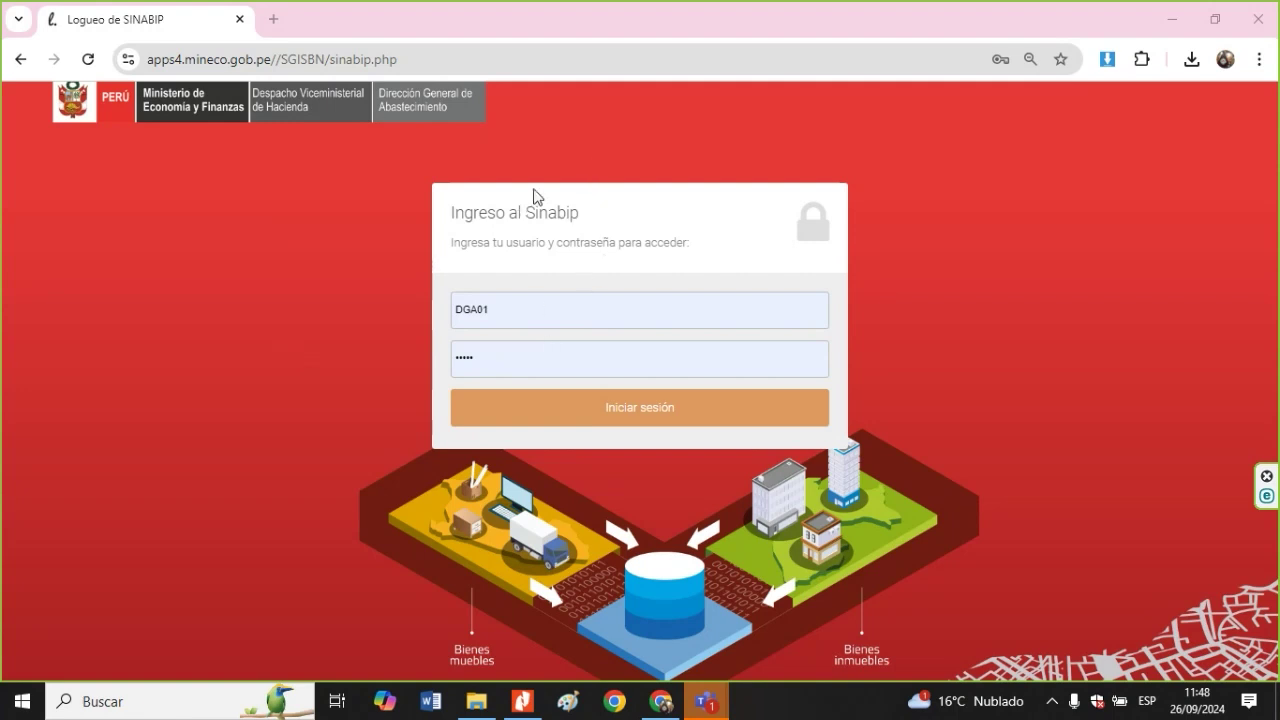
# Log in to SINABIP with the other saved Chrome account's credentials.
pyautogui.doubleClick(566, 306)
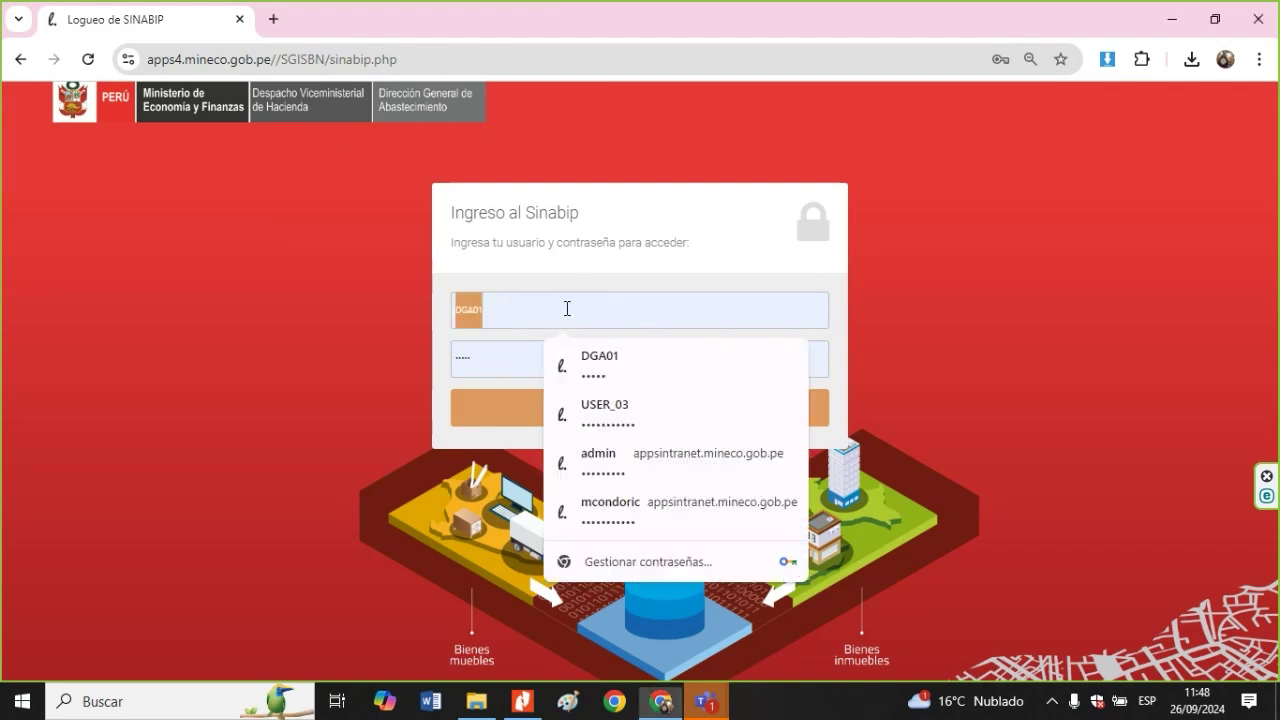
pyautogui.click(598, 408)
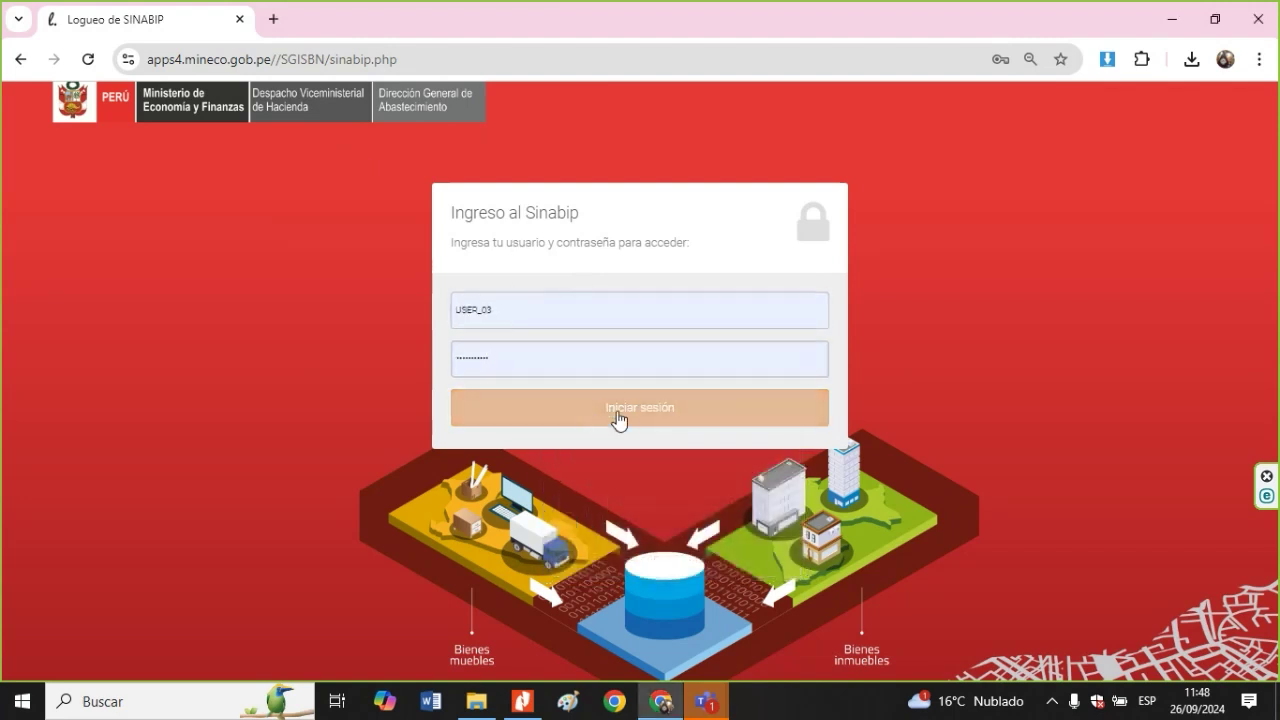
pyautogui.click(620, 416)
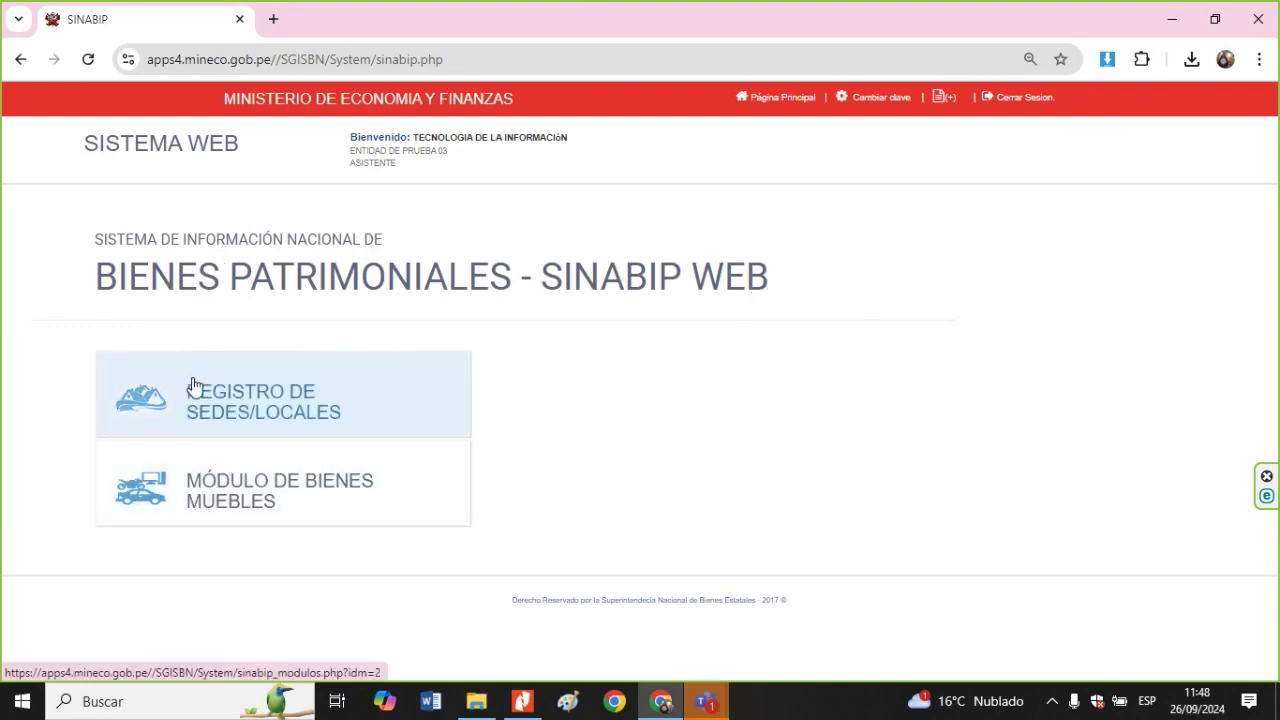
pyautogui.click(268, 390)
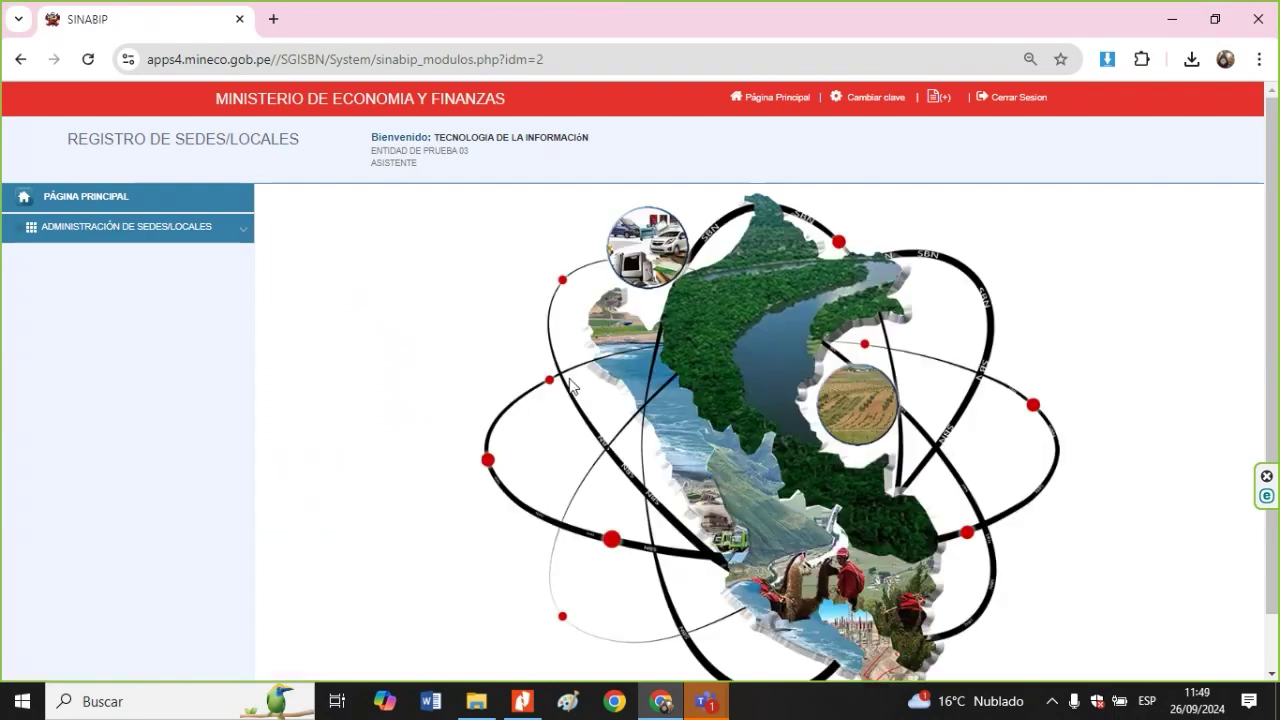
pyautogui.click(129, 234)
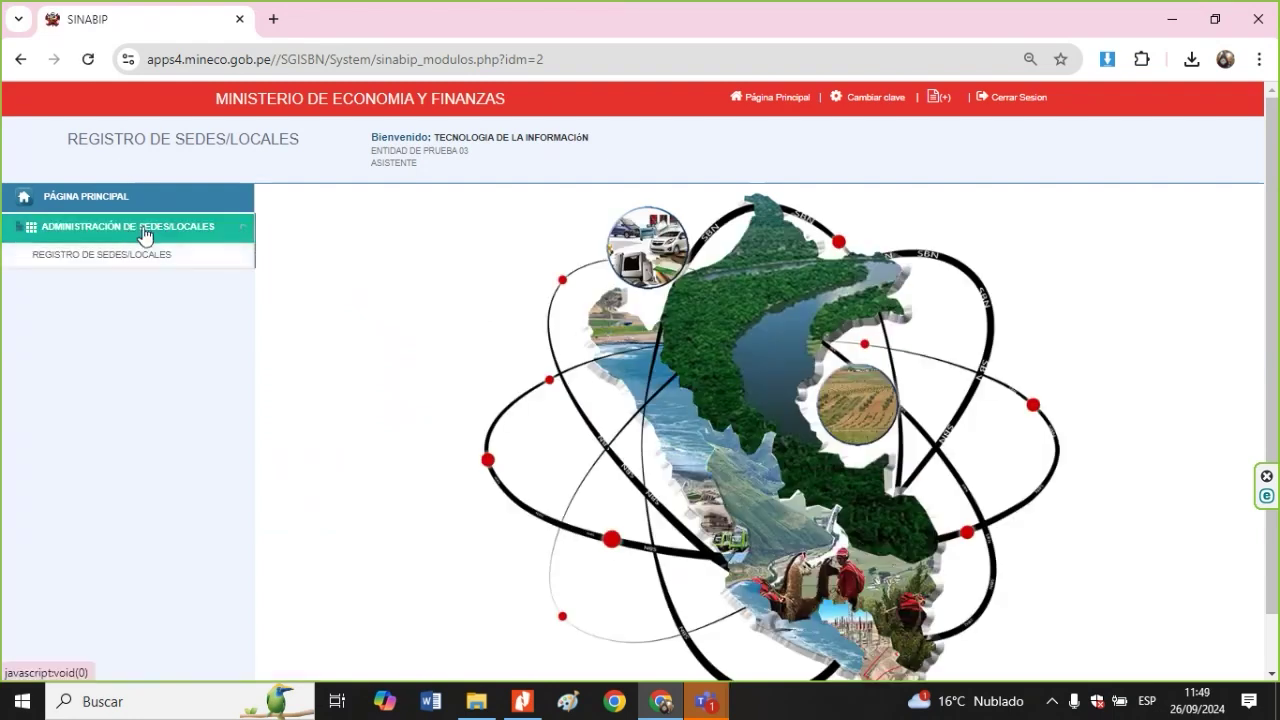
pyautogui.click(130, 258)
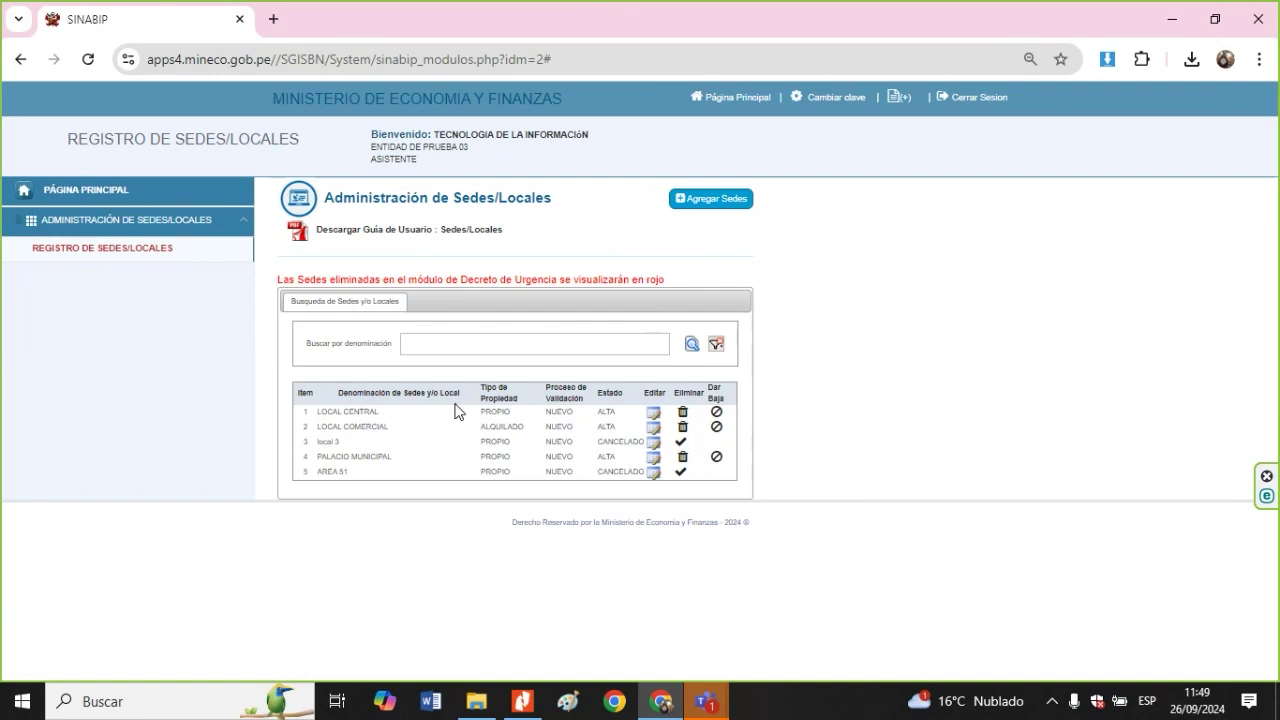
pyautogui.click(711, 200)
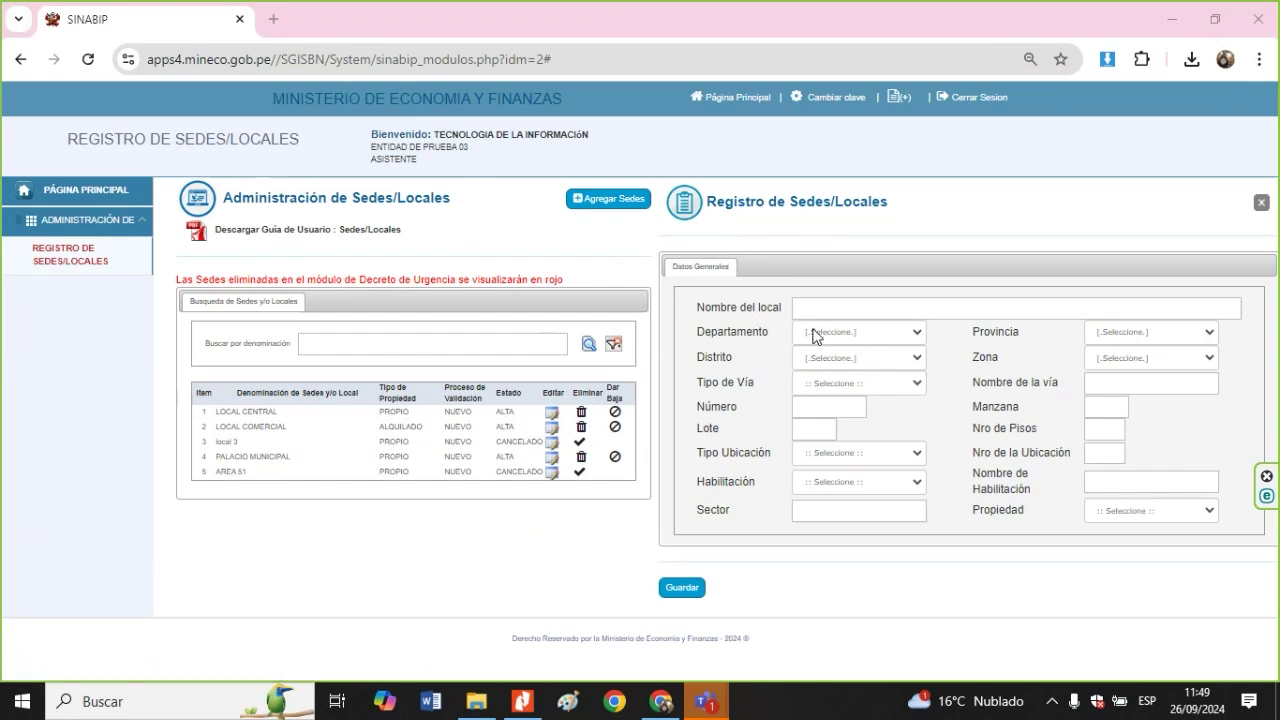
pyautogui.click(824, 311)
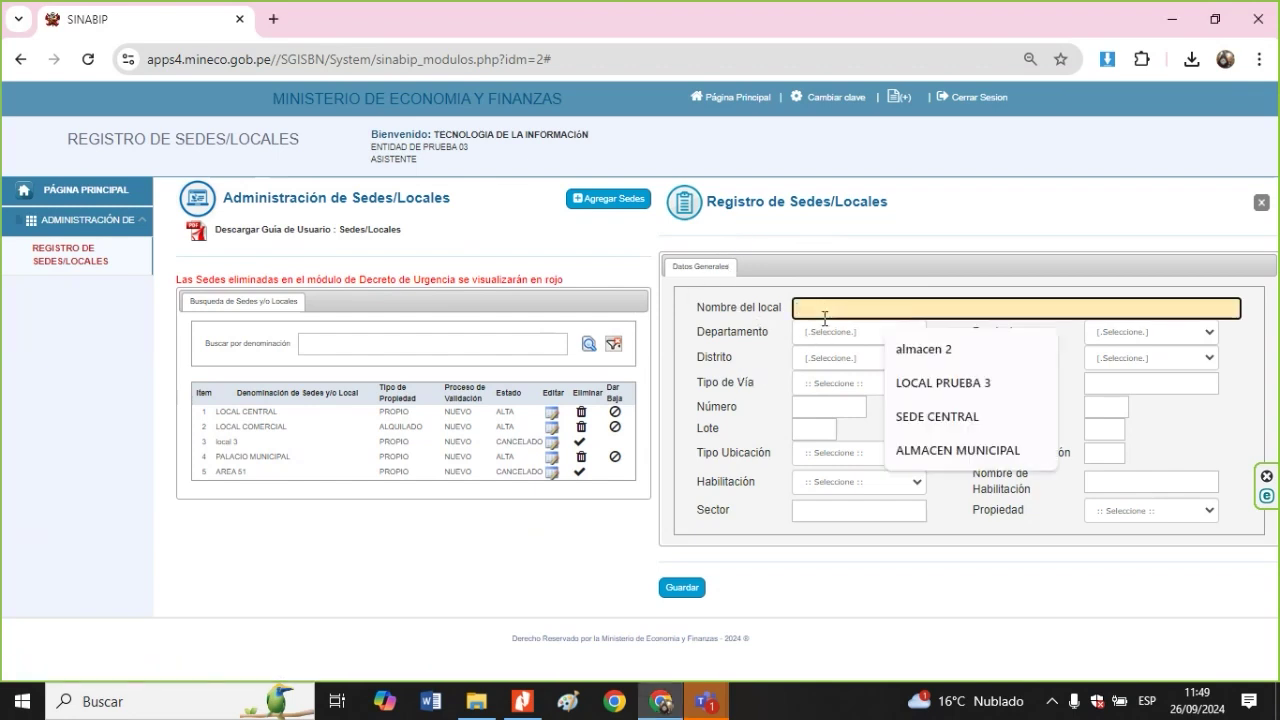
pyautogui.click(828, 406)
pyautogui.click(960, 352)
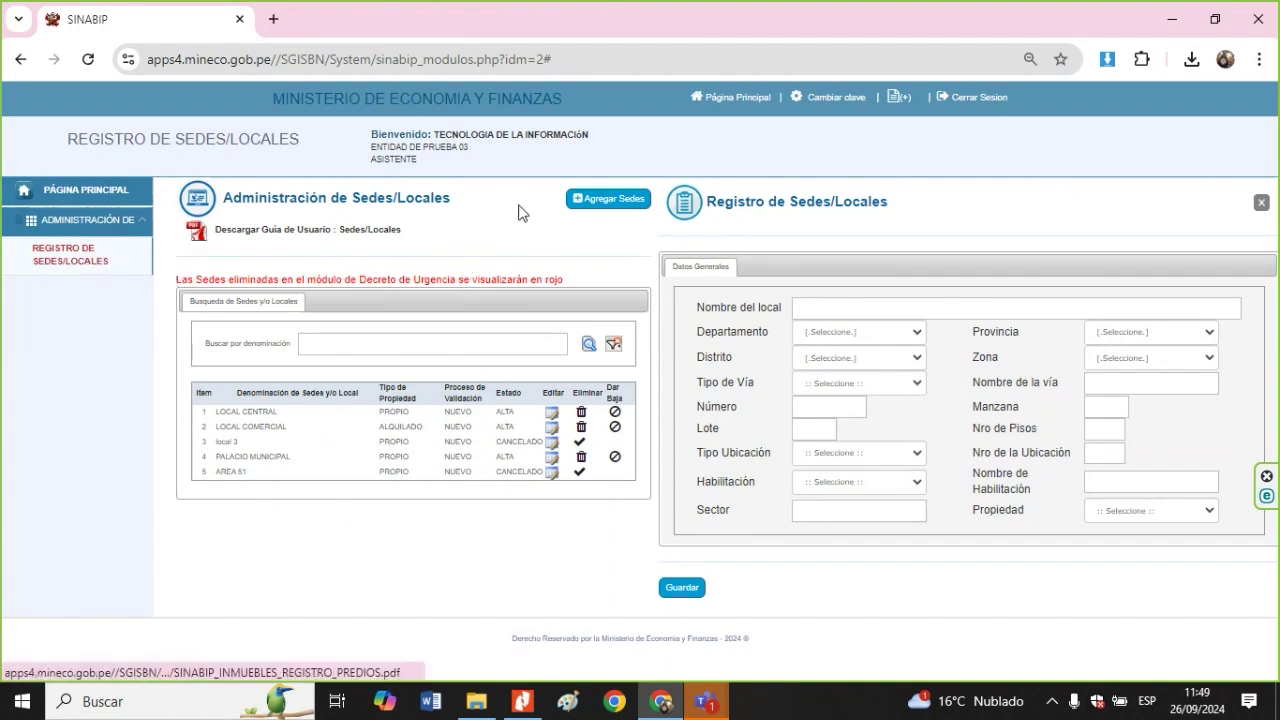
pyautogui.click(712, 112)
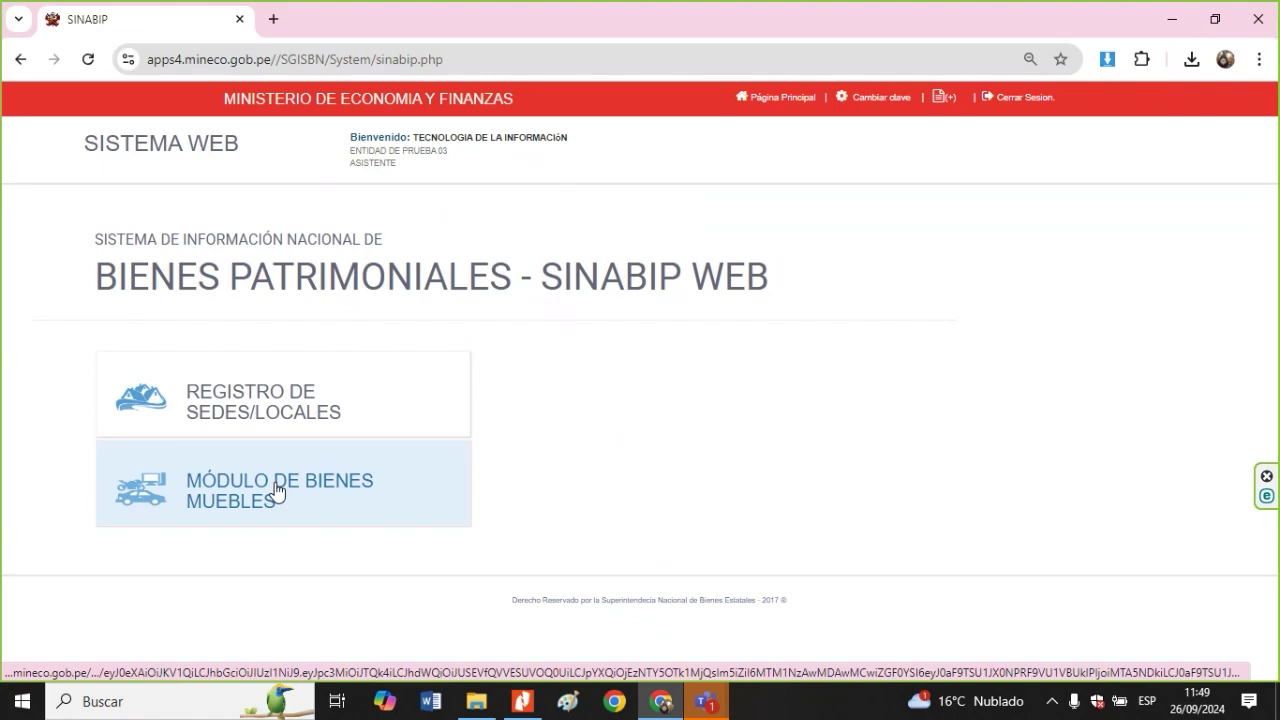
# Open Módulo de Bienes Muebles, dismiss the depreciation notice, and browse the sidebar sections.
pyautogui.click(277, 485)
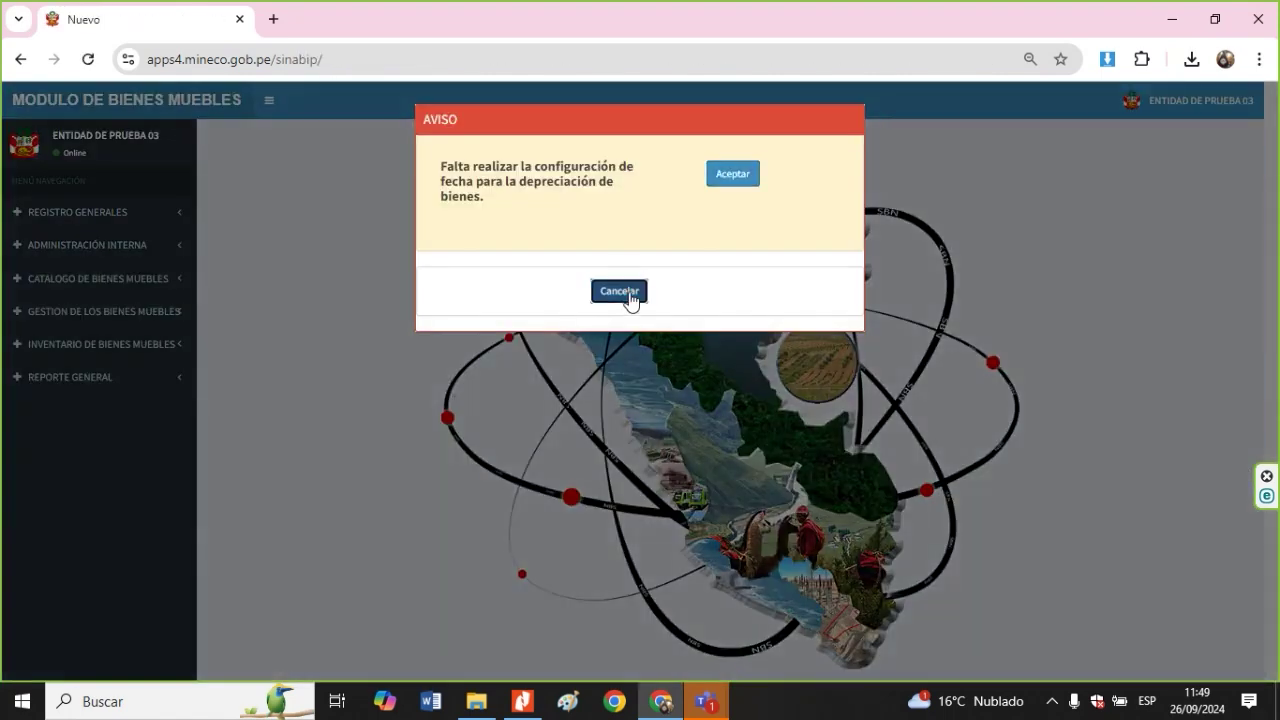
pyautogui.click(630, 296)
pyautogui.click(110, 212)
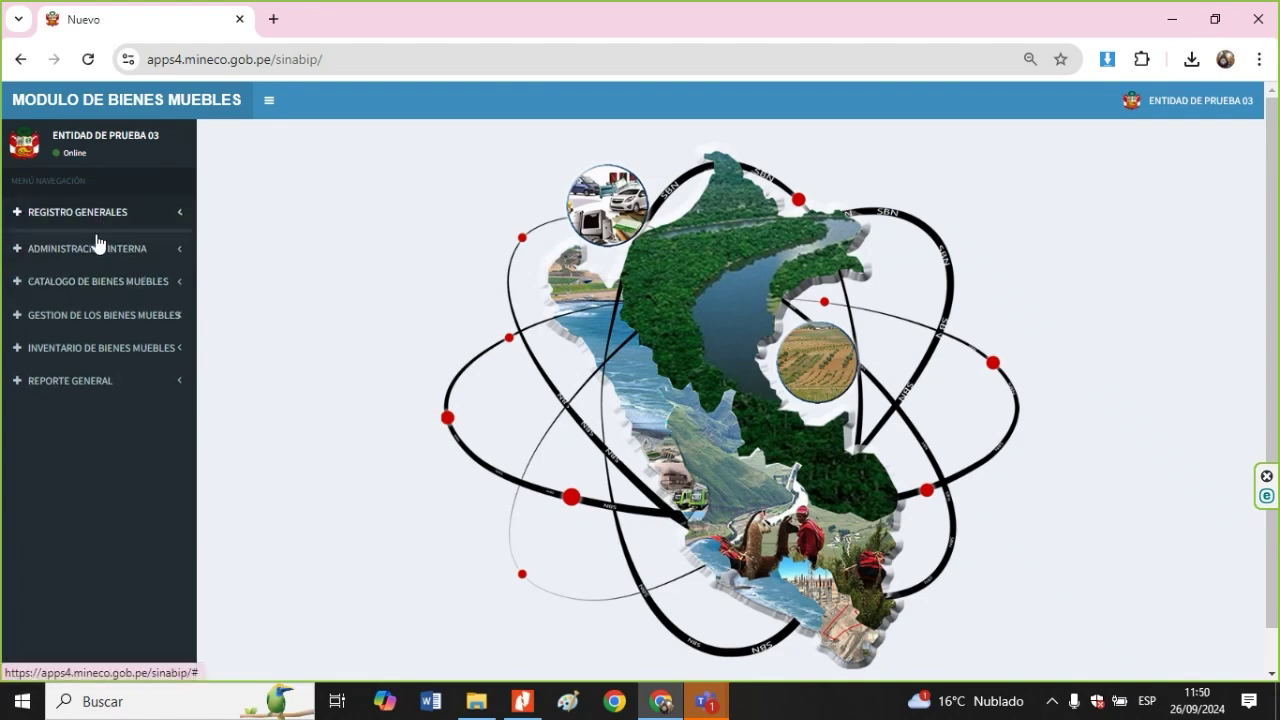
pyautogui.click(101, 302)
pyautogui.click(95, 296)
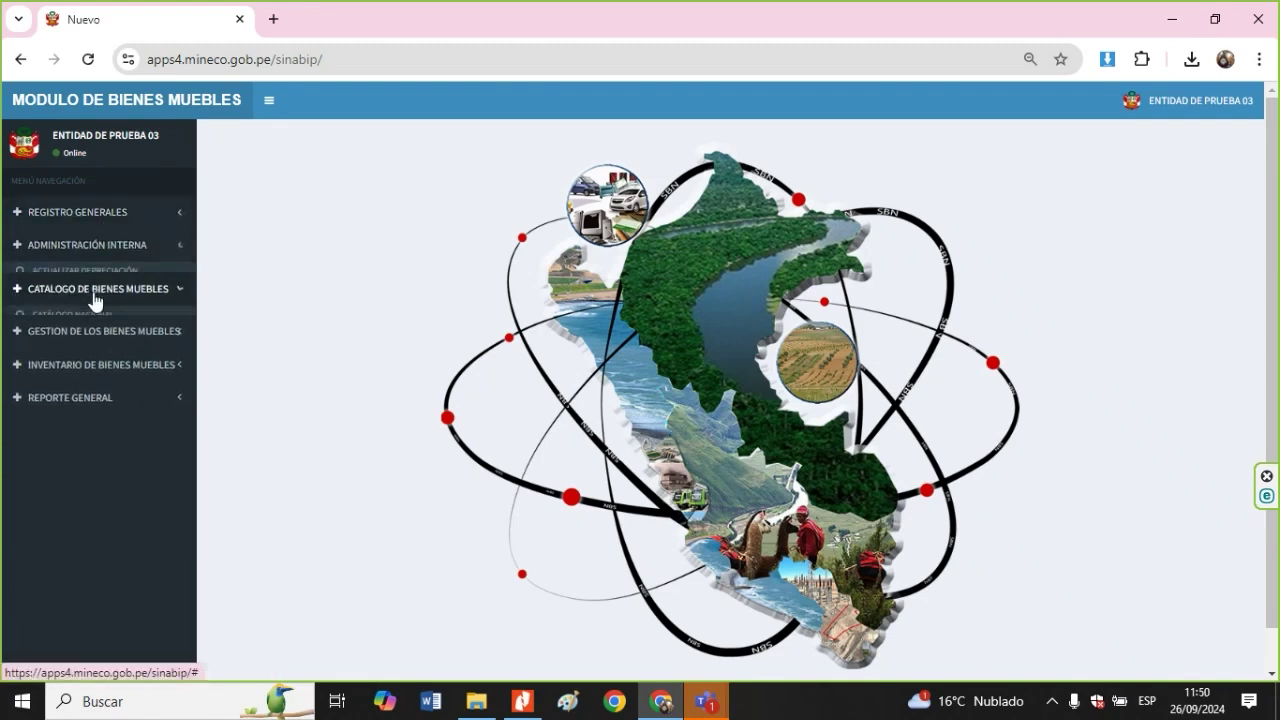
pyautogui.click(98, 329)
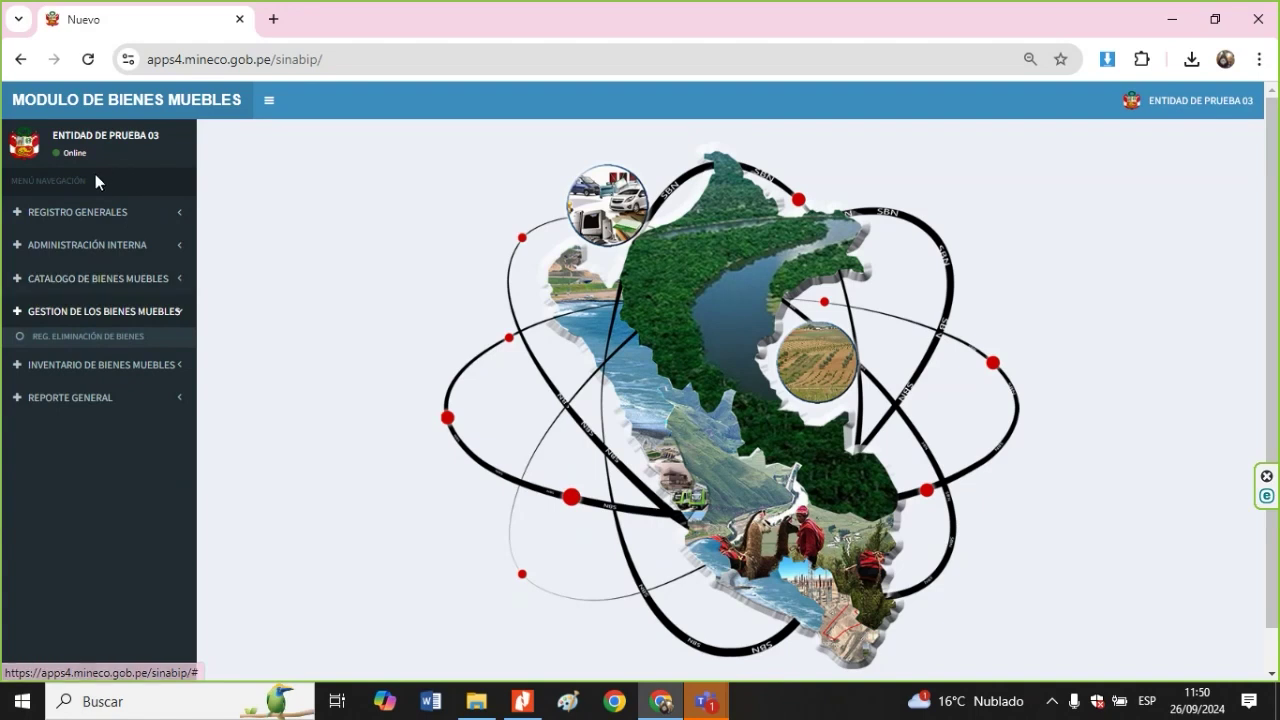
# Expand Inventario de Bienes Muebles and open Registrar Inventario.
pyautogui.click(114, 226)
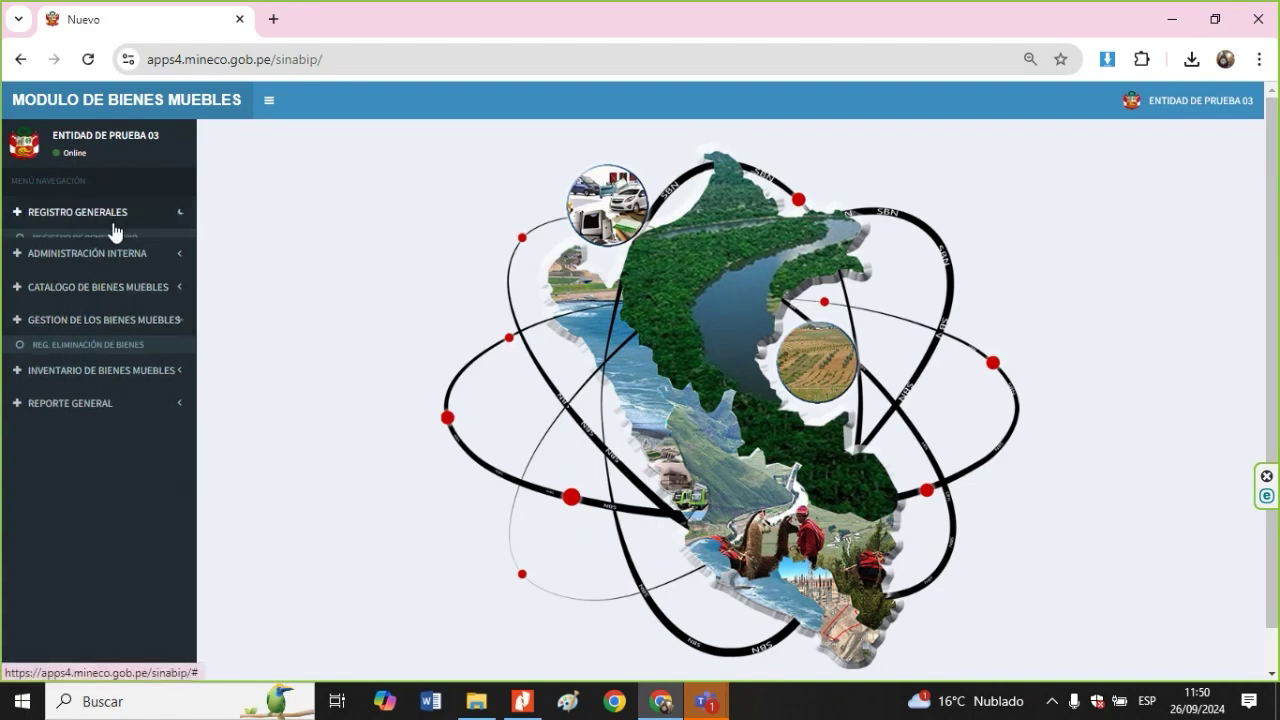
pyautogui.click(109, 303)
pyautogui.click(103, 312)
pyautogui.click(105, 336)
pyautogui.click(100, 364)
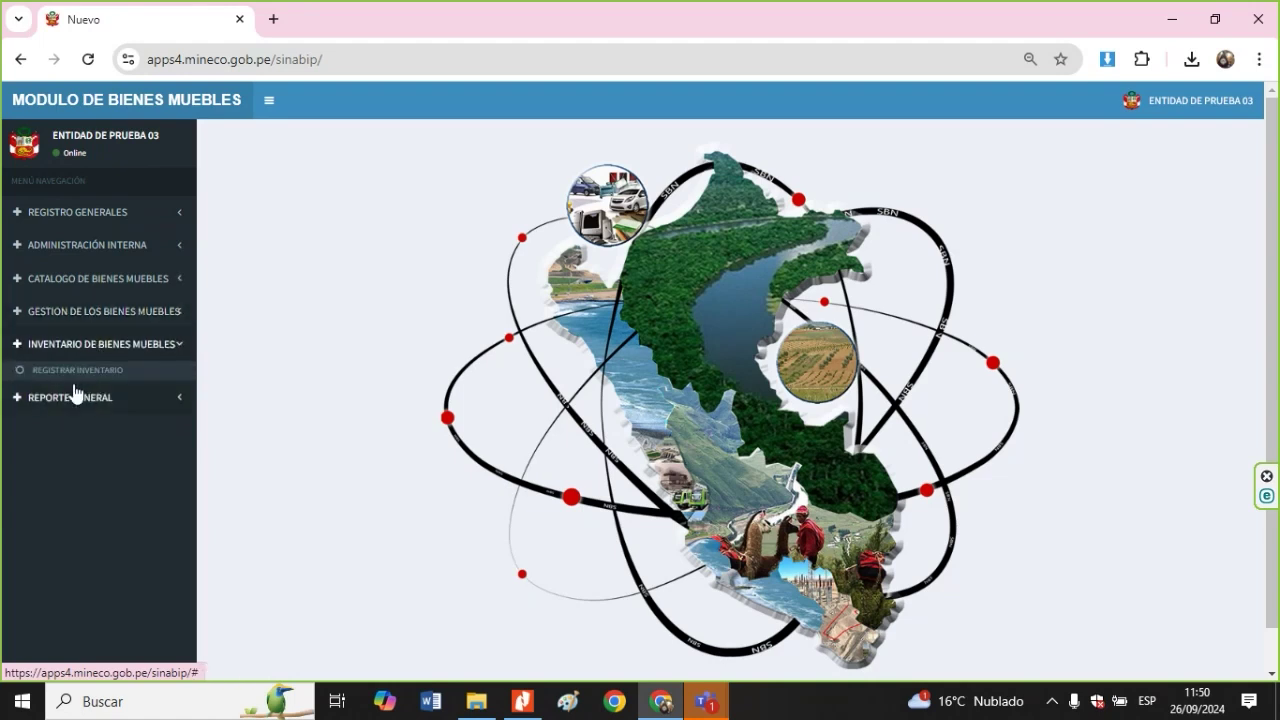
pyautogui.click(77, 400)
pyautogui.click(112, 346)
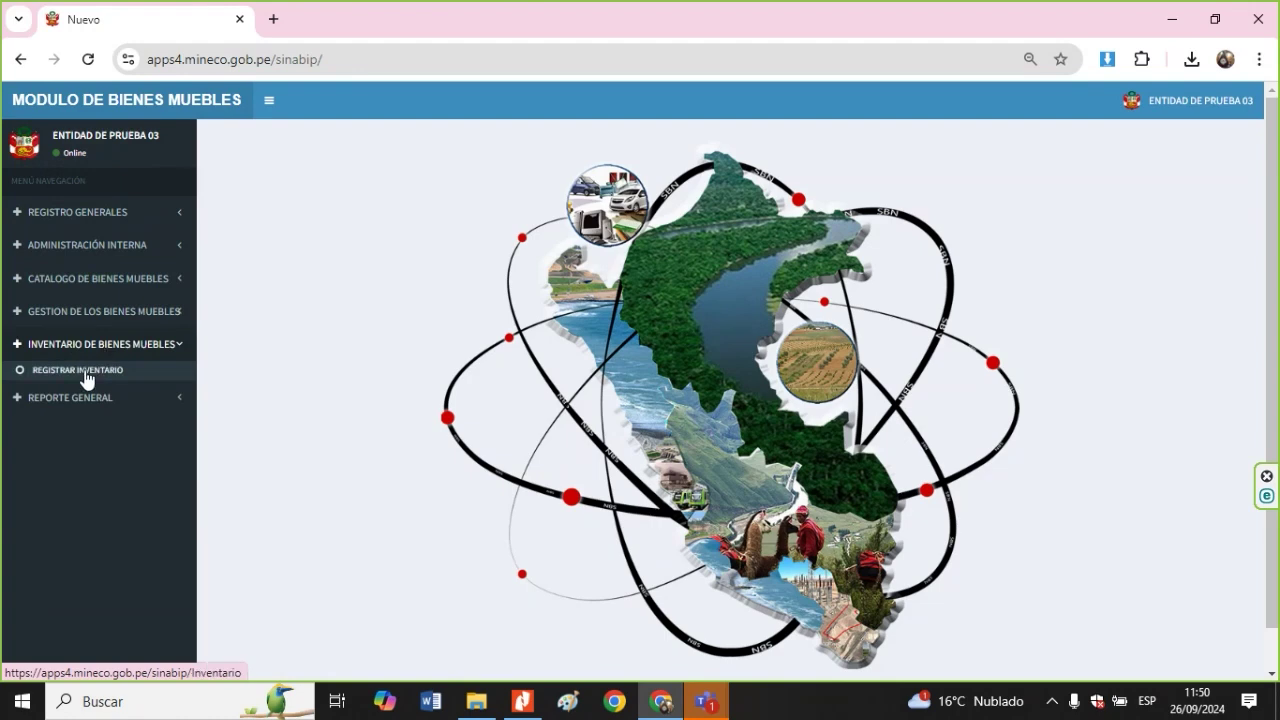
pyautogui.click(85, 371)
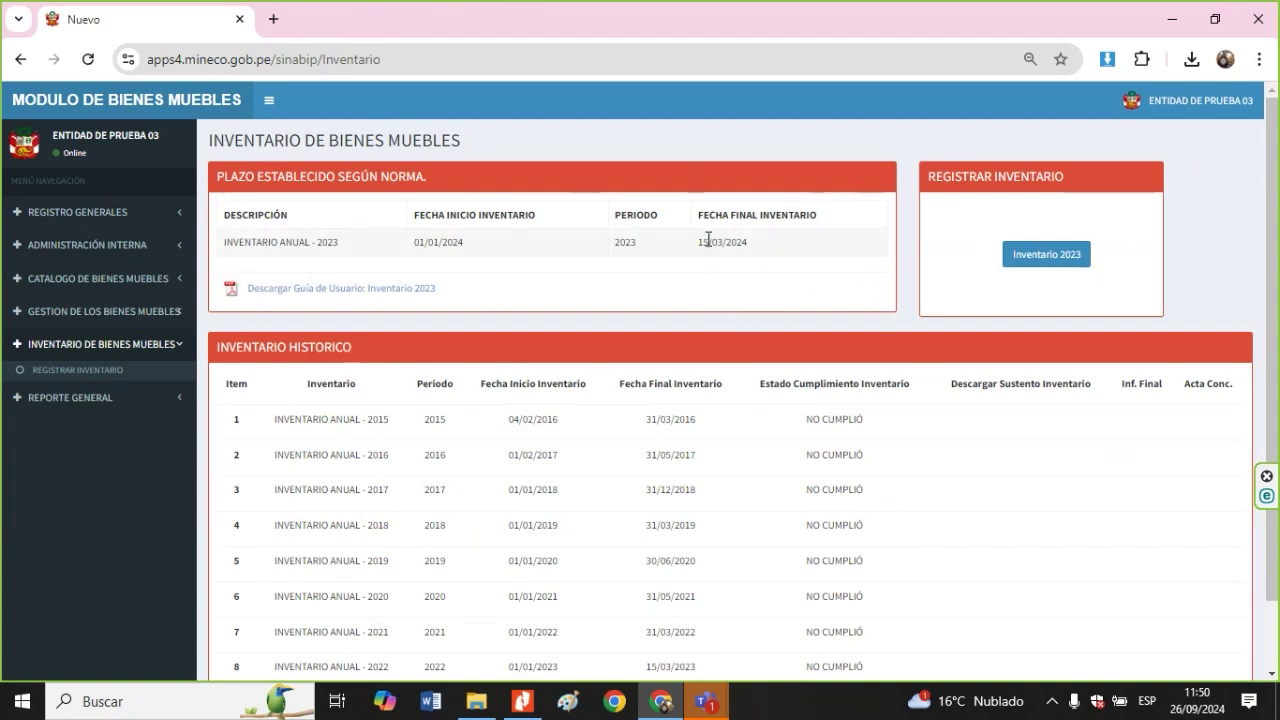
# Point out the 2023 inventory deadline 15/03/2024 and scan the historical inventory list.
pyautogui.moveTo(698, 242); pyautogui.dragTo(763, 248)
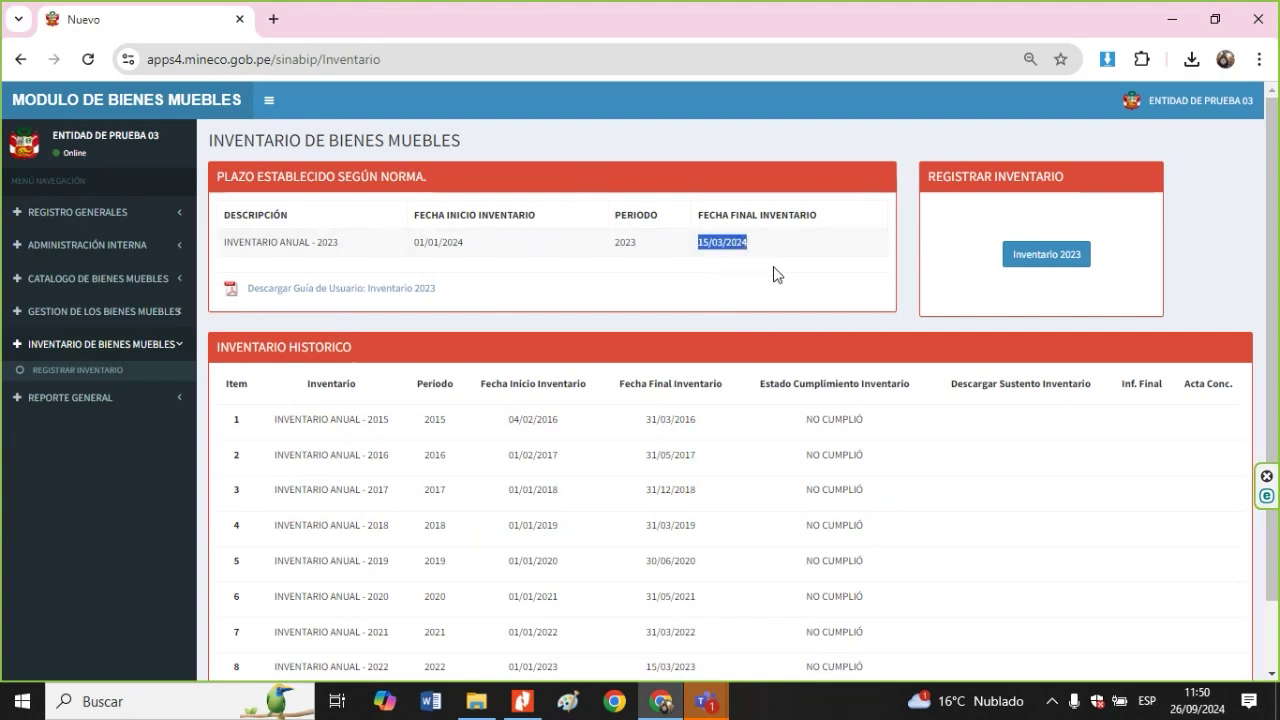
pyautogui.scroll(-1, 778, 274)
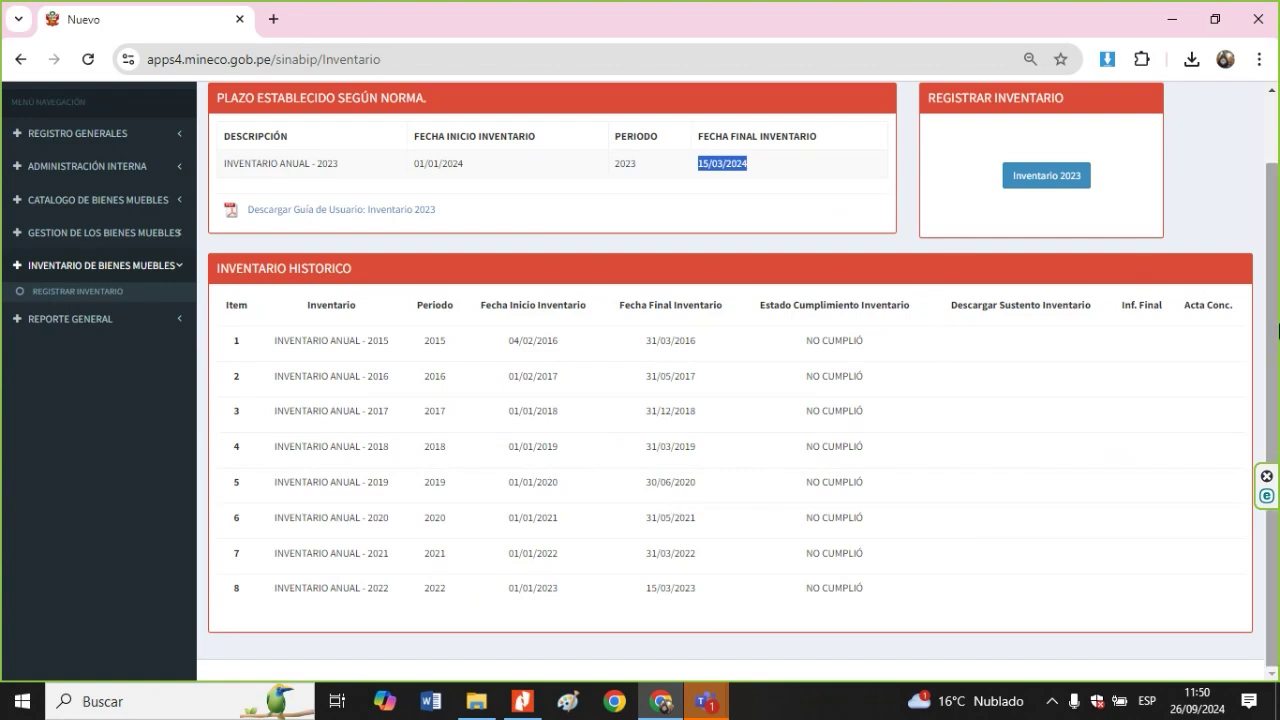
pyautogui.scroll(2, 1111, 480)
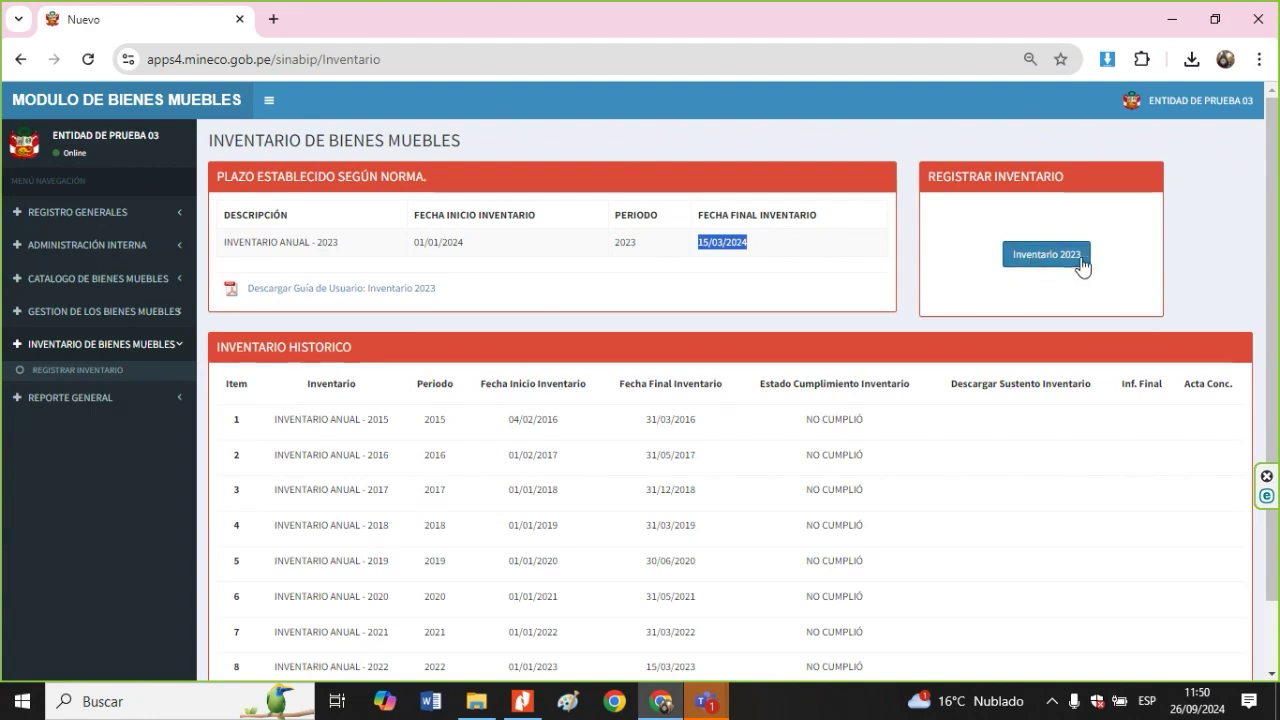
# Open Inventario 2023 and download the Formato Inventario 2018_v1.xlsm template into Excel.
pyautogui.click(1046, 258)
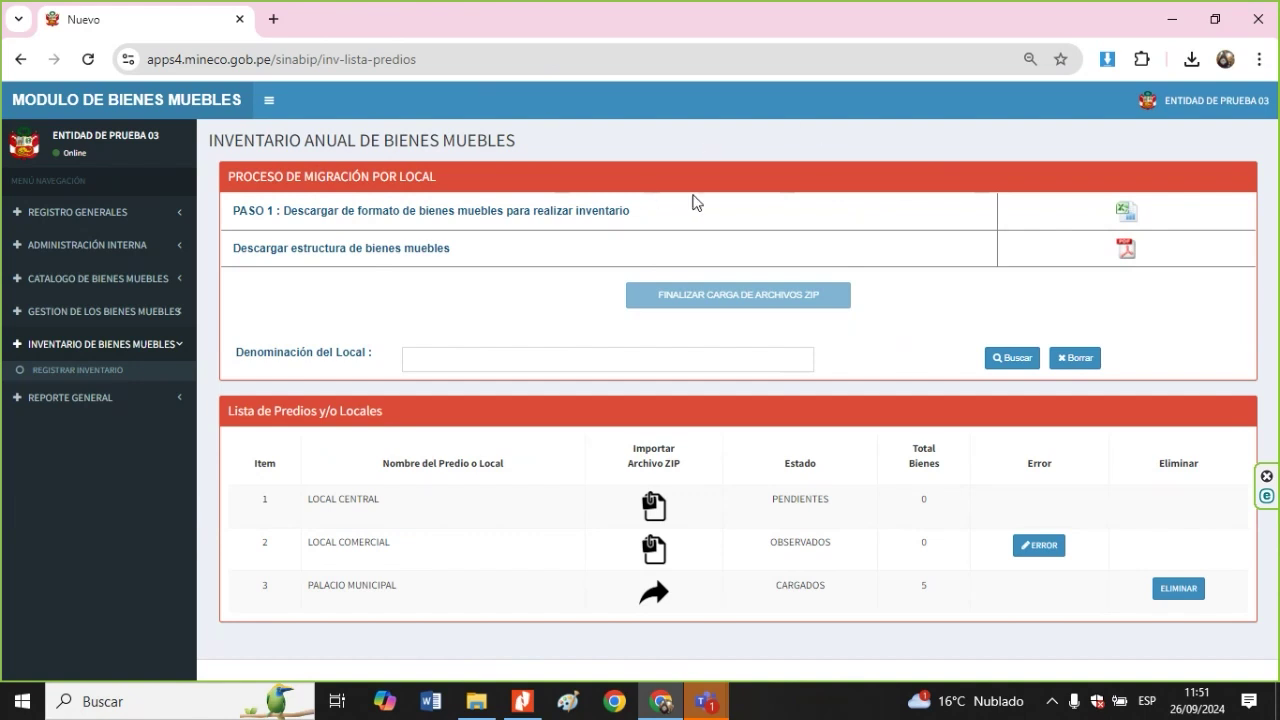
pyautogui.click(1126, 218)
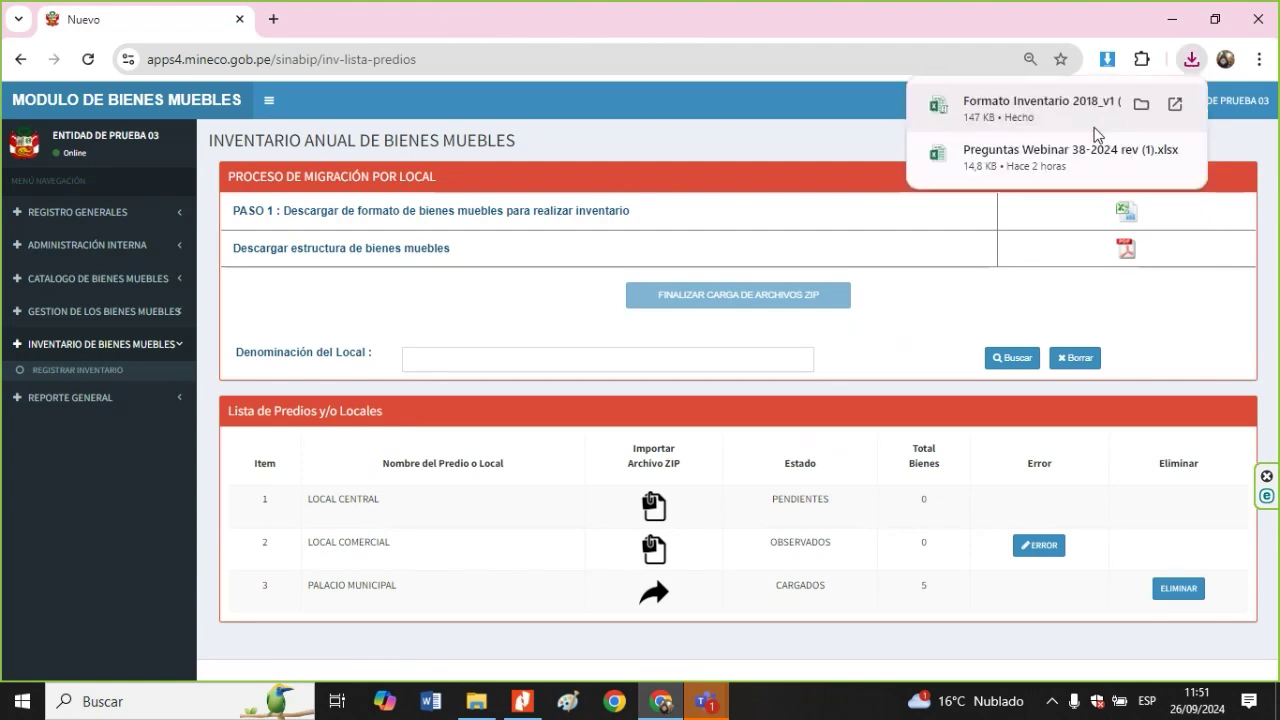
pyautogui.click(1011, 120)
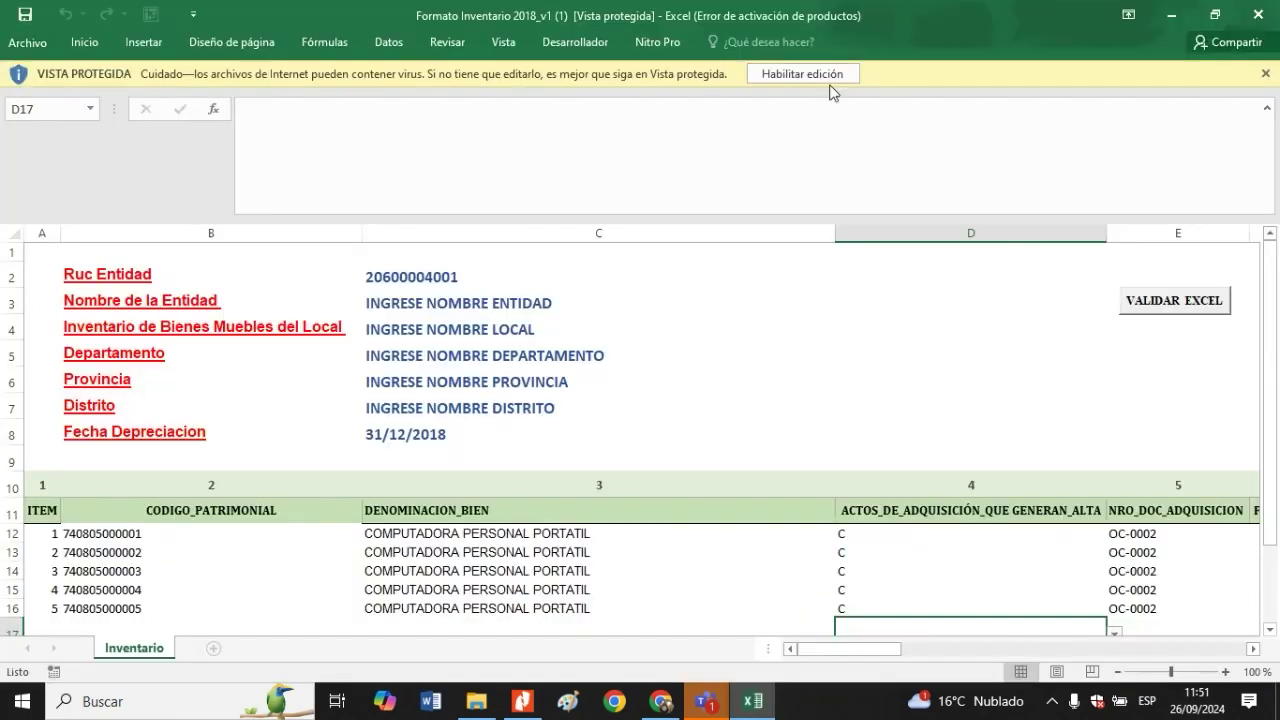
pyautogui.click(833, 74)
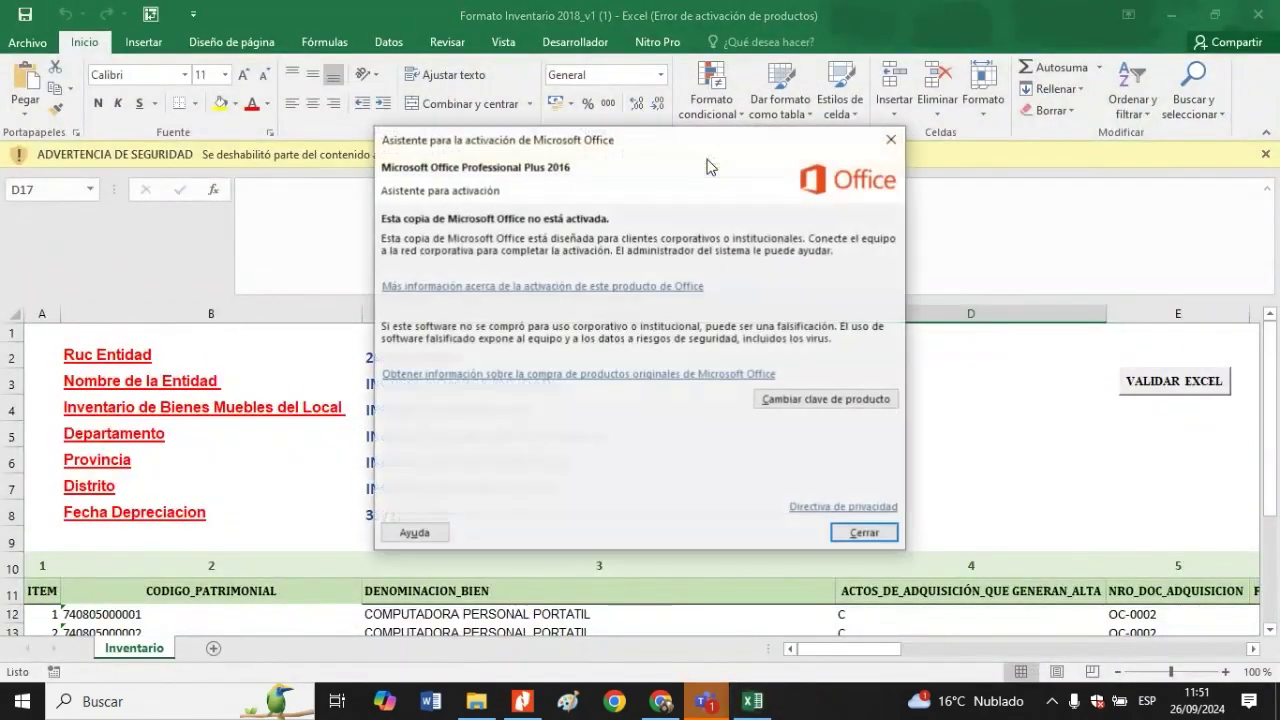
pyautogui.click(889, 142)
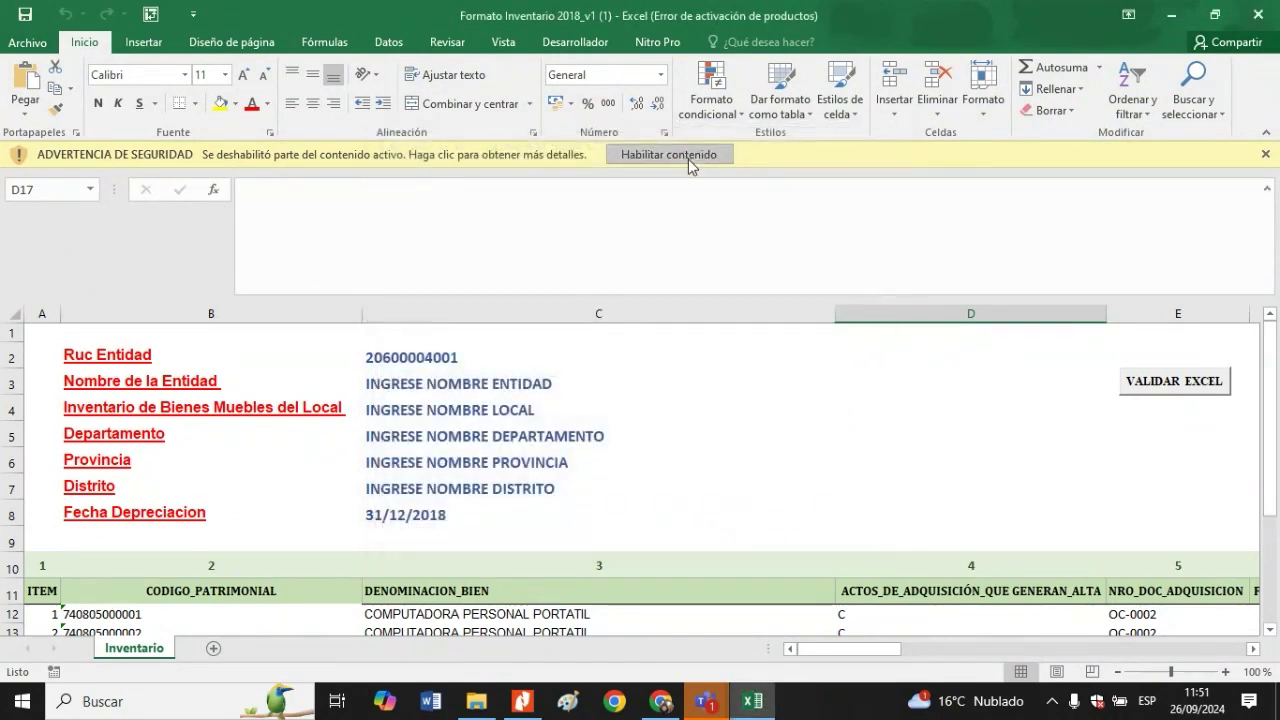
pyautogui.click(680, 155)
pyautogui.click(437, 331)
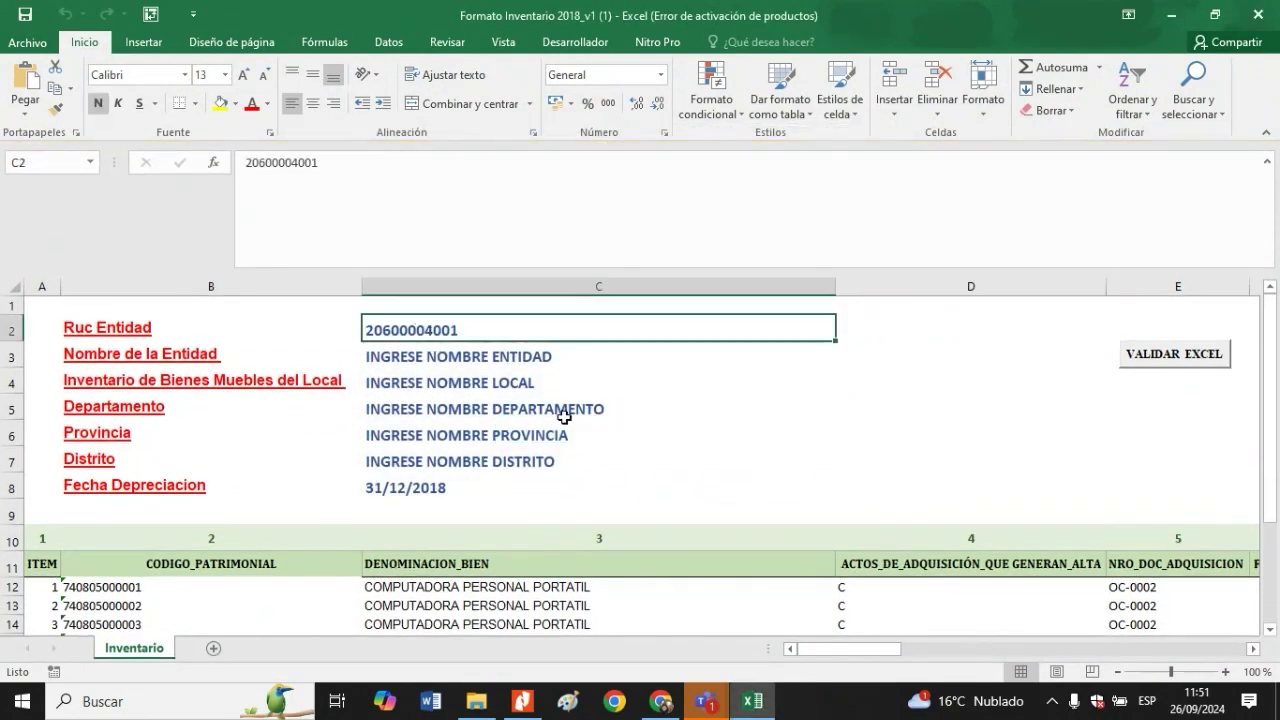
pyautogui.press('Return')
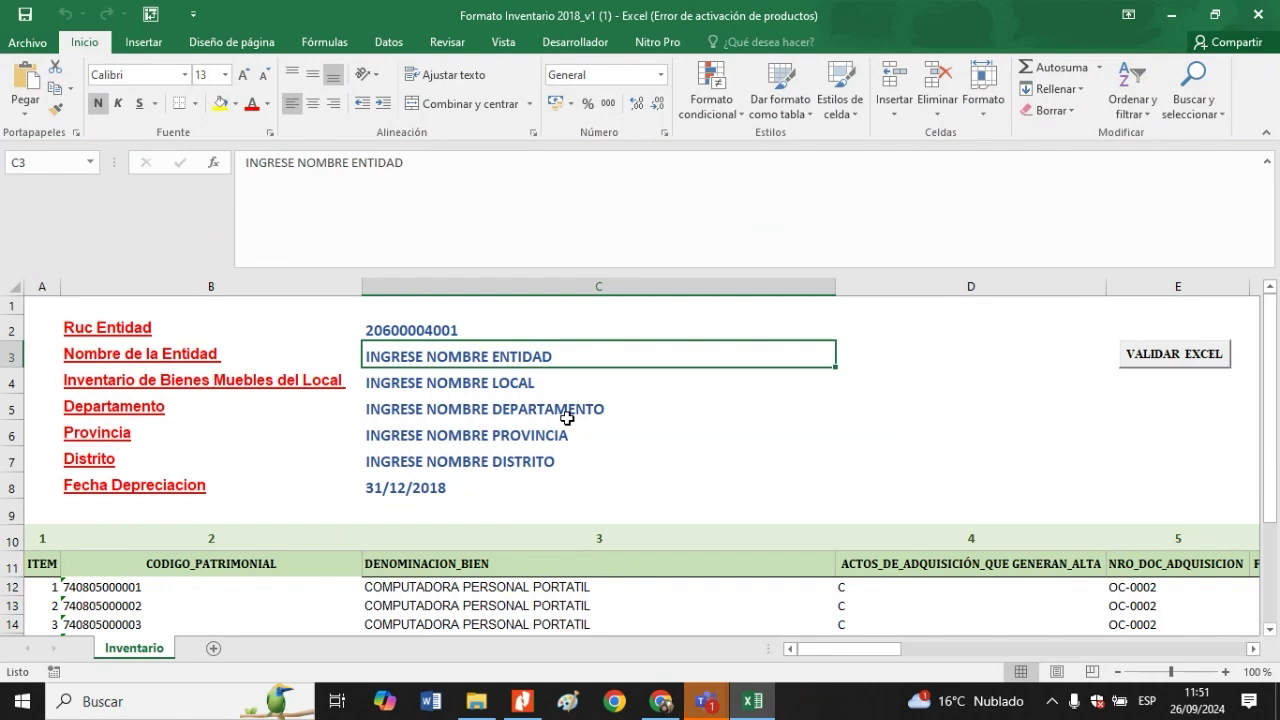
pyautogui.press('Return')
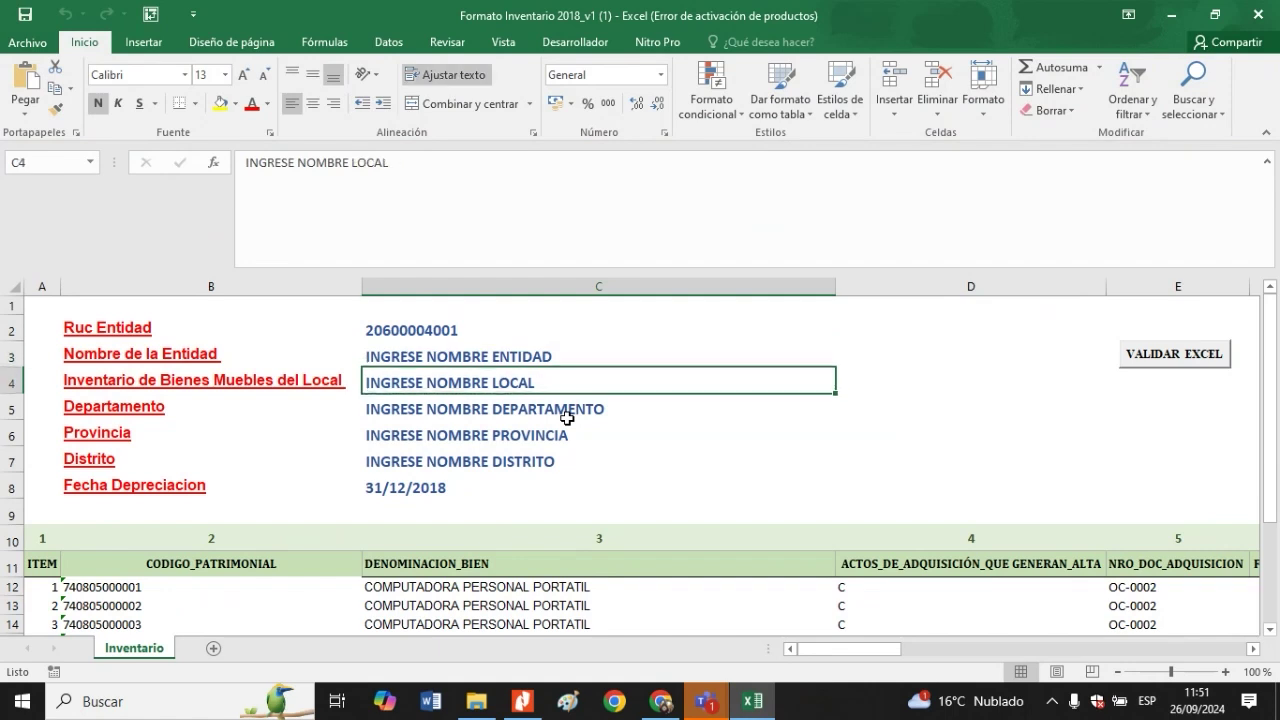
pyautogui.press('Return')
pyautogui.press('Return')
pyautogui.press('Return')
pyautogui.press('Return')
pyautogui.press('Return')
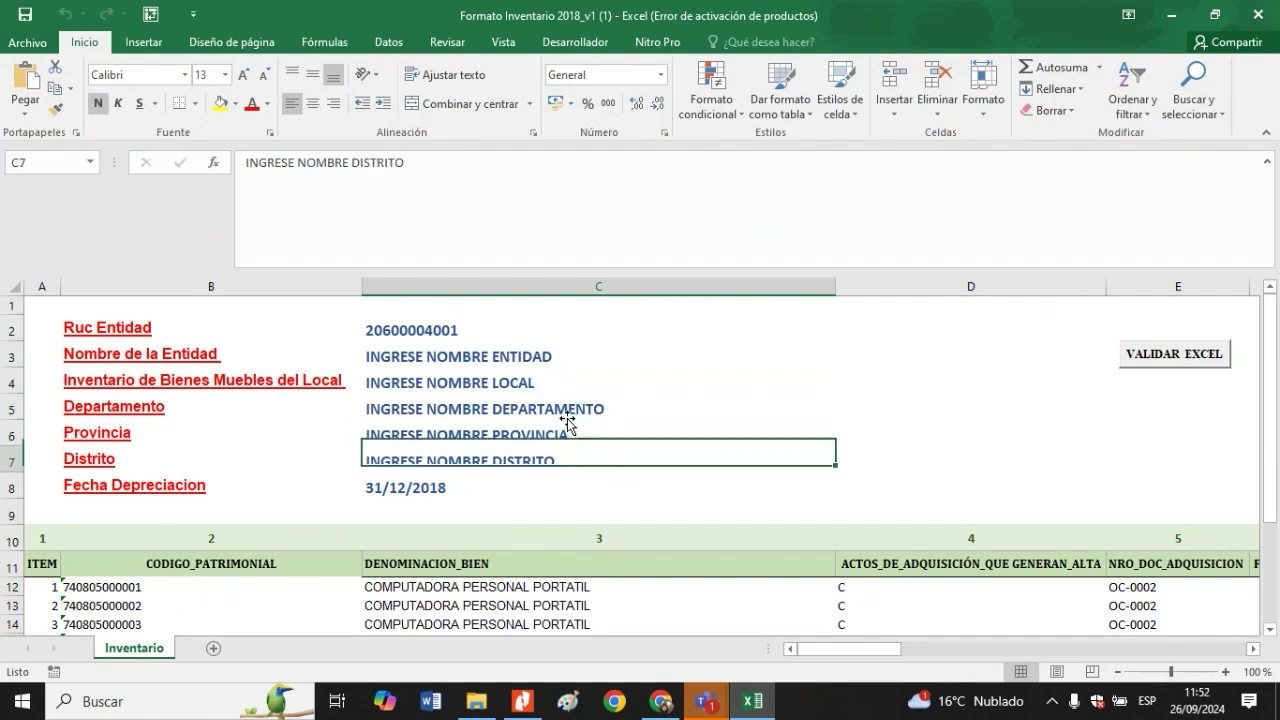
pyautogui.press('Return')
pyautogui.press('Return')
pyautogui.press('Return')
pyautogui.press('Return')
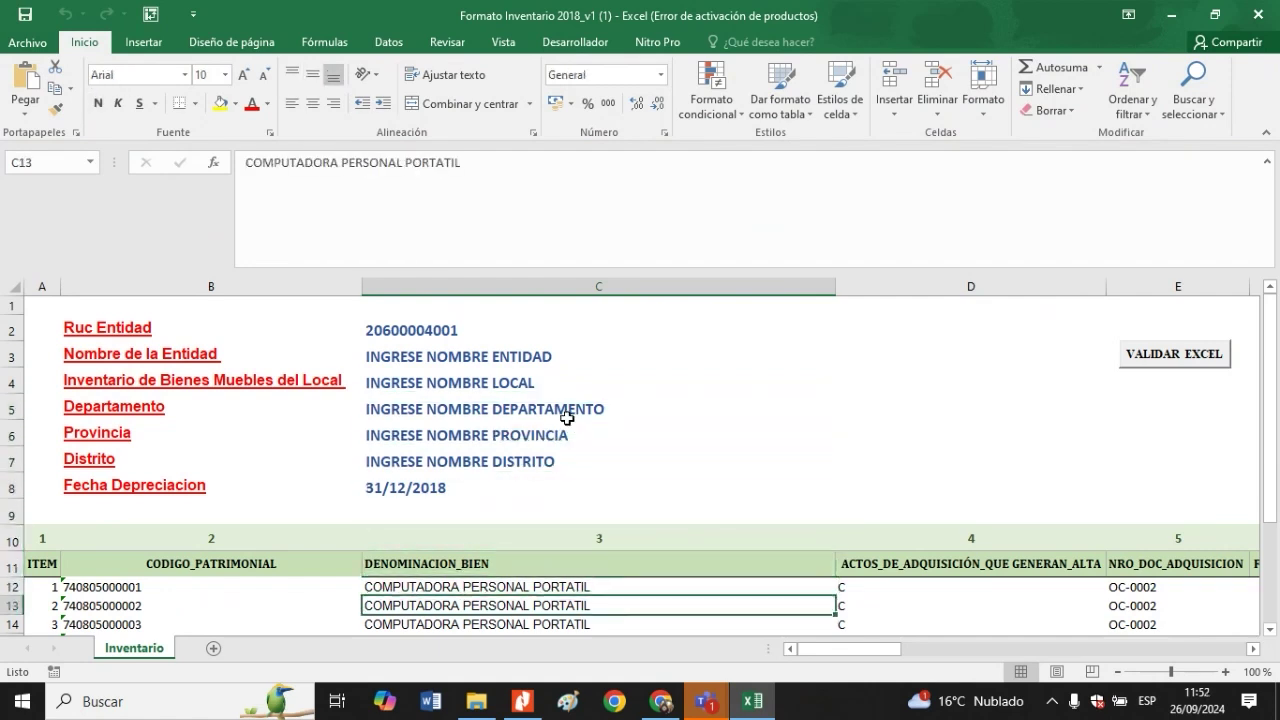
pyautogui.moveTo(833, 652); pyautogui.dragTo(913, 658)
pyautogui.click(289, 586)
pyautogui.click(549, 606)
pyautogui.click(708, 606)
pyautogui.click(878, 601)
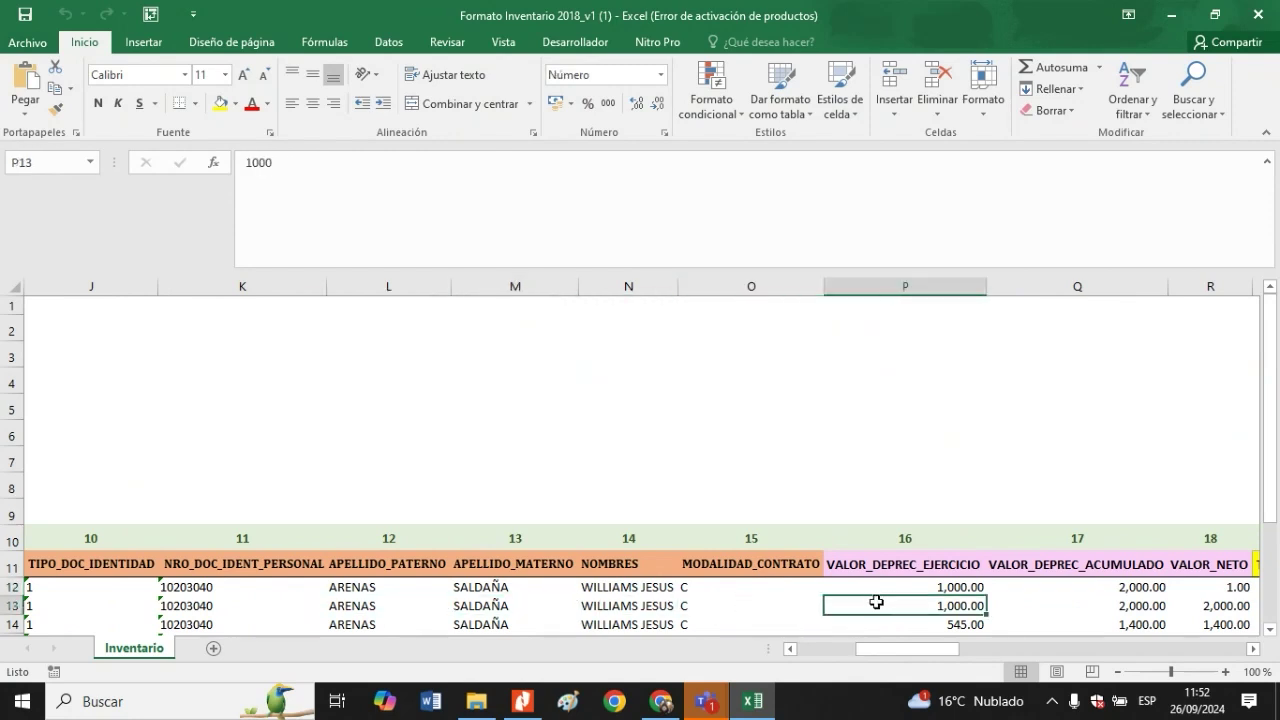
pyautogui.press('Right')
pyautogui.press('Right')
pyautogui.press('Right')
pyautogui.press('Left')
pyautogui.press('Right')
pyautogui.press('Right')
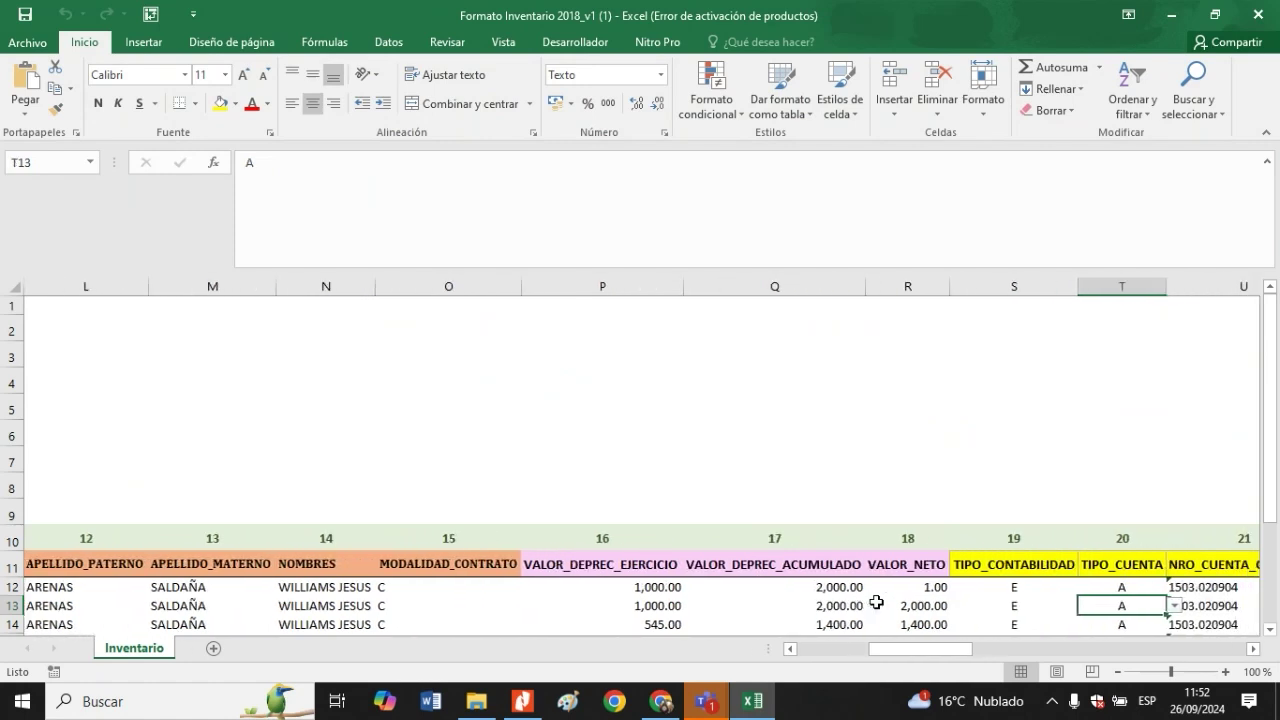
pyautogui.press('Left')
pyautogui.press('Left')
pyautogui.press('Left')
pyautogui.press('Right')
pyautogui.press('Right')
pyautogui.press('Right')
pyautogui.press('Right')
pyautogui.press('Right')
pyautogui.press('Right')
pyautogui.press('Right')
pyautogui.press('Right')
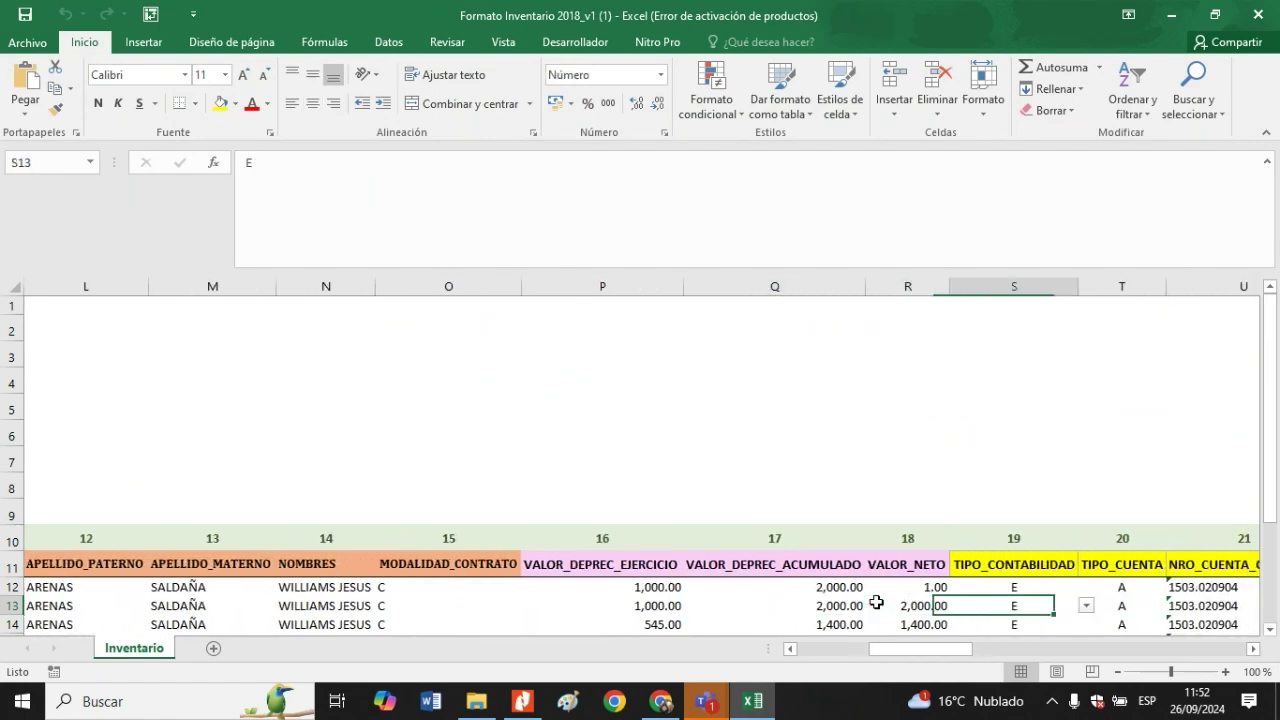
pyautogui.press('Right')
pyautogui.press('Right')
pyautogui.press('Right')
pyautogui.press('Right')
pyautogui.press('Right')
pyautogui.press('Right')
pyautogui.press('Right')
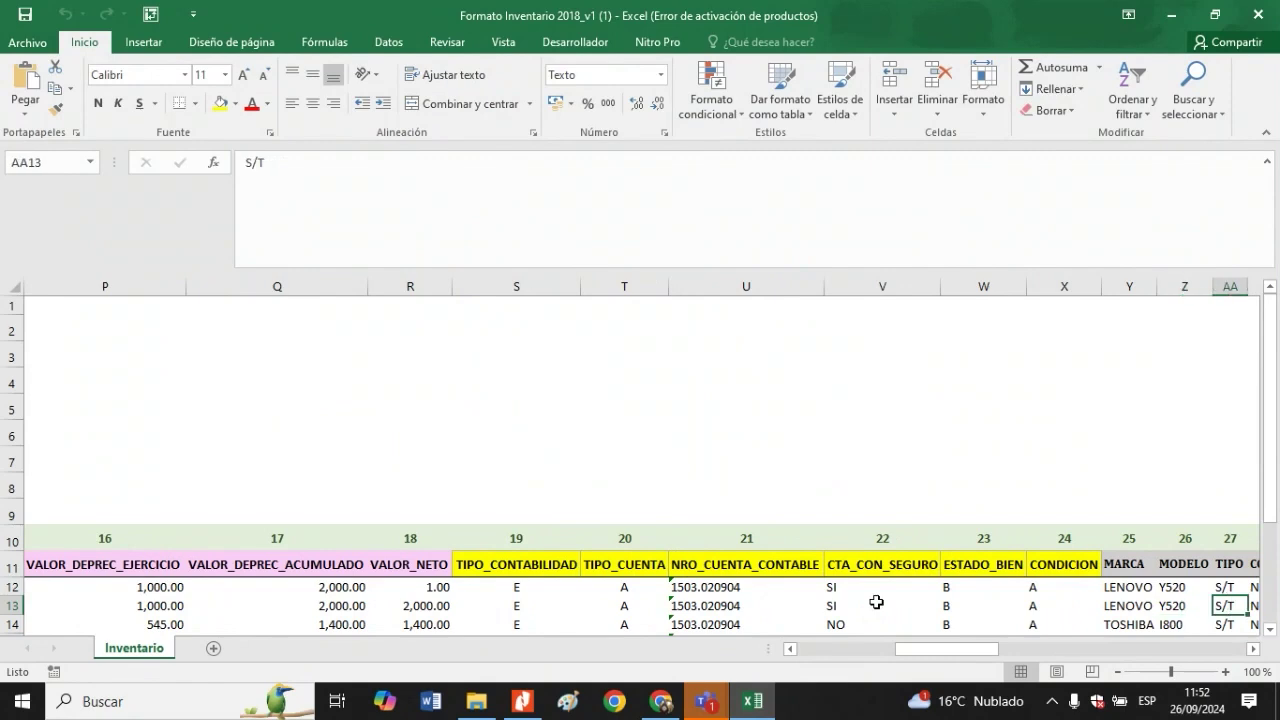
pyautogui.press('Right')
pyautogui.press('Right')
pyautogui.press('Right')
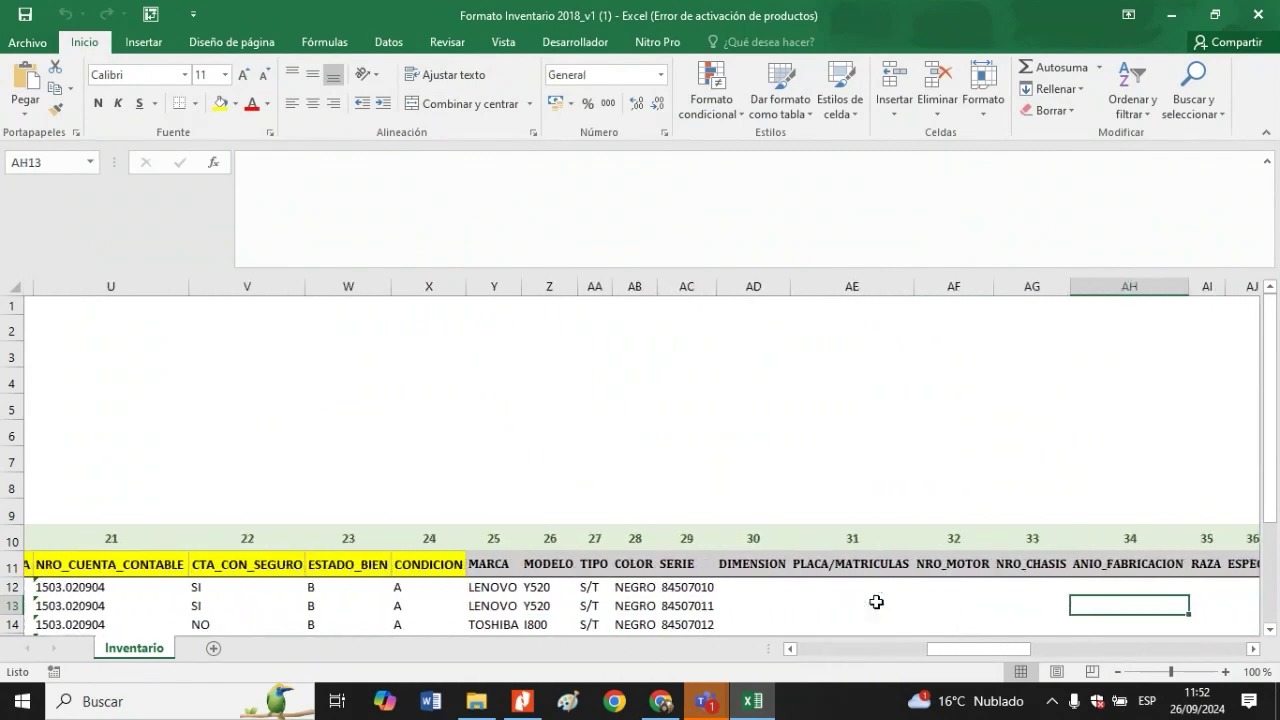
pyautogui.press('Right')
pyautogui.press('Right')
pyautogui.press('Right')
pyautogui.press('Right')
pyautogui.press('Right')
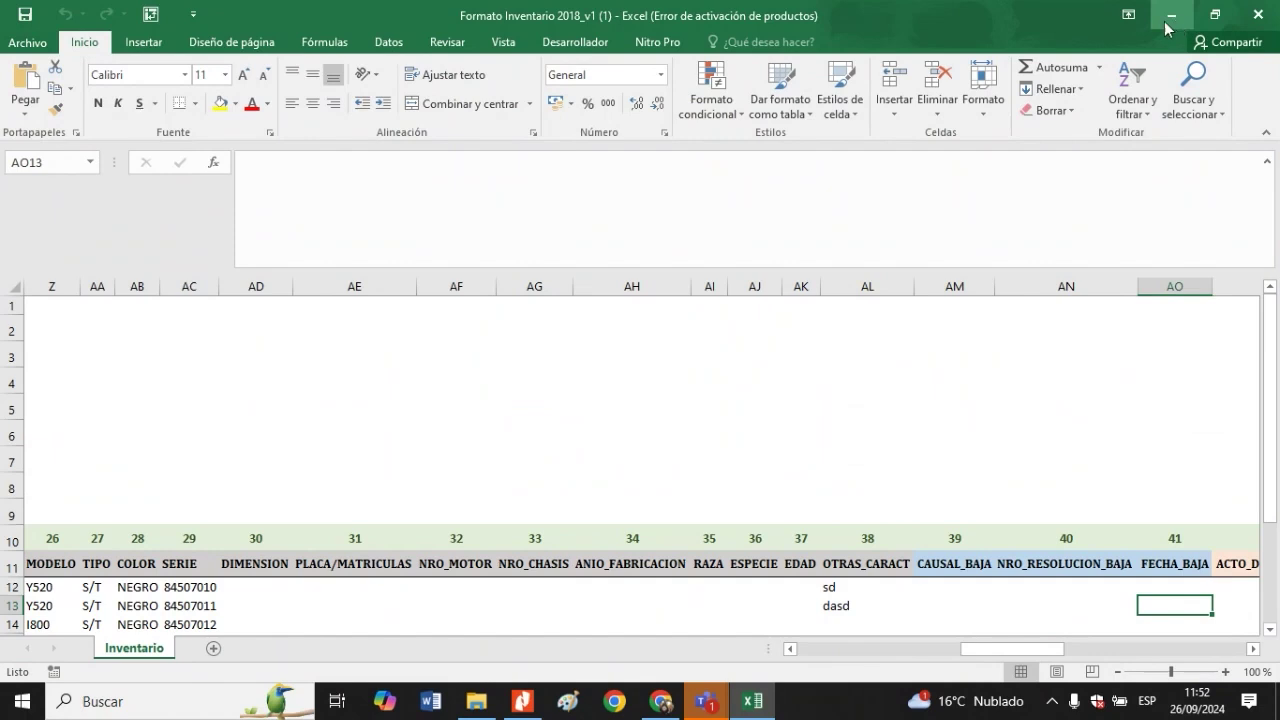
pyautogui.moveTo(1003, 650); pyautogui.dragTo(777, 617)
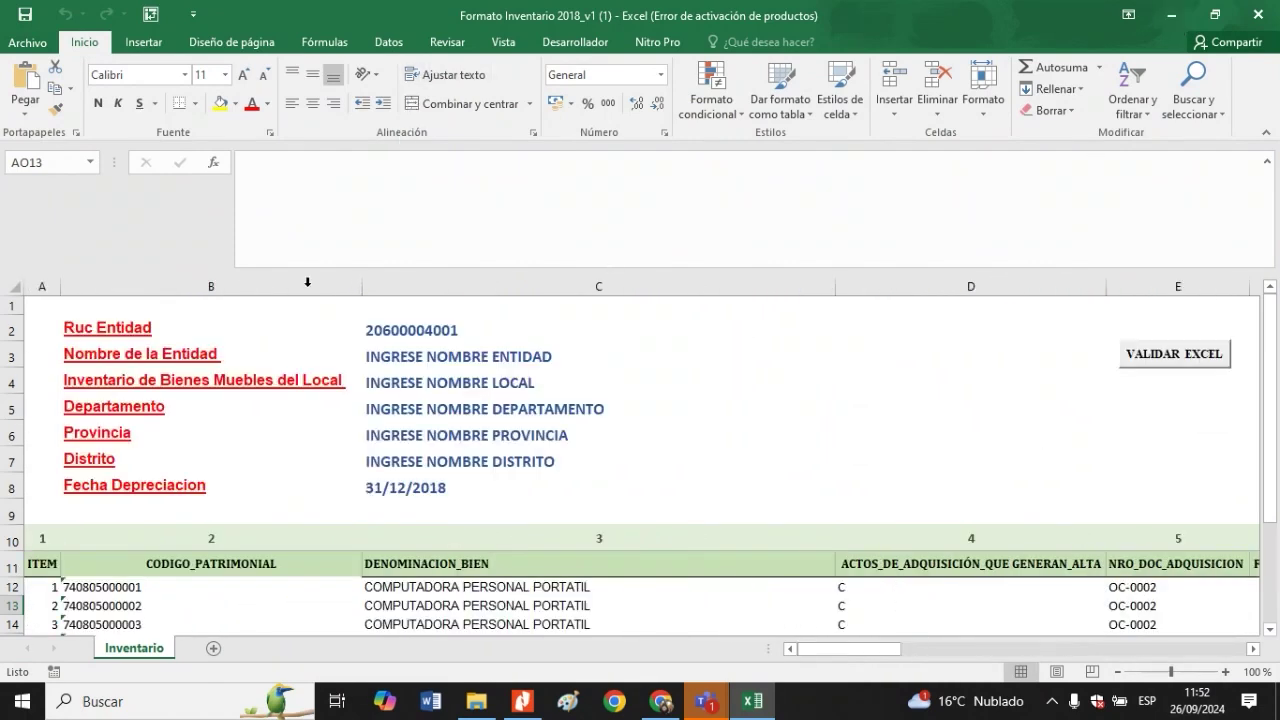
# Validate the inventory sheet with zero errors, generate its ZIP without opening it, and return to Chrome.
pyautogui.click(1171, 360)
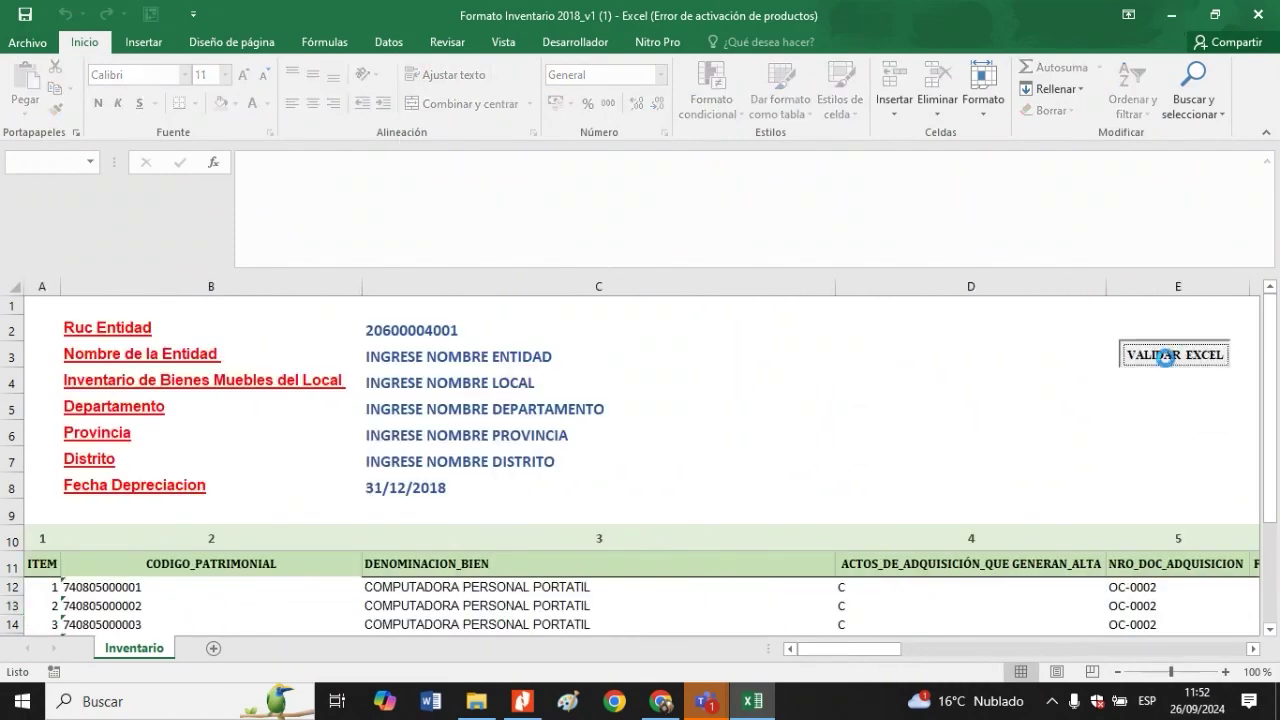
pyautogui.click(536, 168)
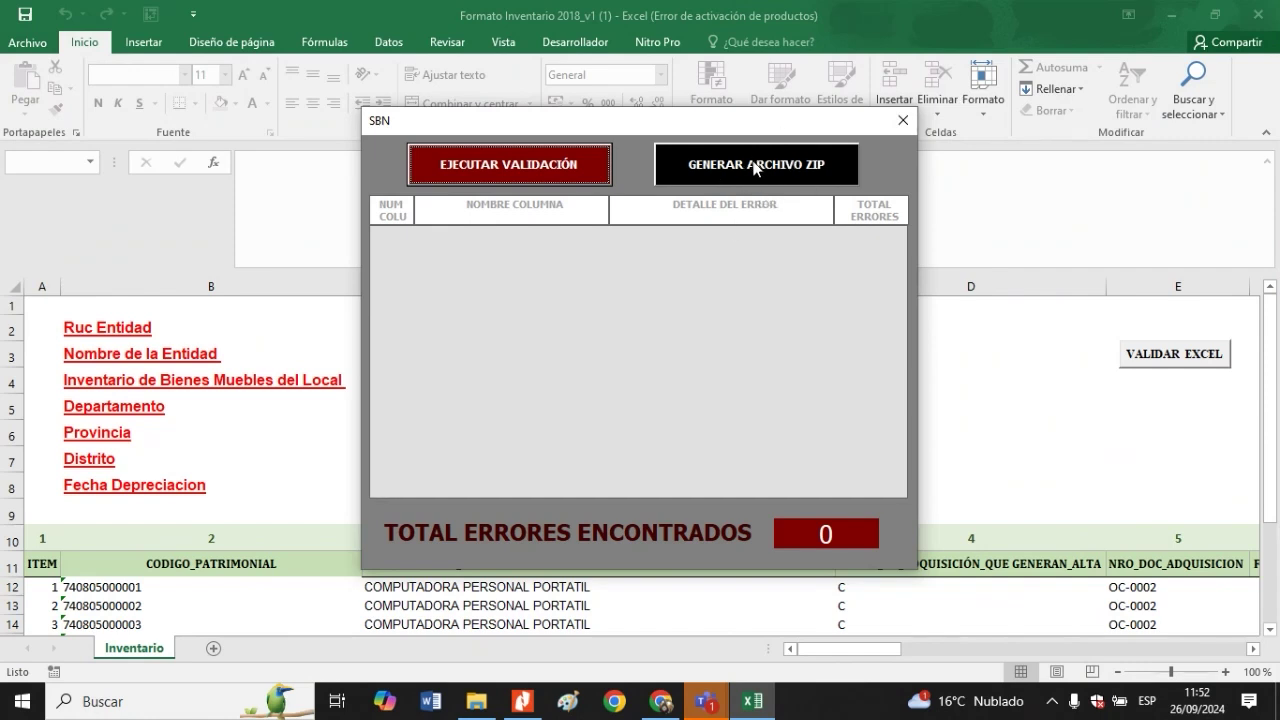
pyautogui.click(755, 168)
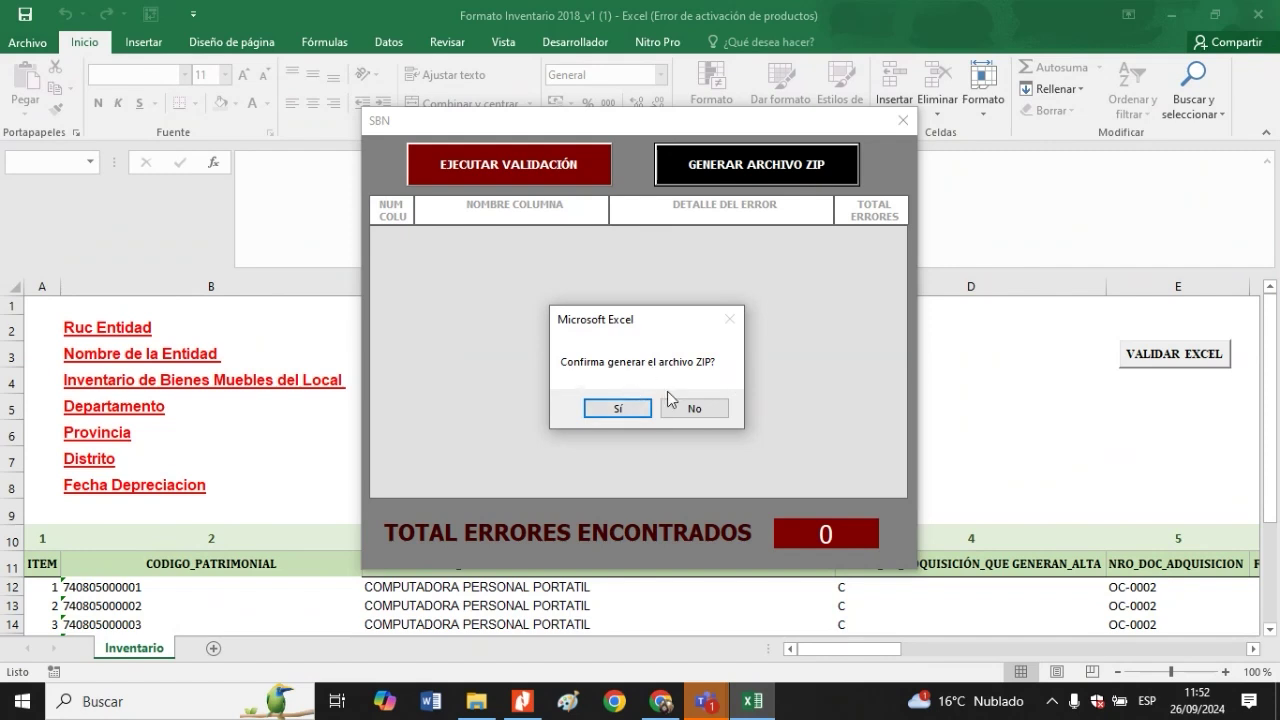
pyautogui.click(620, 409)
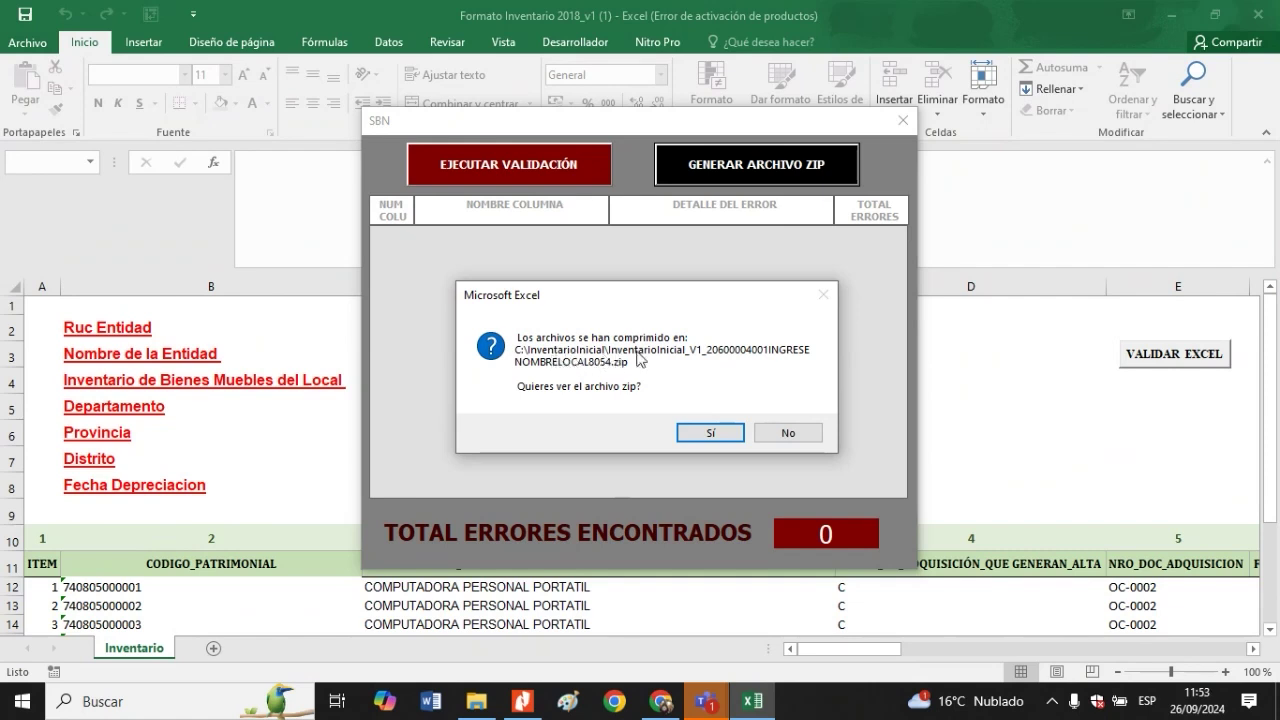
pyautogui.click(780, 436)
pyautogui.click(661, 701)
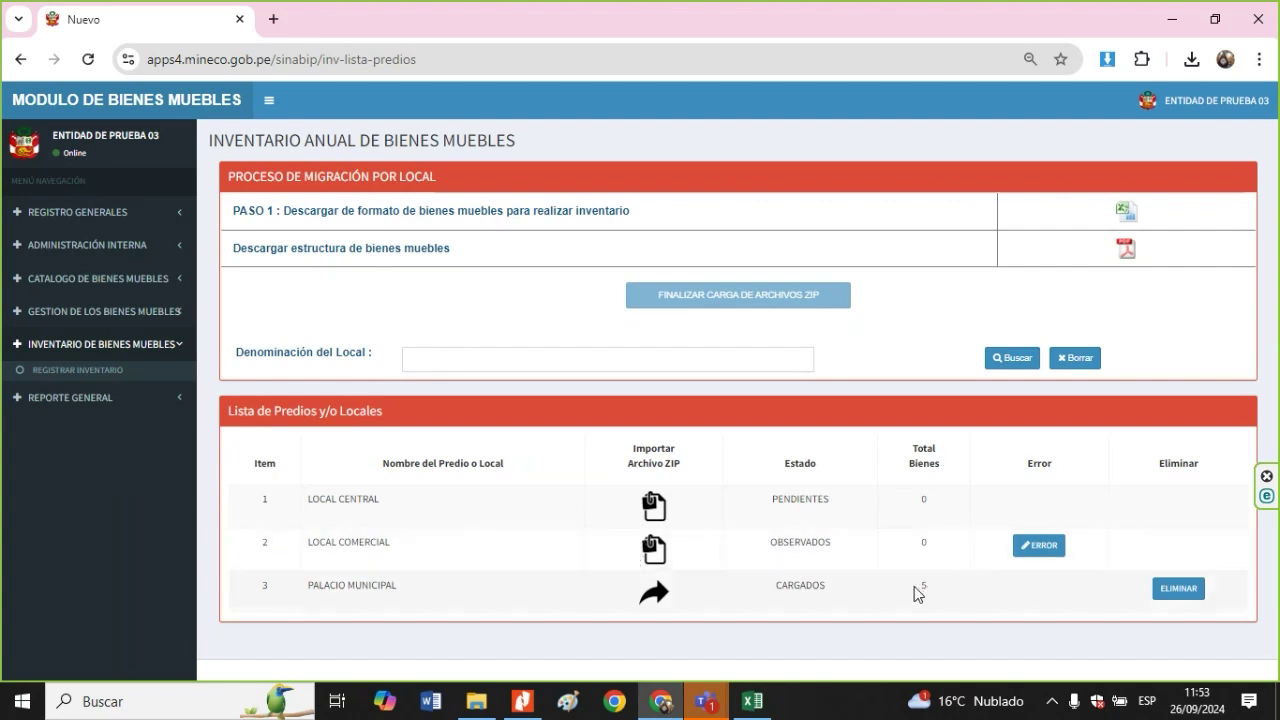
# Open LOCAL COMERCIAL's ERROR report and review its five duplicate-asset rows and acquisition documents.
pyautogui.click(1044, 552)
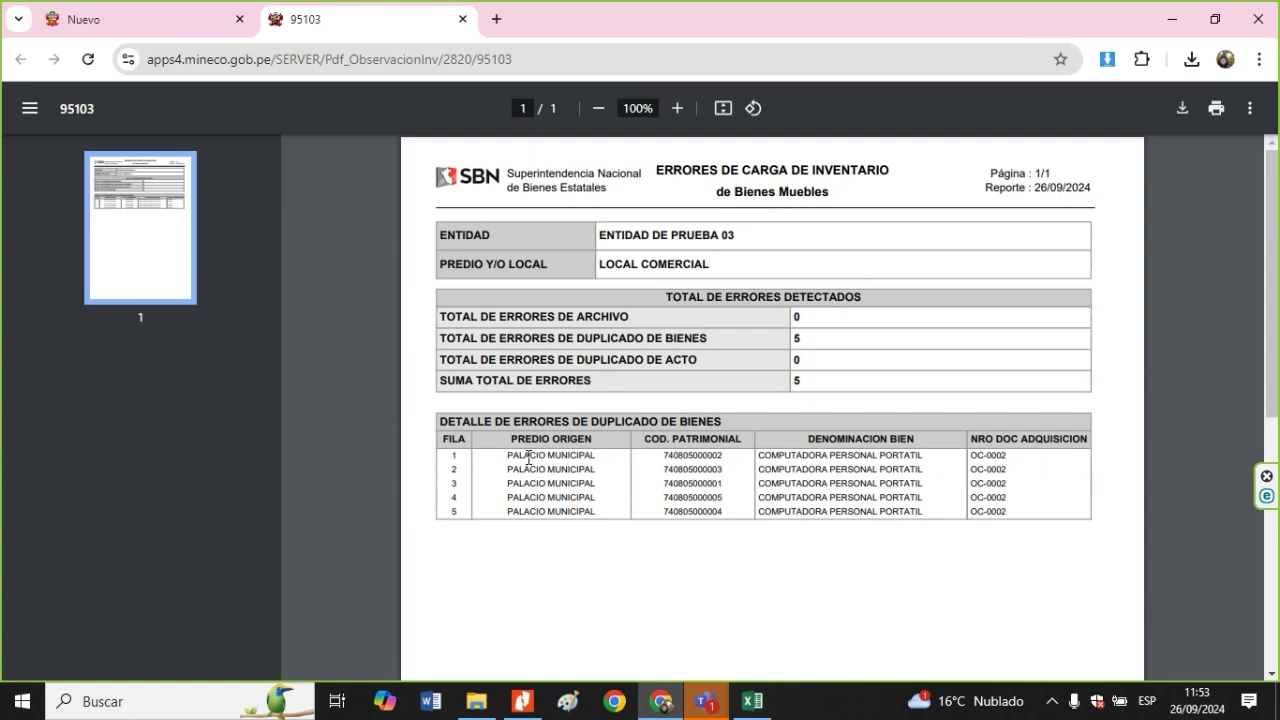
pyautogui.moveTo(517, 462); pyautogui.dragTo(704, 468)
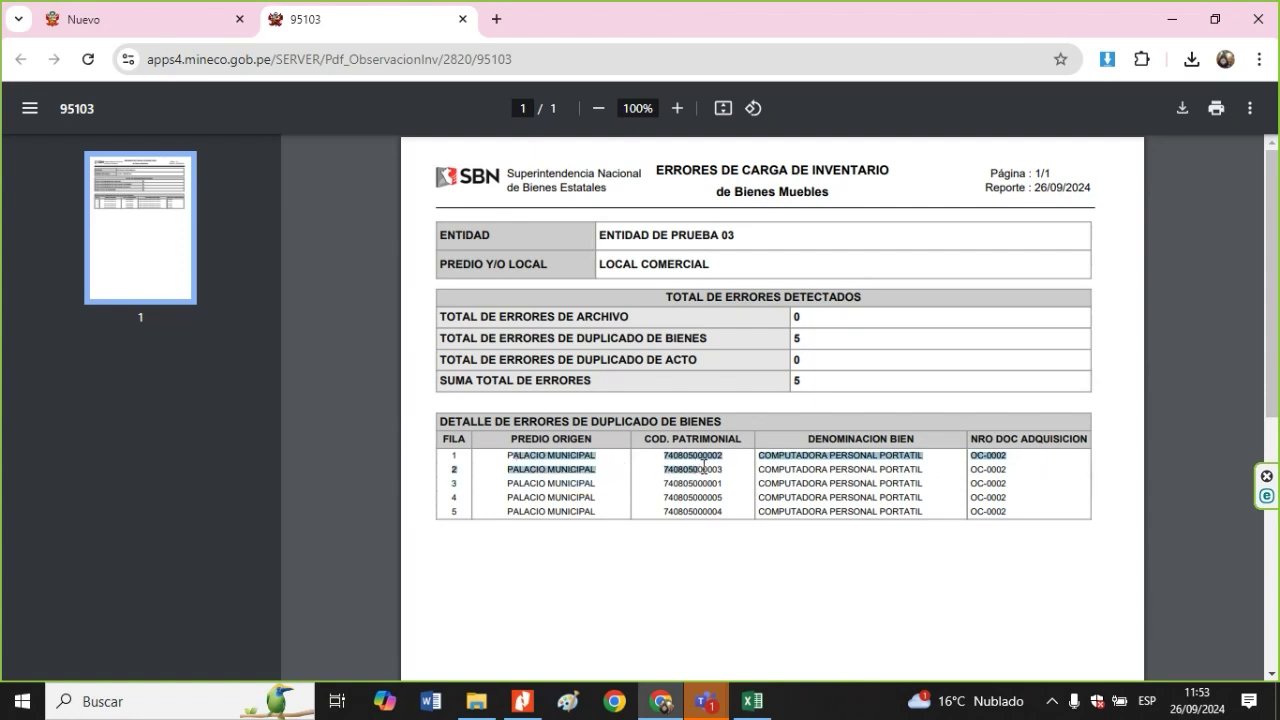
pyautogui.click(783, 468)
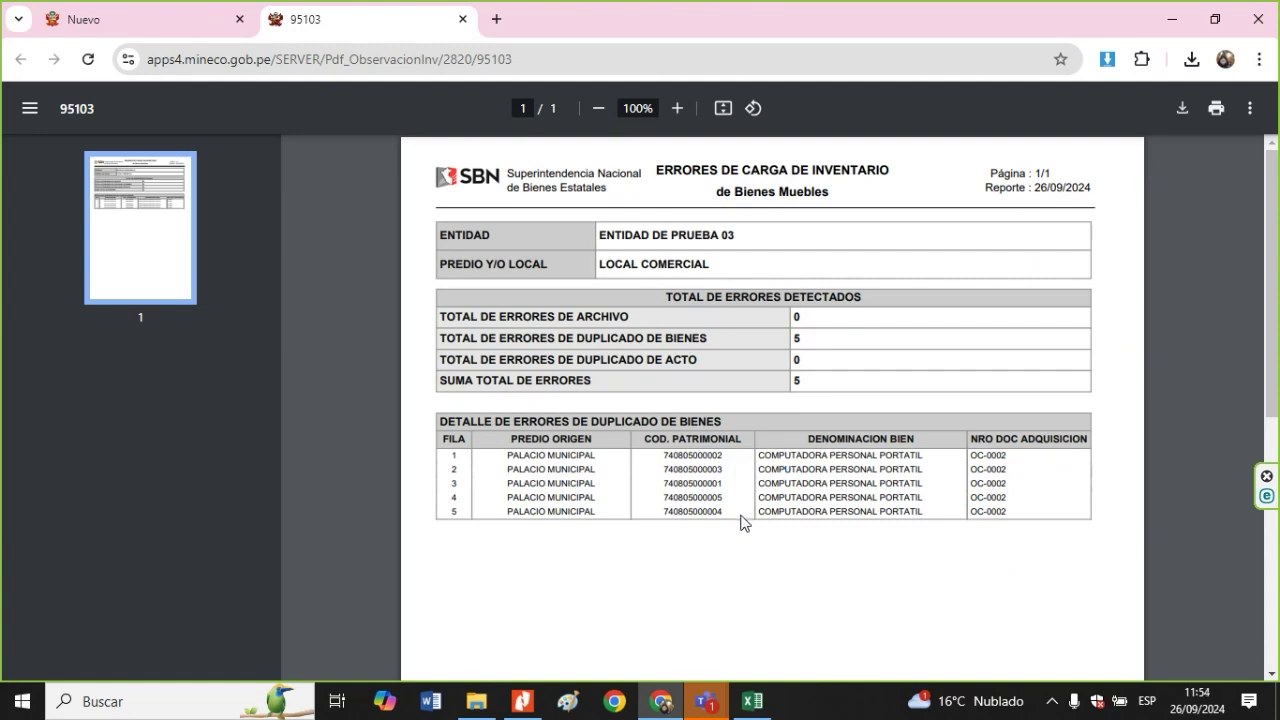
pyautogui.moveTo(724, 457); pyautogui.dragTo(724, 518)
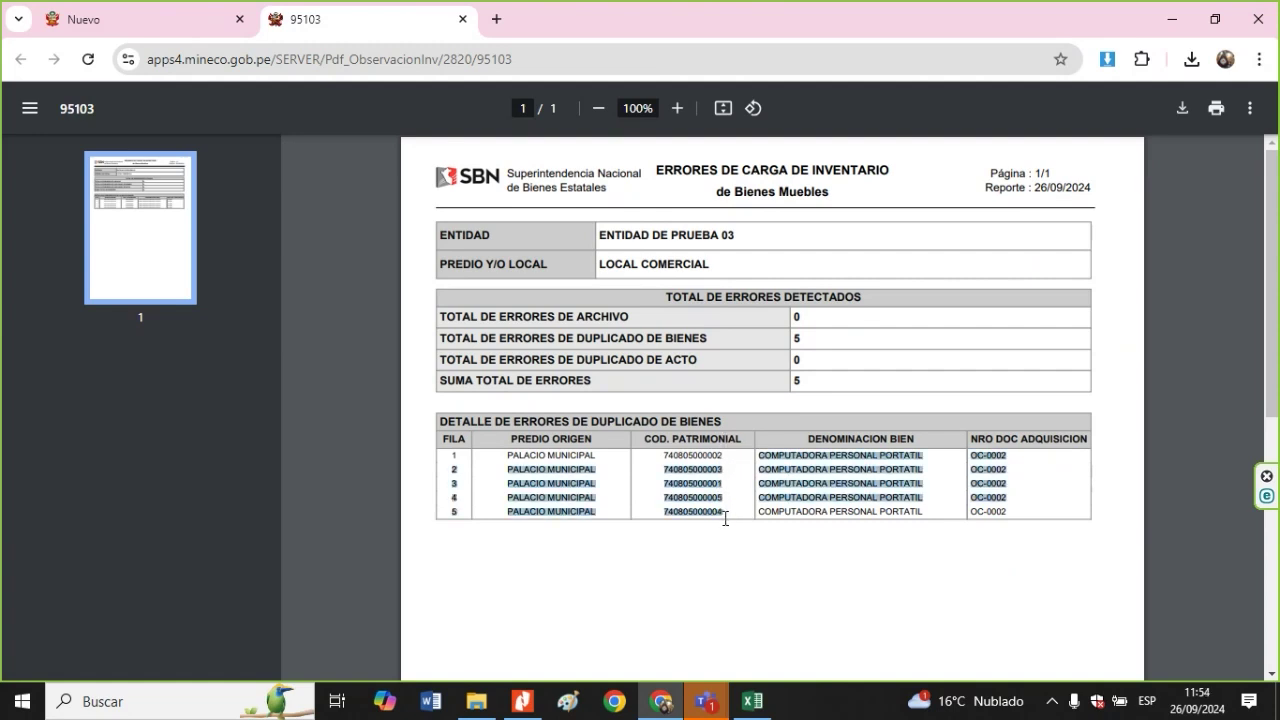
pyautogui.click(725, 518)
pyautogui.scroll(-2, 1023, 481)
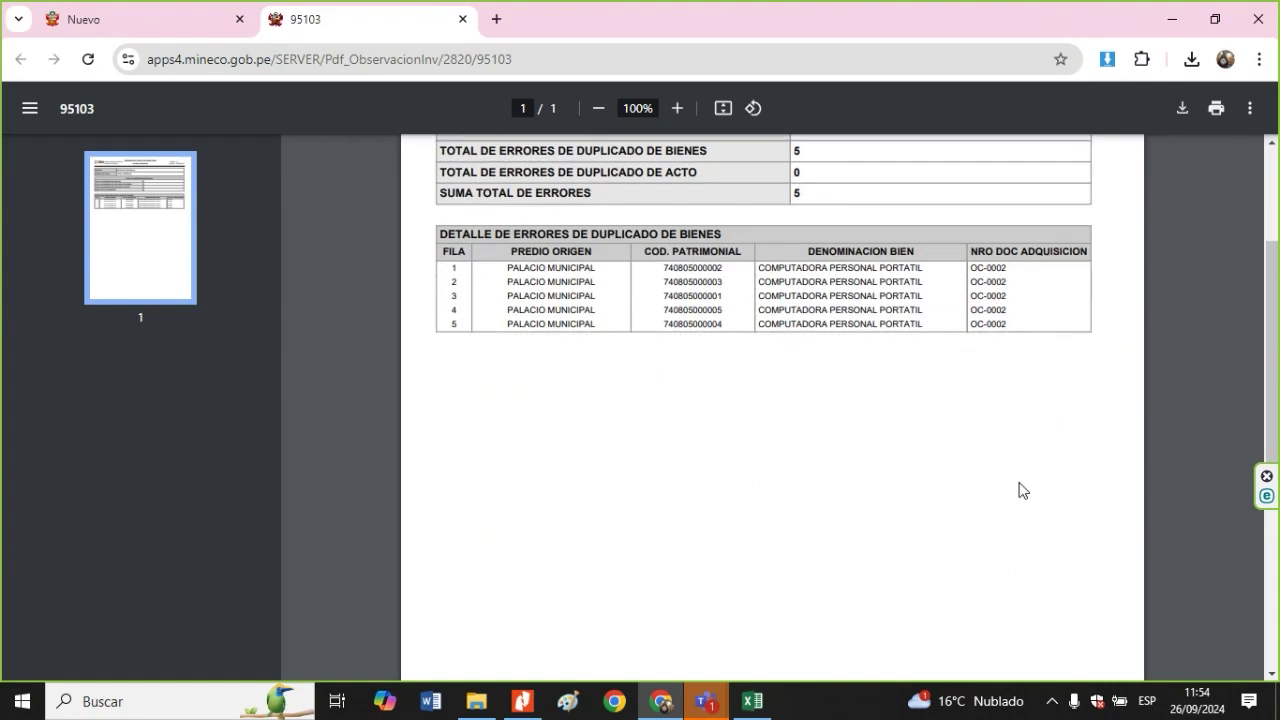
pyautogui.scroll(2, 1006, 466)
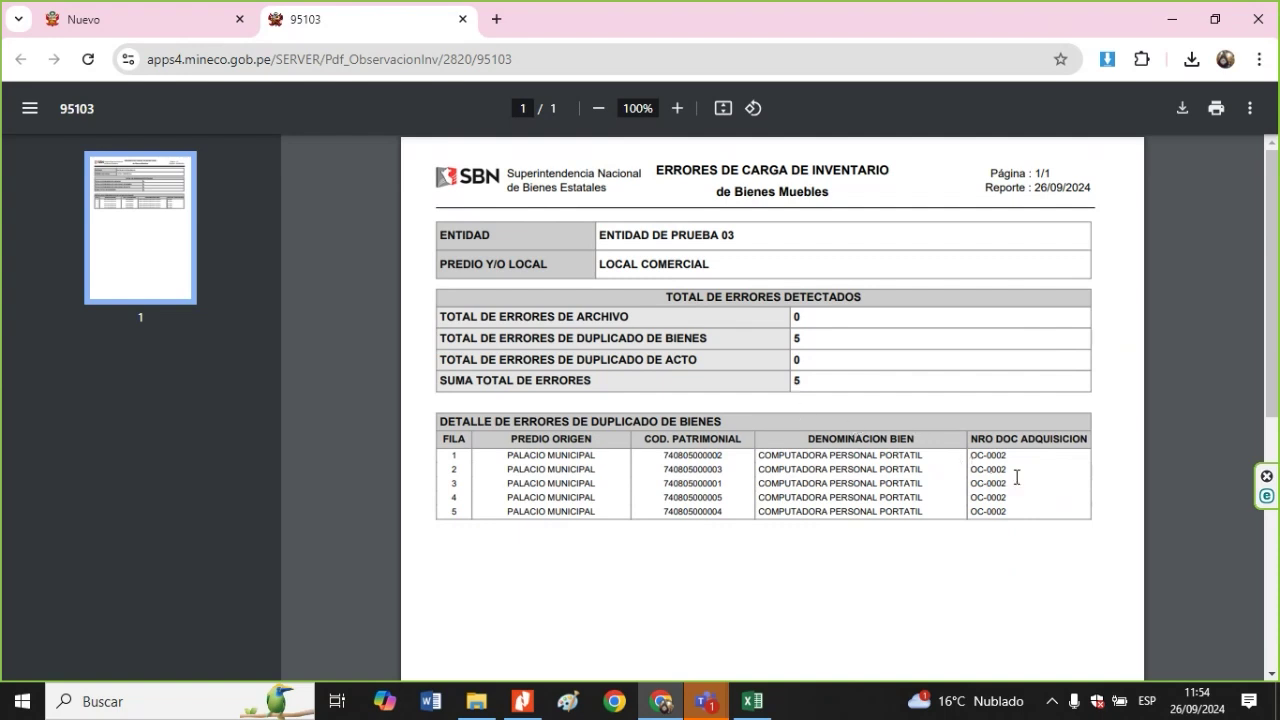
pyautogui.scroll(-2, 1071, 505)
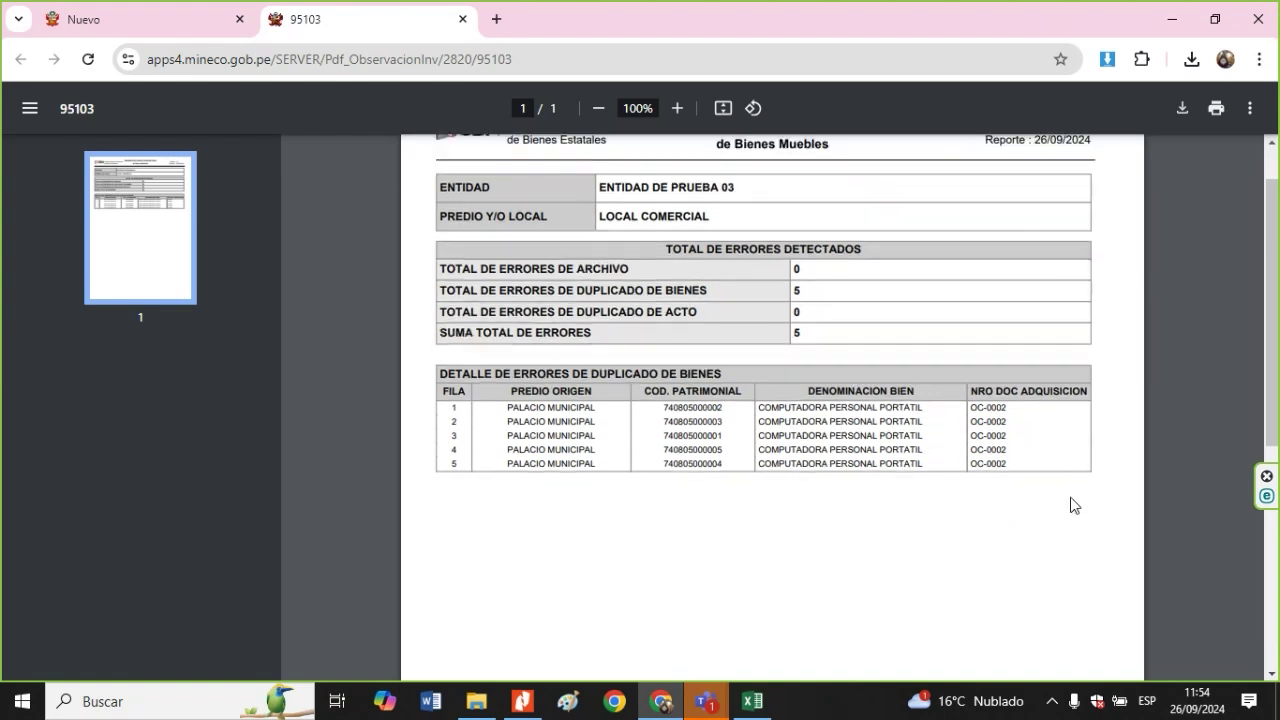
pyautogui.scroll(2, 1071, 503)
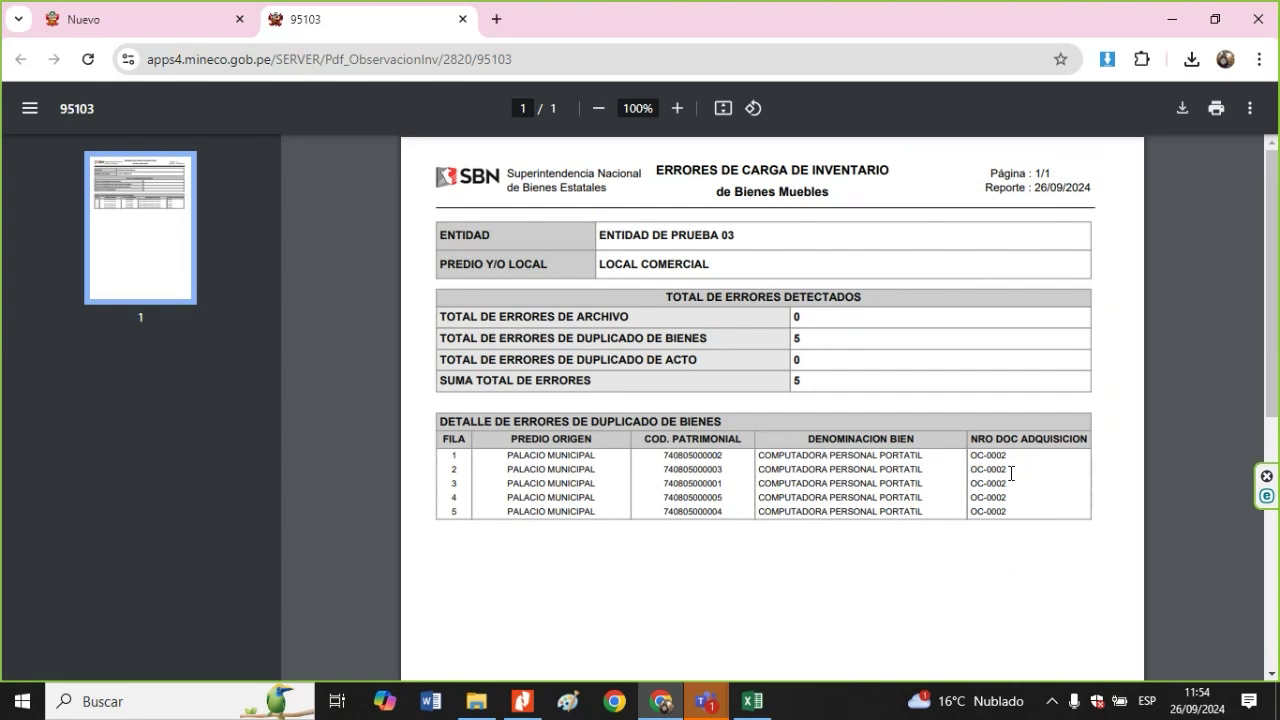
pyautogui.moveTo(983, 458); pyautogui.dragTo(1019, 456)
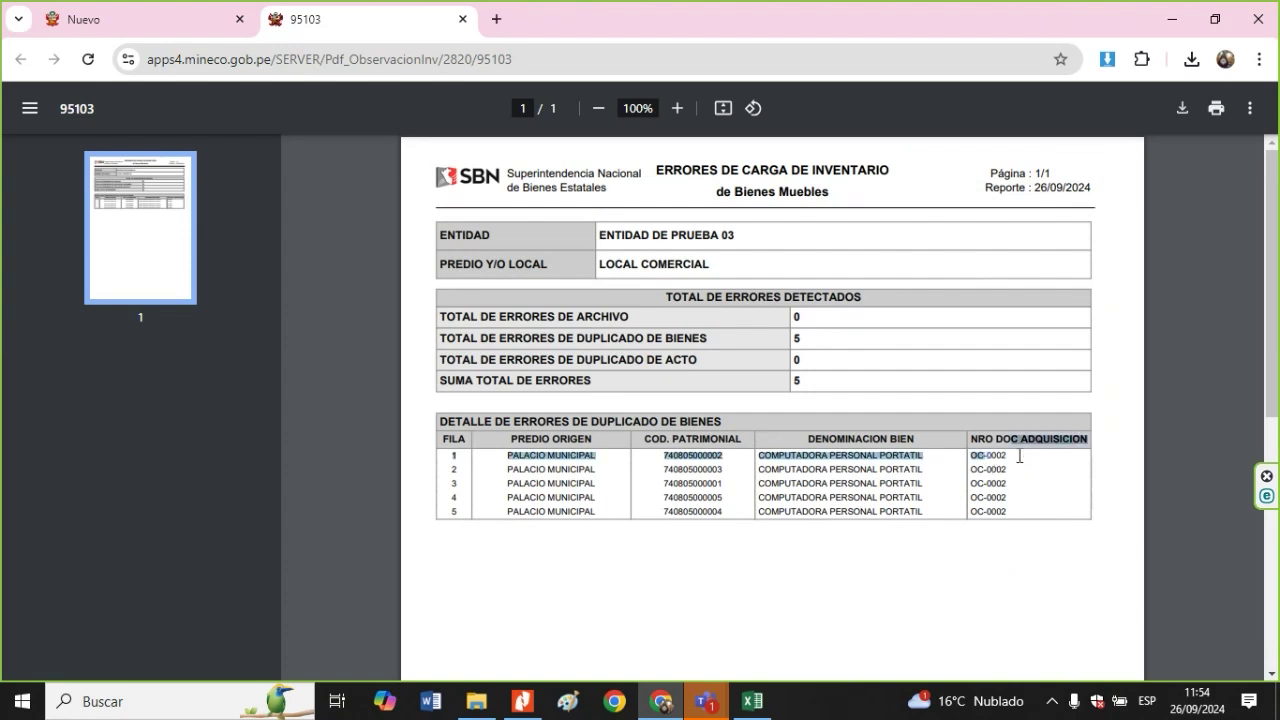
pyautogui.click(1034, 473)
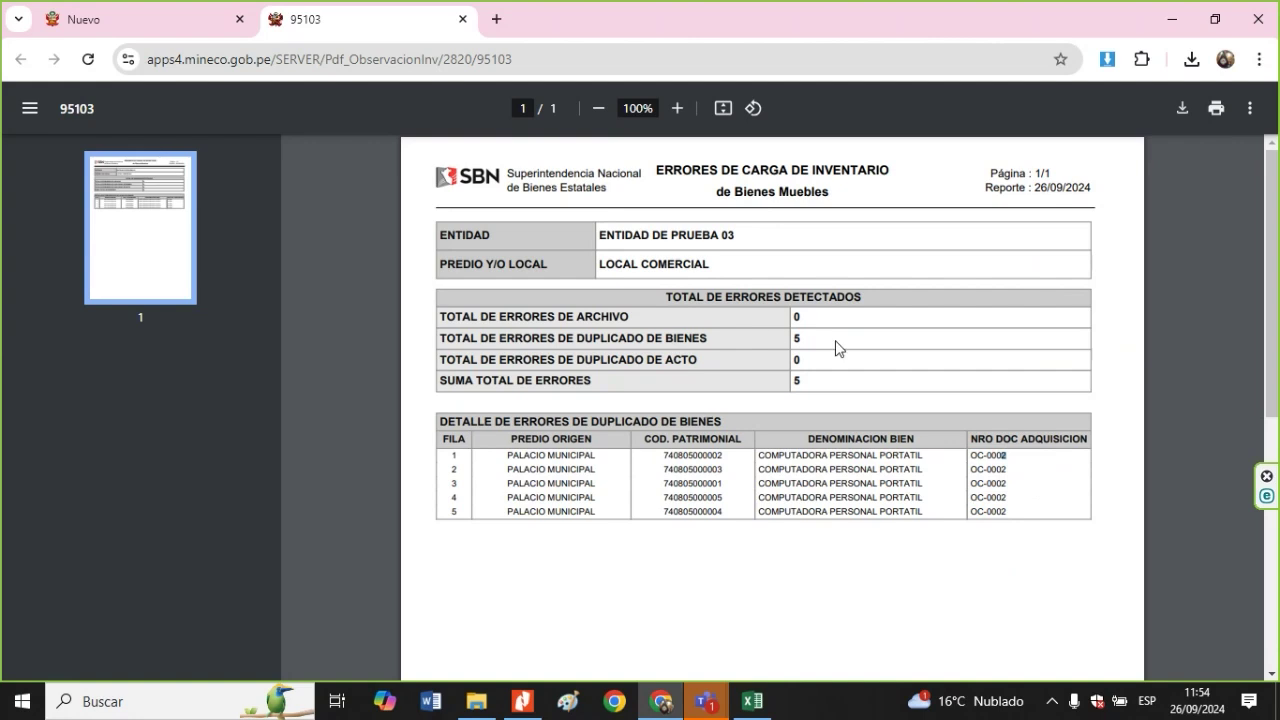
pyautogui.click(1032, 473)
# Return to the Nuevo tab's locales list, where Local Comercial remains OBSERVADOS.
pyautogui.click(183, 12)
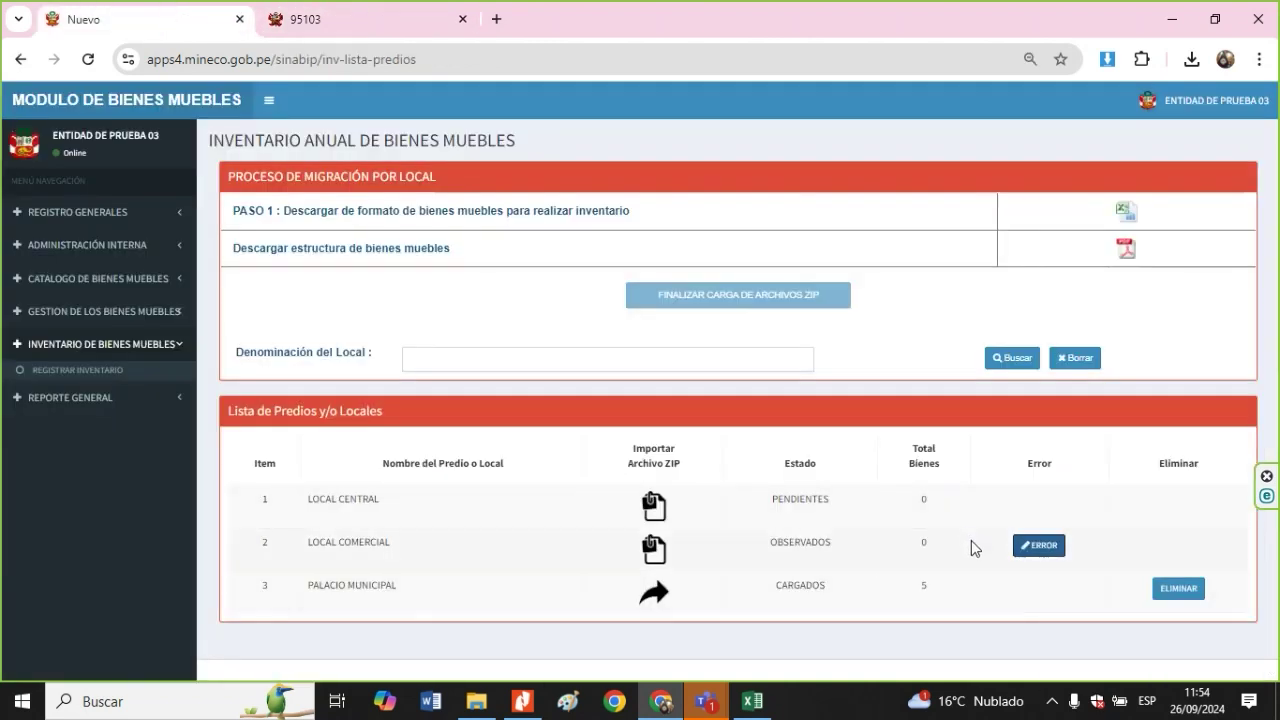
pyautogui.click(1037, 548)
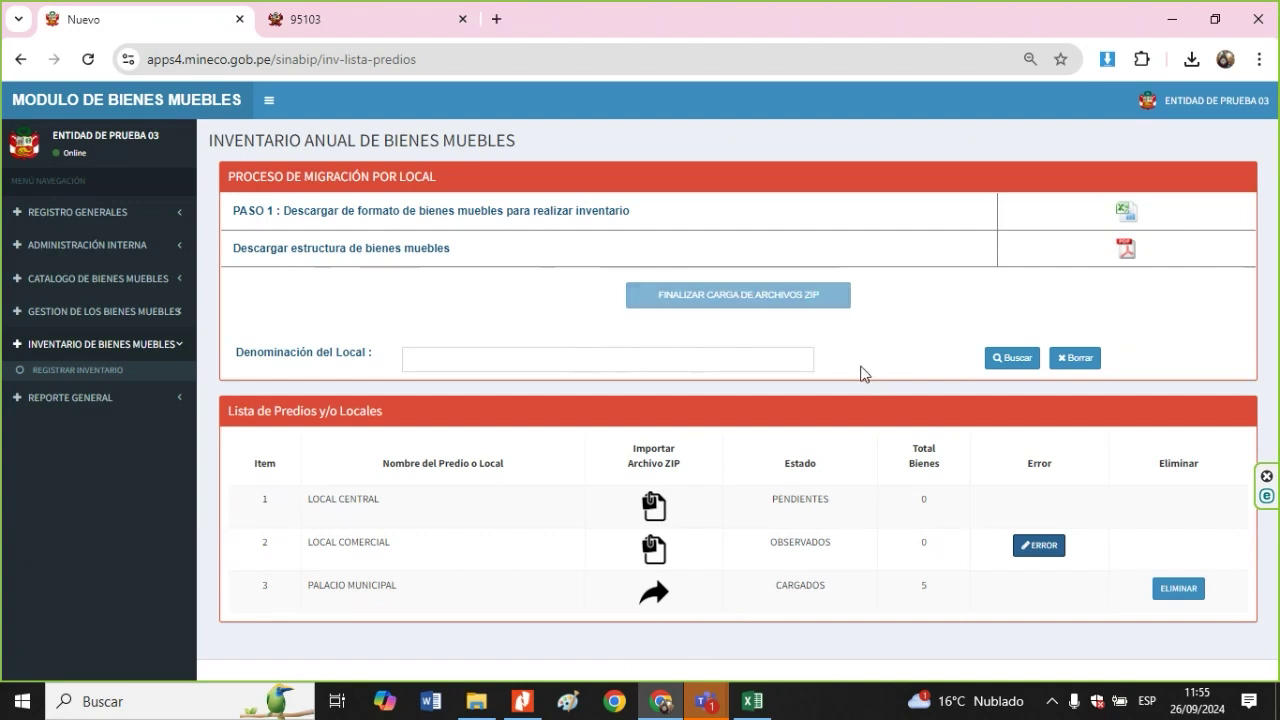
pyautogui.click(724, 300)
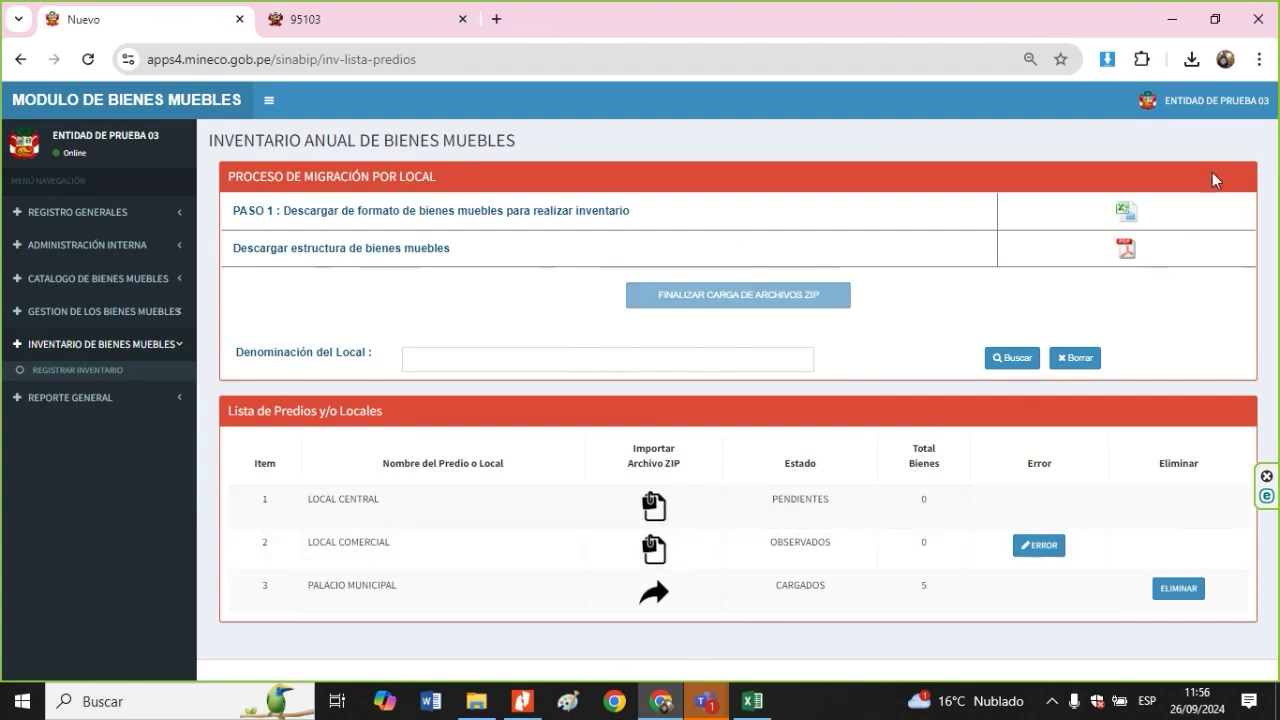
# Sign out via the entity menu and log back in with another saved account.
pyautogui.click(1190, 104)
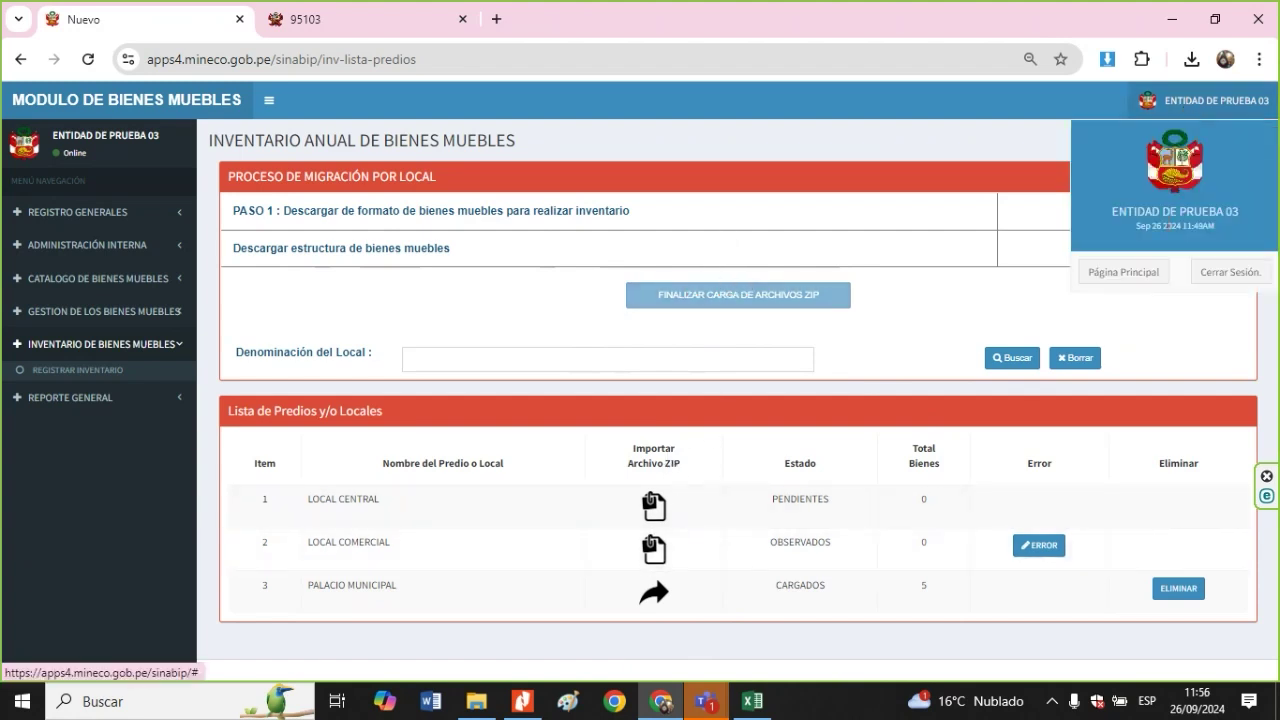
pyautogui.click(1224, 277)
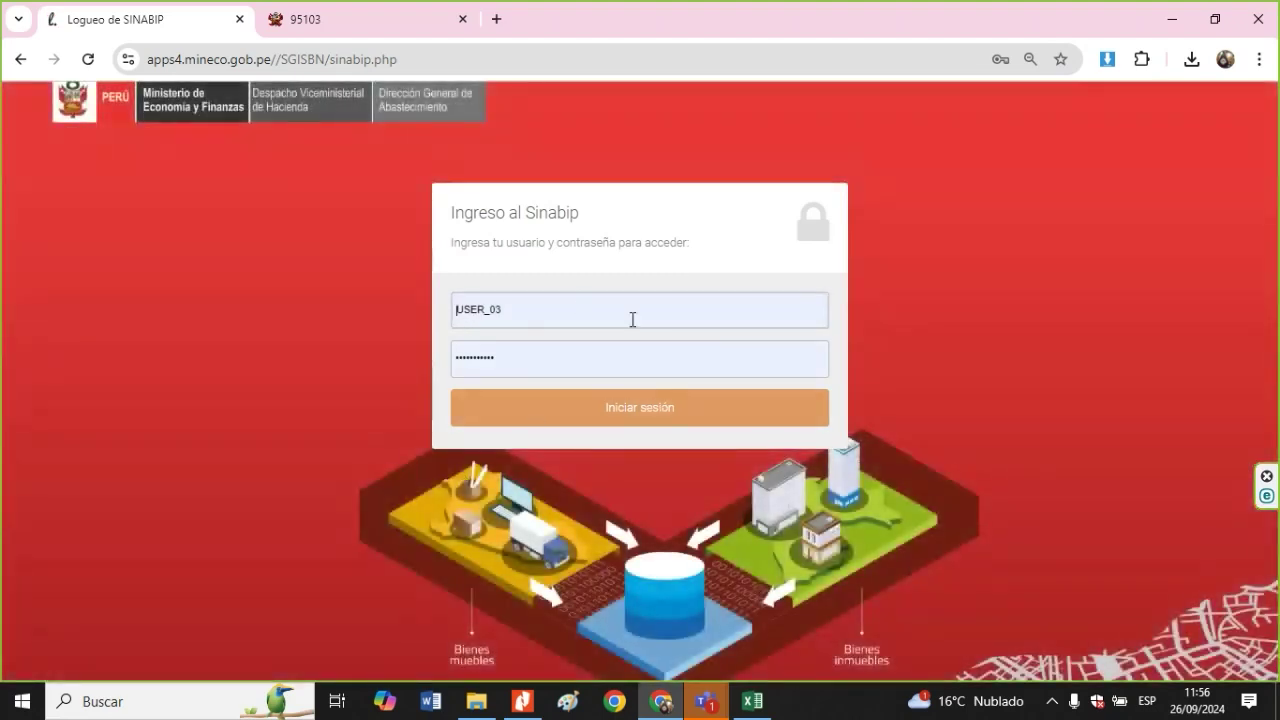
pyautogui.click(640, 351)
pyautogui.click(615, 402)
pyautogui.click(581, 420)
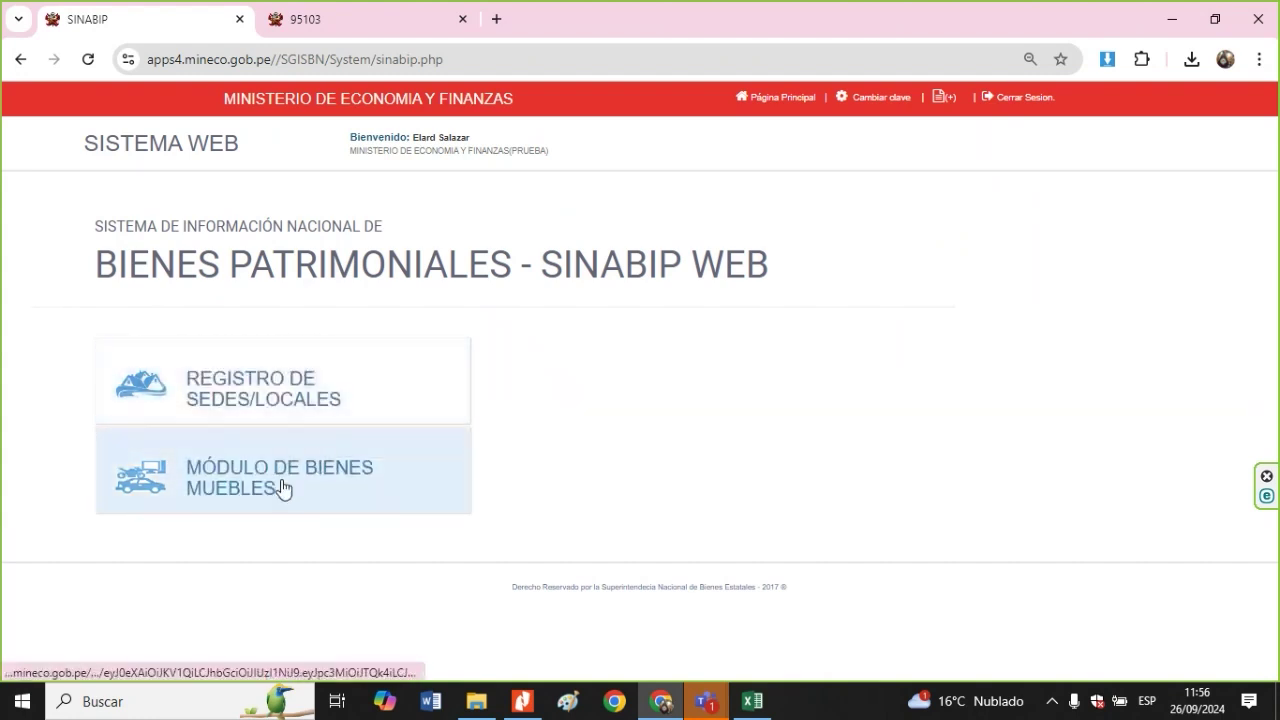
# Open Módulo de Bienes Muebles, dismiss the notice, and expand Inventario de Bienes Muebles.
pyautogui.click(266, 484)
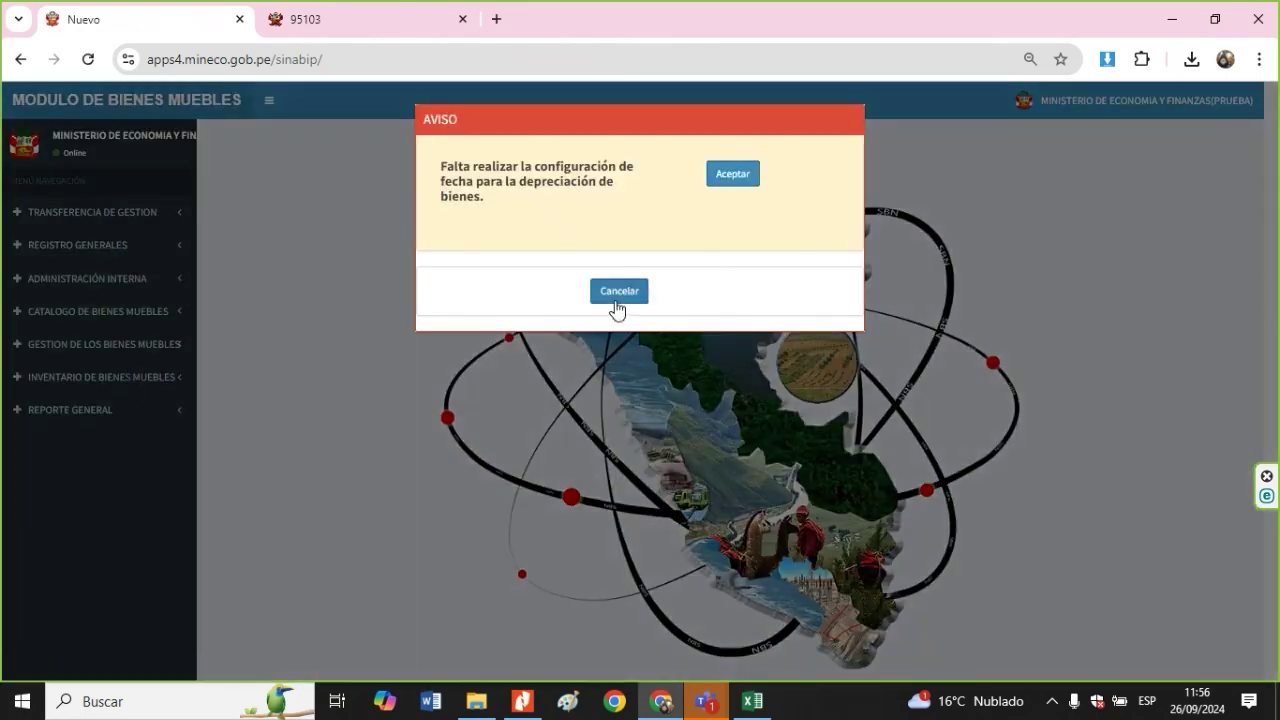
pyautogui.click(618, 300)
pyautogui.click(90, 377)
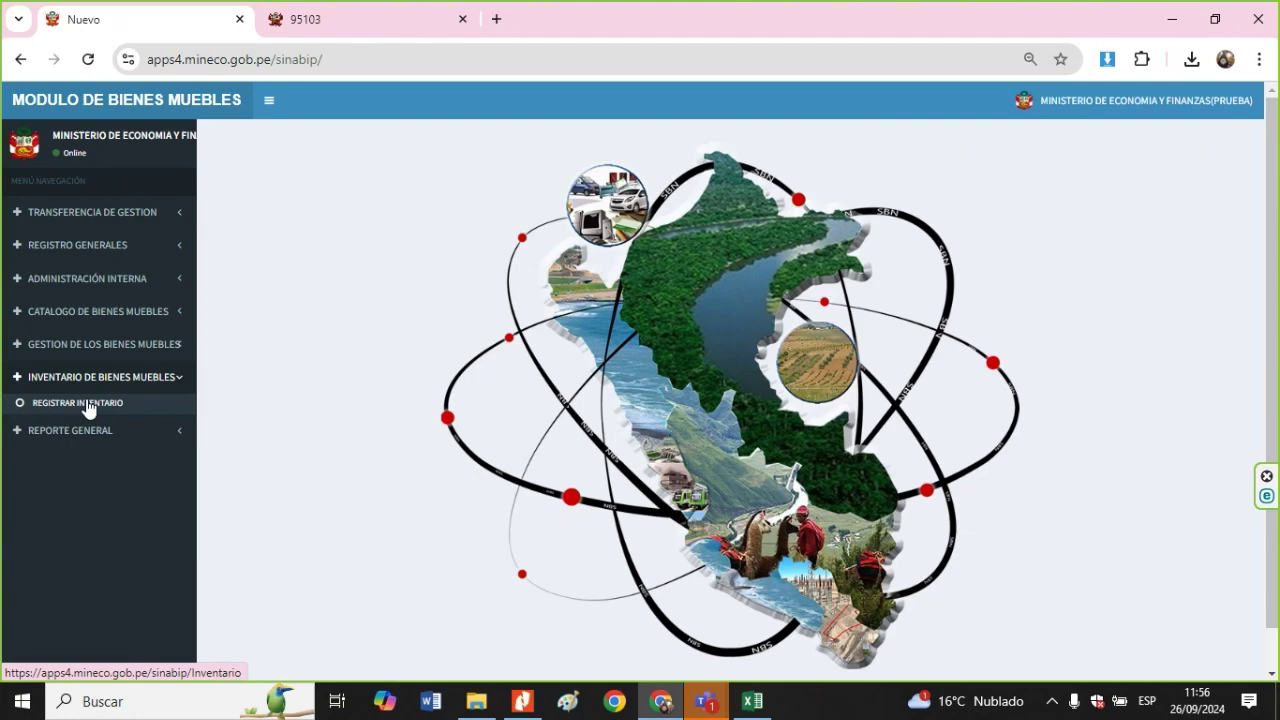
# Open the Inventario 2023 summary and point out its final date and 1201 active goods.
pyautogui.click(88, 404)
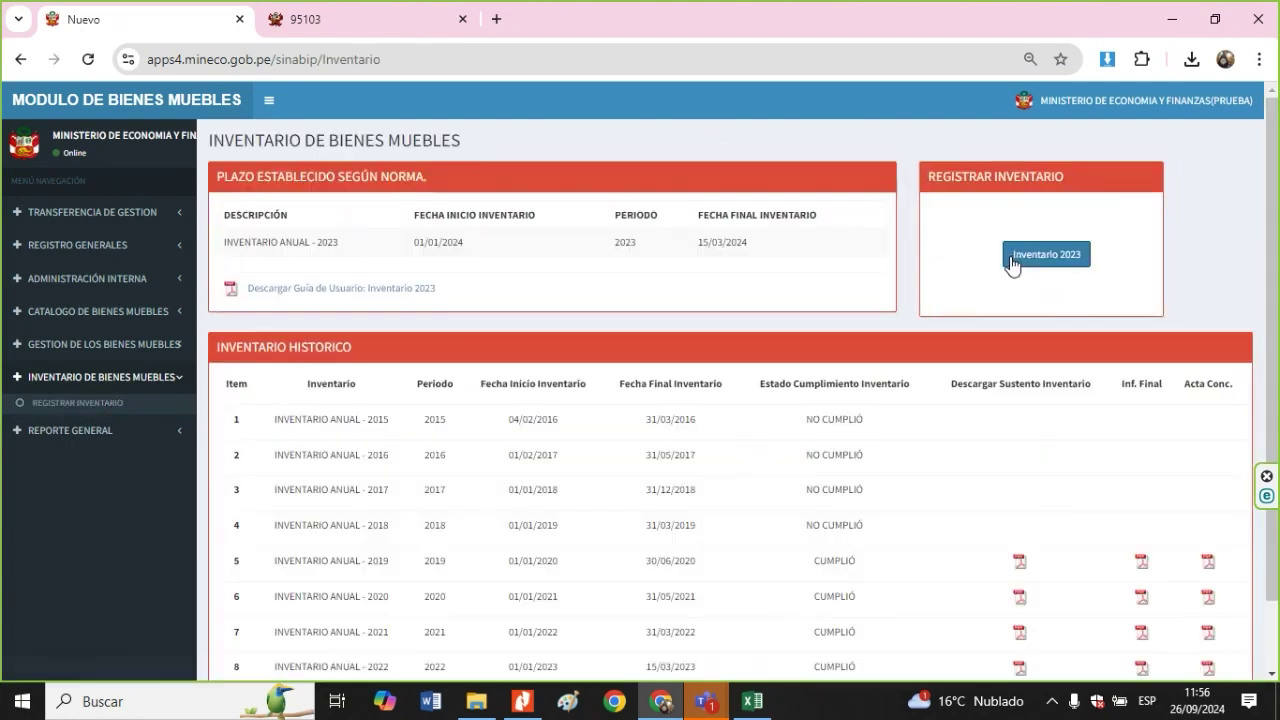
pyautogui.click(1013, 262)
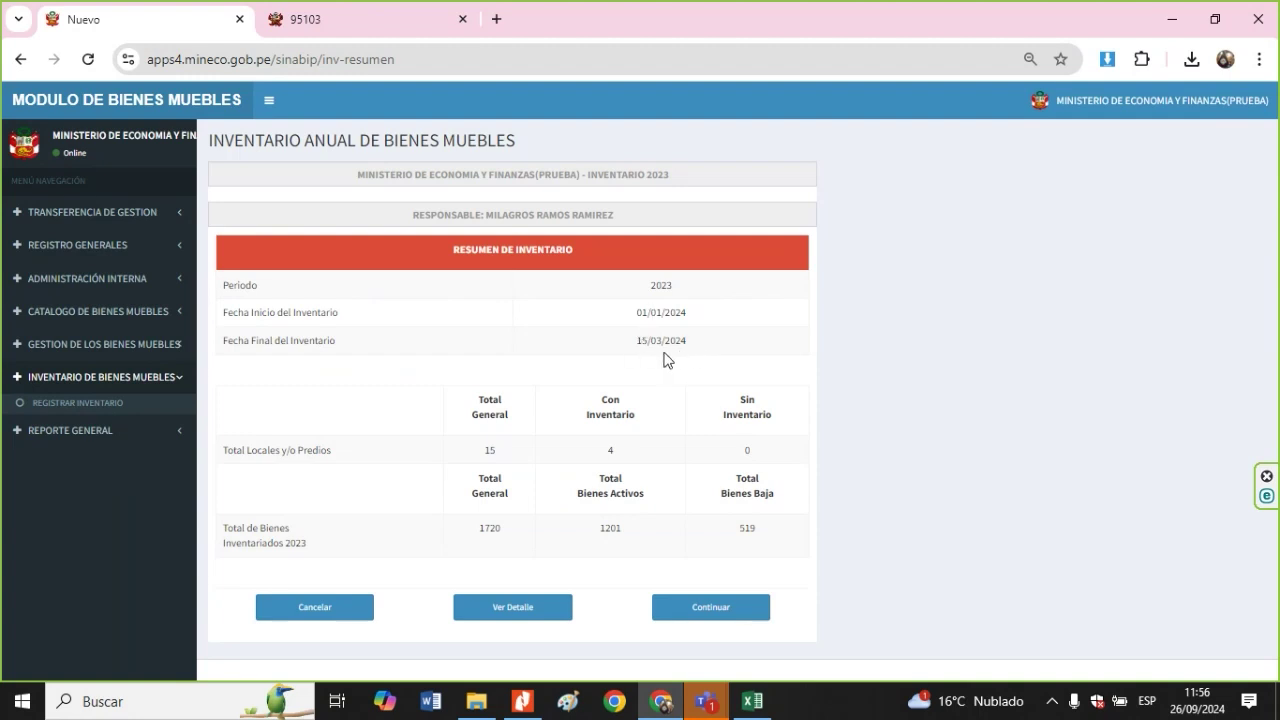
pyautogui.moveTo(642, 347); pyautogui.dragTo(730, 352)
pyautogui.click(379, 432)
pyautogui.moveTo(610, 527); pyautogui.dragTo(757, 569)
# Show the 2023 per-locale detail table, scroll through it, and choose Continuar.
pyautogui.click(509, 610)
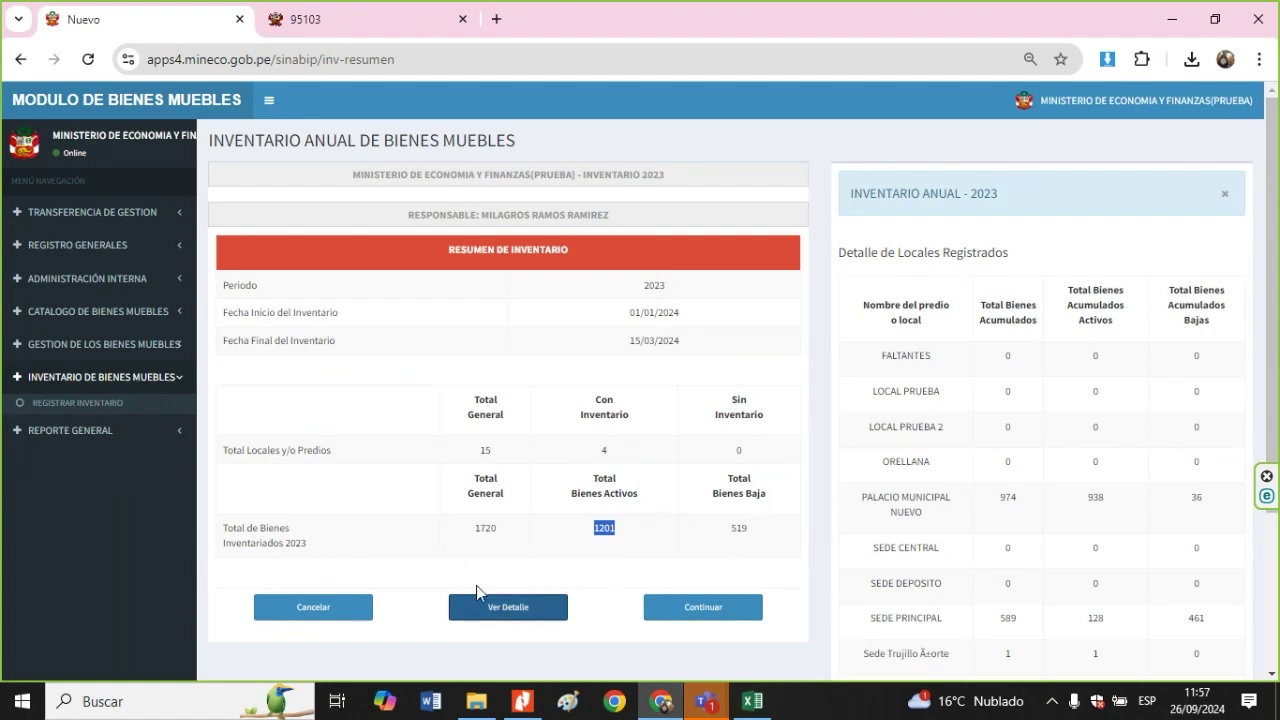
pyautogui.scroll(-1, 528, 608)
pyautogui.scroll(1, 953, 318)
pyautogui.scroll(-2, 1086, 326)
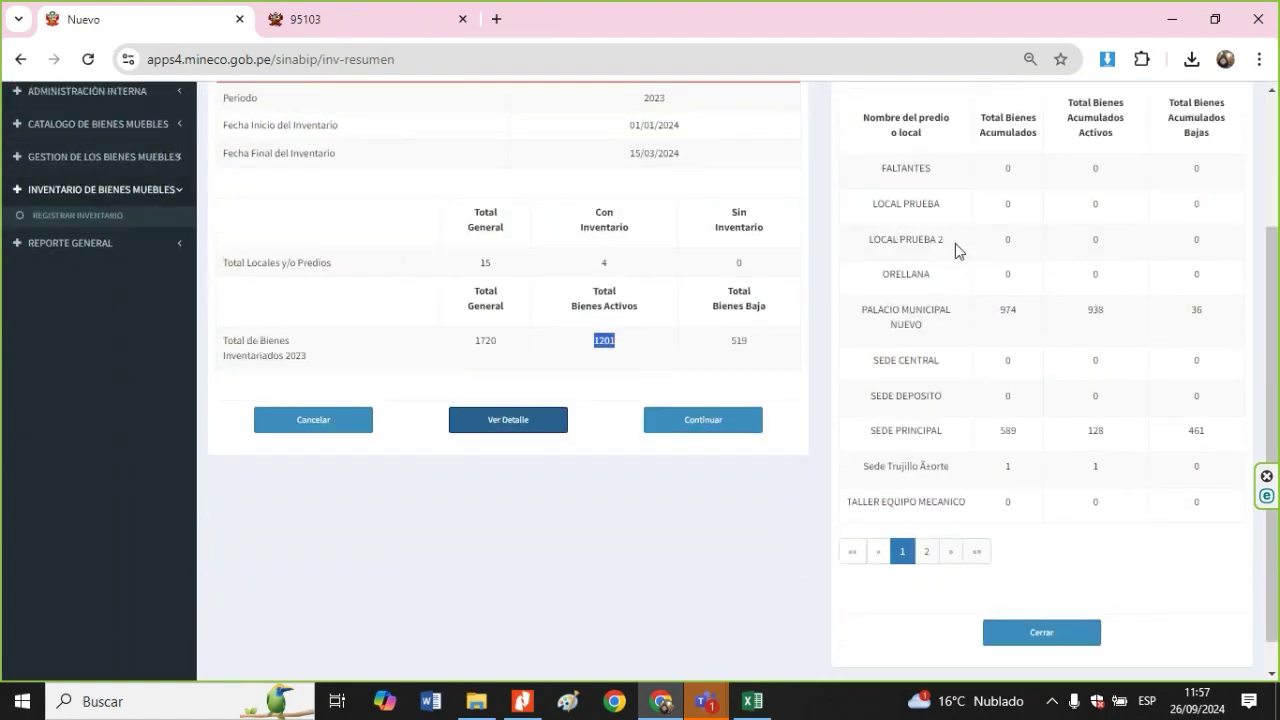
pyautogui.scroll(-1, 910, 485)
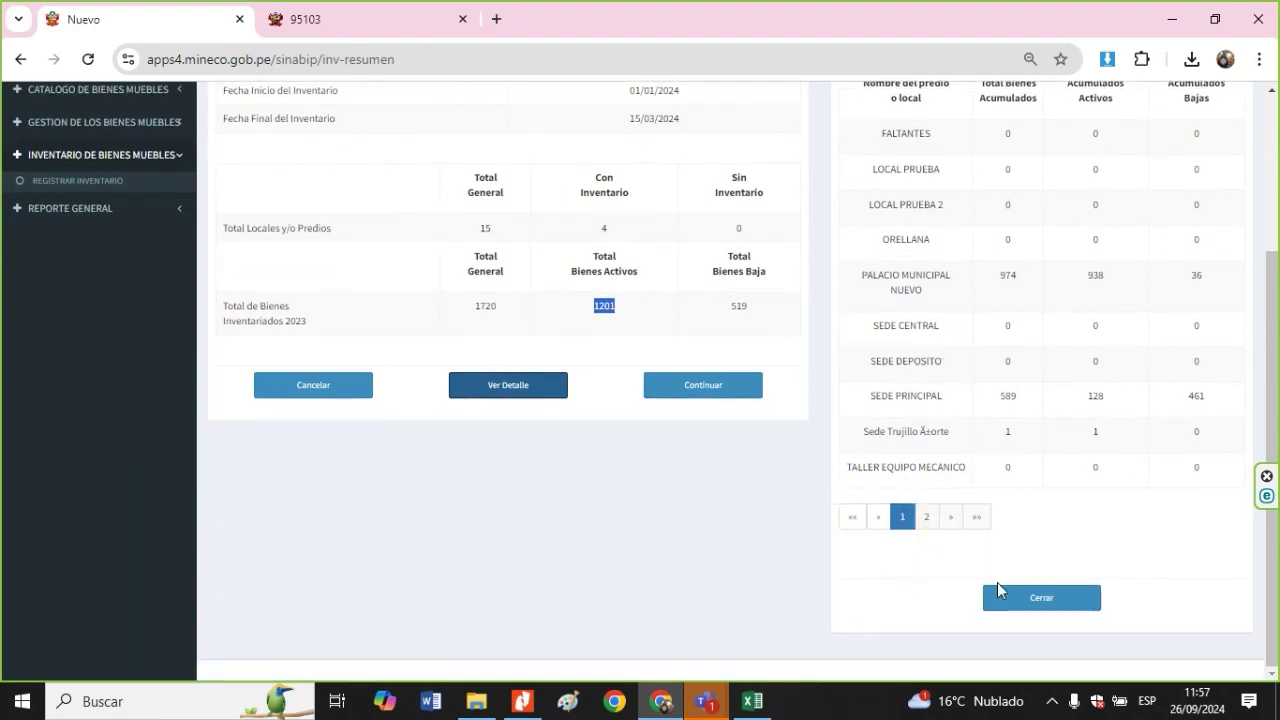
pyautogui.click(696, 388)
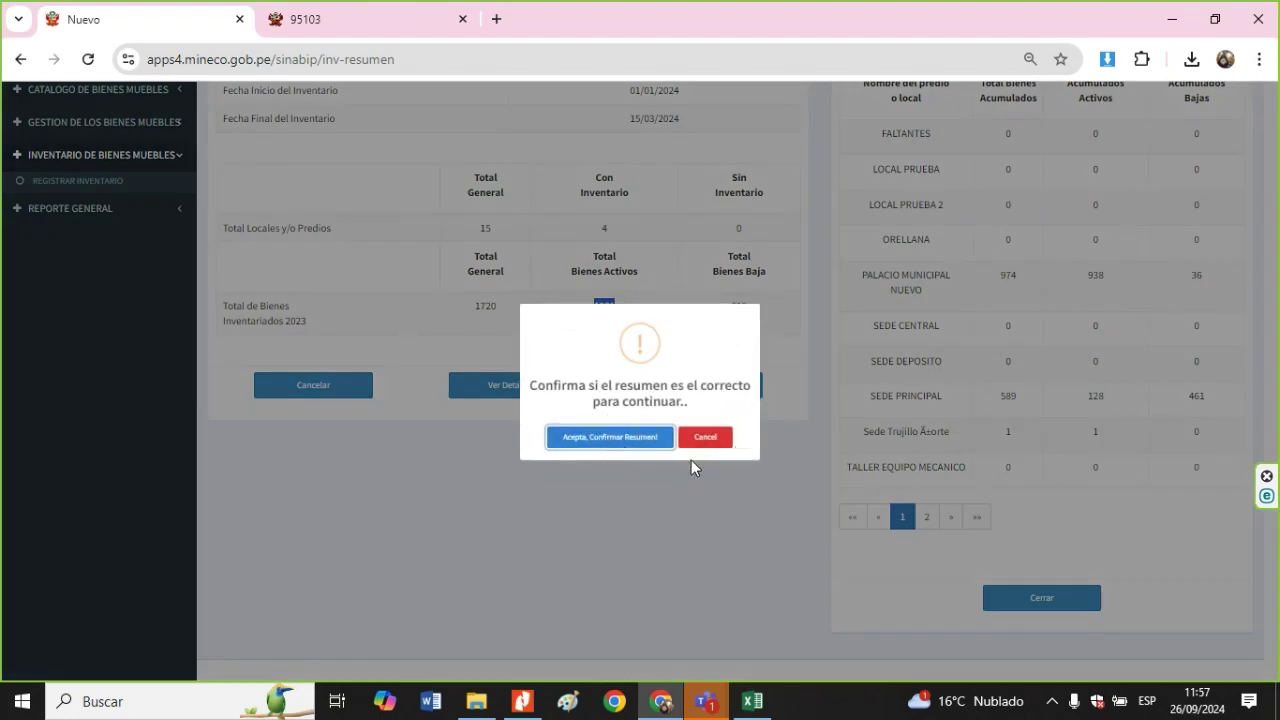
# Accept 'Acepta, Confirmar Resumen!' and review the attached Informe Final and Acta PDFs dated 25/09/2024.
pyautogui.click(605, 440)
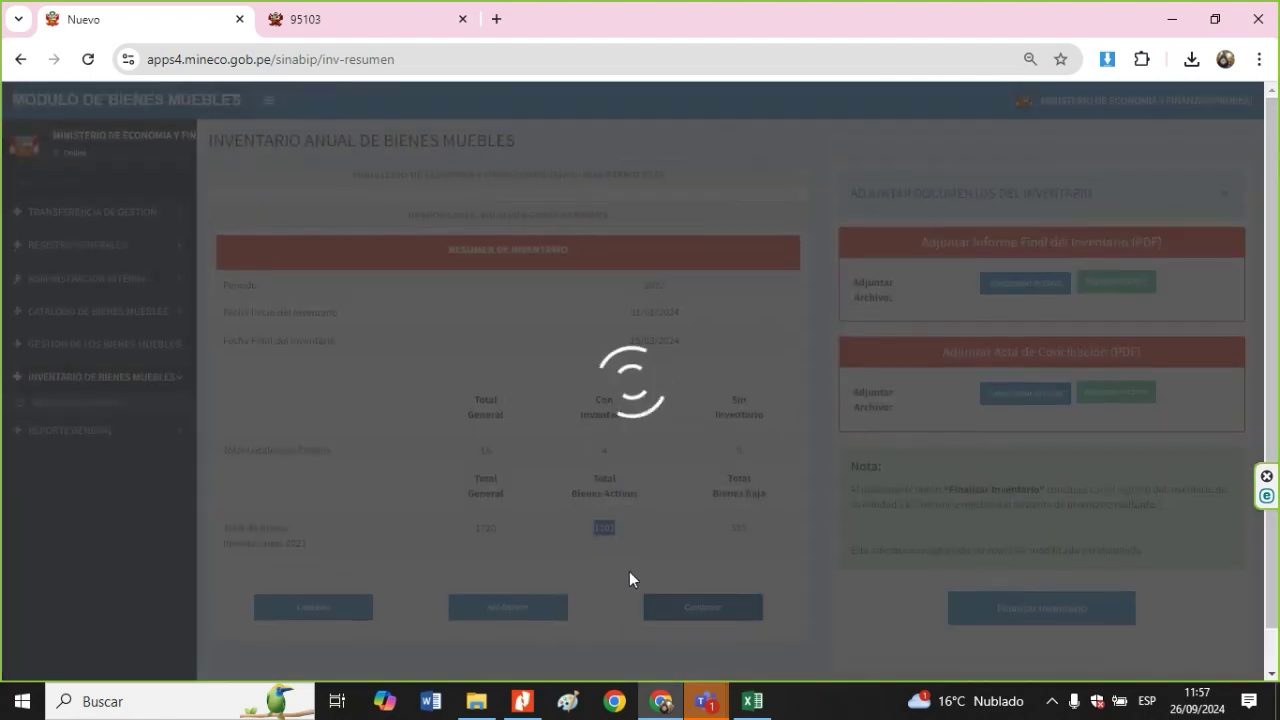
pyautogui.scroll(-3, 700, 520)
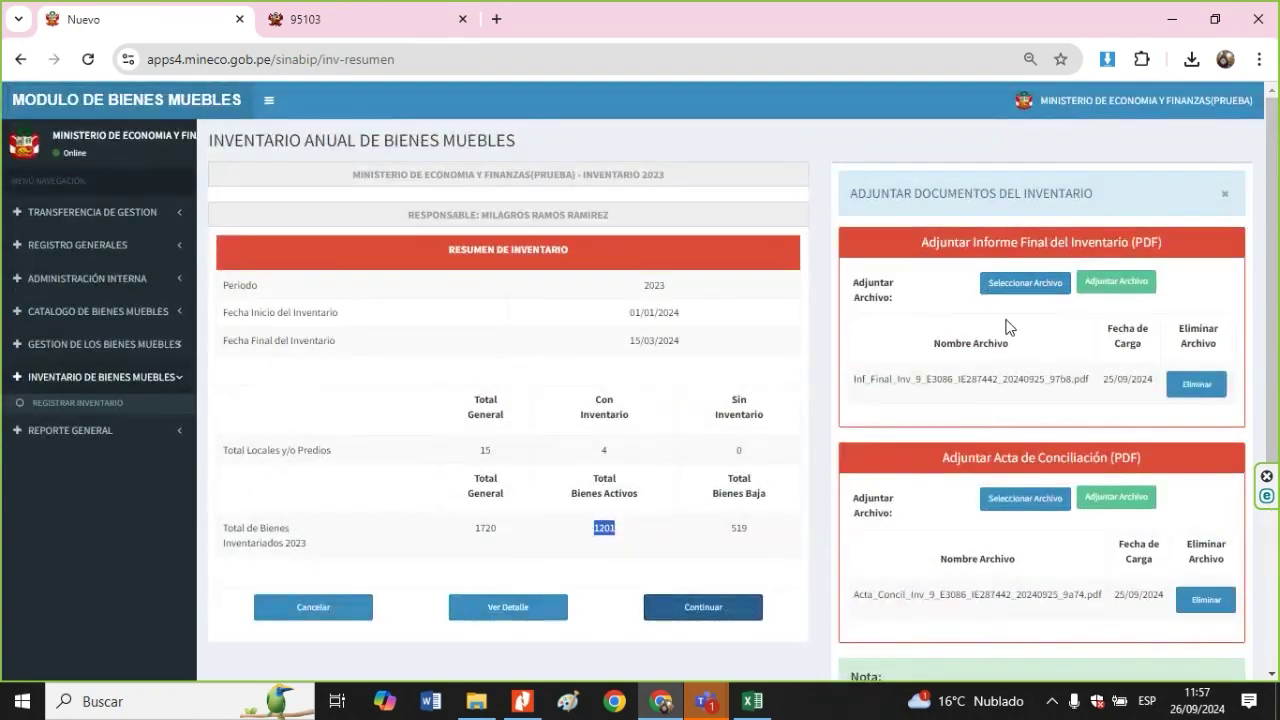
pyautogui.scroll(-1, 1022, 405)
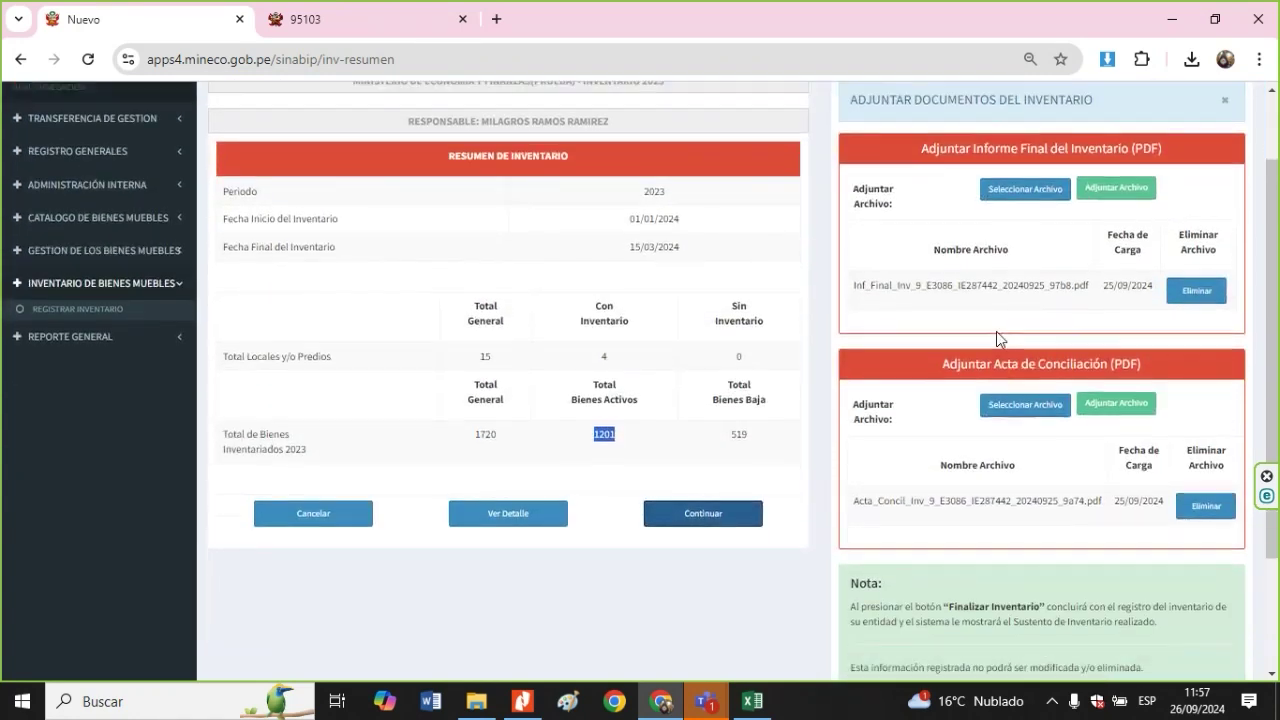
pyautogui.scroll(1, 1208, 233)
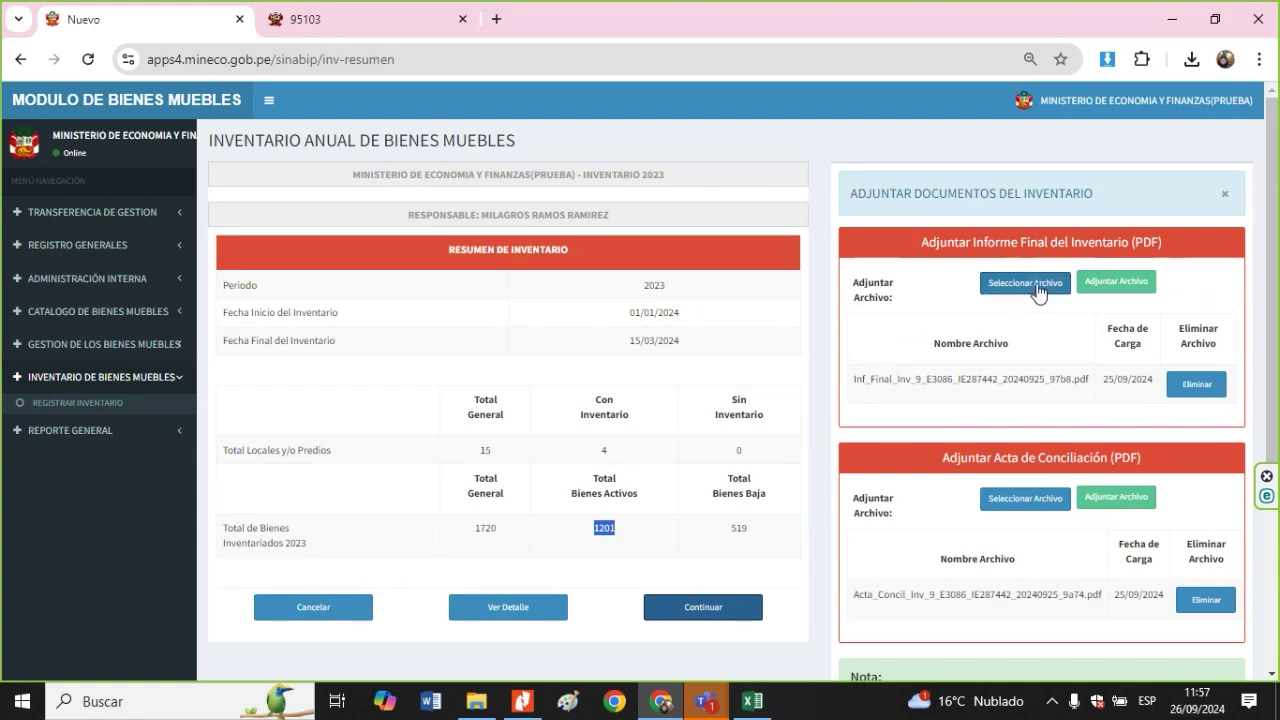
# Remove both attached files and pick the Inf_Final PDF from webinar setiembre > sinabip.
pyautogui.click(1193, 390)
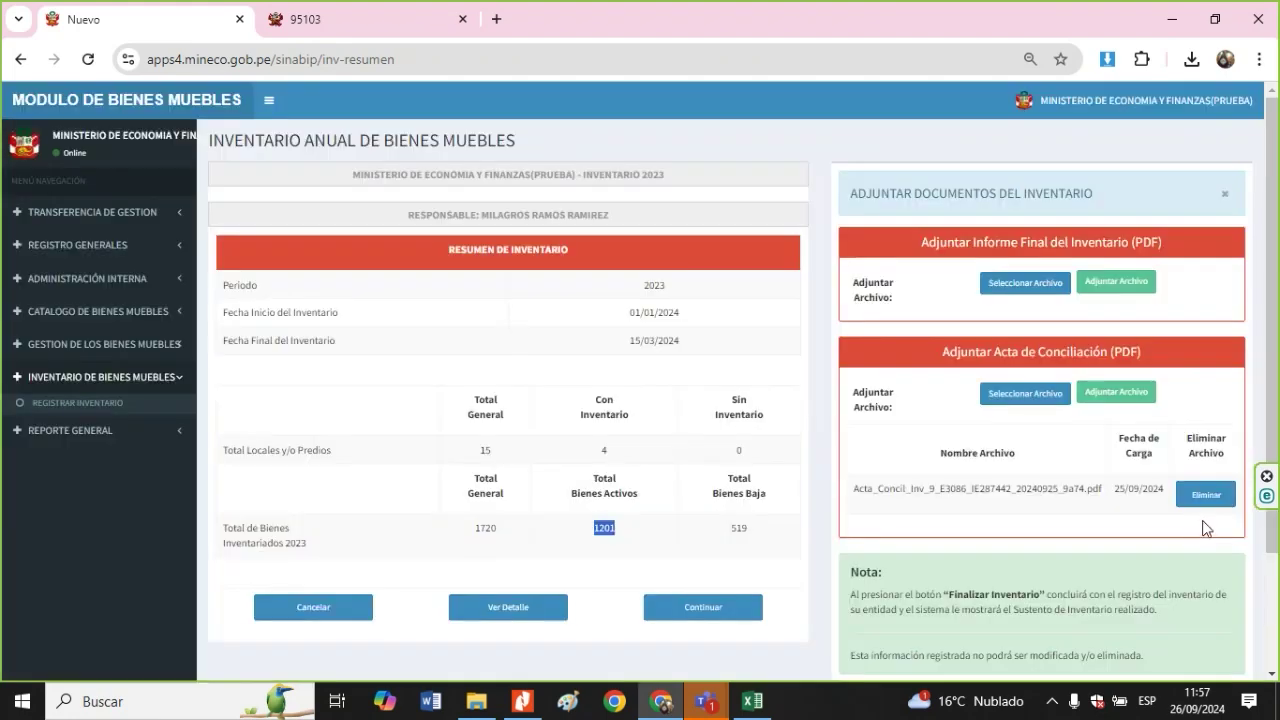
pyautogui.click(1202, 493)
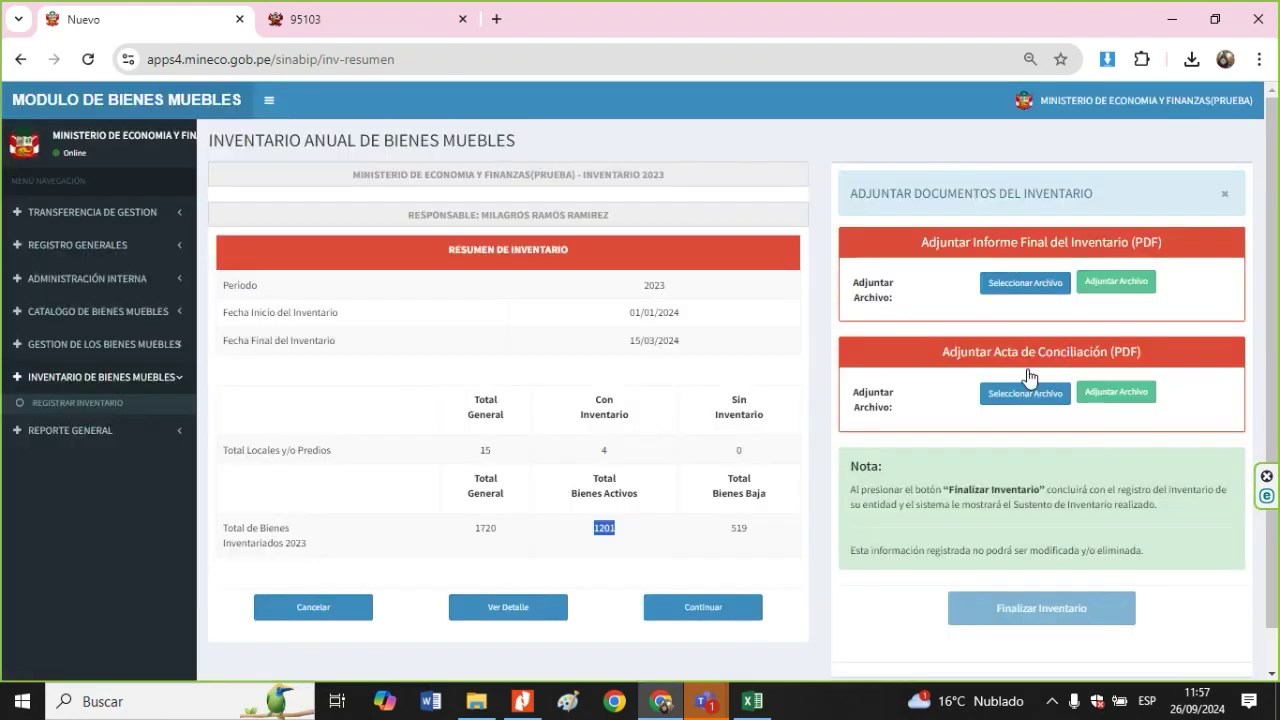
pyautogui.click(1031, 292)
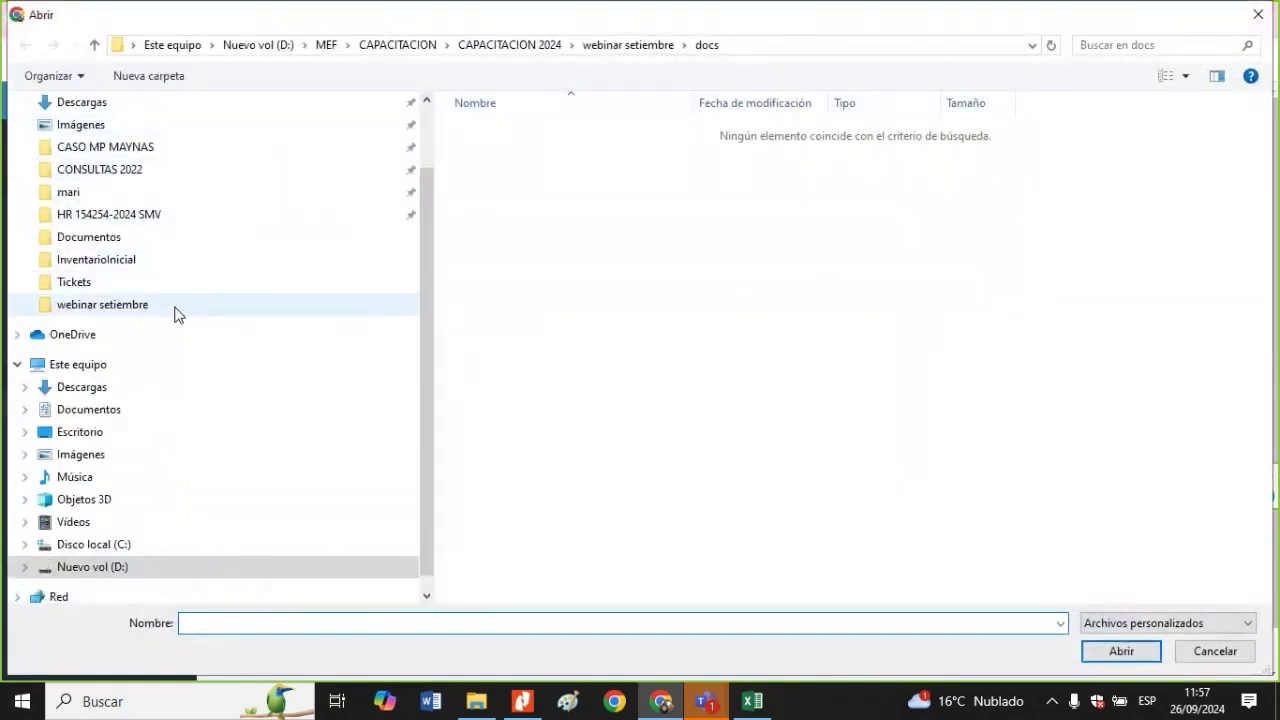
pyautogui.click(175, 306)
pyautogui.doubleClick(523, 154)
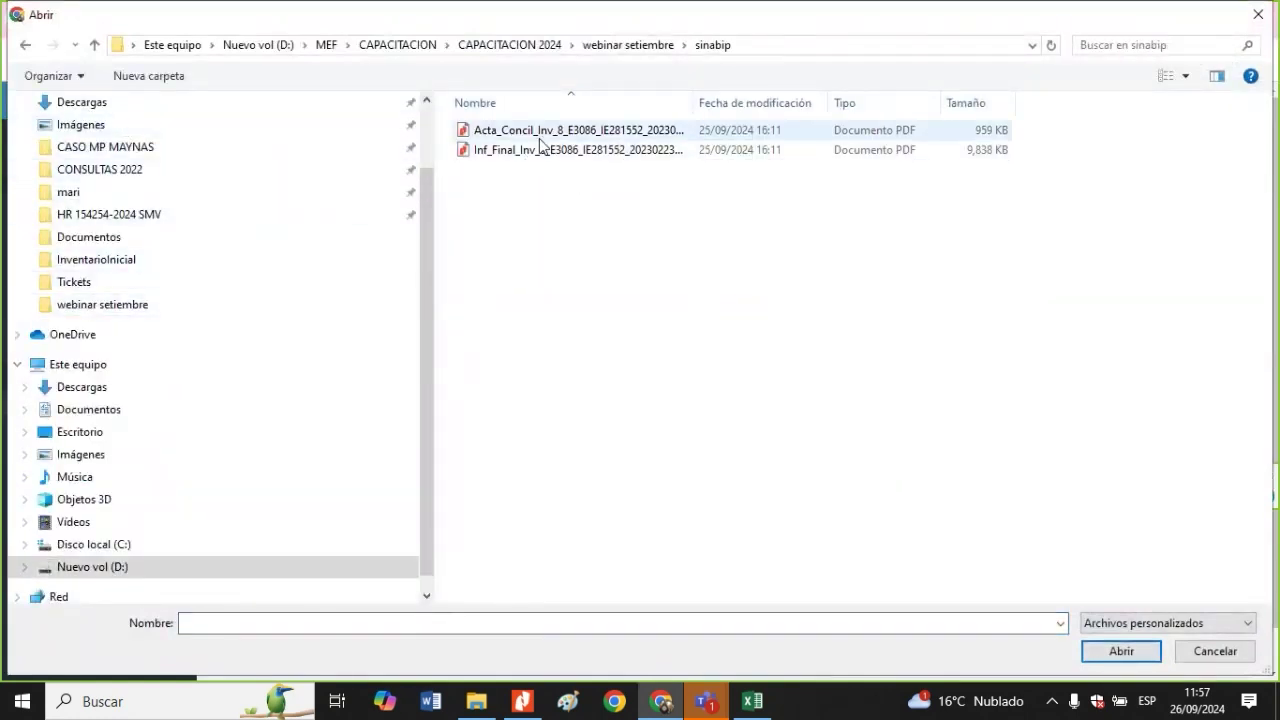
pyautogui.doubleClick(538, 150)
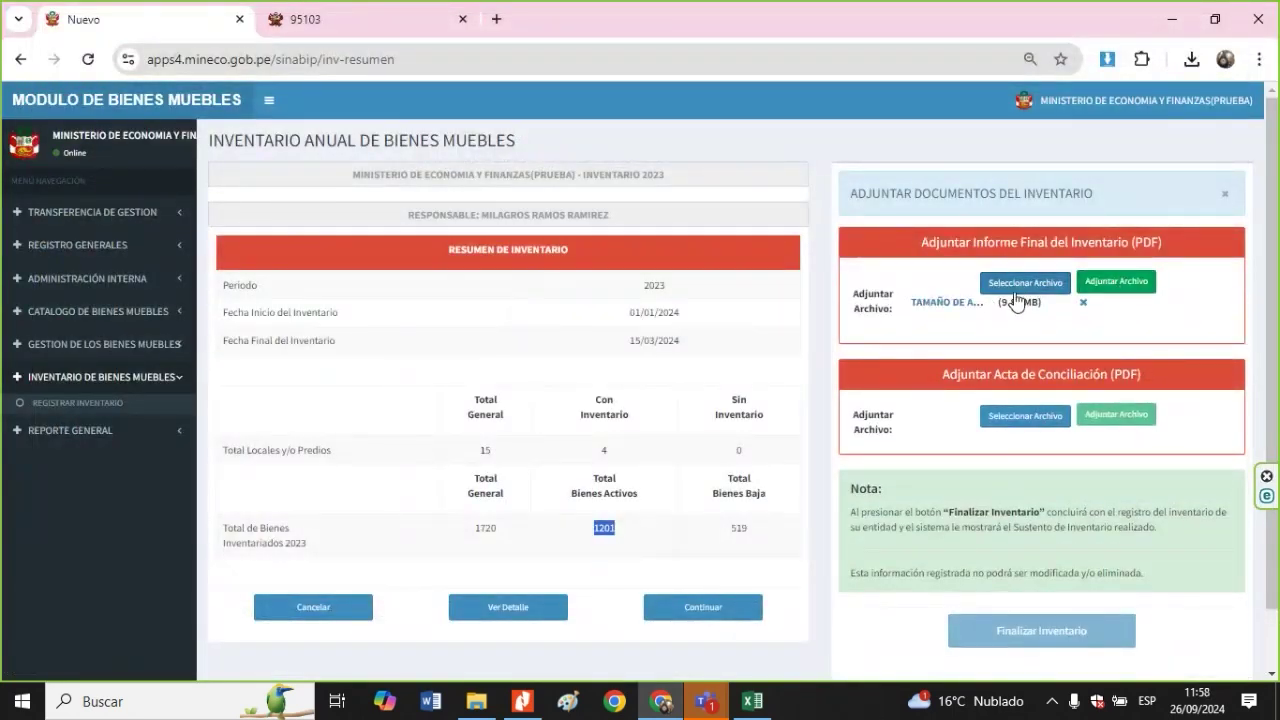
# Attach the 9.84 MB Informe Final PDF and scroll through its 14-page preview.
pyautogui.click(1135, 286)
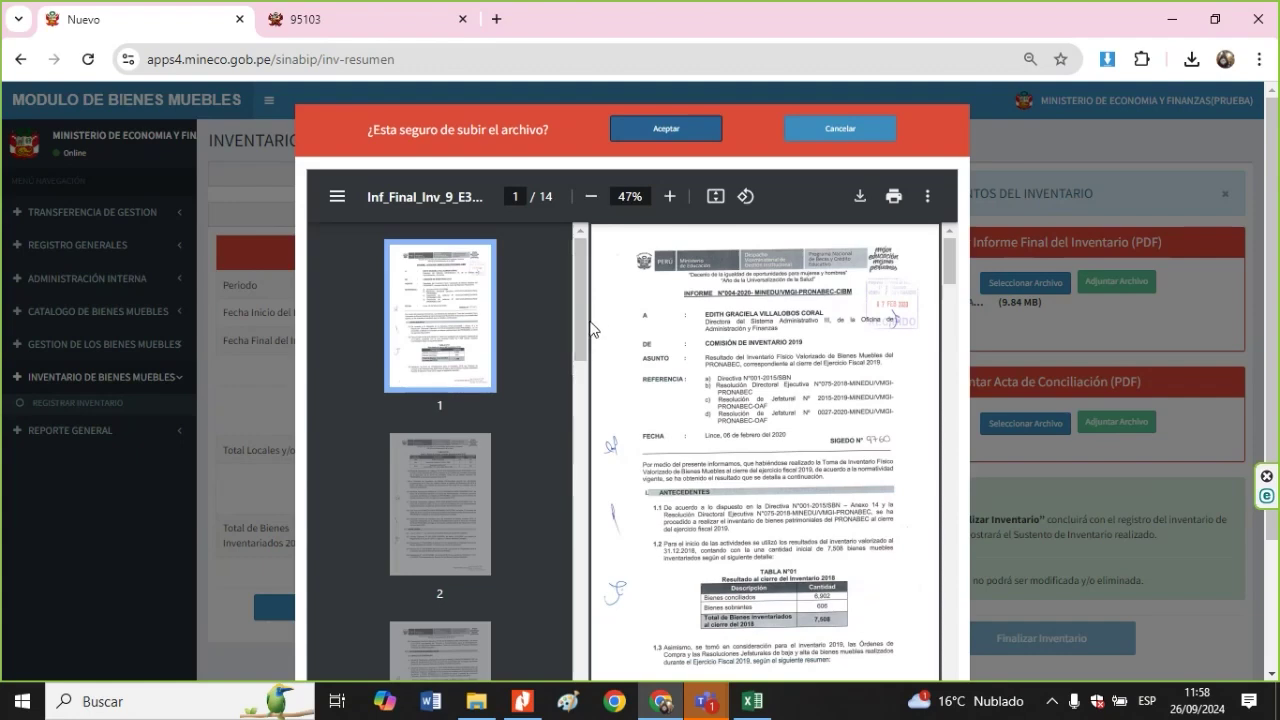
pyautogui.moveTo(591, 318); pyautogui.dragTo(598, 558)
pyautogui.scroll(-1, 955, 300)
pyautogui.moveTo(955, 300); pyautogui.dragTo(951, 685)
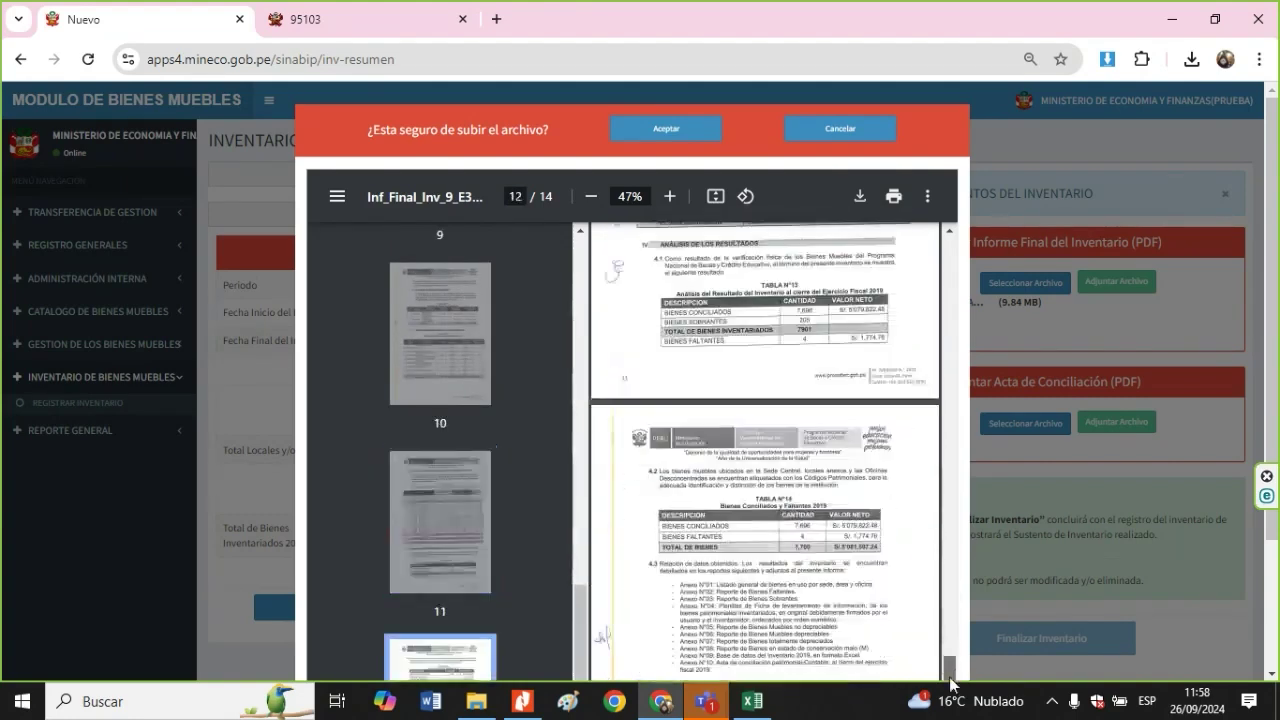
pyautogui.scroll(-2, 985, 490)
pyautogui.moveTo(949, 504); pyautogui.dragTo(951, 95)
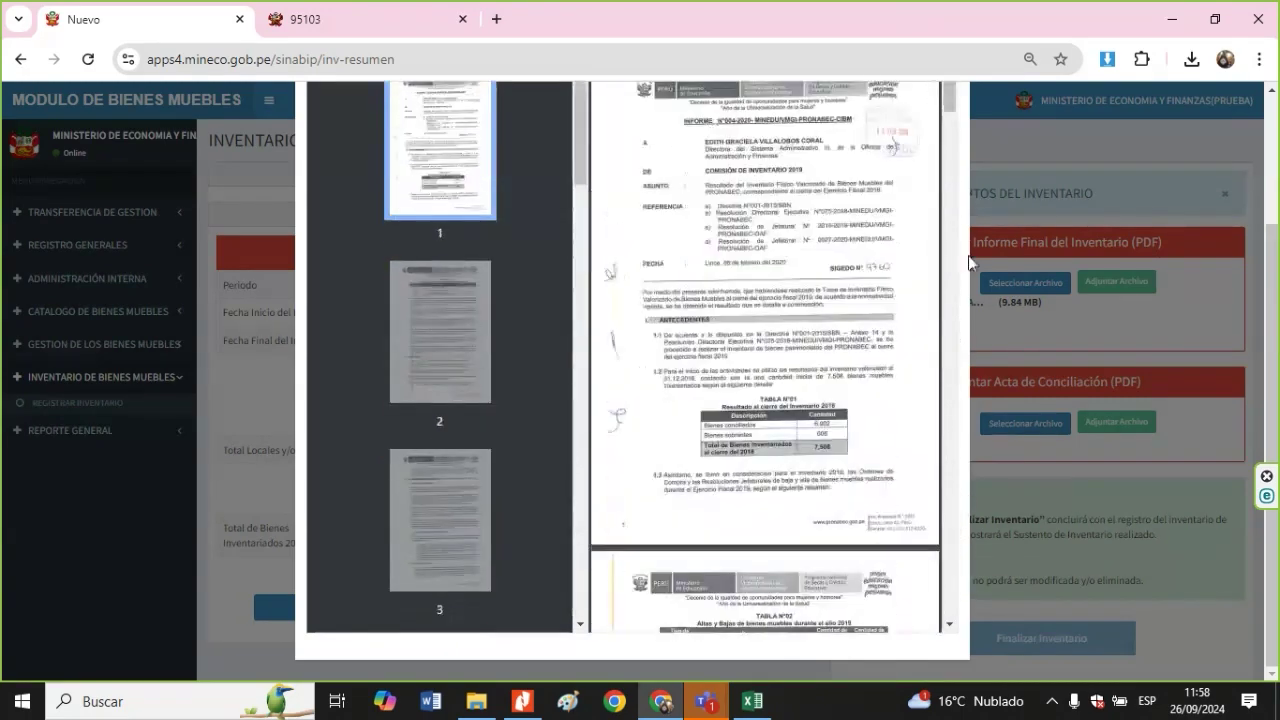
pyautogui.scroll(2, 1043, 303)
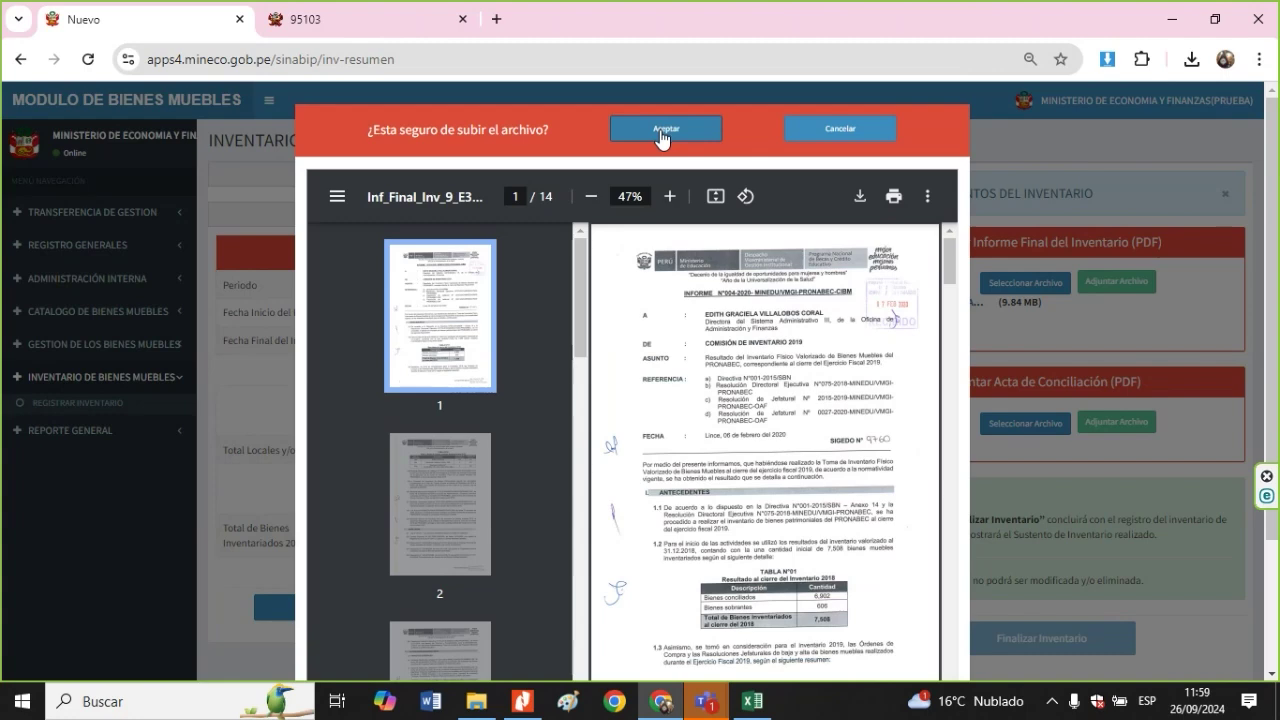
# Confirm the Informe Final PDF upload and review the updated inventory summary.
pyautogui.click(664, 129)
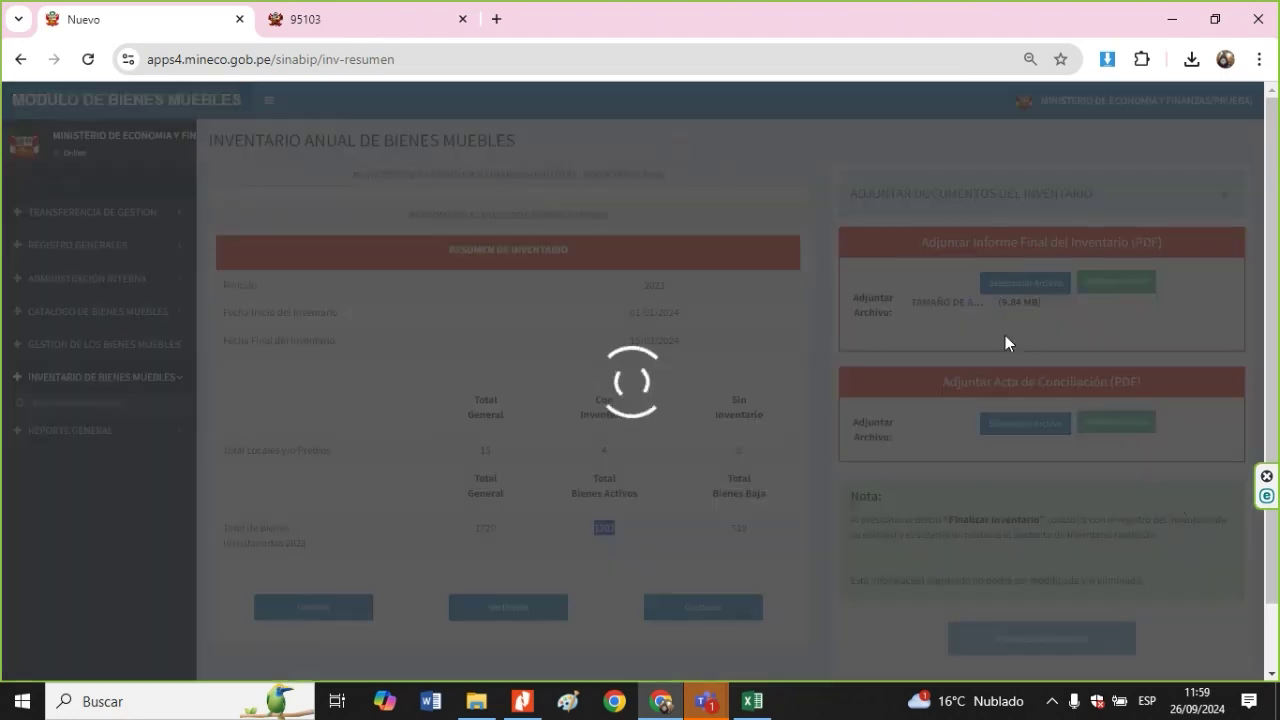
pyautogui.scroll(-2, 1068, 510)
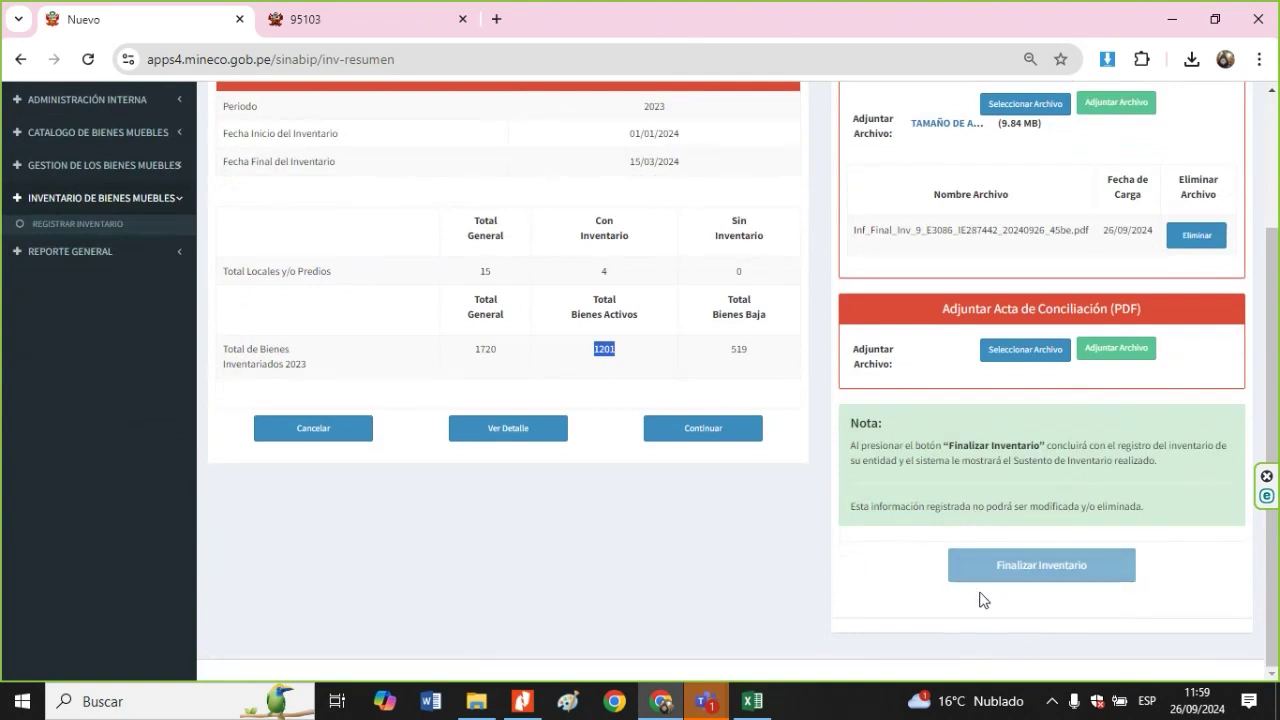
pyautogui.scroll(2, 637, 206)
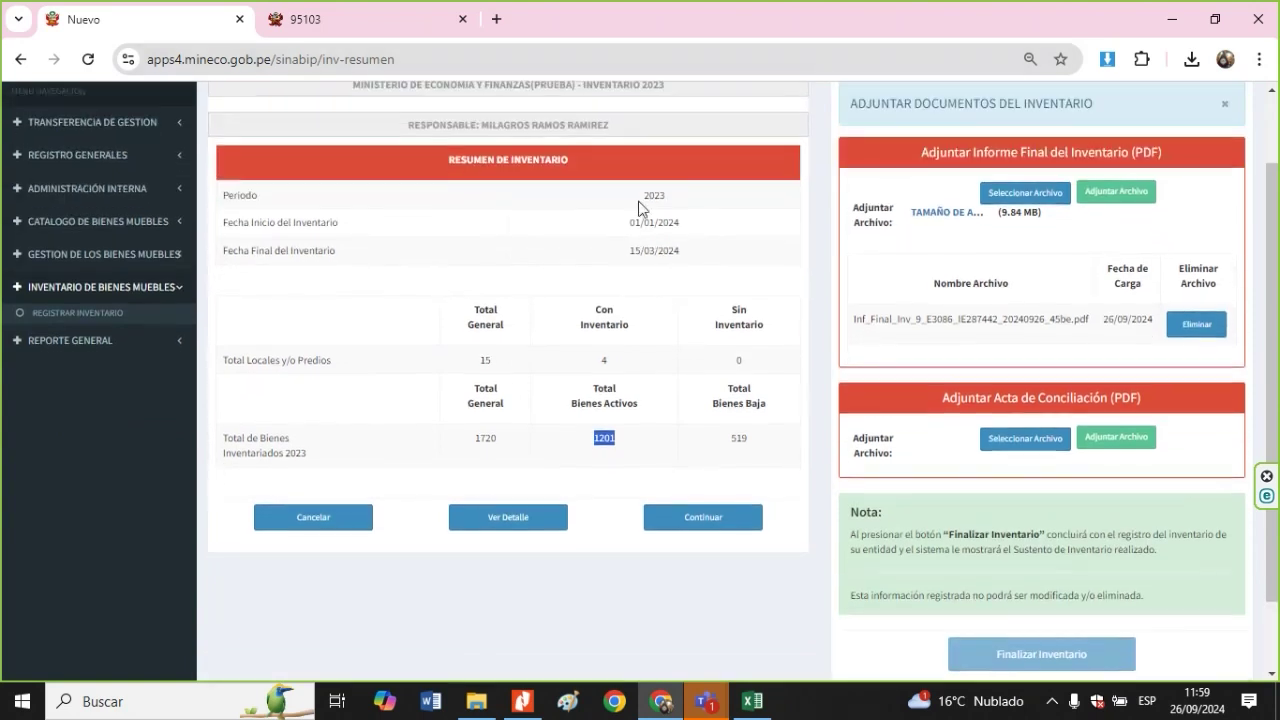
pyautogui.scroll(1, 665, 286)
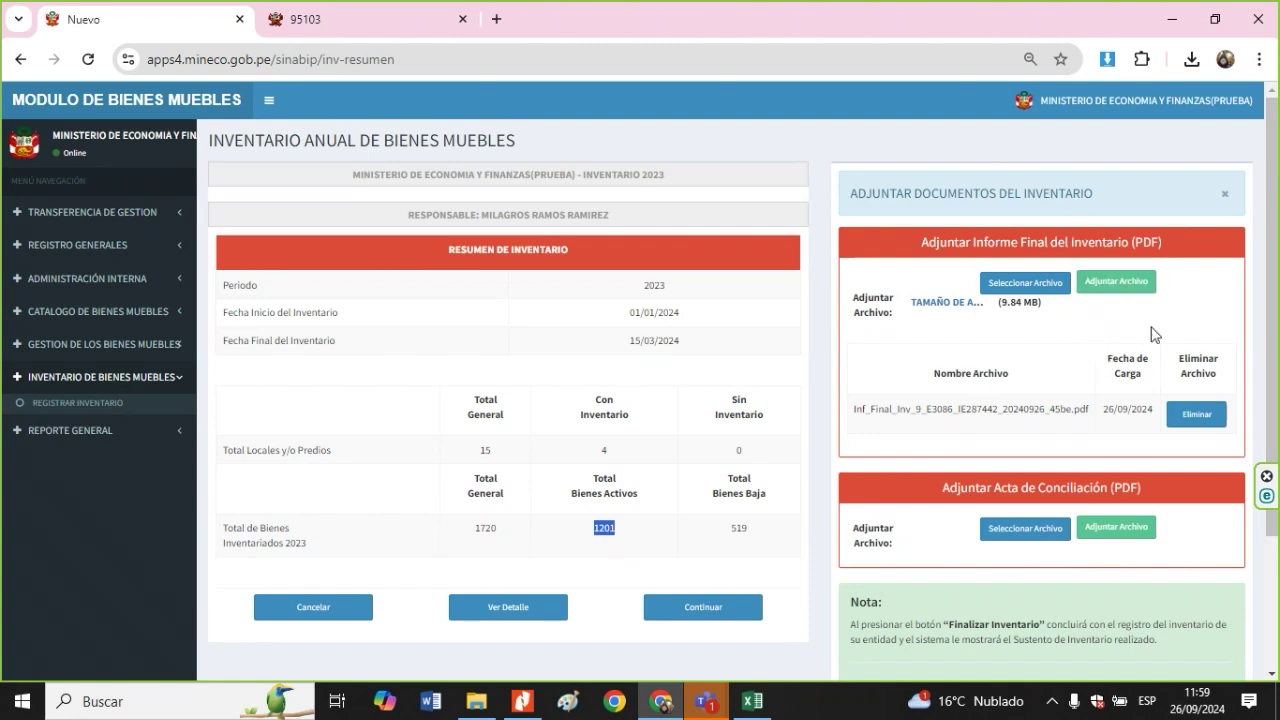
# Attach the Acta de Conciliación PDF, preview it, and confirm its upload.
pyautogui.click(1040, 541)
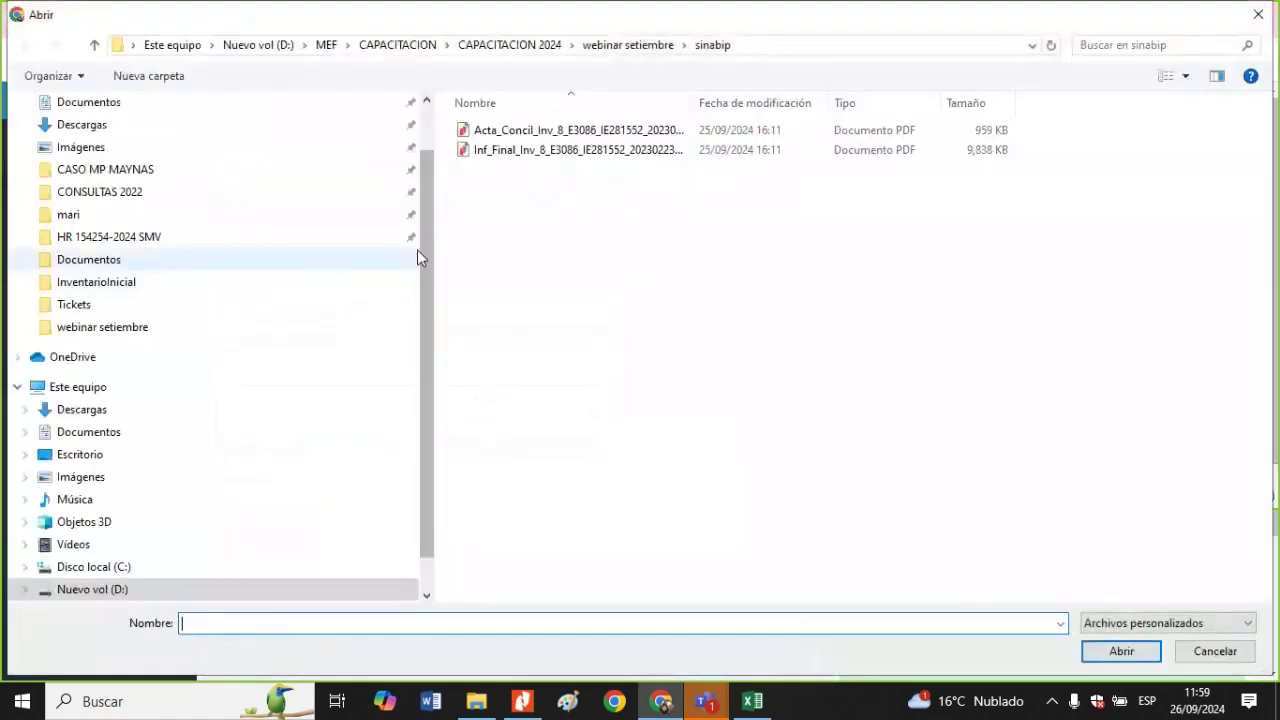
pyautogui.doubleClick(528, 140)
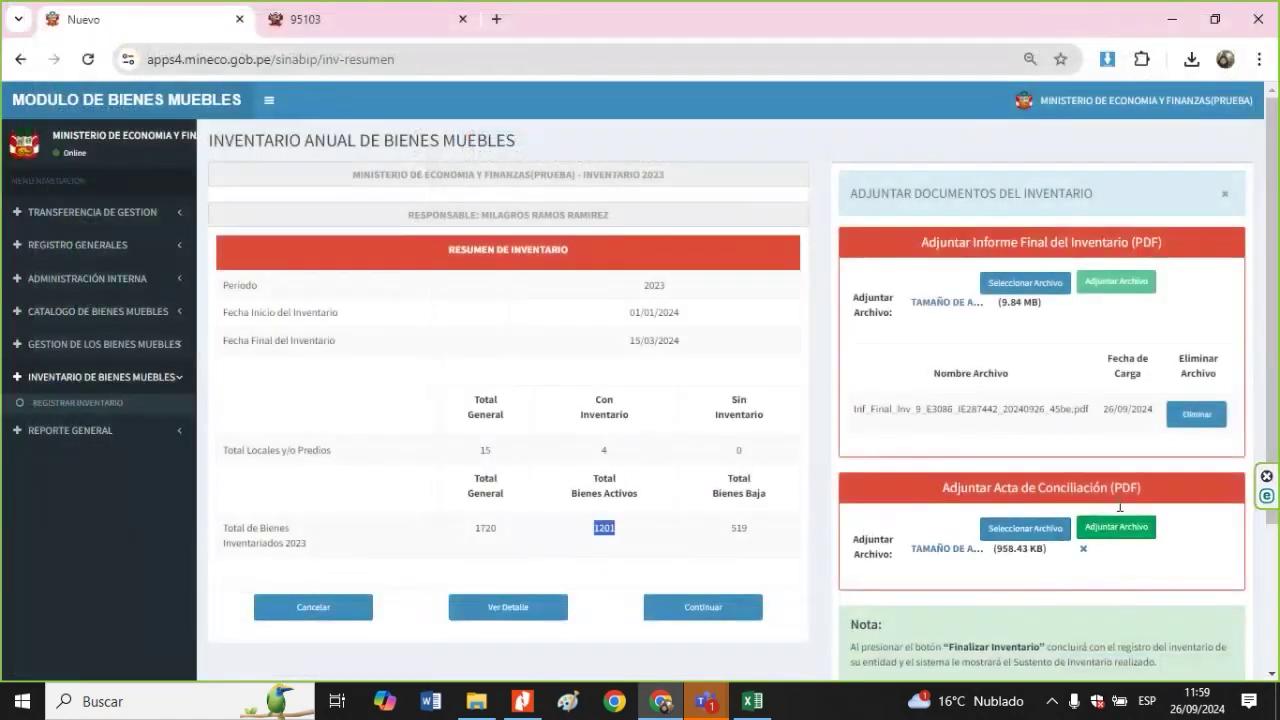
pyautogui.click(1144, 530)
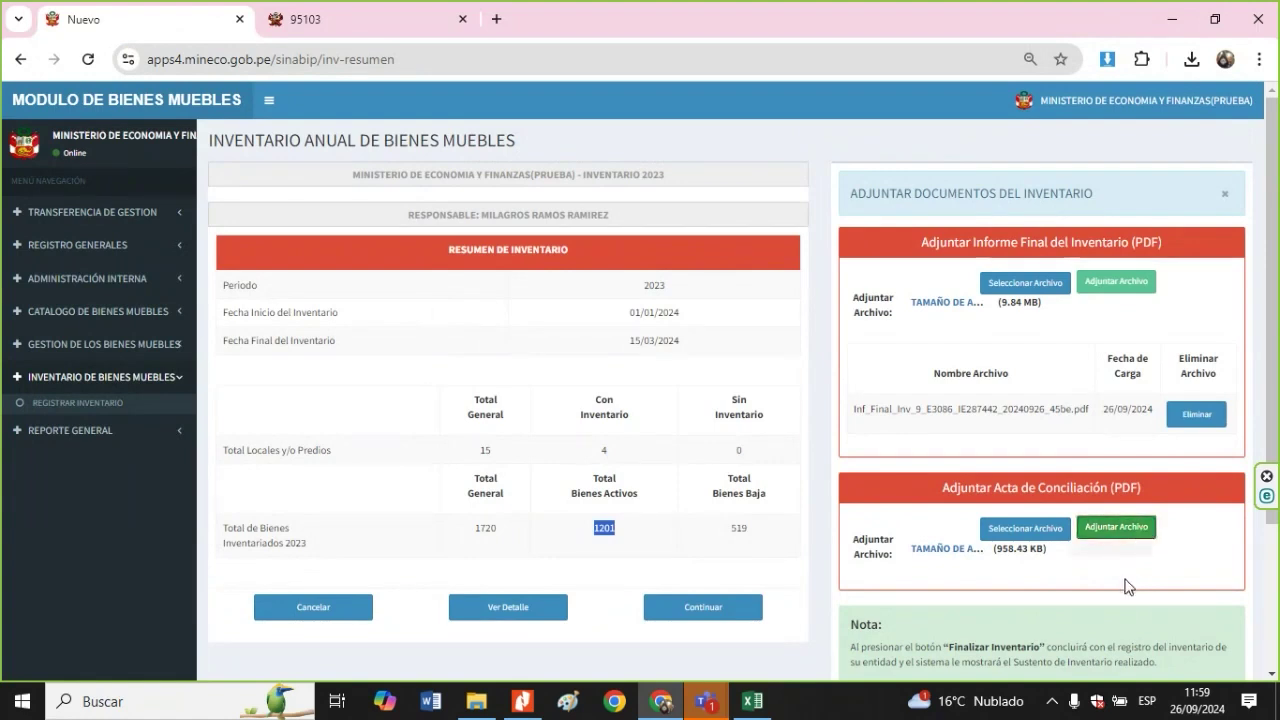
pyautogui.scroll(-1, 1128, 572)
pyautogui.scroll(-1, 1128, 572)
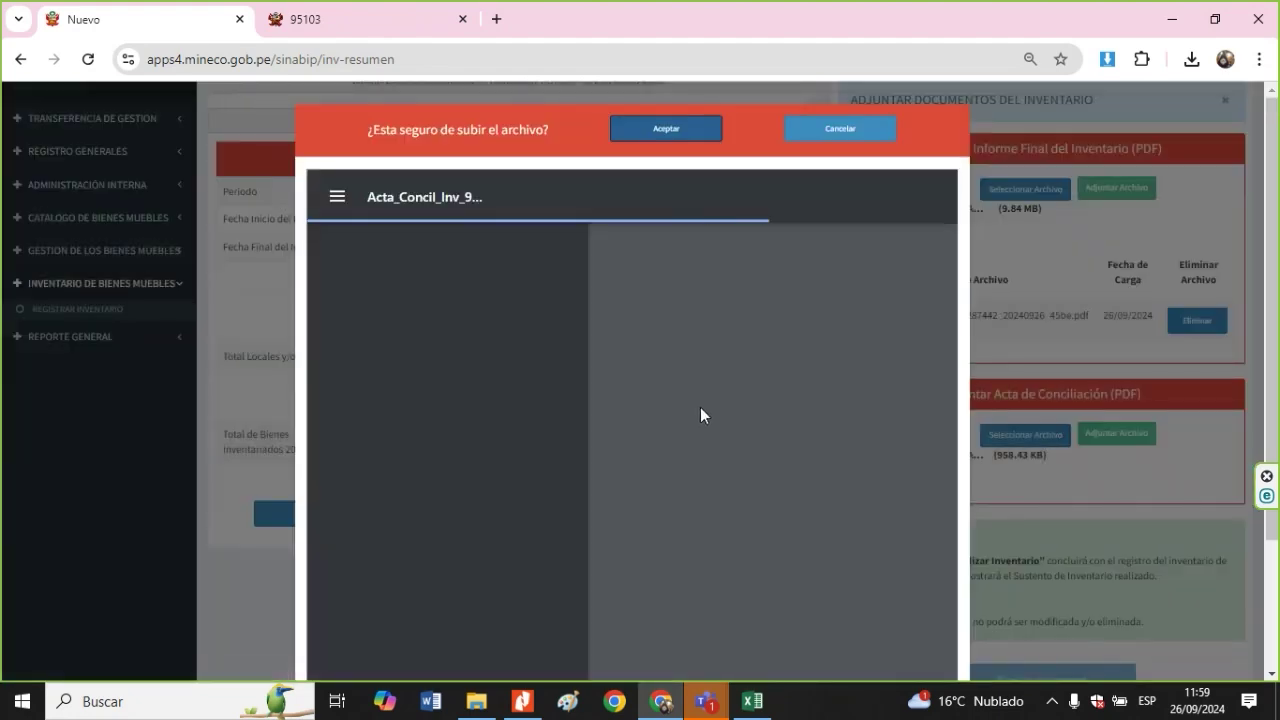
pyautogui.scroll(-1, 707, 352)
pyautogui.scroll(1, 728, 421)
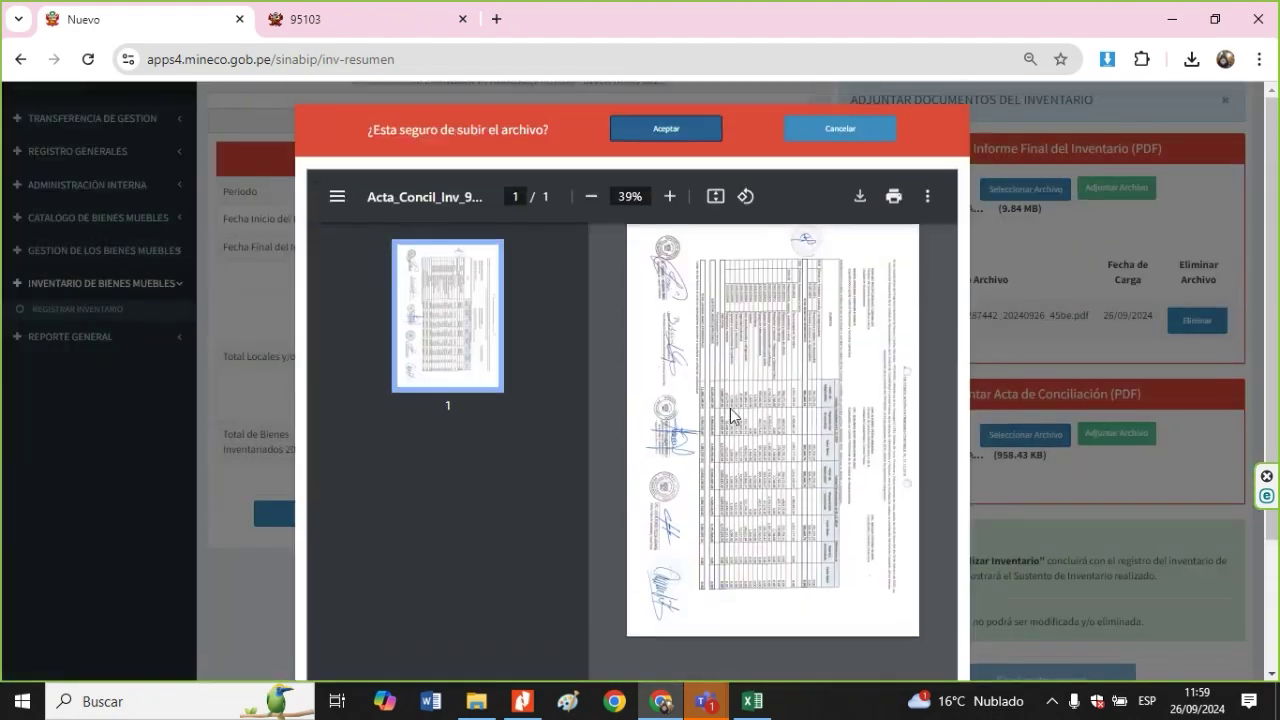
pyautogui.click(695, 130)
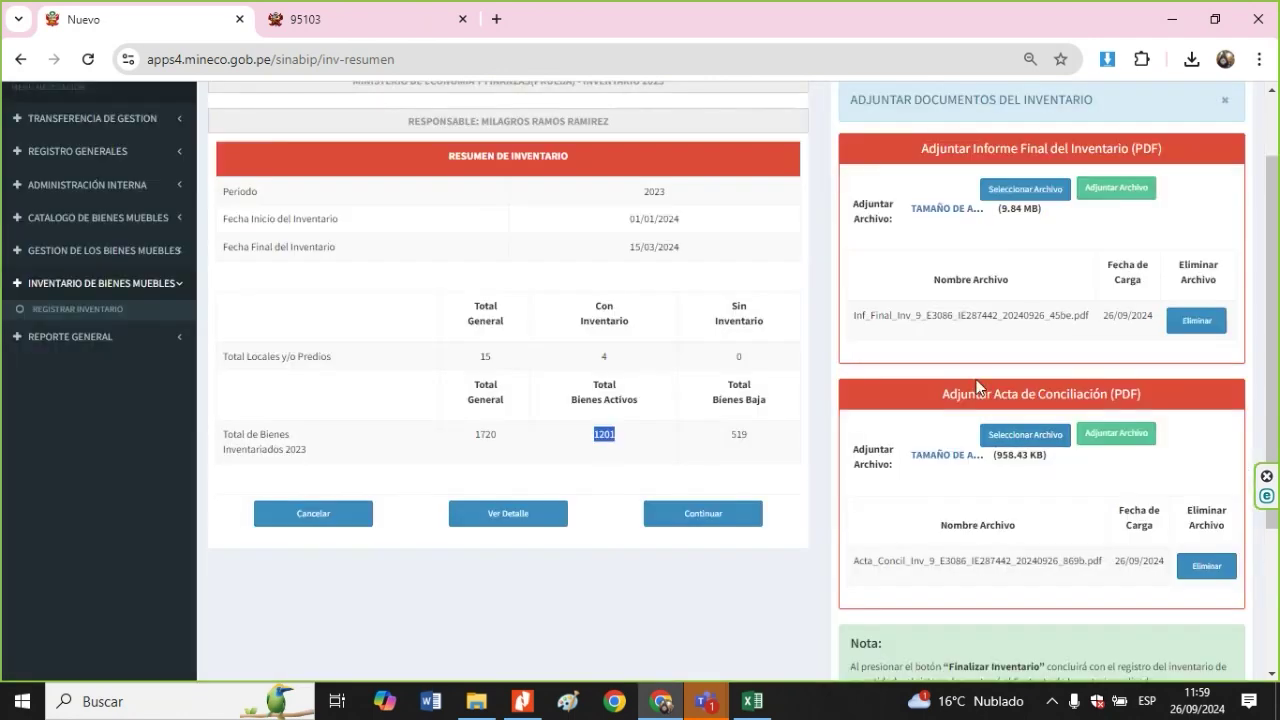
# Check both PDFs are attached, then return to the Registrar Inventario page.
pyautogui.scroll(-3, 976, 379)
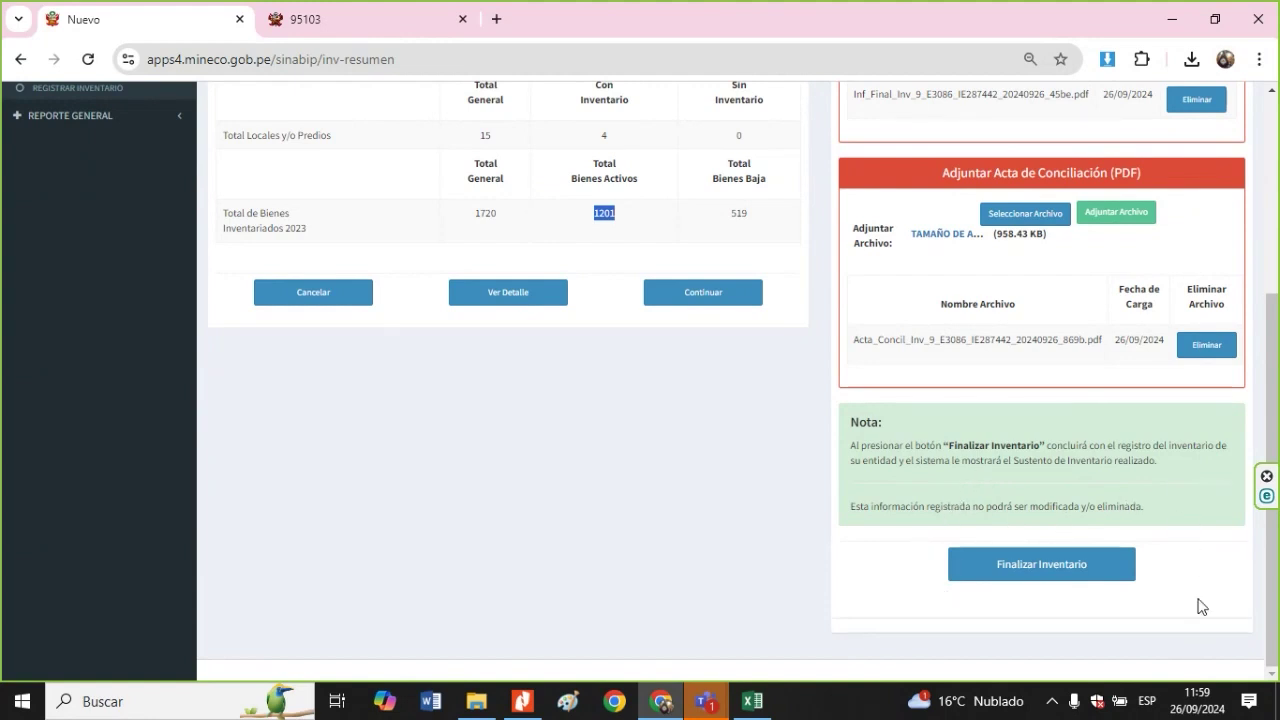
pyautogui.scroll(1, 1151, 540)
pyautogui.scroll(-1, 1145, 545)
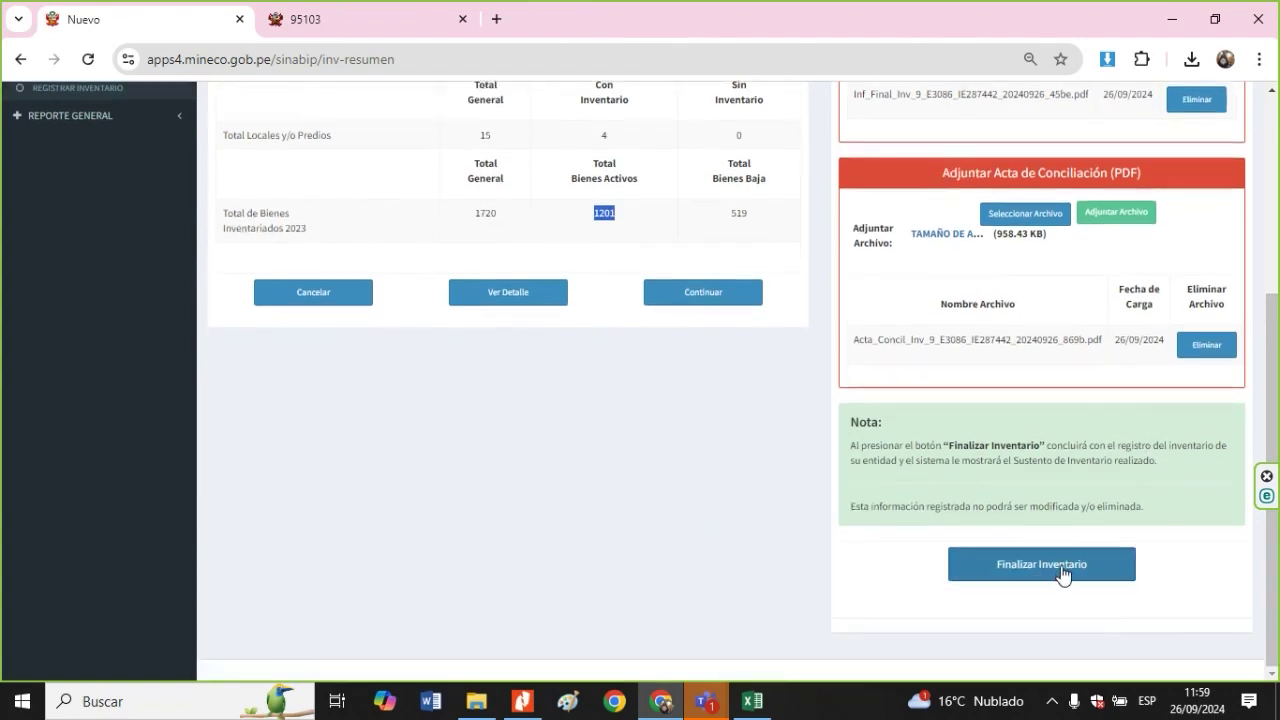
pyautogui.scroll(5, 1062, 575)
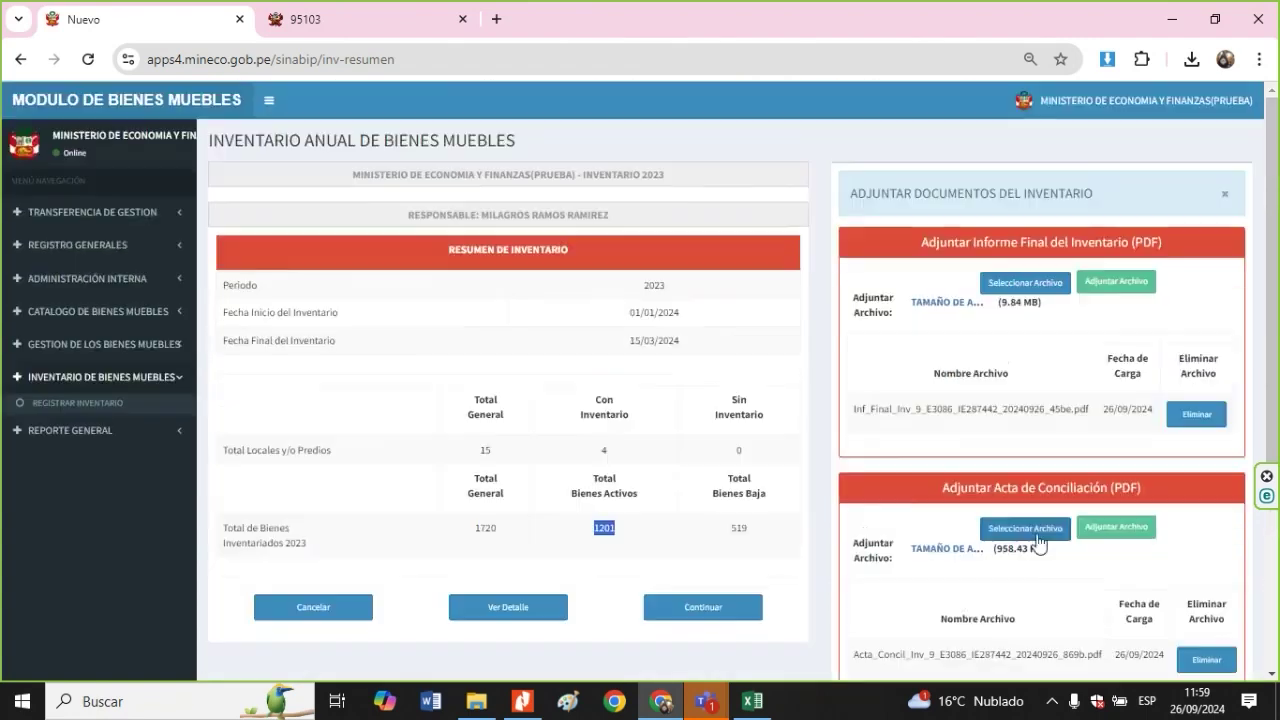
pyautogui.click(116, 402)
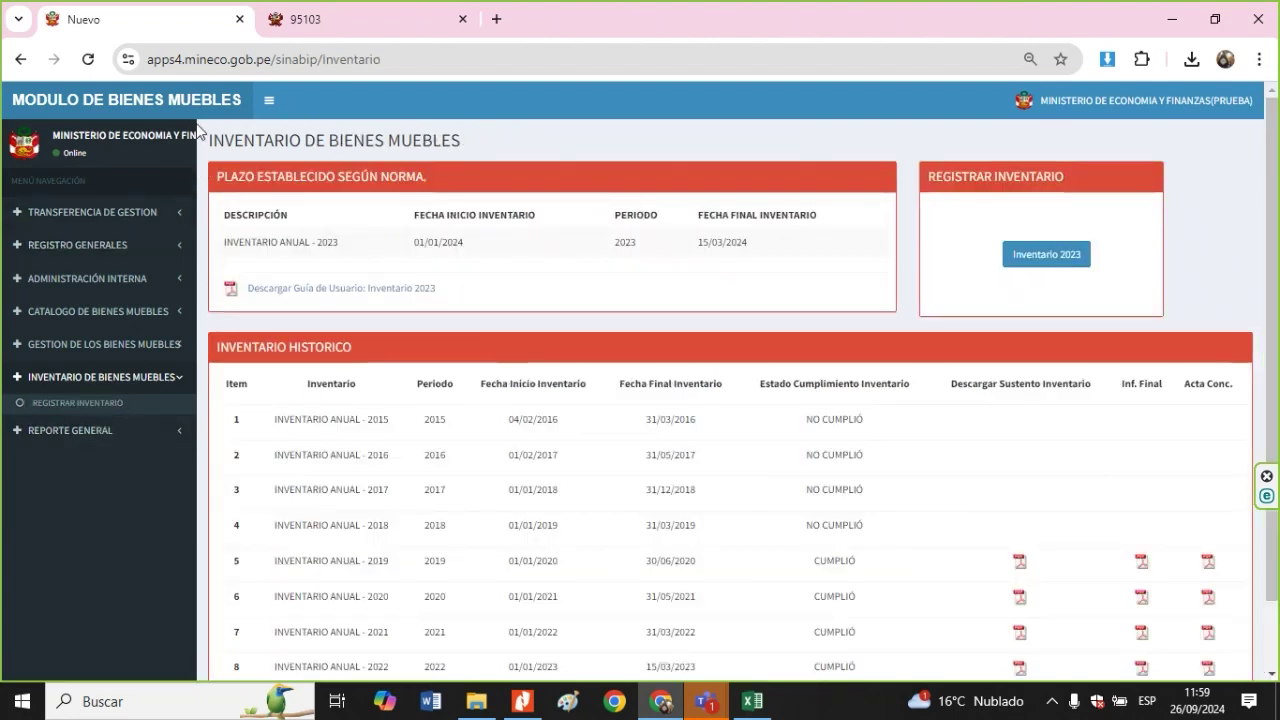
pyautogui.scroll(-2, 1140, 600)
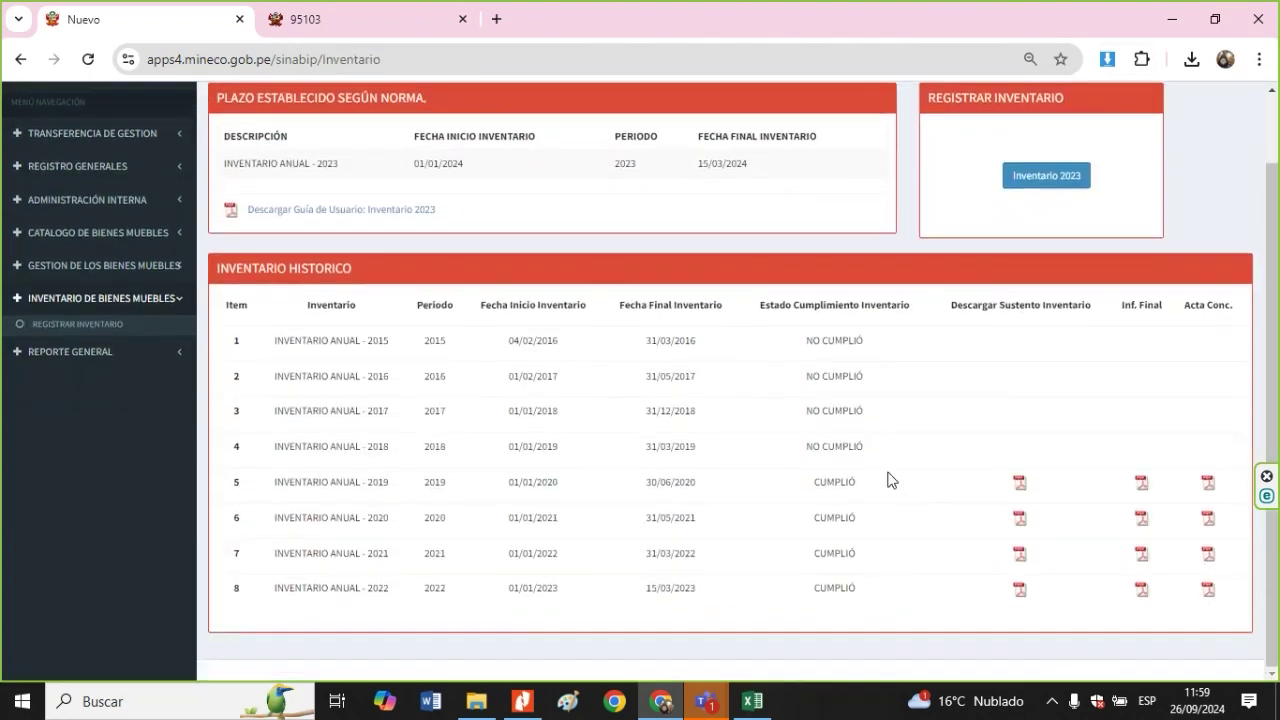
pyautogui.click(1020, 589)
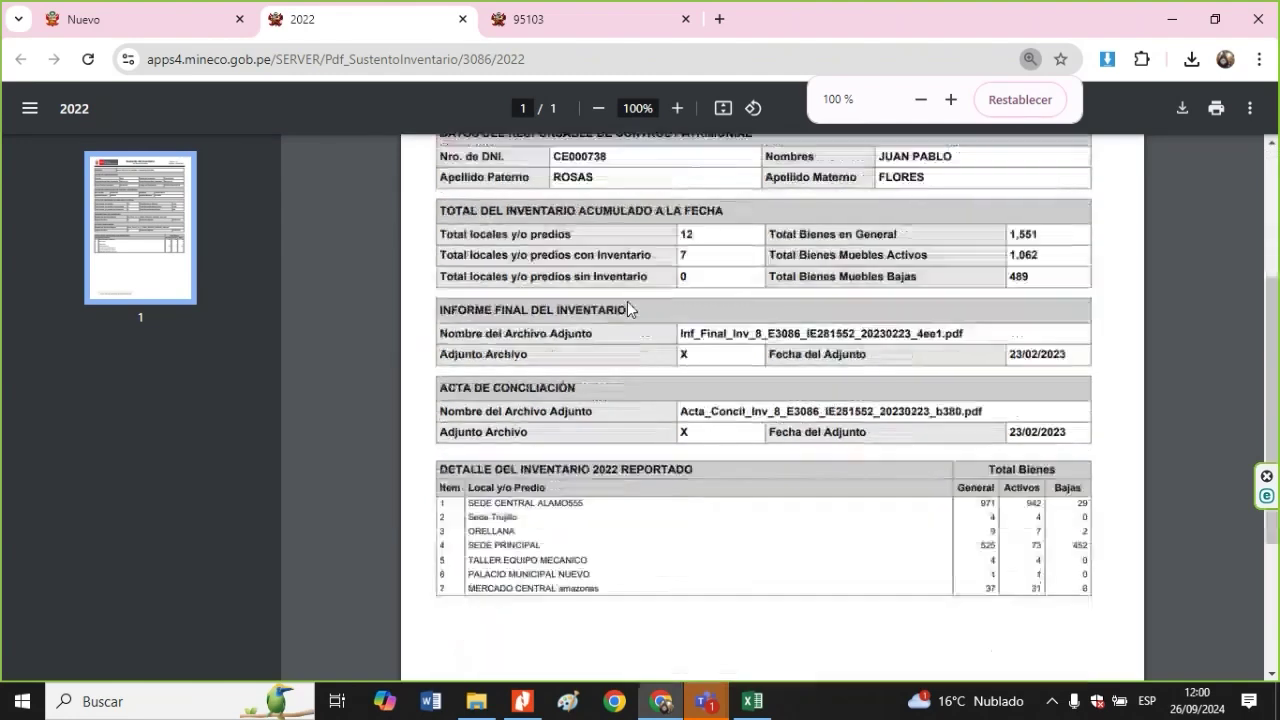
pyautogui.scroll(-3, 656, 346)
pyautogui.scroll(3, 677, 380)
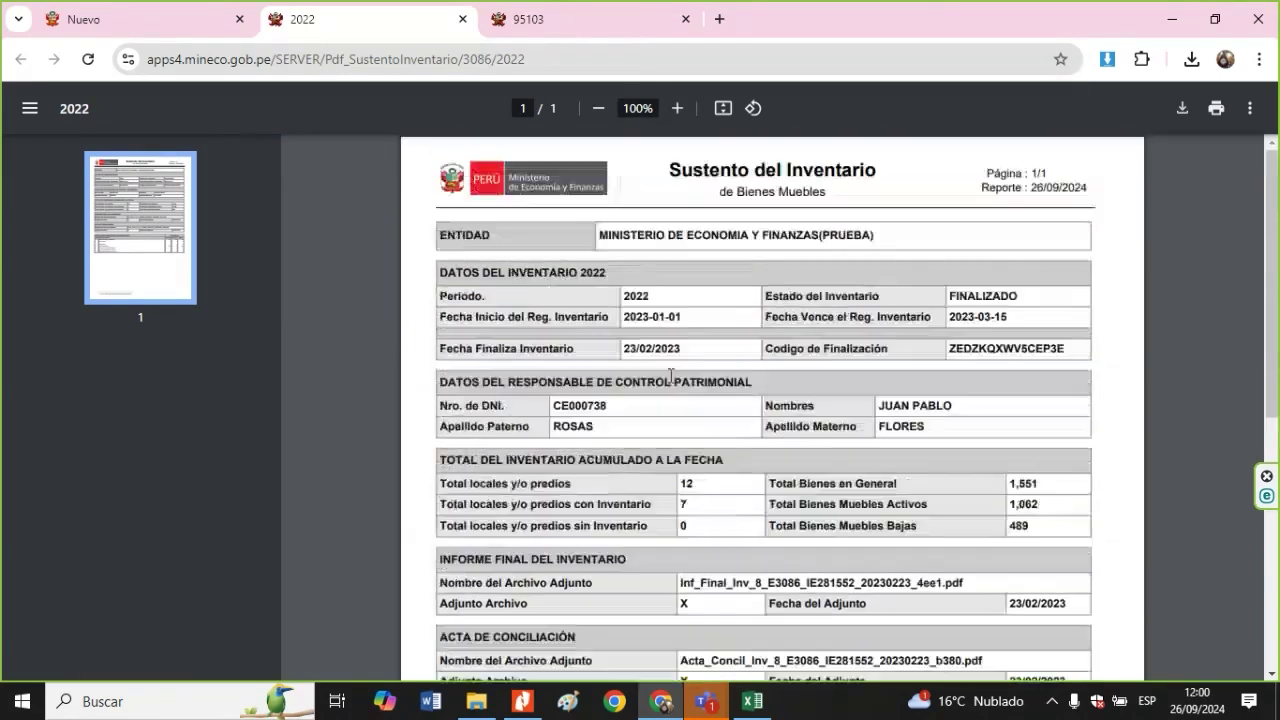
pyautogui.scroll(-5, 638, 388)
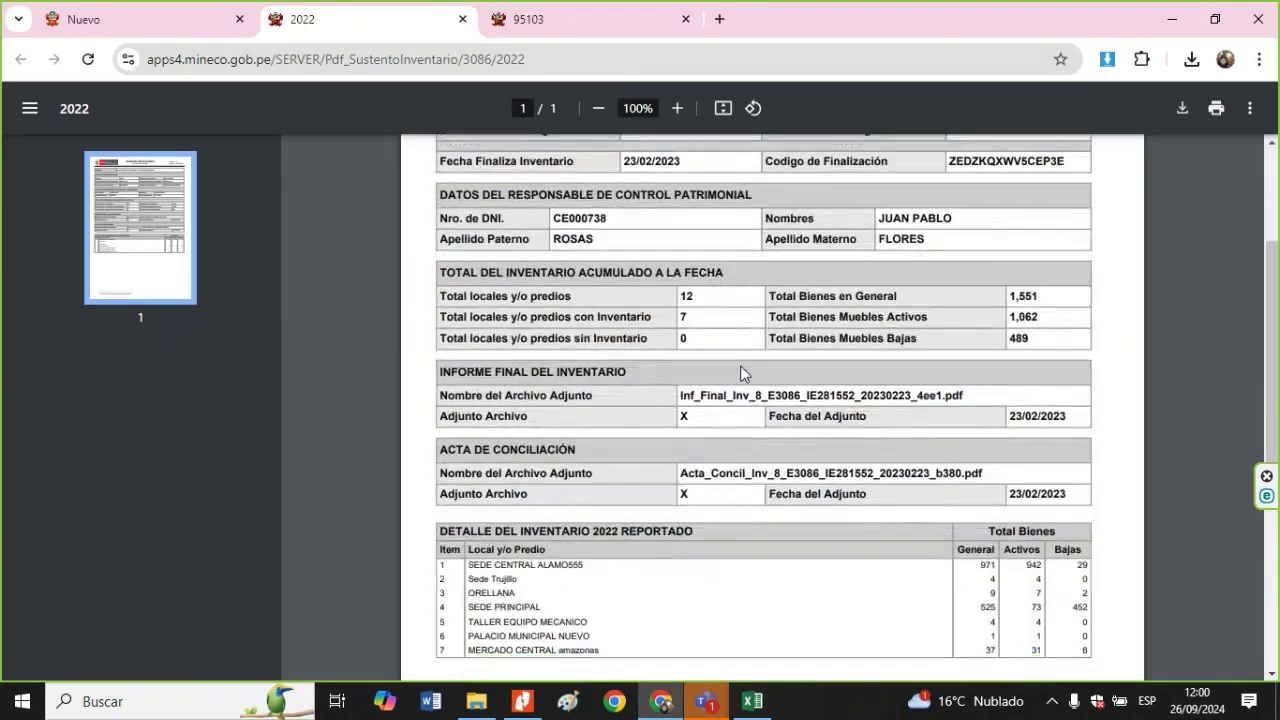
pyautogui.scroll(5, 785, 334)
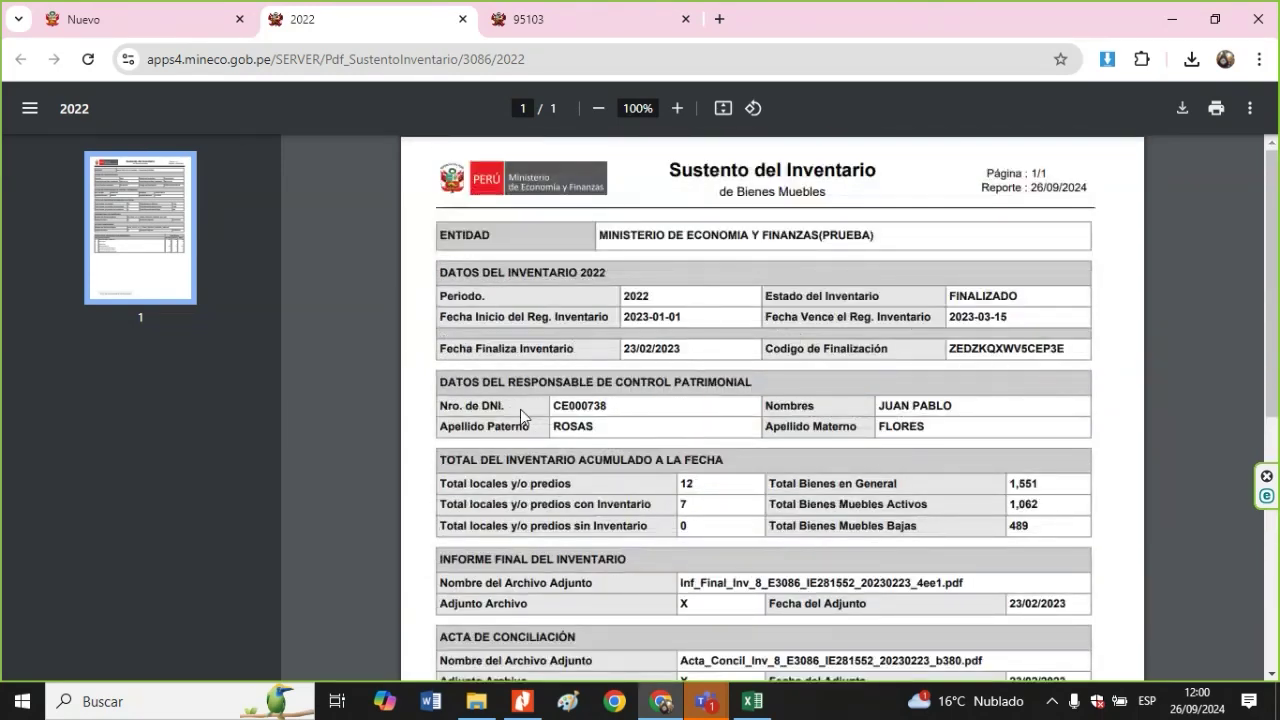
pyautogui.moveTo(520, 380); pyautogui.dragTo(1057, 393)
pyautogui.scroll(-2, 971, 443)
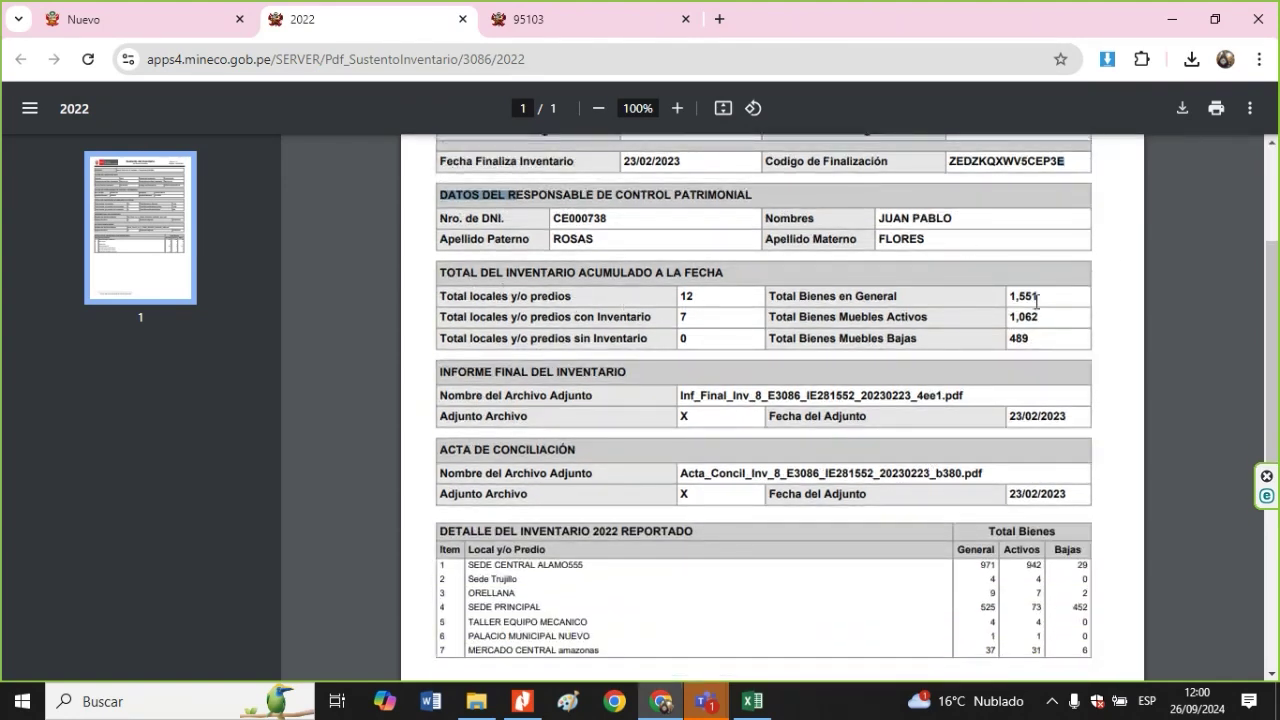
pyautogui.click(1050, 452)
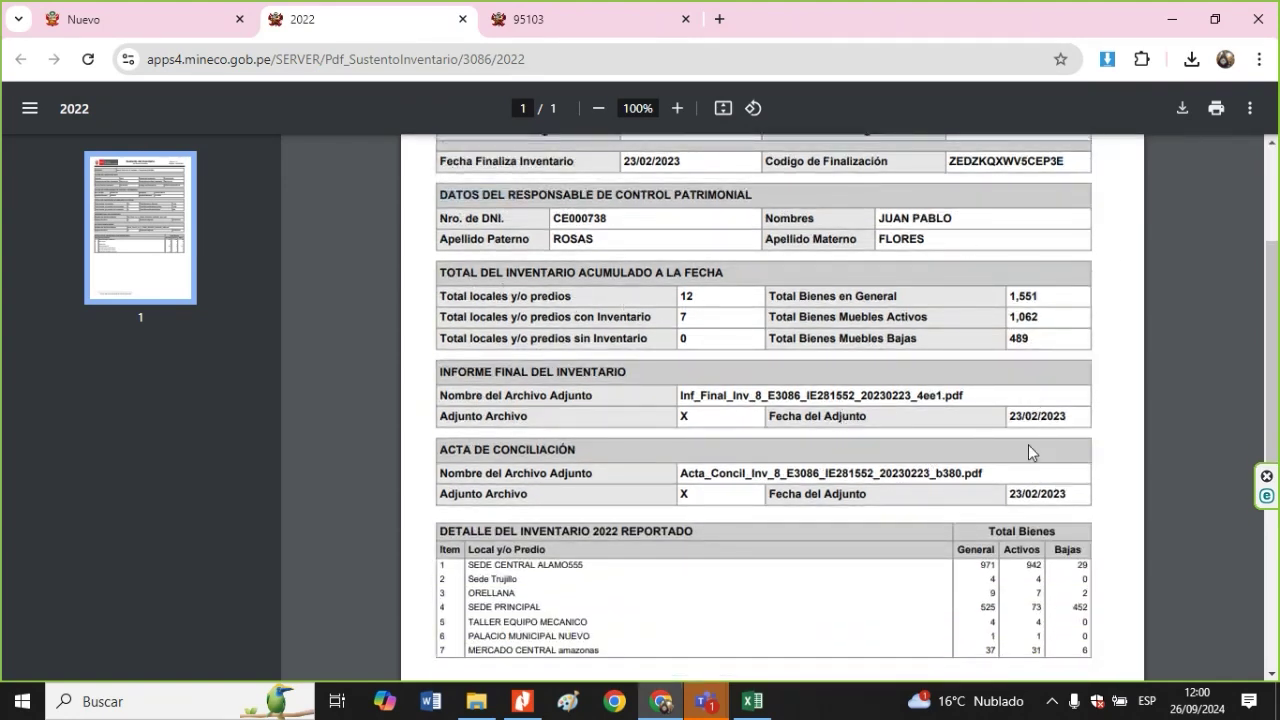
pyautogui.scroll(-2, 974, 381)
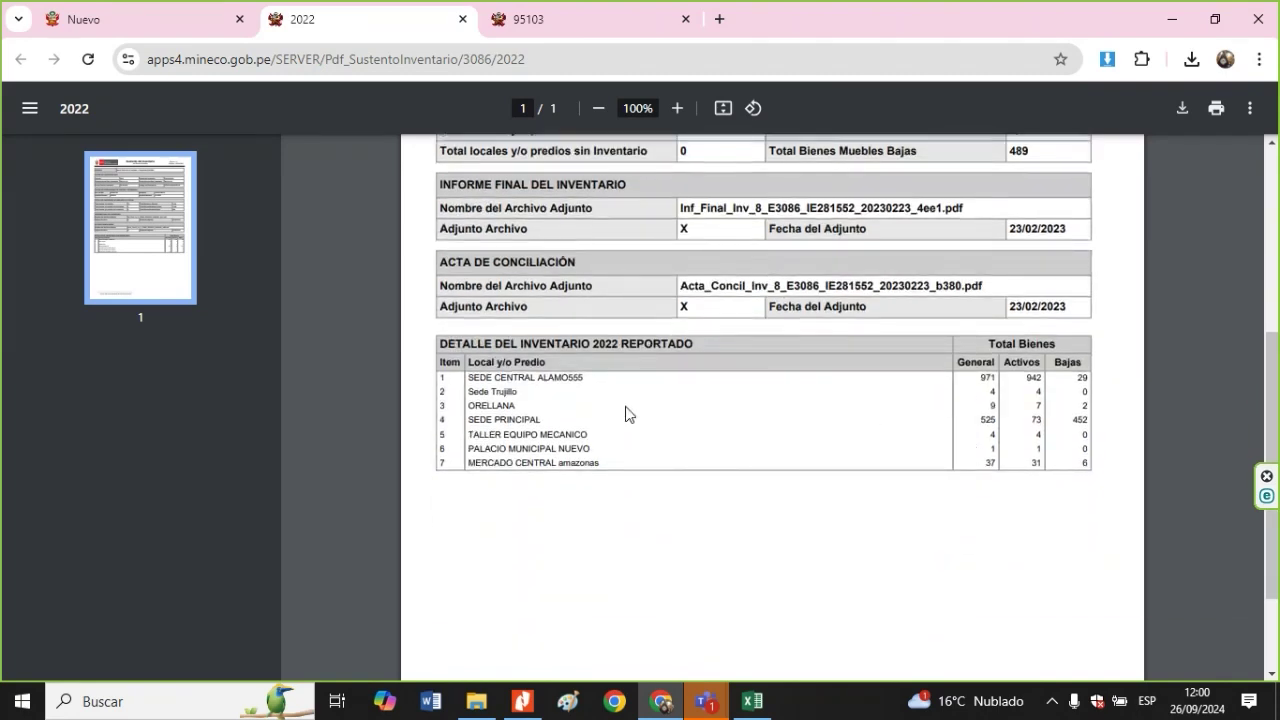
pyautogui.scroll(4, 1110, 414)
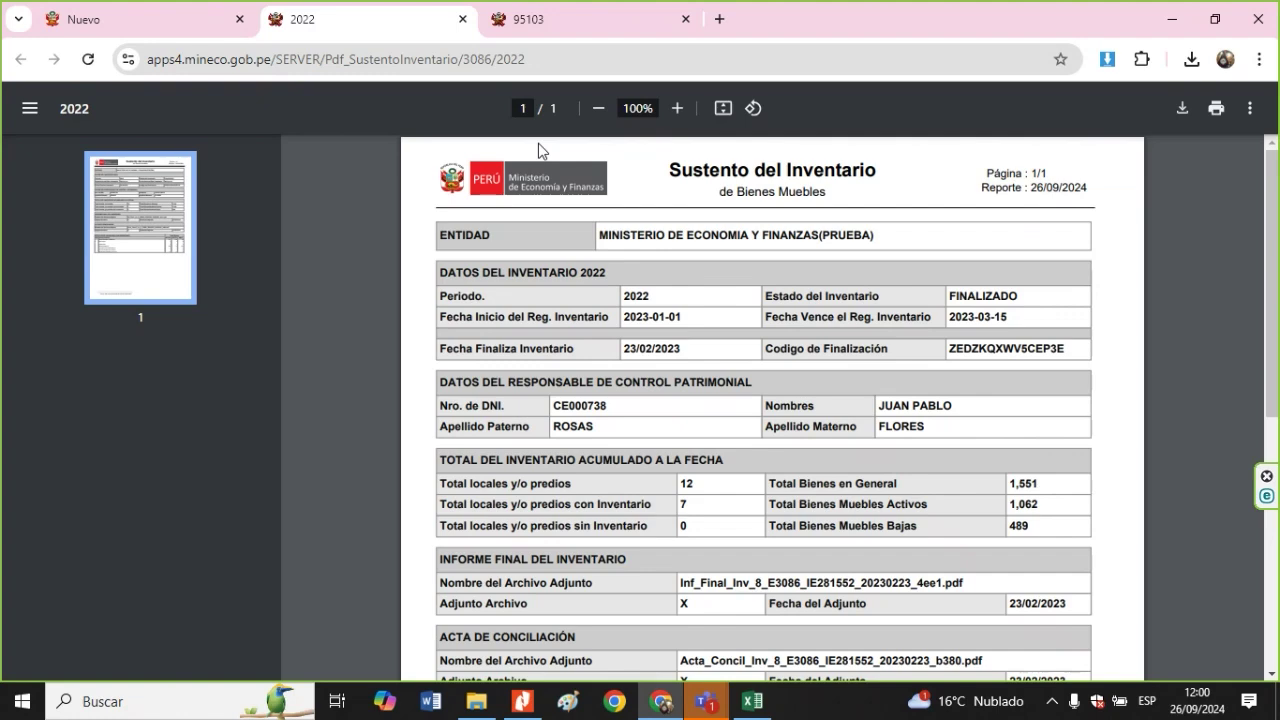
pyautogui.click(462, 19)
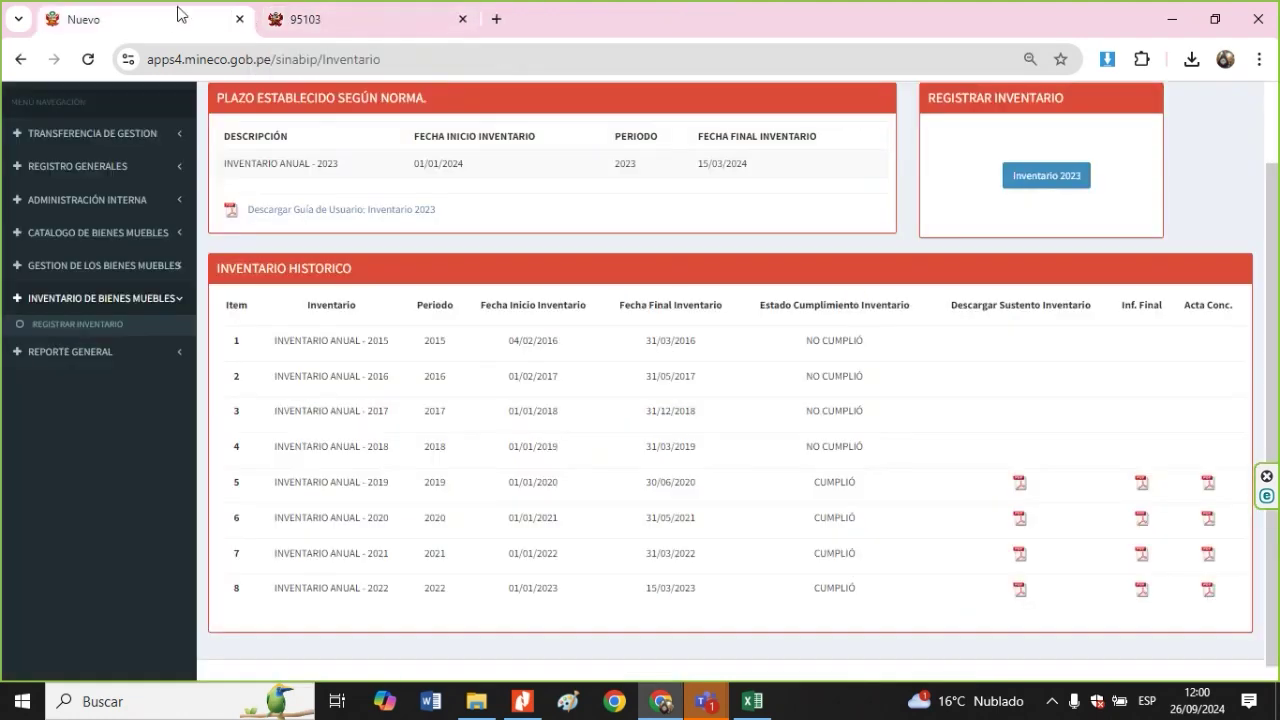
# Reopen the Inventario 2023 summary: 15 locales, 1720 goods, 1201 active and 519 baja.
pyautogui.scroll(1, 730, 120)
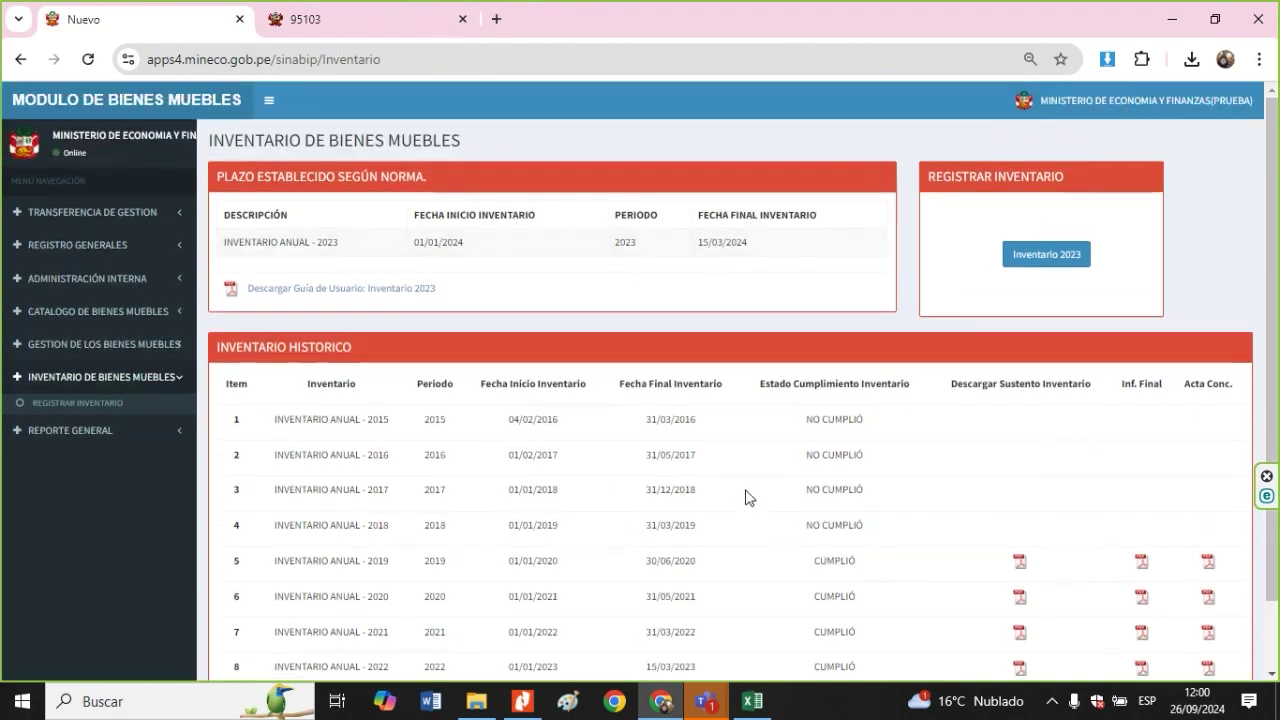
pyautogui.scroll(-1, 548, 473)
pyautogui.scroll(1, 129, 251)
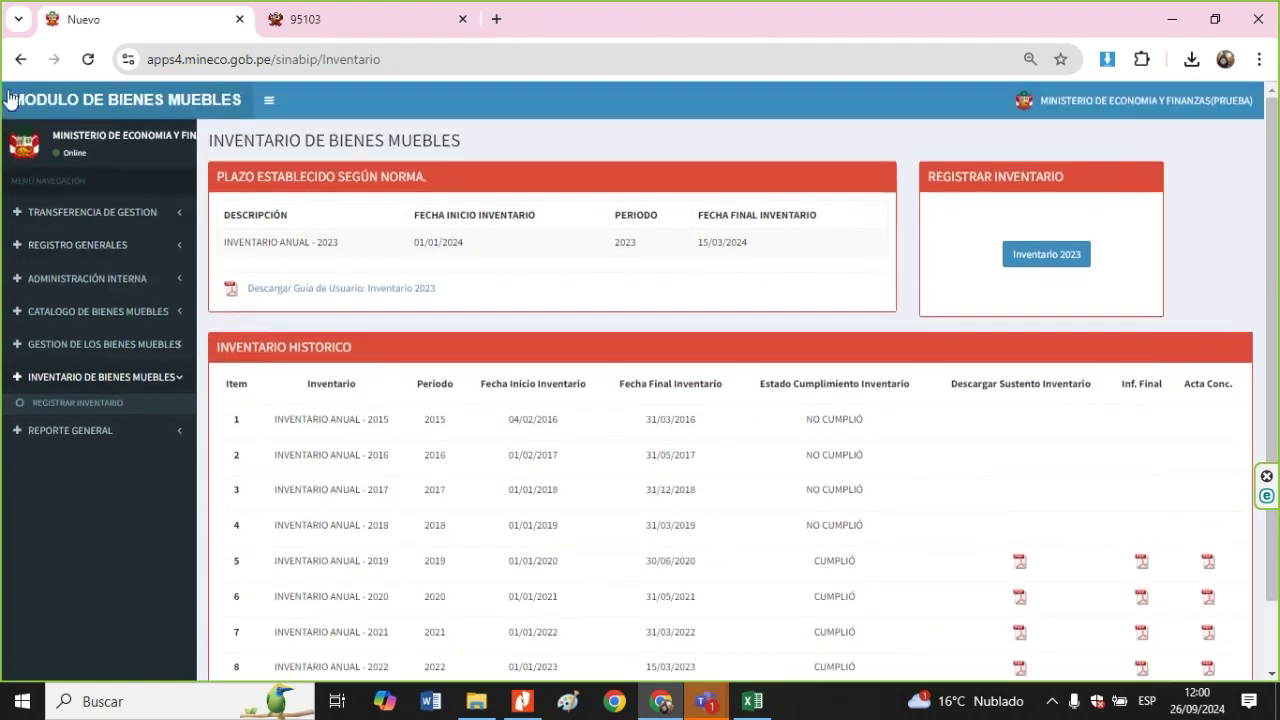
pyautogui.scroll(-1, 1237, 437)
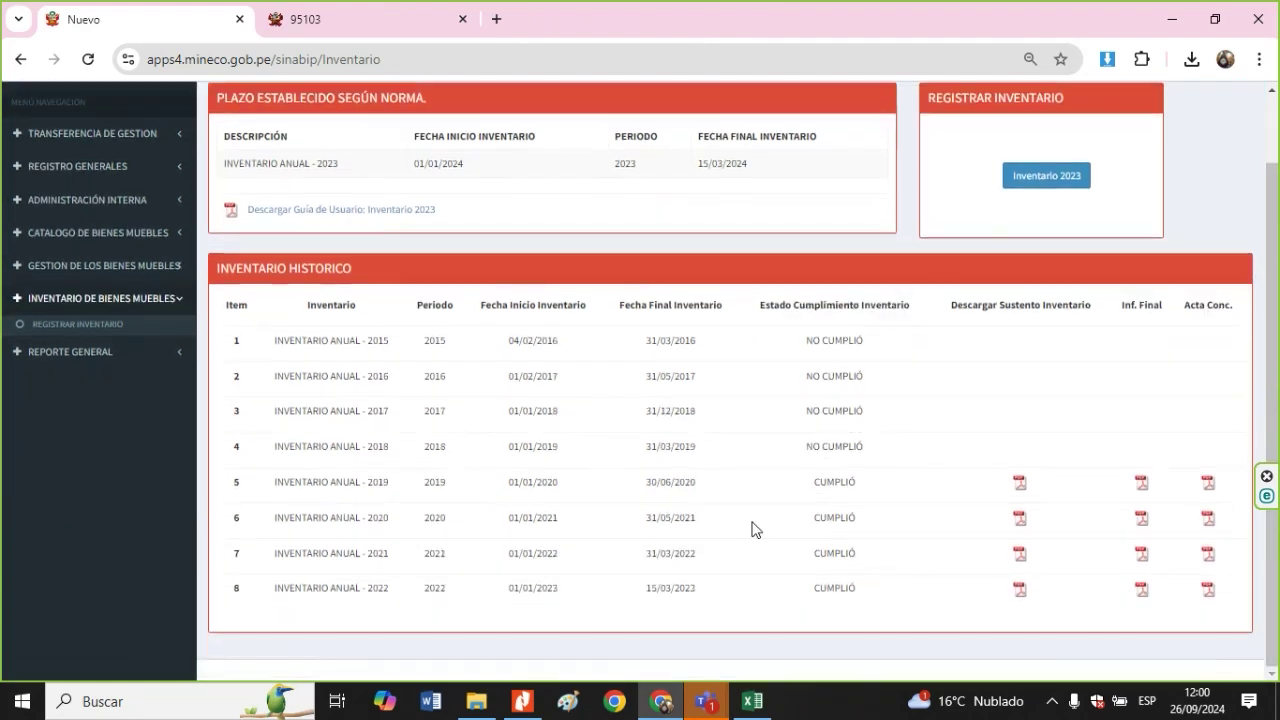
pyautogui.moveTo(271, 486); pyautogui.dragTo(1217, 473)
pyautogui.click(1077, 495)
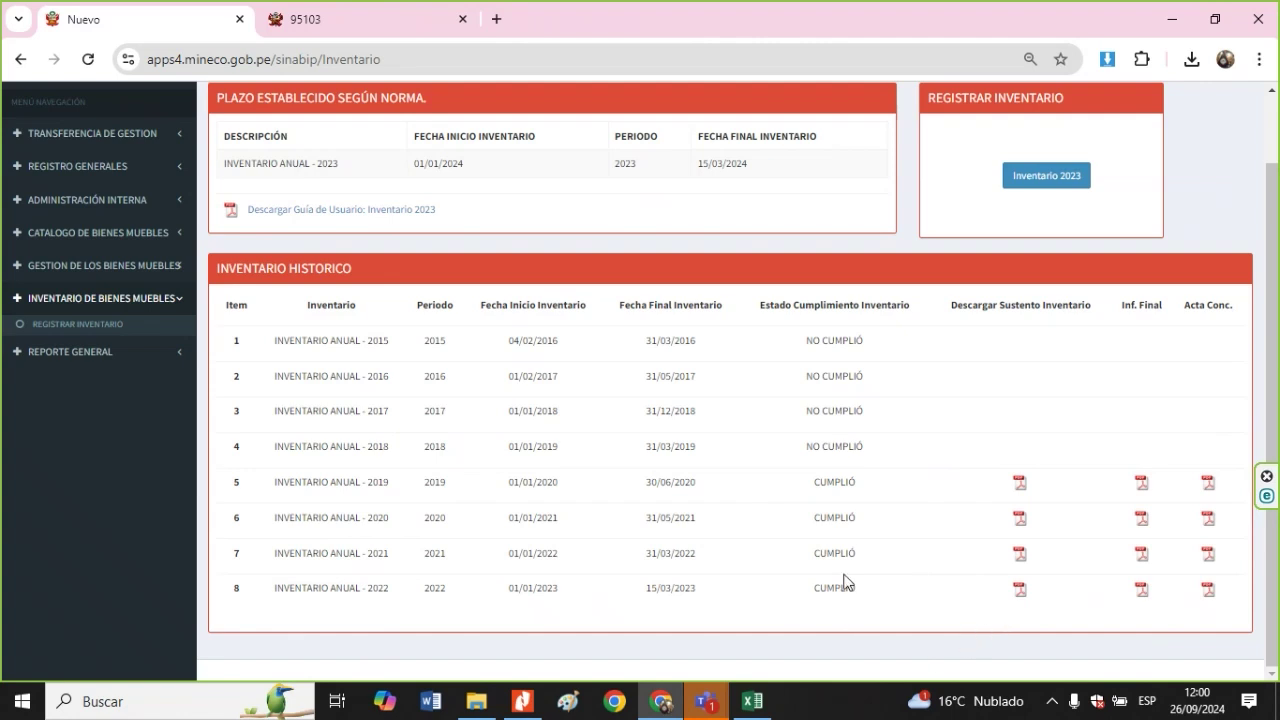
pyautogui.scroll(1, 843, 580)
pyautogui.click(1044, 258)
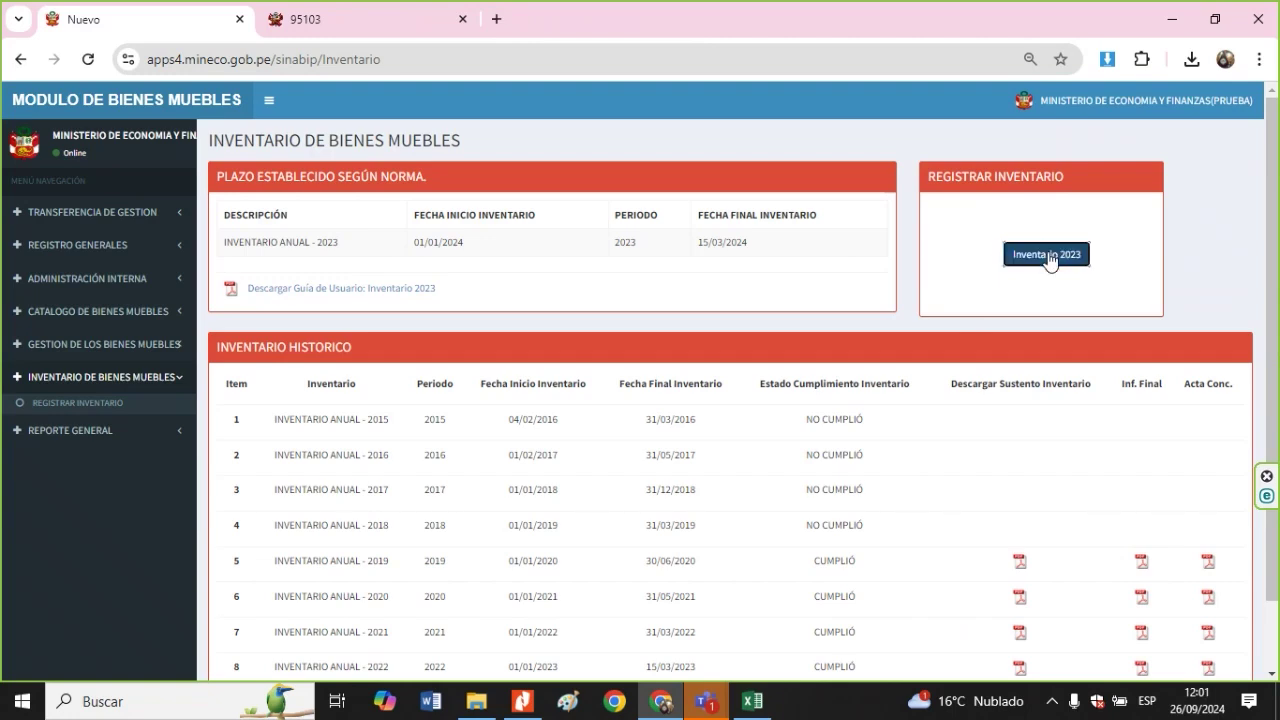
pyautogui.click(1047, 257)
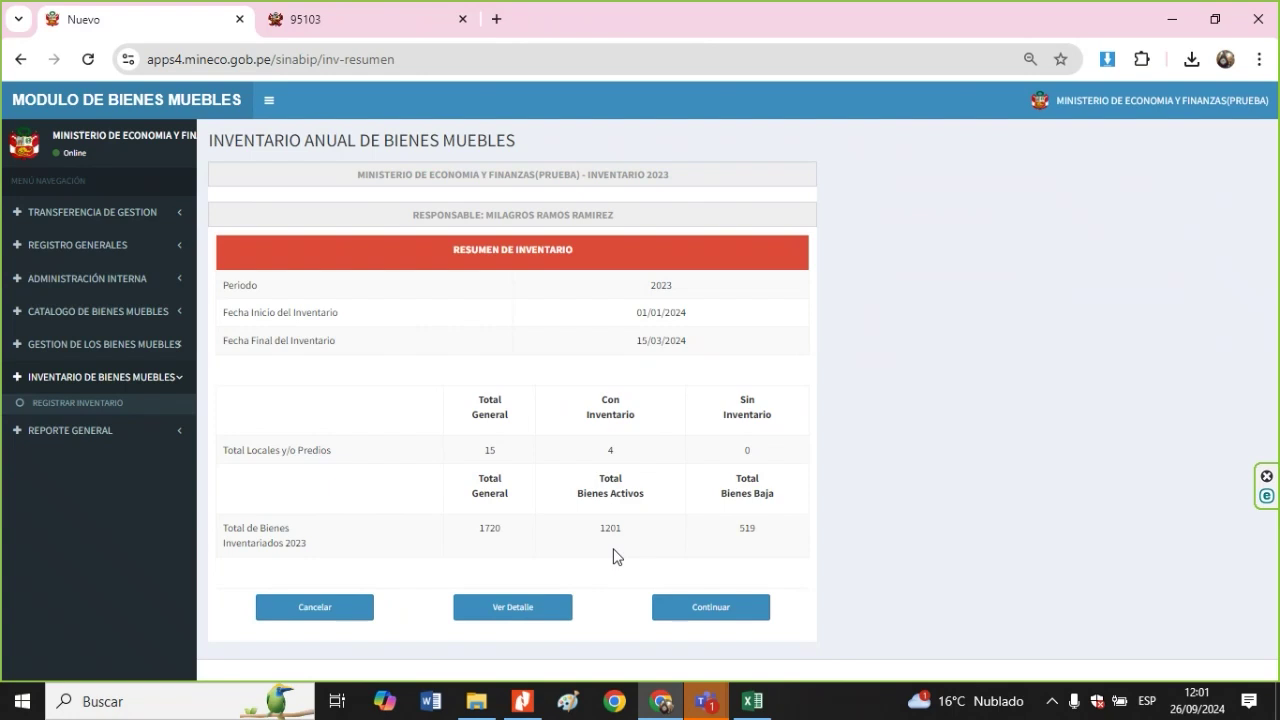
pyautogui.click(104, 346)
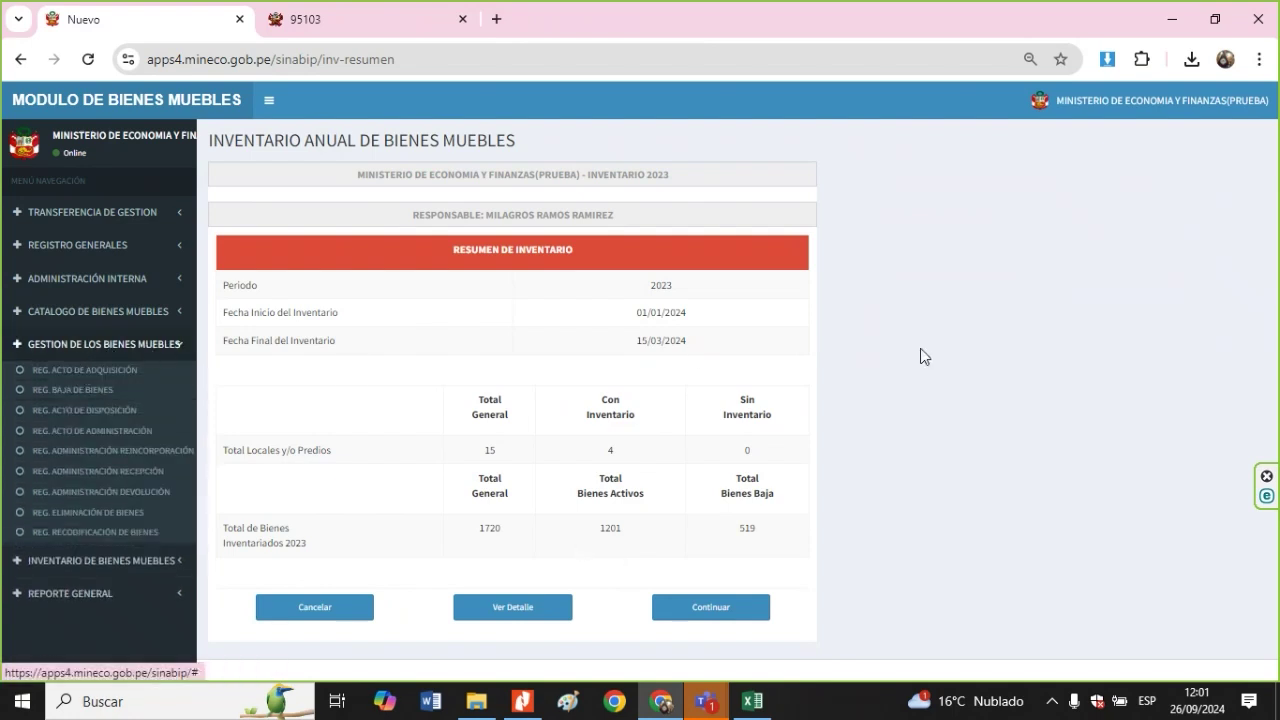
# Under GESTION DE LOS BIENES MUEBLES, open acquisition registration and start a new Acto de Adquisición.
pyautogui.click(87, 350)
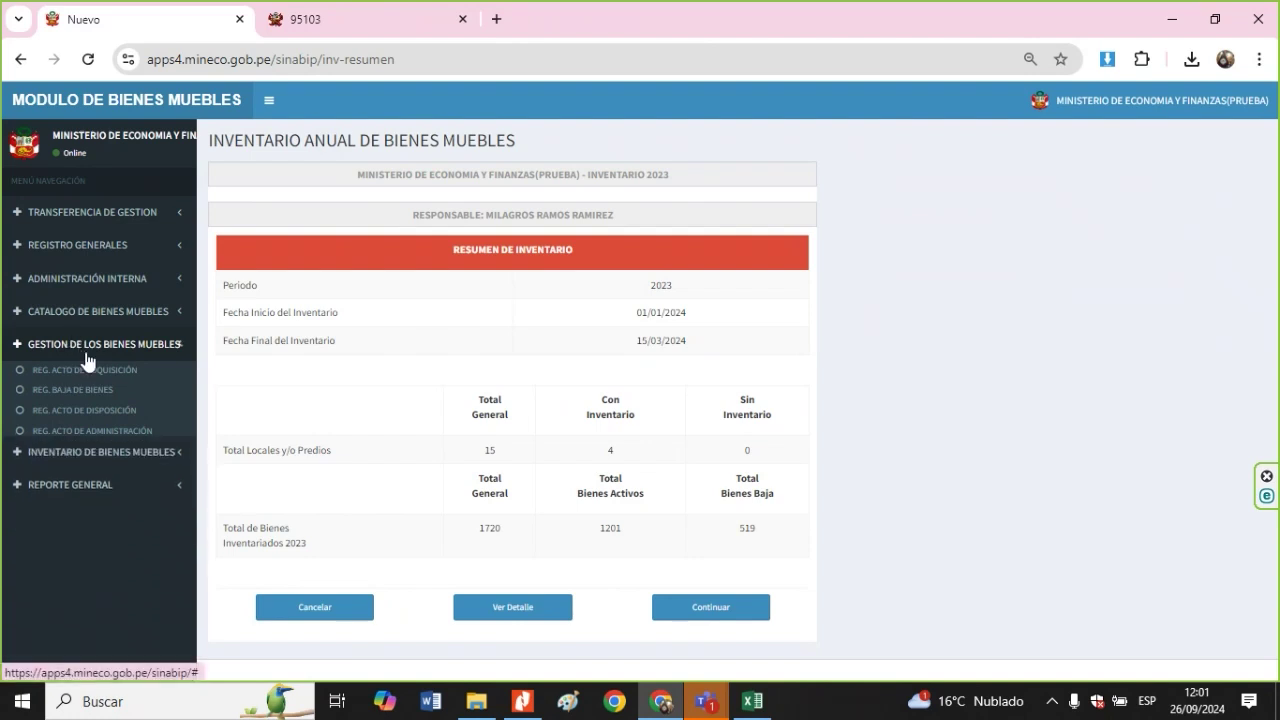
pyautogui.click(84, 326)
pyautogui.click(94, 376)
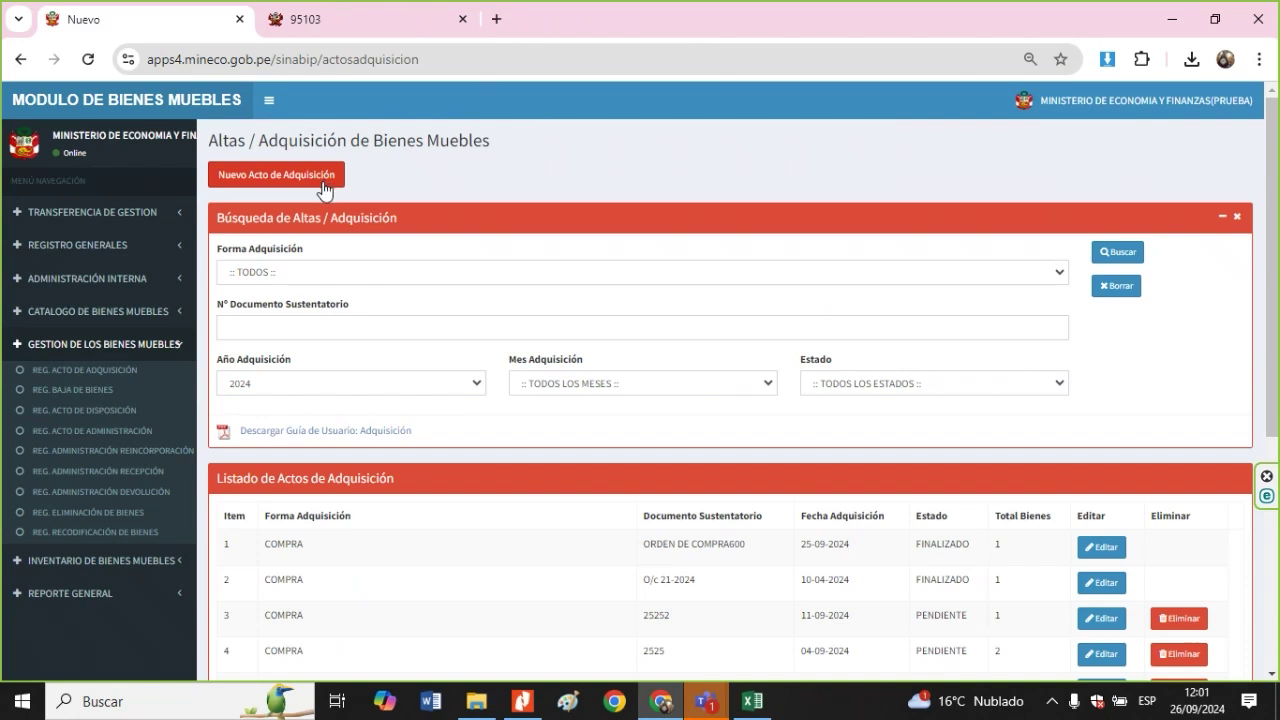
pyautogui.click(297, 174)
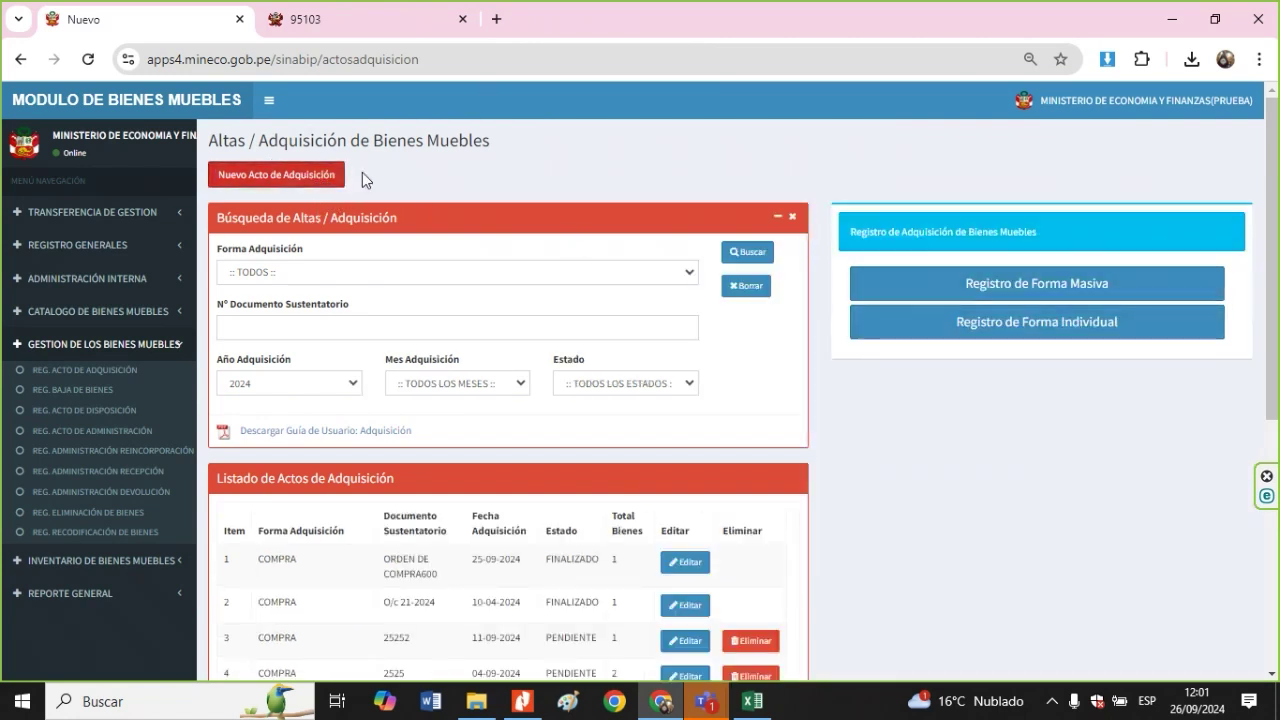
# Choose individual registration, set acquisition type C - COMPRA and enter the purchase-order number.
pyautogui.click(1090, 323)
pyautogui.scroll(-1, 950, 310)
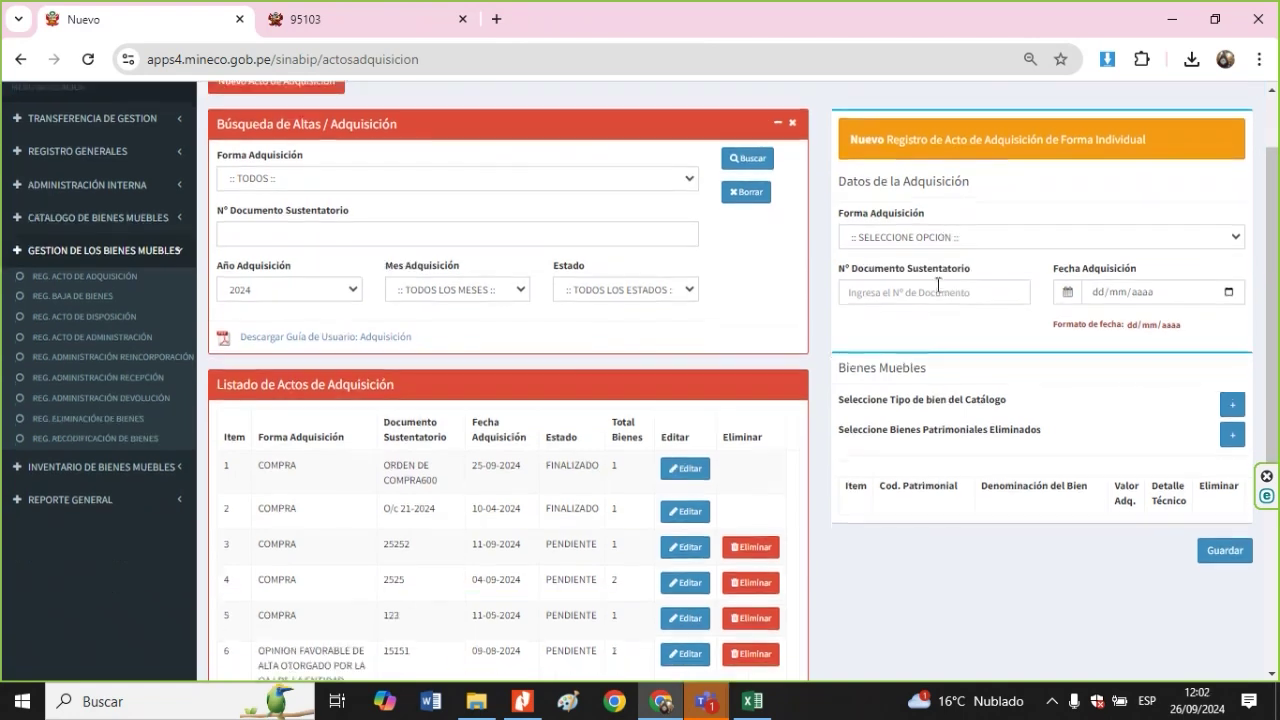
pyautogui.click(931, 240)
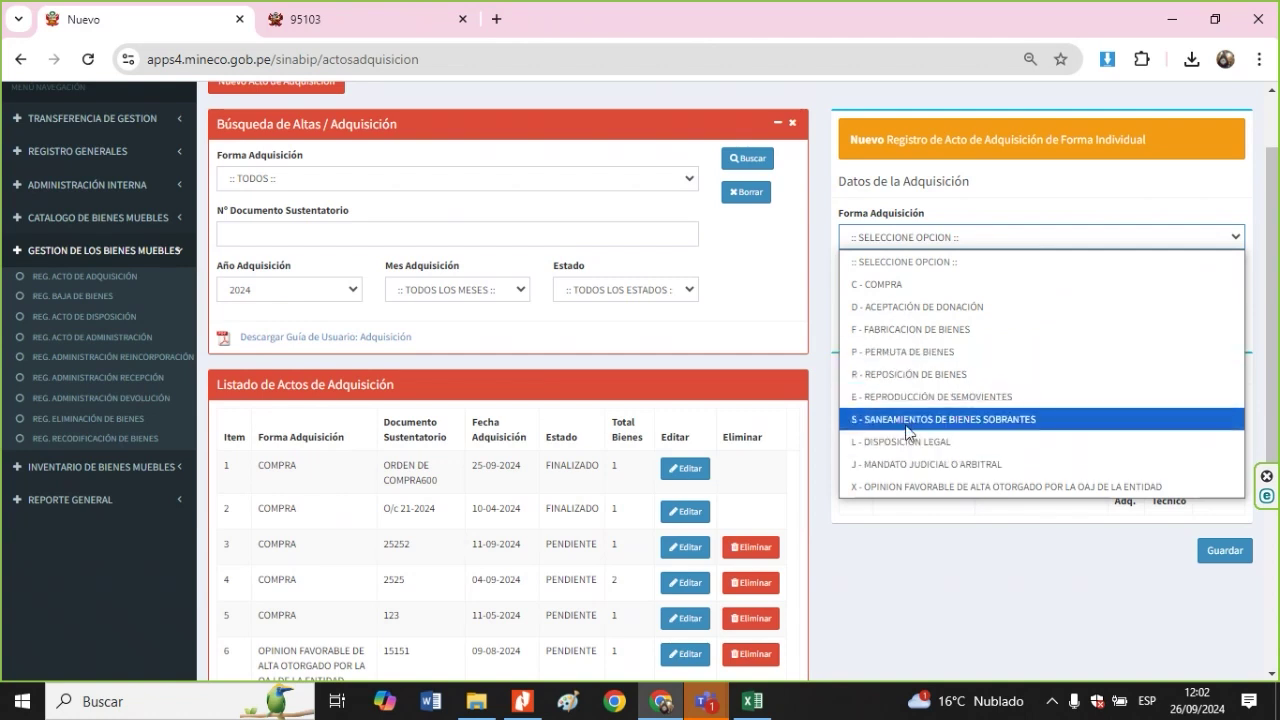
pyautogui.click(915, 505)
pyautogui.click(924, 297)
pyautogui.click(914, 237)
pyautogui.click(910, 288)
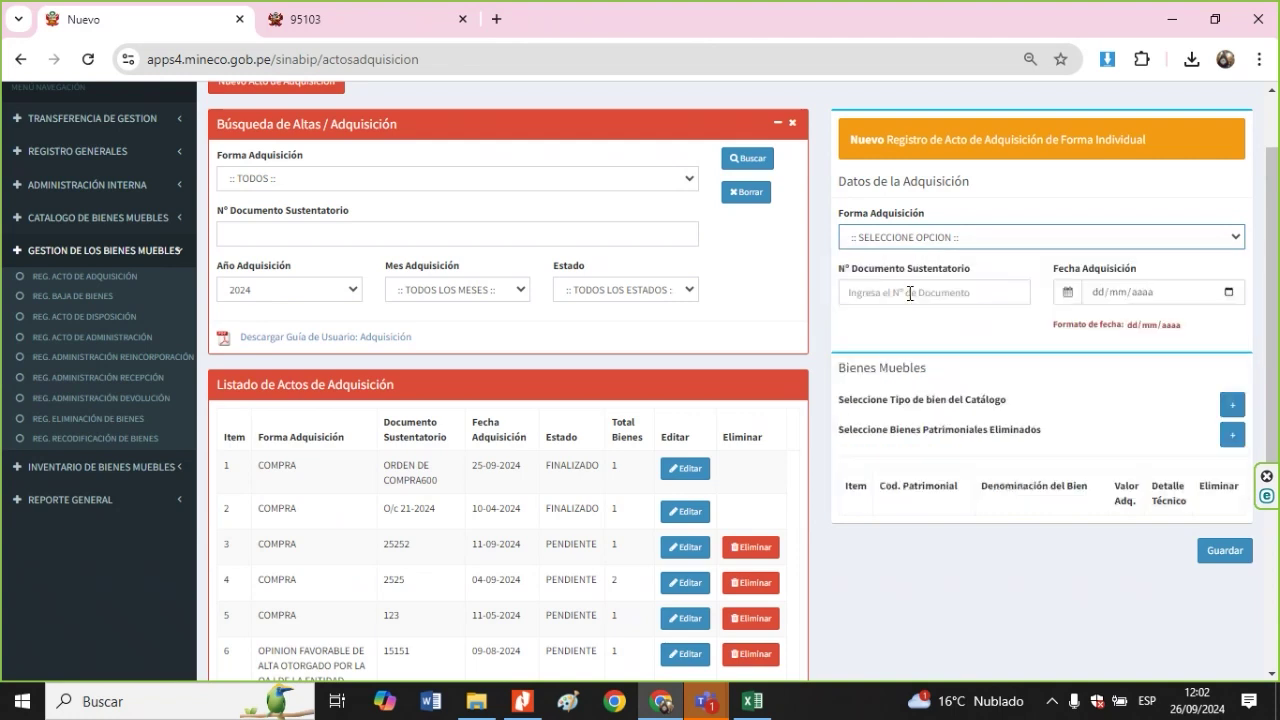
pyautogui.write('OC 20-2024')
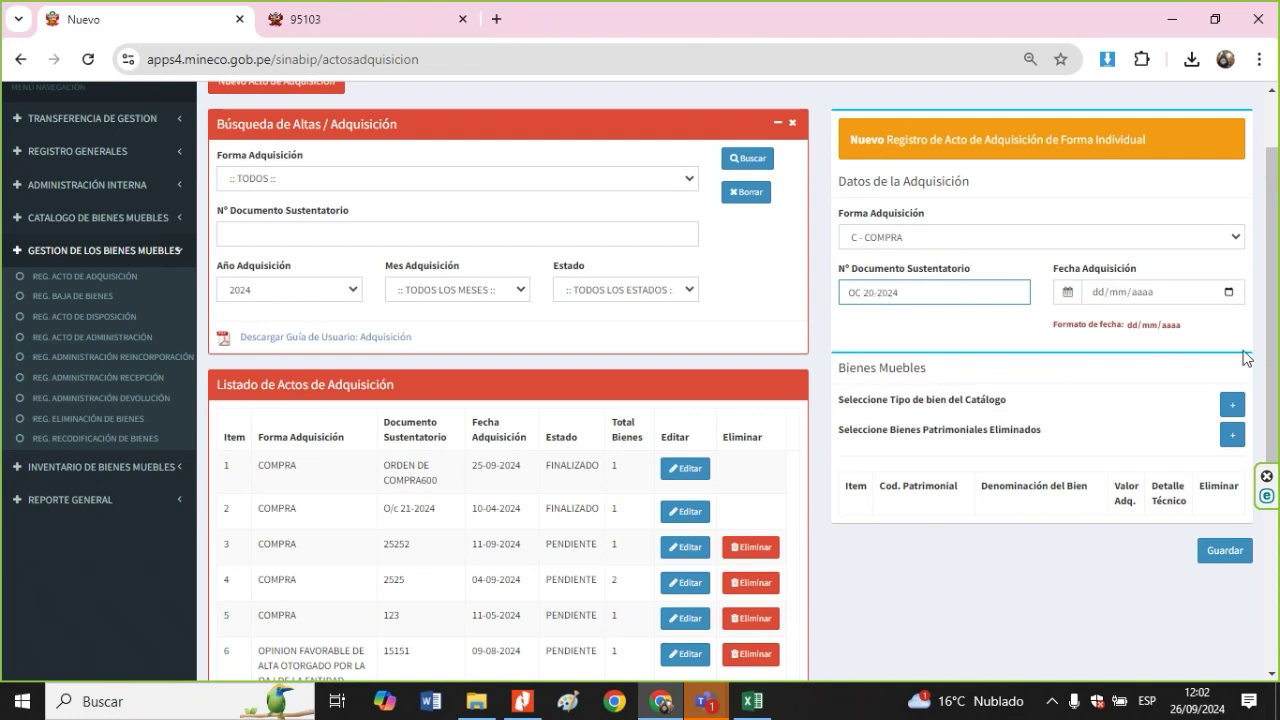
# Enter acquisition date 25/09/2024 and bring up the SBN goods catalogue.
pyautogui.click(1097, 292)
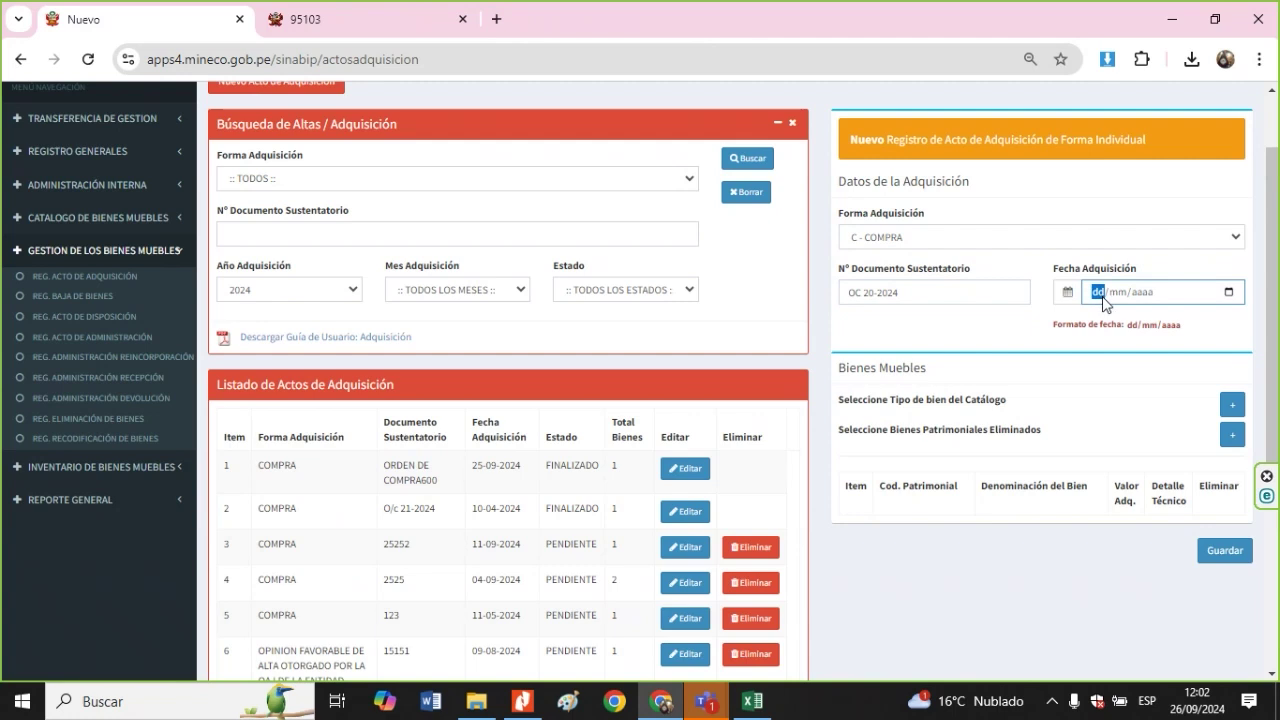
pyautogui.write('25/09/2024')
pyautogui.scroll(-1, 1068, 408)
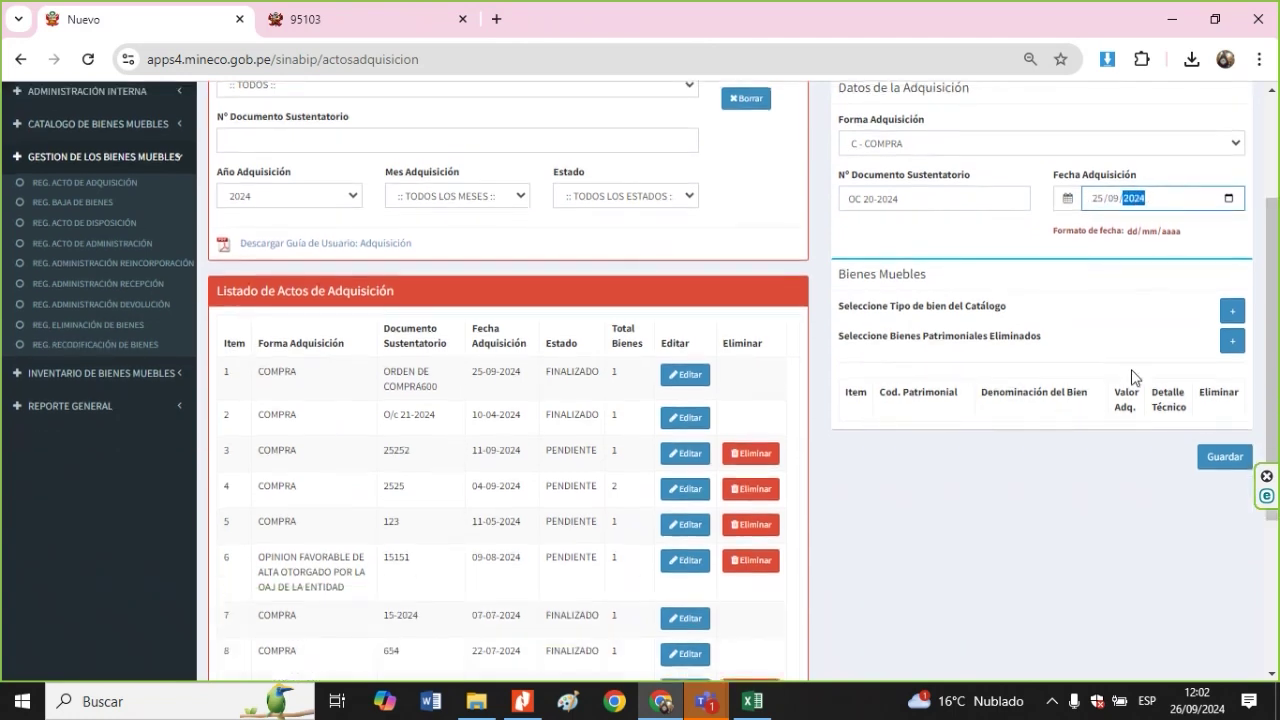
pyautogui.click(1232, 311)
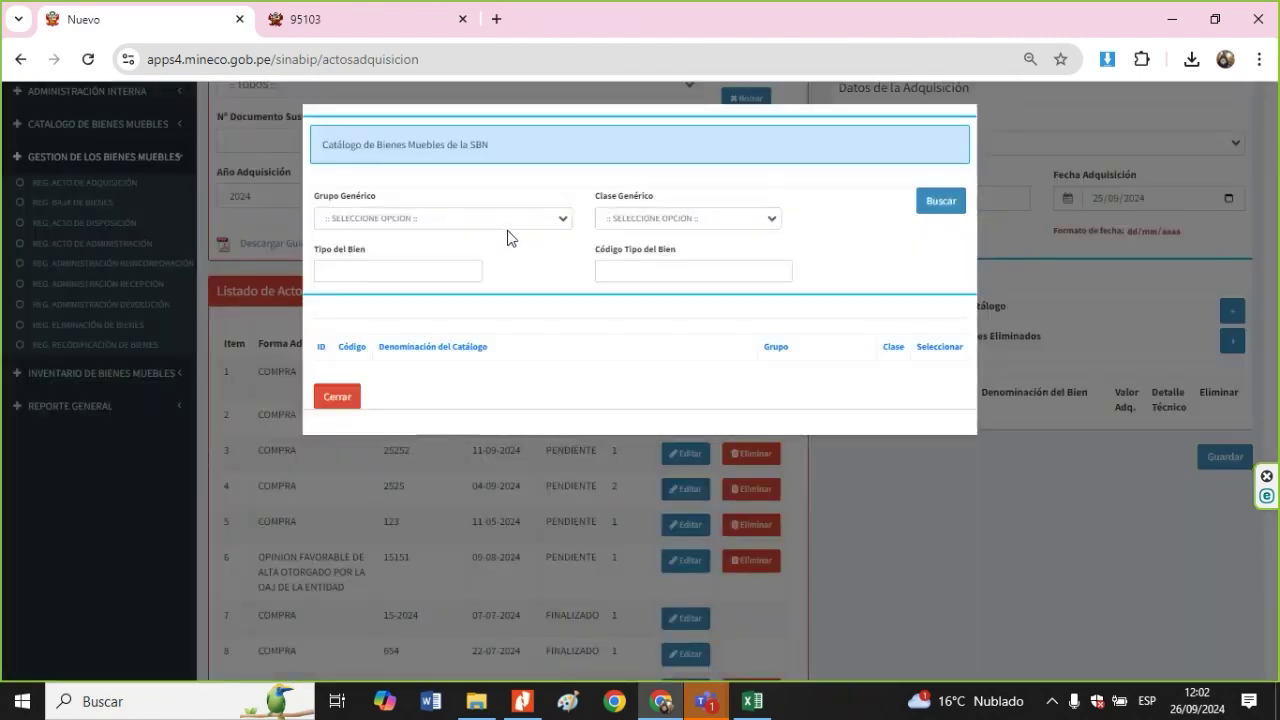
# Filter the catalogue by Grupo 74 - OFICINA and Clase 08 - COMPUTO and select VIDEO CAMARA PARA COMPUTADORA.
pyautogui.click(505, 221)
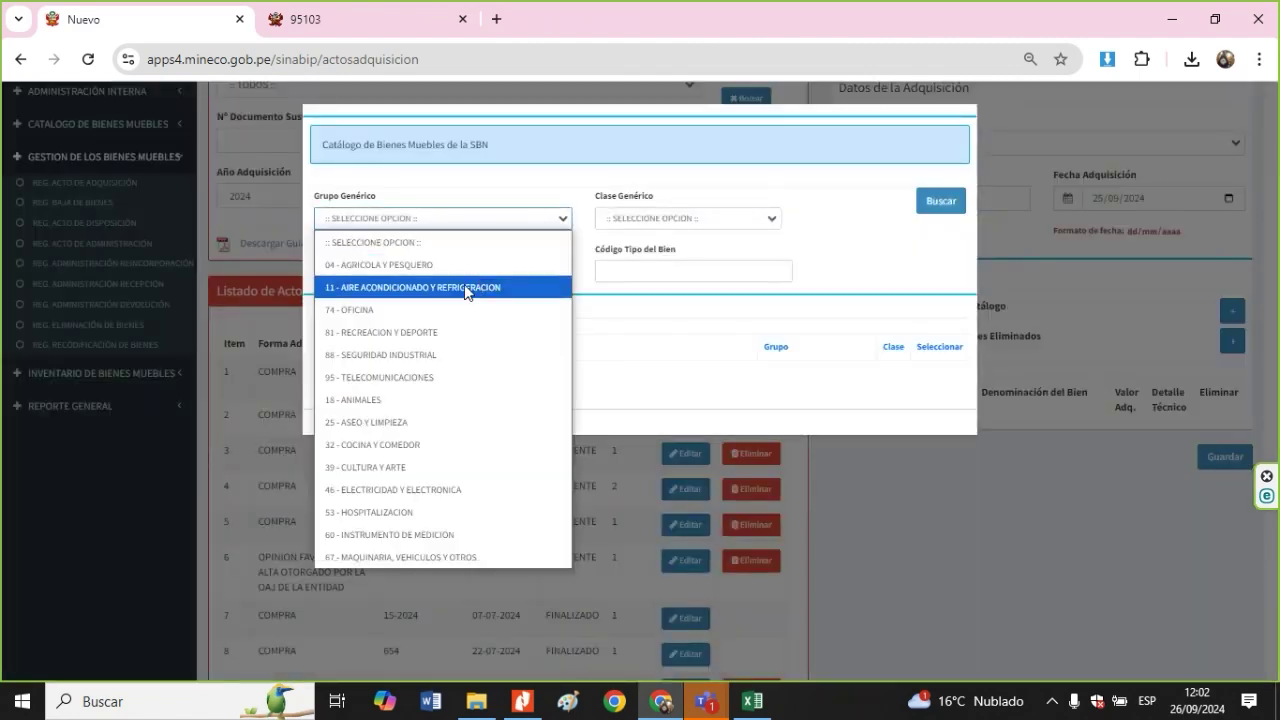
pyautogui.click(395, 310)
pyautogui.click(702, 220)
pyautogui.click(678, 262)
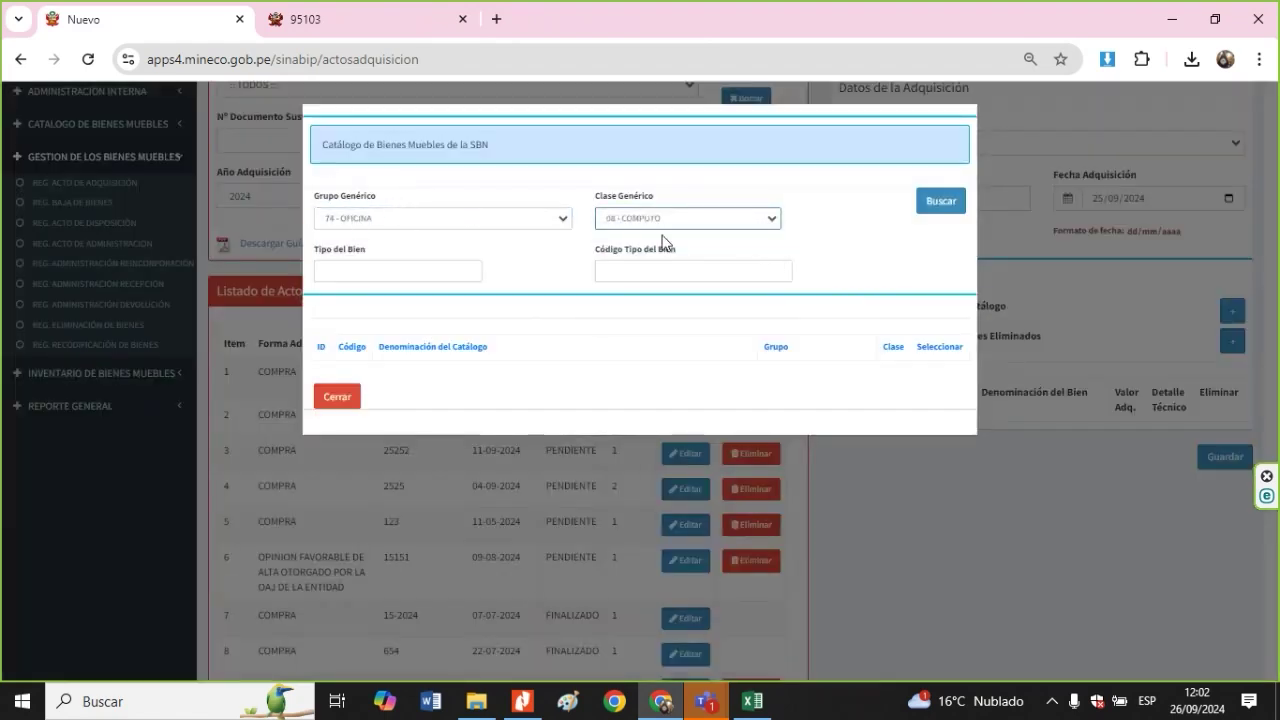
pyautogui.click(935, 206)
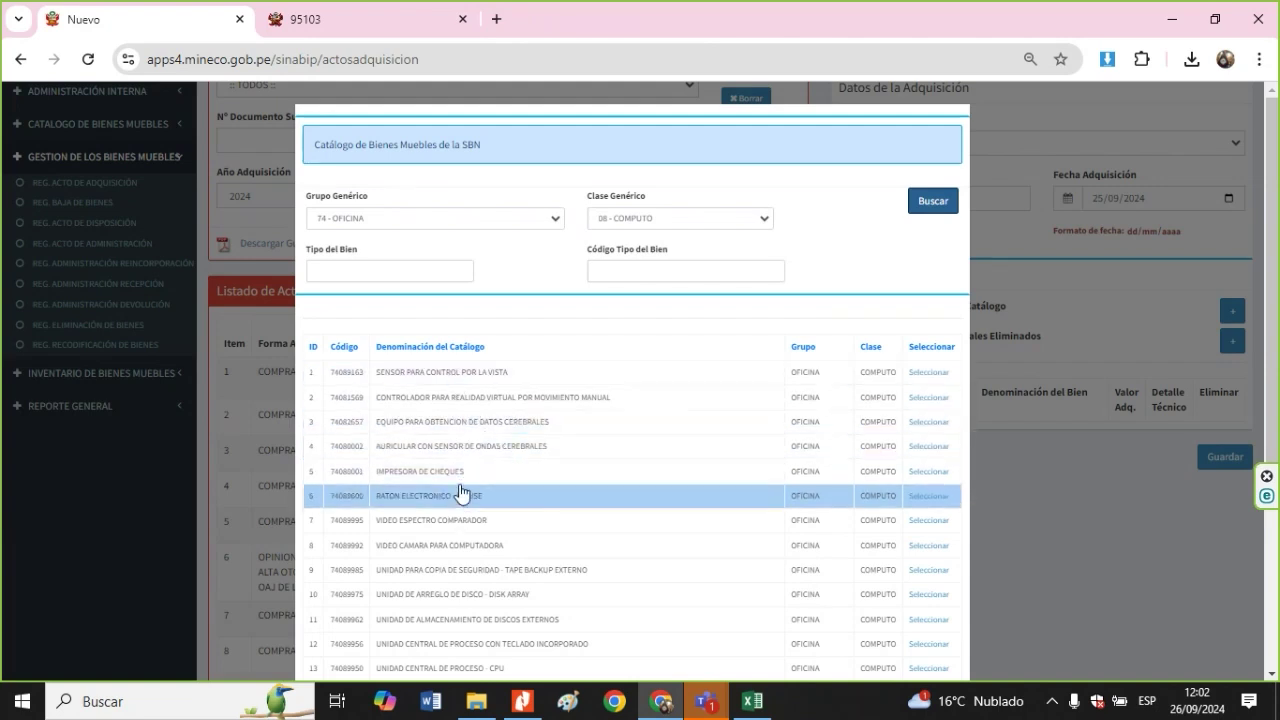
pyautogui.click(488, 570)
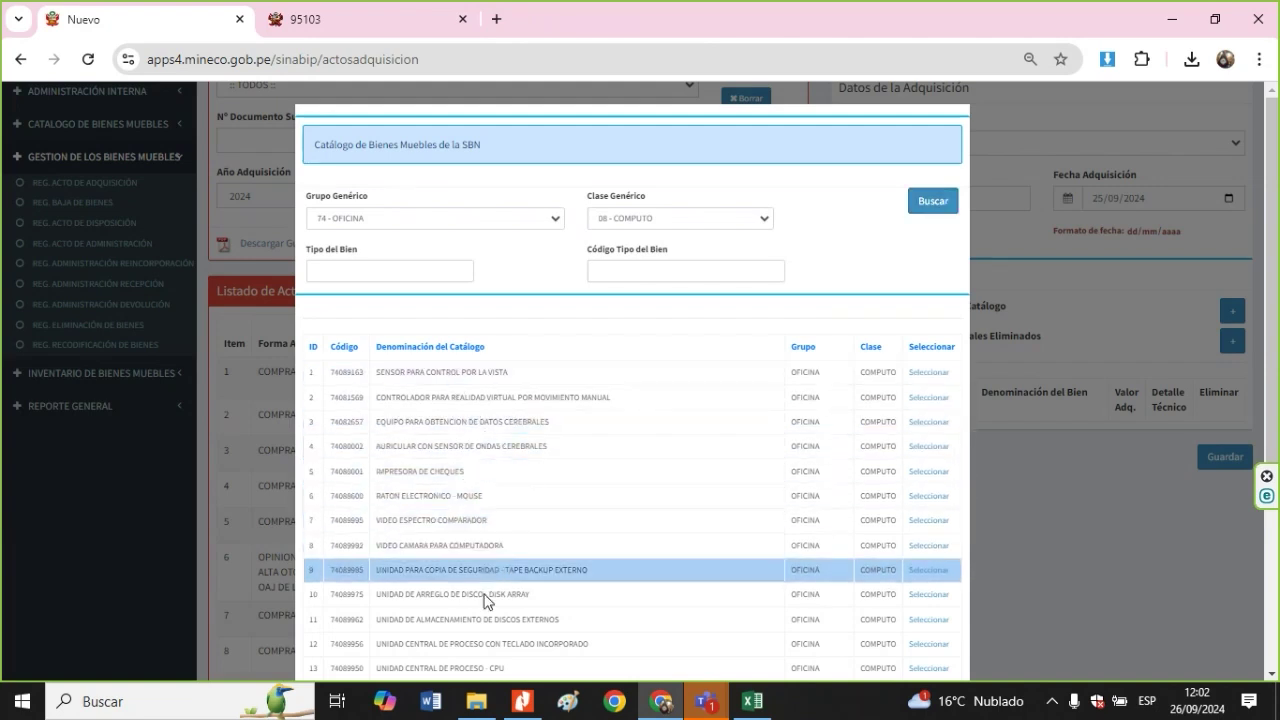
pyautogui.click(440, 525)
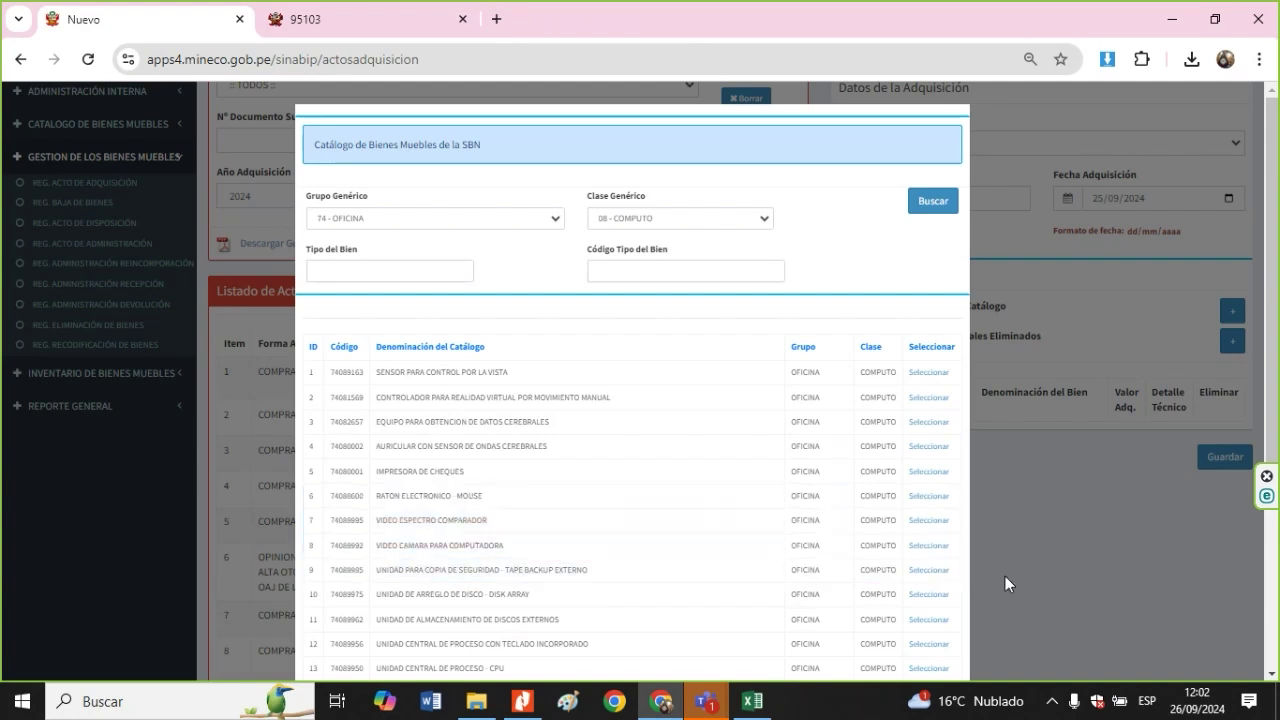
pyautogui.click(927, 546)
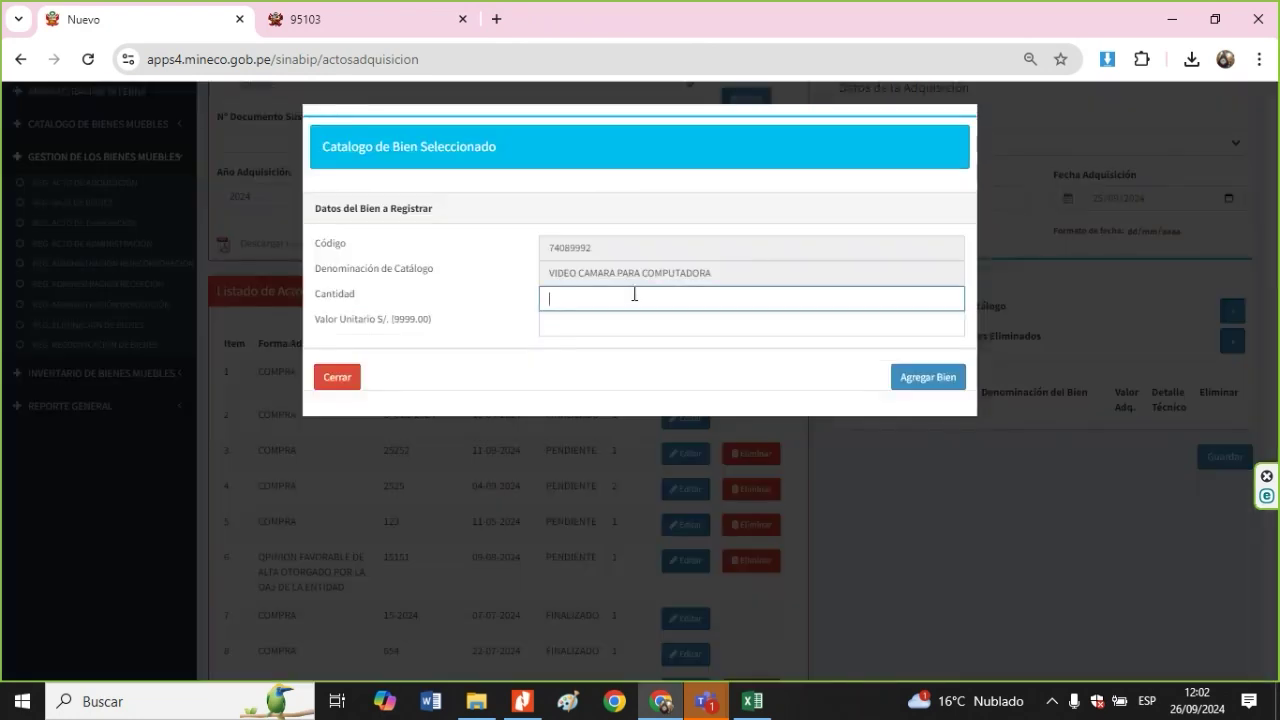
# Add the camera to the purchase with quantity 1 and value 800.00.
pyautogui.click(558, 322)
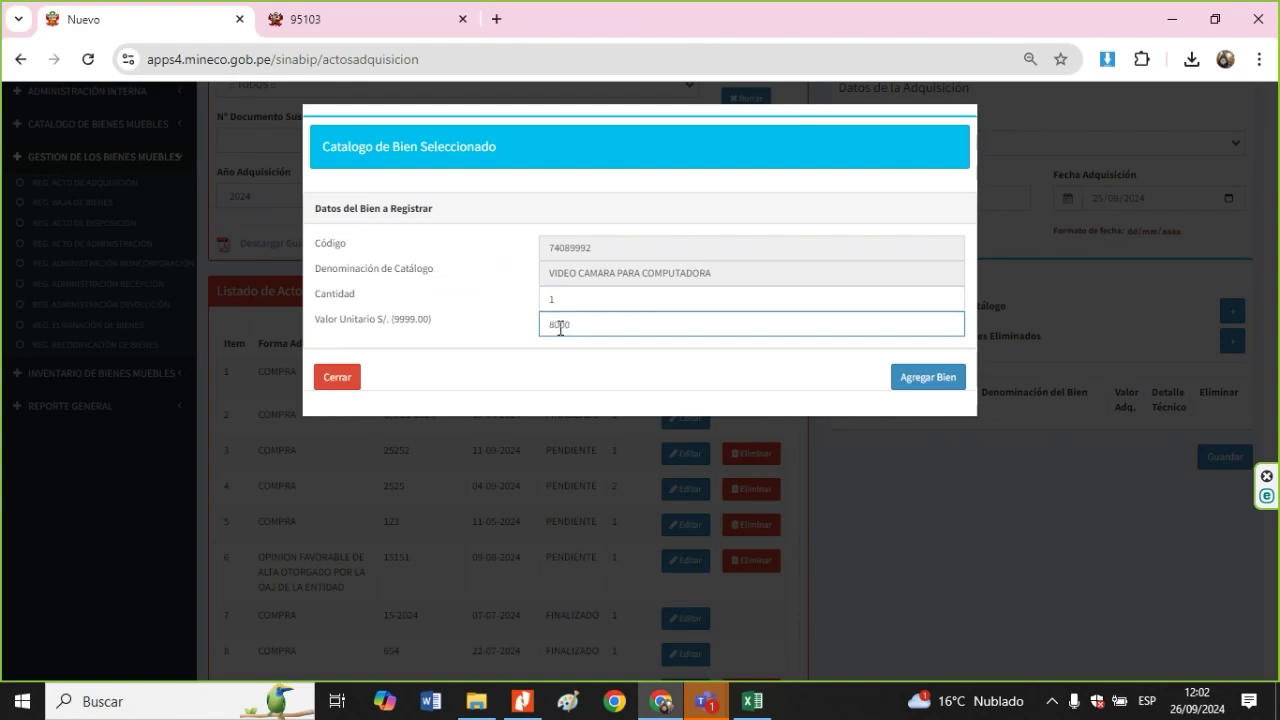
pyautogui.click(945, 382)
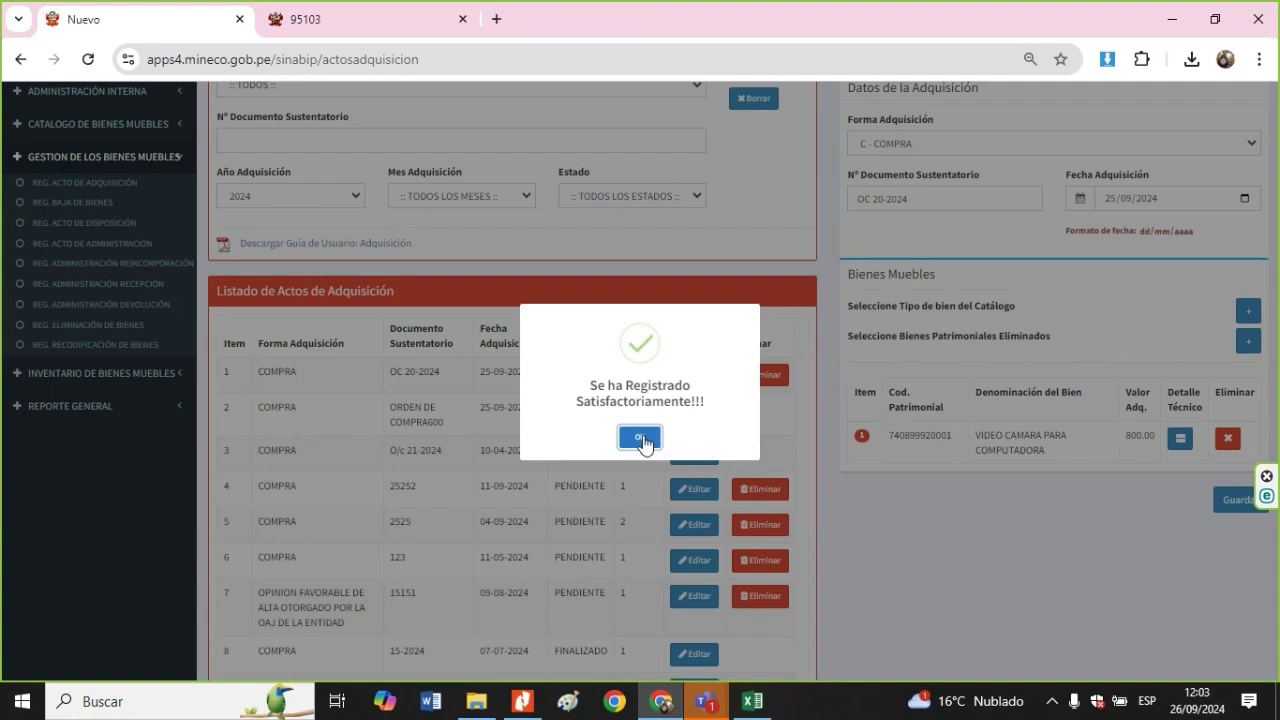
pyautogui.click(641, 439)
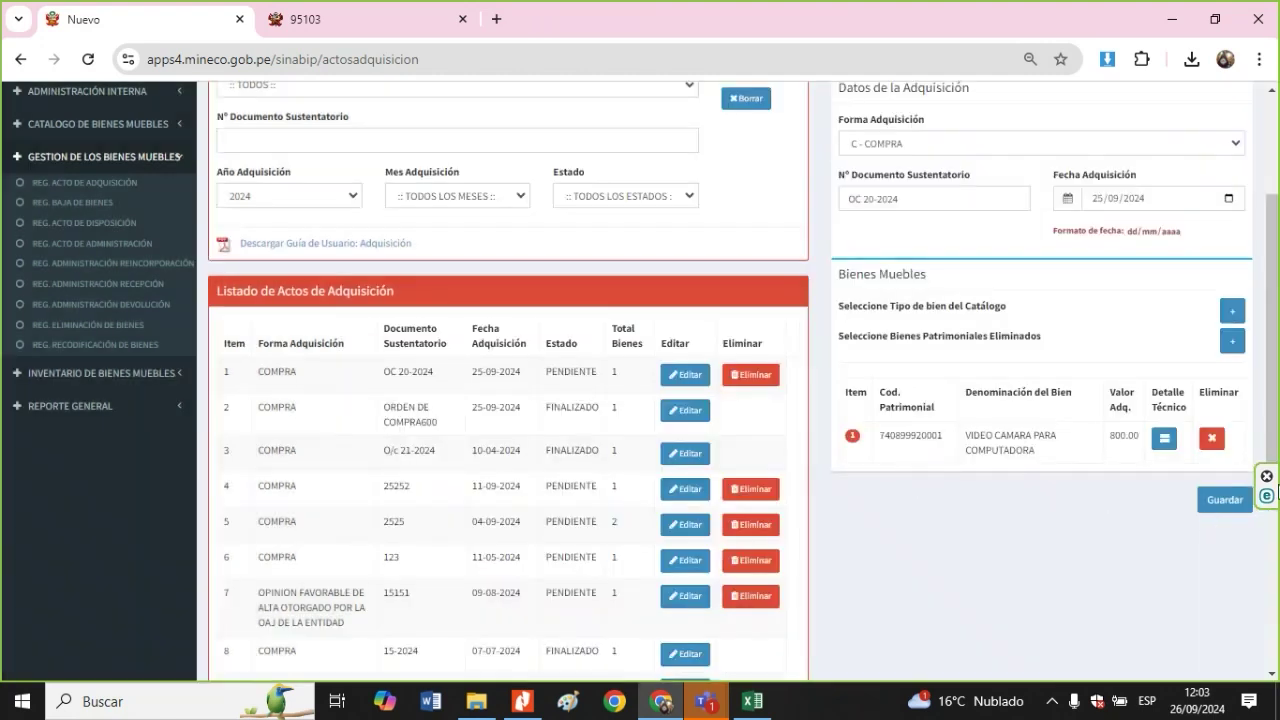
# Bring up the camera's technical details form and enter brand logiteh.
pyautogui.click(1166, 441)
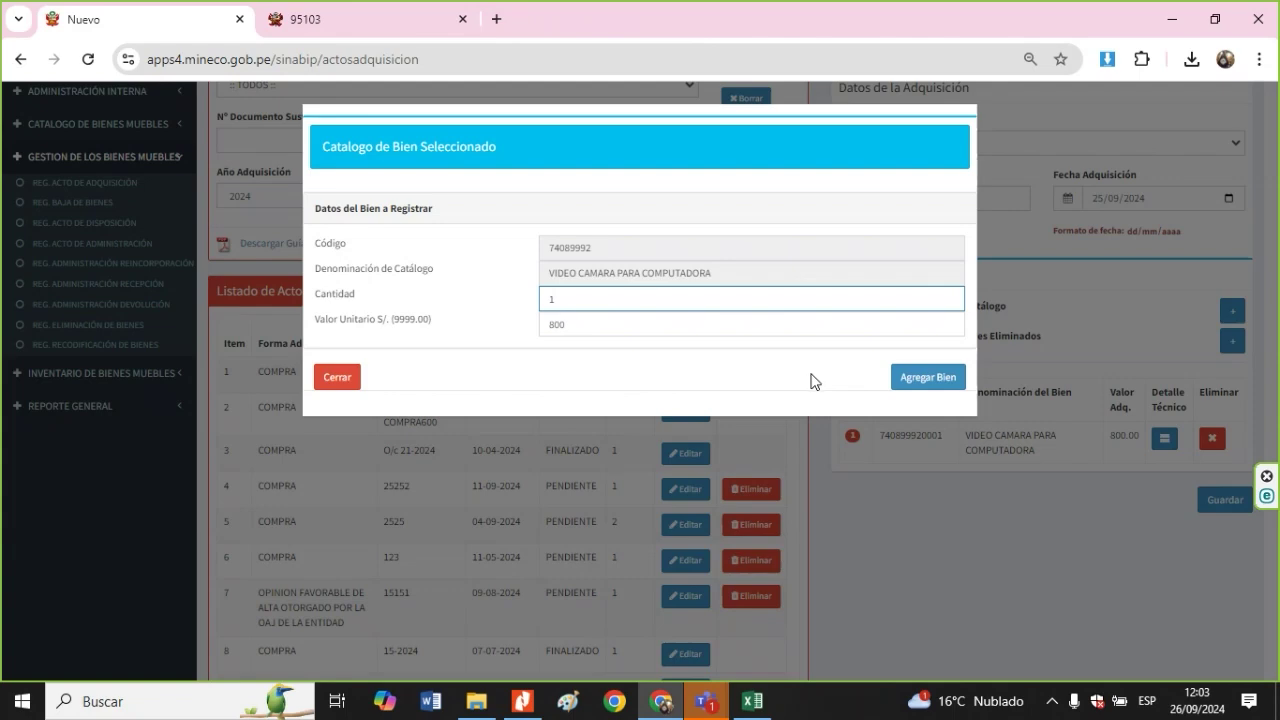
pyautogui.click(316, 378)
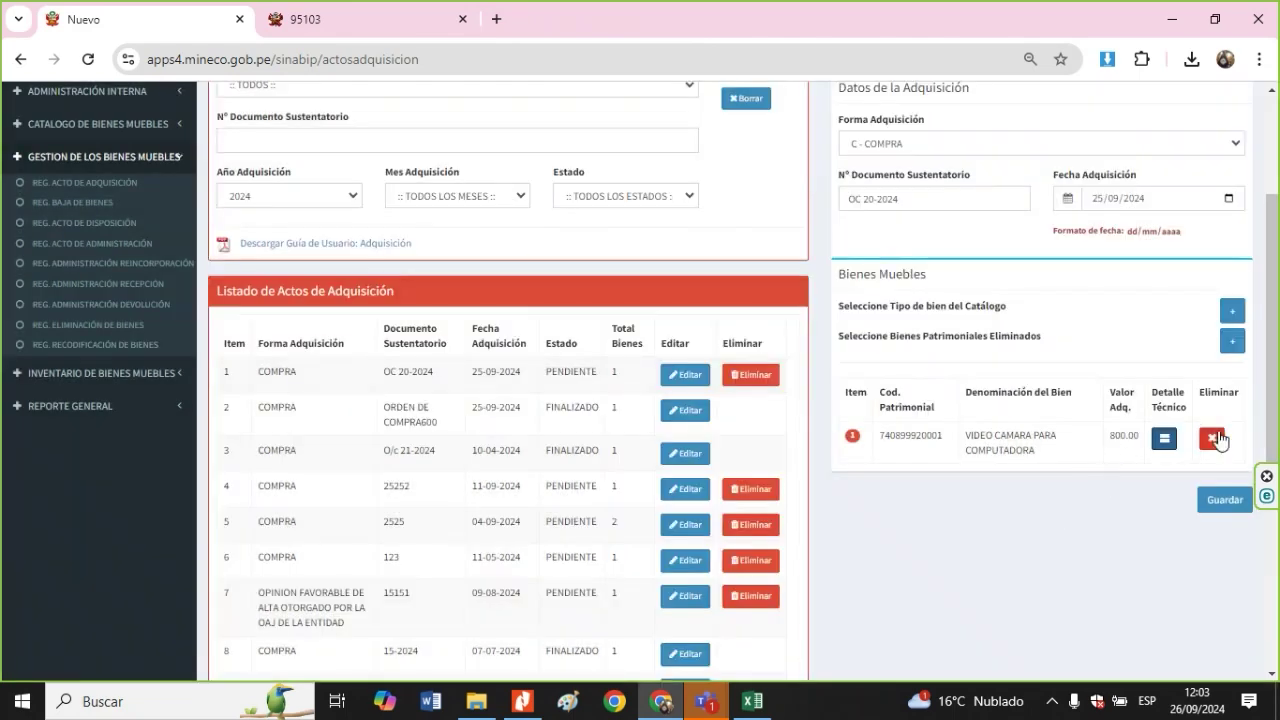
pyautogui.click(1162, 440)
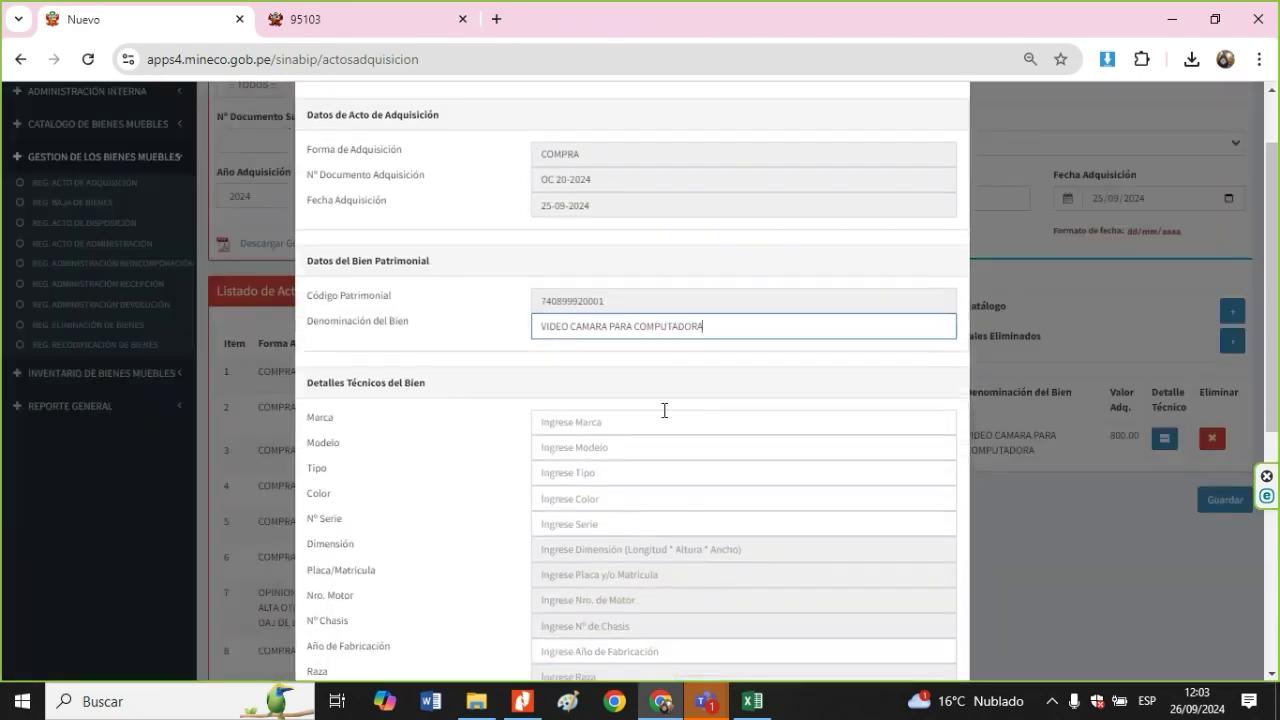
pyautogui.scroll(-1, 664, 410)
pyautogui.click(563, 332)
pyautogui.write('logiteh')
# Fill the camera's model lj, type dd, colour negro, serial number and manufacture year 2024.
pyautogui.click(573, 360)
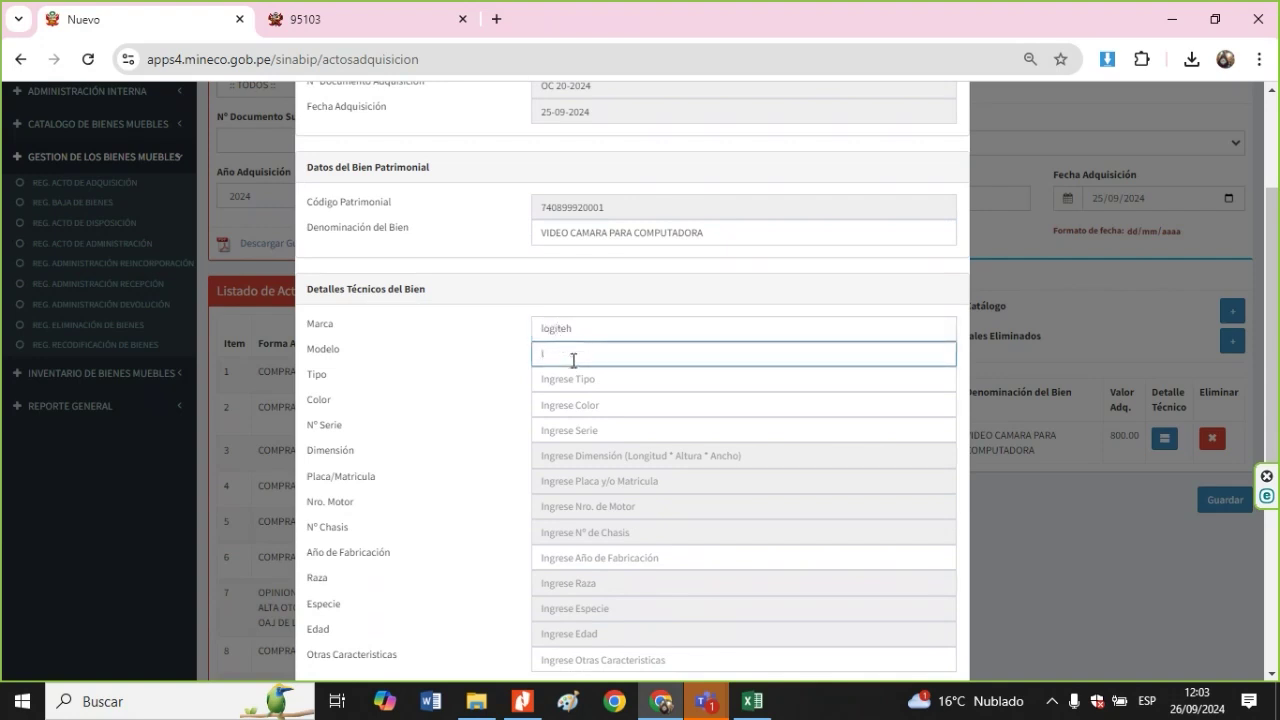
pyautogui.click(646, 376)
pyautogui.write('dc')
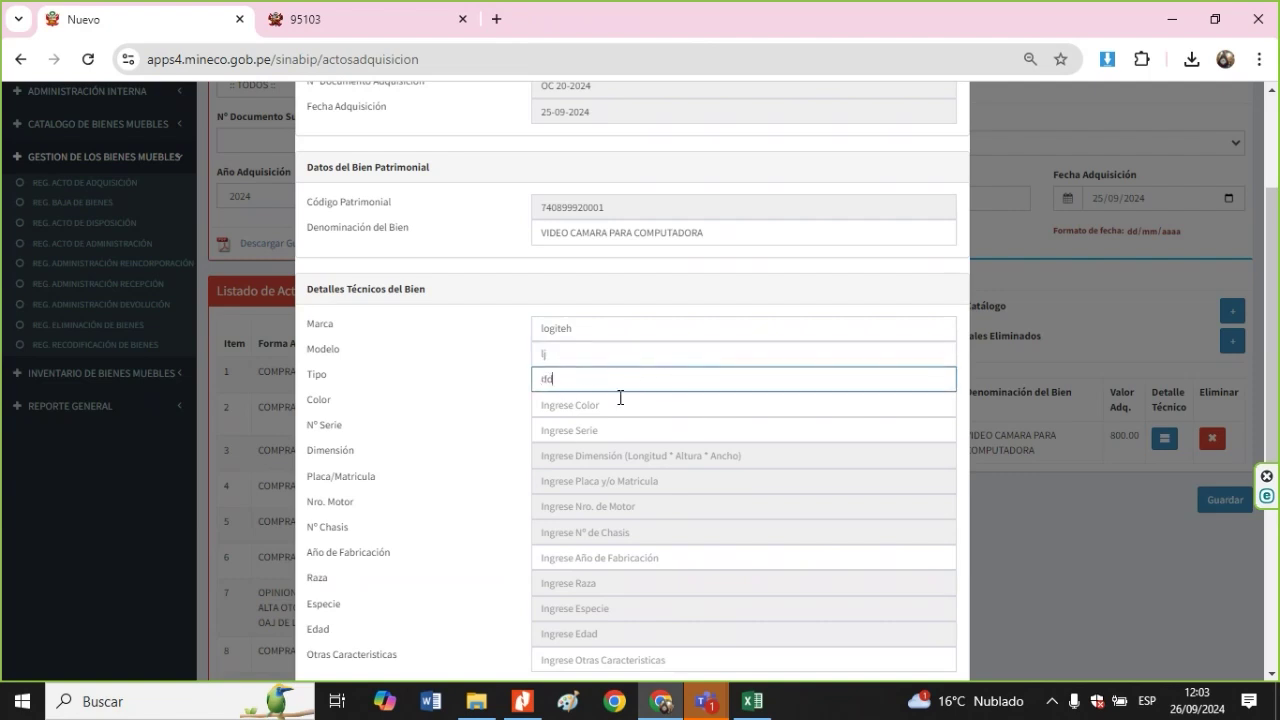
pyautogui.click(575, 401)
pyautogui.write('negro')
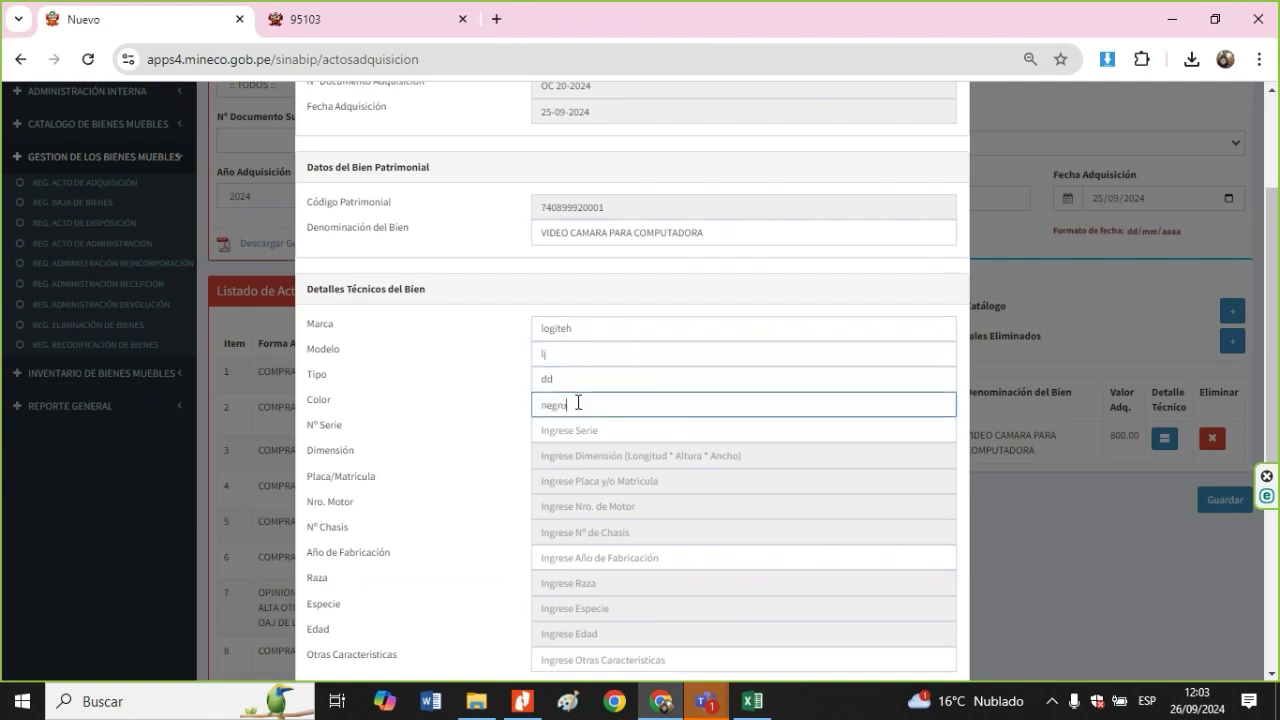
pyautogui.click(578, 434)
pyautogui.write('2583956545454')
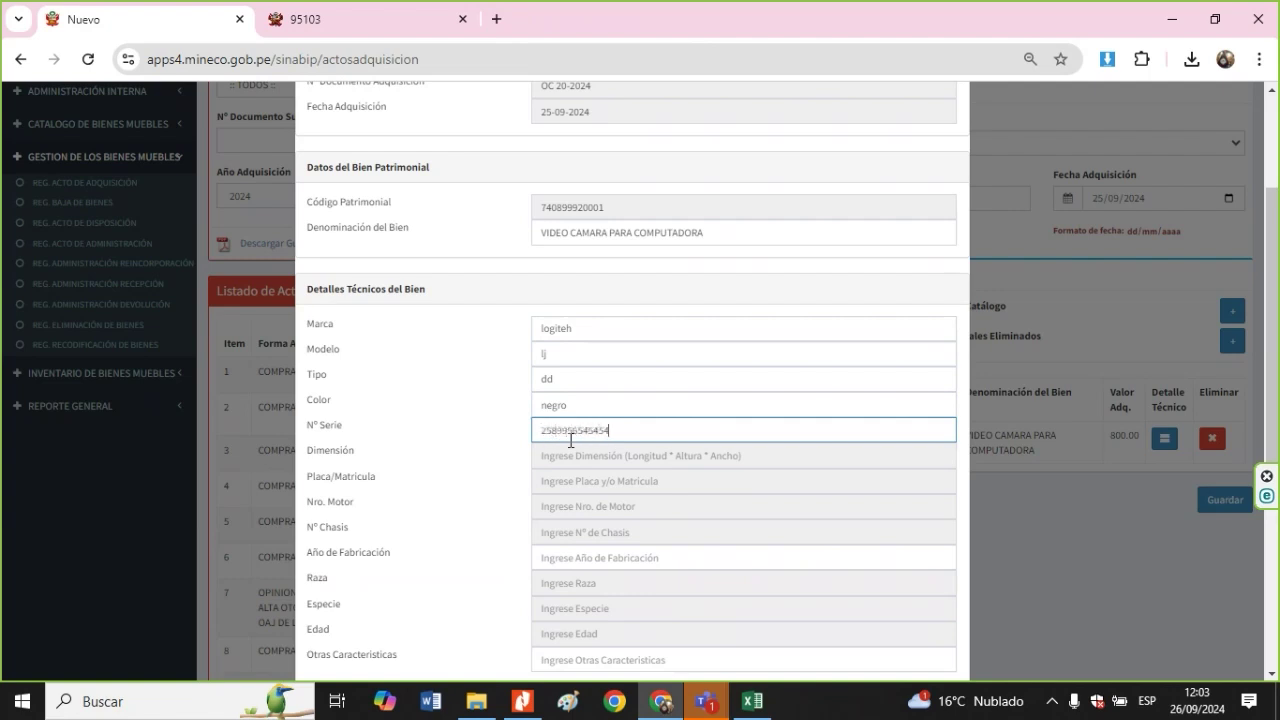
pyautogui.scroll(-1, 506, 494)
pyautogui.click(575, 466)
pyautogui.write('2')
pyautogui.click(617, 568)
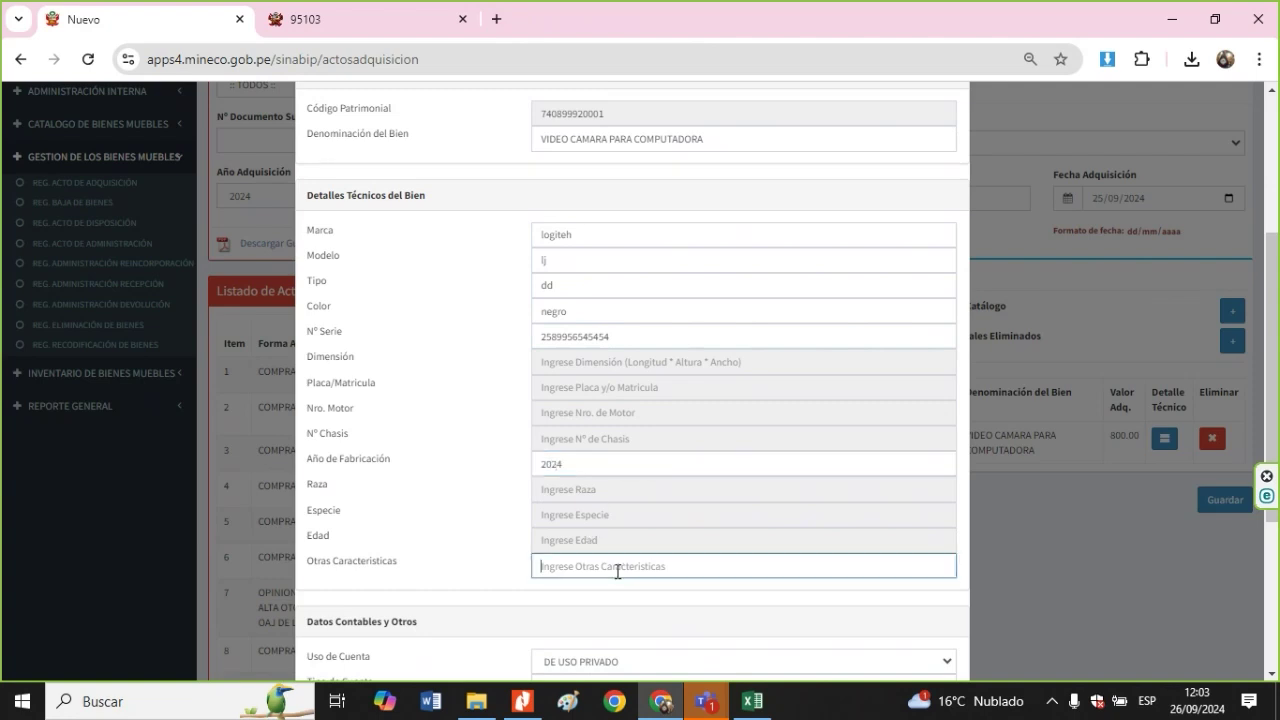
# Add 'con caja' as other characteristics and set DE USO ESTATAL with CUENTA DE ORDEN account type.
pyautogui.write('cc')
pyautogui.scroll(-3, 617, 571)
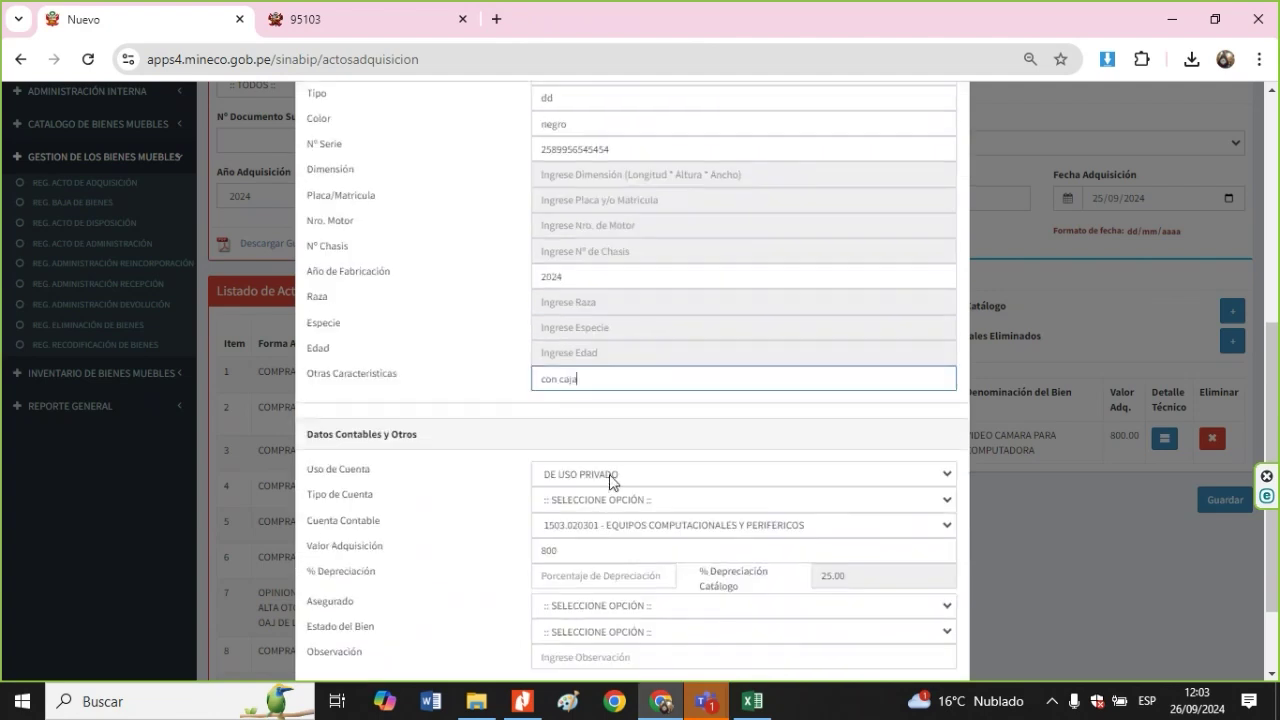
pyautogui.click(634, 375)
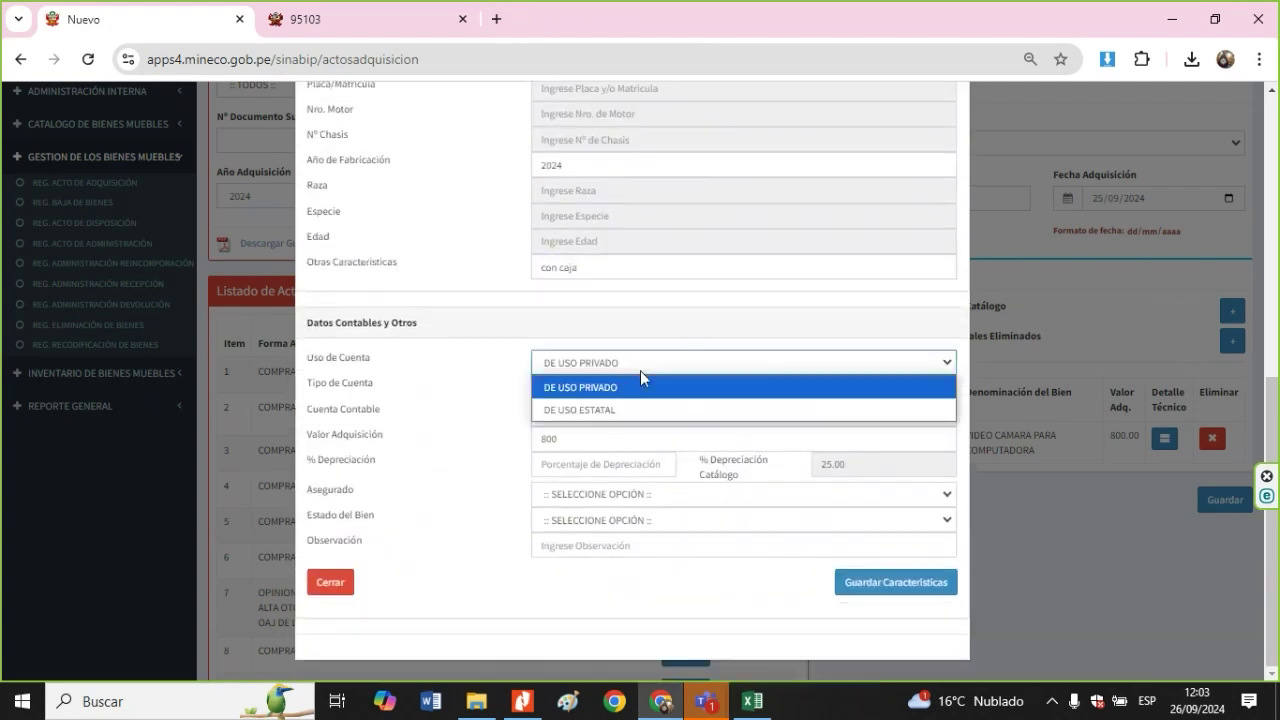
pyautogui.click(600, 410)
pyautogui.click(596, 390)
pyautogui.click(603, 436)
pyautogui.click(614, 390)
pyautogui.click(608, 458)
pyautogui.click(612, 416)
pyautogui.click(614, 418)
pyautogui.click(614, 418)
pyautogui.click(618, 421)
# Leave depreciation empty, mark it insured SI, condition B - BUENO, and add a short observation.
pyautogui.click(576, 470)
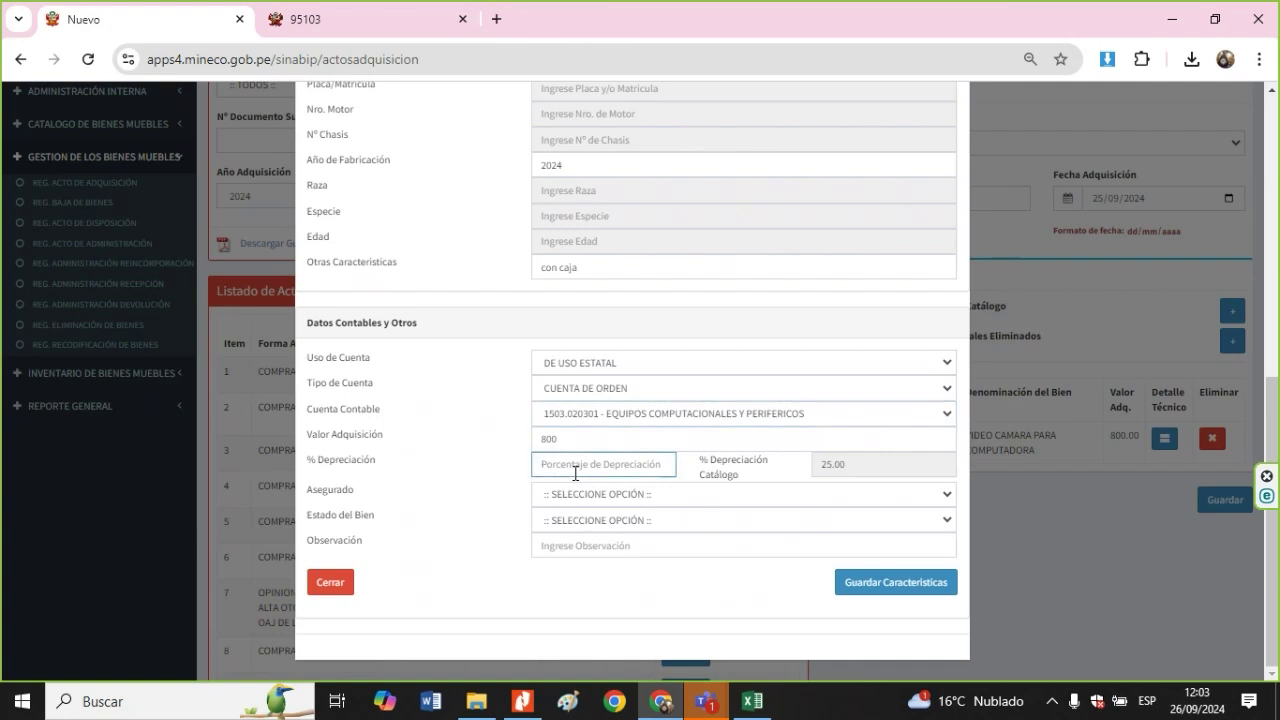
pyautogui.click(651, 446)
pyautogui.click(600, 496)
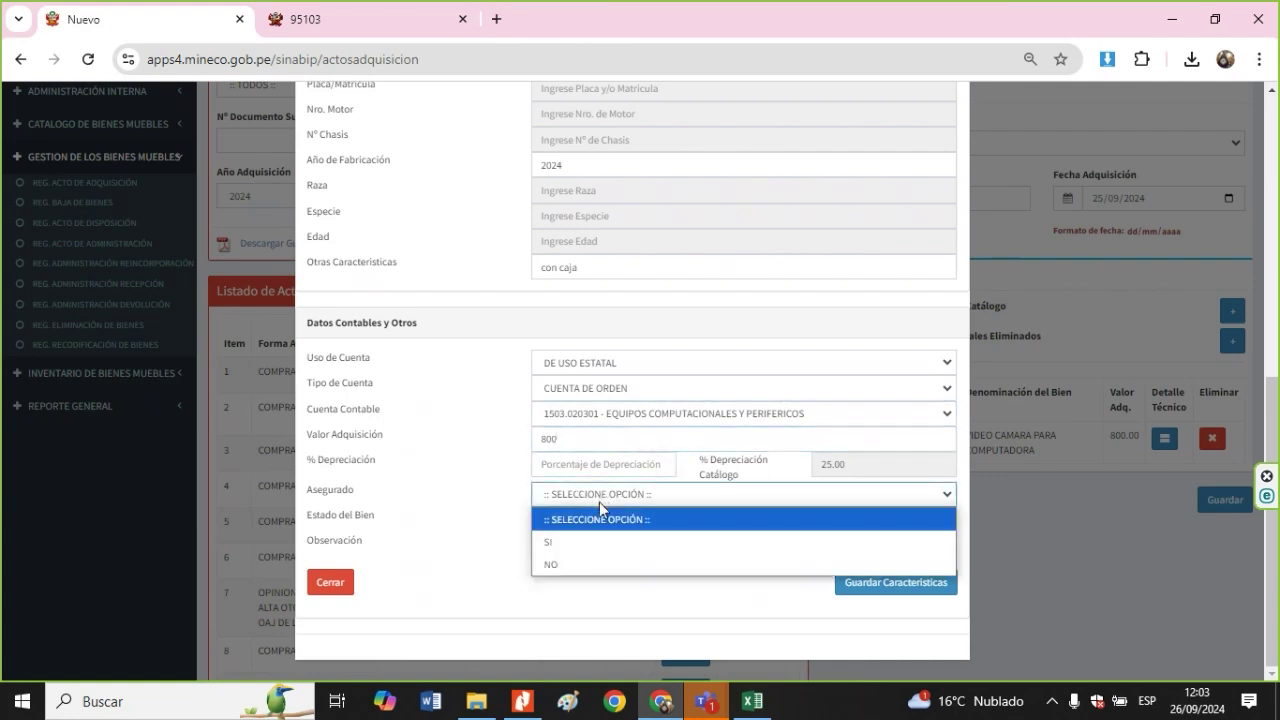
pyautogui.click(563, 549)
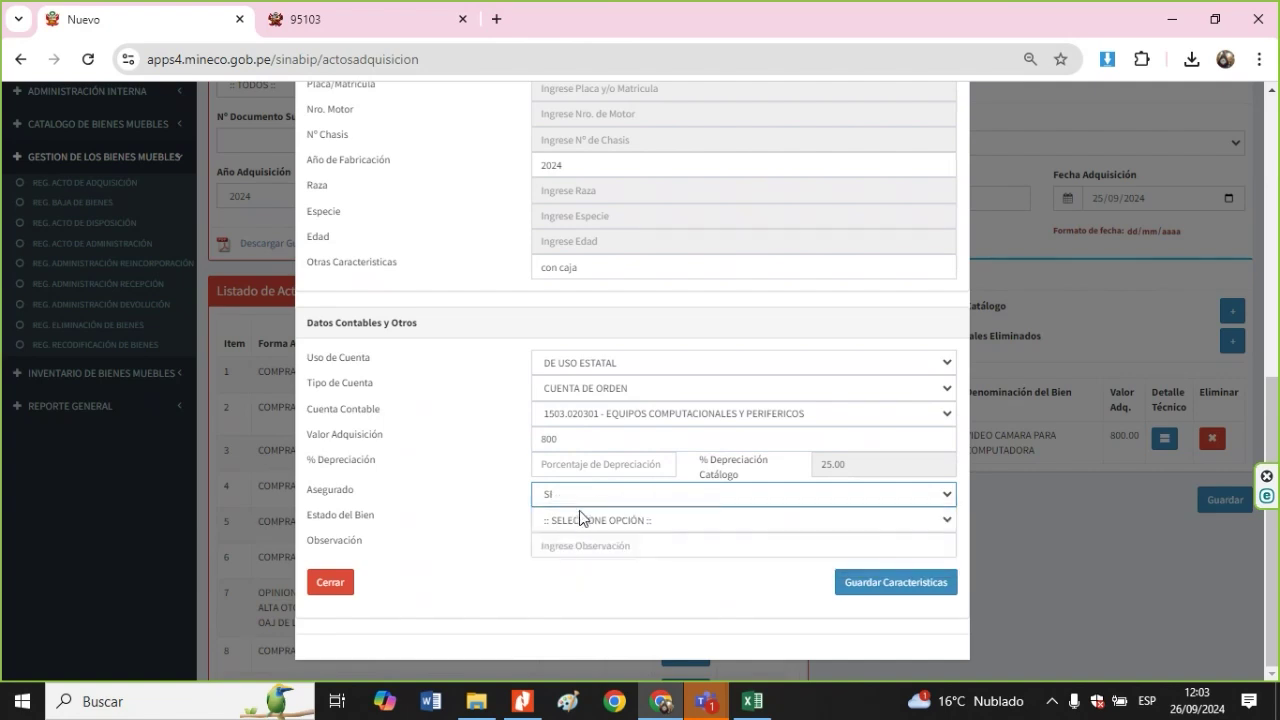
pyautogui.click(579, 517)
pyautogui.click(590, 407)
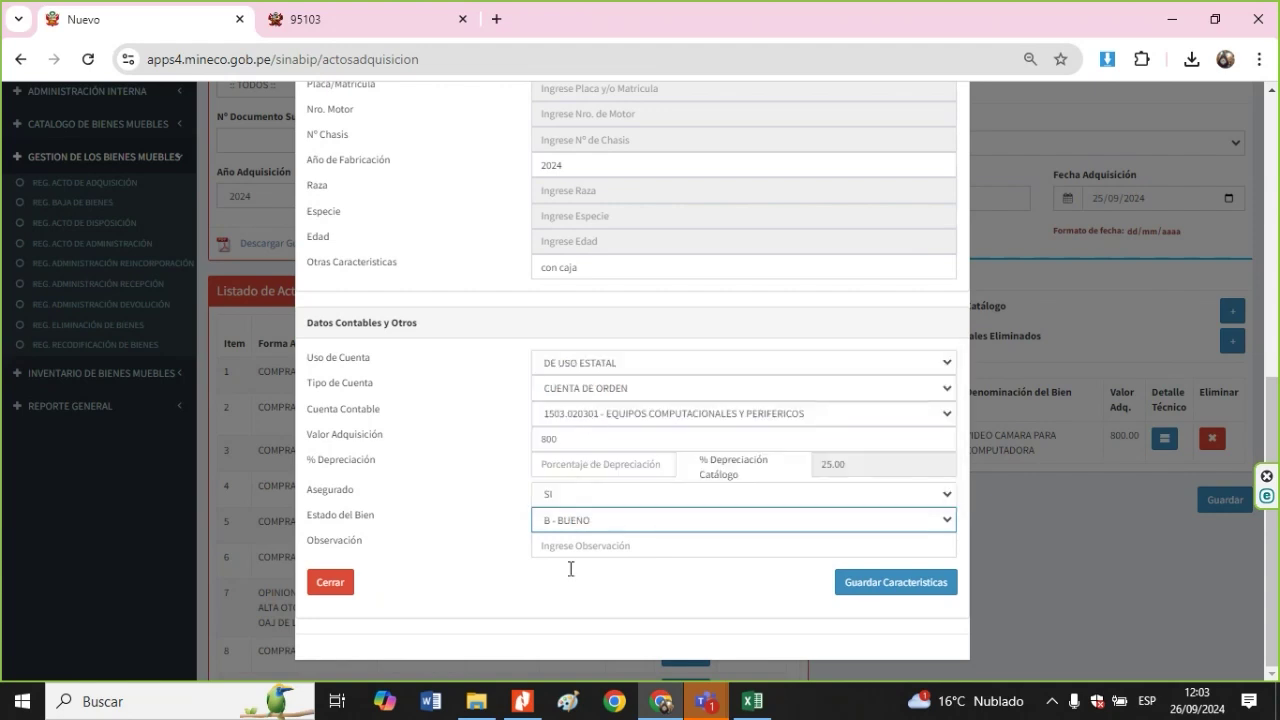
pyautogui.click(594, 545)
pyautogui.write('ddffdf')
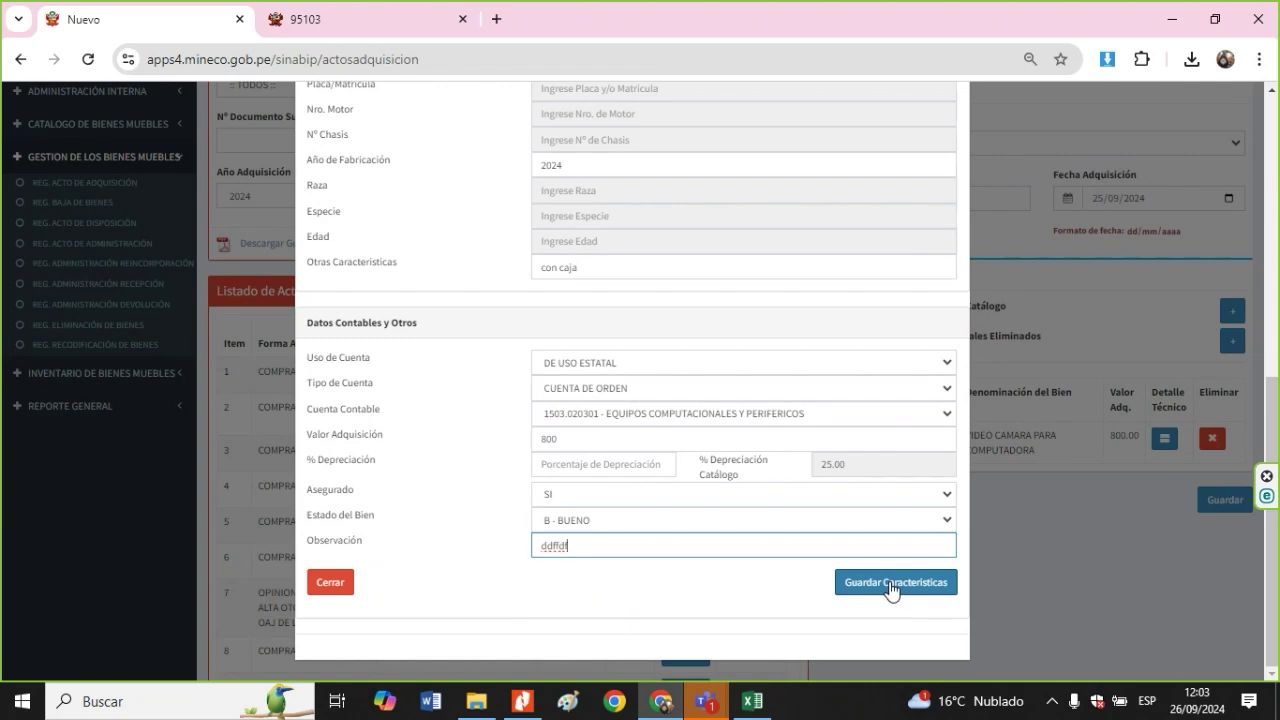
# Browse the accounting account list and keep the account type as CUENTA DE ORDEN.
pyautogui.click(752, 425)
pyautogui.scroll(-10, 830, 365)
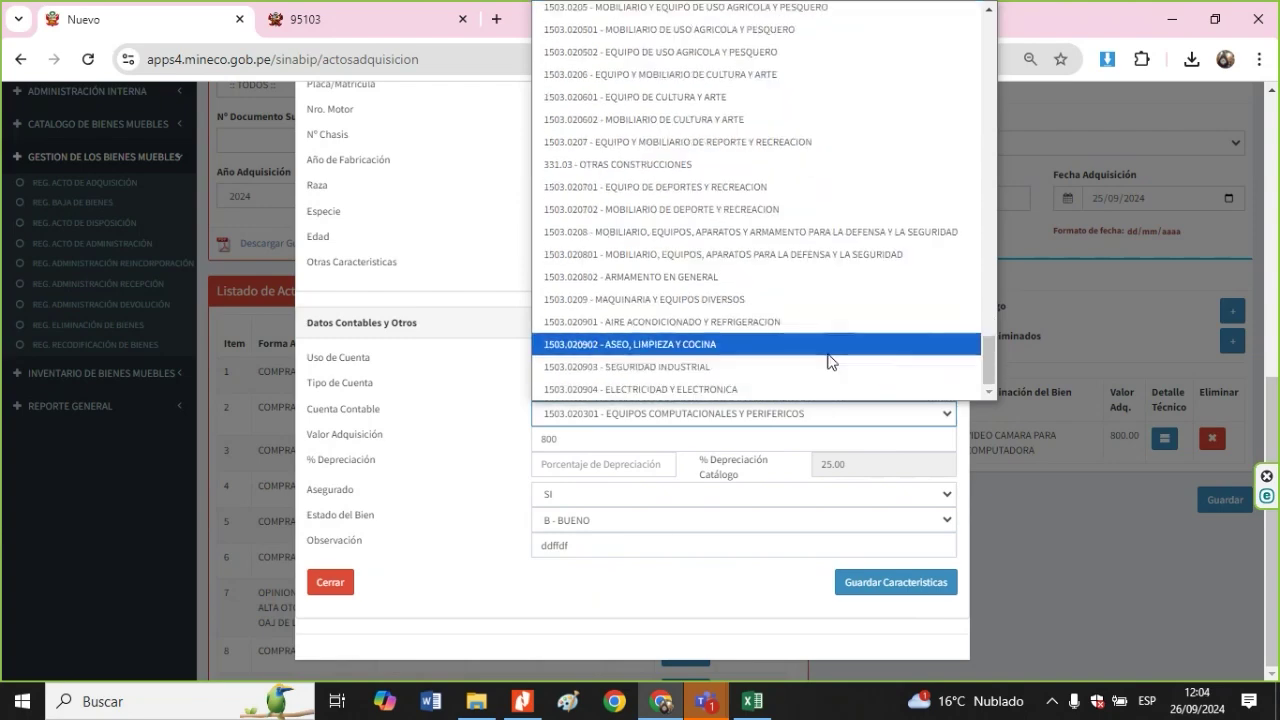
pyautogui.scroll(12, 833, 358)
pyautogui.scroll(15, 838, 356)
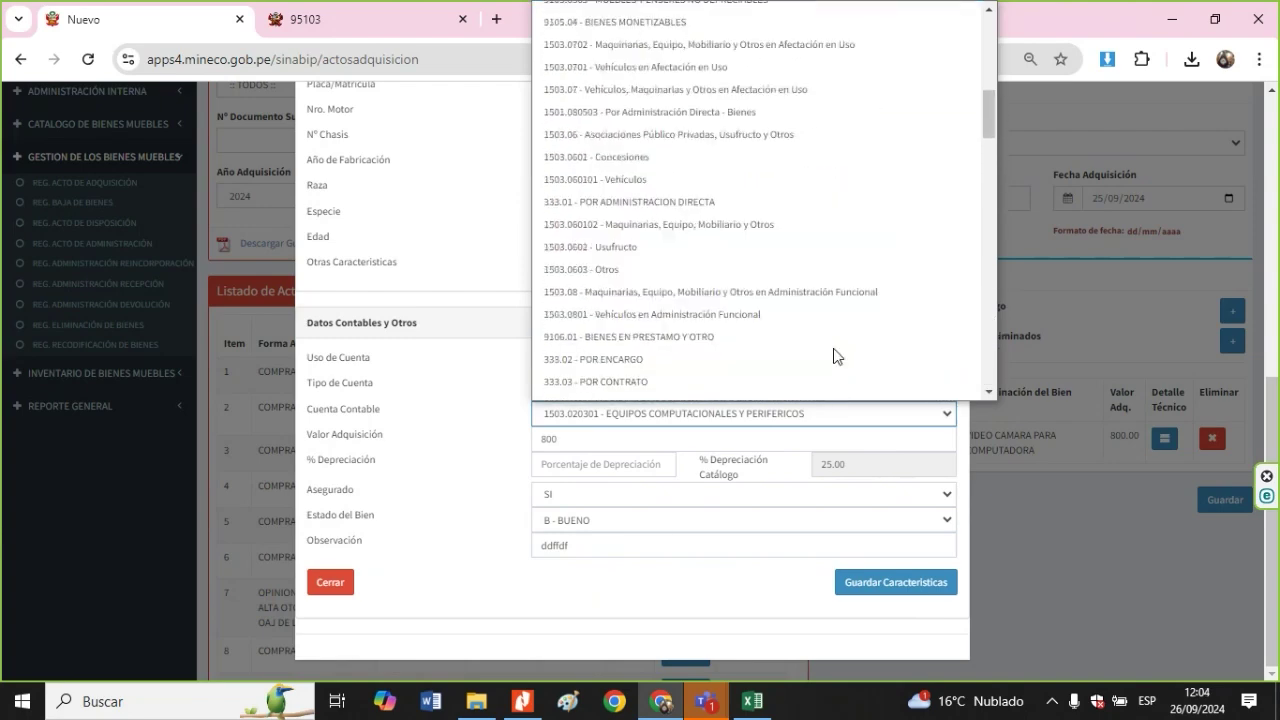
pyautogui.scroll(-8, 838, 356)
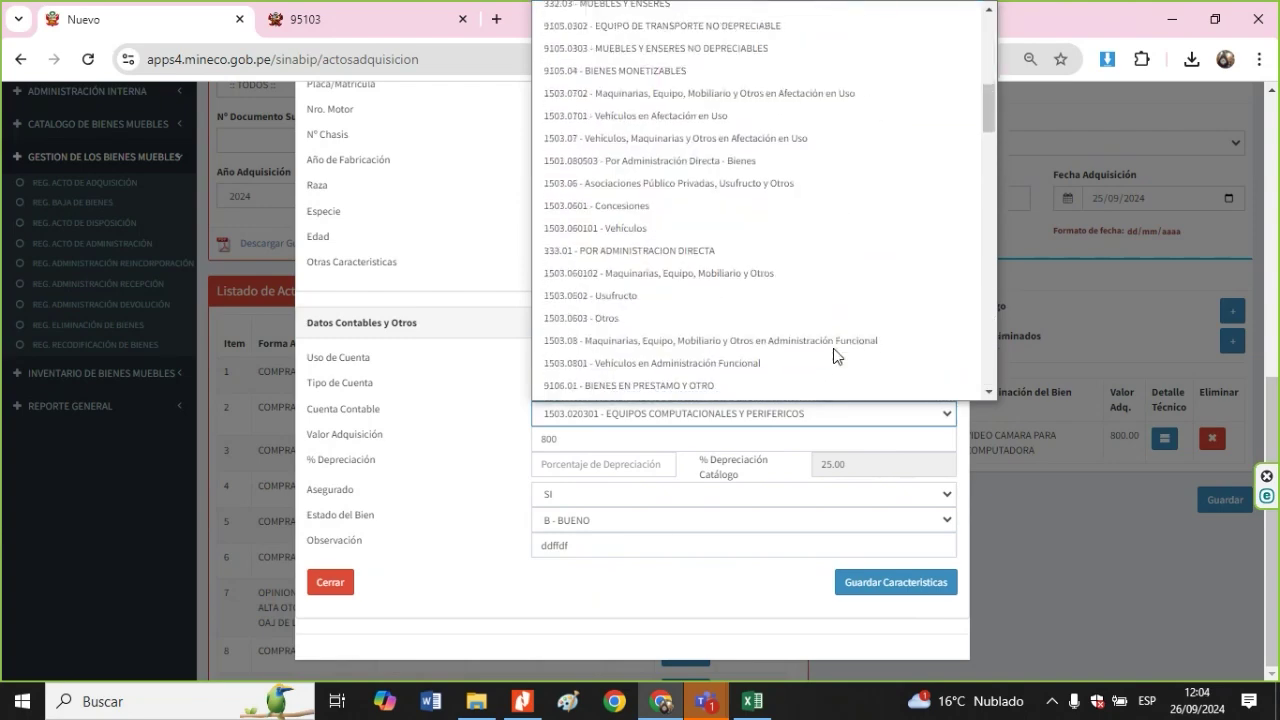
pyautogui.scroll(-8, 834, 346)
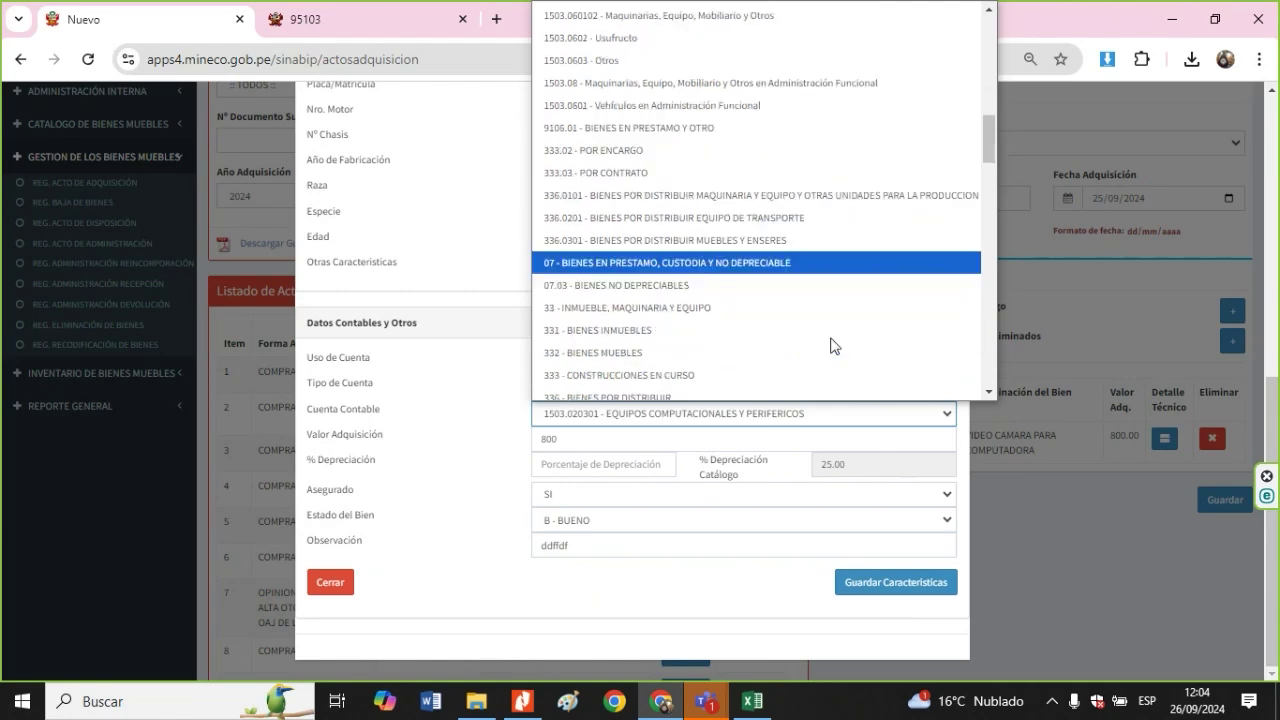
pyautogui.scroll(-10, 830, 340)
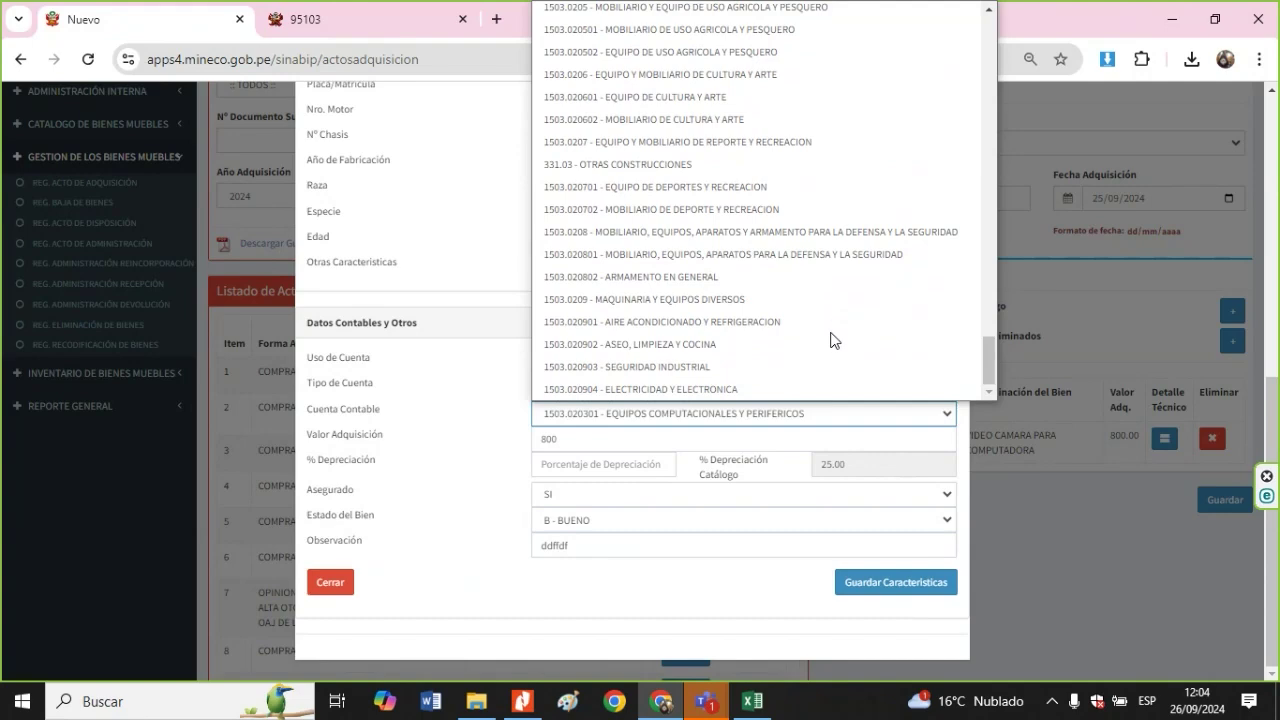
pyautogui.click(698, 526)
pyautogui.click(636, 390)
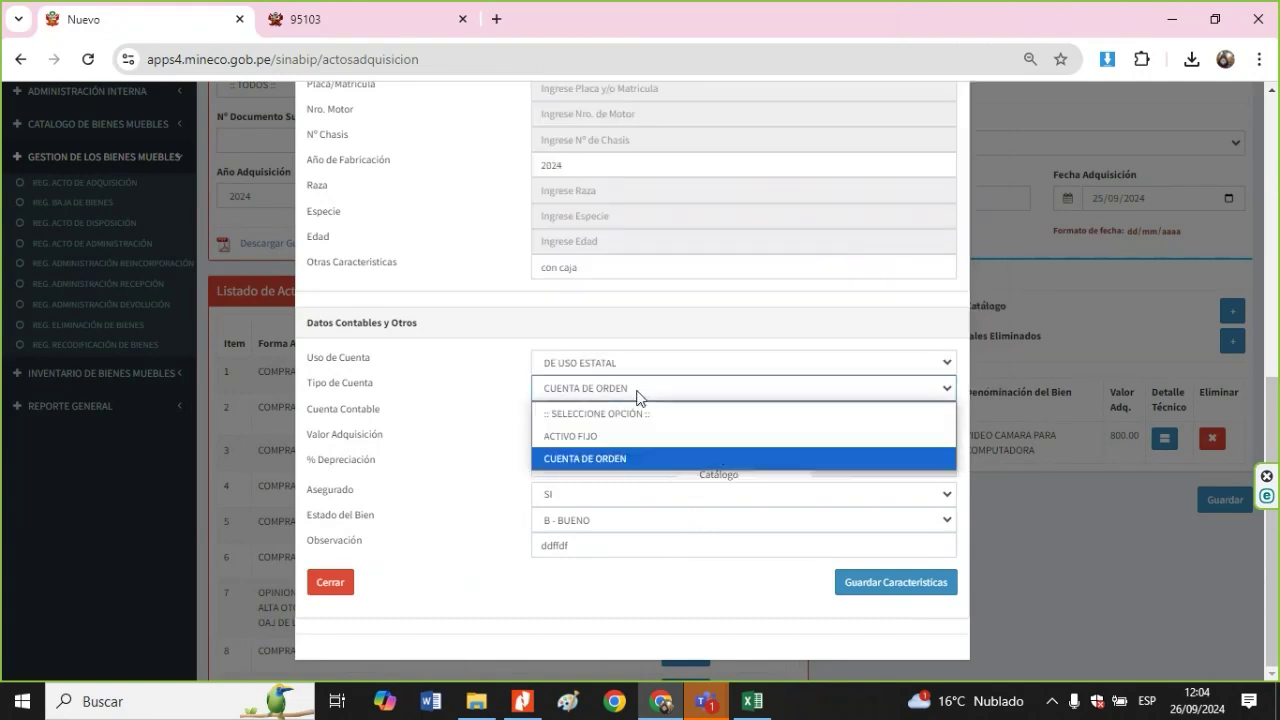
pyautogui.click(613, 457)
# Select account 9105.0301 – Maquinaria y Equipo No Depreciable and save the characteristics.
pyautogui.click(611, 416)
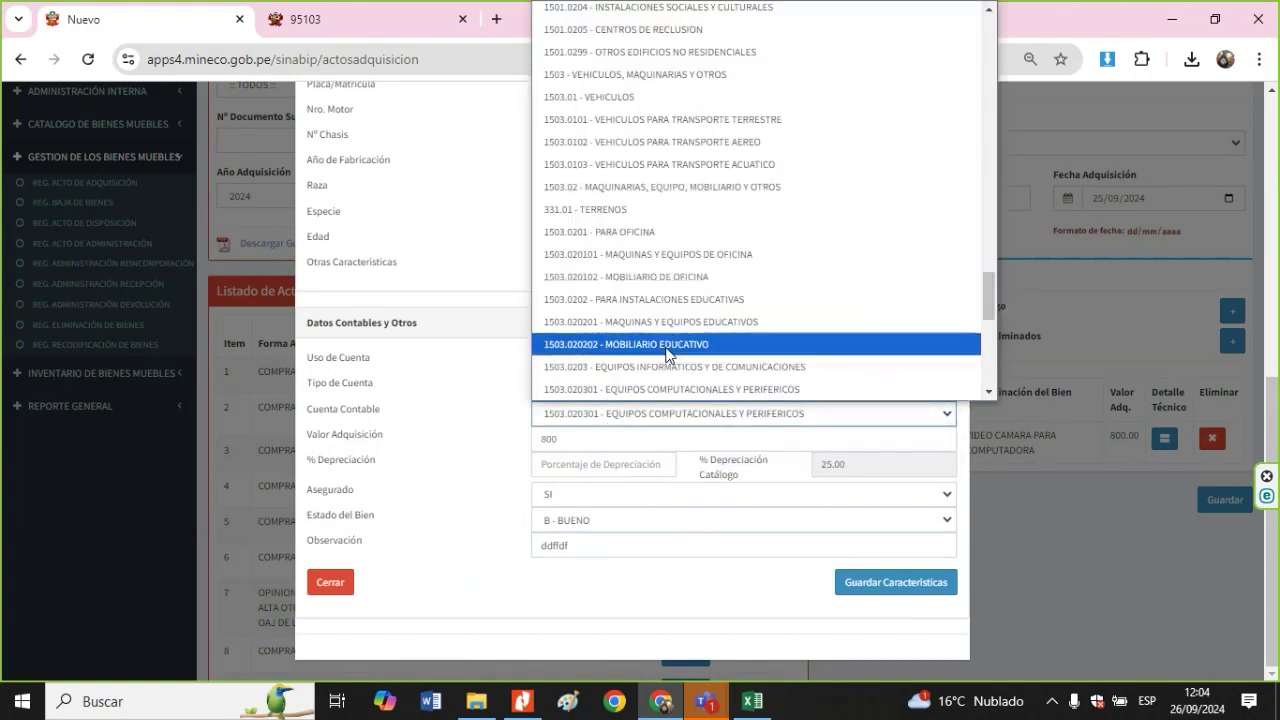
pyautogui.scroll(5, 667, 354)
pyautogui.scroll(5, 667, 354)
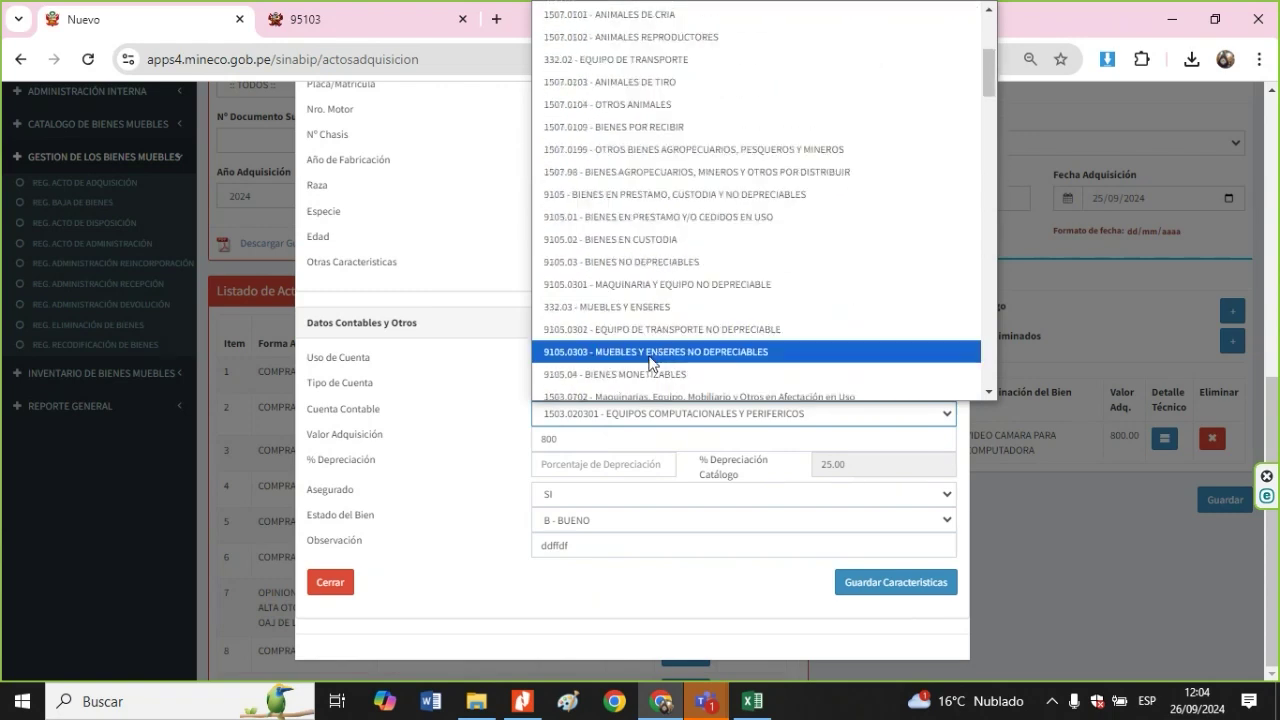
pyautogui.click(664, 289)
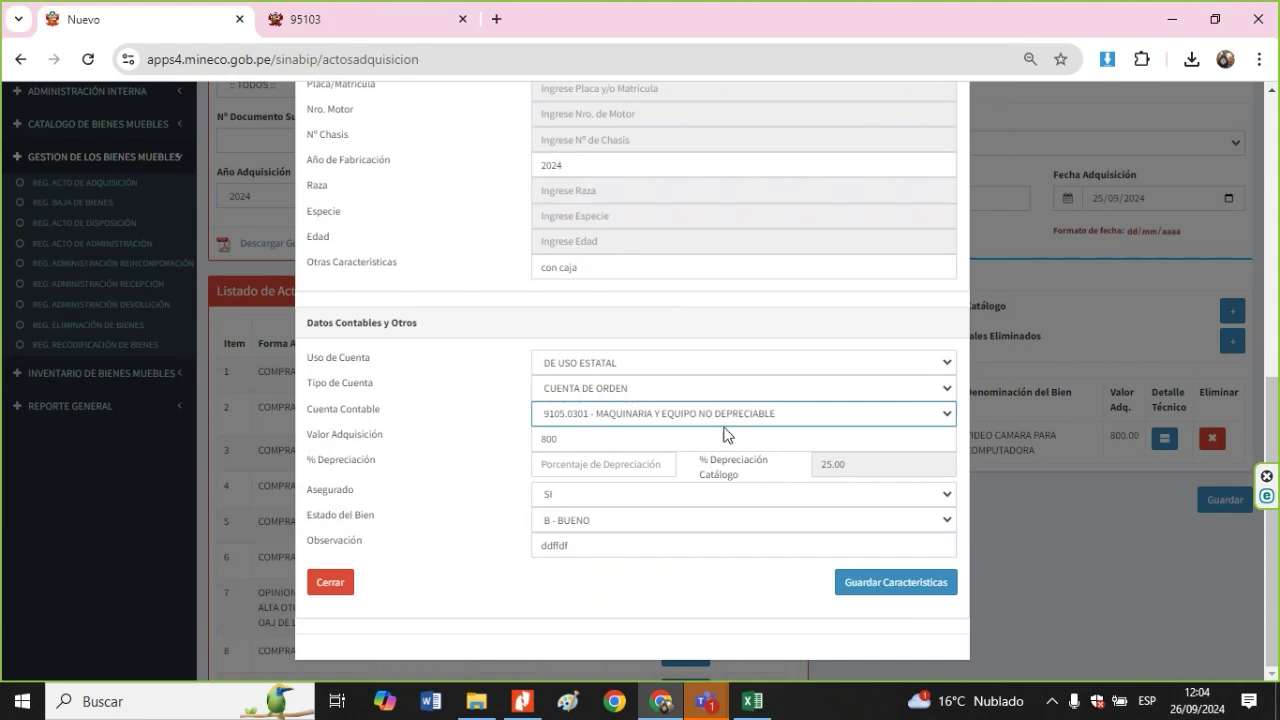
pyautogui.click(872, 587)
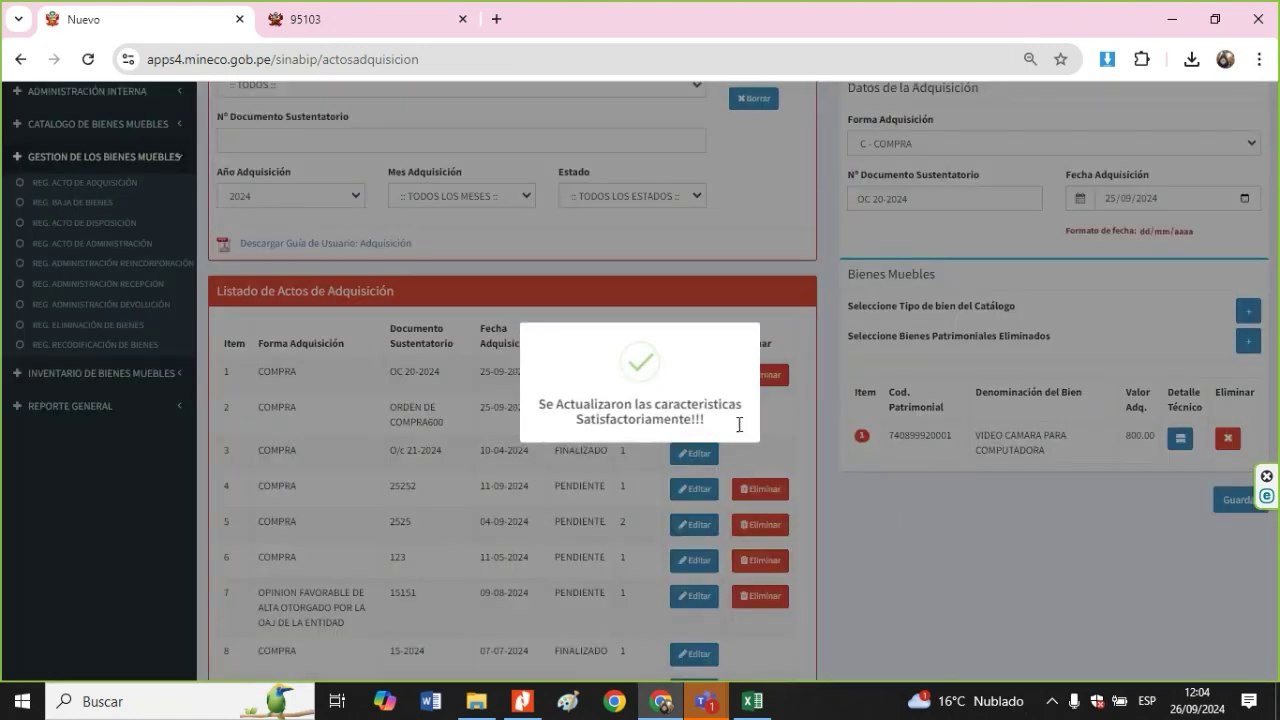
# Permanently save act OC 20-2024, leaving it listed as FINALIZADO with 1 good.
pyautogui.scroll(2, 783, 450)
pyautogui.scroll(-3, 1000, 440)
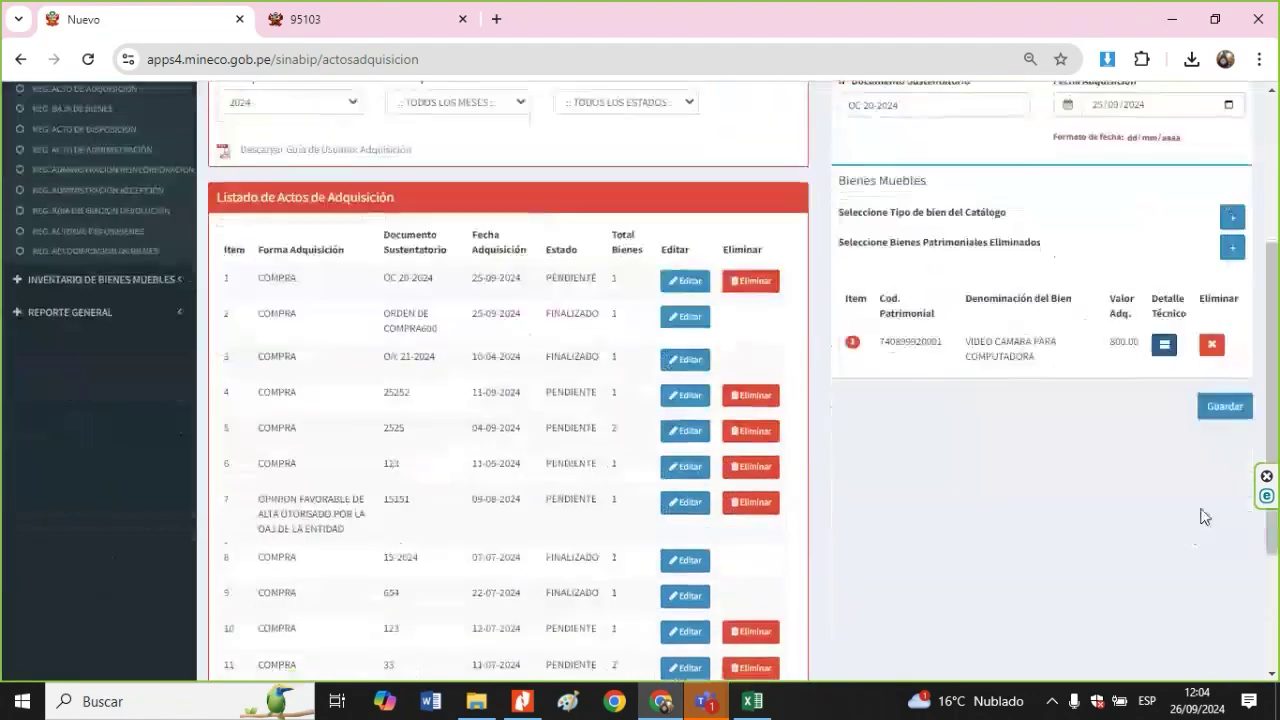
pyautogui.click(1228, 410)
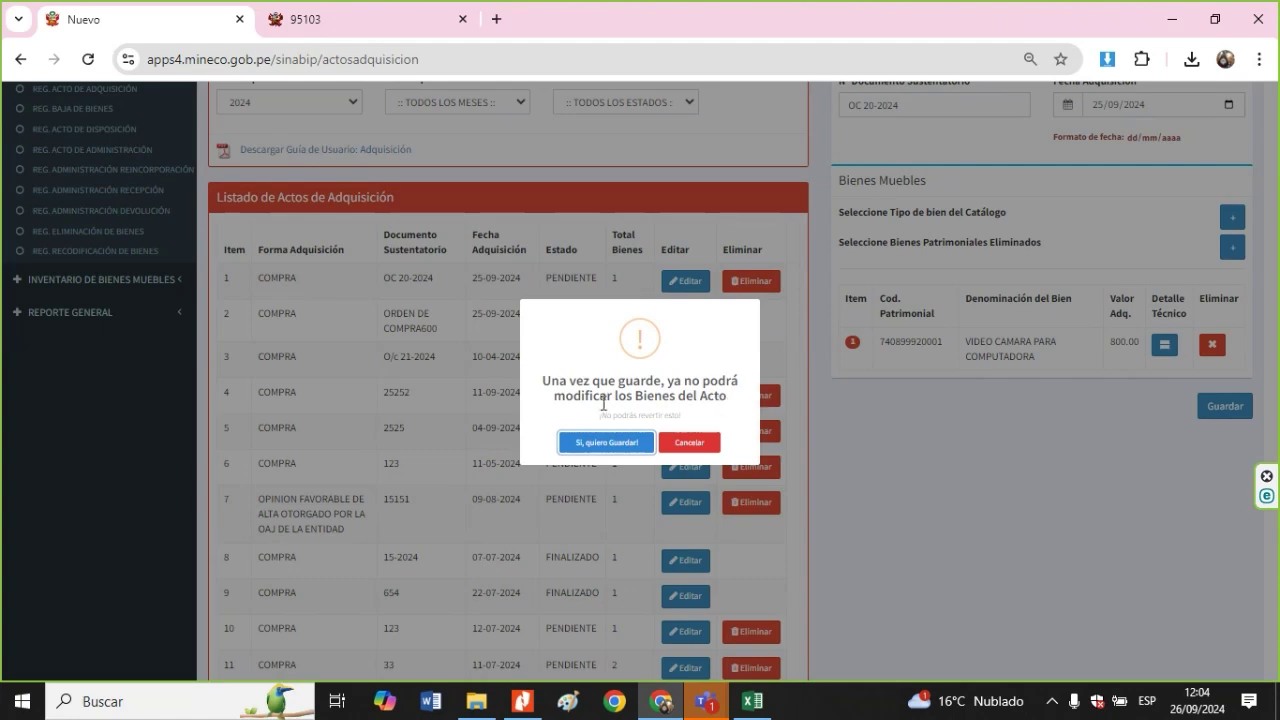
pyautogui.click(612, 442)
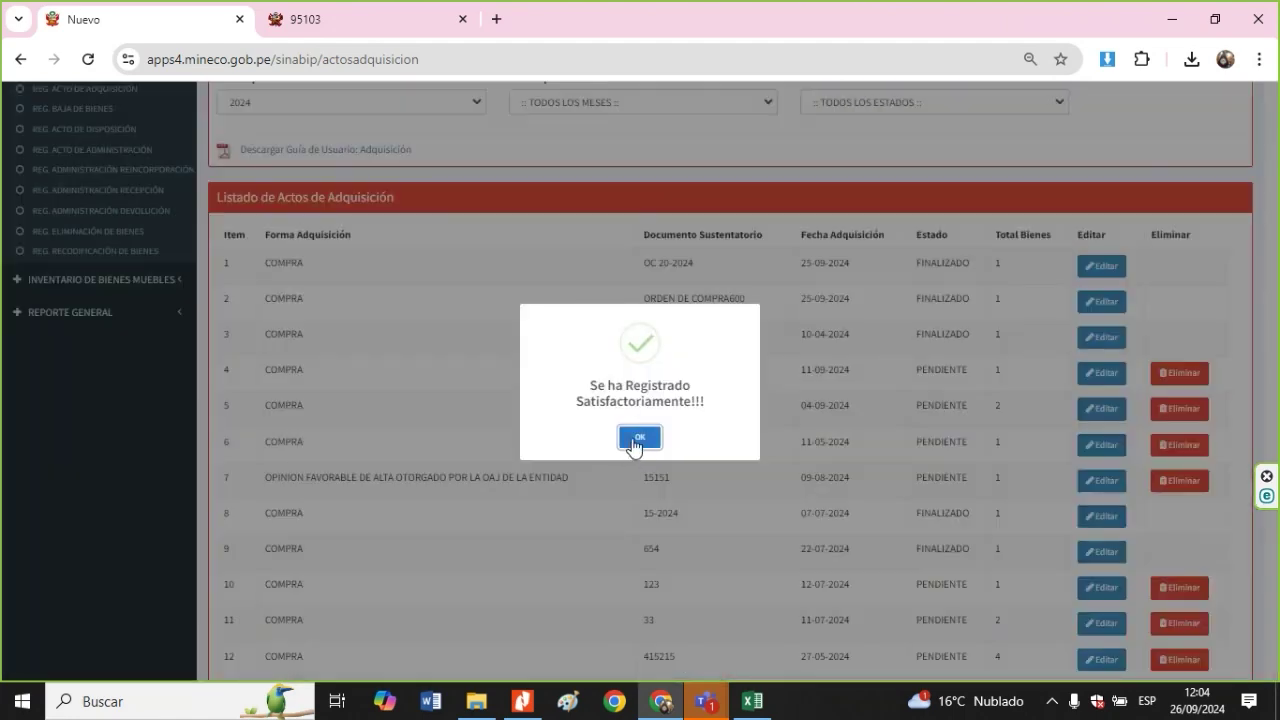
pyautogui.click(638, 438)
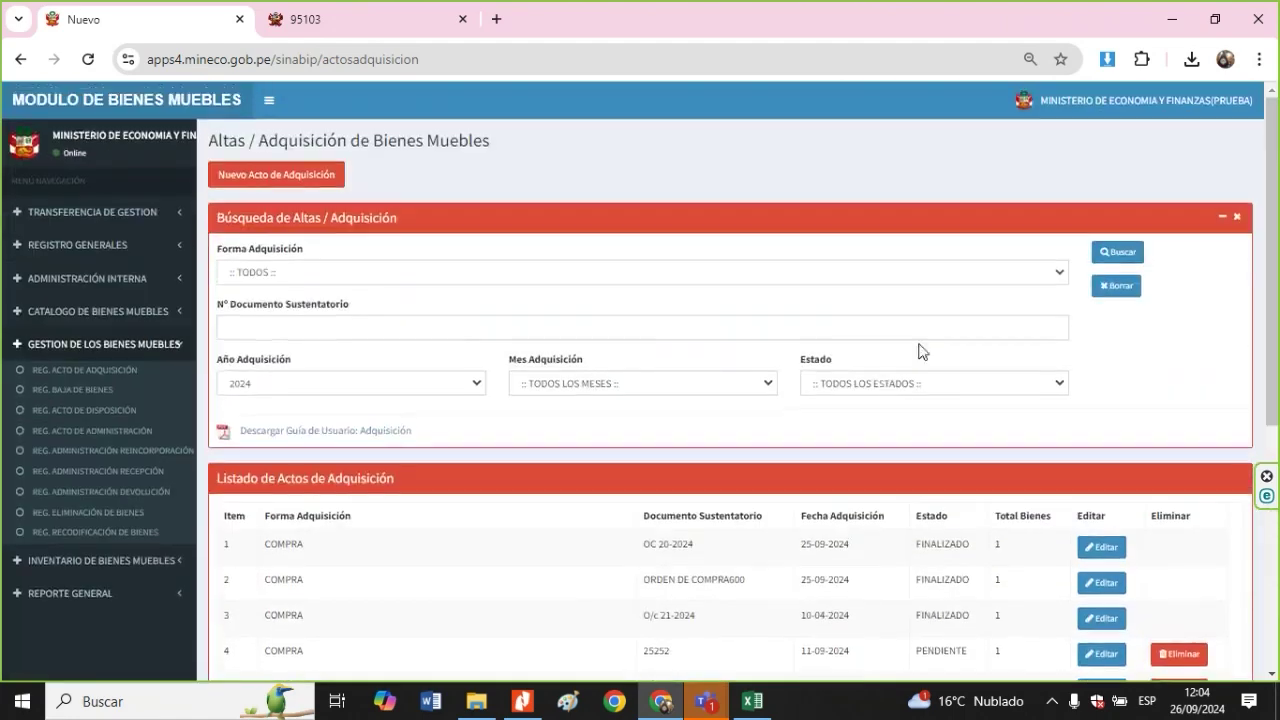
pyautogui.scroll(-2, 600, 420)
pyautogui.scroll(2, 620, 432)
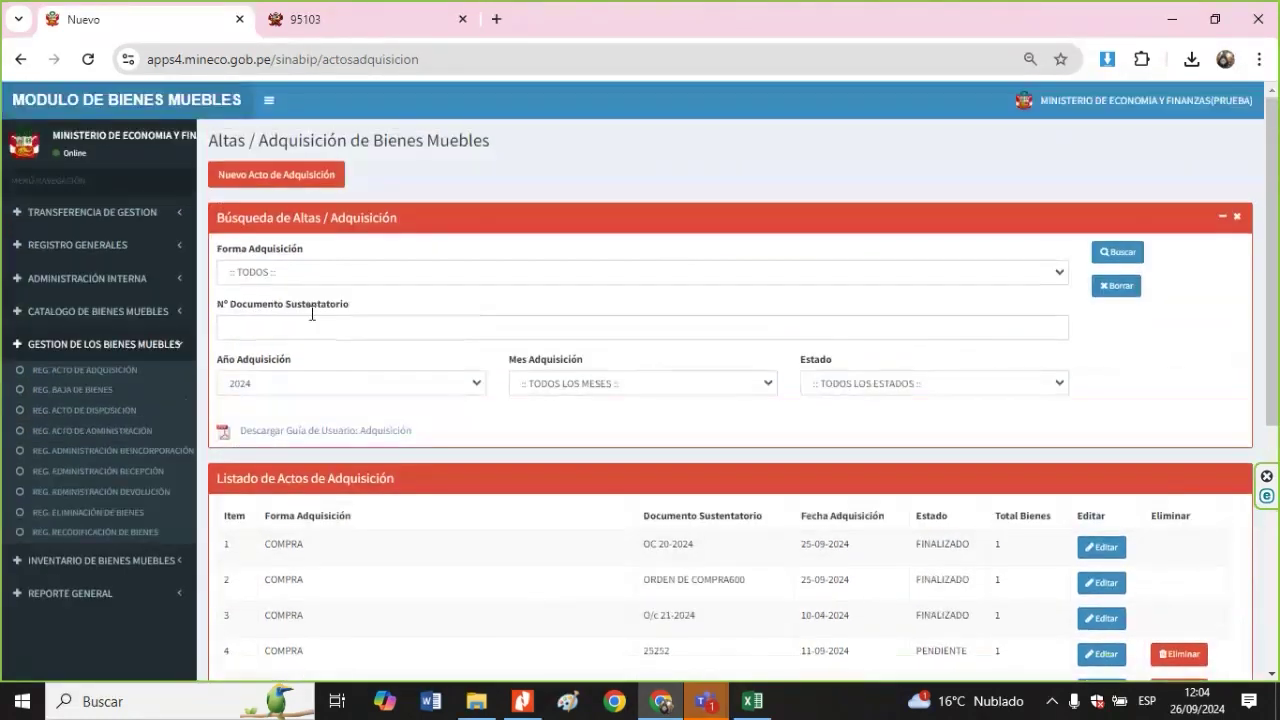
# Start a new bulk acquisition act and open the ESTRUCTURA_FORMATO_ADQUISICION_ALTA_BIENES.pdf structure guide.
pyautogui.click(330, 178)
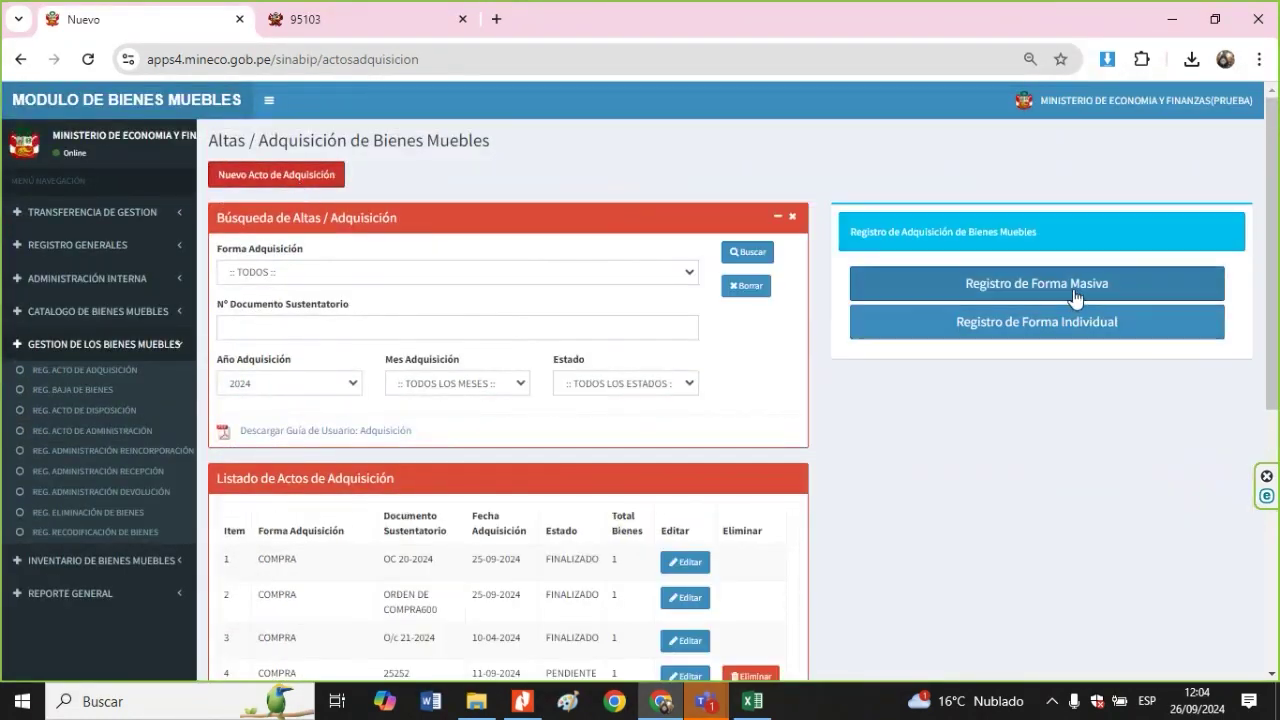
pyautogui.click(1068, 294)
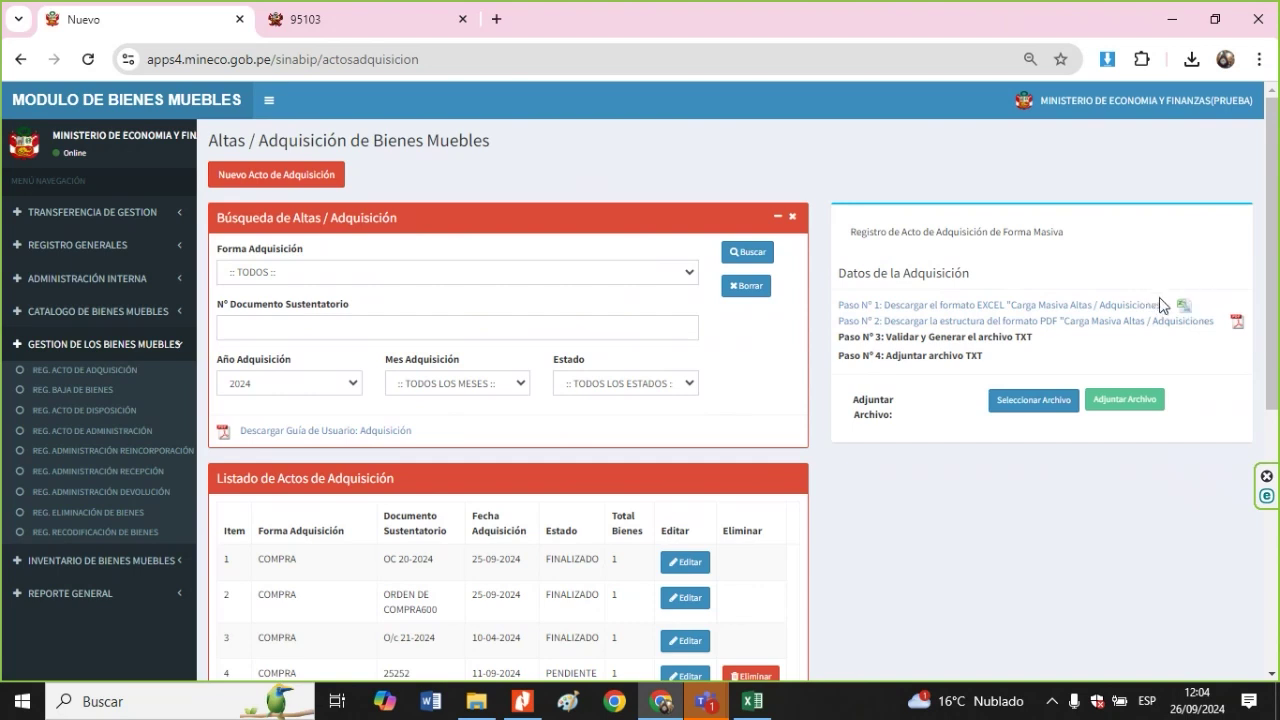
pyautogui.click(1234, 325)
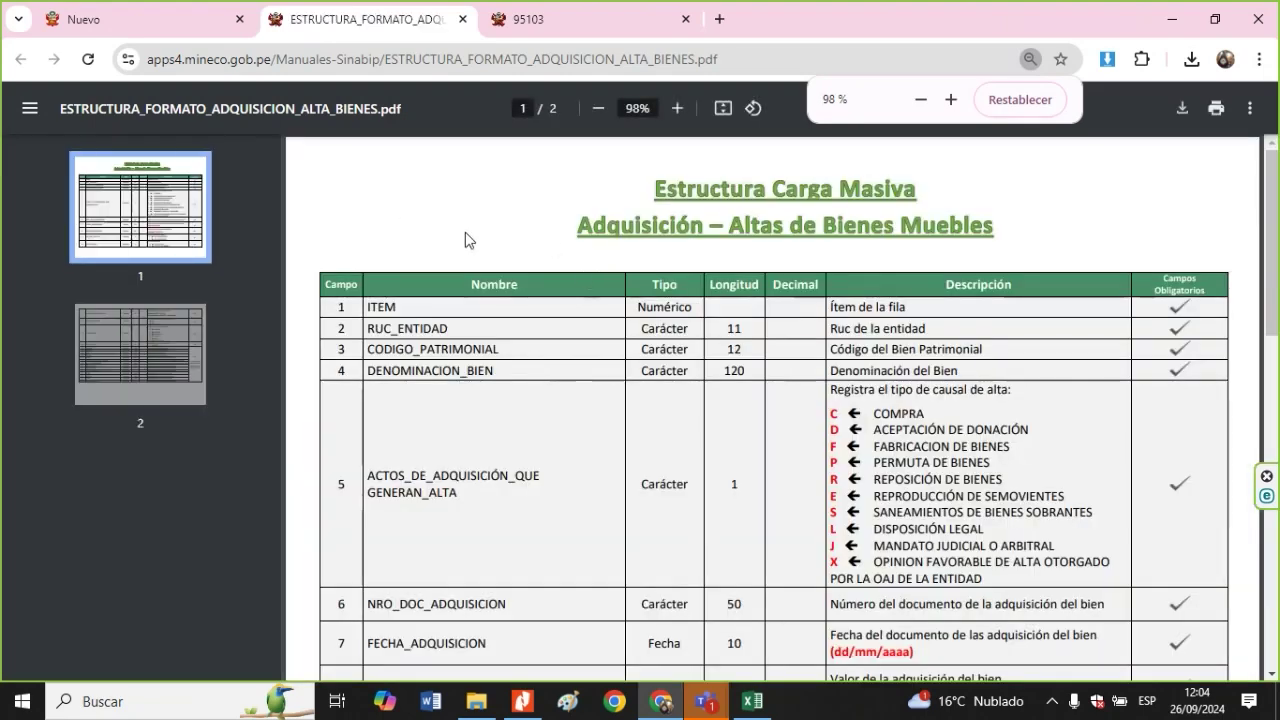
# Read the first page of the Carga Masiva structure table, highlighting the COMPRA code line.
pyautogui.scroll(-1, 799, 316)
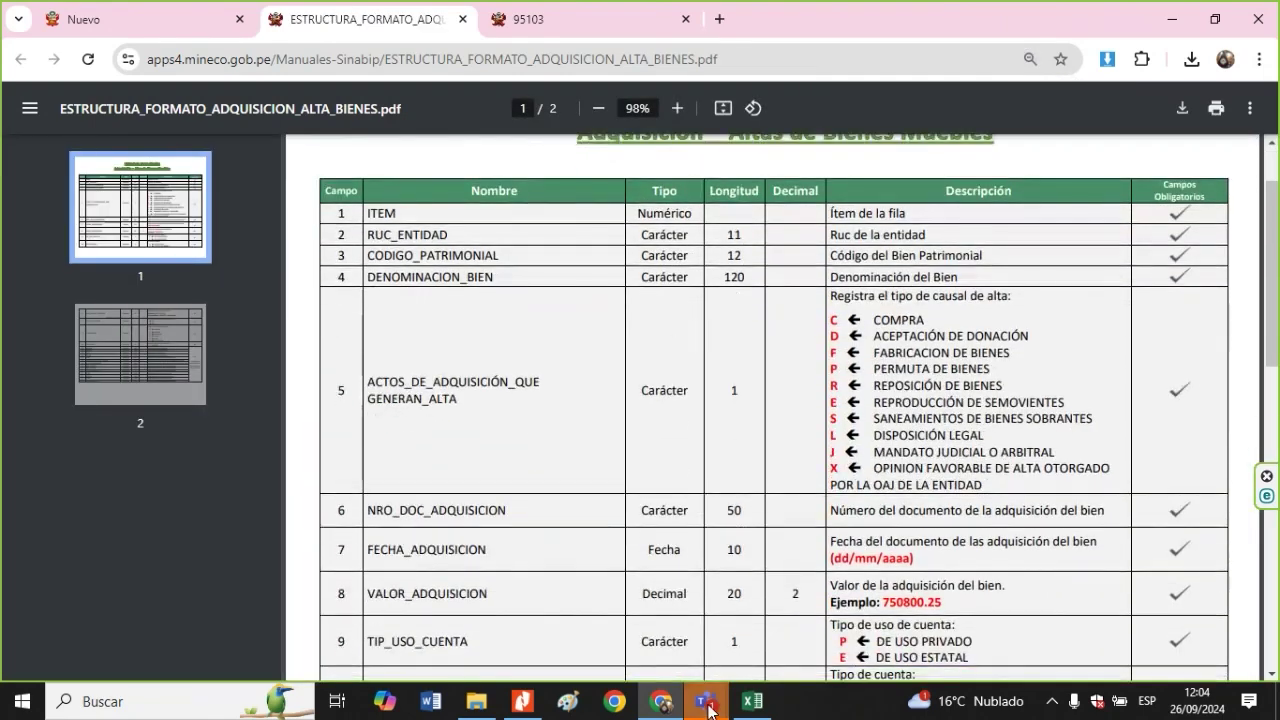
pyautogui.scroll(-1, 749, 466)
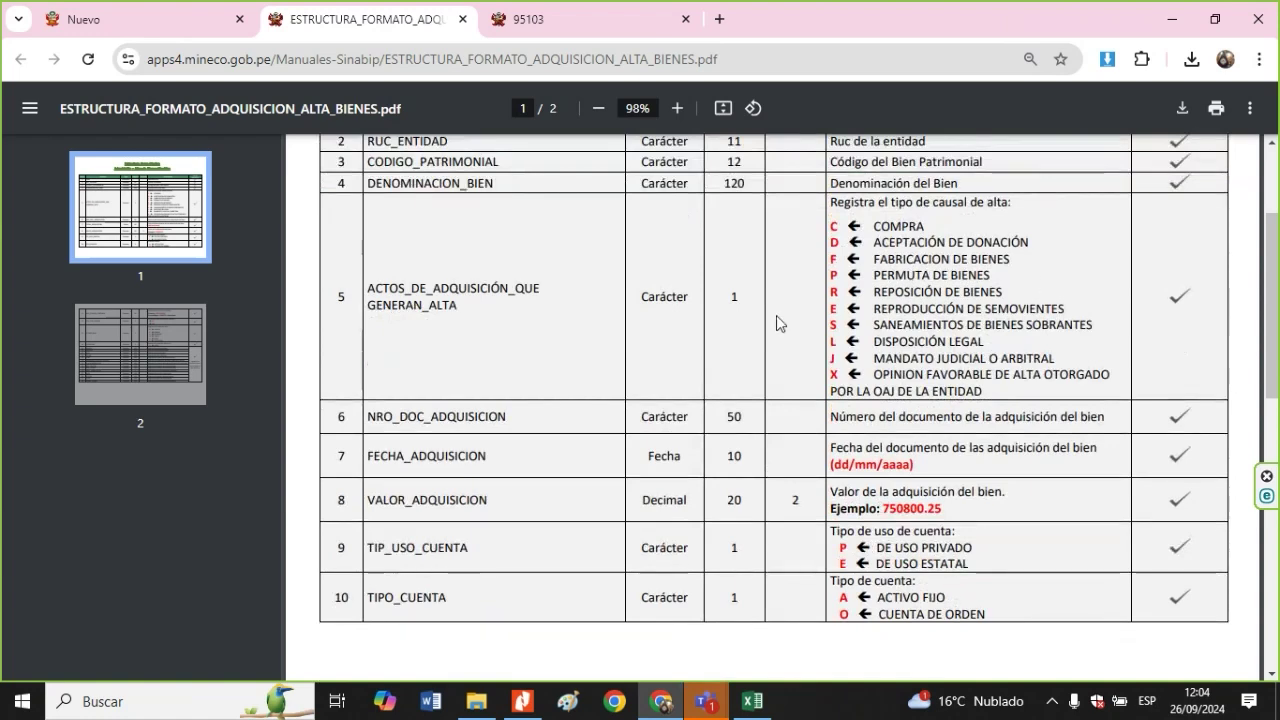
pyautogui.scroll(1, 480, 300)
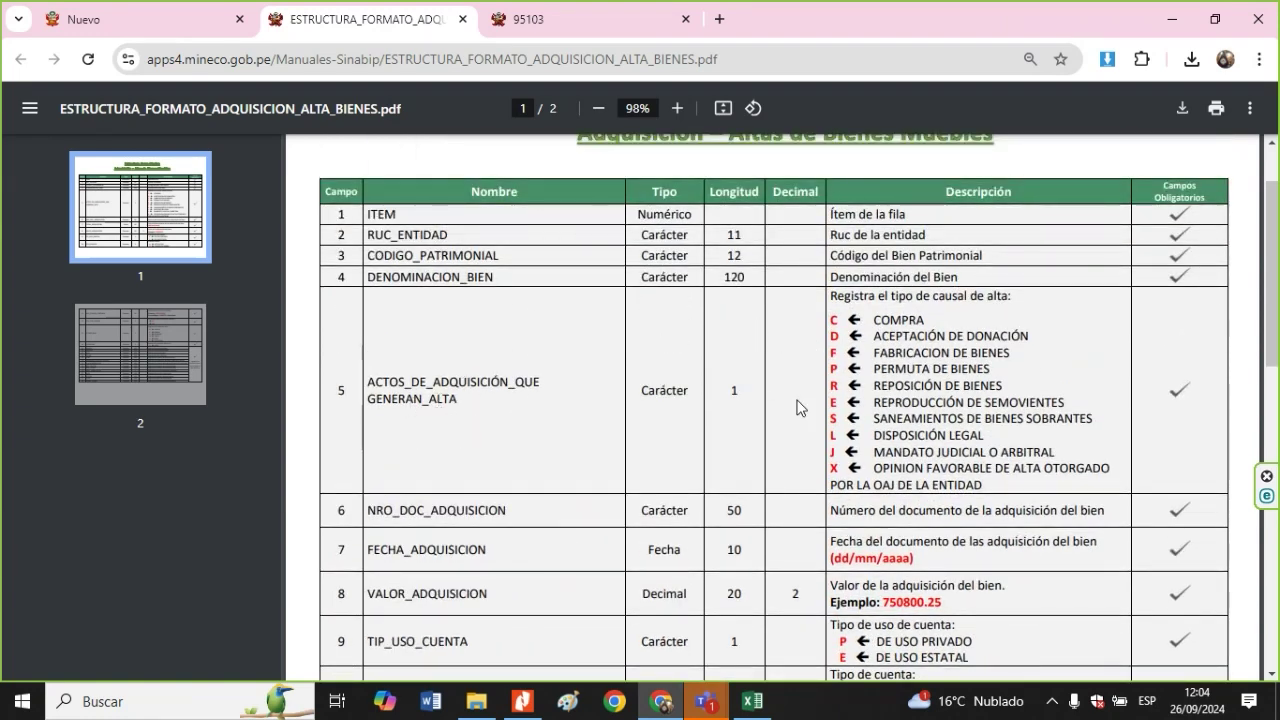
pyautogui.moveTo(876, 320); pyautogui.dragTo(936, 327)
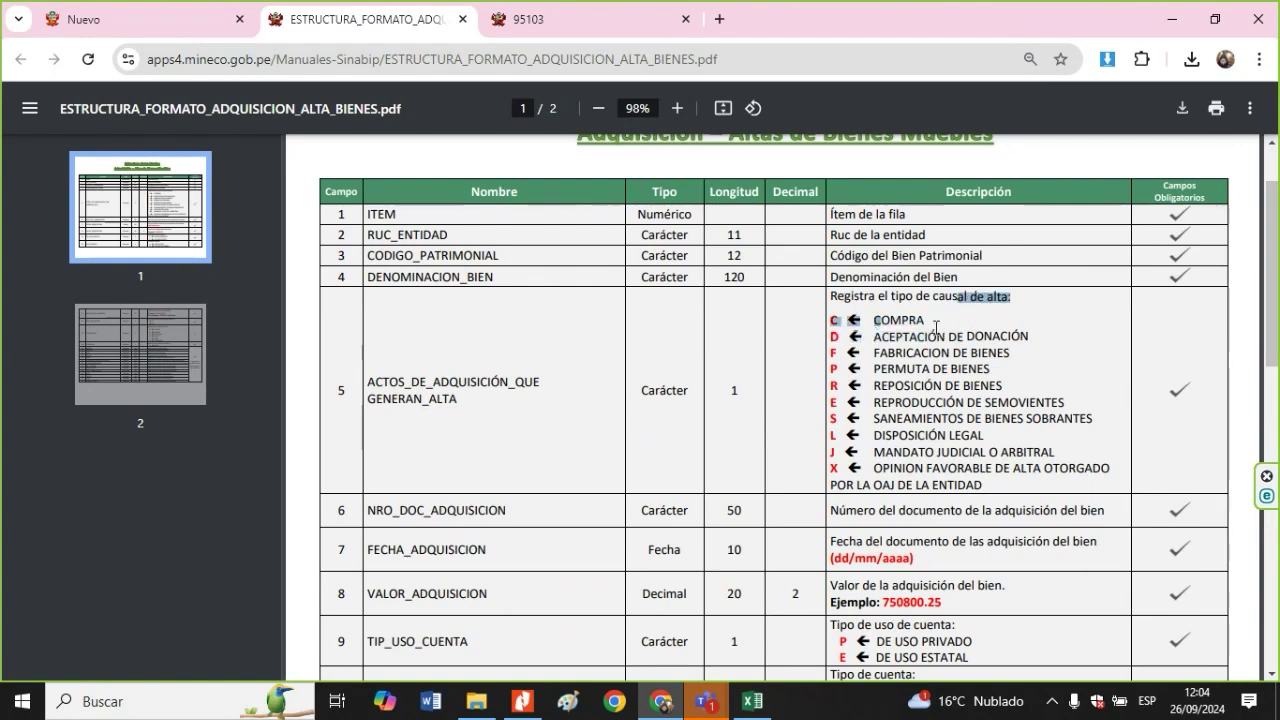
pyautogui.click(843, 326)
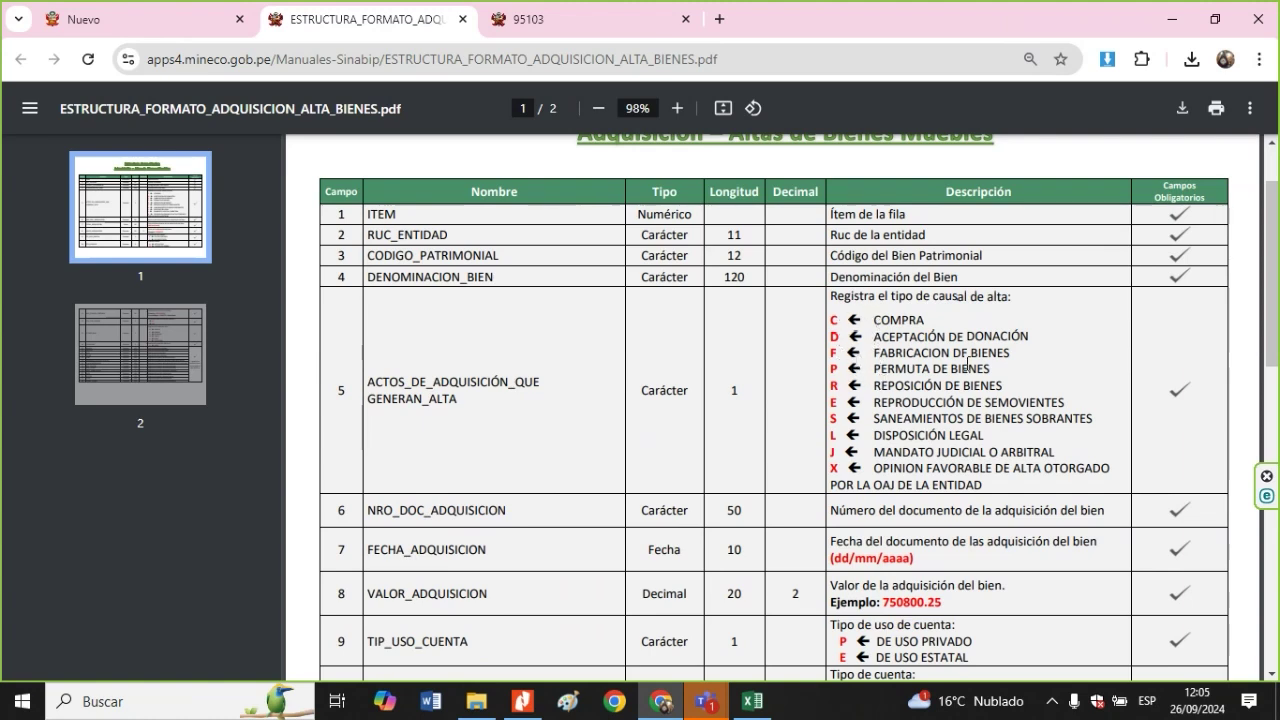
# Scroll through the rest of the acquisition structure guide, then close the PDF.
pyautogui.scroll(-3, 877, 402)
pyautogui.scroll(-1, 852, 359)
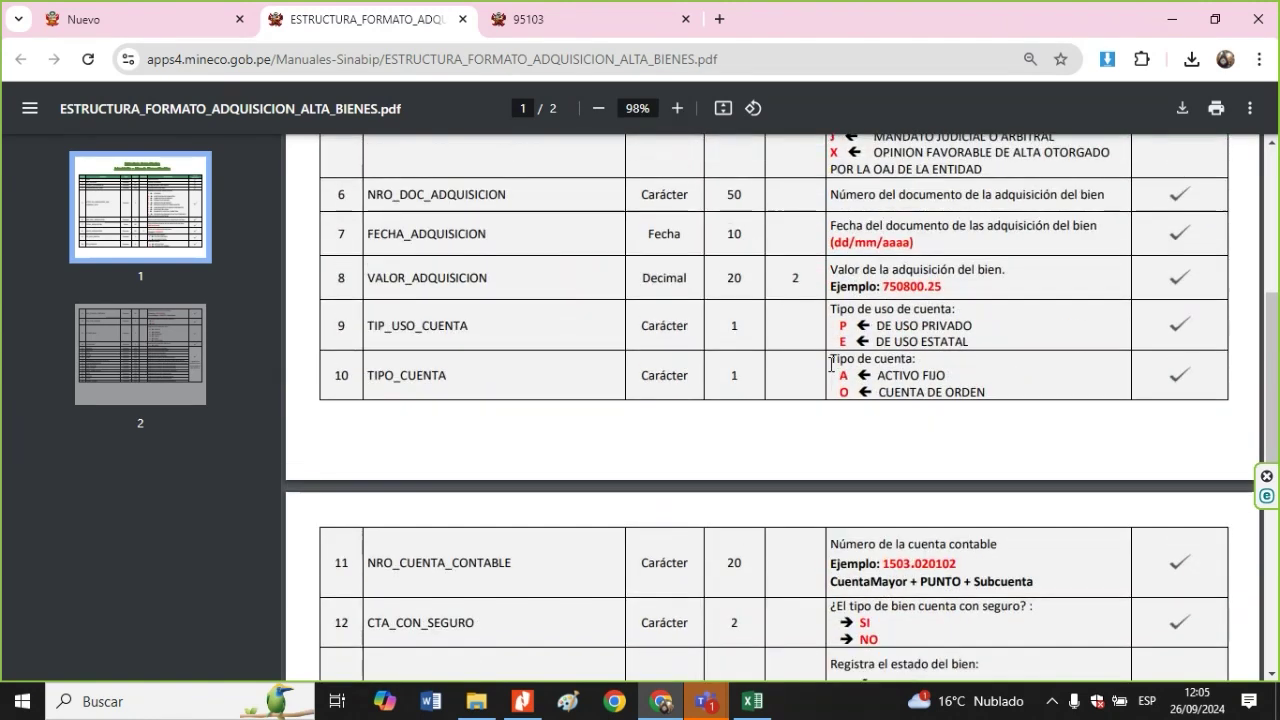
pyautogui.scroll(4, 852, 359)
pyautogui.scroll(-2, 852, 359)
pyautogui.scroll(-2, 852, 359)
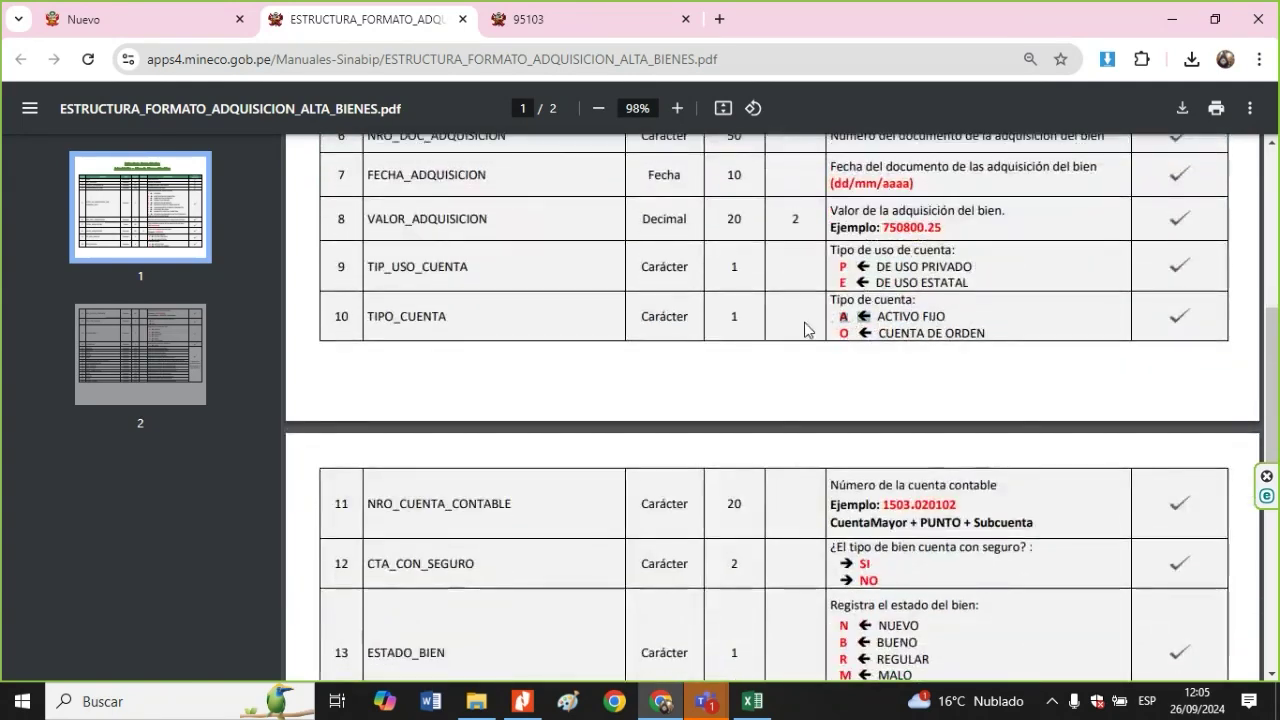
pyautogui.scroll(-2, 822, 332)
pyautogui.scroll(-3, 822, 332)
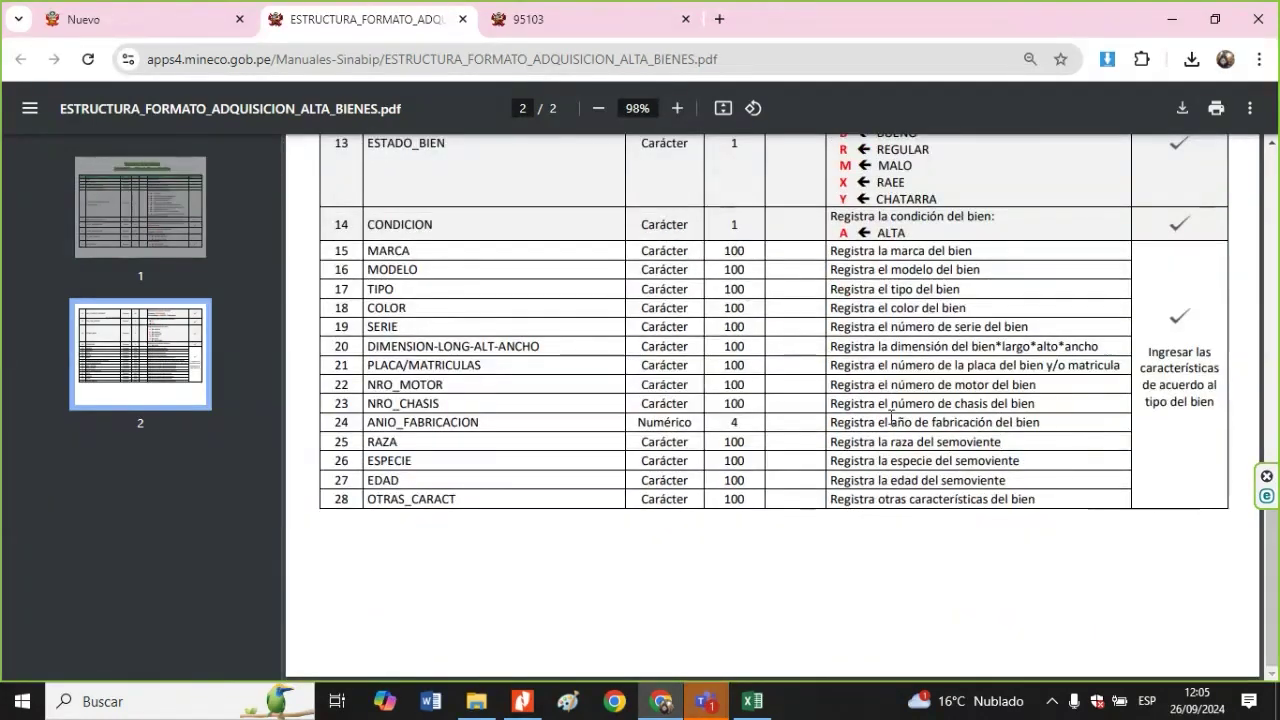
pyautogui.scroll(10, 1213, 397)
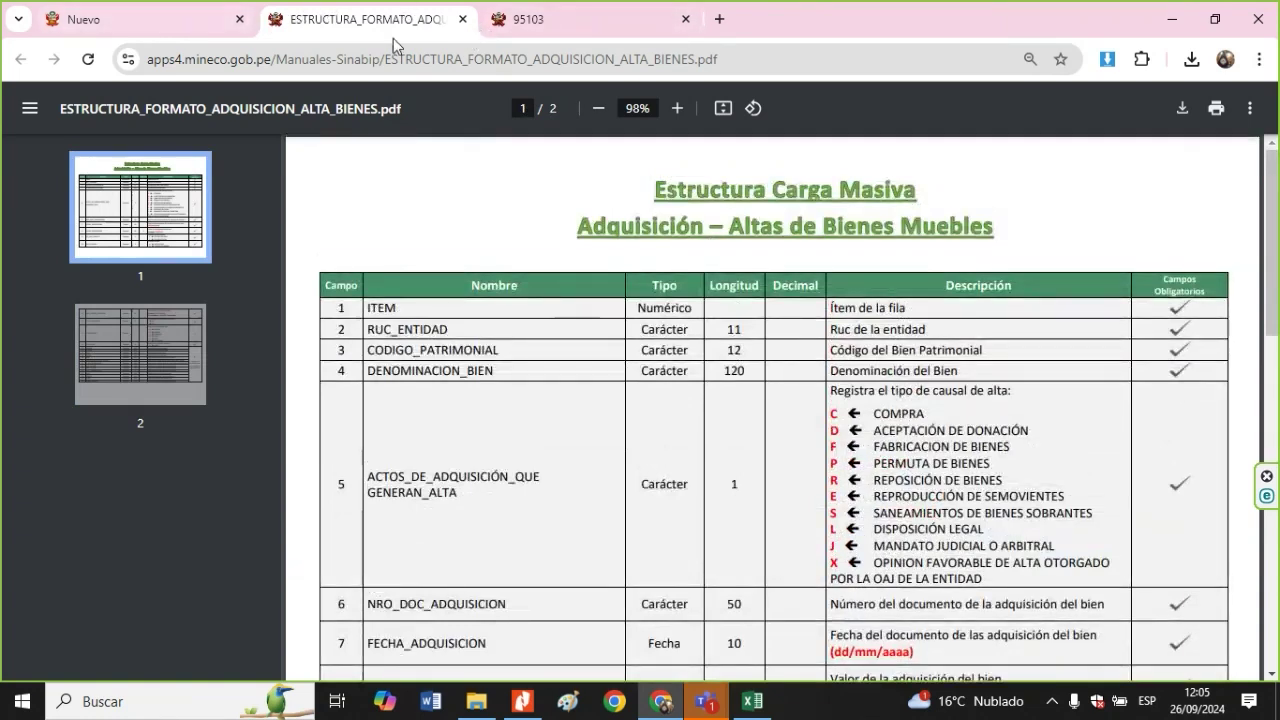
pyautogui.click(462, 19)
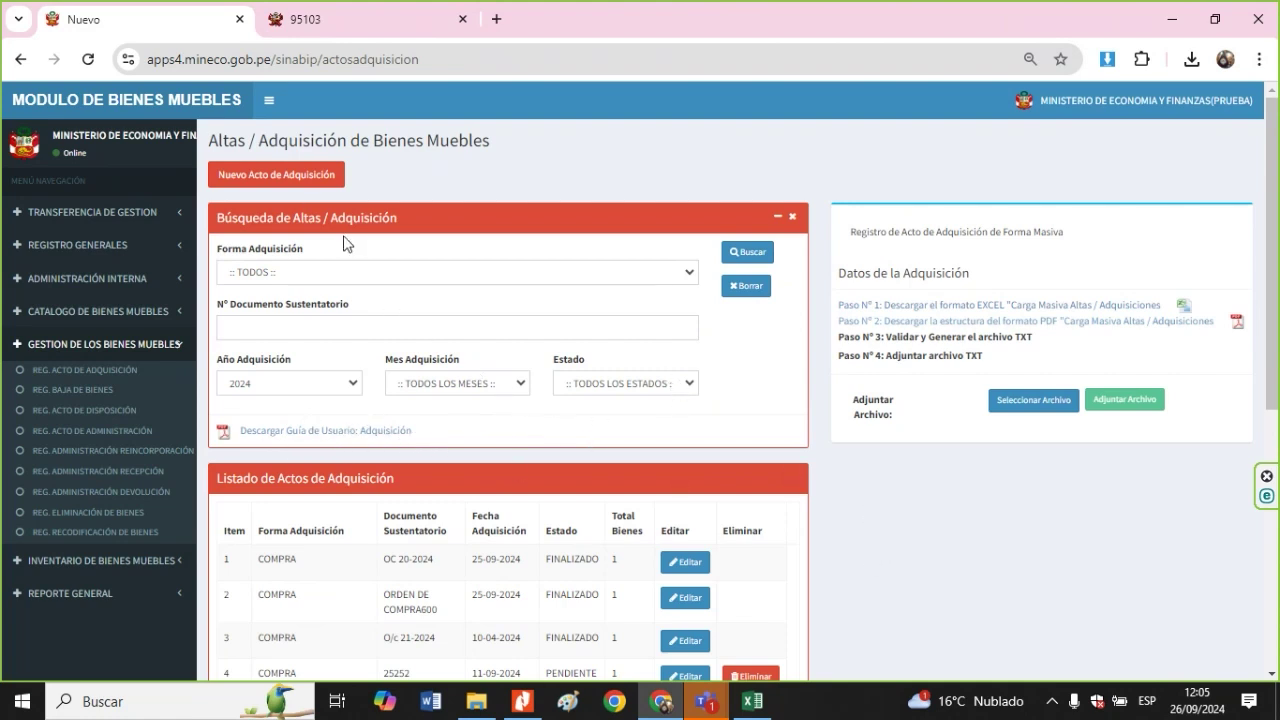
# Open the finalized acquisition act OC 20-2024 for consultation.
pyautogui.scroll(-2, 345, 243)
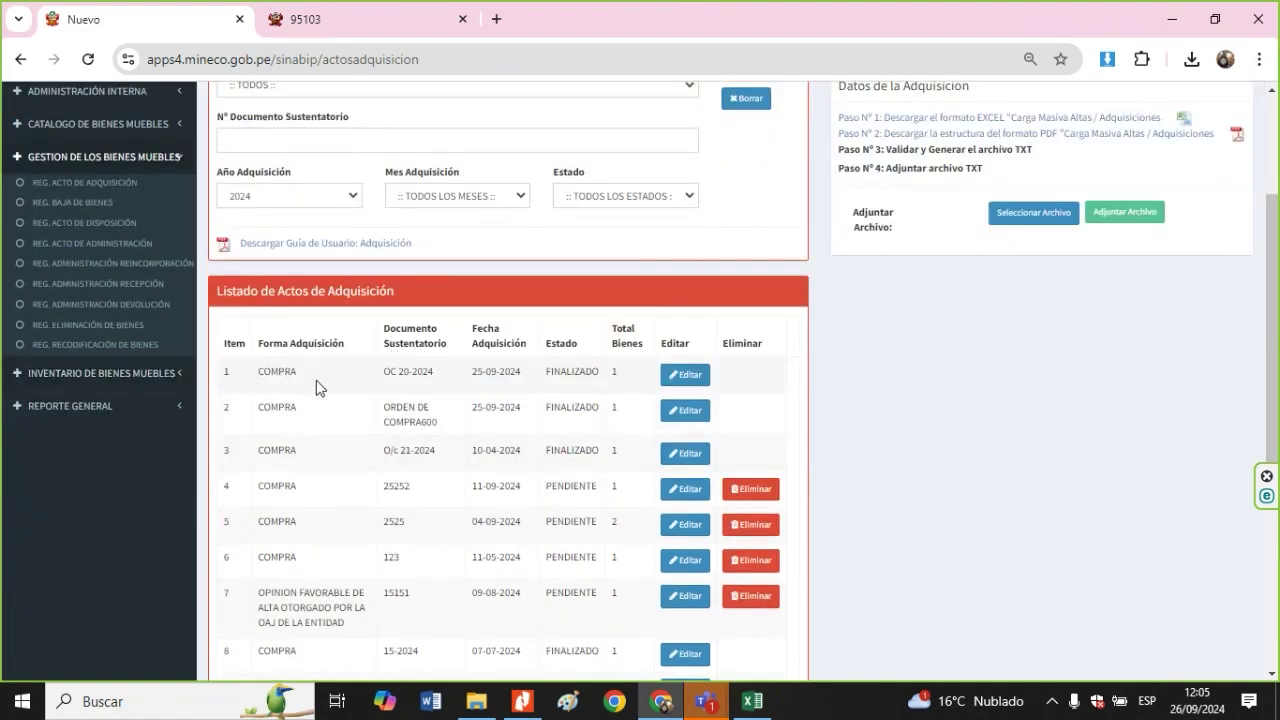
pyautogui.moveTo(383, 371); pyautogui.dragTo(418, 371)
pyautogui.click(686, 375)
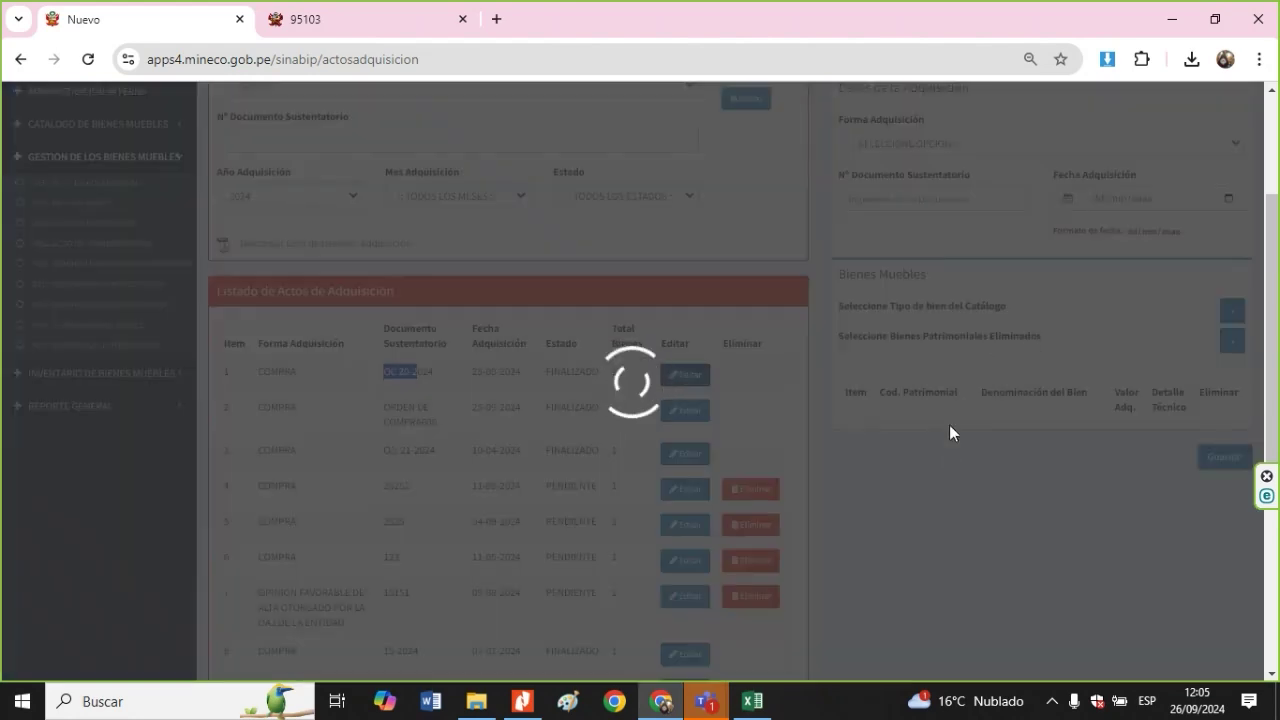
pyautogui.scroll(1, 715, 493)
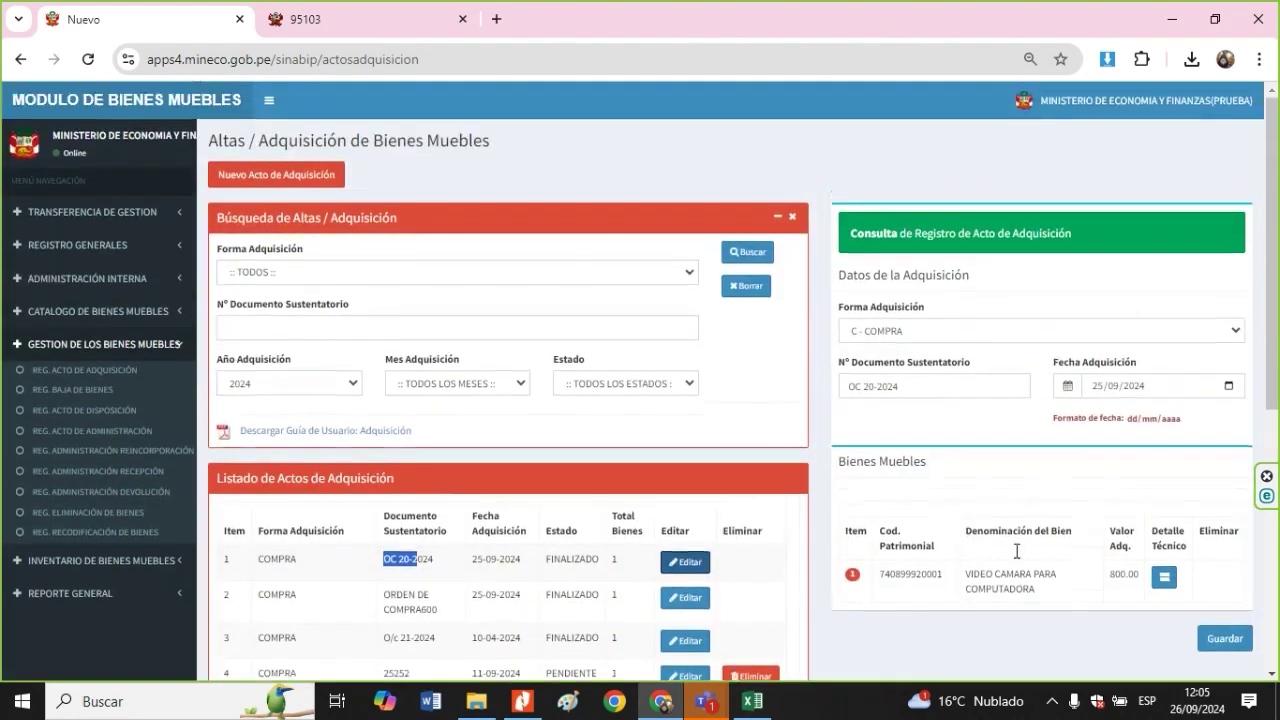
# Review the 800.00 video camera's technical details down to Datos Contables, then close the window.
pyautogui.click(1163, 578)
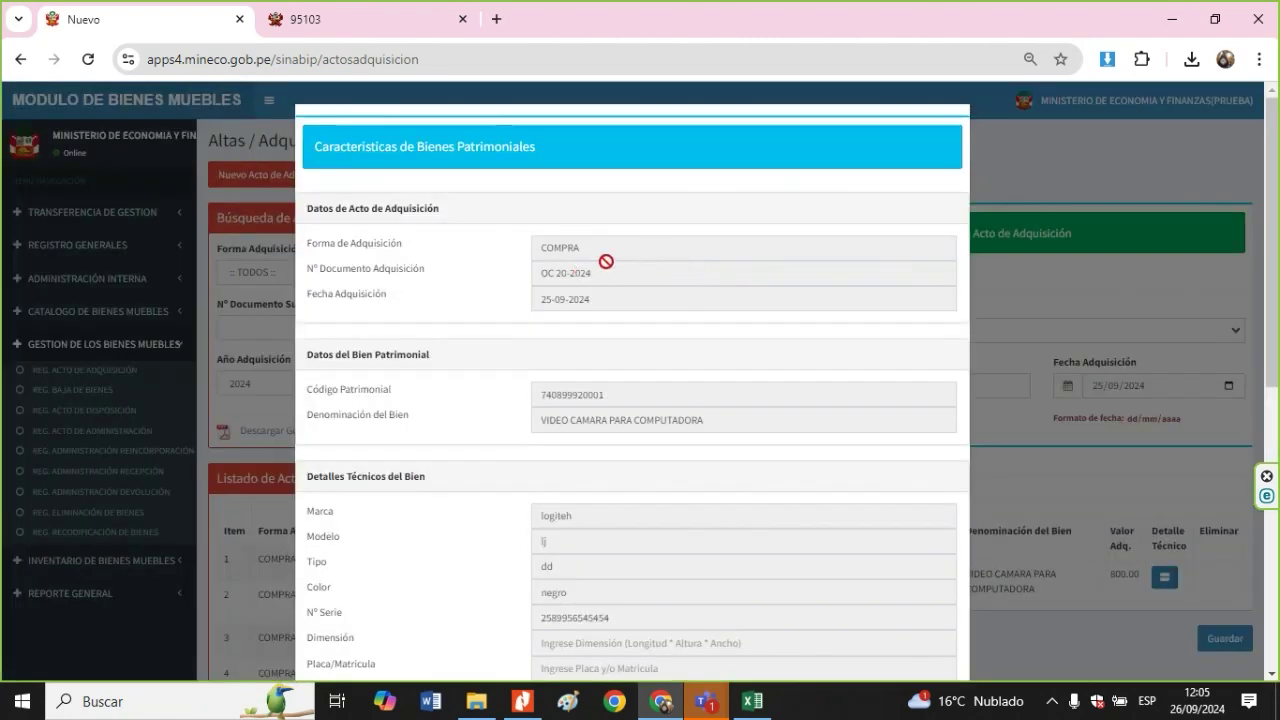
pyautogui.scroll(-2, 600, 400)
pyautogui.scroll(2, 560, 280)
pyautogui.scroll(-6, 574, 206)
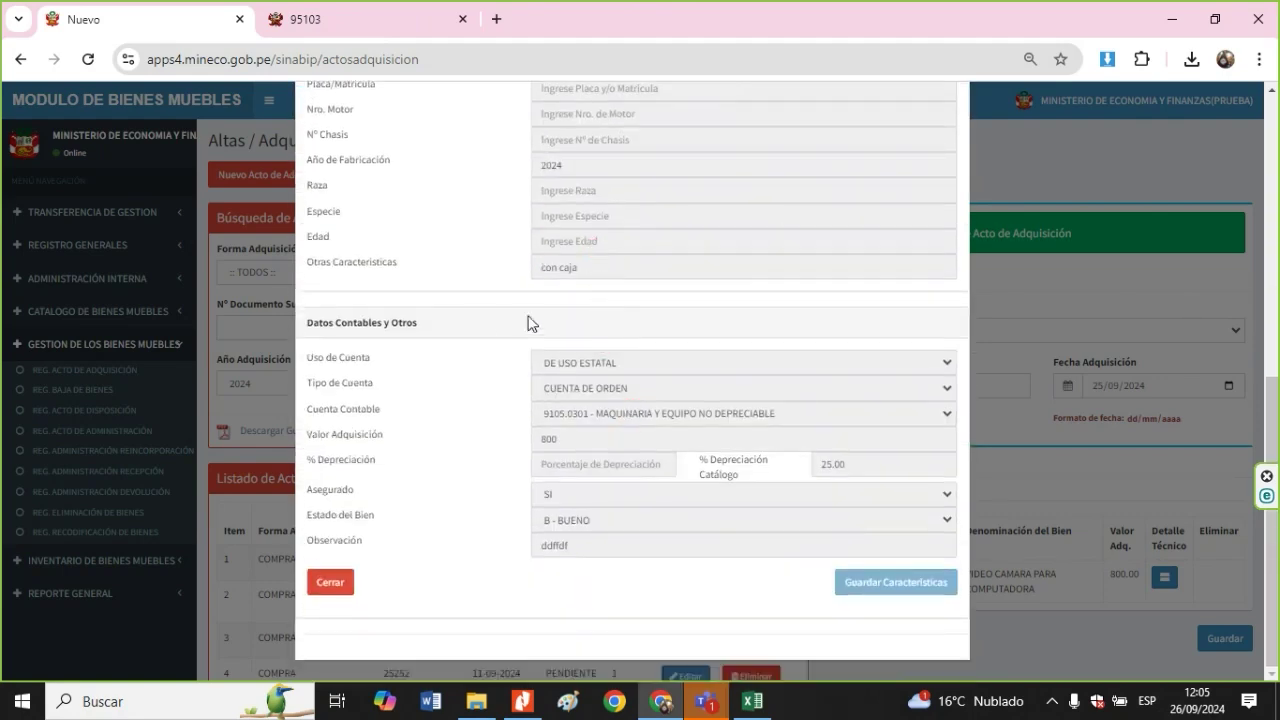
pyautogui.click(333, 587)
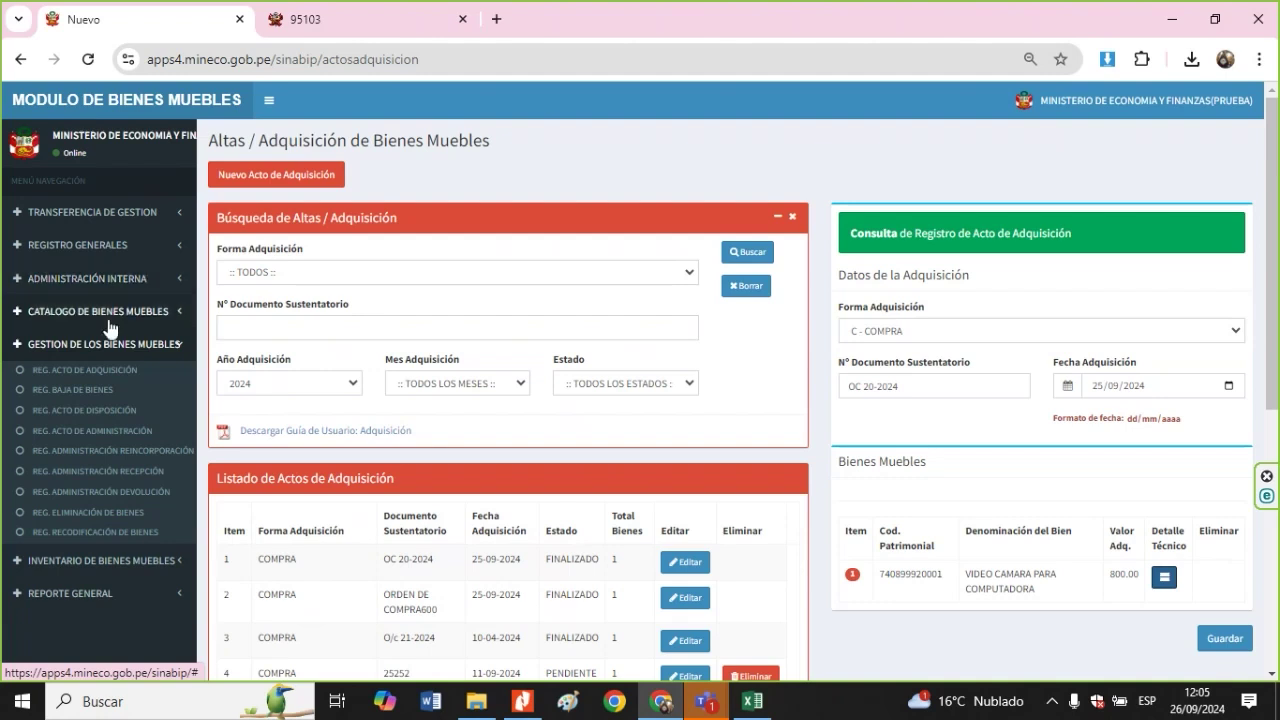
pyautogui.click(76, 279)
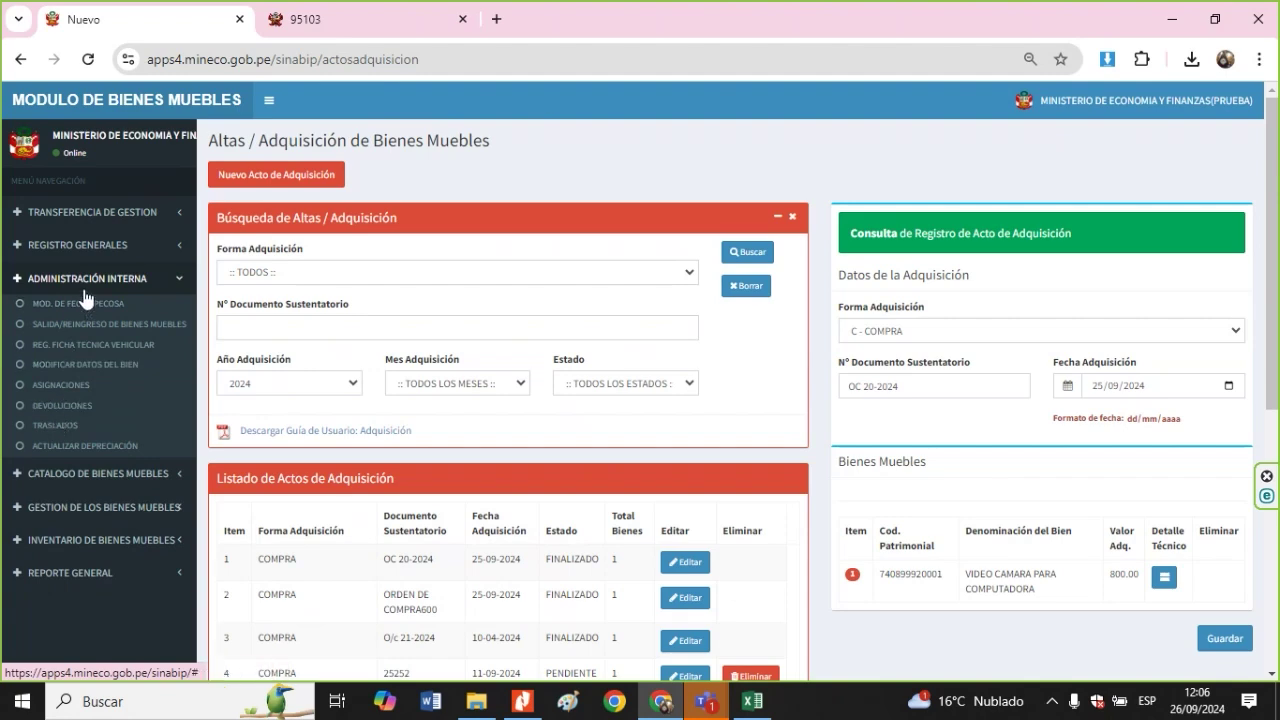
# Go to Asignación de Bienes Muebles, briefly checking the 95103 error report tab.
pyautogui.click(50, 386)
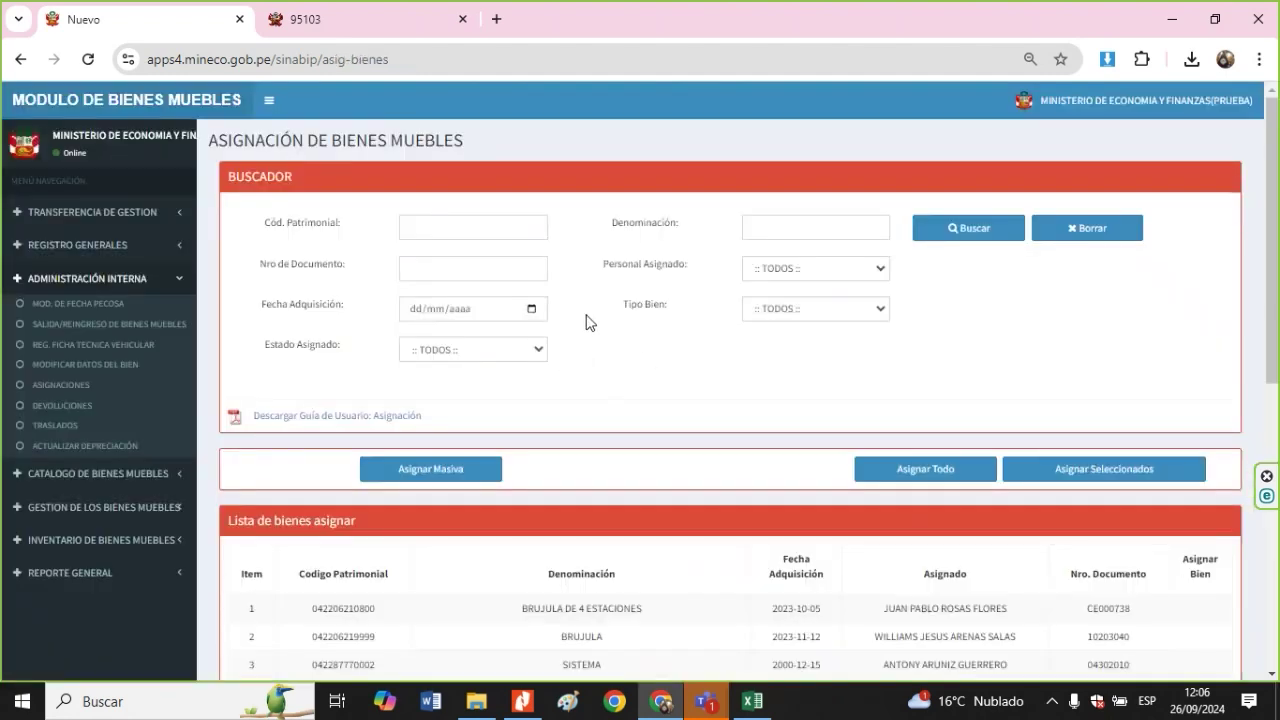
pyautogui.scroll(-2, 586, 325)
pyautogui.scroll(2, 547, 320)
pyautogui.scroll(-1, 690, 400)
pyautogui.scroll(1, 696, 397)
pyautogui.click(272, 18)
pyautogui.click(128, 12)
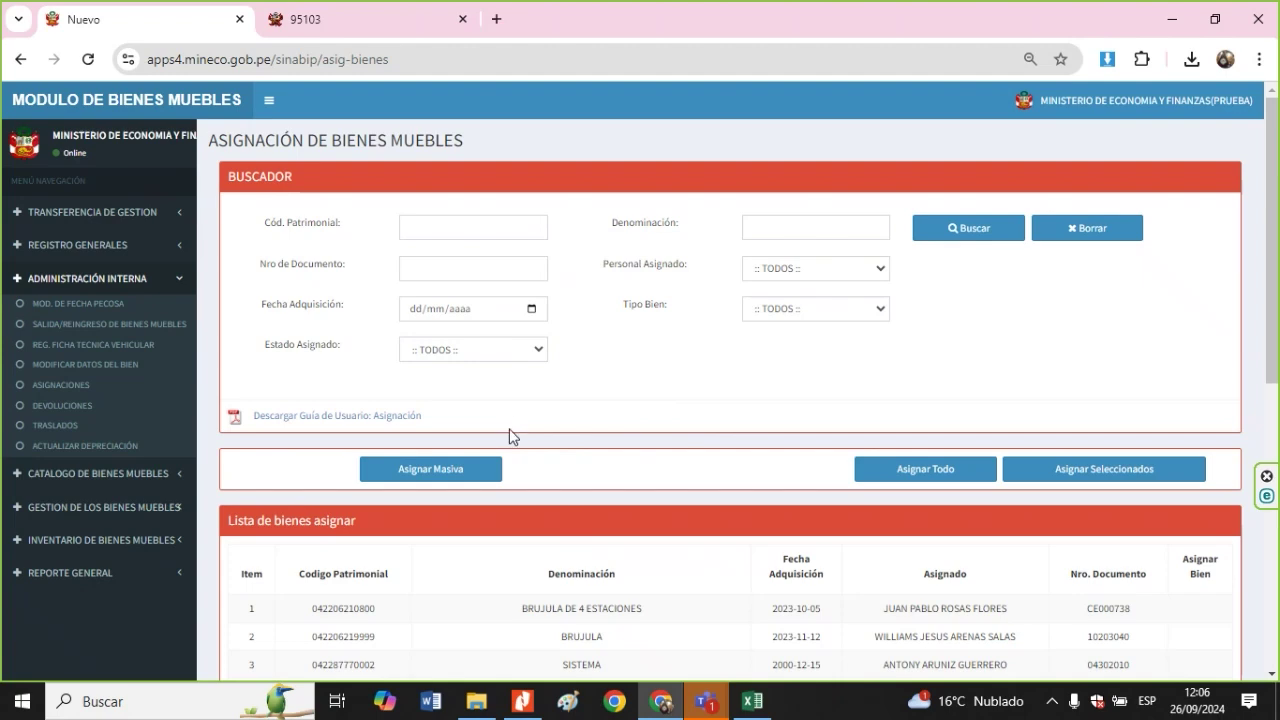
# Tick the row 11 item in Lista de bienes asignar and bring up the Asignar Masiva panel.
pyautogui.scroll(-1, 772, 473)
pyautogui.scroll(1, 477, 428)
pyautogui.scroll(-1, 333, 350)
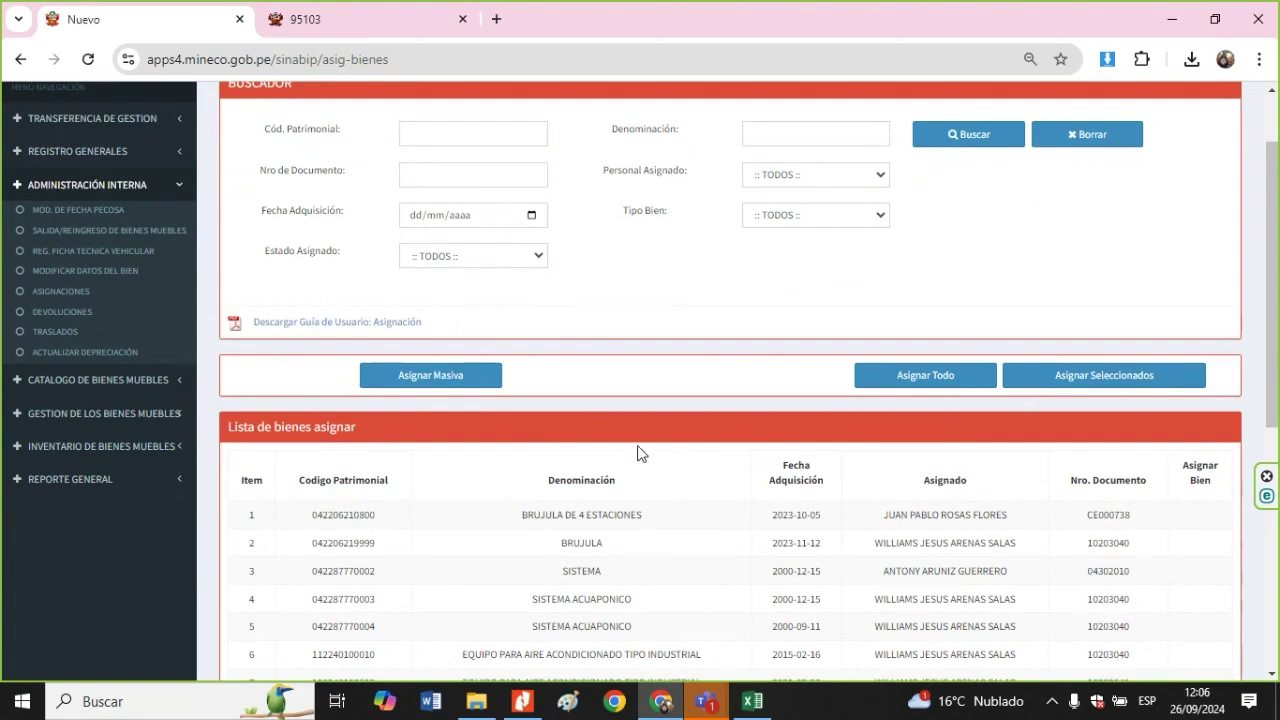
pyautogui.scroll(-5, 1212, 533)
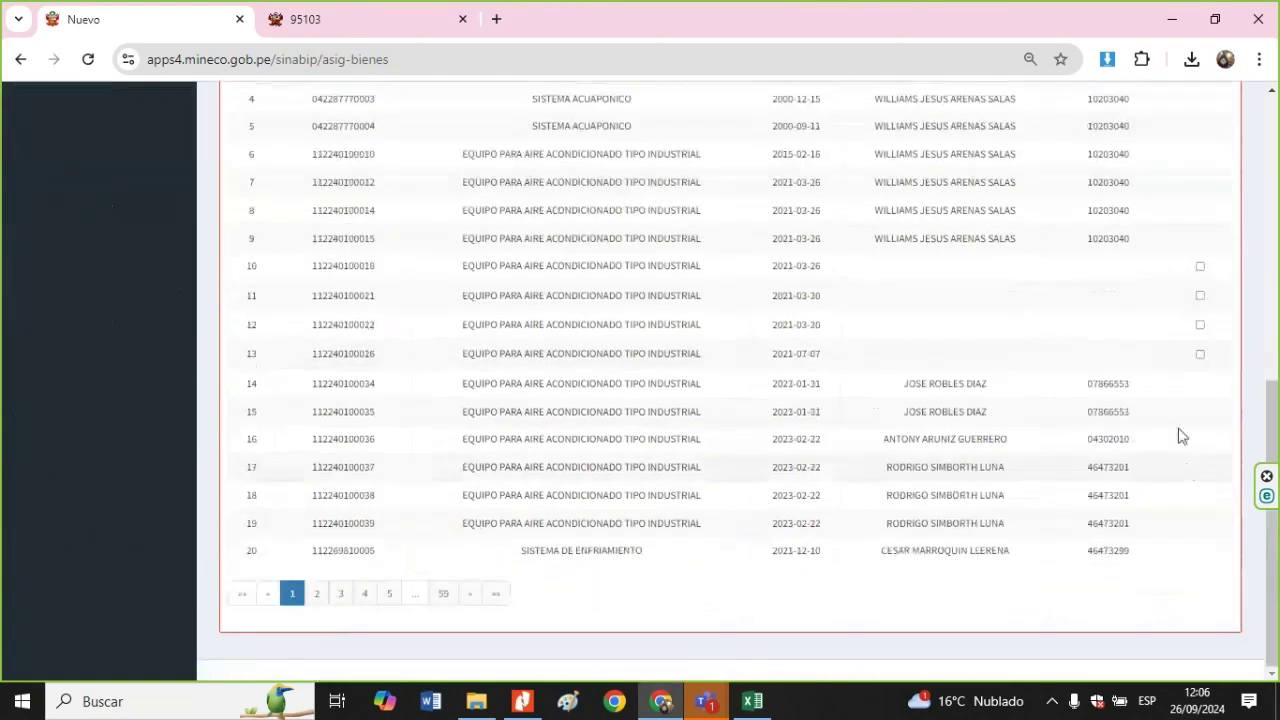
pyautogui.scroll(4, 1190, 483)
pyautogui.scroll(-3, 1200, 394)
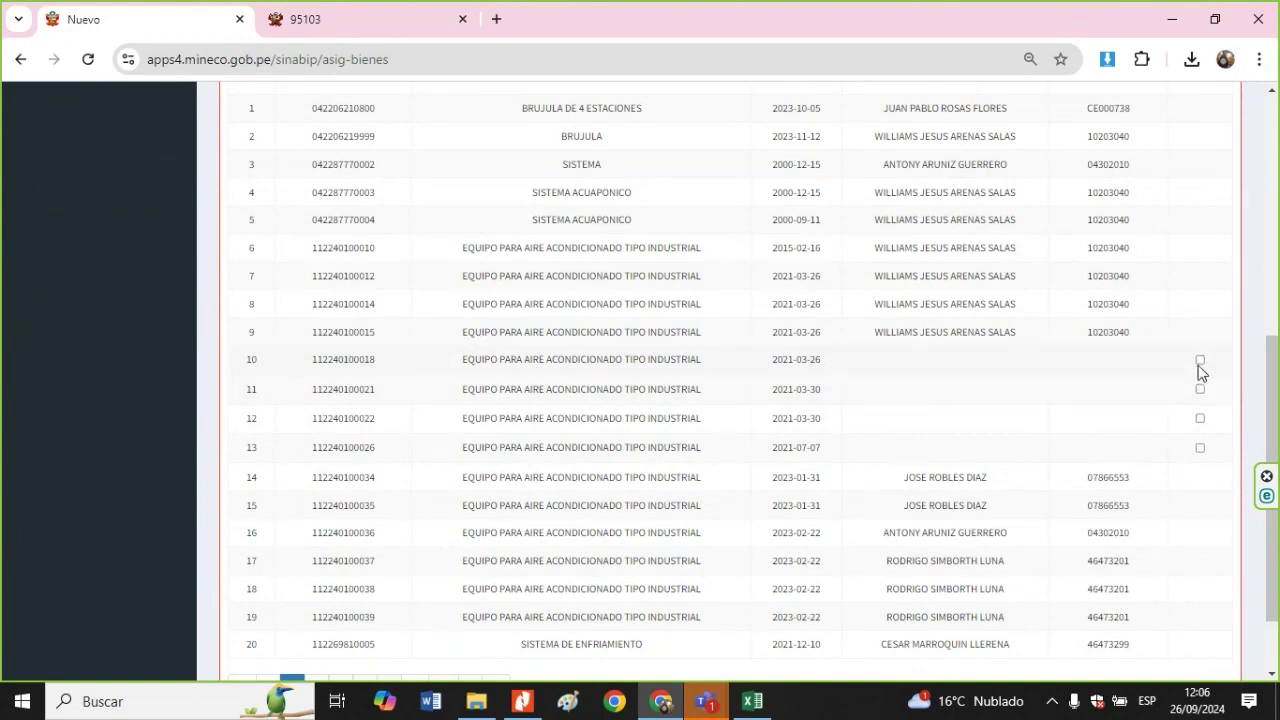
pyautogui.click(1200, 389)
pyautogui.scroll(4, 429, 363)
pyautogui.click(430, 350)
pyautogui.scroll(1, 681, 373)
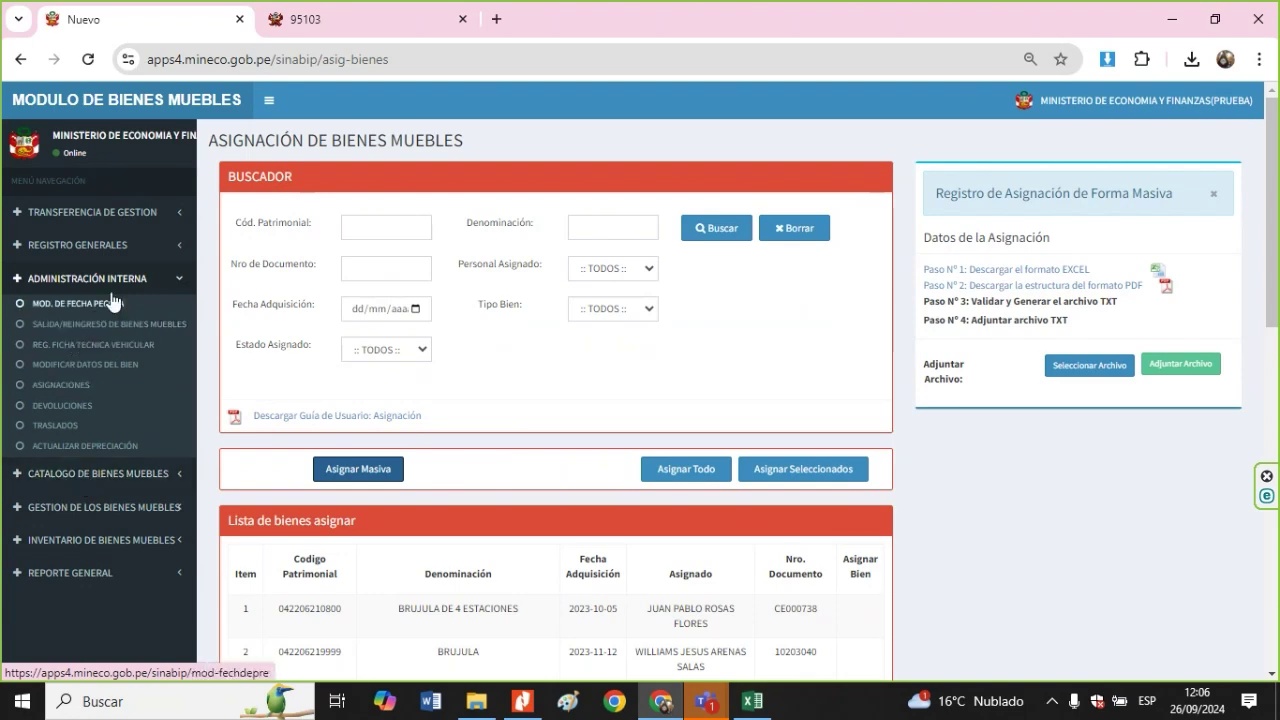
# On Bajas de Bienes Muebles, start a bulk write-off act and open ESTRUCTURA_FORMATO_BAJA_BIENES.pdf.
pyautogui.click(100, 508)
pyautogui.click(63, 398)
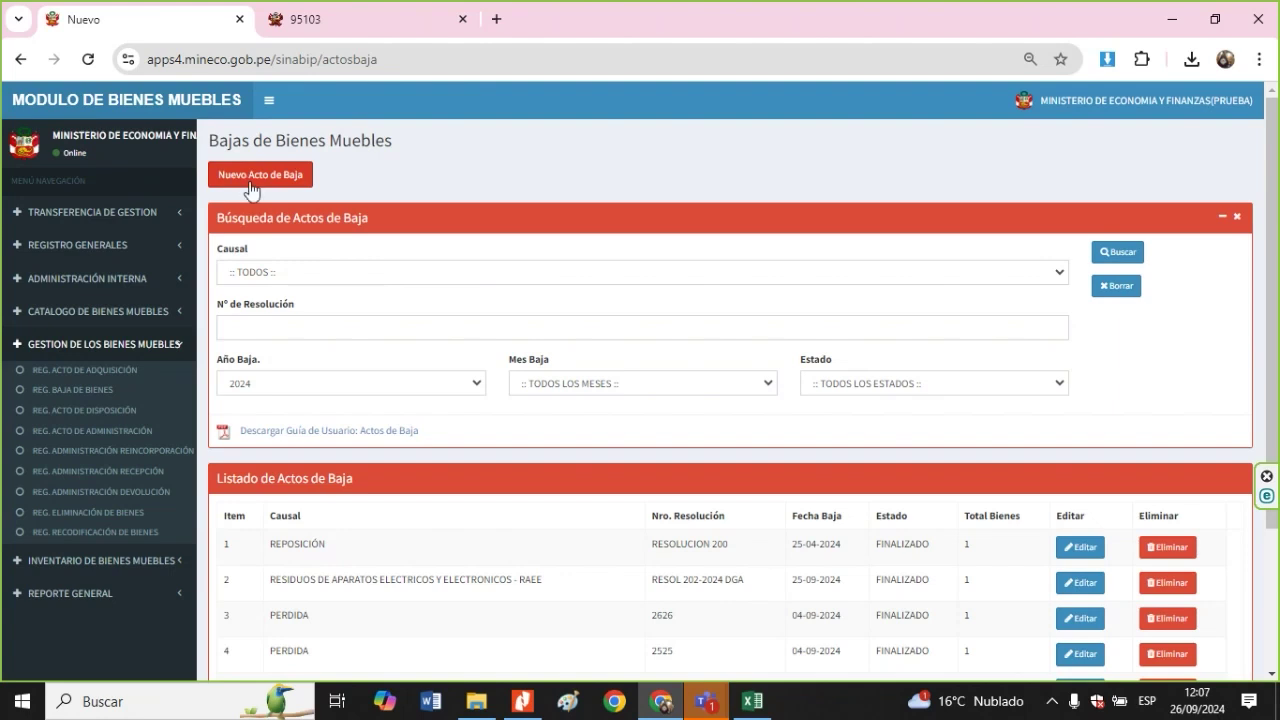
pyautogui.click(250, 180)
pyautogui.click(1088, 330)
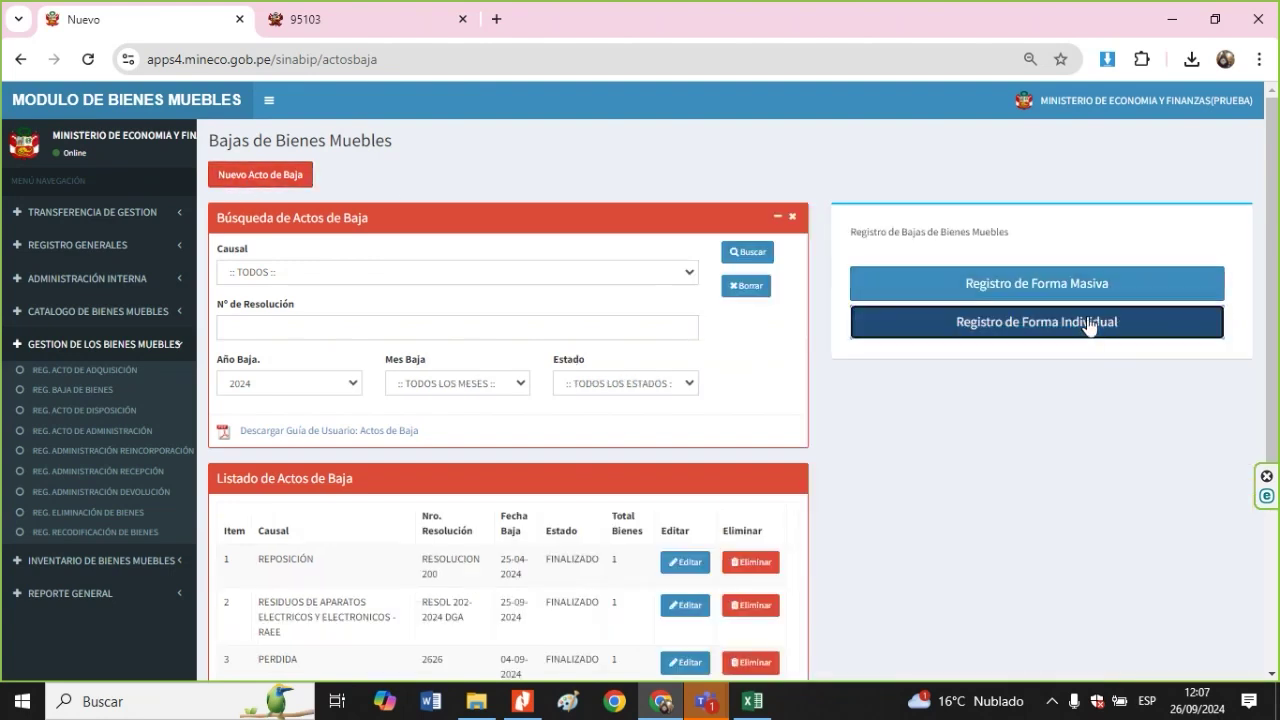
pyautogui.click(288, 176)
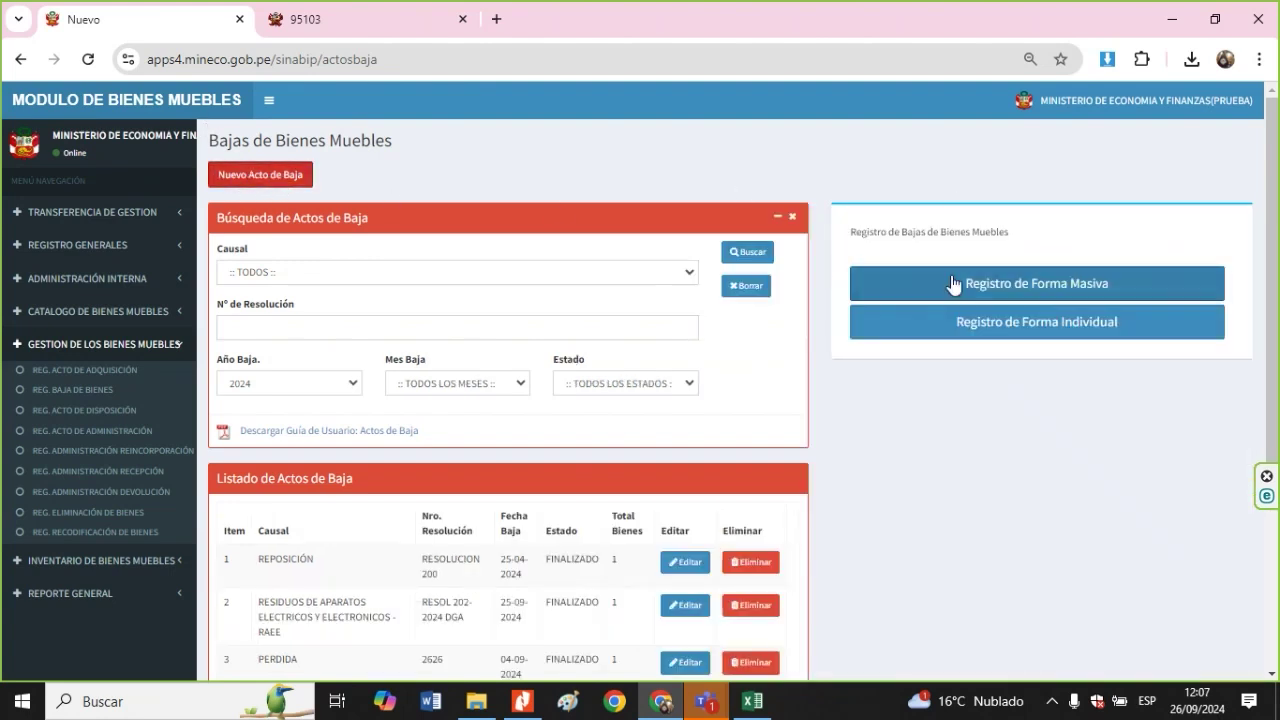
pyautogui.click(1005, 288)
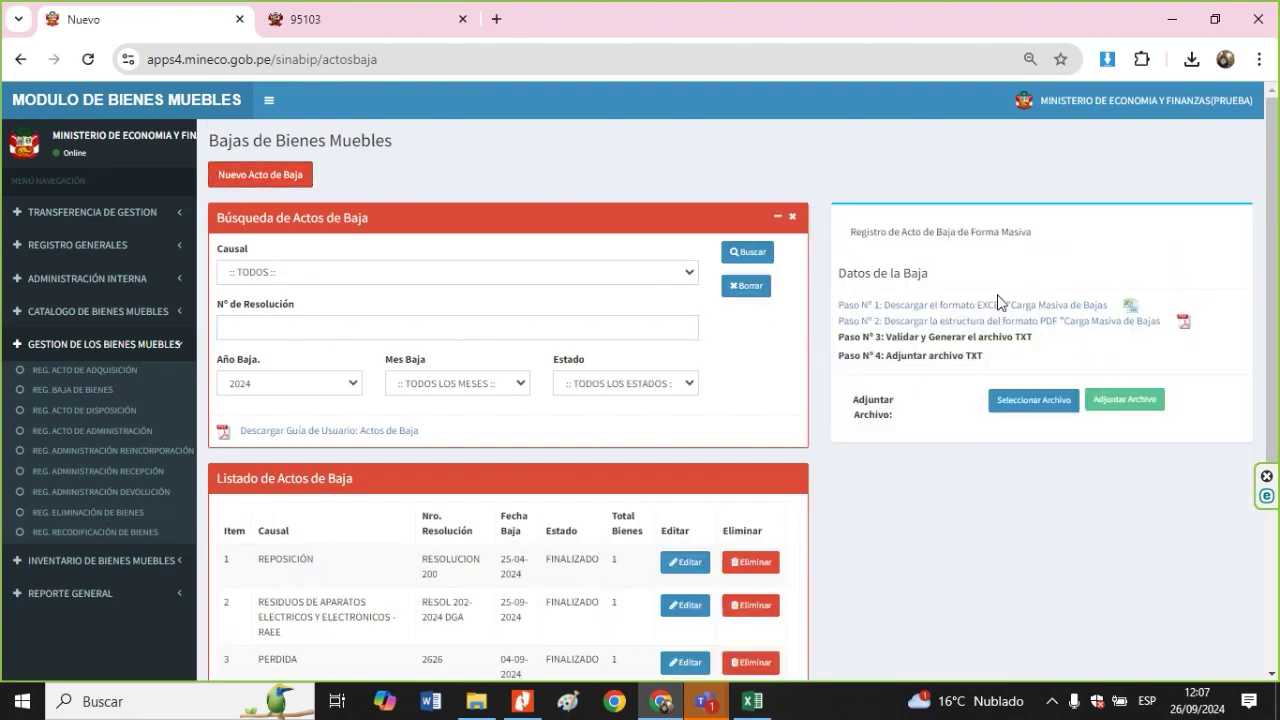
pyautogui.click(1184, 322)
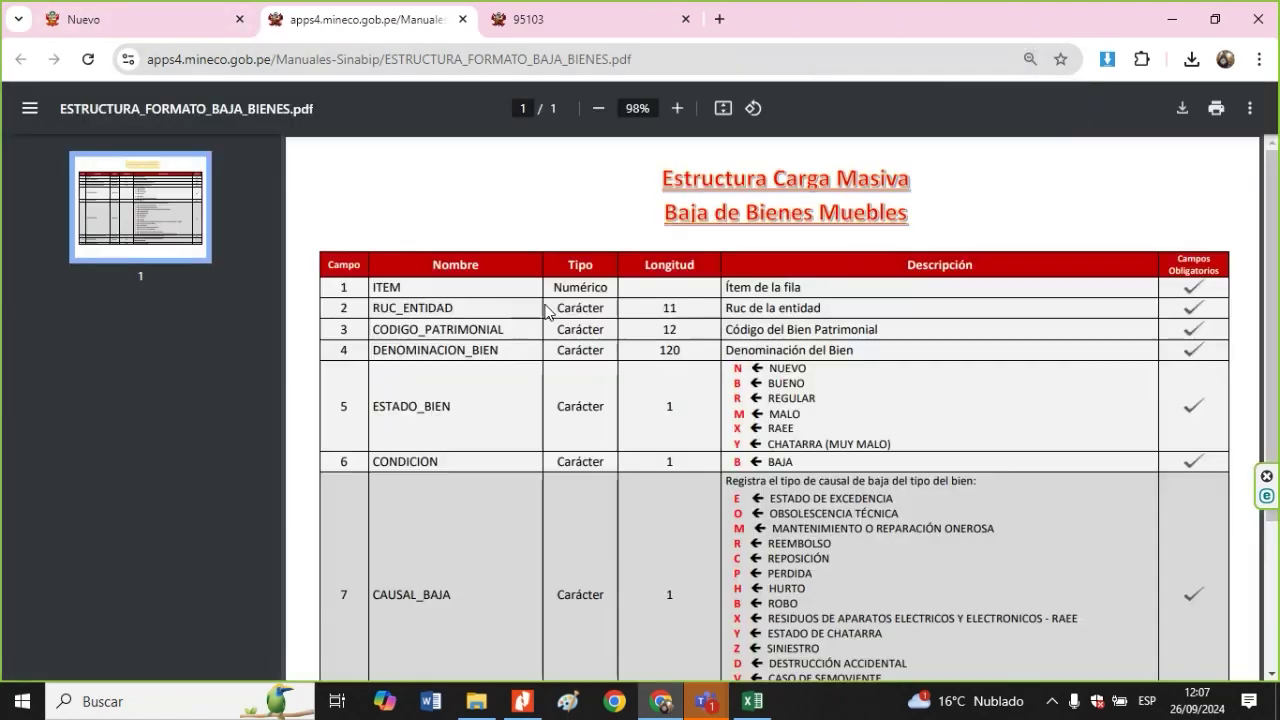
# Skim the write-off structure guide, return to SINABIP, and cancel the file picker with no file attached.
pyautogui.scroll(-3, 864, 384)
pyautogui.scroll(5, 862, 376)
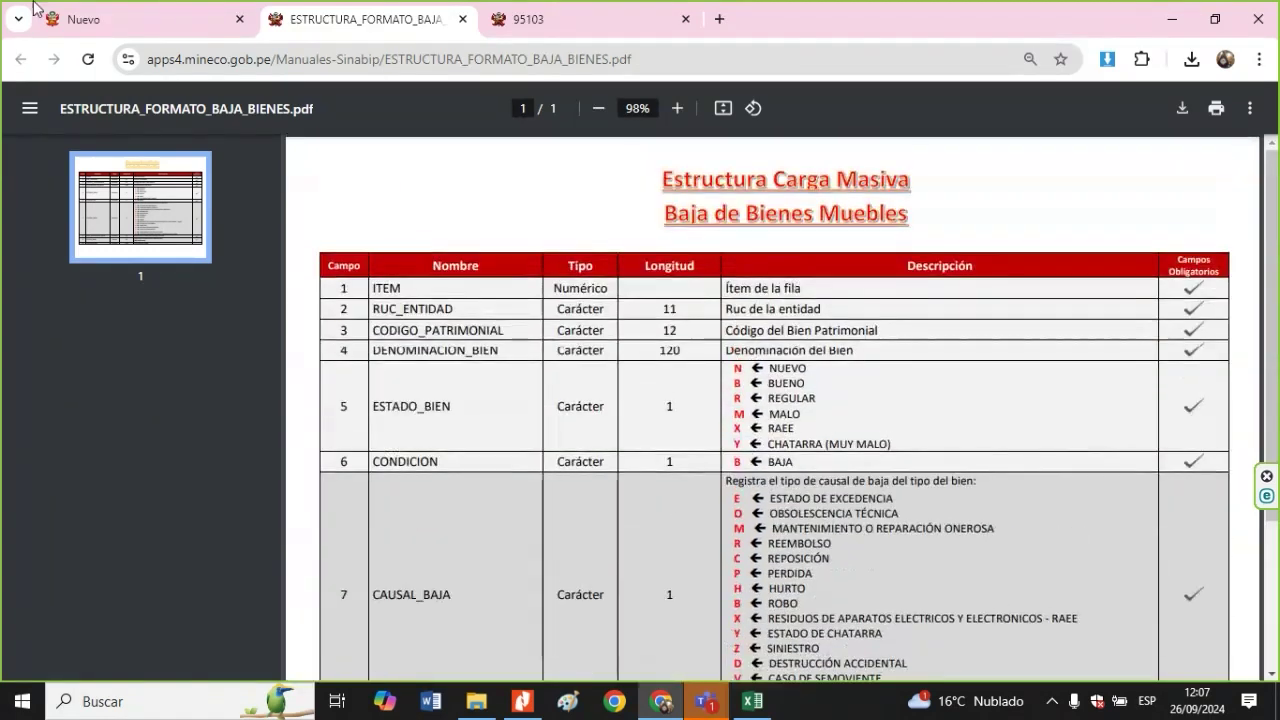
pyautogui.hotkey('ctrl', 'shift', 'Tab')
pyautogui.click(1017, 401)
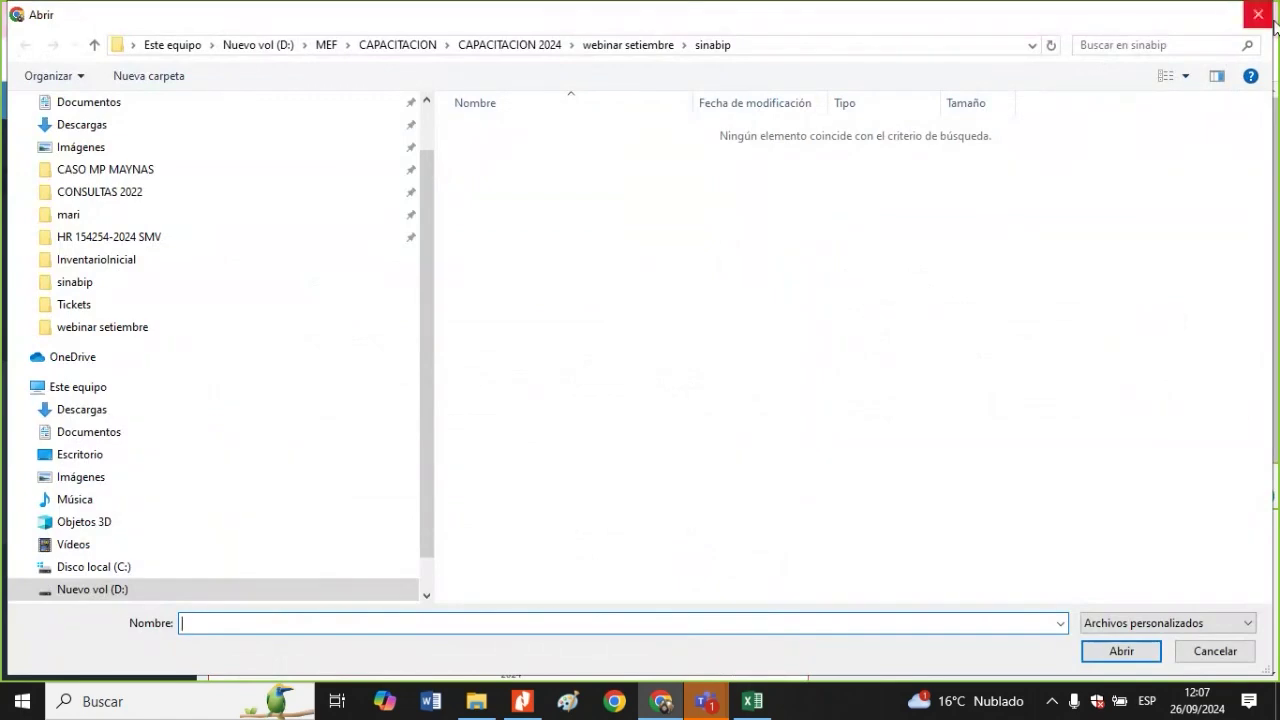
pyautogui.press('Escape')
pyautogui.scroll(-3, 660, 490)
pyautogui.scroll(3, 900, 550)
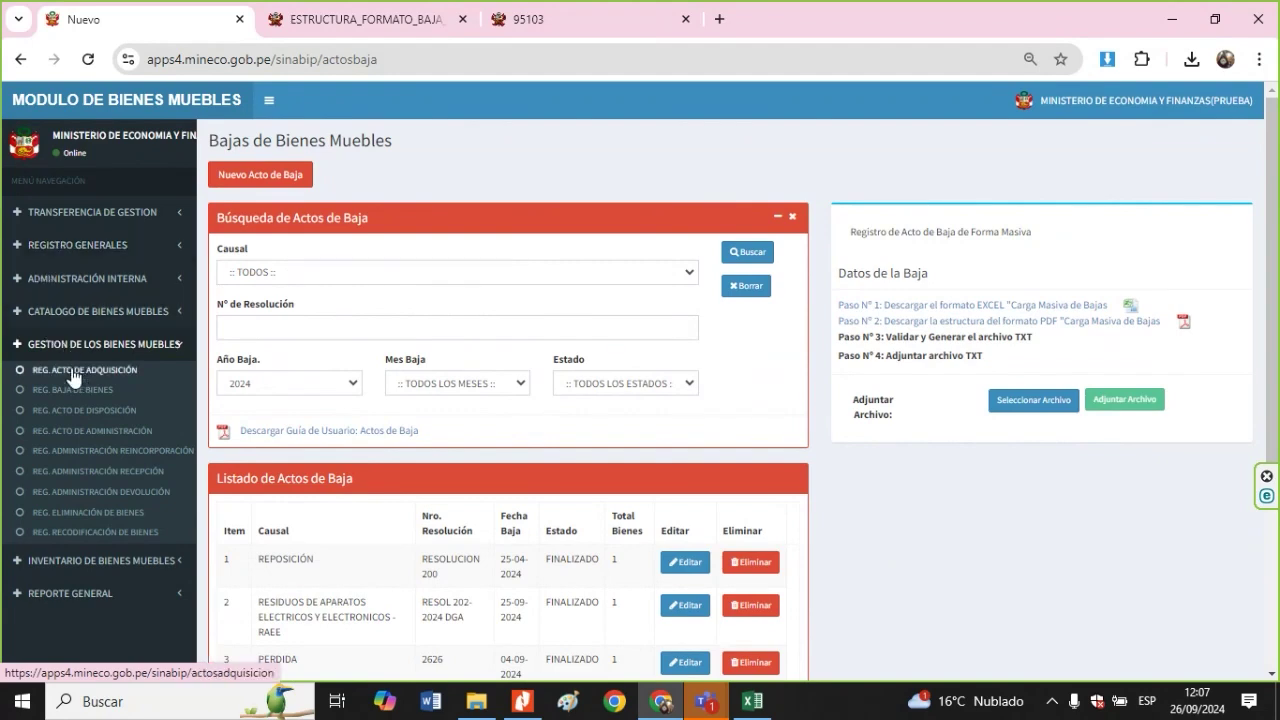
# Open the Devolución de Bienes Muebles page from Administración Interna > Devoluciones.
pyautogui.scroll(-2, 214, 300)
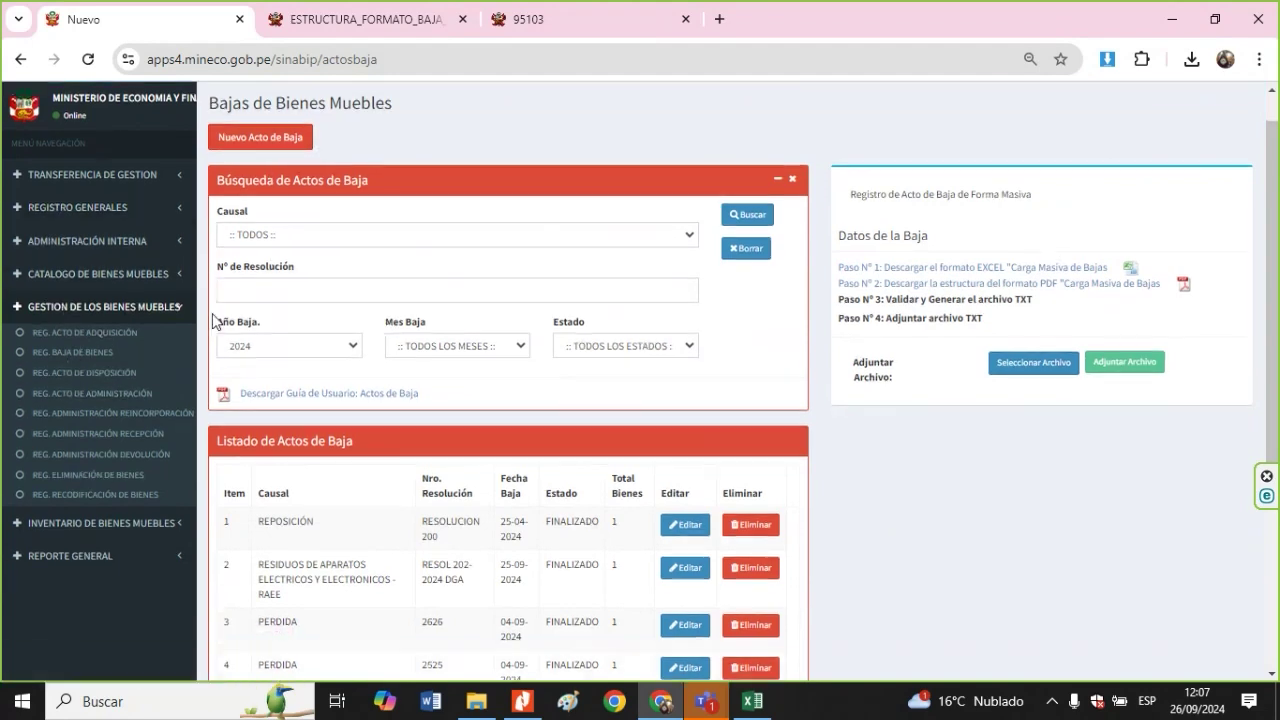
pyautogui.scroll(2, 97, 416)
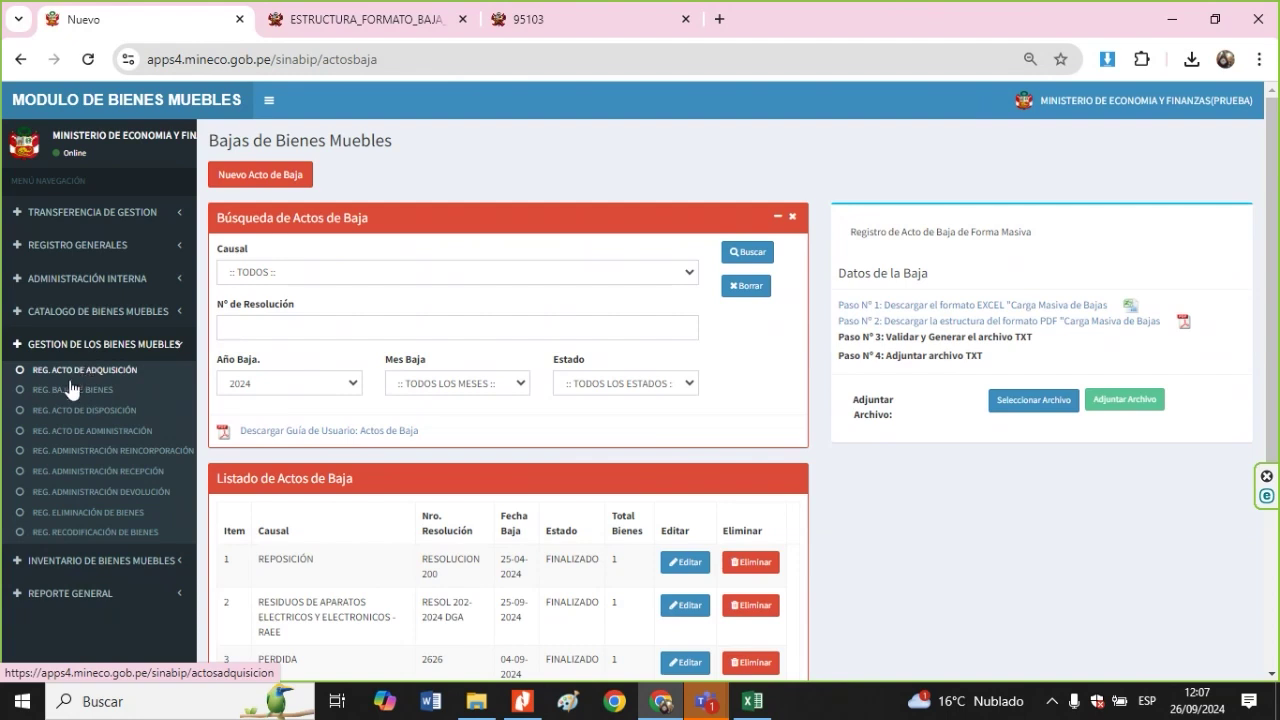
pyautogui.click(104, 280)
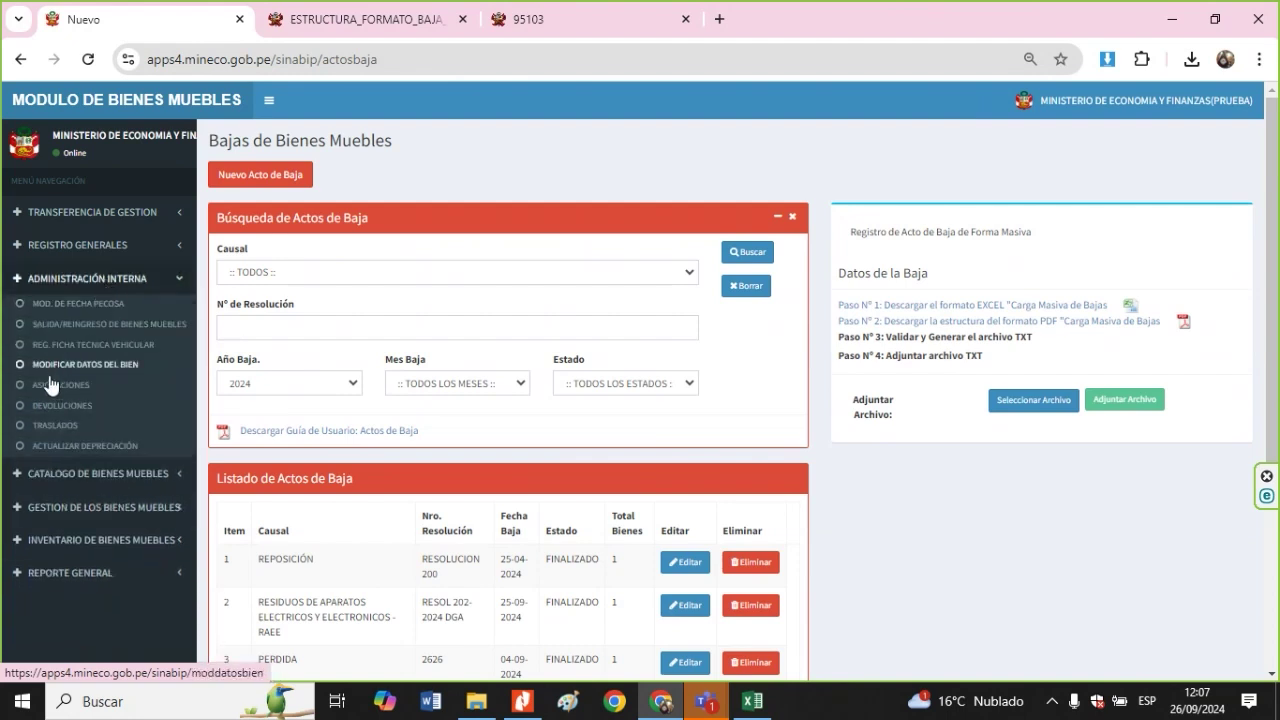
pyautogui.click(60, 404)
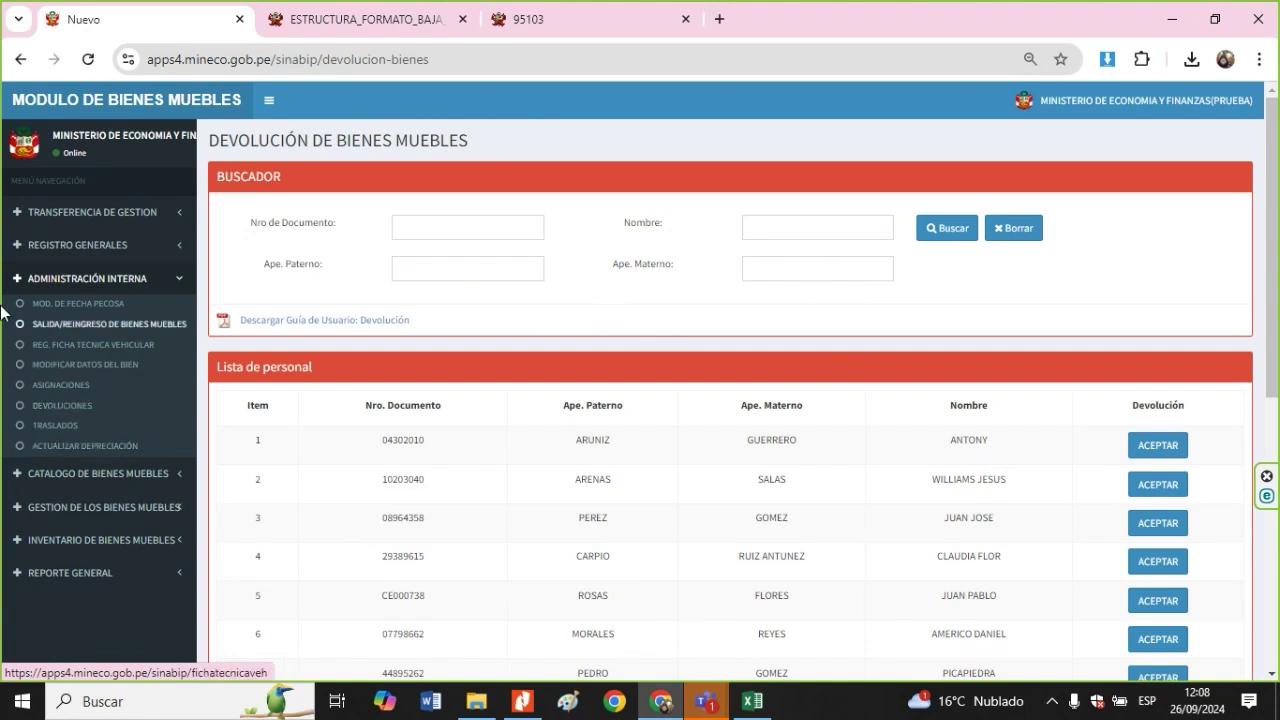
# Return to the Bajas de Bienes Muebles list via Gestión de los Bienes Muebles > Reg. Baja de Bienes.
pyautogui.click(86, 476)
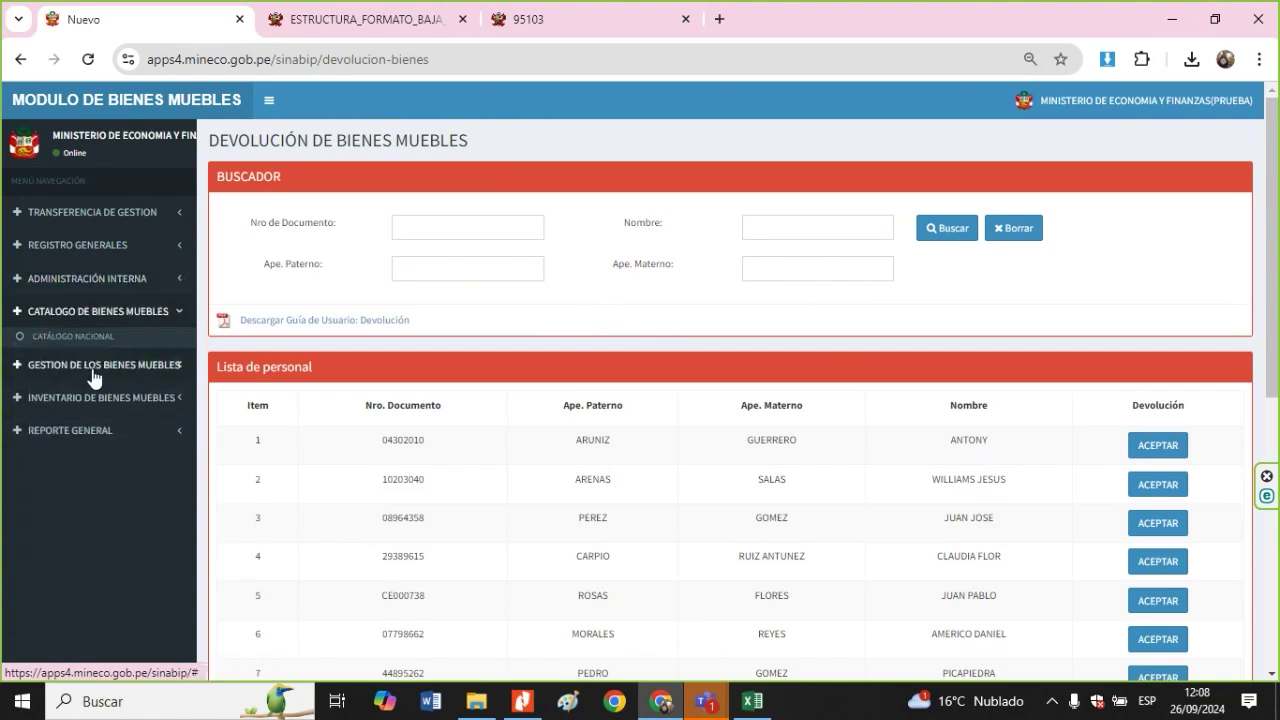
pyautogui.click(93, 377)
pyautogui.click(88, 390)
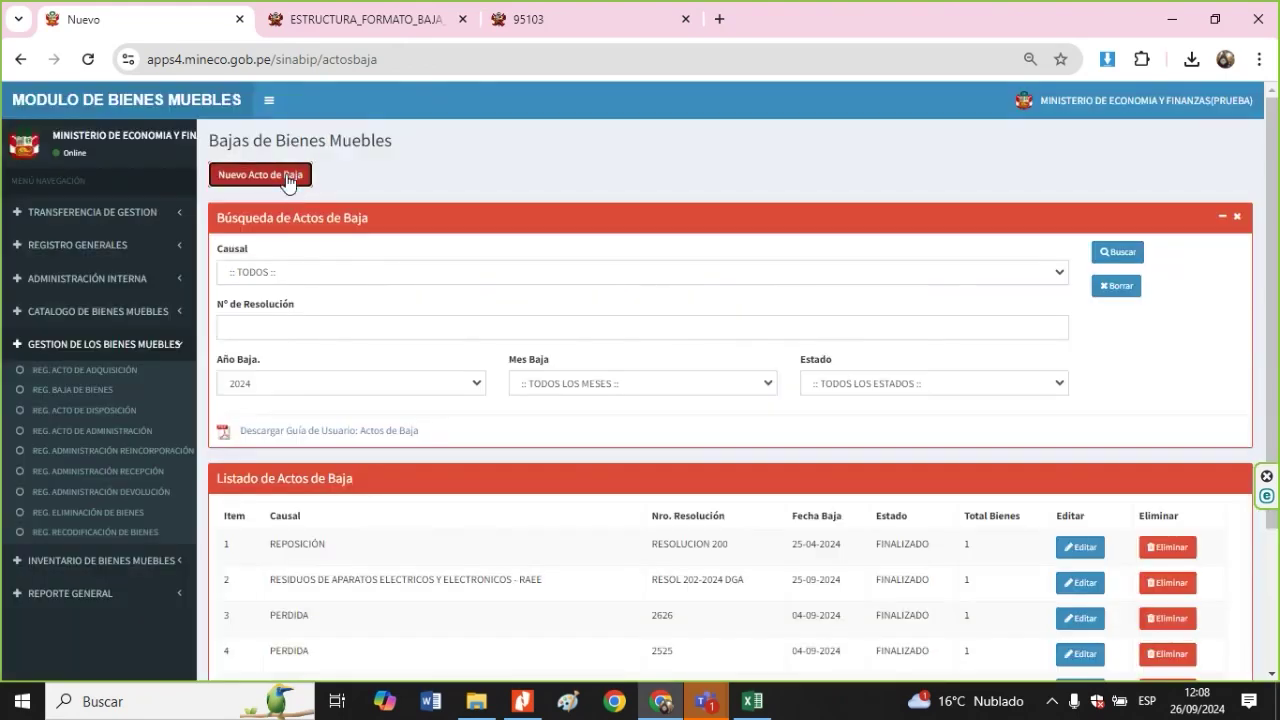
# Start an individual write-off with causal F - SANEAMIENTO DE BIEN FALTANTE, resolution 50-2024 dated 25/04/2024.
pyautogui.click(287, 177)
pyautogui.click(1050, 335)
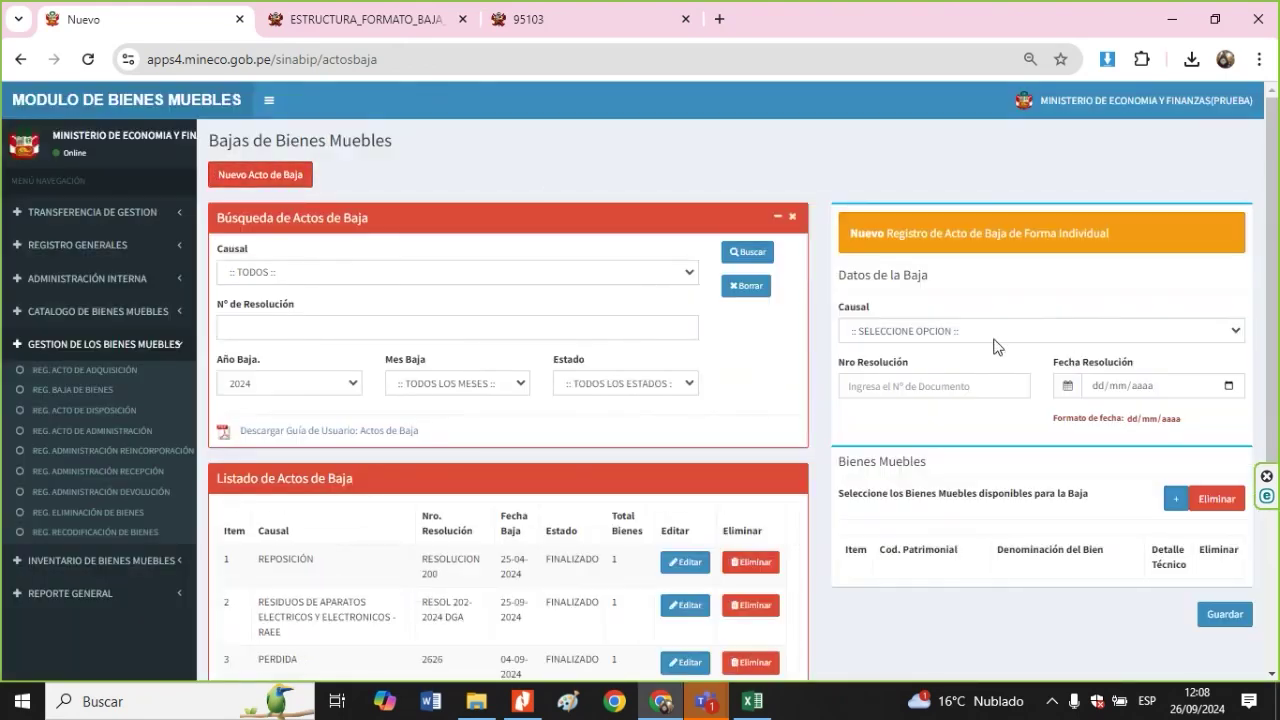
pyautogui.click(995, 338)
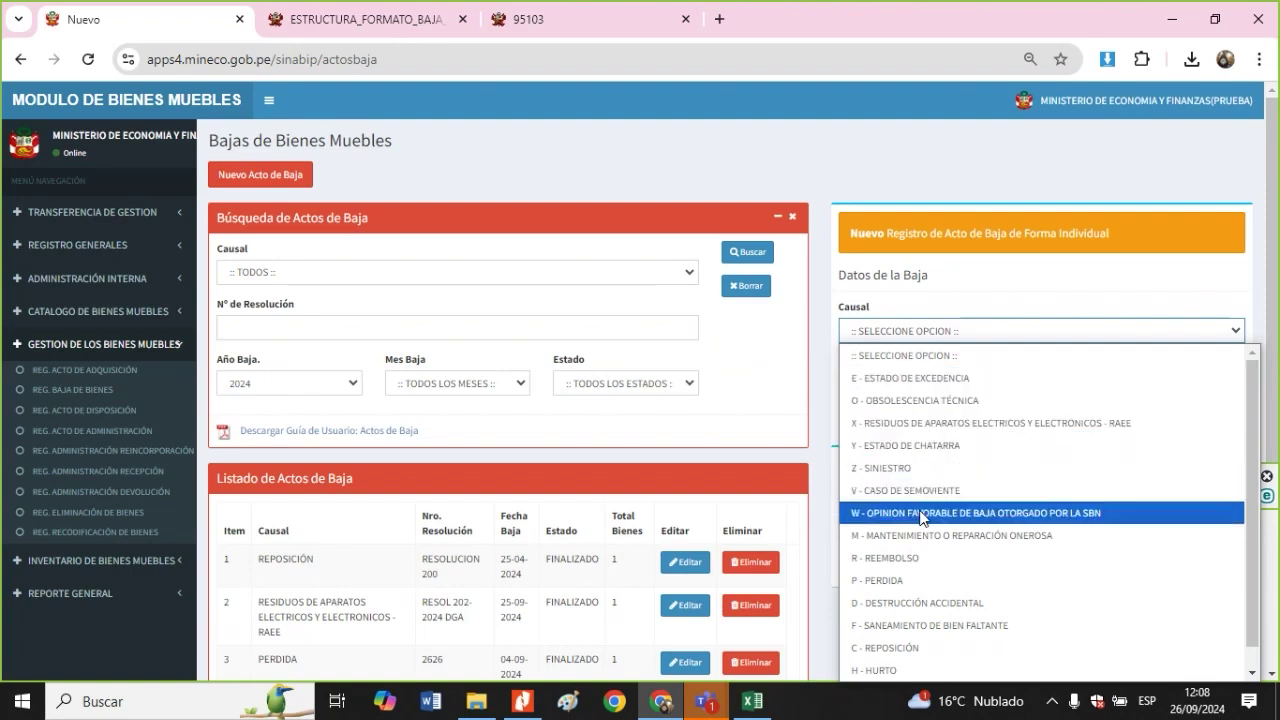
pyautogui.click(907, 625)
pyautogui.click(940, 391)
pyautogui.write('ds')
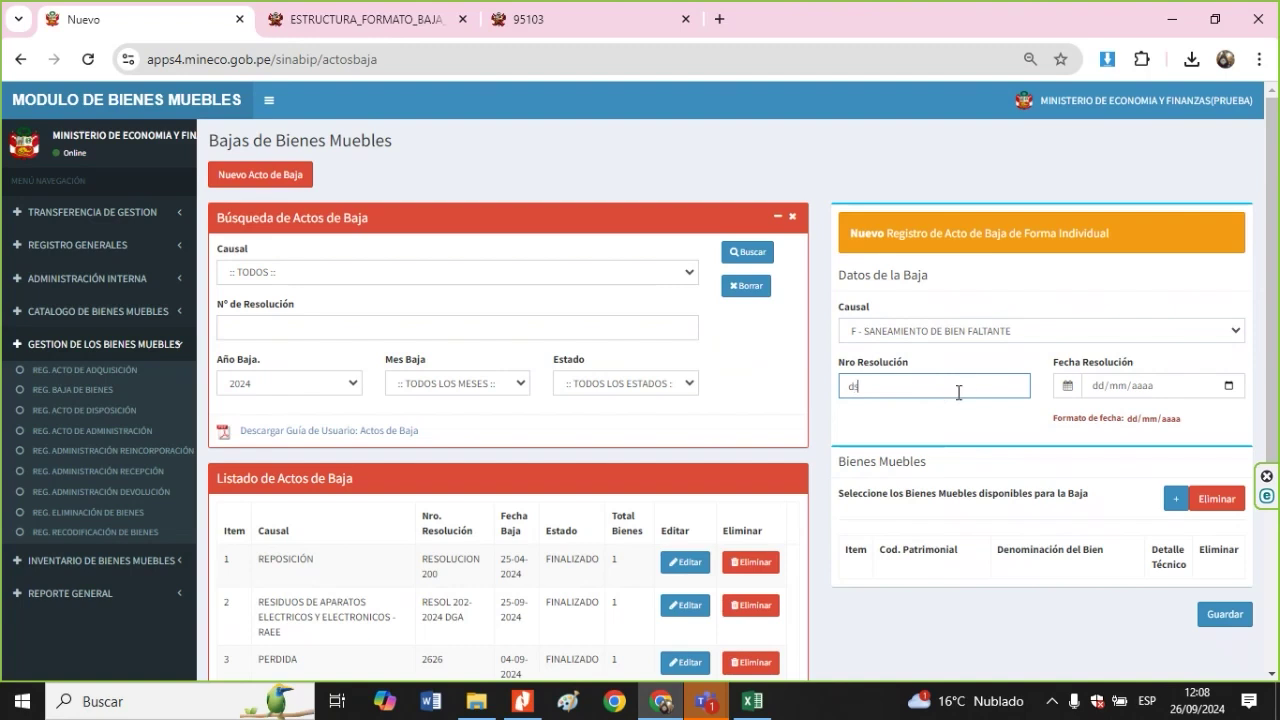
pyautogui.press('BackSpace')
pyautogui.write('50')
pyautogui.click(1103, 394)
pyautogui.write('25/04/2024')
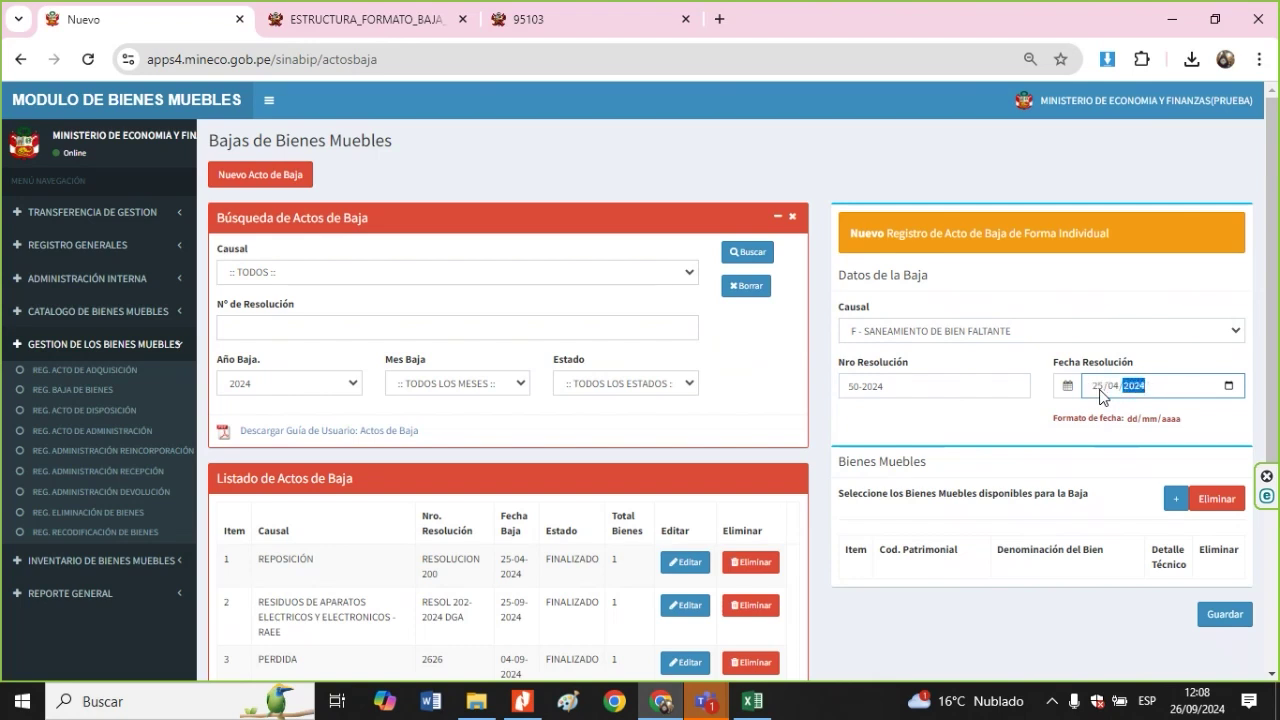
# Search available assets for 74 - OFICINA / 08 - COMPUTO, then close the list without adding any.
pyautogui.click(1177, 500)
pyautogui.click(516, 220)
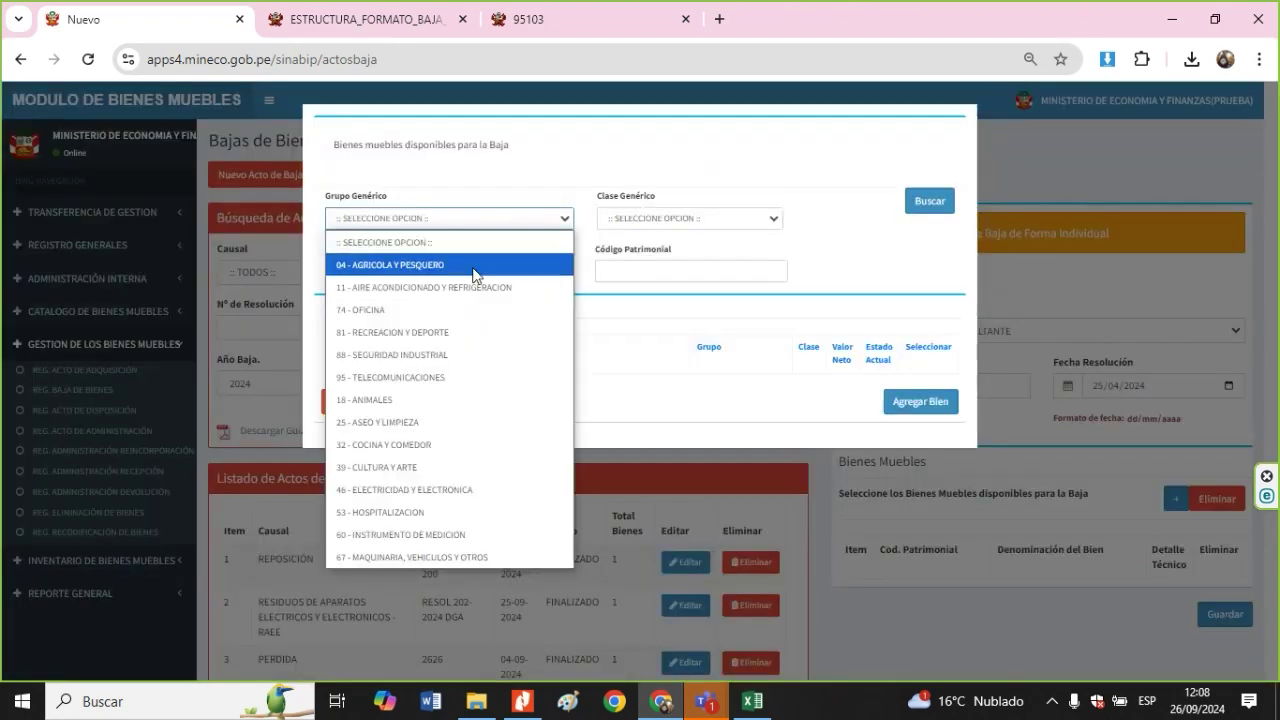
pyautogui.click(430, 310)
pyautogui.click(614, 218)
pyautogui.click(645, 265)
pyautogui.click(933, 208)
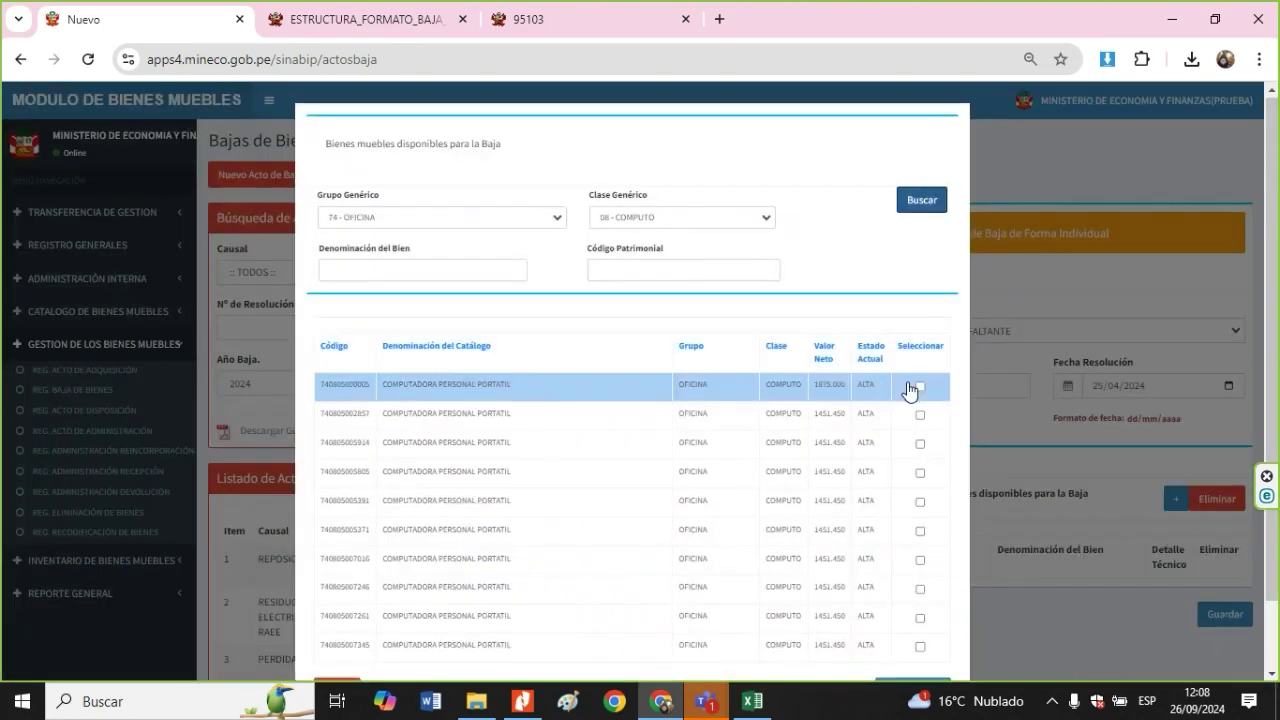
pyautogui.scroll(-1, 908, 391)
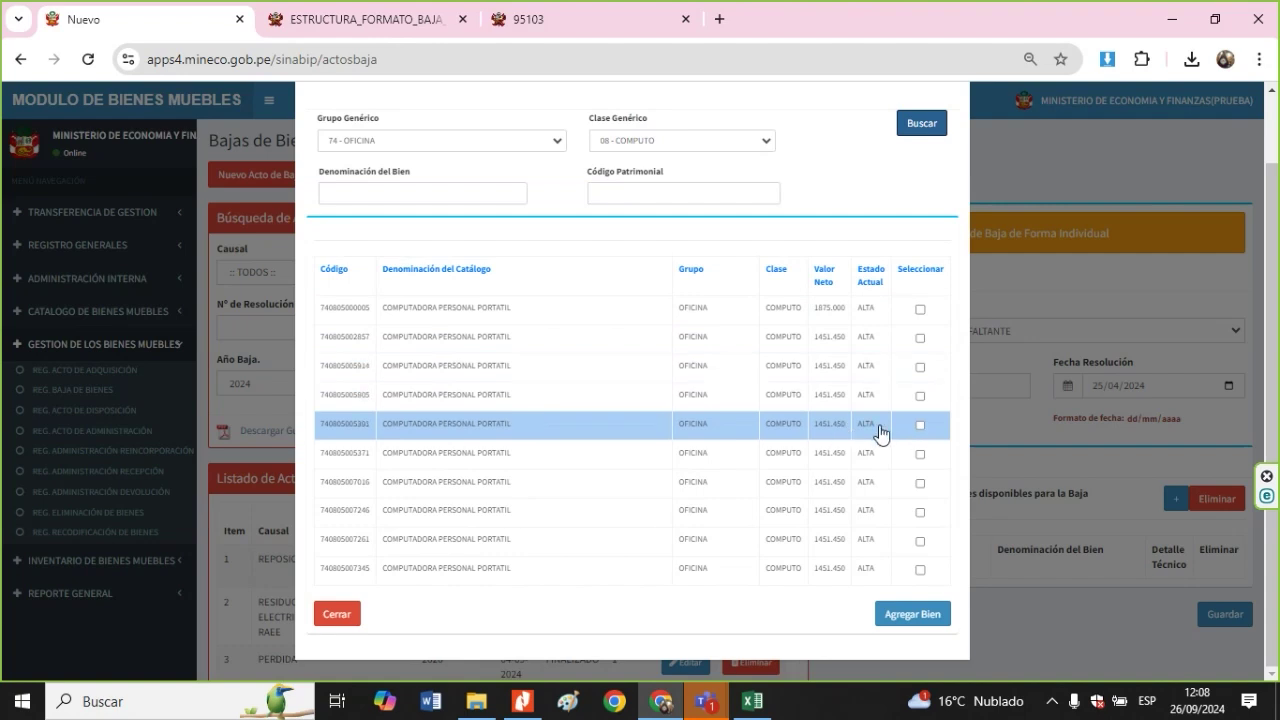
pyautogui.scroll(1, 691, 303)
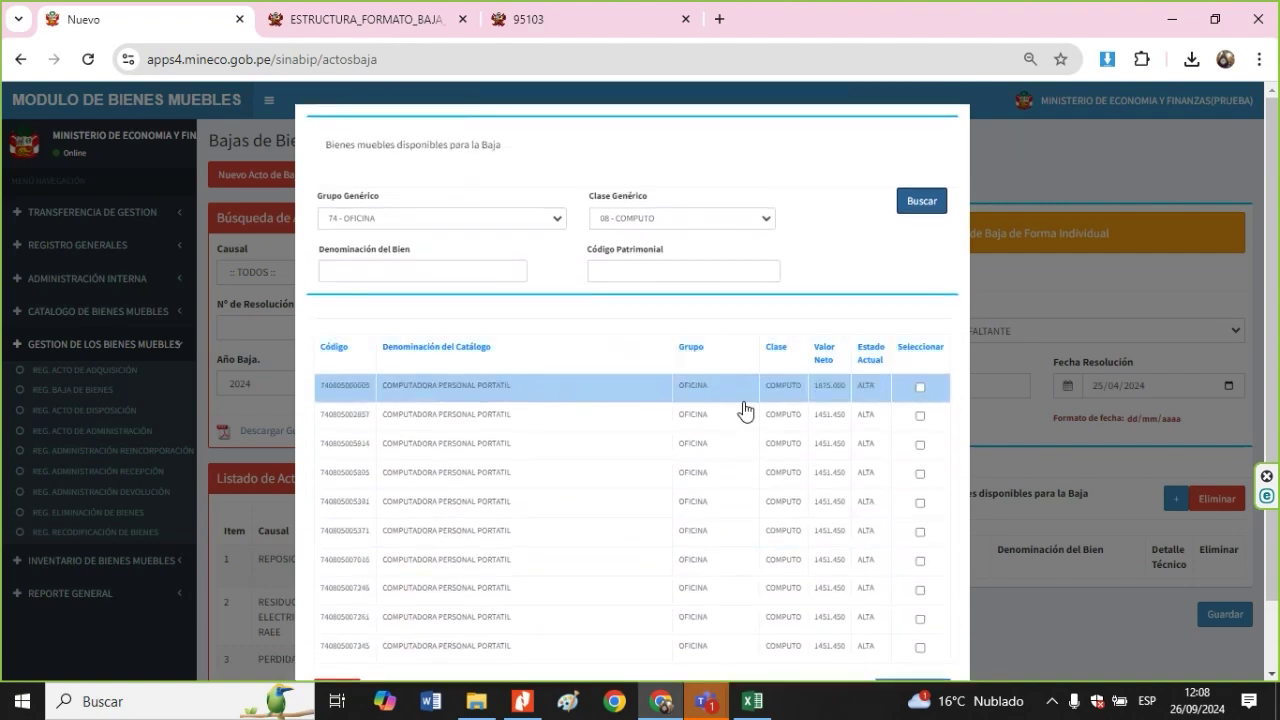
pyautogui.scroll(-1, 758, 400)
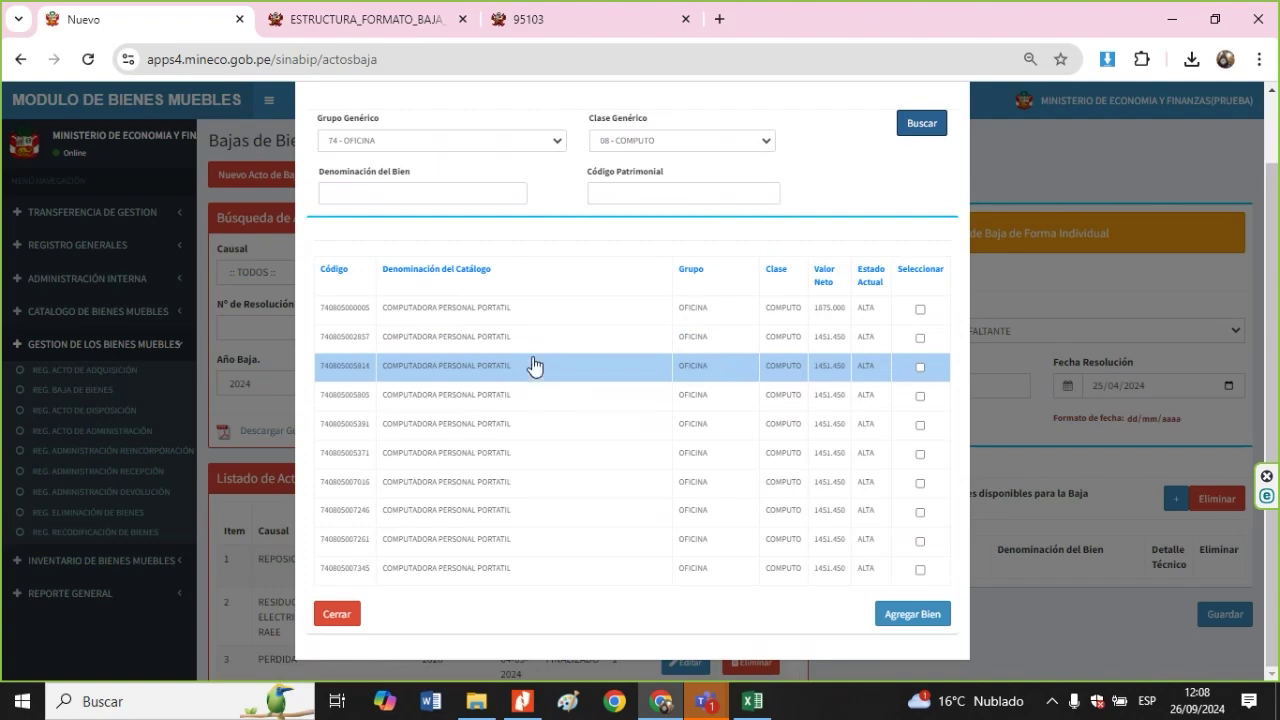
pyautogui.click(356, 614)
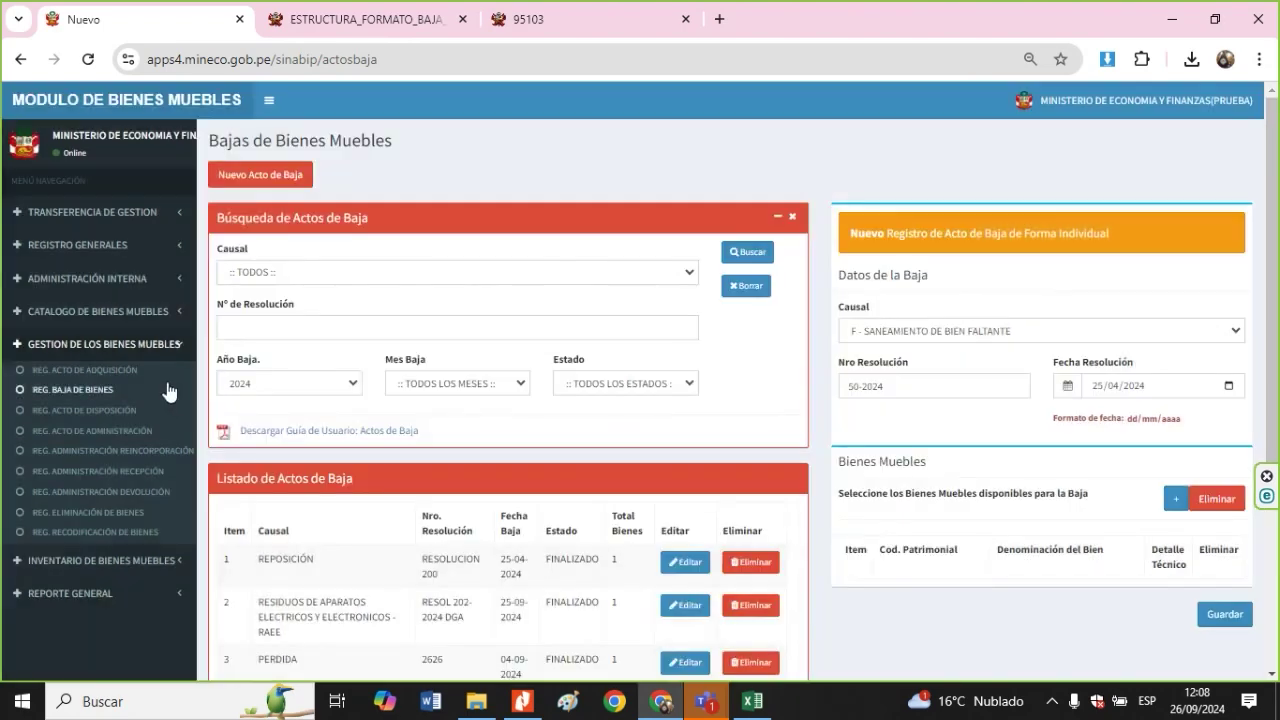
pyautogui.click(104, 287)
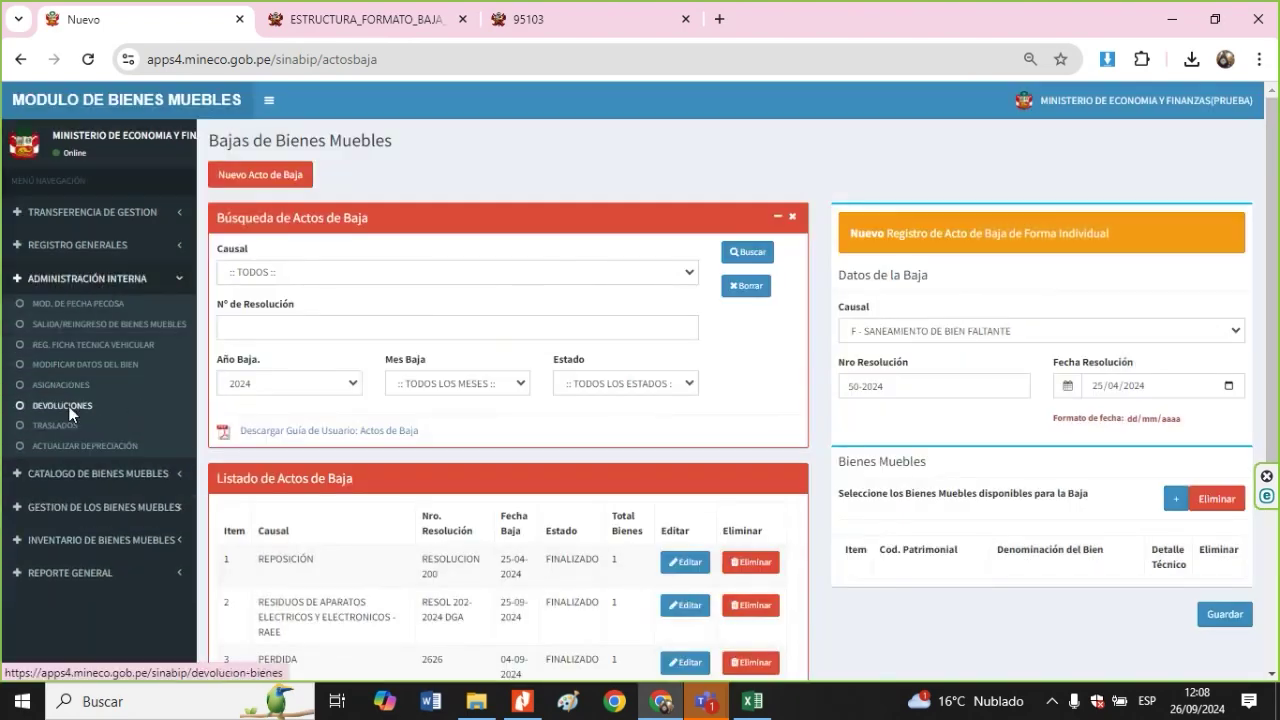
# Open the Devolución page's returns form for the first listed employee.
pyautogui.click(126, 406)
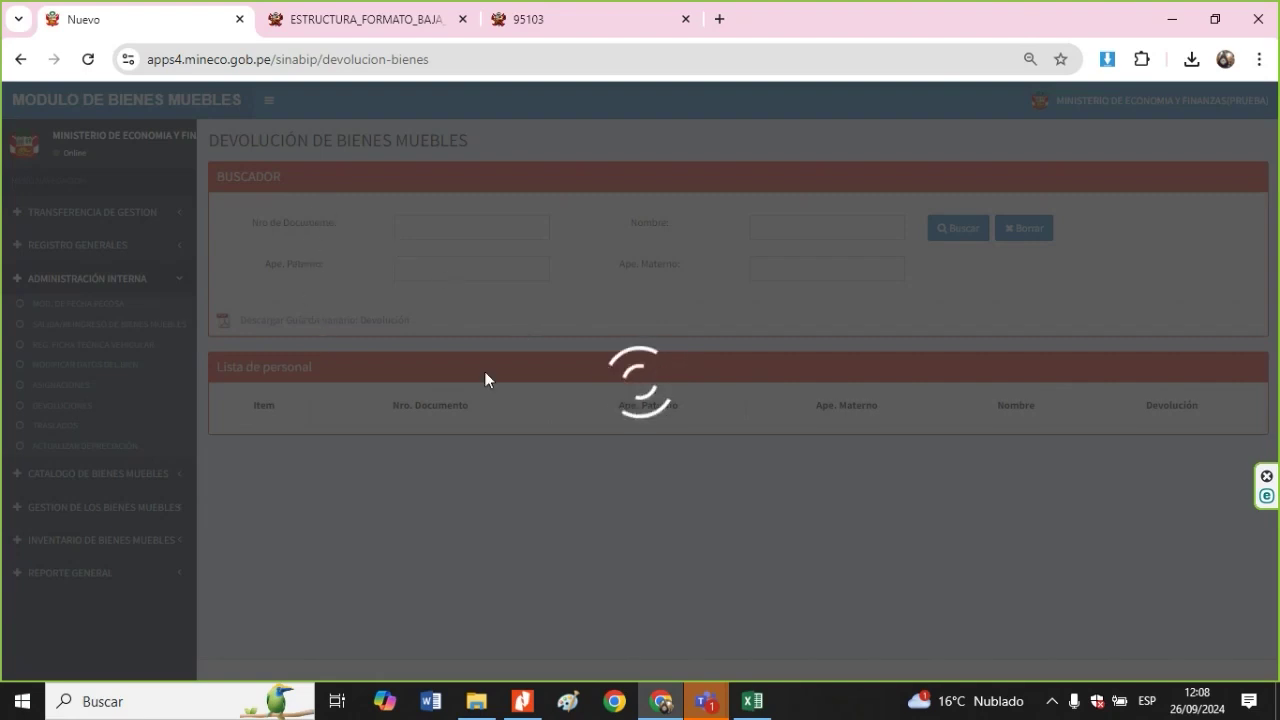
pyautogui.scroll(-2, 470, 455)
pyautogui.scroll(2, 495, 470)
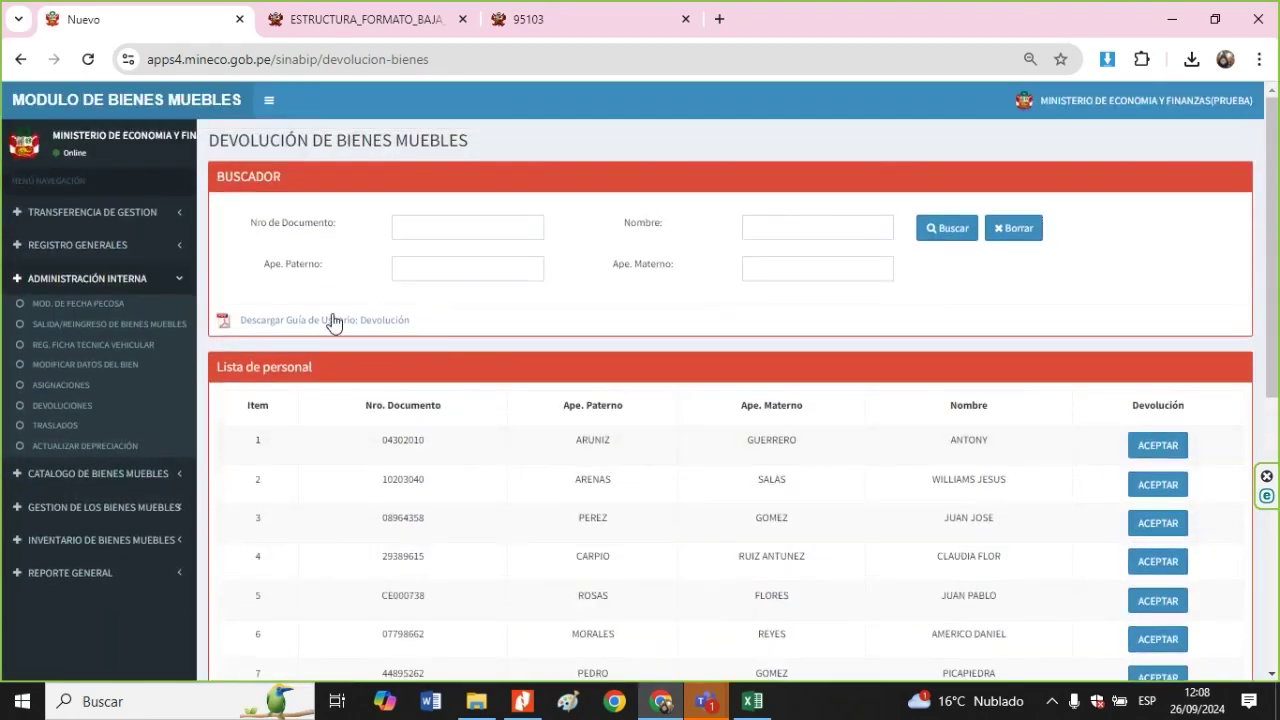
pyautogui.scroll(-2, 338, 325)
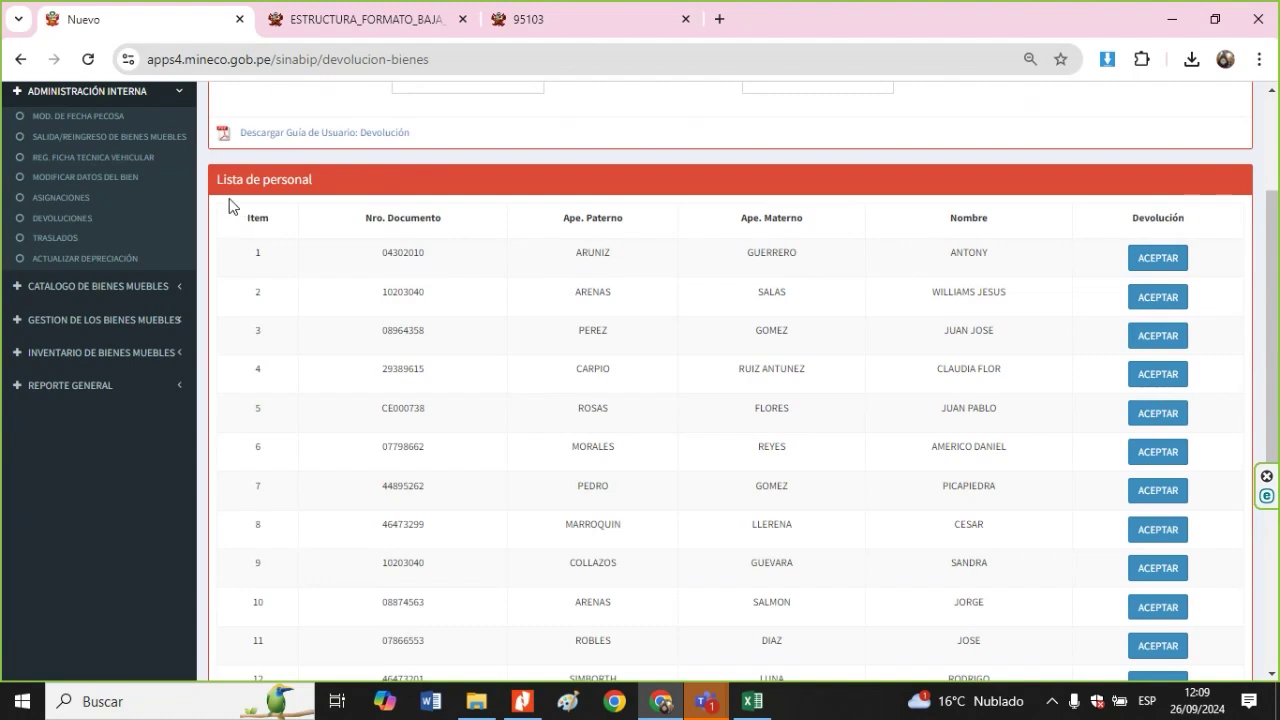
pyautogui.click(1160, 259)
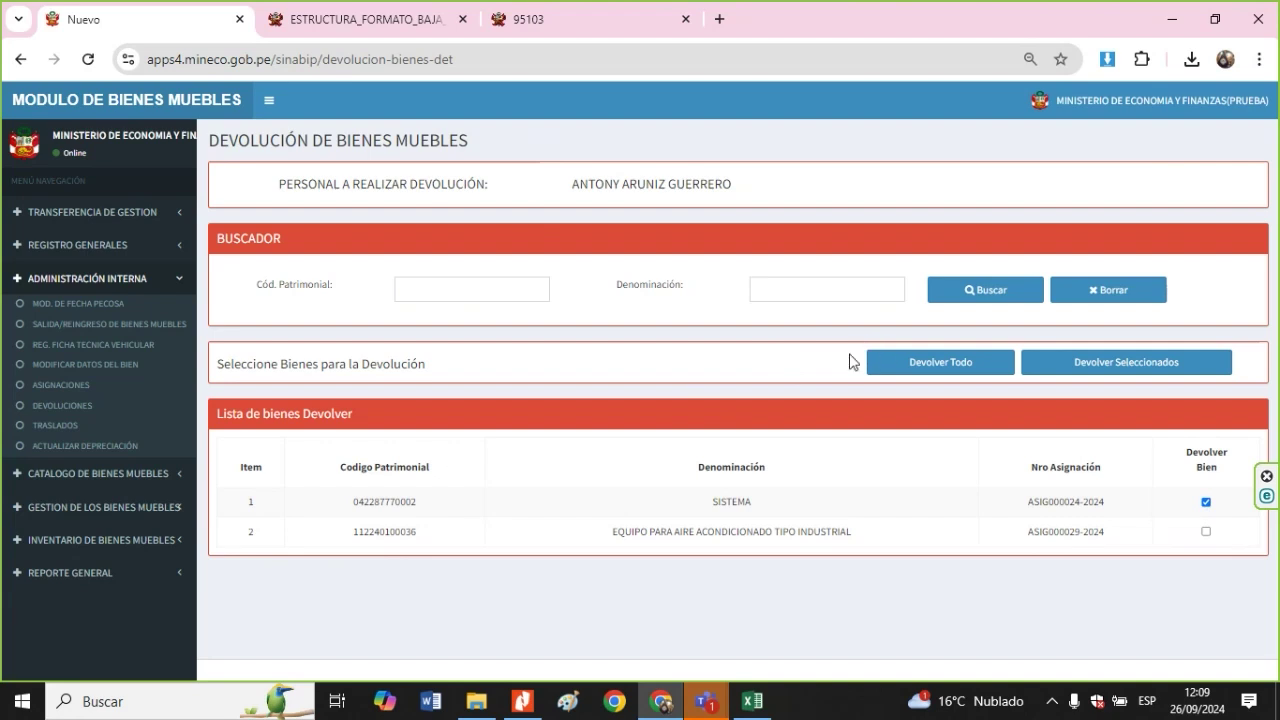
pyautogui.click(1146, 364)
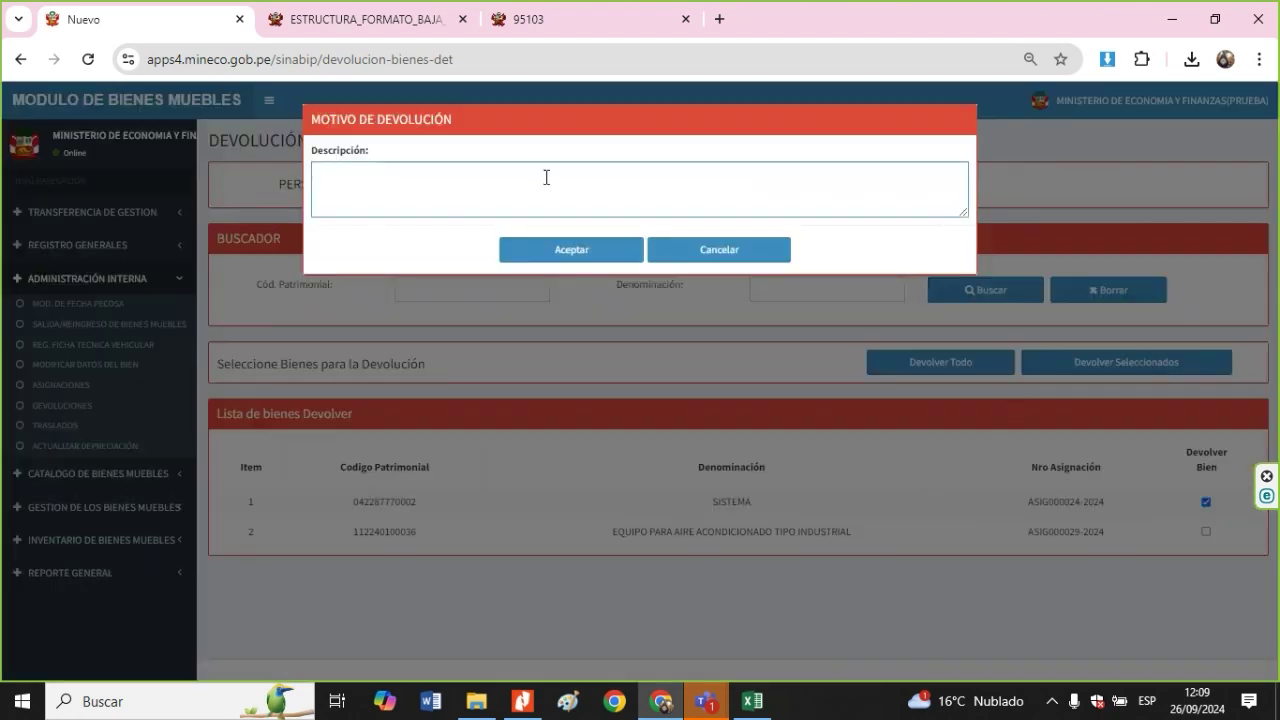
pyautogui.write('obs')
pyautogui.click(596, 252)
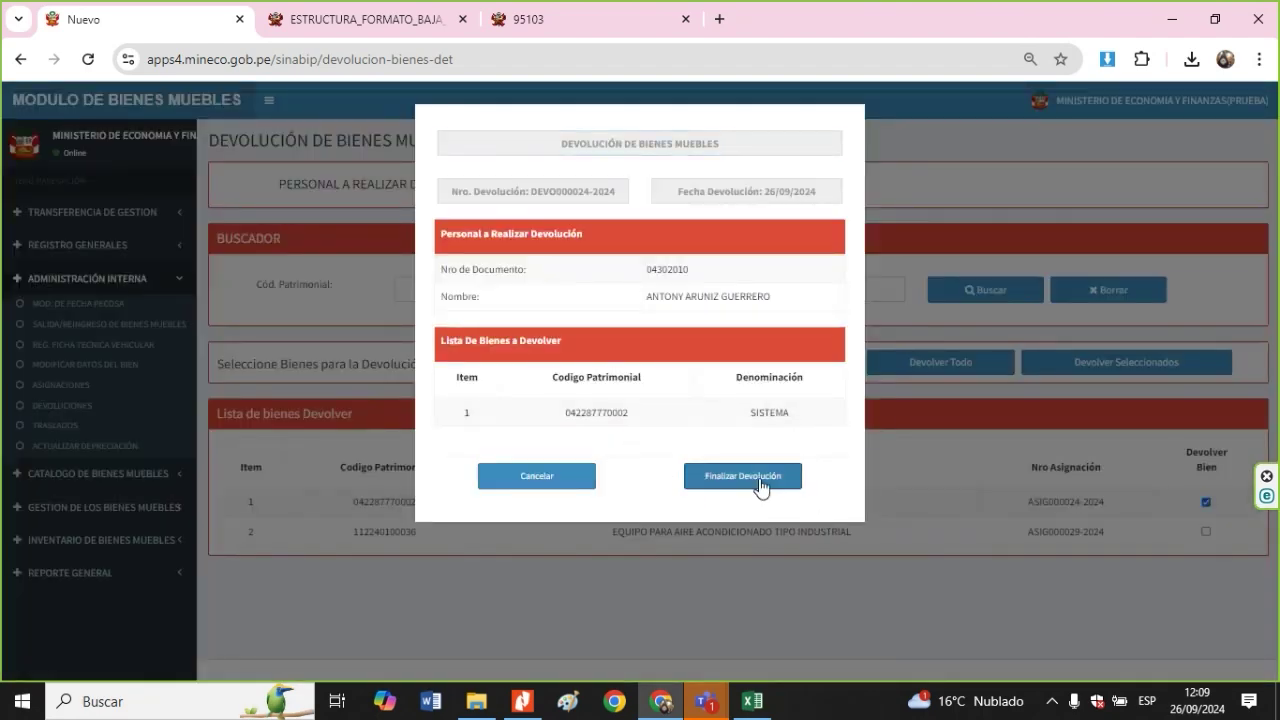
pyautogui.click(759, 484)
pyautogui.click(607, 437)
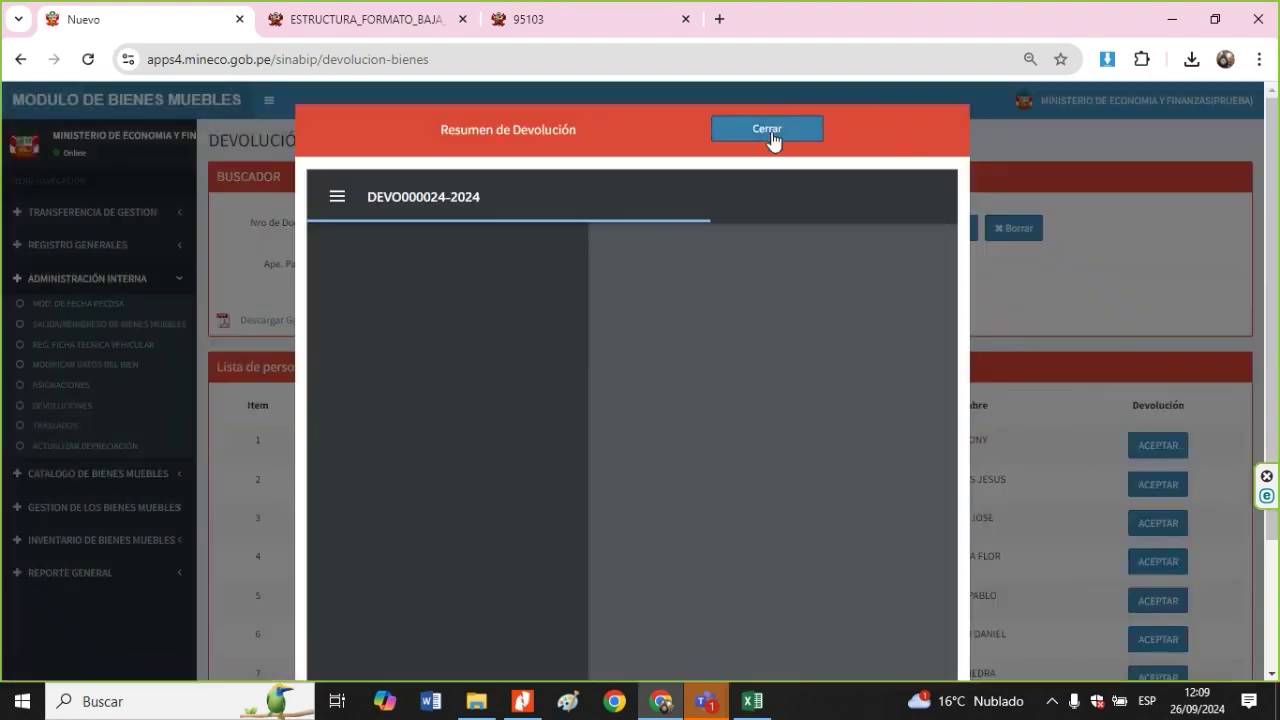
pyautogui.click(767, 130)
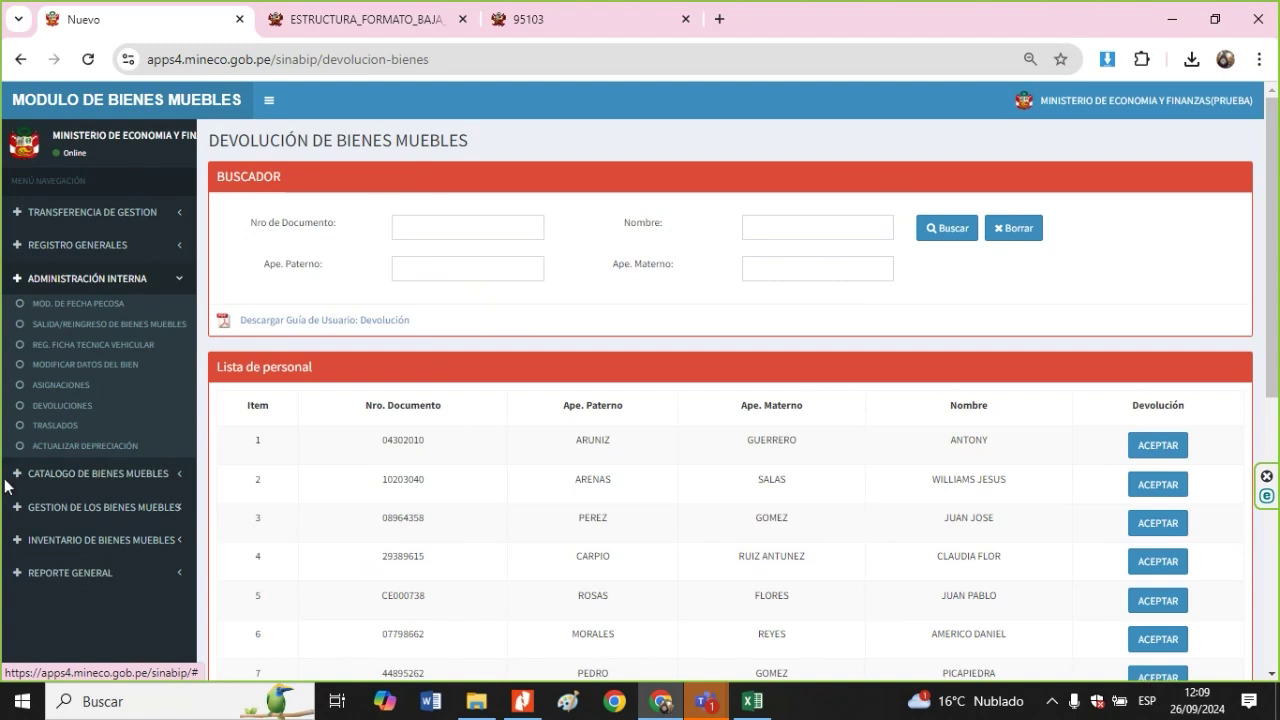
# Open the Inventario 2023 summary under Inventario de Bienes Muebles > Registrar Inventario.
pyautogui.click(78, 474)
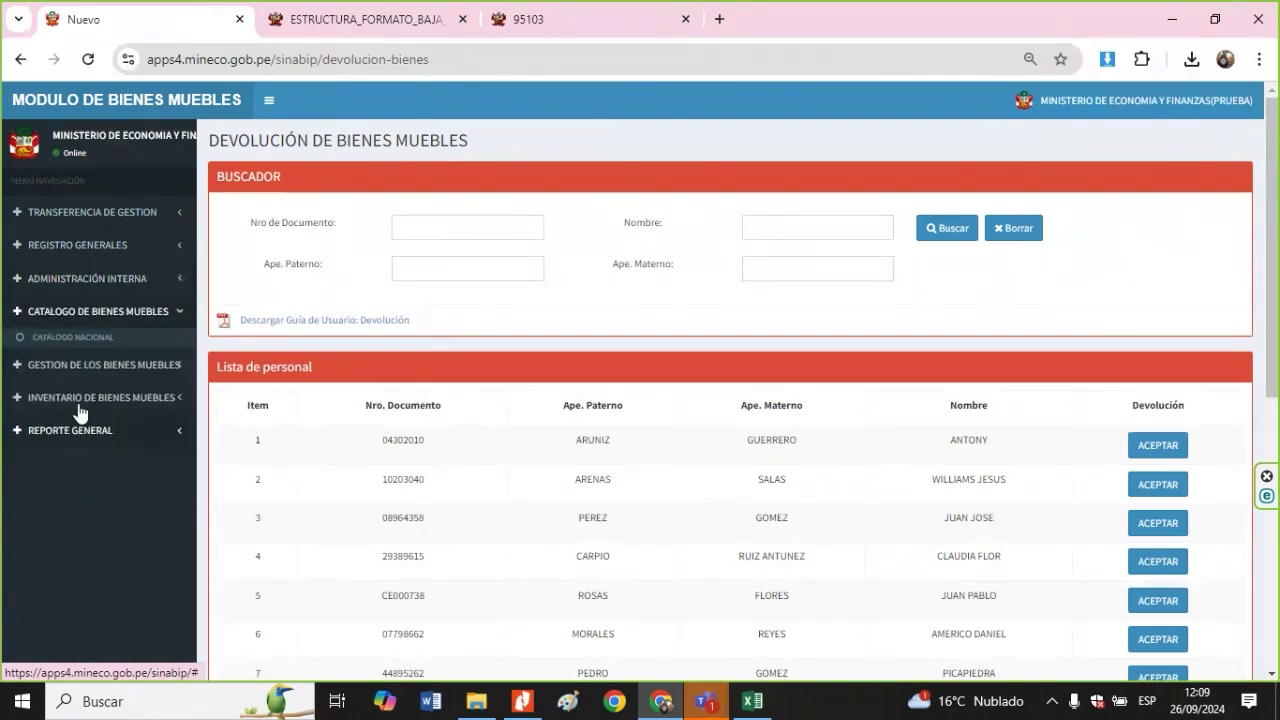
pyautogui.click(91, 366)
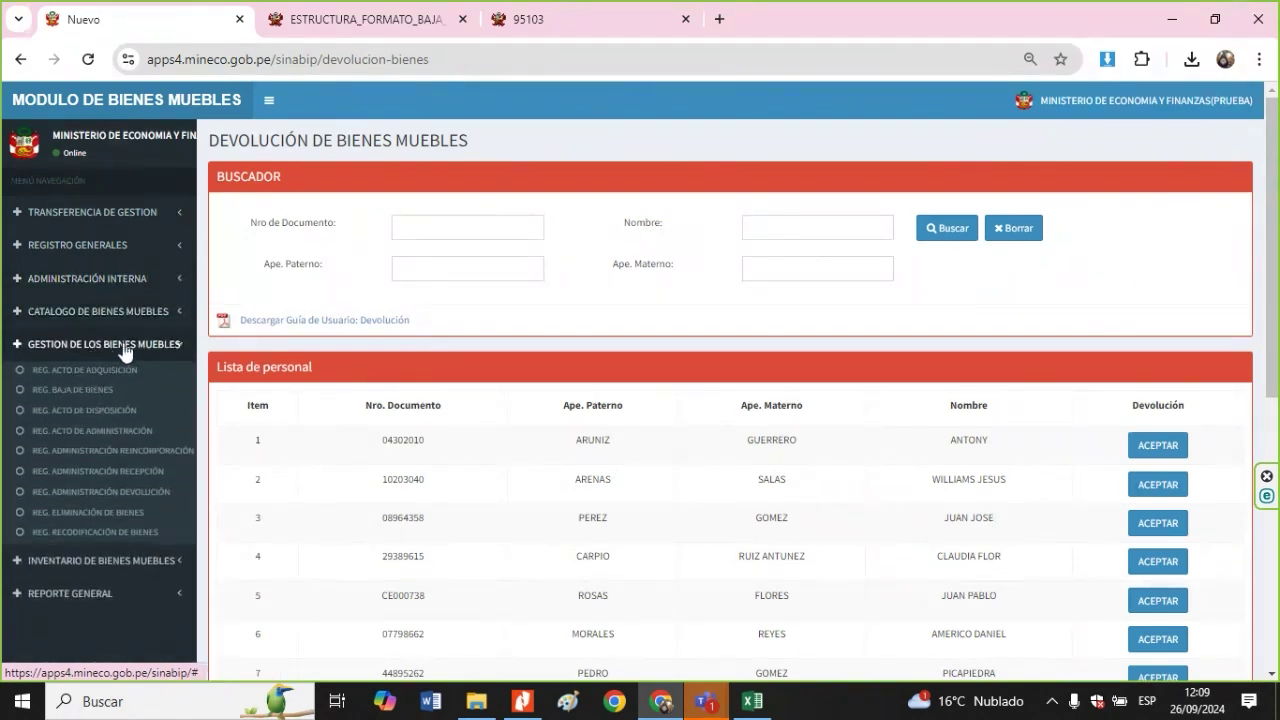
pyautogui.click(100, 562)
pyautogui.click(80, 403)
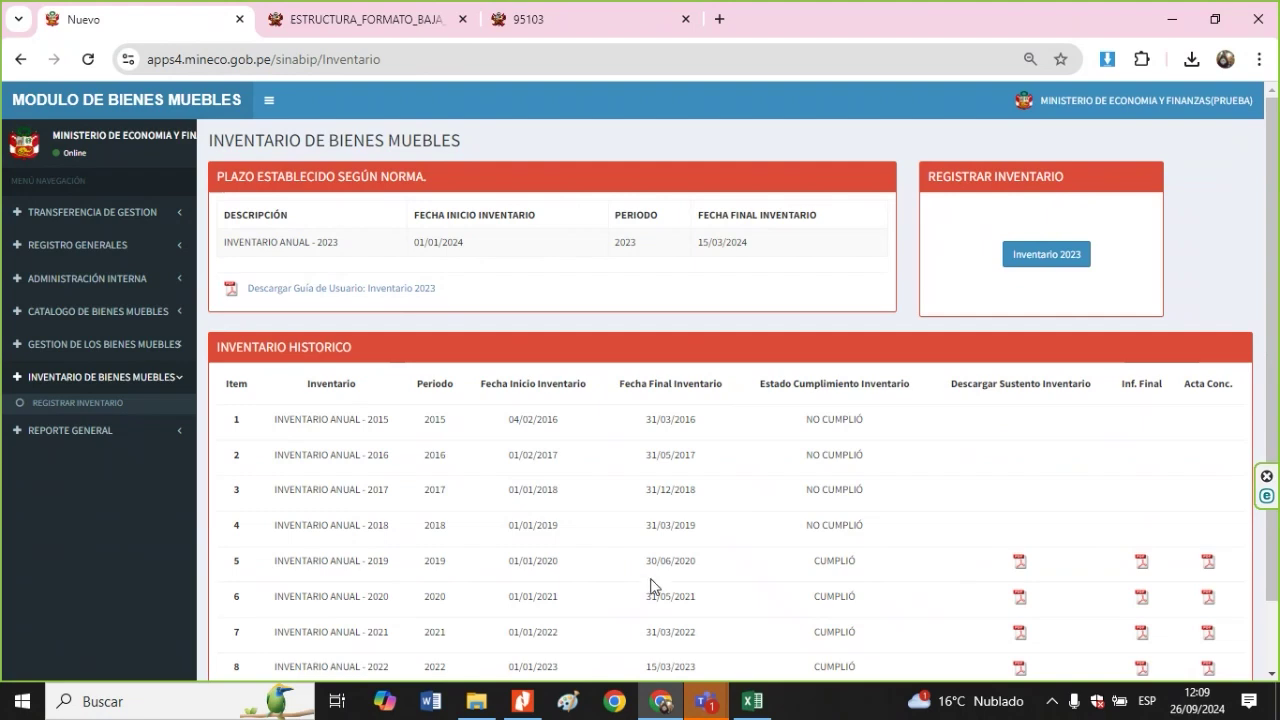
pyautogui.scroll(-1, 760, 368)
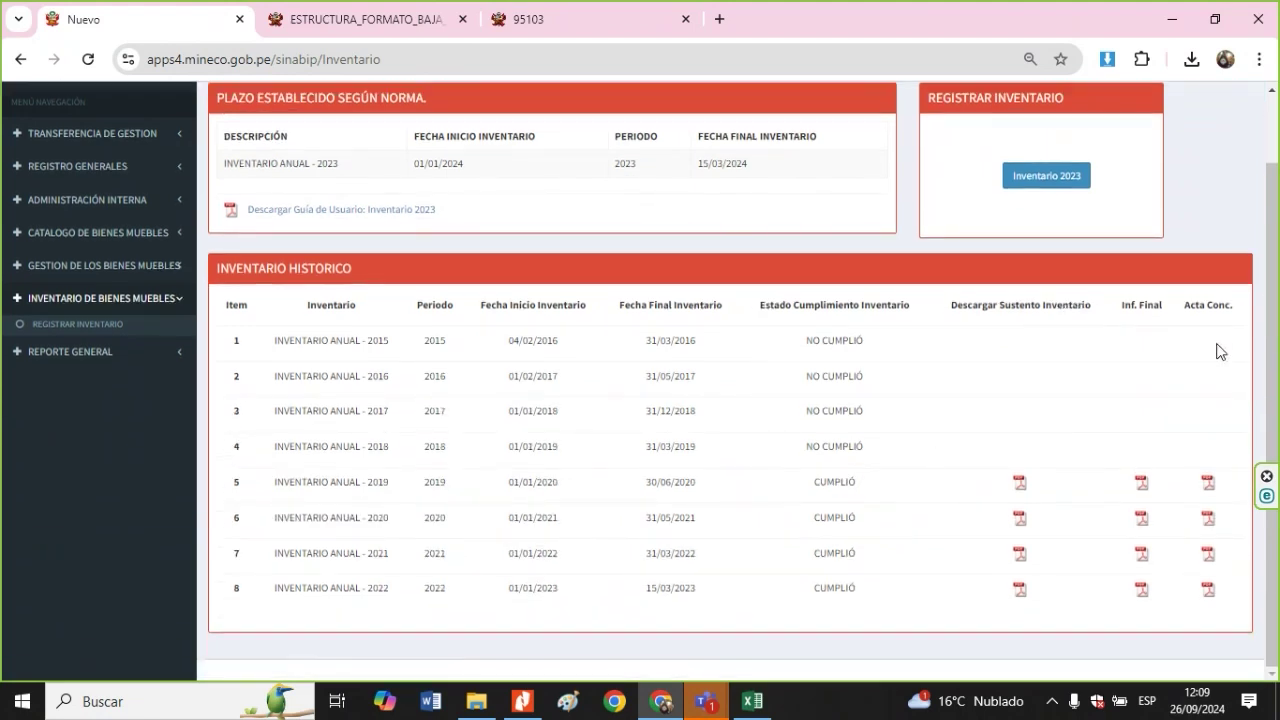
pyautogui.click(1037, 184)
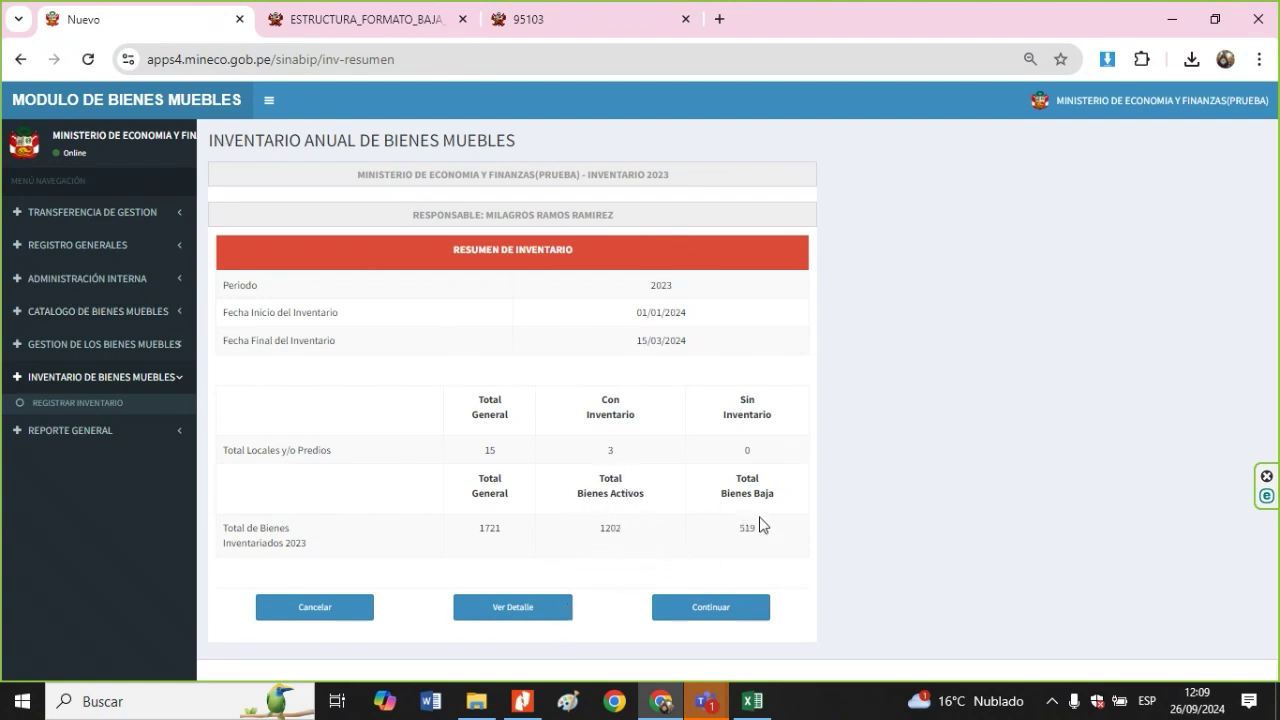
# Show the per-location detail of the 1721-good inventory and scroll through the locales table.
pyautogui.click(506, 614)
pyautogui.scroll(-1, 1170, 342)
pyautogui.scroll(-2, 1170, 342)
pyautogui.scroll(2, 1057, 266)
pyautogui.scroll(-2, 797, 497)
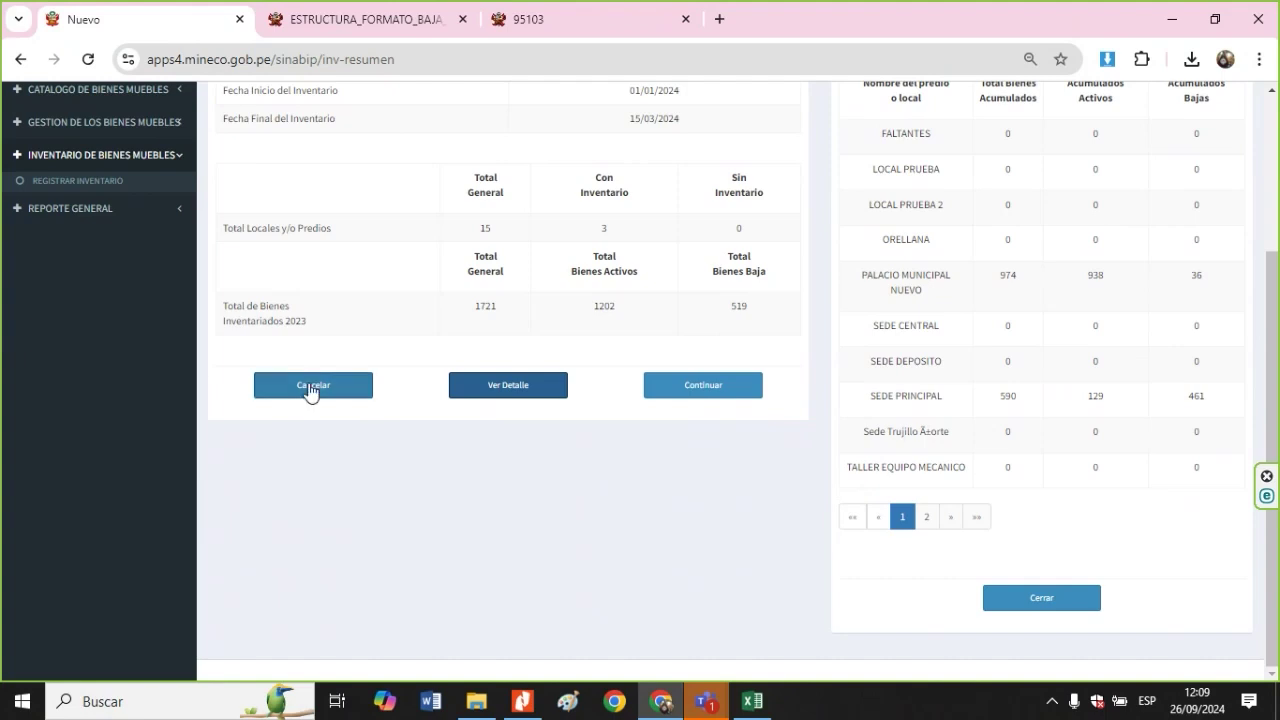
# Close the location detail, confirm the summary, and delete the attached Informe Final and Acta de Conciliación files.
pyautogui.click(1054, 603)
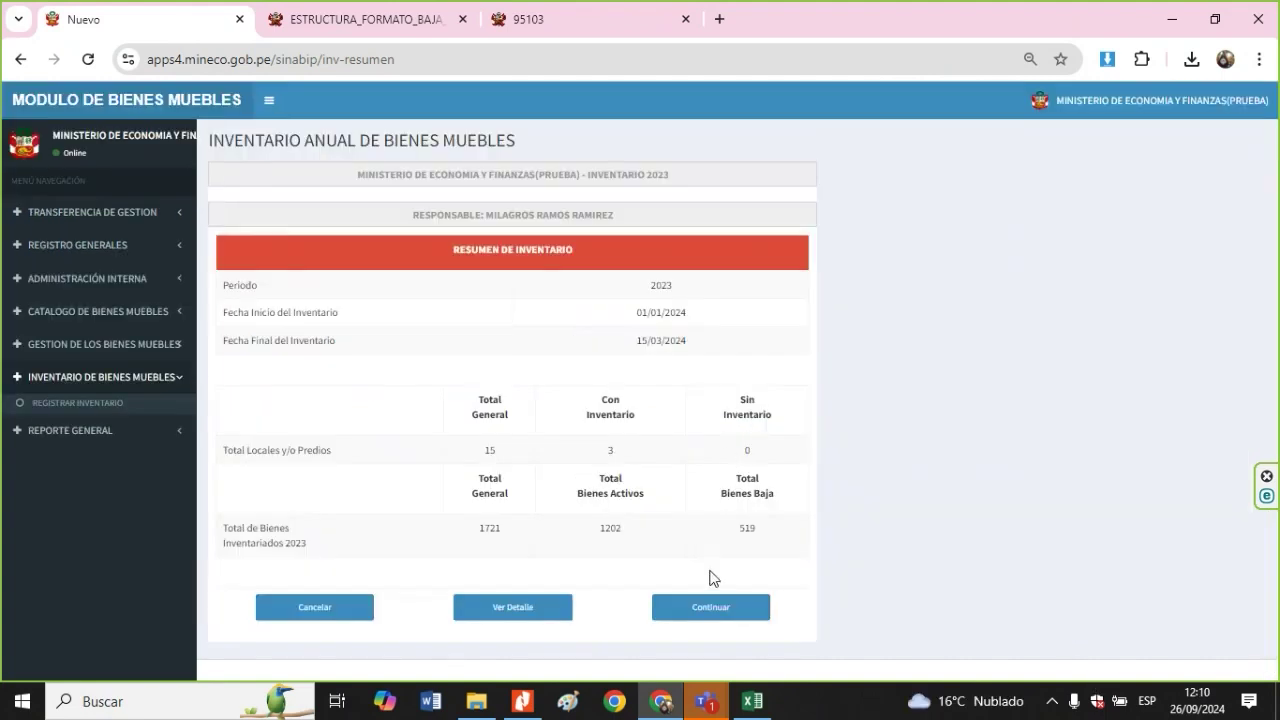
pyautogui.click(712, 602)
pyautogui.click(590, 437)
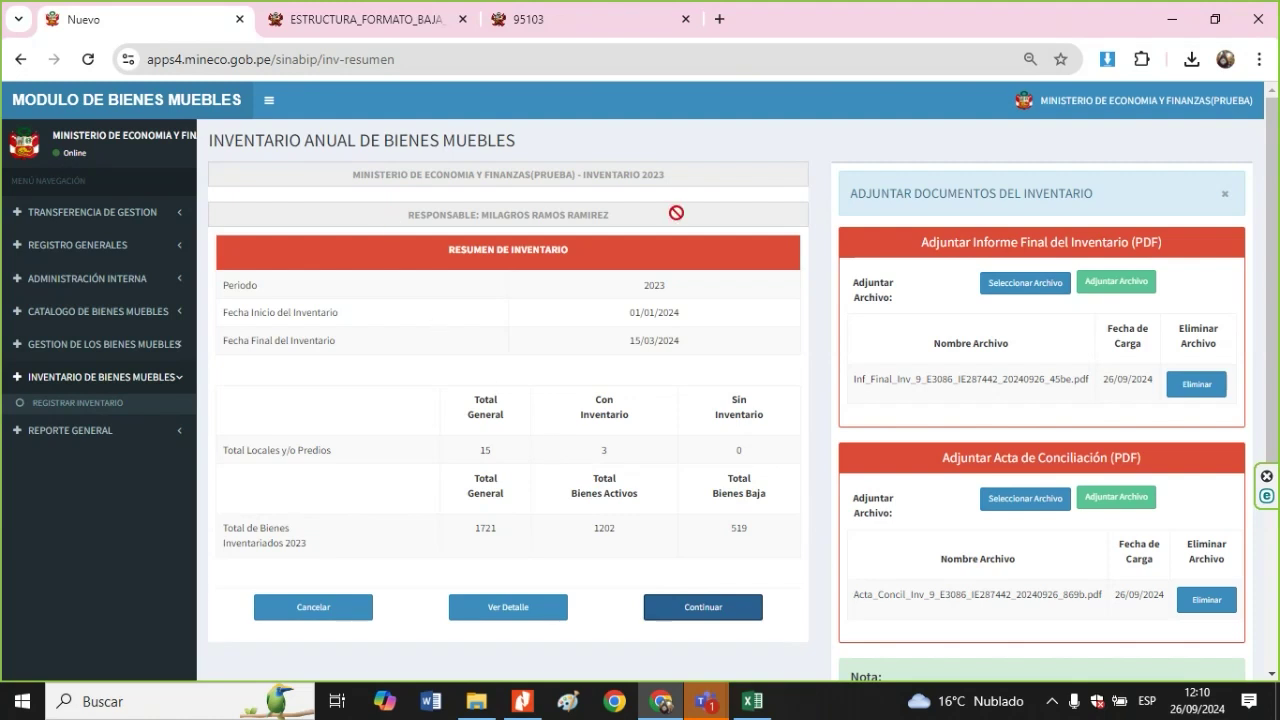
pyautogui.scroll(-1, 997, 229)
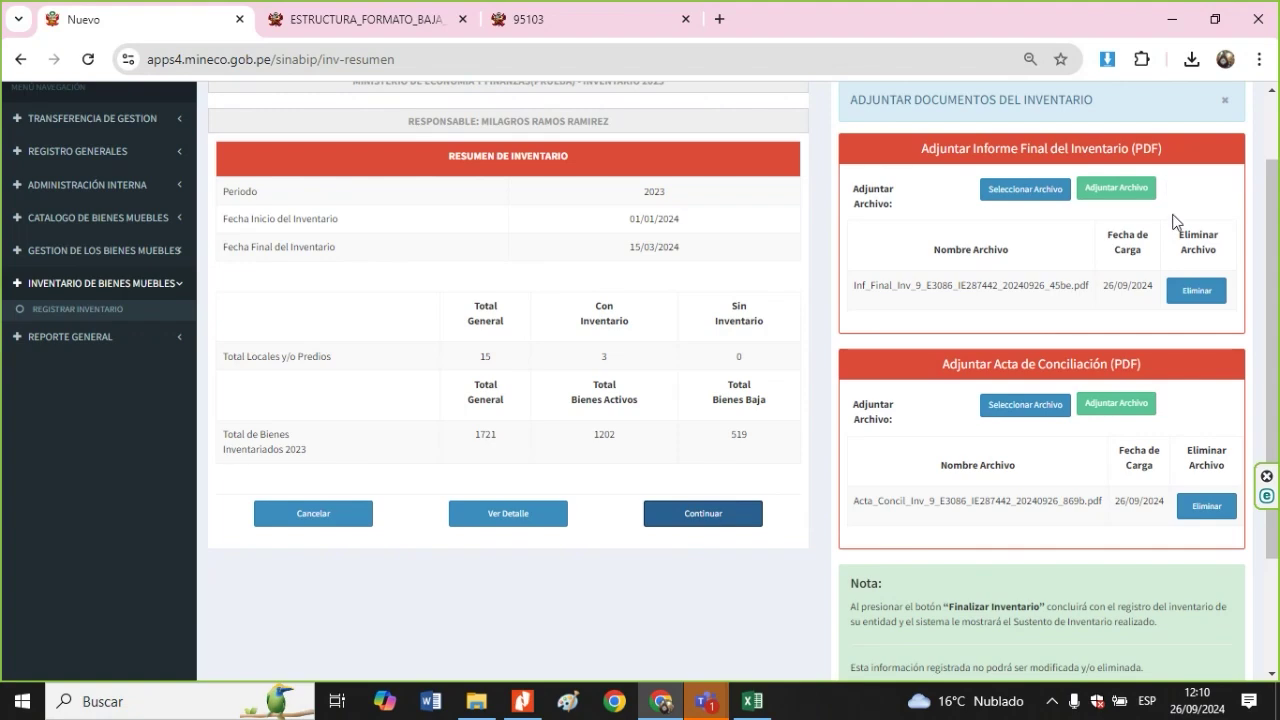
pyautogui.click(1196, 292)
pyautogui.click(1190, 401)
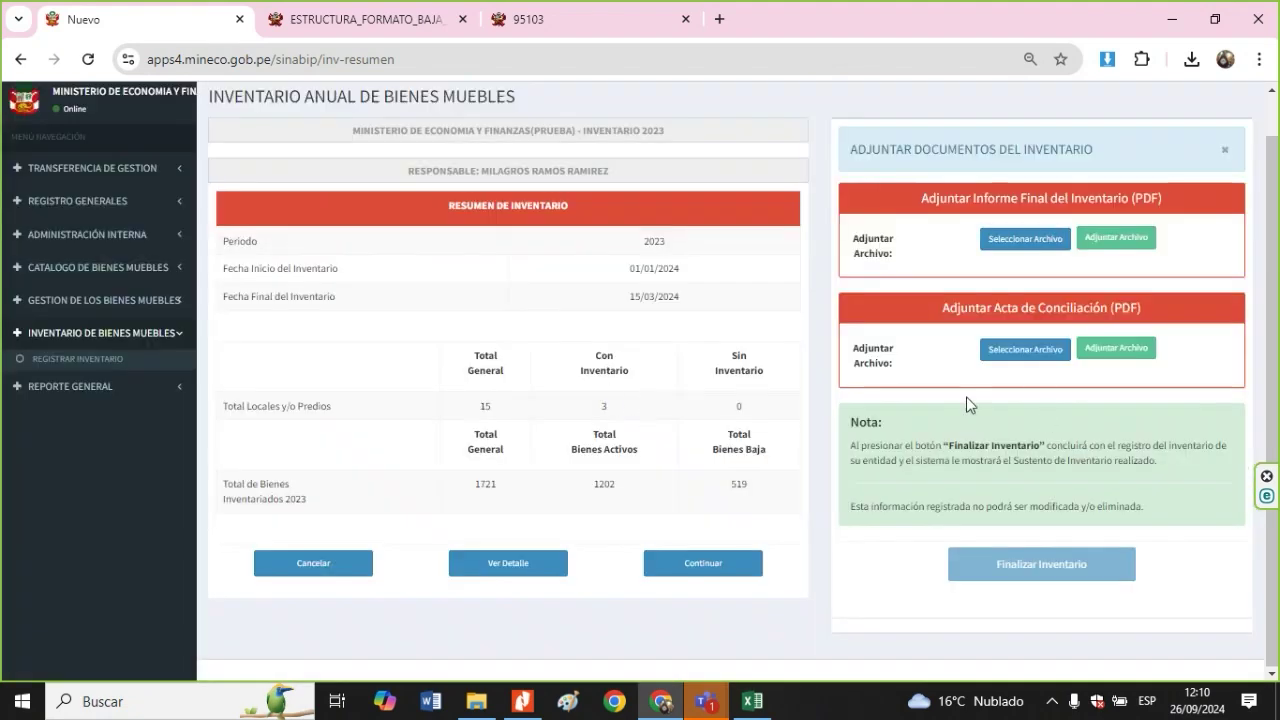
pyautogui.scroll(1, 960, 395)
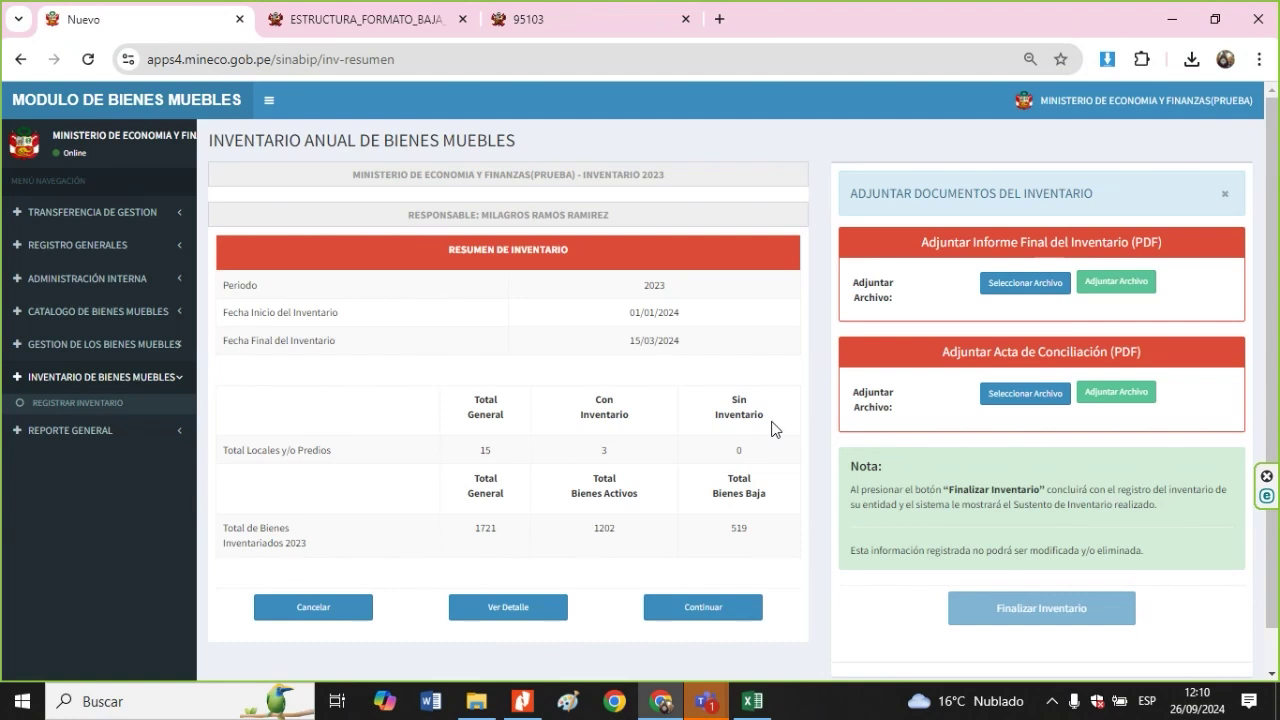
# Review the registered patrimony responsible record for Sede Principal under Registro Generales.
pyautogui.click(107, 250)
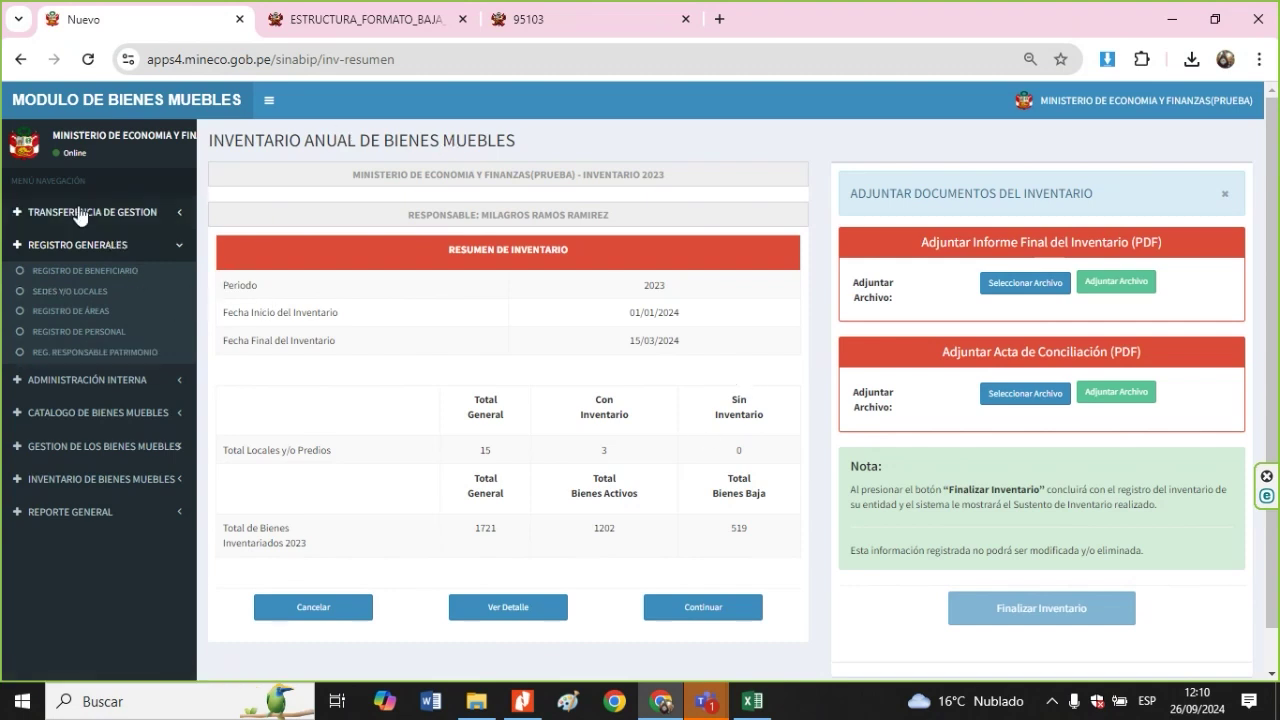
pyautogui.click(93, 354)
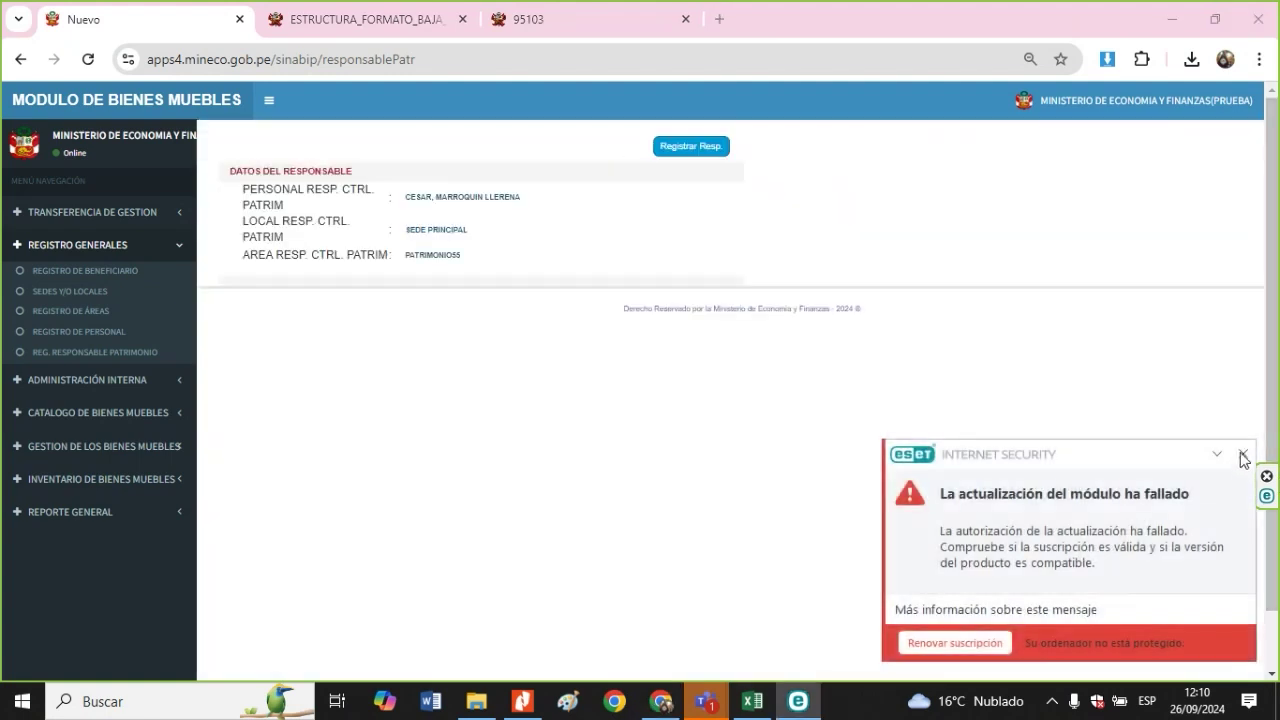
pyautogui.click(1243, 454)
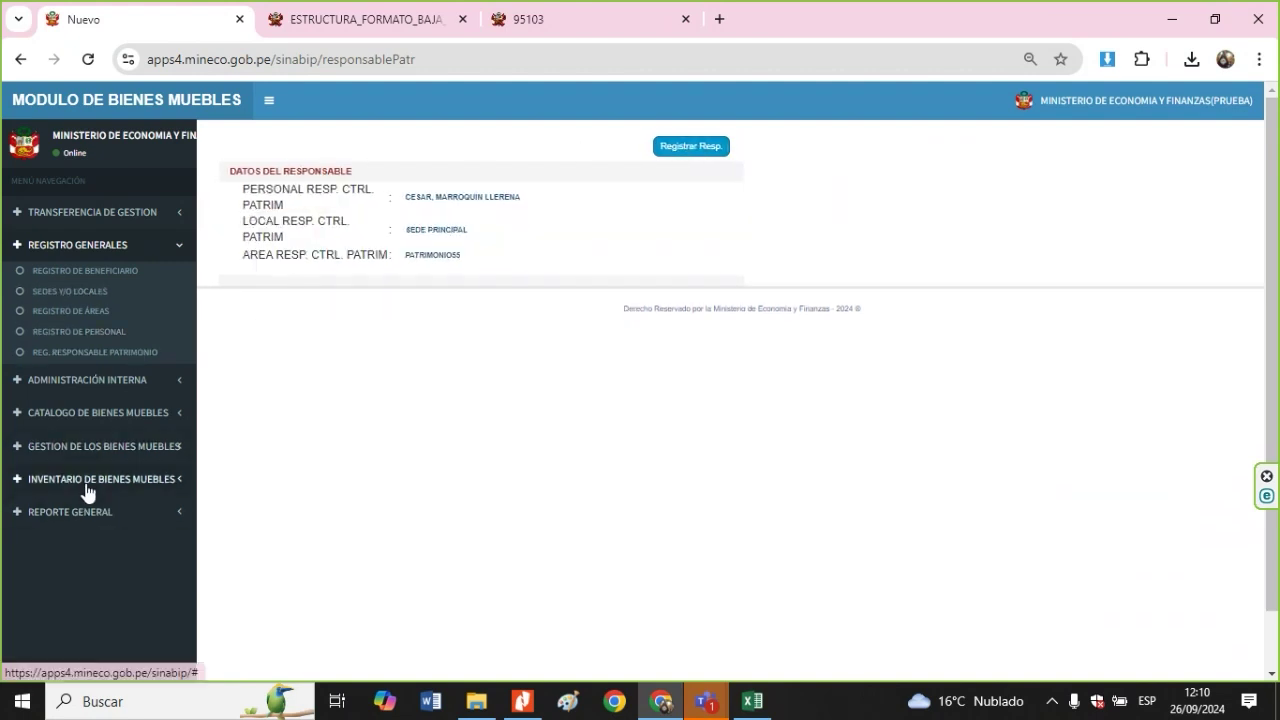
# Reopen the Inventario 2023 summary showing 15 locales and 1721 goods.
pyautogui.click(129, 479)
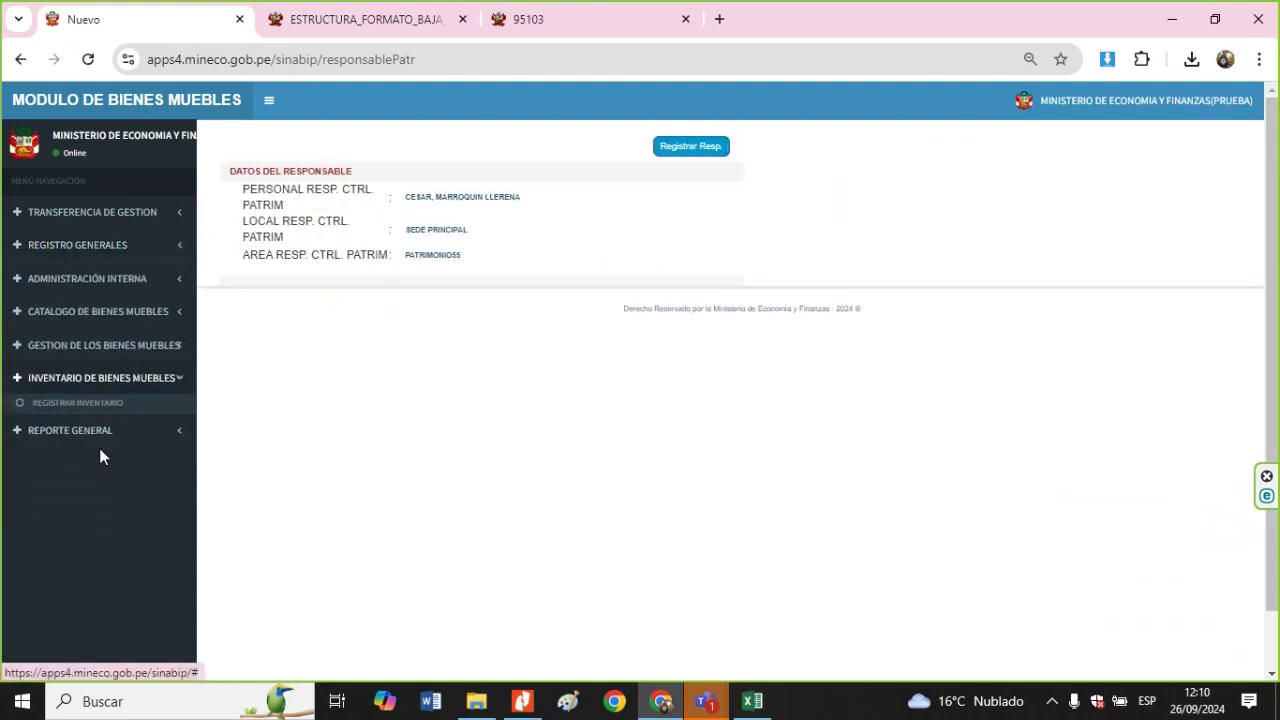
pyautogui.click(111, 413)
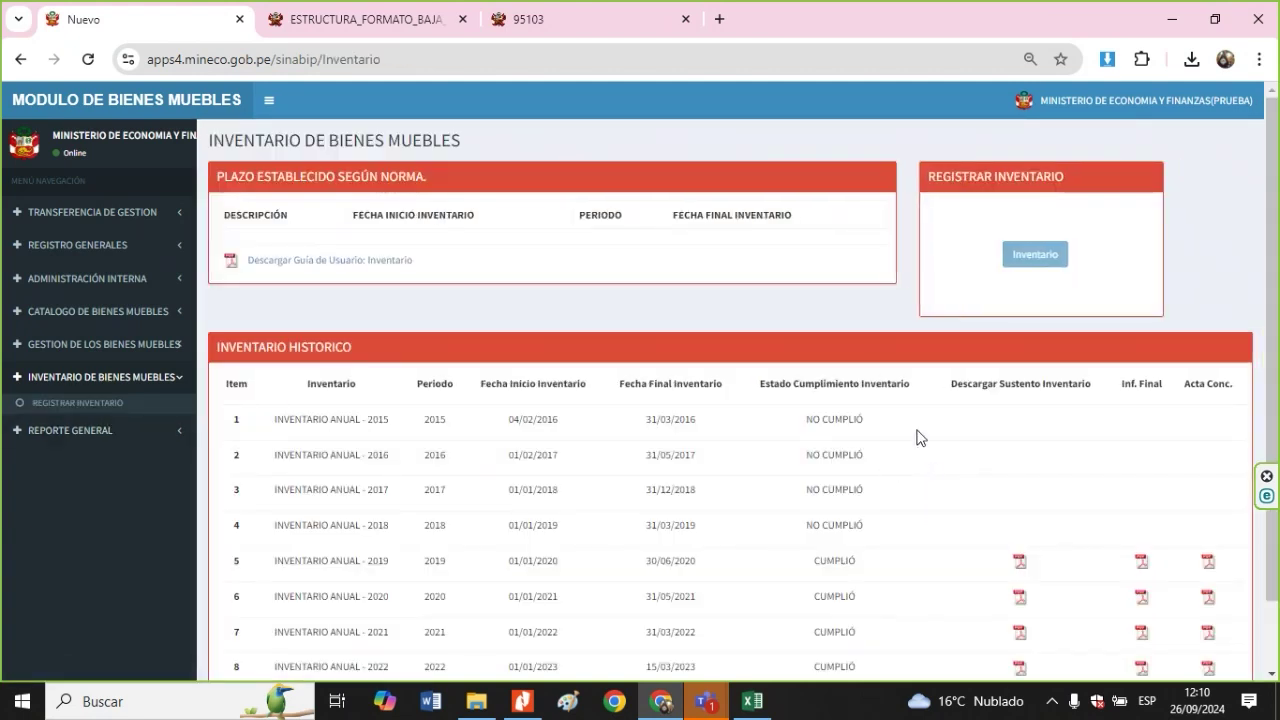
pyautogui.click(1059, 262)
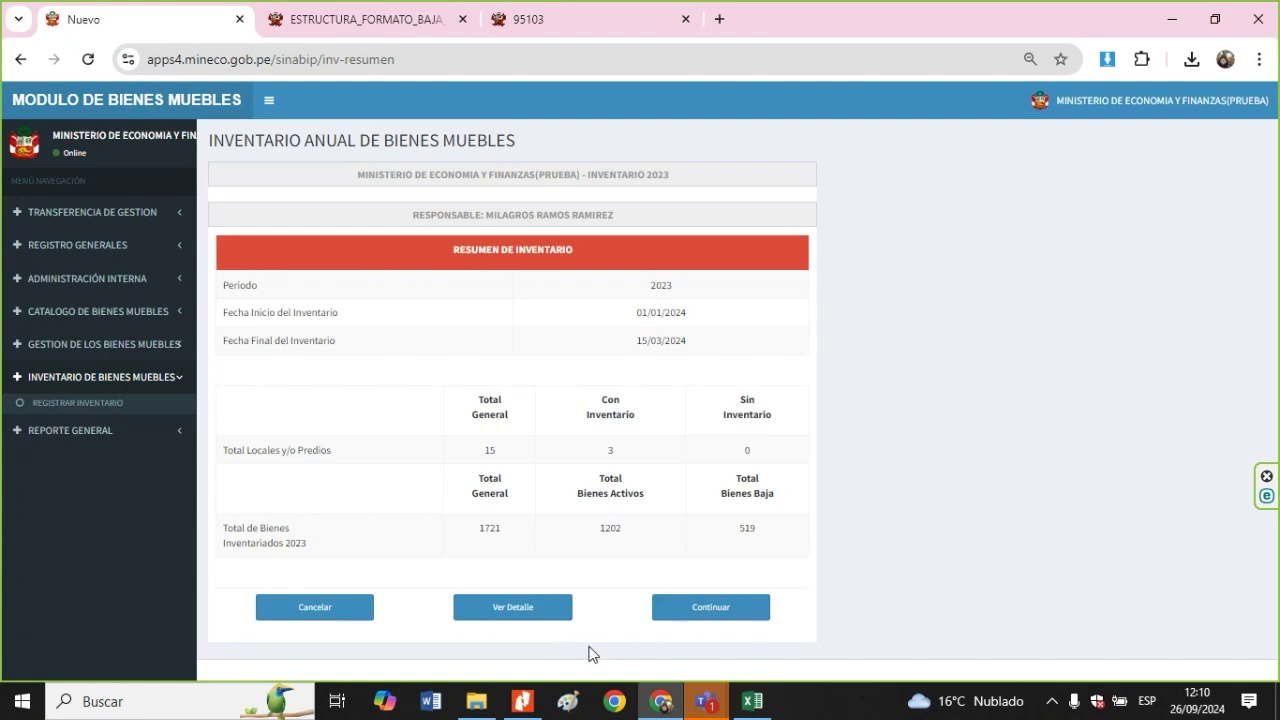
# Confirm the 2023 summary and upload the Informe Final PDF from the sinabip folder.
pyautogui.click(707, 611)
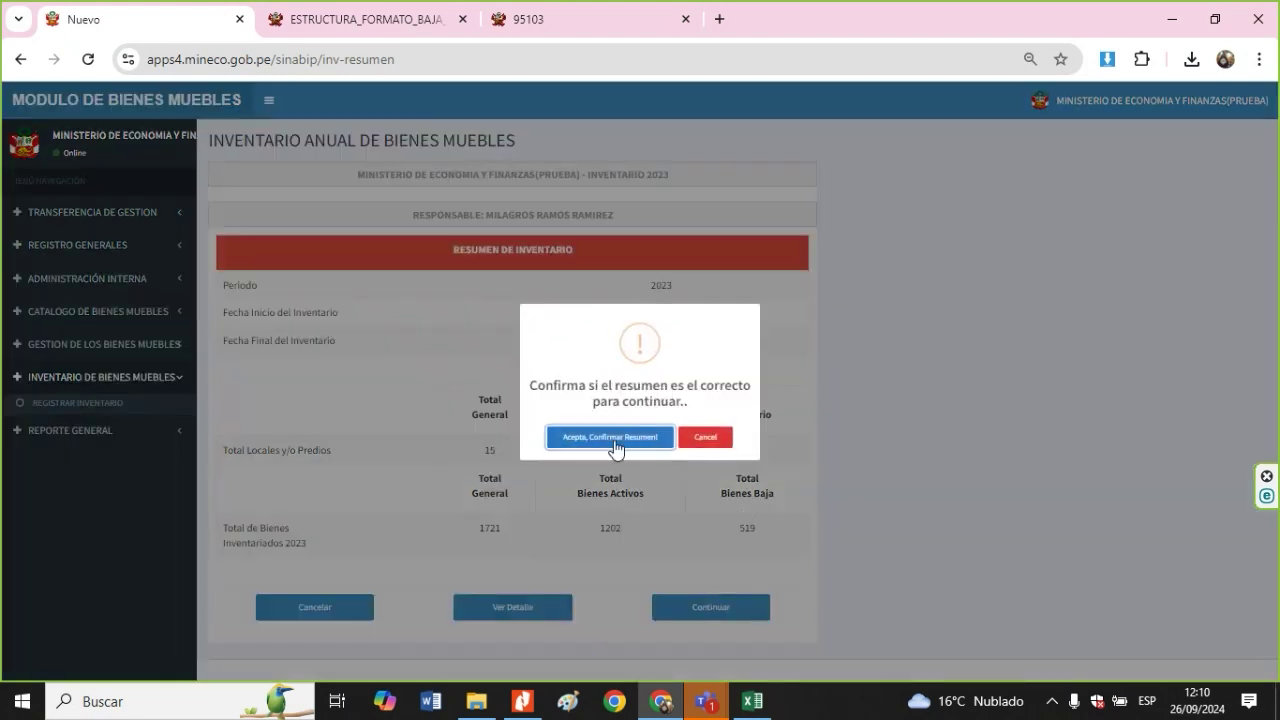
pyautogui.click(608, 441)
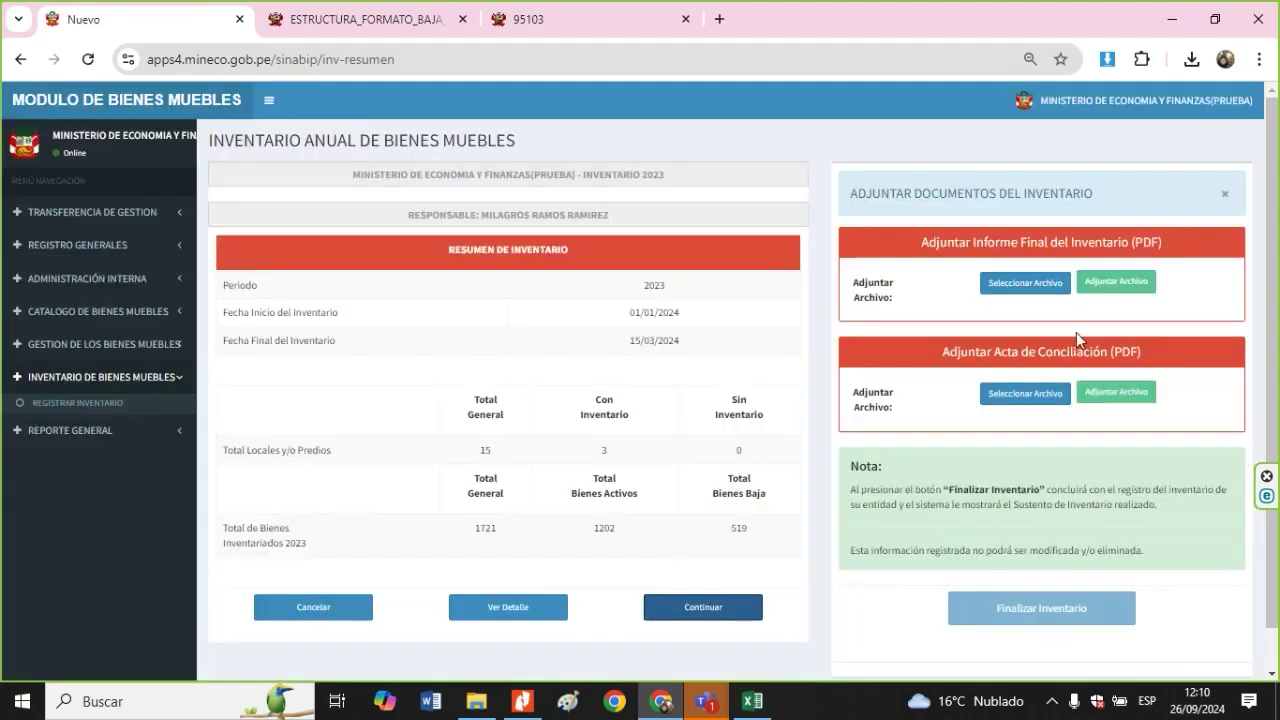
pyautogui.click(1036, 288)
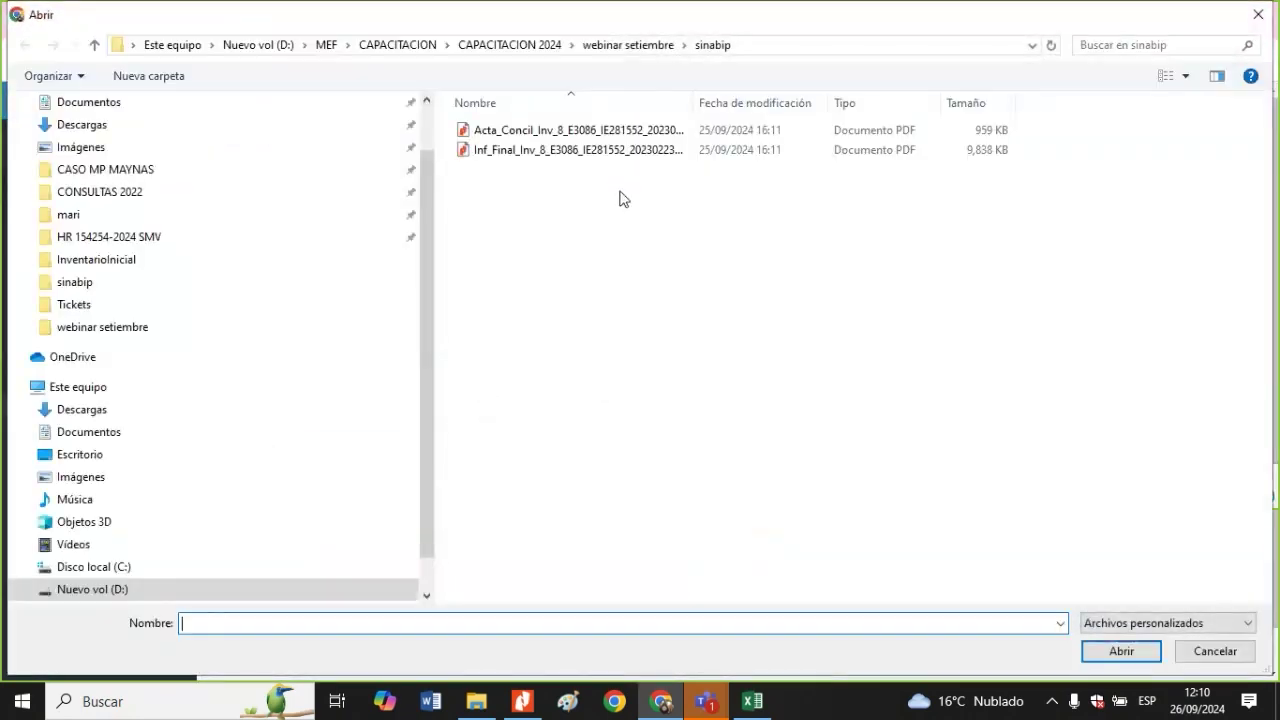
pyautogui.doubleClick(525, 149)
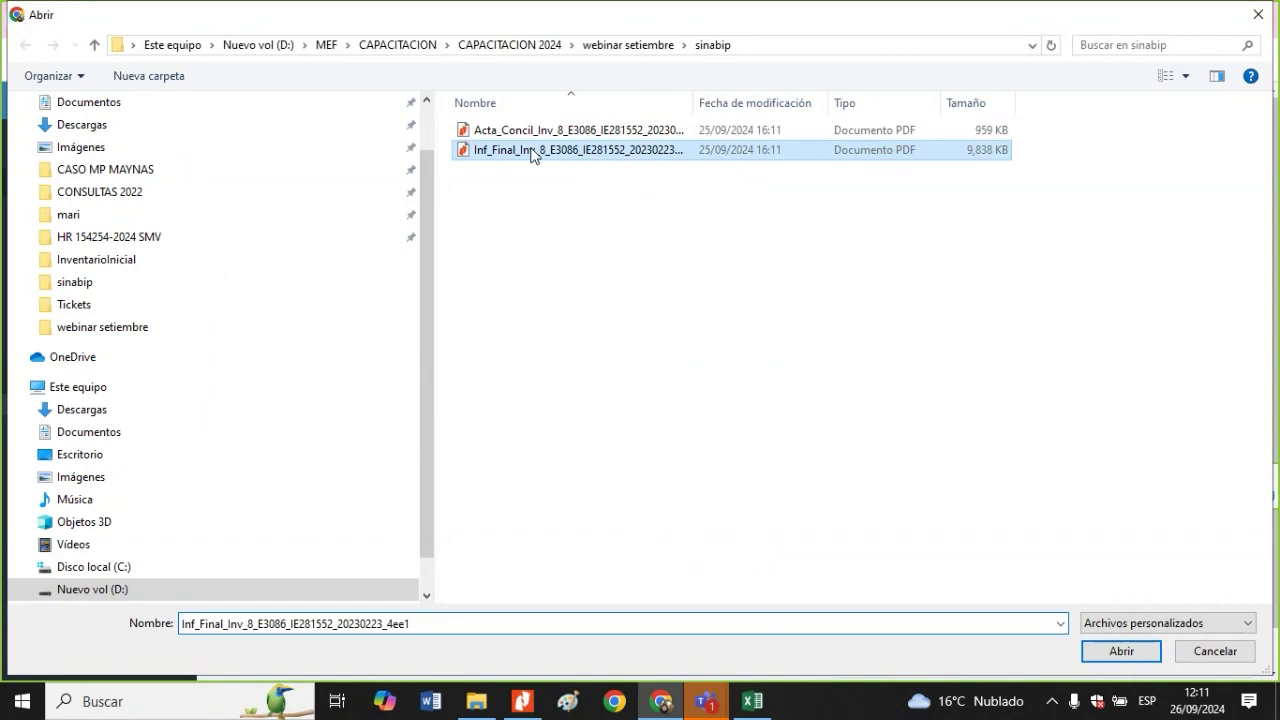
pyautogui.click(1127, 290)
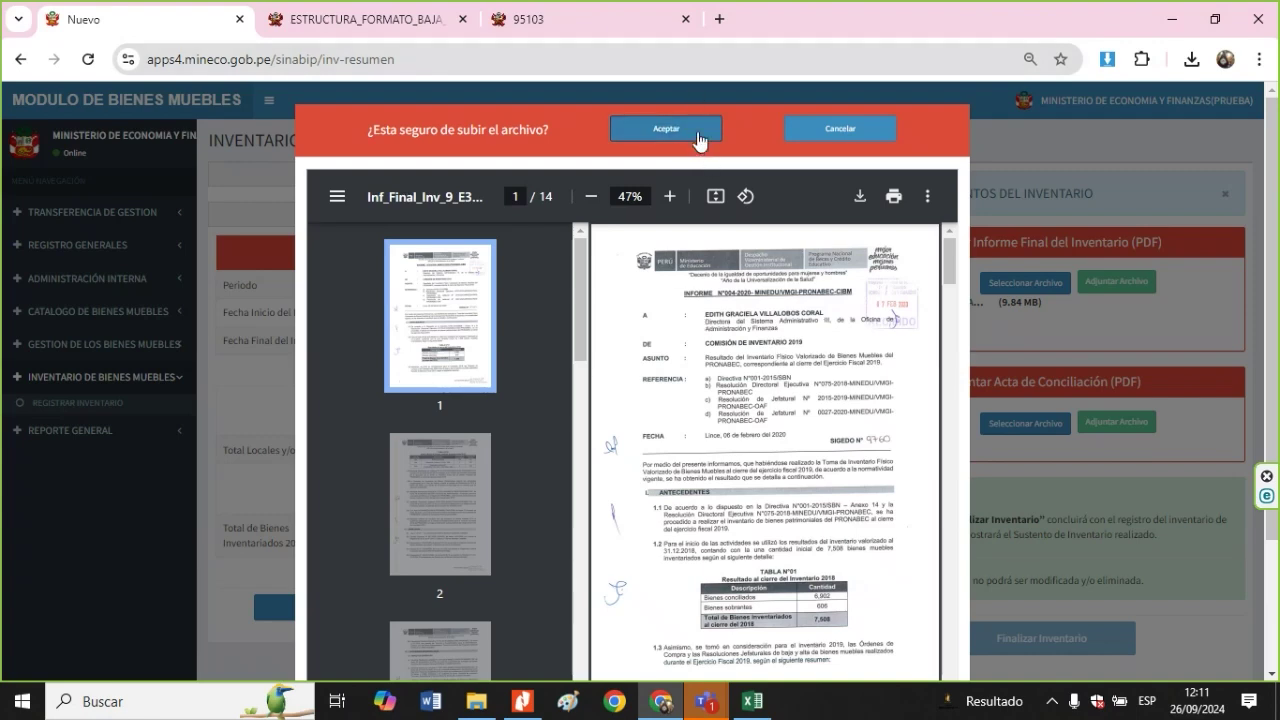
pyautogui.click(692, 127)
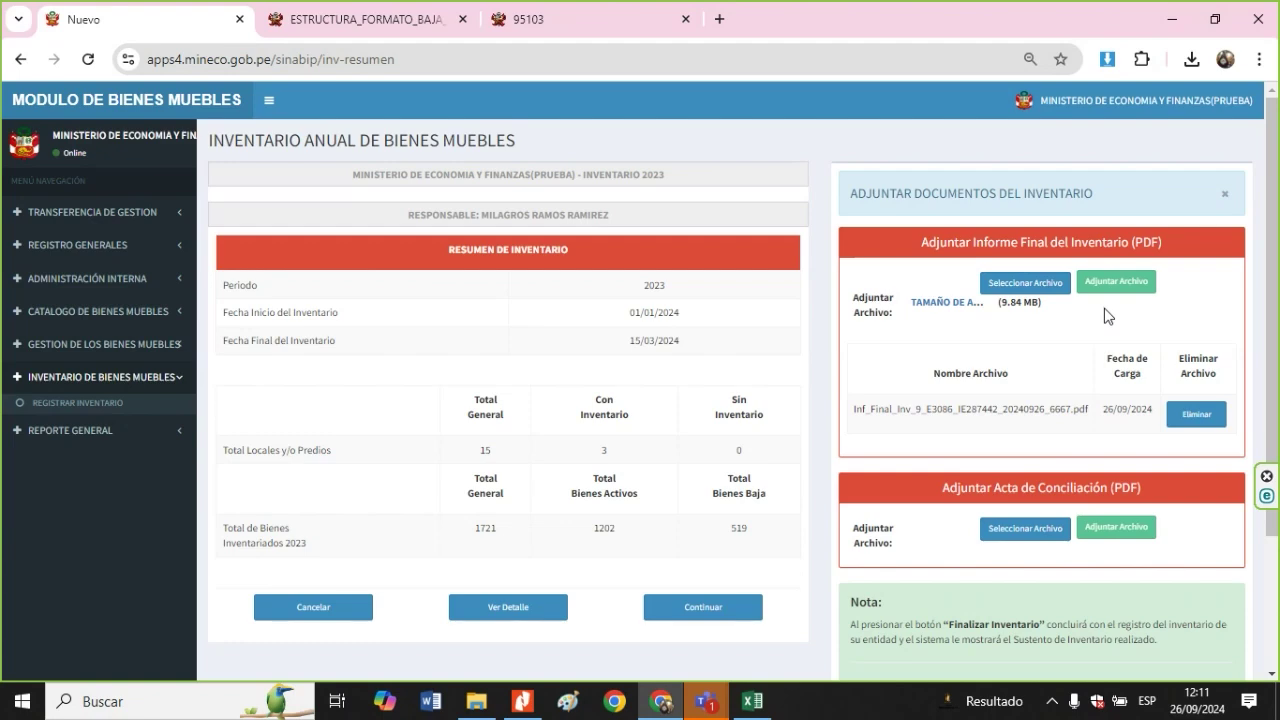
# Upload the Acta de Conciliación PDF, dated 26/09/2024, and scroll down to Finalizar Inventario.
pyautogui.click(1017, 530)
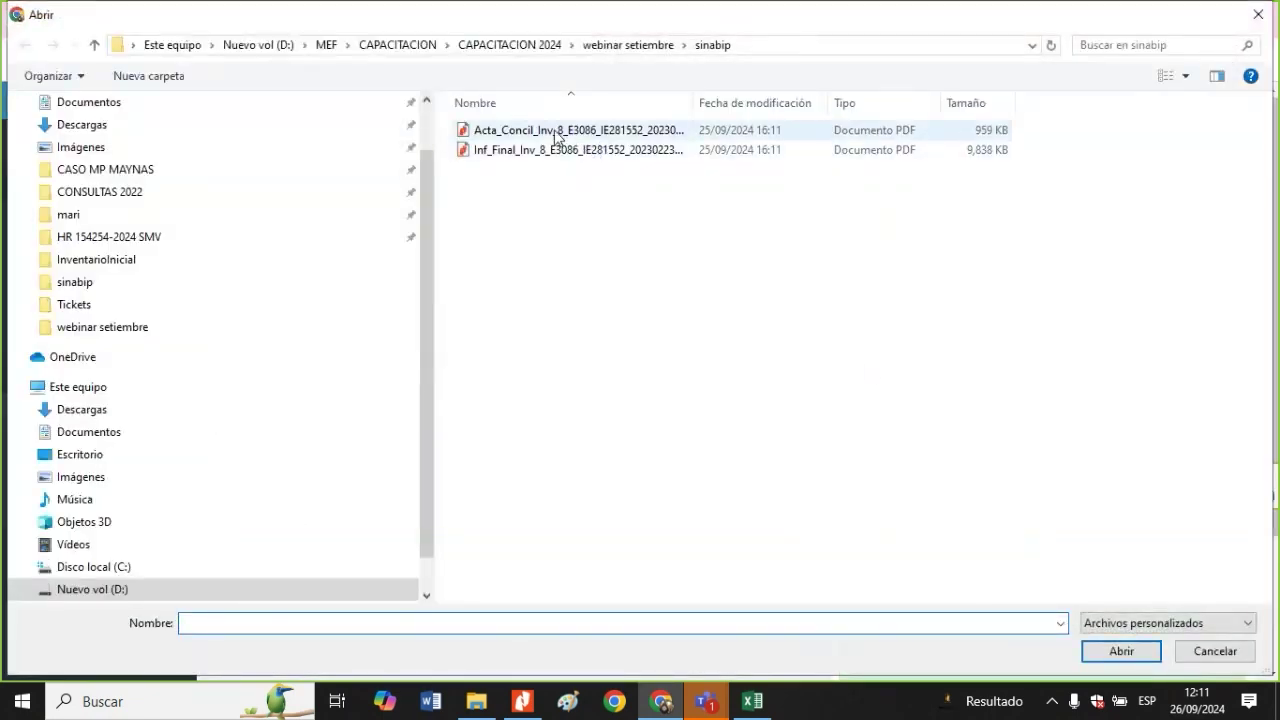
pyautogui.doubleClick(558, 137)
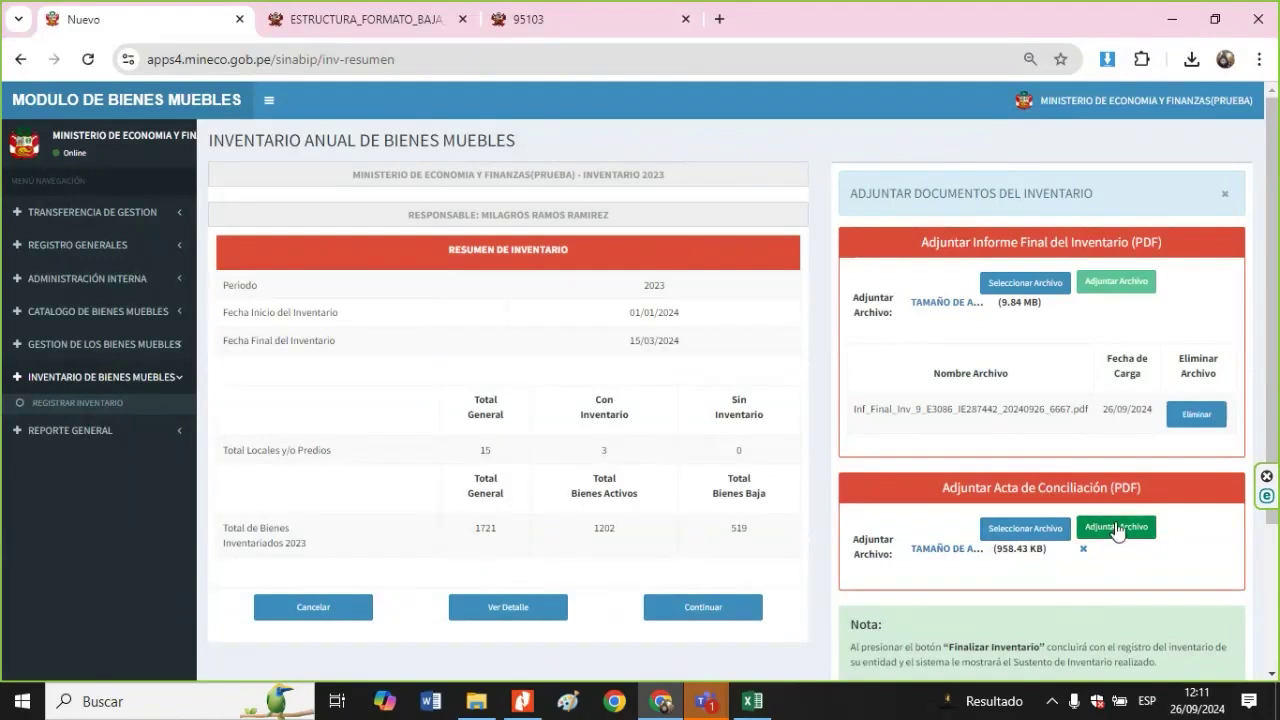
pyautogui.click(1117, 530)
pyautogui.scroll(-1, 1060, 455)
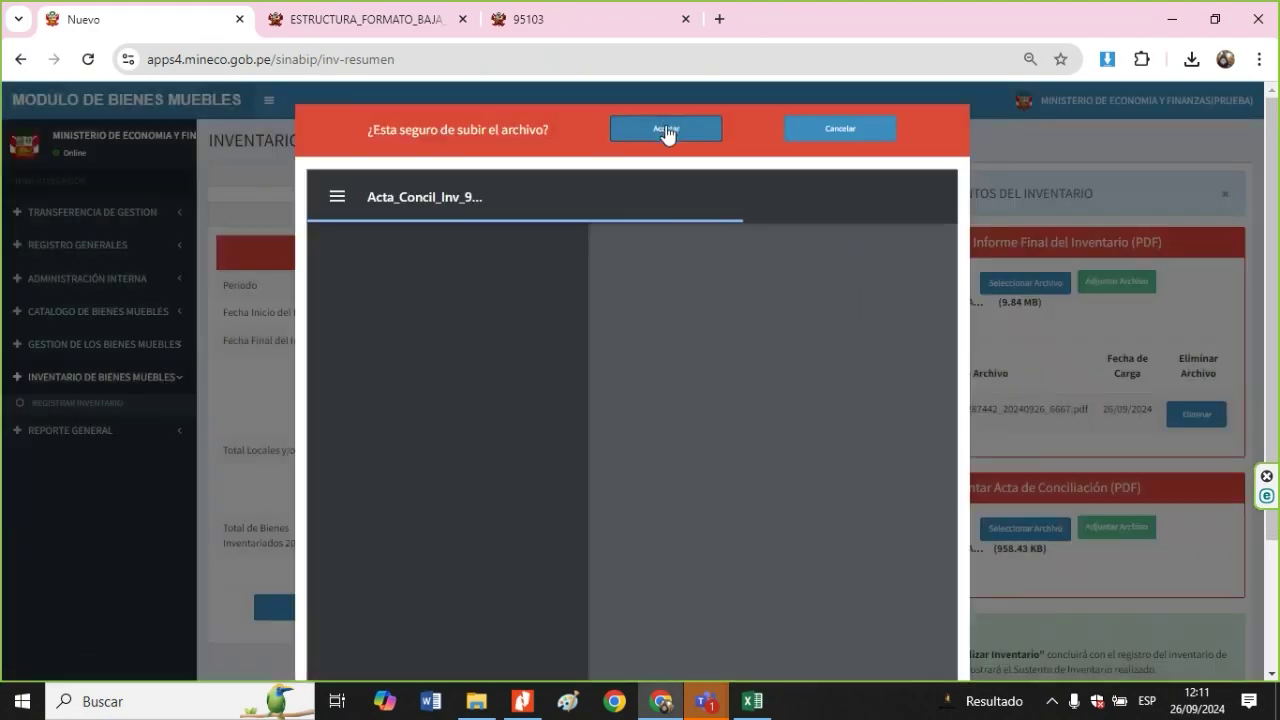
pyautogui.click(666, 129)
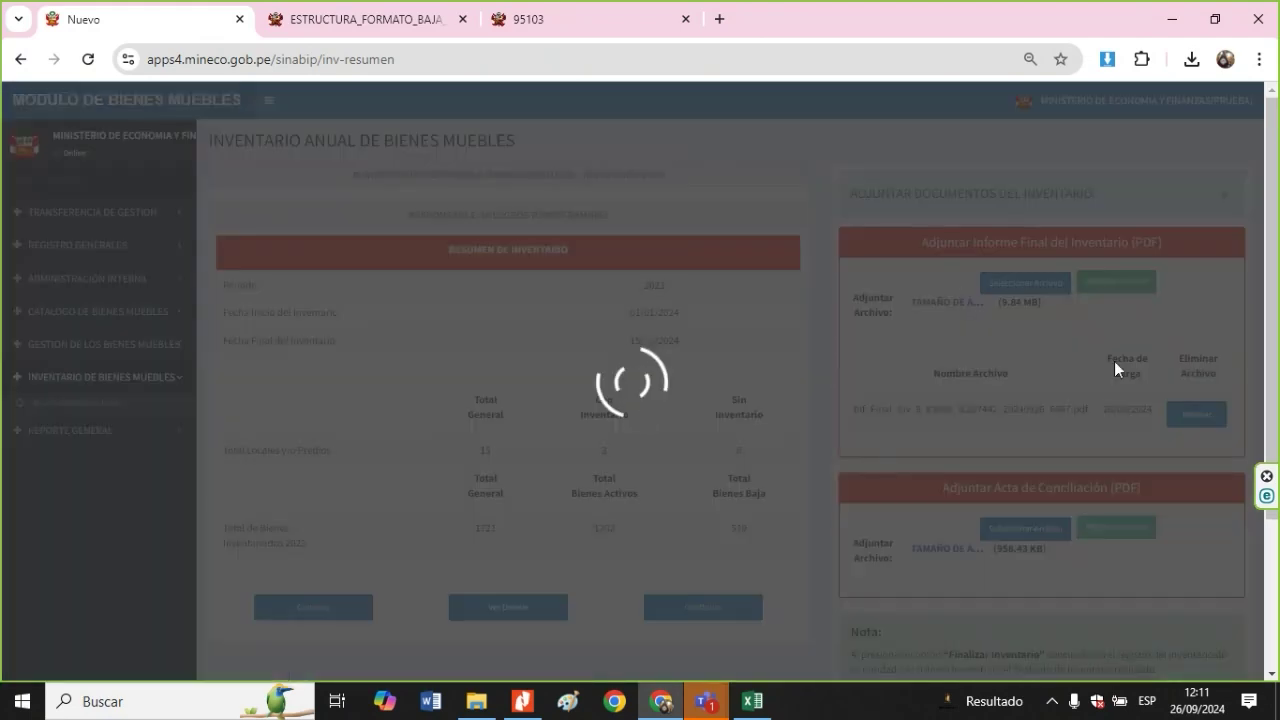
pyautogui.scroll(-3, 1120, 512)
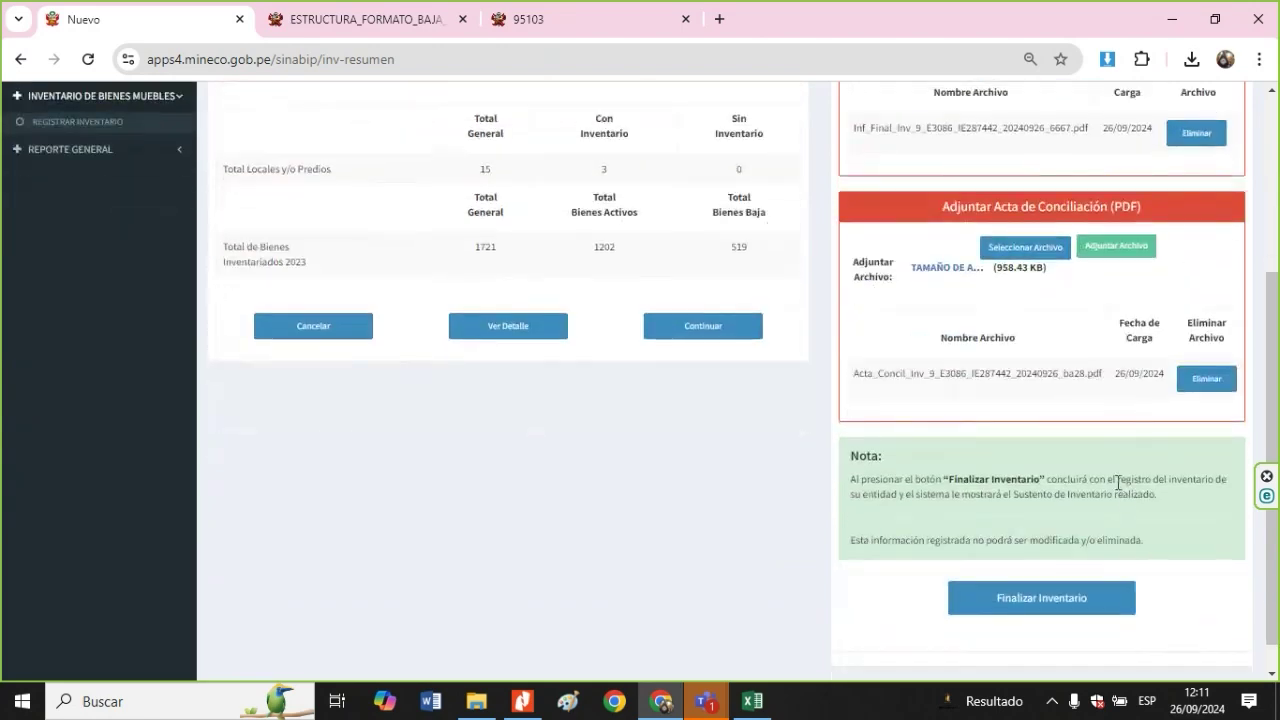
pyautogui.scroll(-3, 1118, 475)
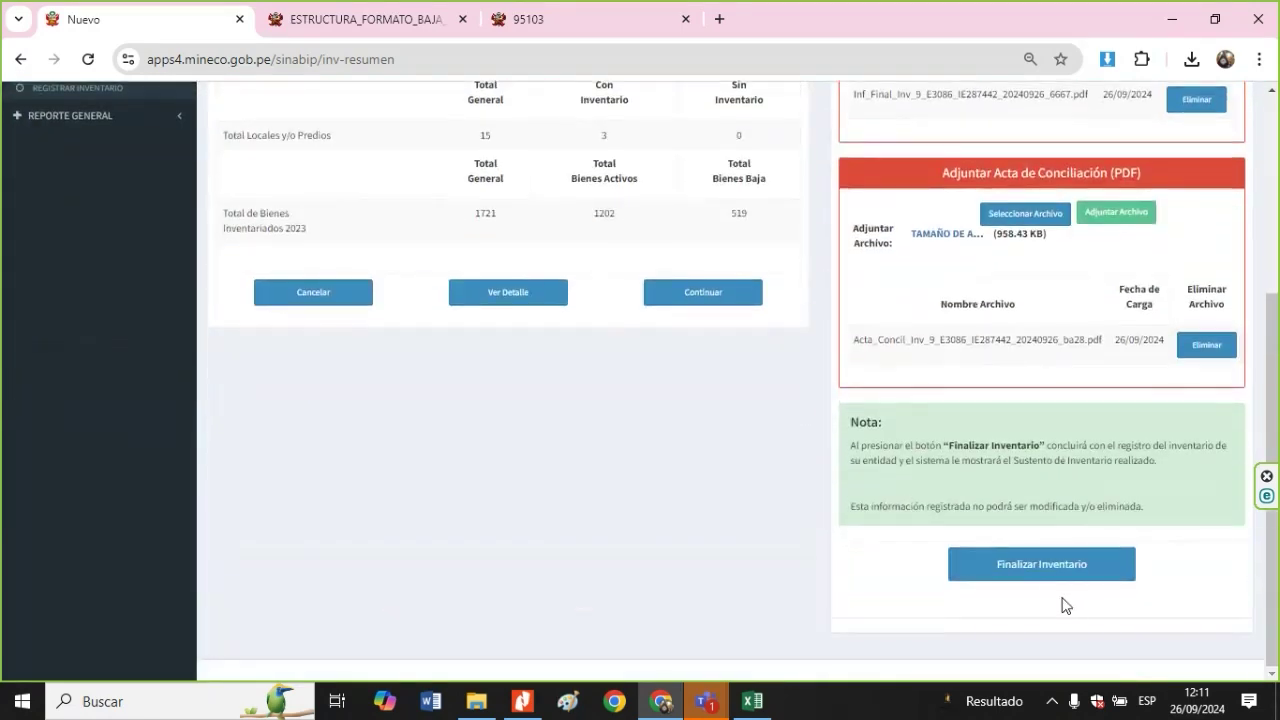
pyautogui.scroll(-3, 1092, 556)
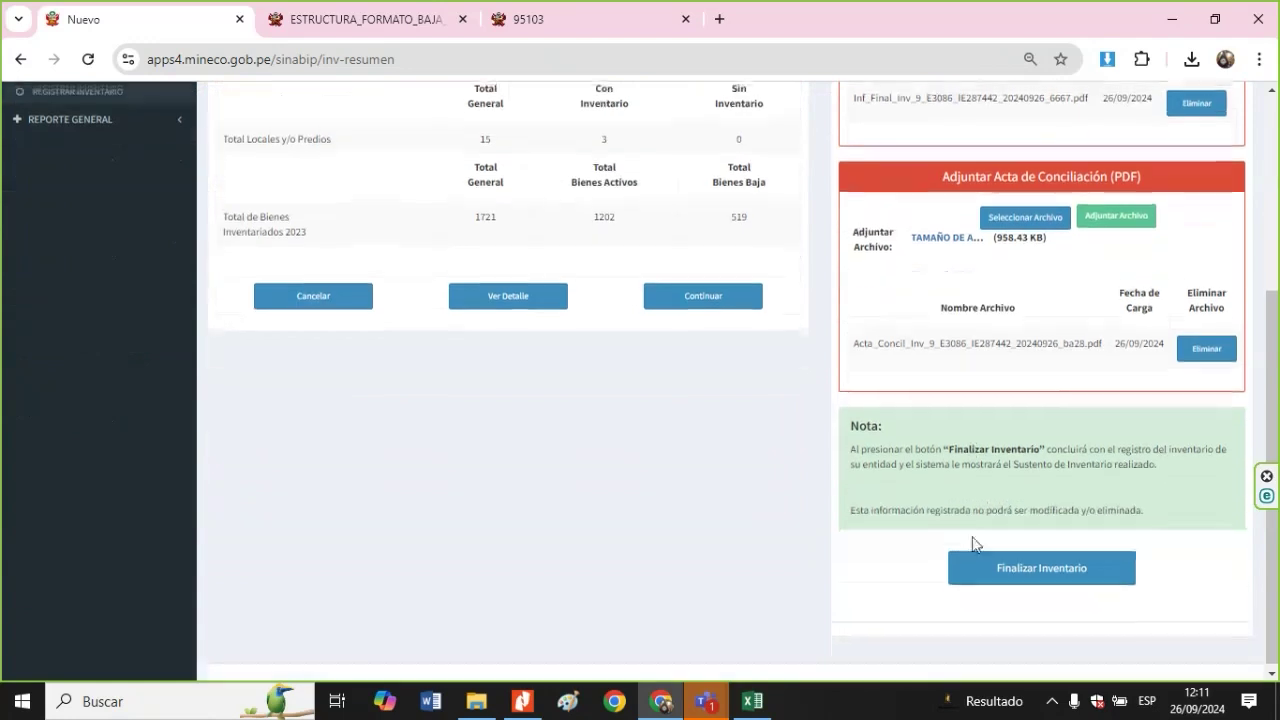
# Finalize the 2023 inventory past the unassigned-goods warning, then zoom and accept the 26/09/2024 Sustento PDF.
pyautogui.click(1073, 578)
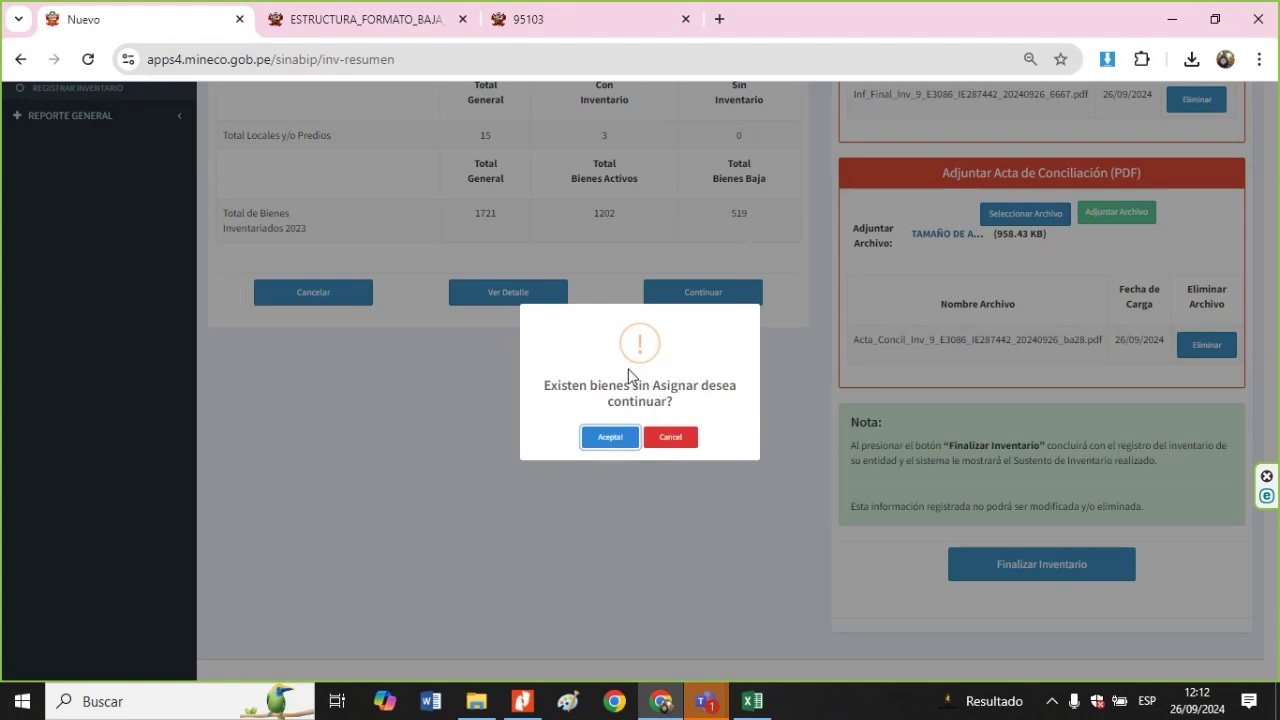
pyautogui.click(600, 441)
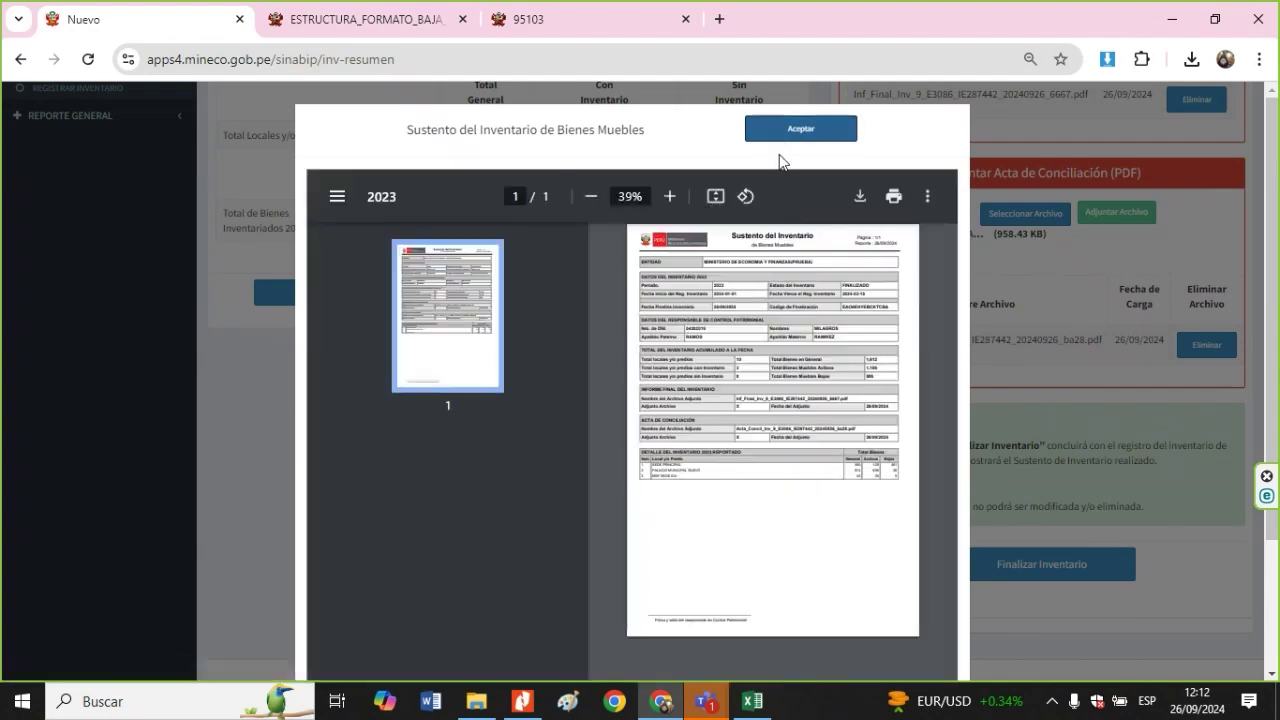
pyautogui.click(669, 196)
pyautogui.click(669, 196)
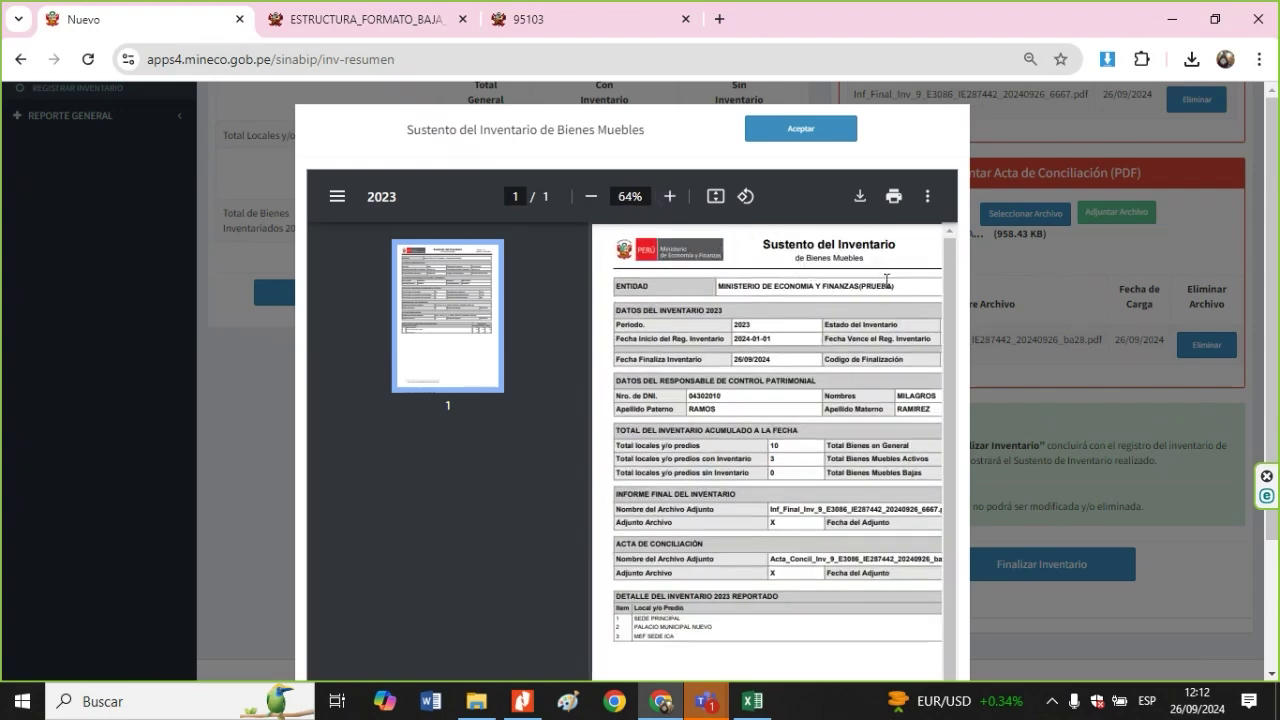
pyautogui.scroll(-2, 805, 455)
pyautogui.scroll(2, 805, 455)
pyautogui.click(810, 135)
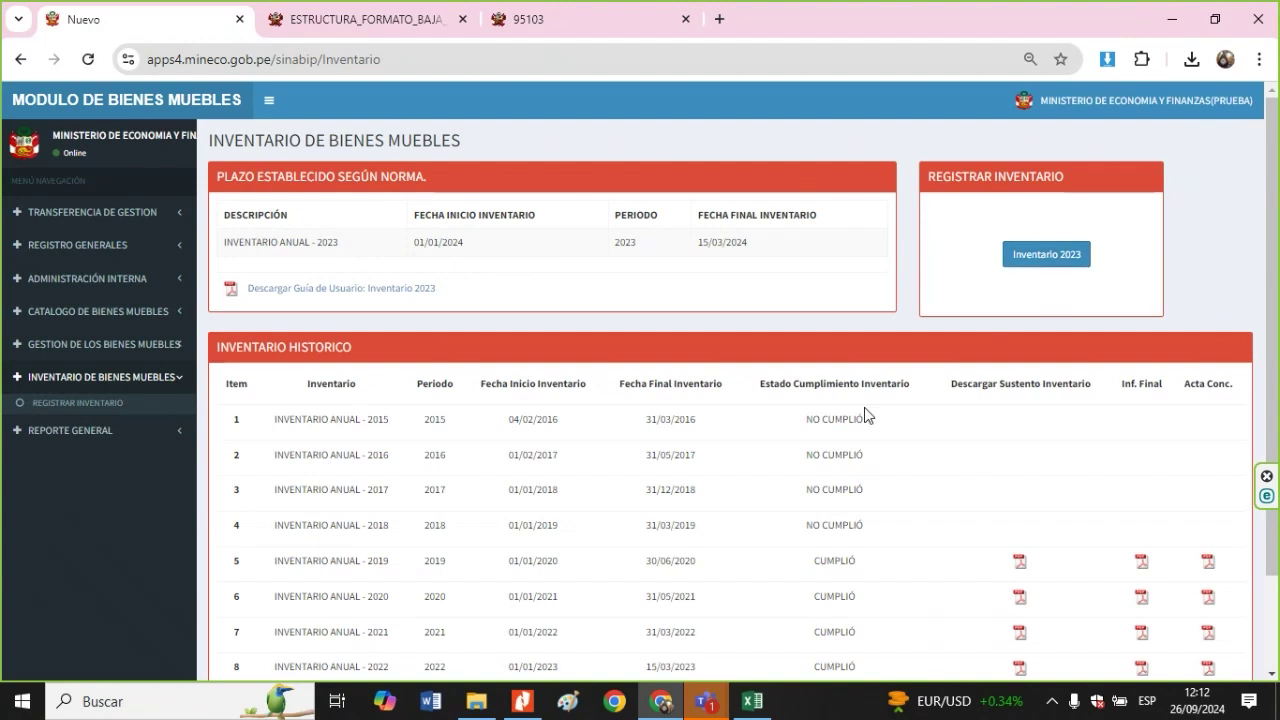
# Open the 2023 Sustento del Inventario PDF and inspect its 26/09/2024 date and Informe Final file name.
pyautogui.scroll(-2, 551, 277)
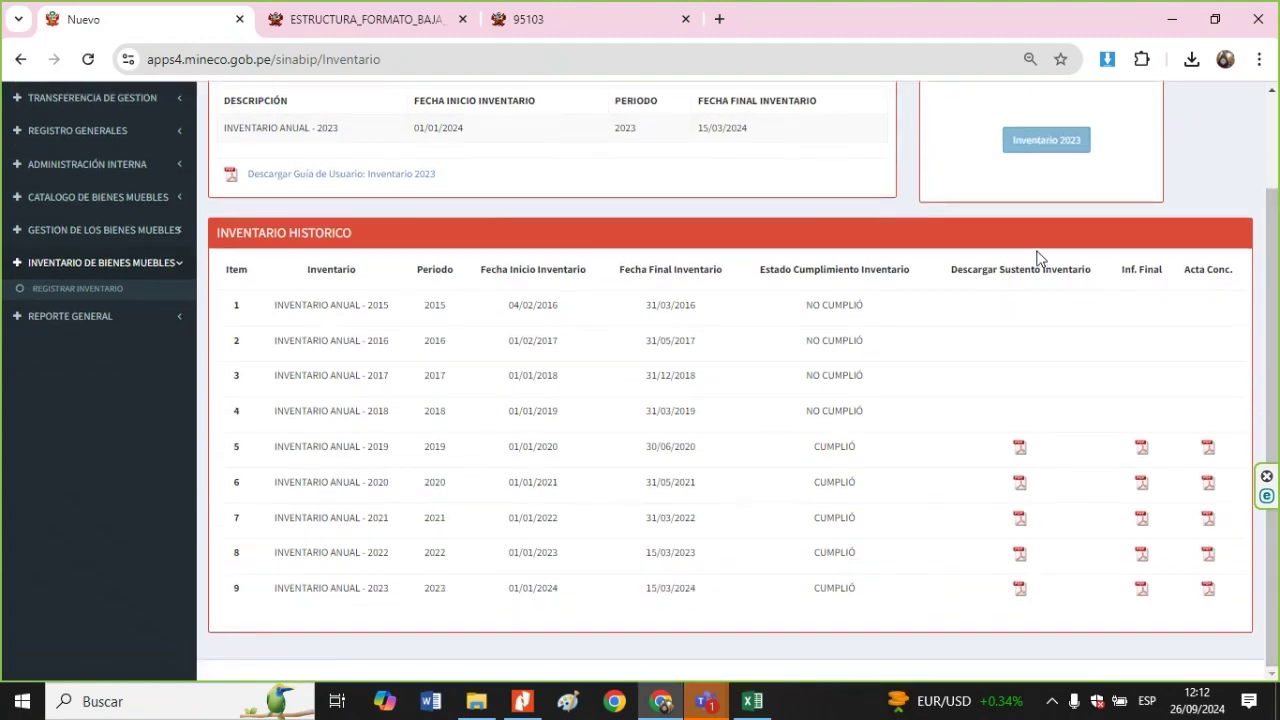
pyautogui.doubleClick(435, 588)
pyautogui.scroll(2, 1105, 478)
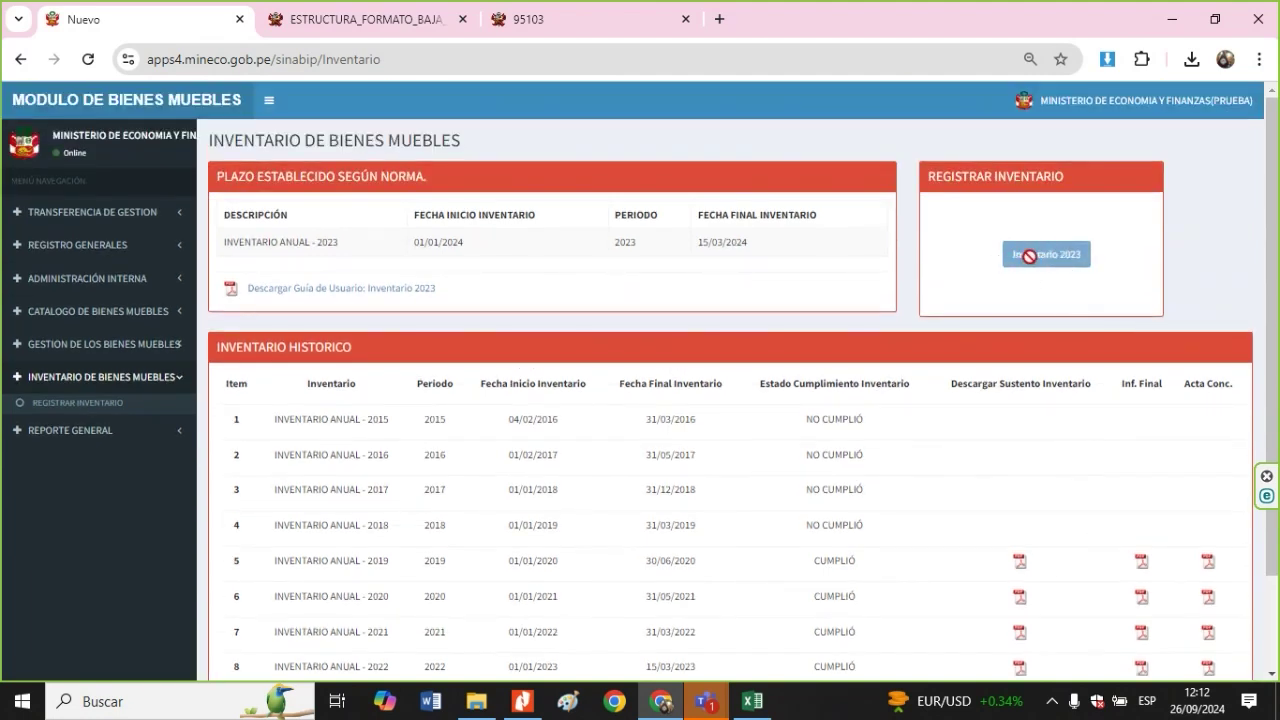
pyautogui.scroll(-2, 1029, 251)
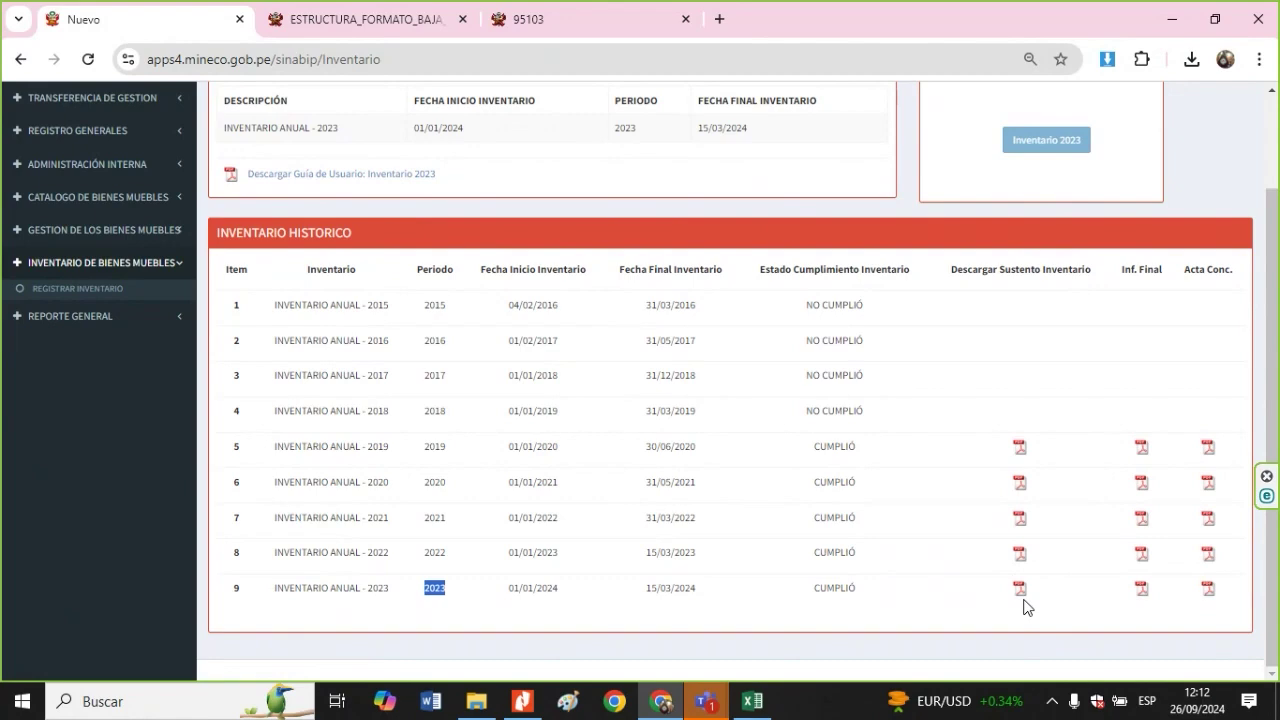
pyautogui.click(1020, 591)
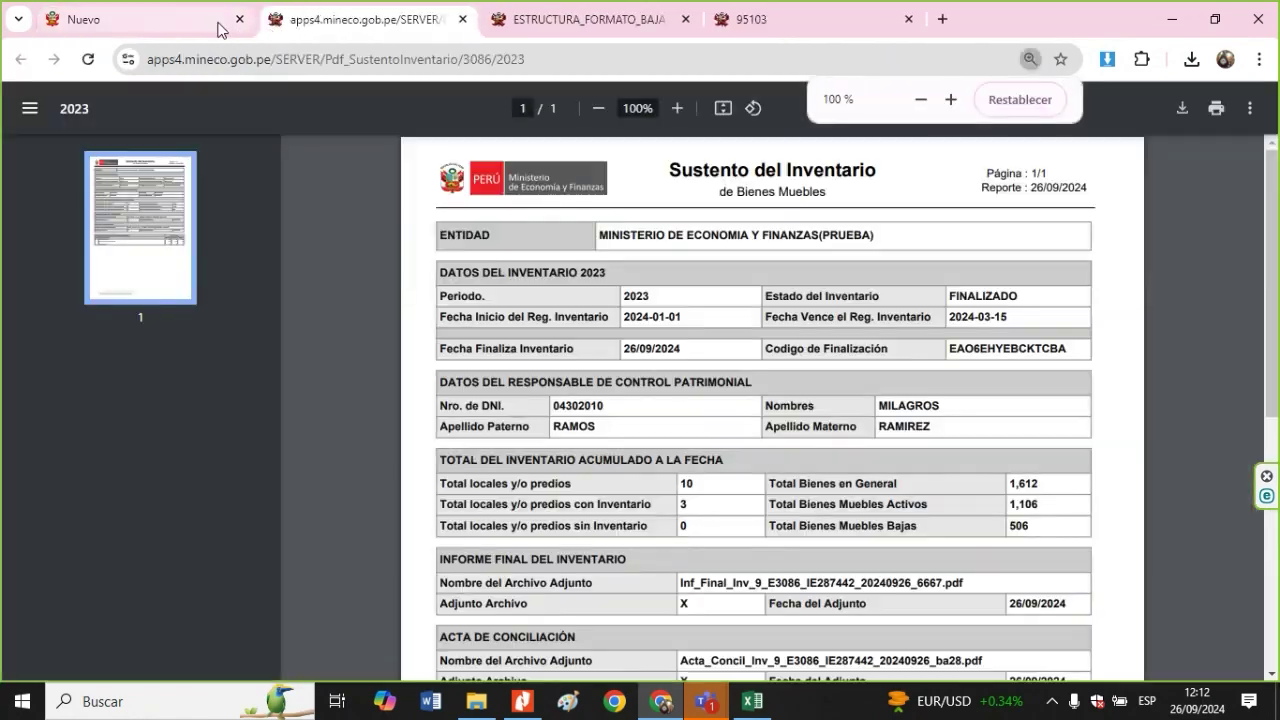
pyautogui.scroll(-1, 705, 322)
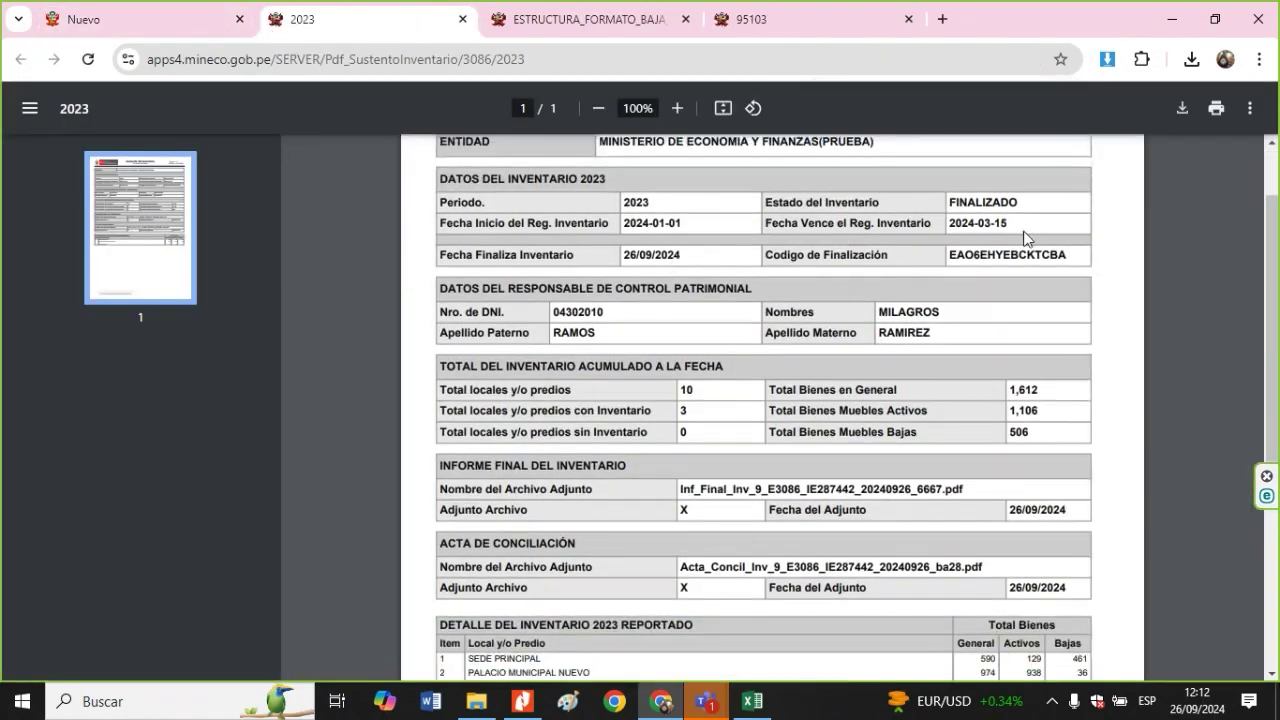
pyautogui.moveTo(623, 255); pyautogui.dragTo(731, 254)
pyautogui.click(695, 263)
pyautogui.moveTo(1012, 381); pyautogui.dragTo(1020, 432)
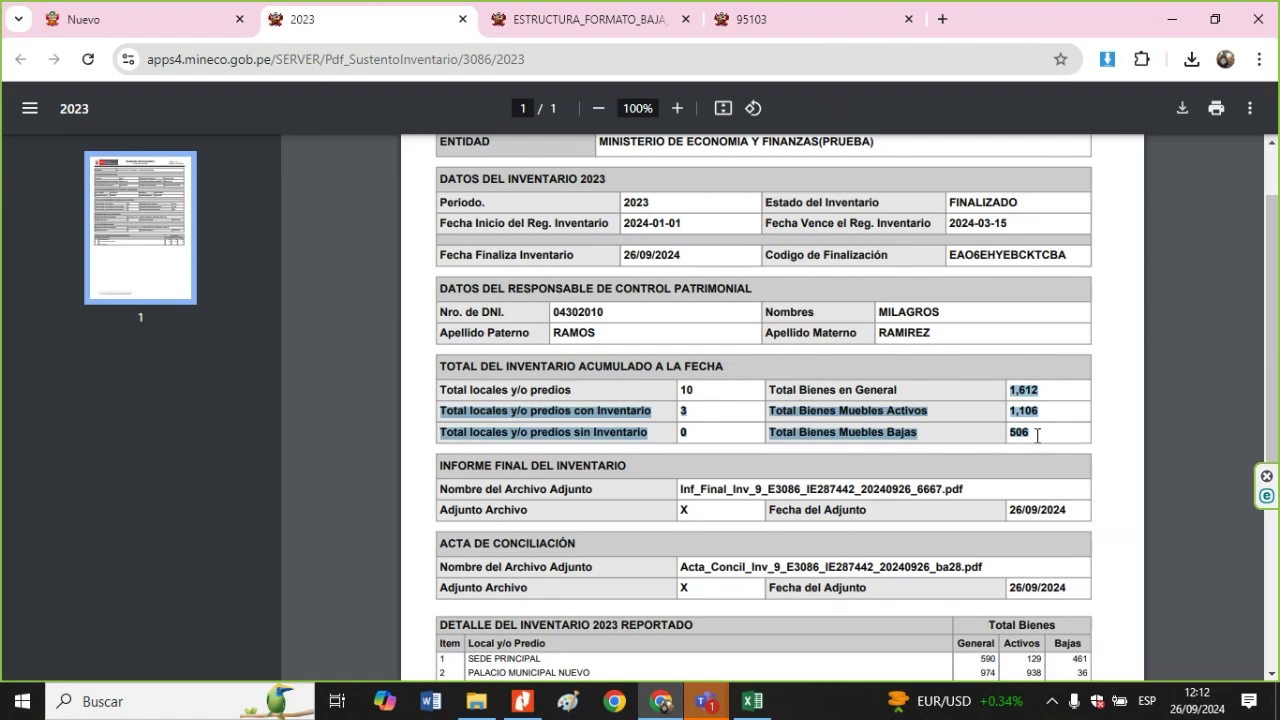
pyautogui.scroll(-2, 740, 297)
pyautogui.moveTo(699, 303); pyautogui.dragTo(1079, 329)
pyautogui.click(788, 372)
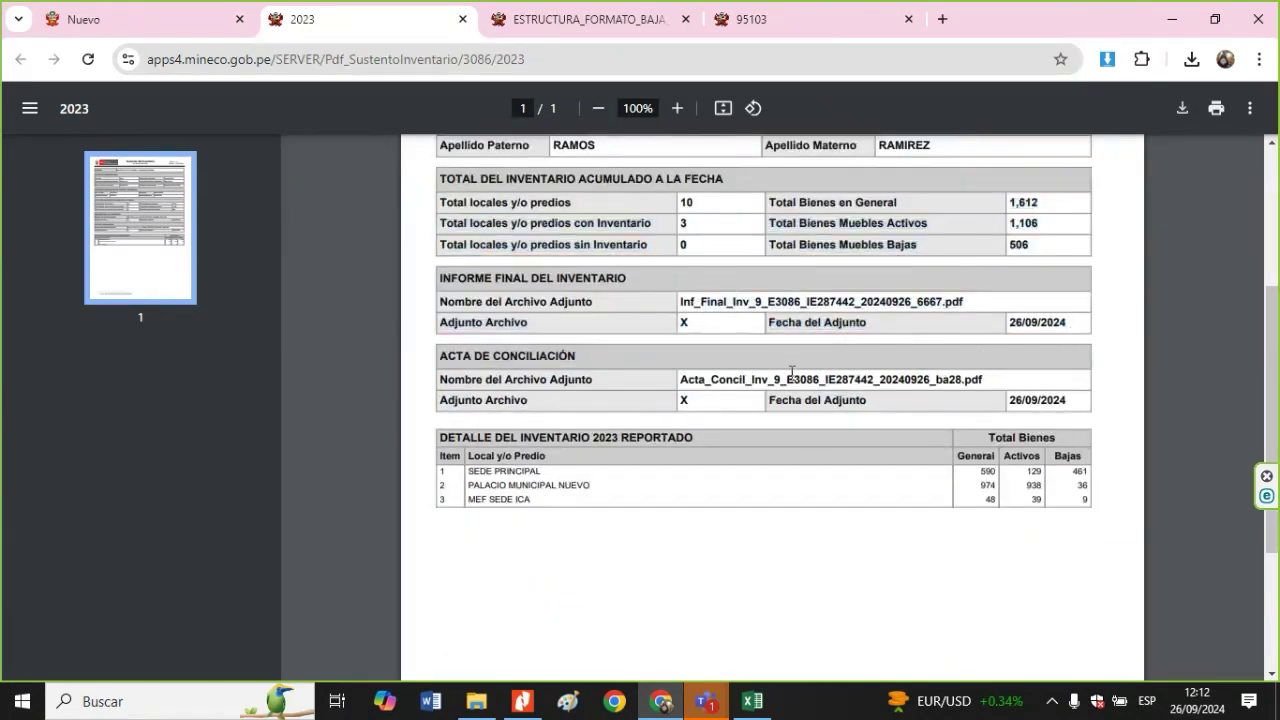
pyautogui.scroll(1, 787, 397)
pyautogui.scroll(2, 788, 397)
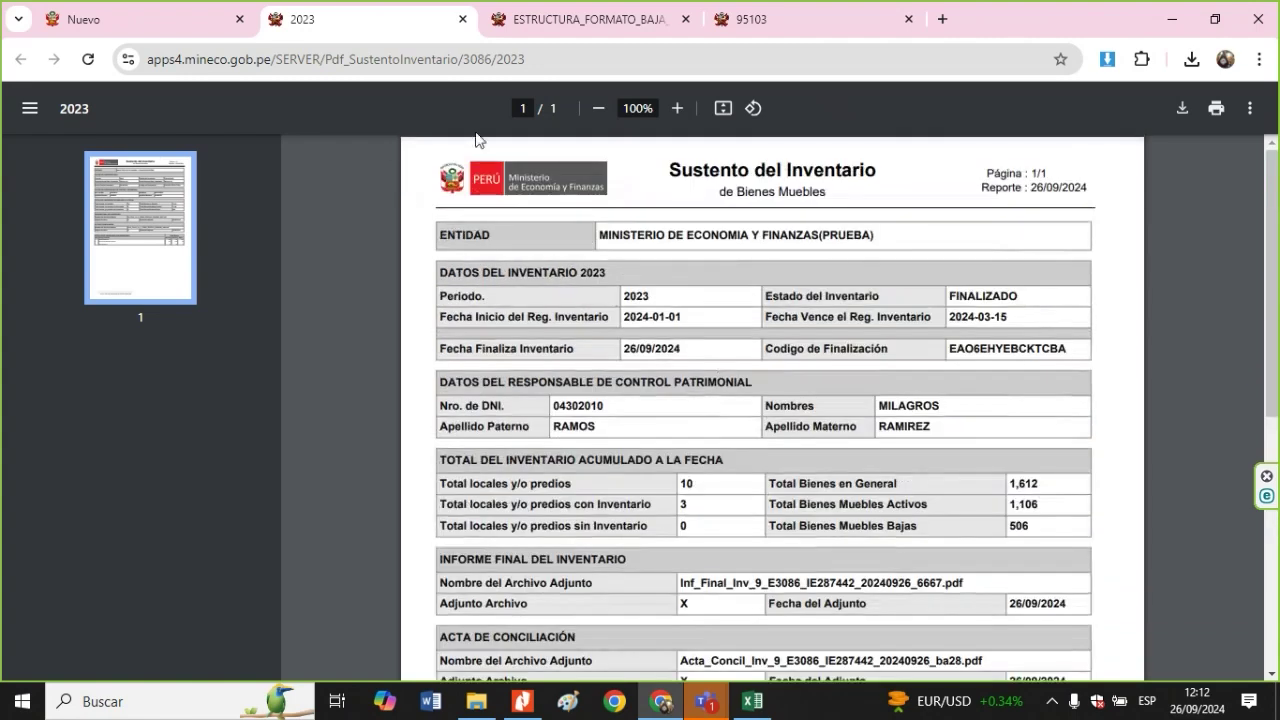
# Open the 2023 Informe Final and Acta de Conciliación PDFs in tabs, then return to the CUMPLIÓ list.
pyautogui.click(117, 14)
pyautogui.scroll(1, 470, 215)
pyautogui.scroll(-1, 494, 237)
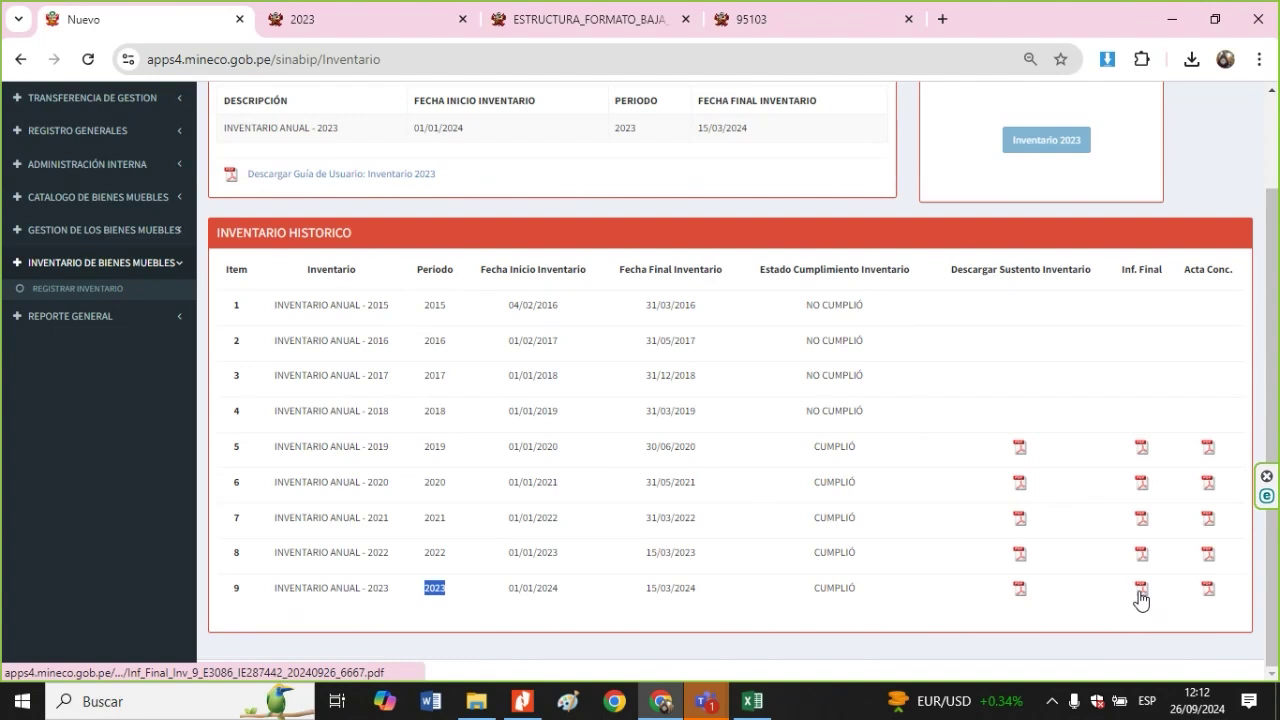
pyautogui.click(1143, 590)
pyautogui.click(131, 12)
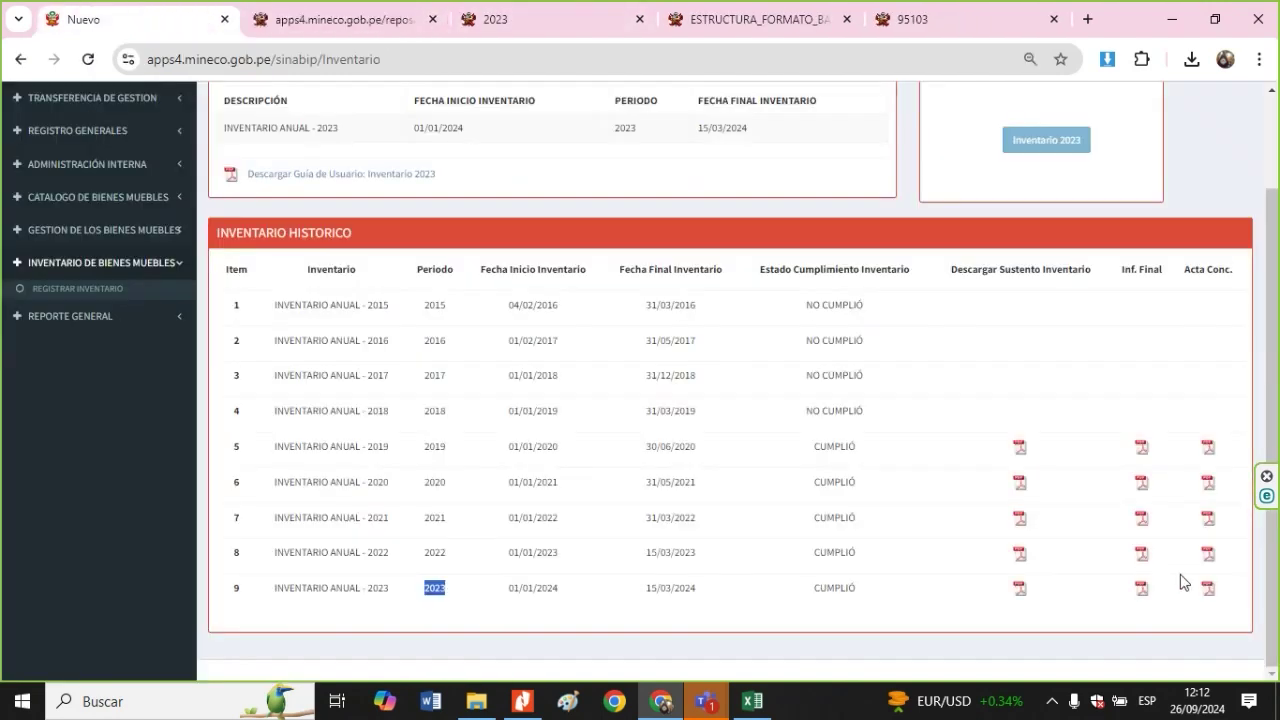
pyautogui.click(1208, 590)
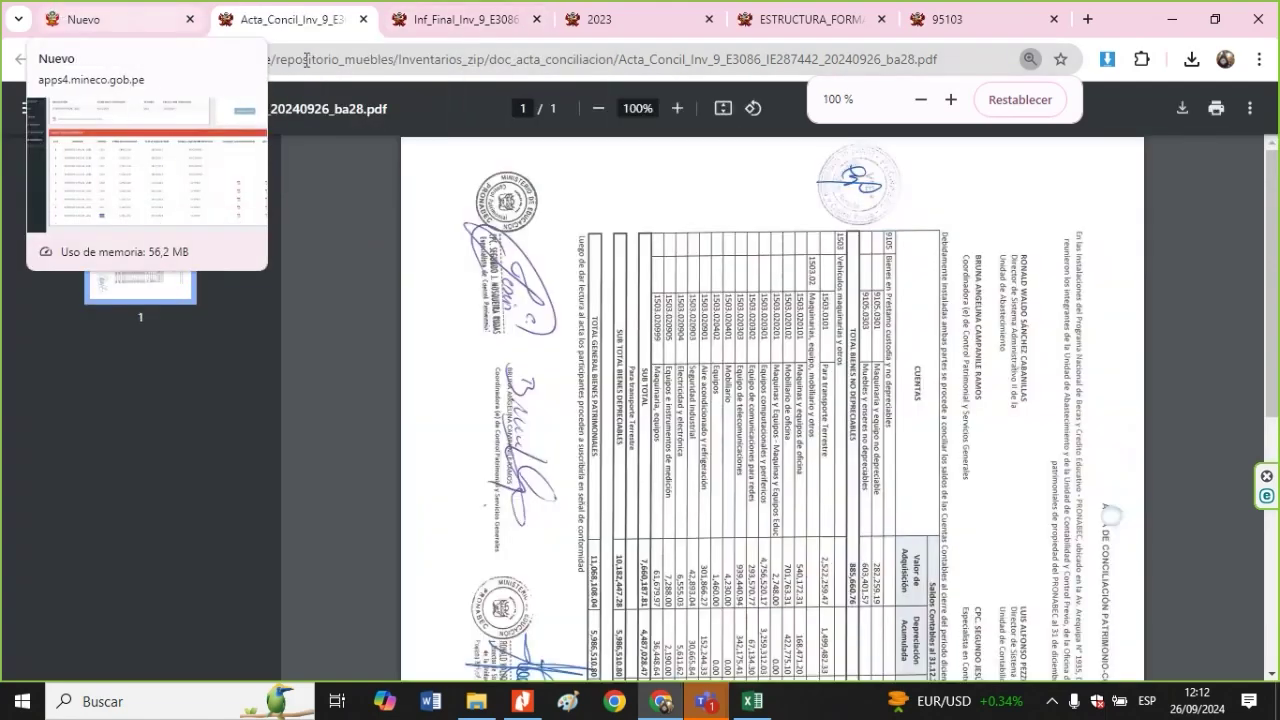
pyautogui.click(463, 19)
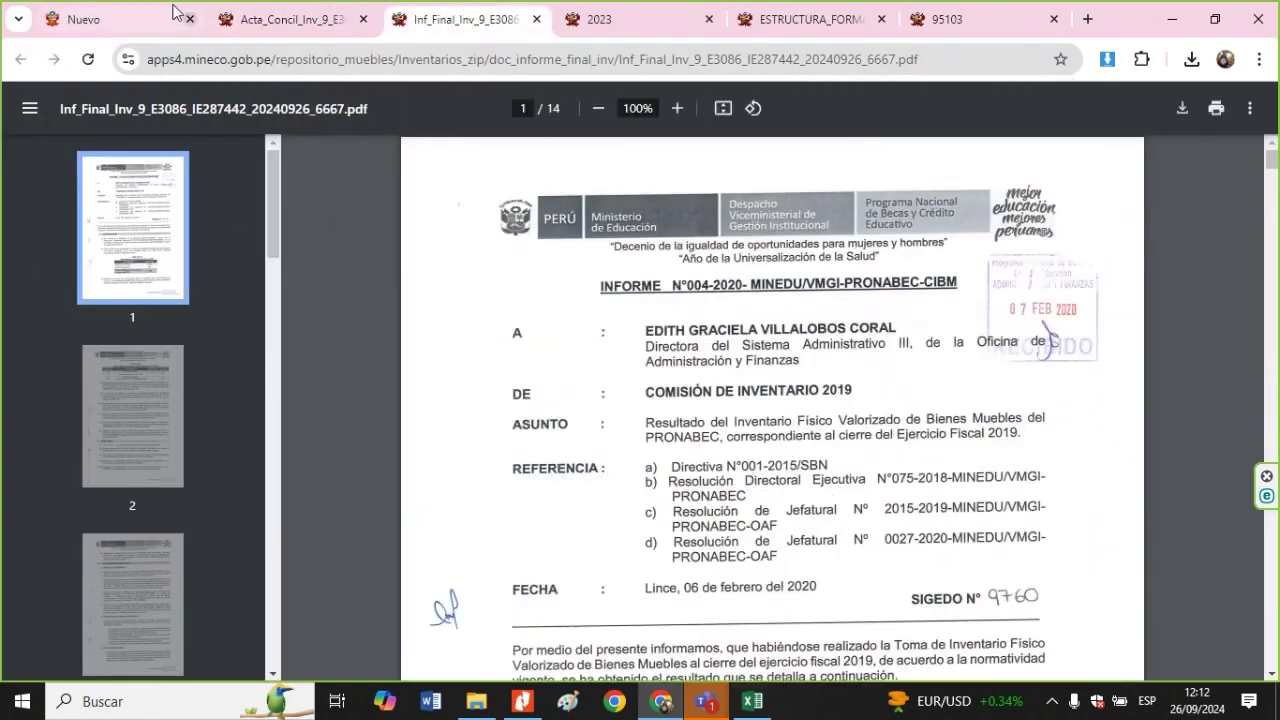
pyautogui.click(150, 19)
pyautogui.click(950, 480)
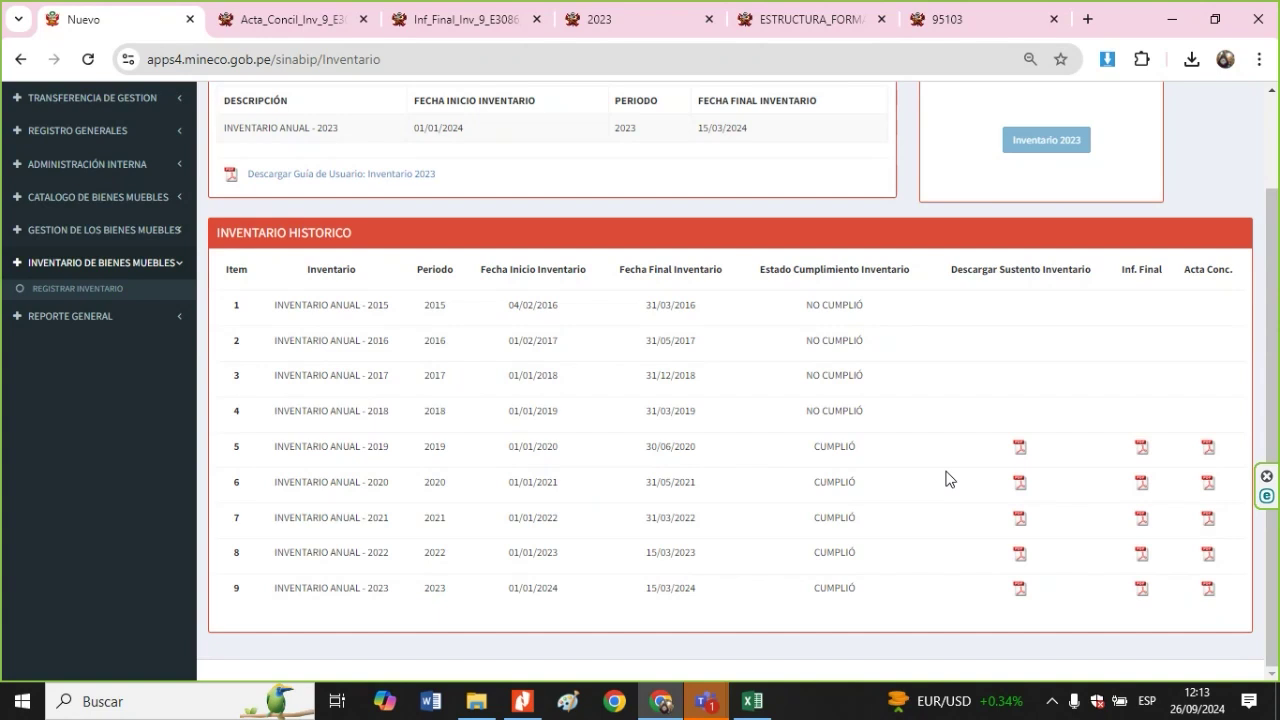
pyautogui.scroll(2, 948, 478)
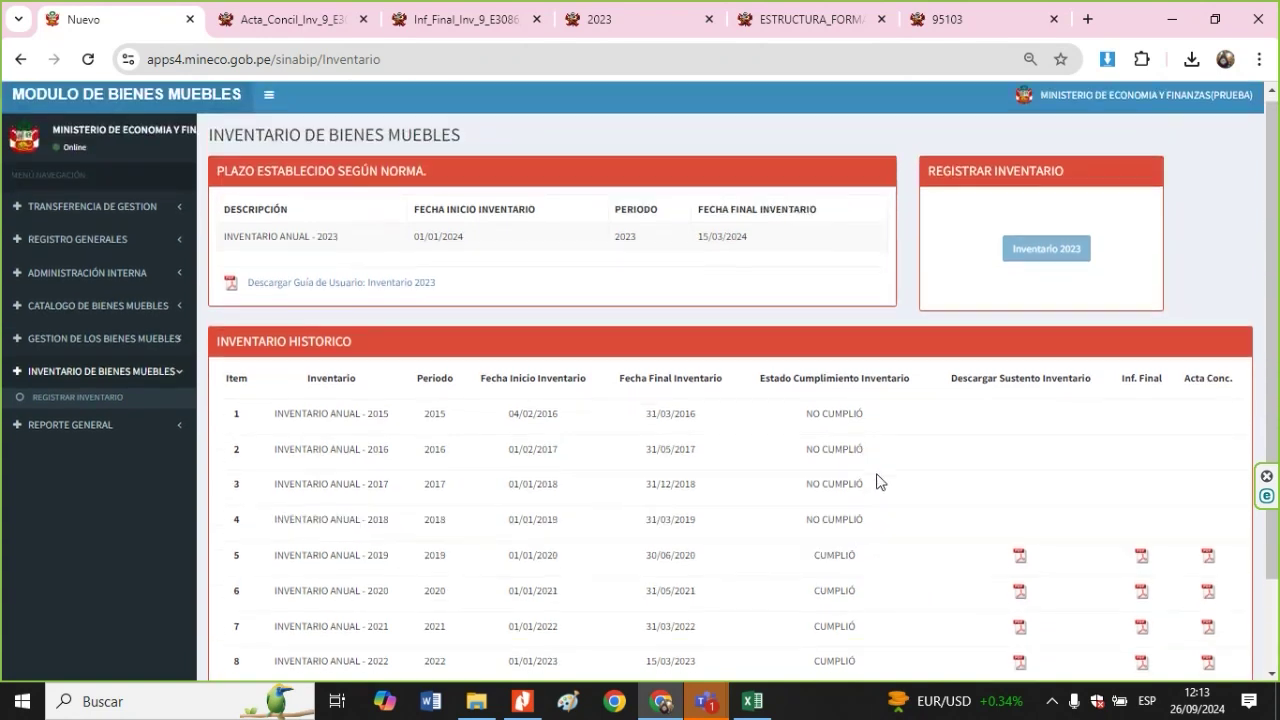
pyautogui.scroll(-2, 880, 483)
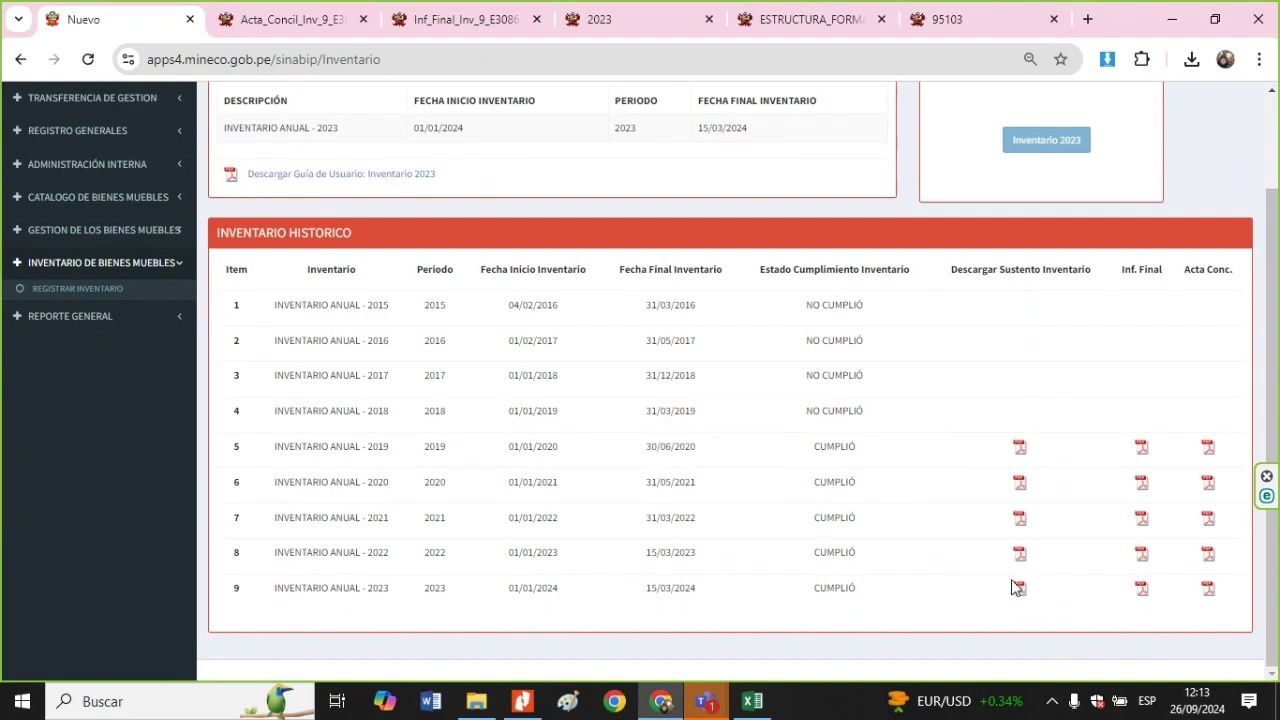
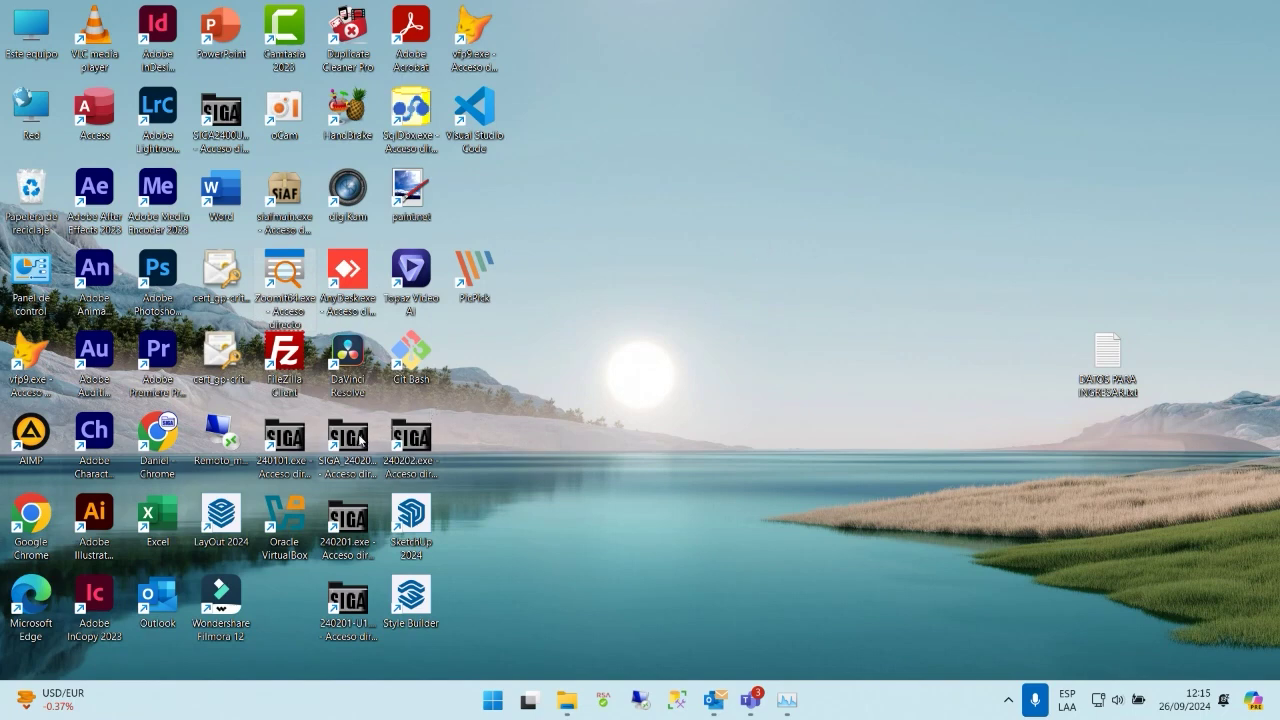
# Launch SIGA and mark version 24.02.02.MCMN on its login screen with a box and arrow.
pyautogui.doubleClick(428, 446)
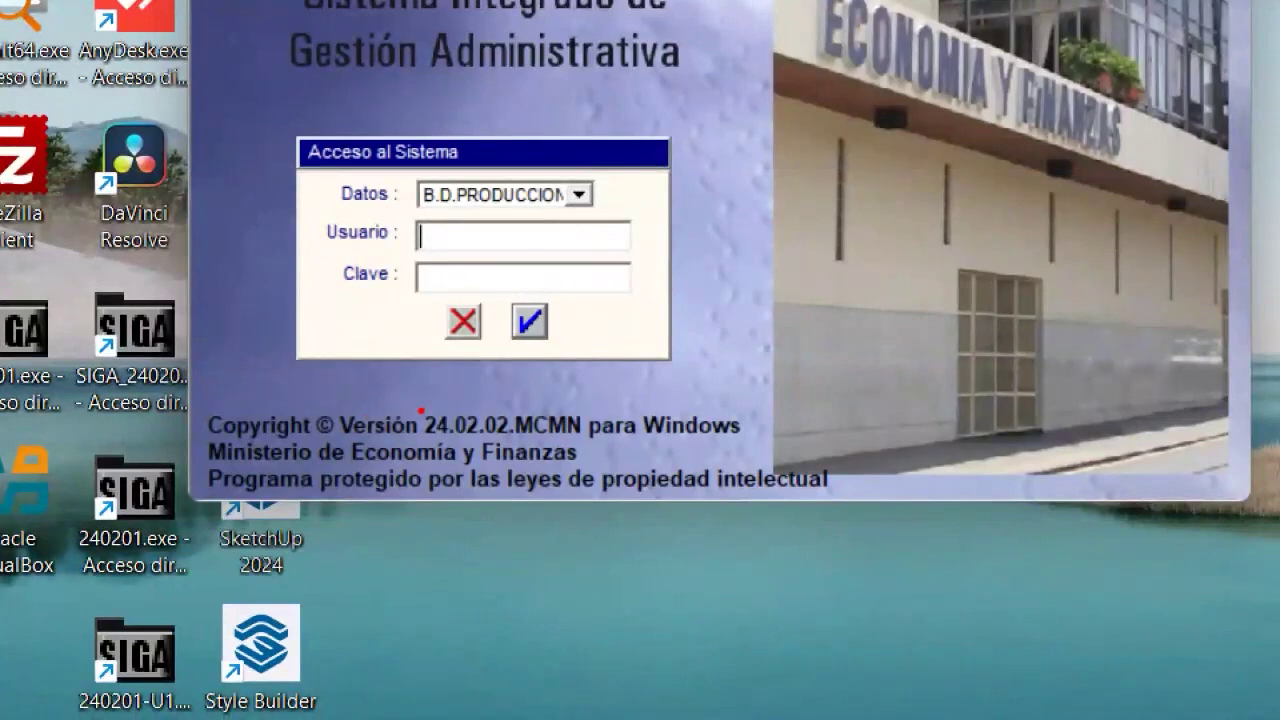
pyautogui.moveTo(396, 396)
pyautogui.mouseDown()
pyautogui.moveTo(402, 428)
pyautogui.moveTo(548, 443)
pyautogui.mouseUp()
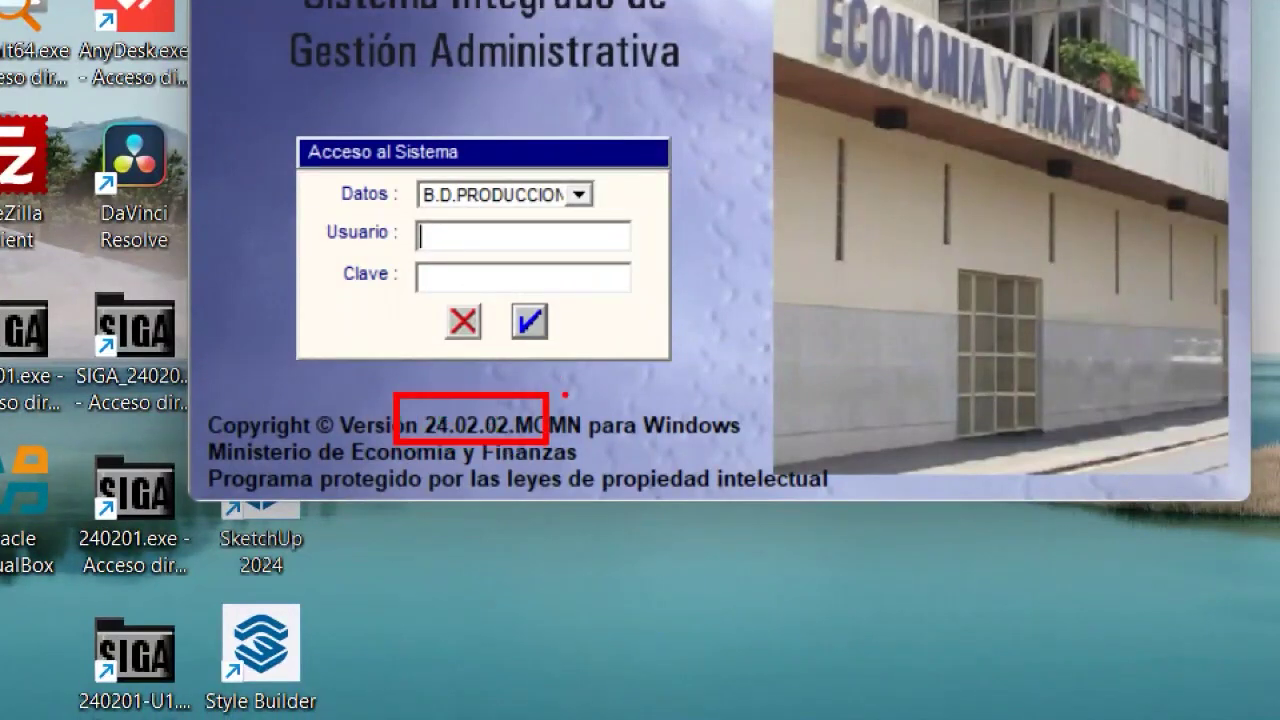
pyautogui.moveTo(560, 390); pyautogui.dragTo(662, 320)
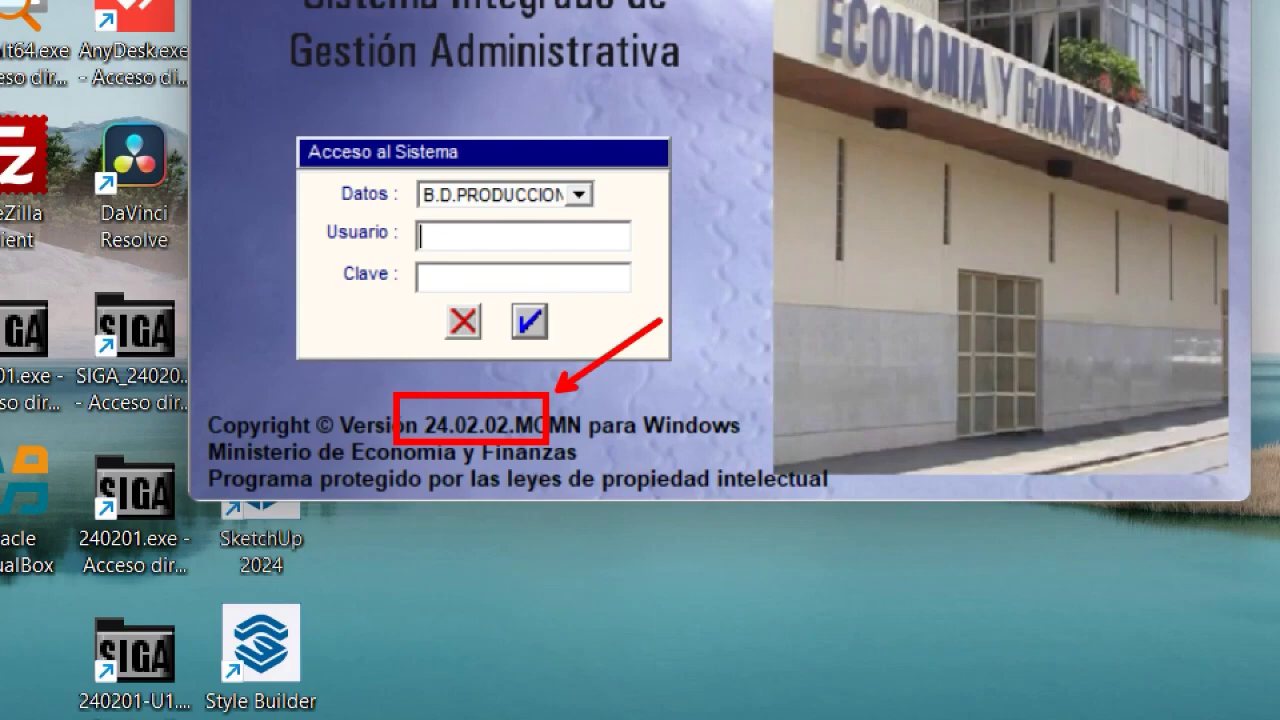
pyautogui.press('Escape')
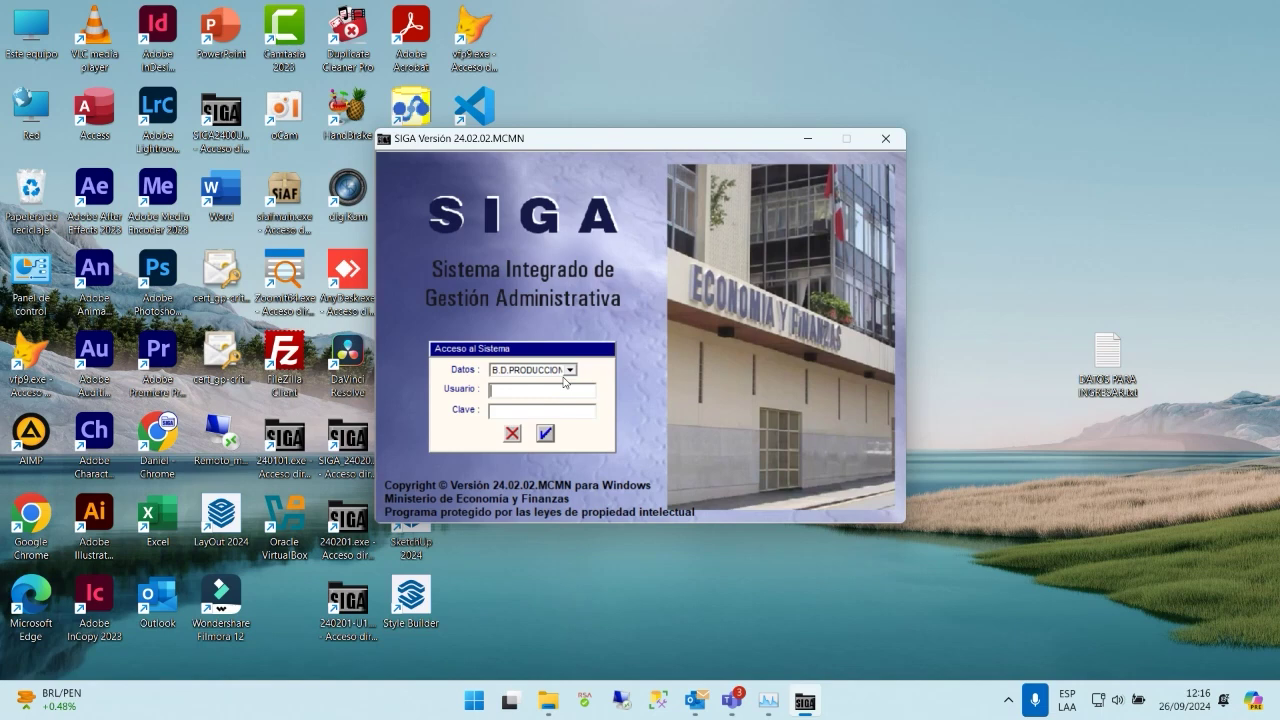
# Log into the B.D.DEMO database with the demo user name and password.
pyautogui.moveTo(545, 151); pyautogui.dragTo(663, 113)
pyautogui.click(688, 331)
pyautogui.click(642, 357)
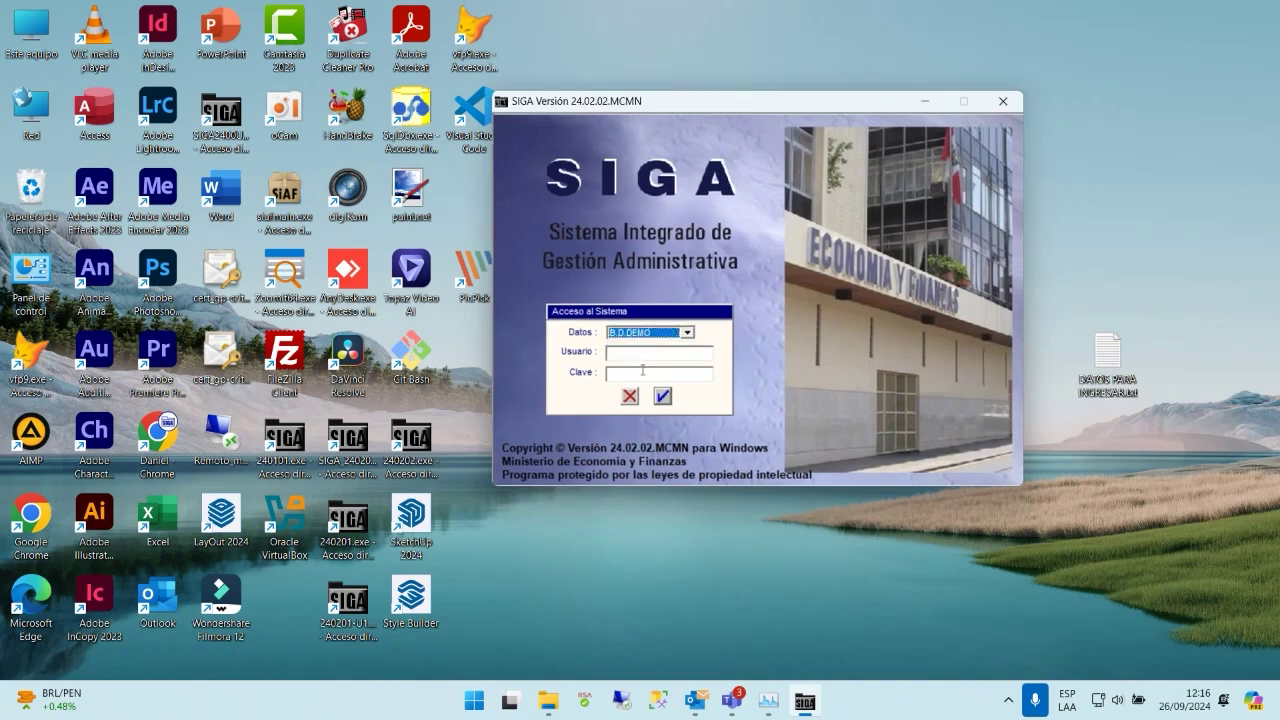
pyautogui.click(618, 353)
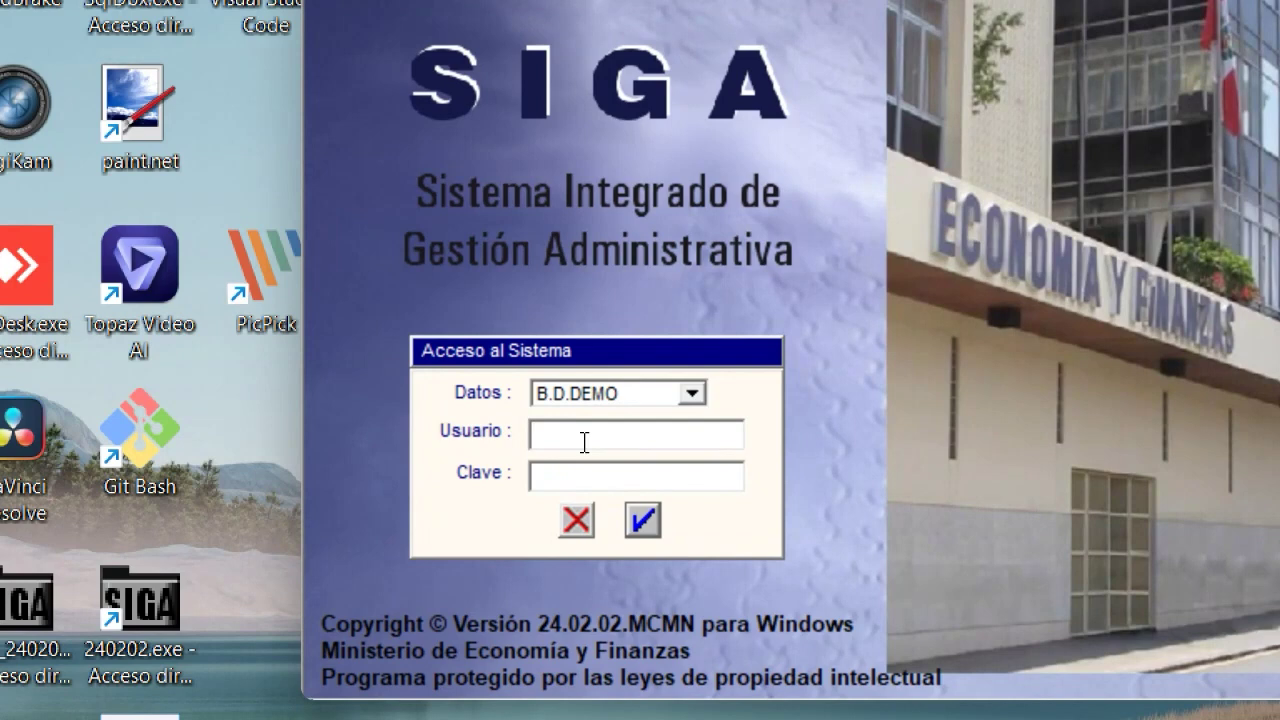
pyautogui.write('1')
pyautogui.click(580, 482)
pyautogui.write('1')
pyautogui.click(652, 524)
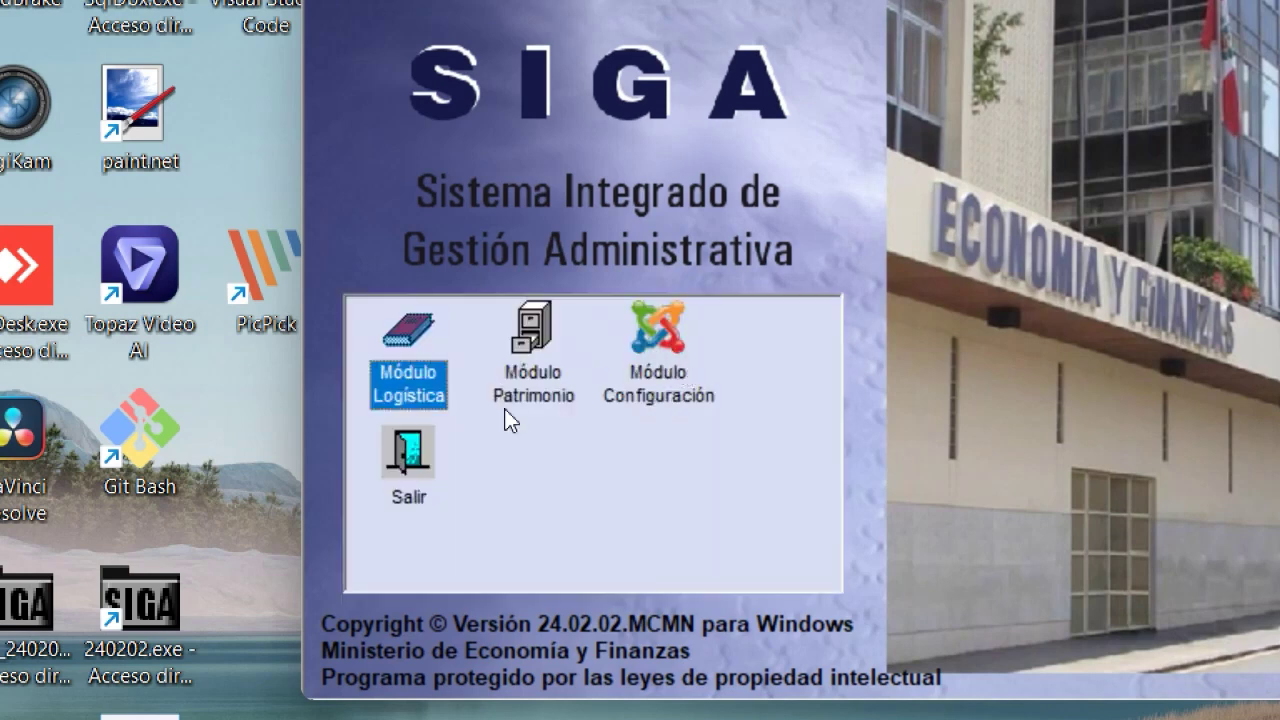
# Open the Patrimonio module for ENTIDAD PRUEBA.
pyautogui.click(506, 421)
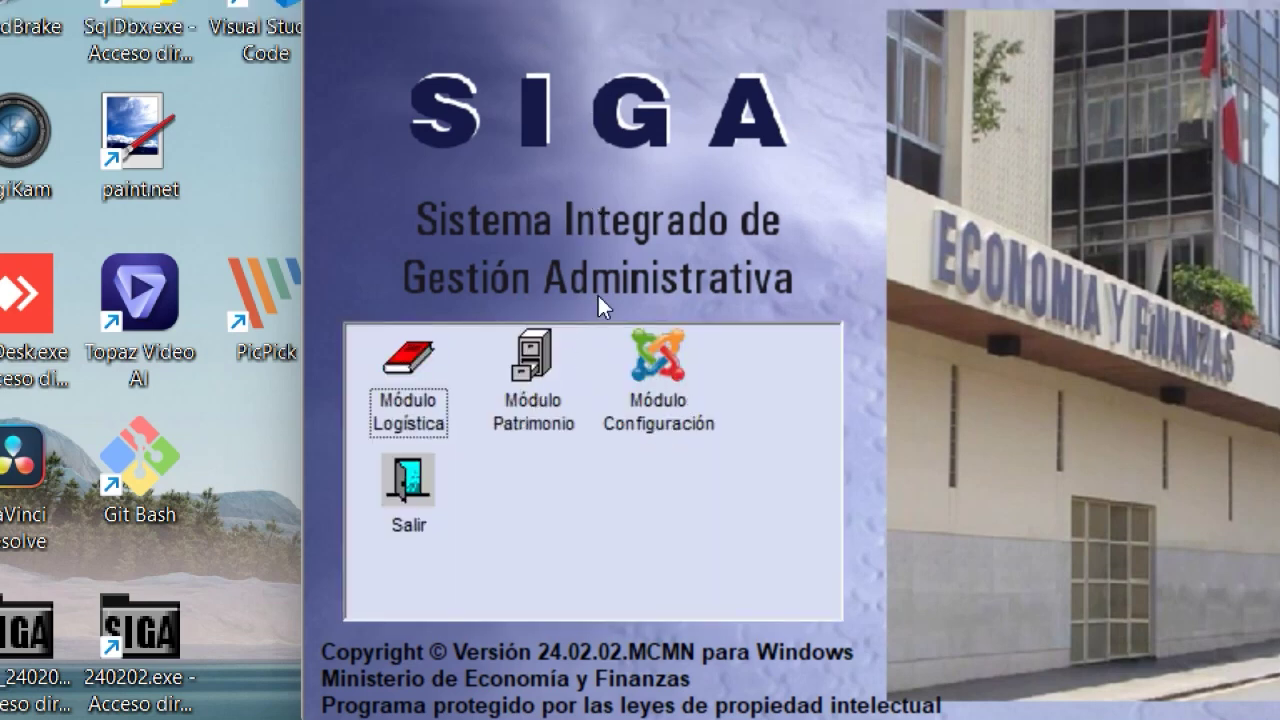
pyautogui.click(522, 378)
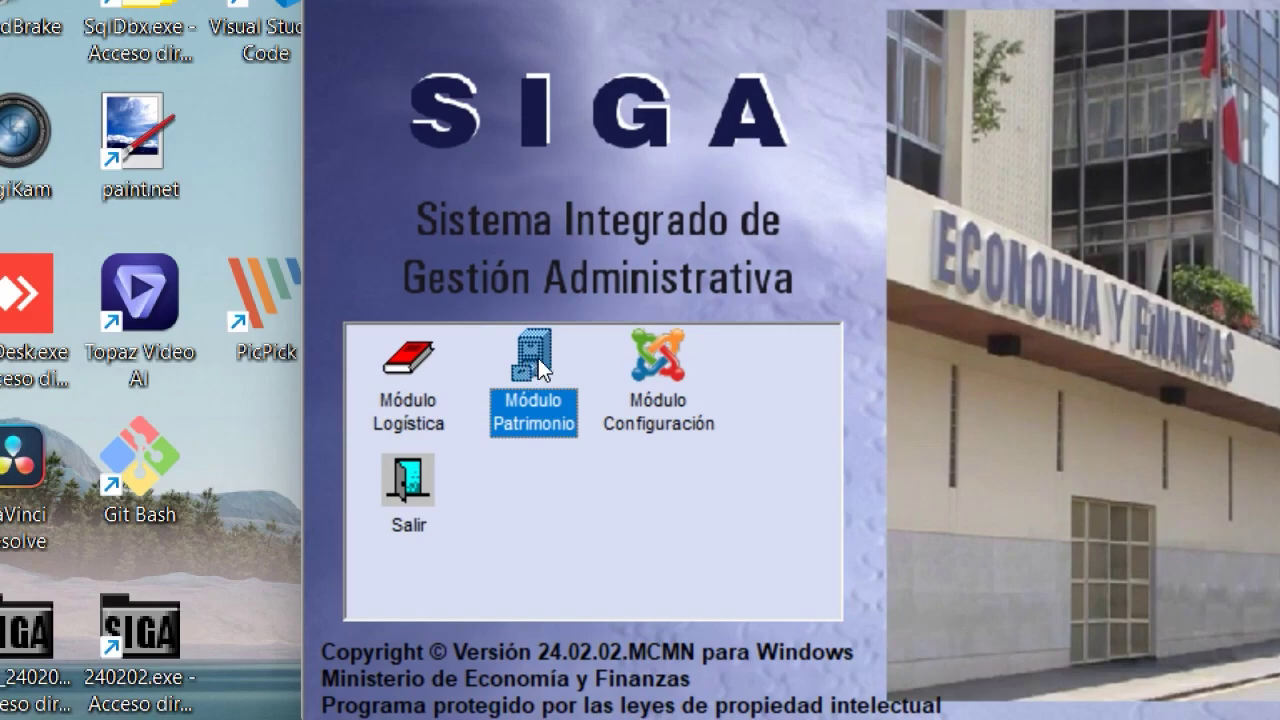
pyautogui.doubleClick(539, 358)
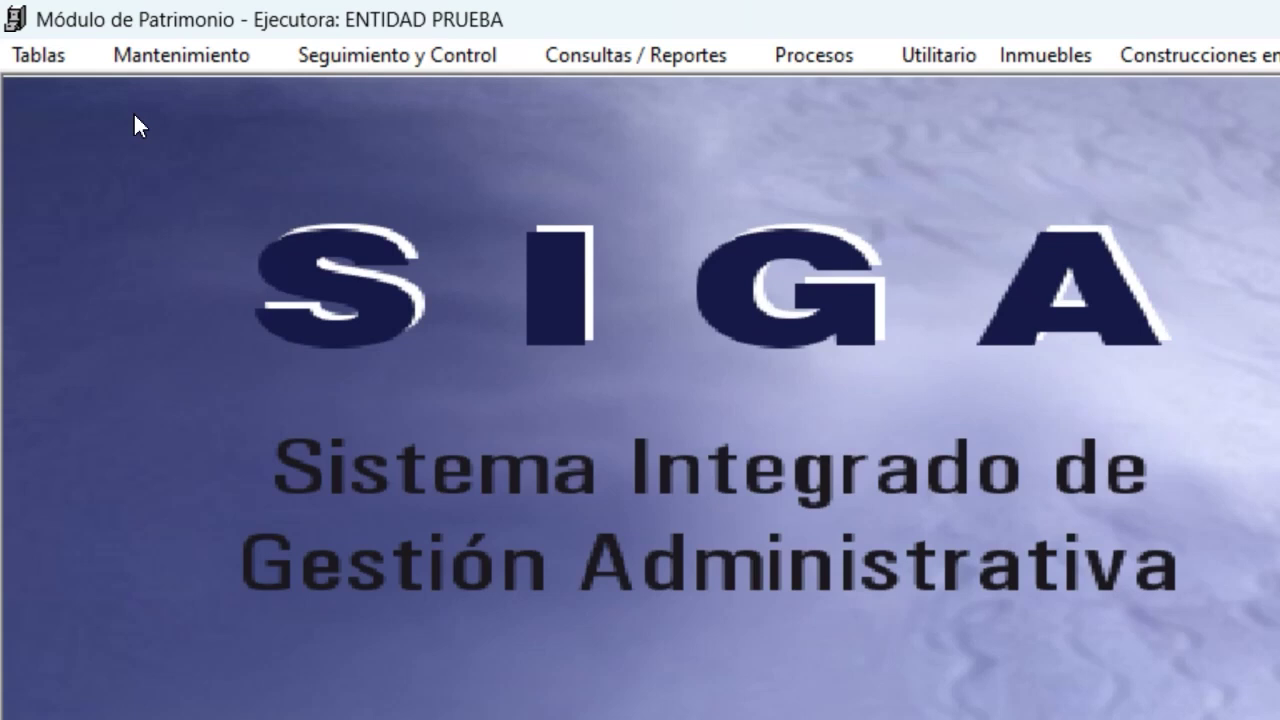
pyautogui.click(46, 54)
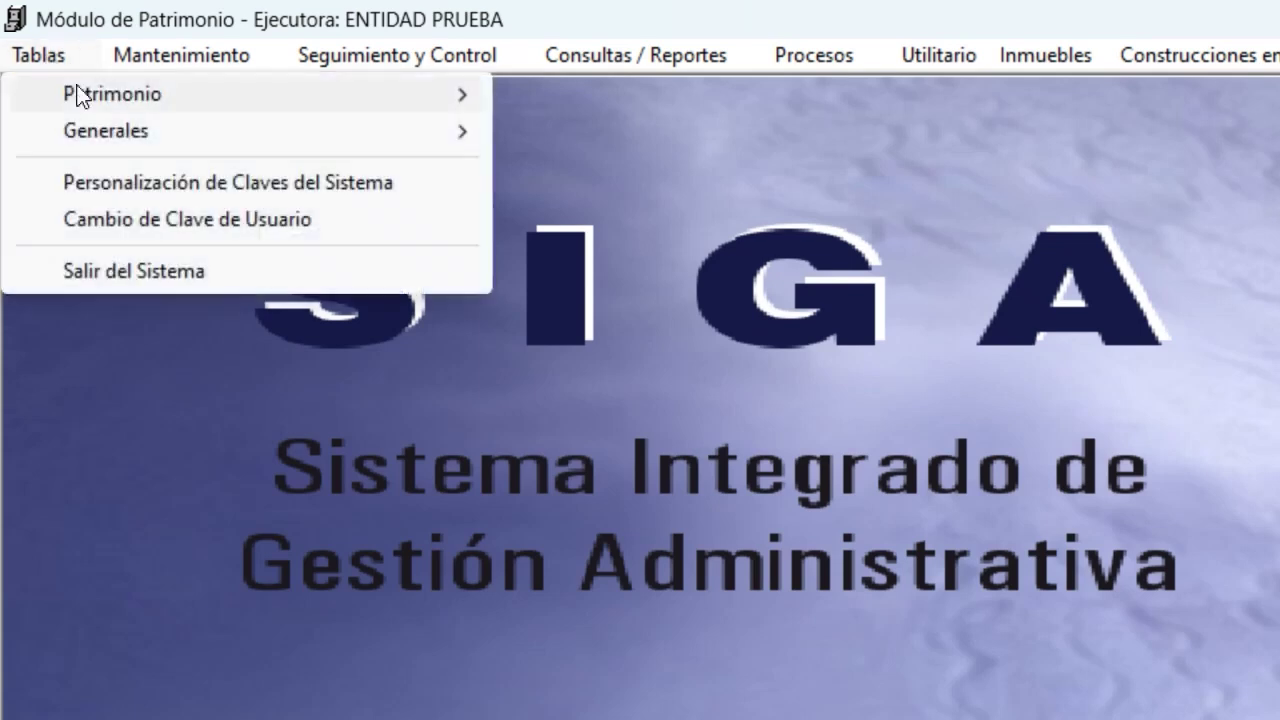
pyautogui.moveTo(107, 98)
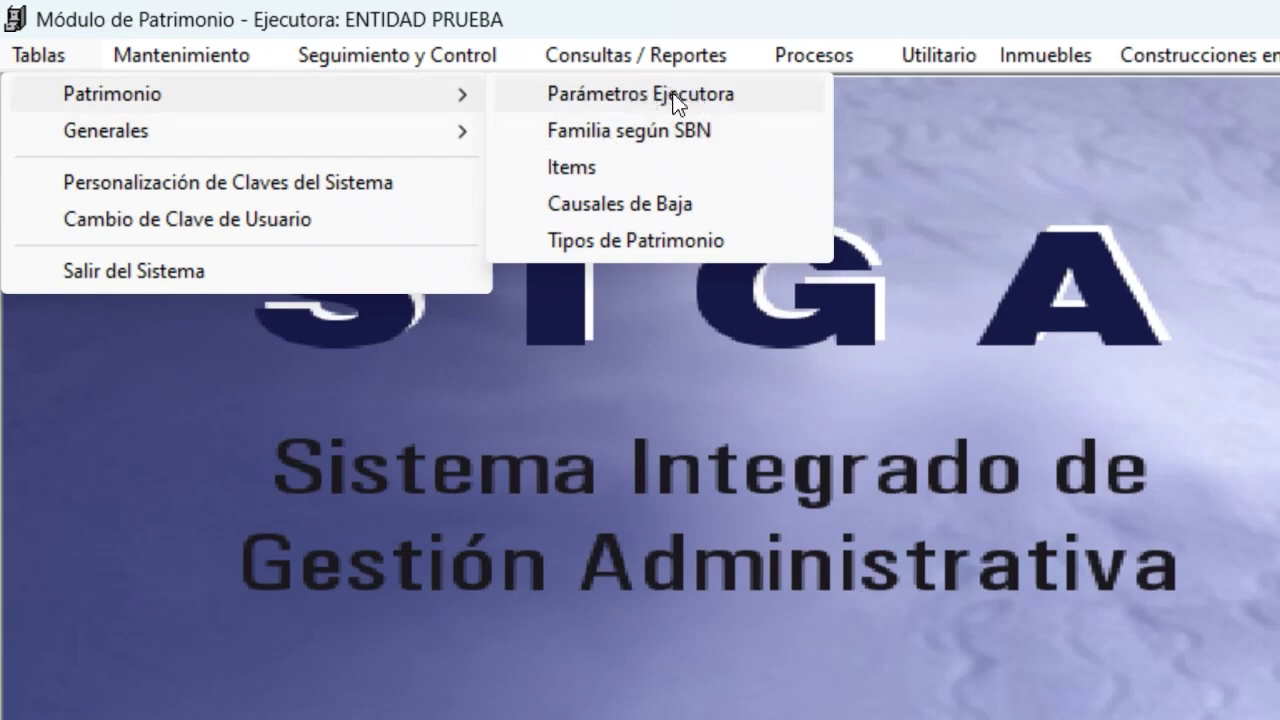
pyautogui.click(600, 95)
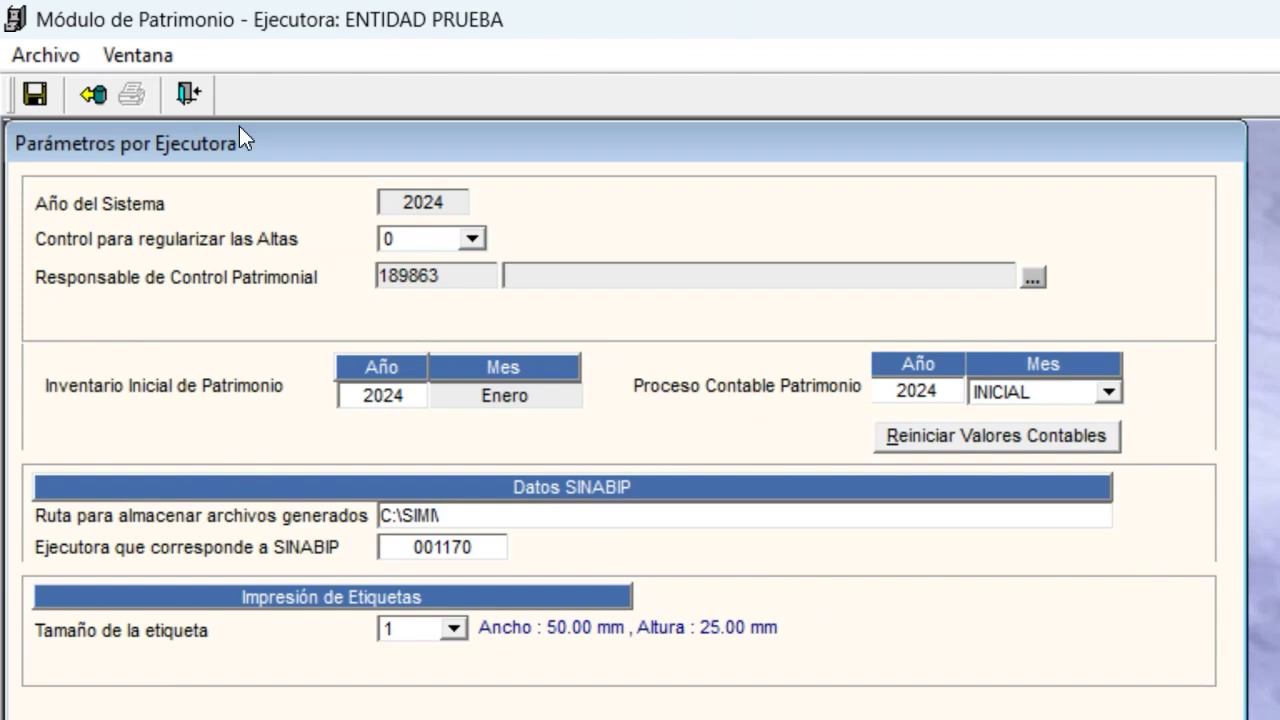
pyautogui.click(188, 94)
pyautogui.click(198, 55)
# Browse Seguimiento y Control and Mantenimiento > Inventario Físico to reveal Registro, Sobrantes and Faltantes.
pyautogui.moveTo(263, 131)
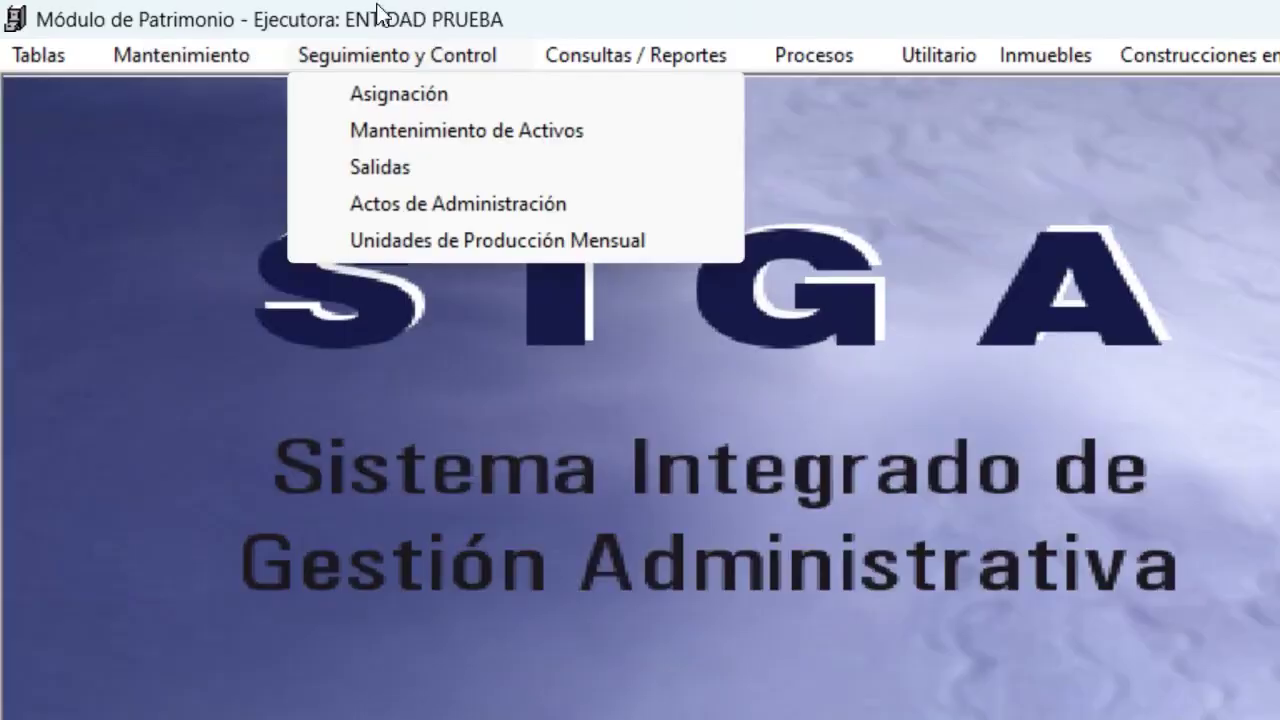
pyautogui.click(180, 55)
pyautogui.moveTo(274, 135)
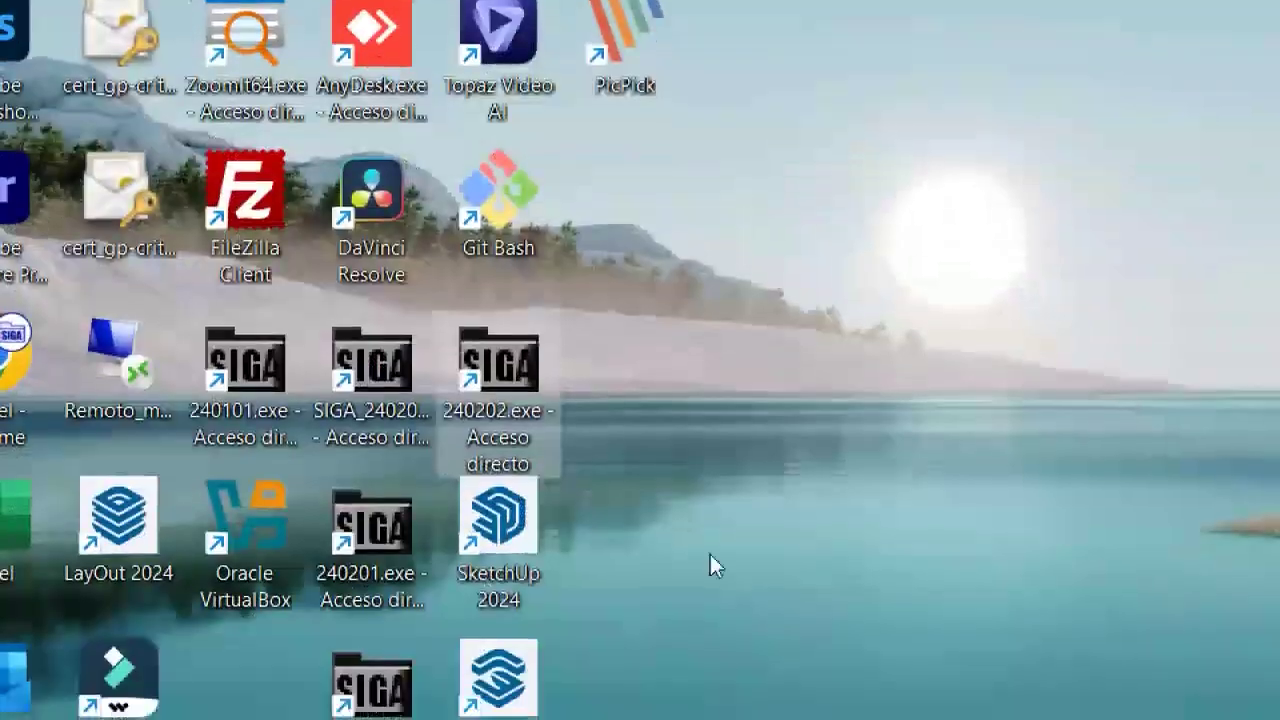
# Relaunch SIGA and sign in as ADMIN on the B.D.DEMO database.
pyautogui.doubleClick(515, 347)
pyautogui.click(738, 245)
pyautogui.click(726, 275)
pyautogui.click(723, 269)
pyautogui.write('ADMIN')
pyautogui.press('Tab')
pyautogui.write('1')
pyautogui.press('Return')
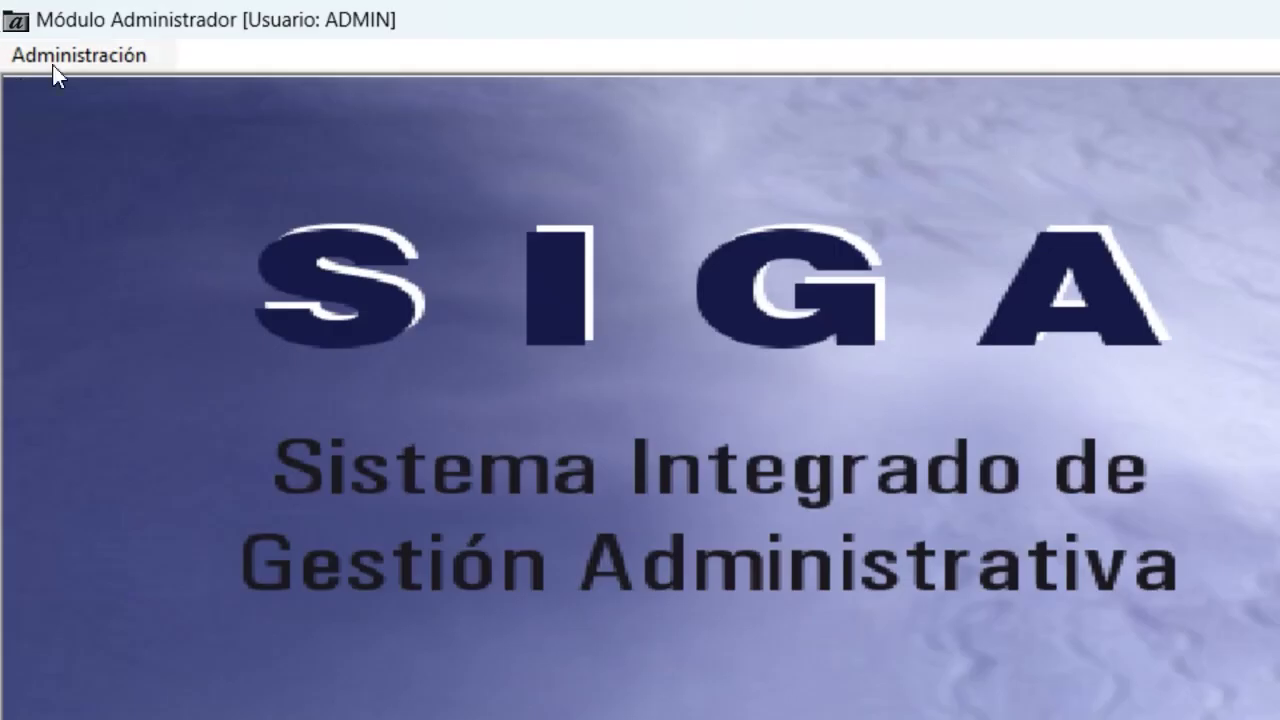
# Open Administración > Perfil de Usuario and expand its menu list.
pyautogui.click(40, 58)
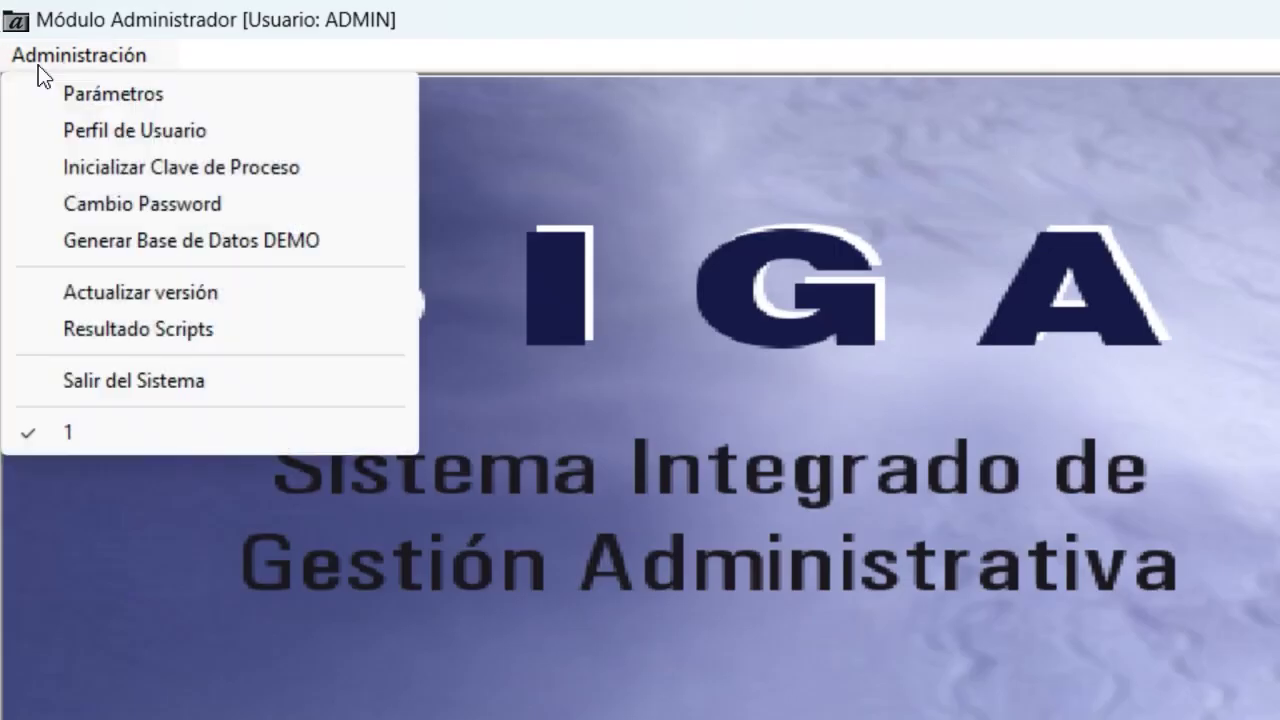
pyautogui.click(95, 128)
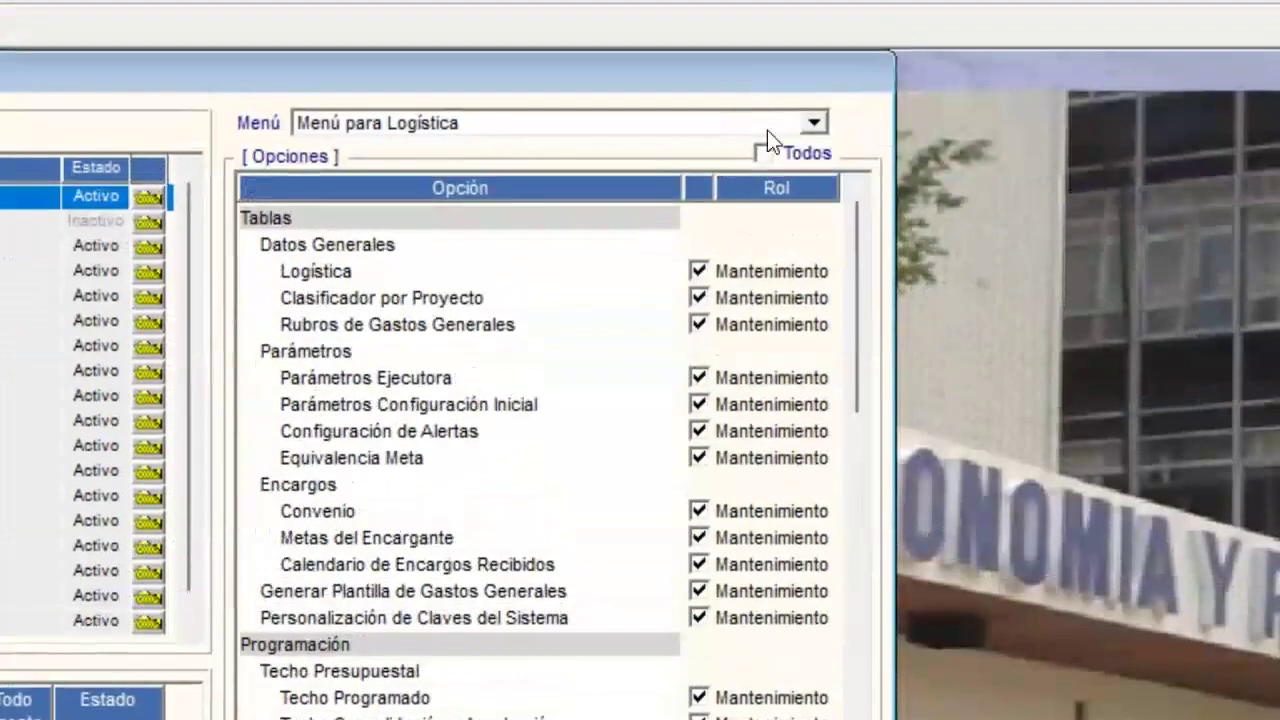
pyautogui.click(1250, 192)
# Show Menú para Patrimonio and highlight the unticked Presentación and Documentos Históricos rows.
pyautogui.click(462, 208)
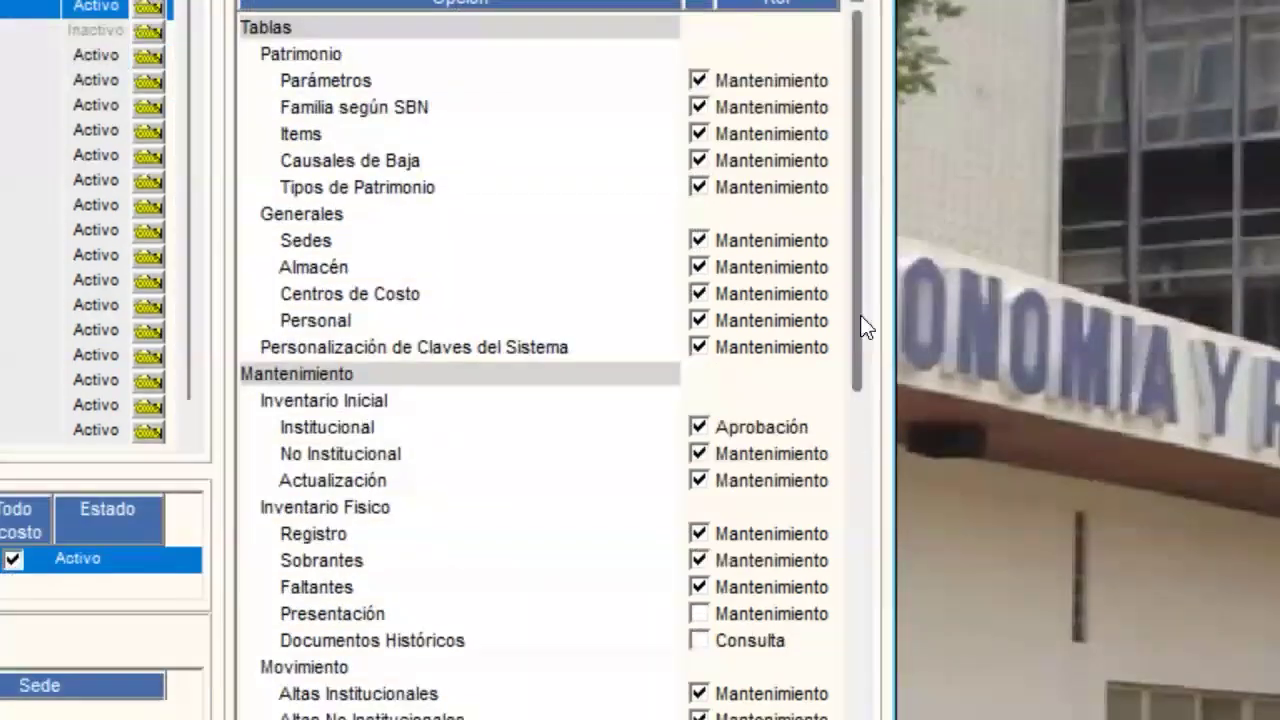
pyautogui.moveTo(866, 327); pyautogui.dragTo(851, 304)
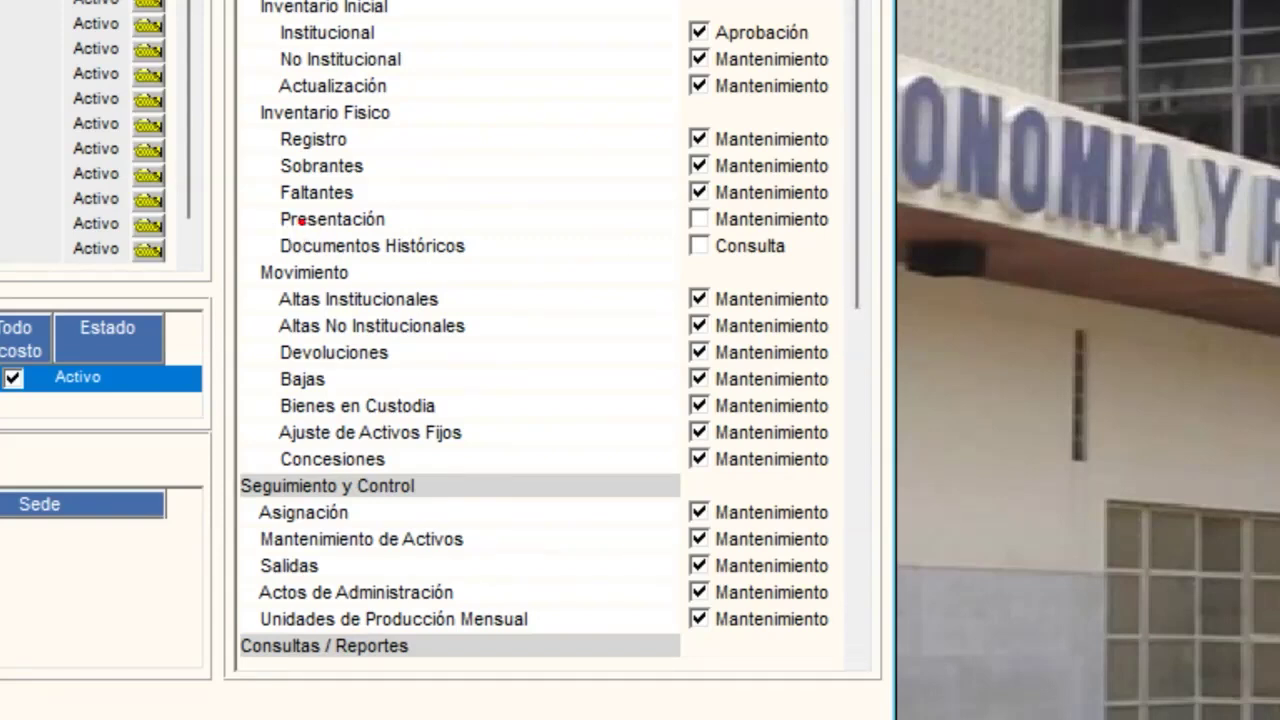
pyautogui.moveTo(270, 204)
pyautogui.mouseDown()
pyautogui.moveTo(457, 246)
pyautogui.moveTo(857, 270)
pyautogui.mouseUp()
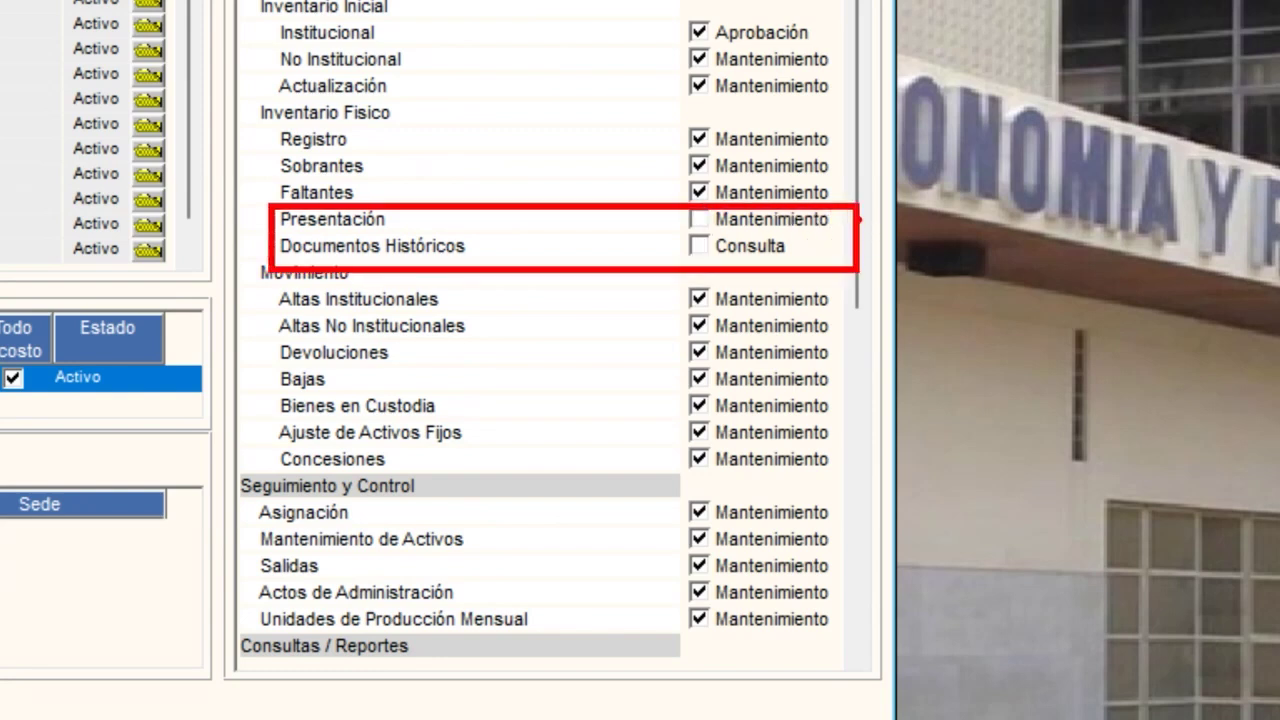
pyautogui.moveTo(860, 218); pyautogui.dragTo(910, 162)
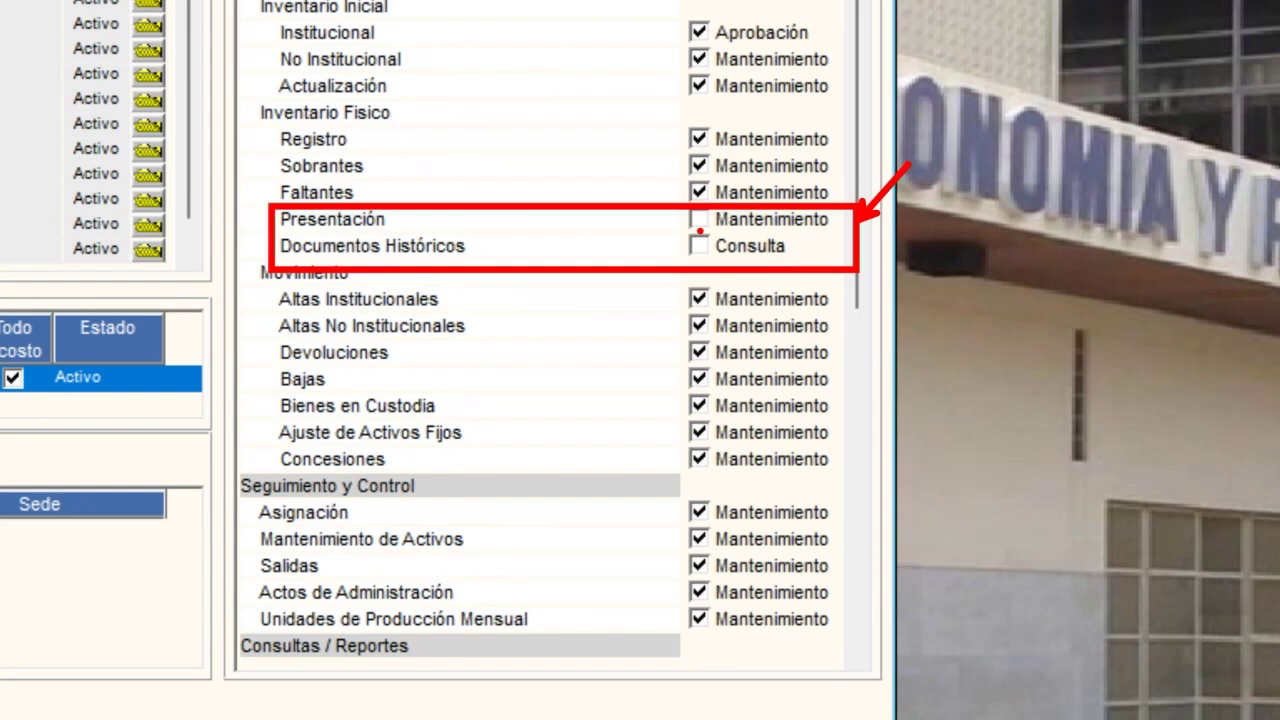
pyautogui.press('e')
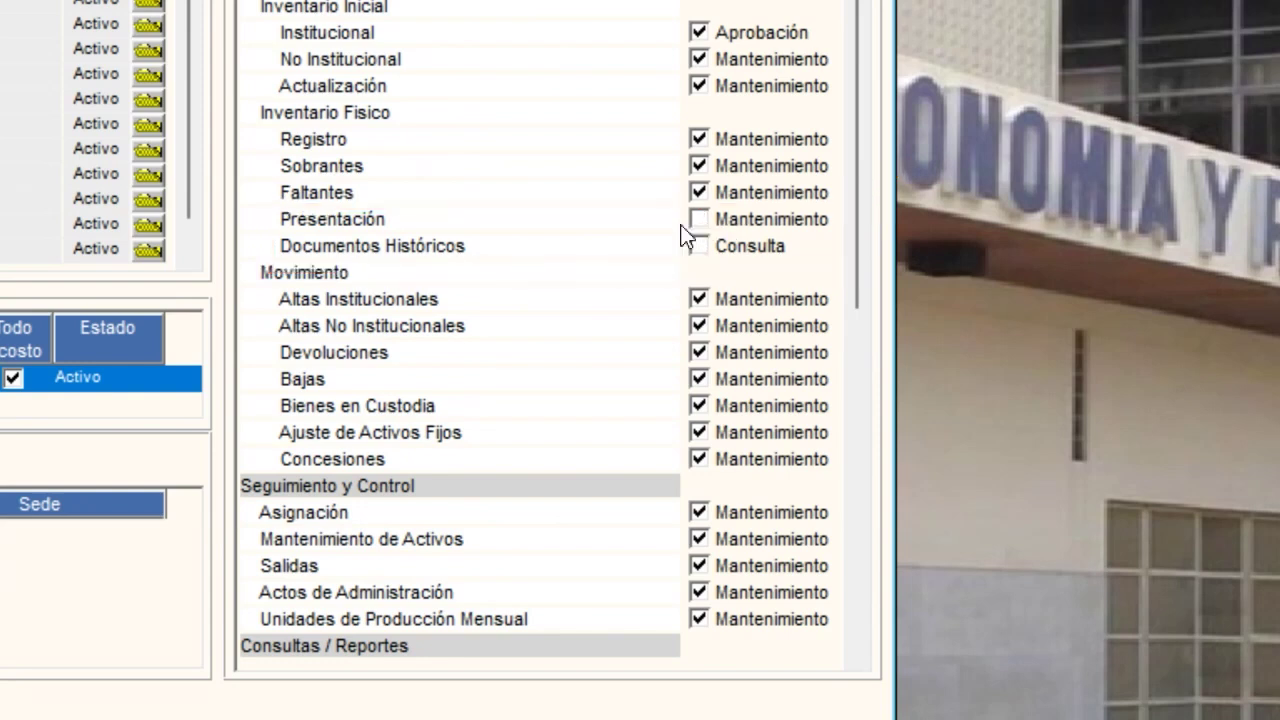
# Grant Presentación at Mantenimiento and Documentos Históricos at Consulta.
pyautogui.click(698, 219)
pyautogui.click(698, 245)
pyautogui.click(786, 252)
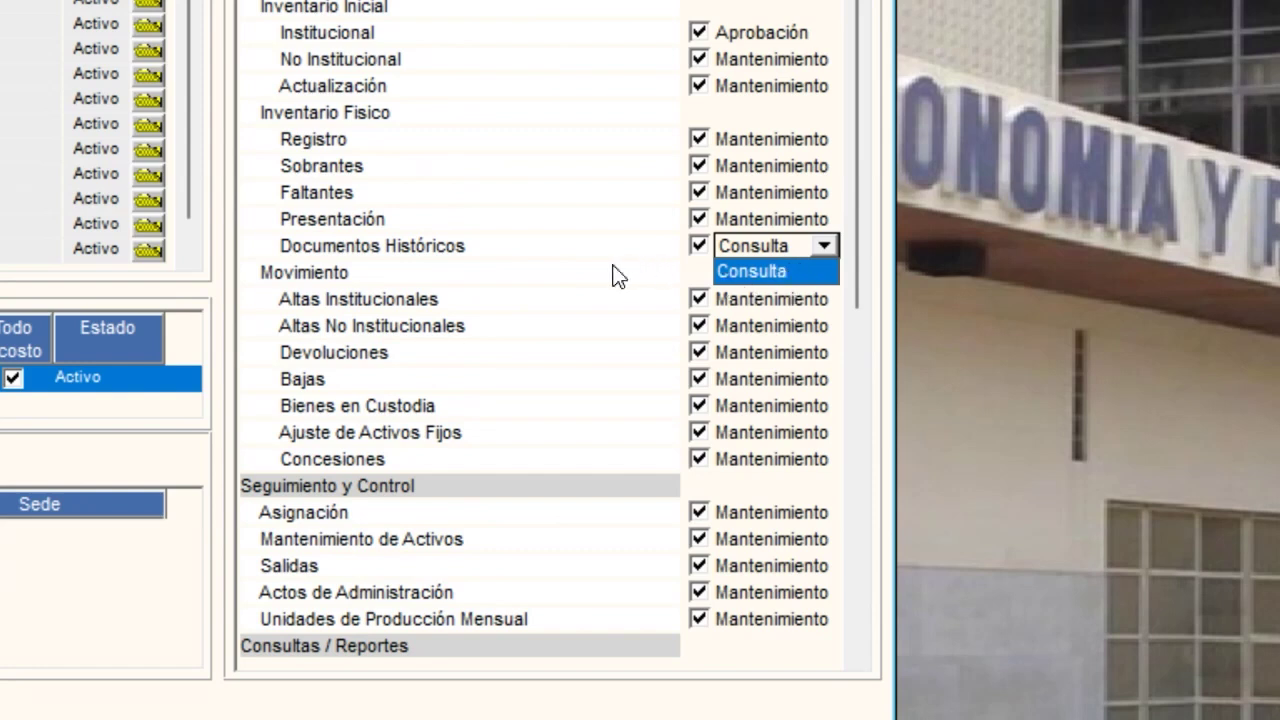
pyautogui.press('Return')
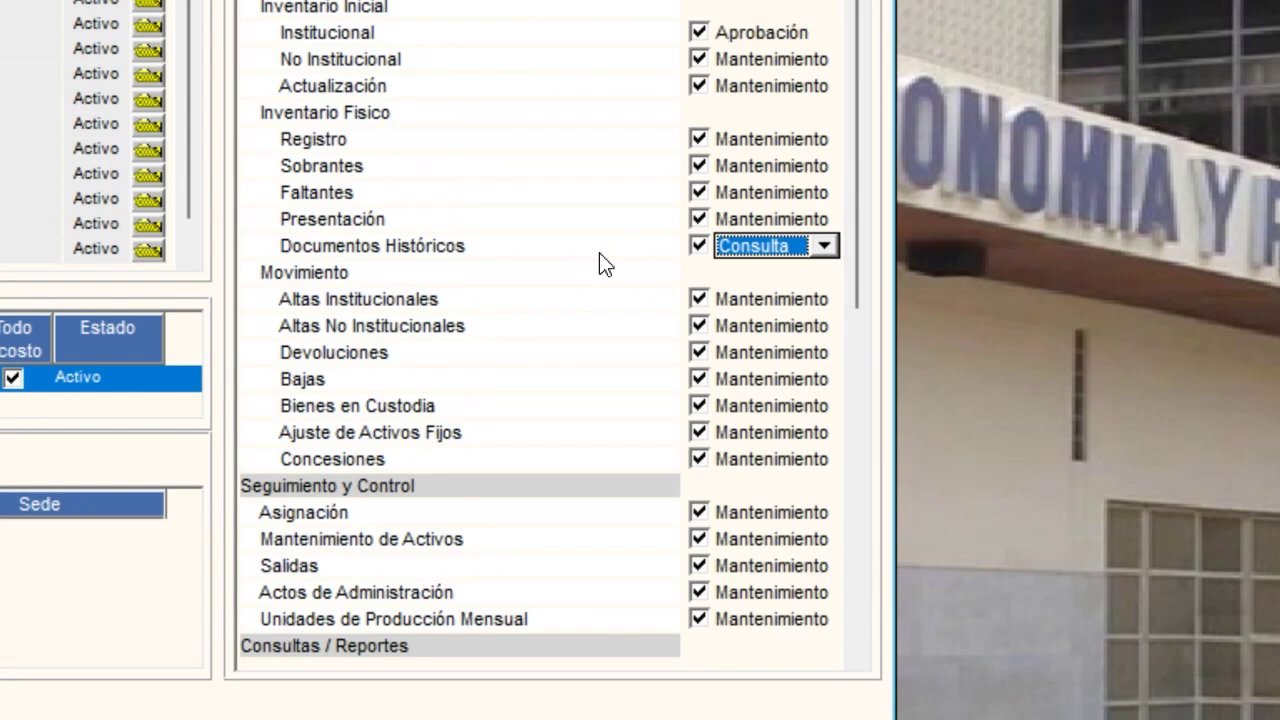
pyautogui.click(766, 217)
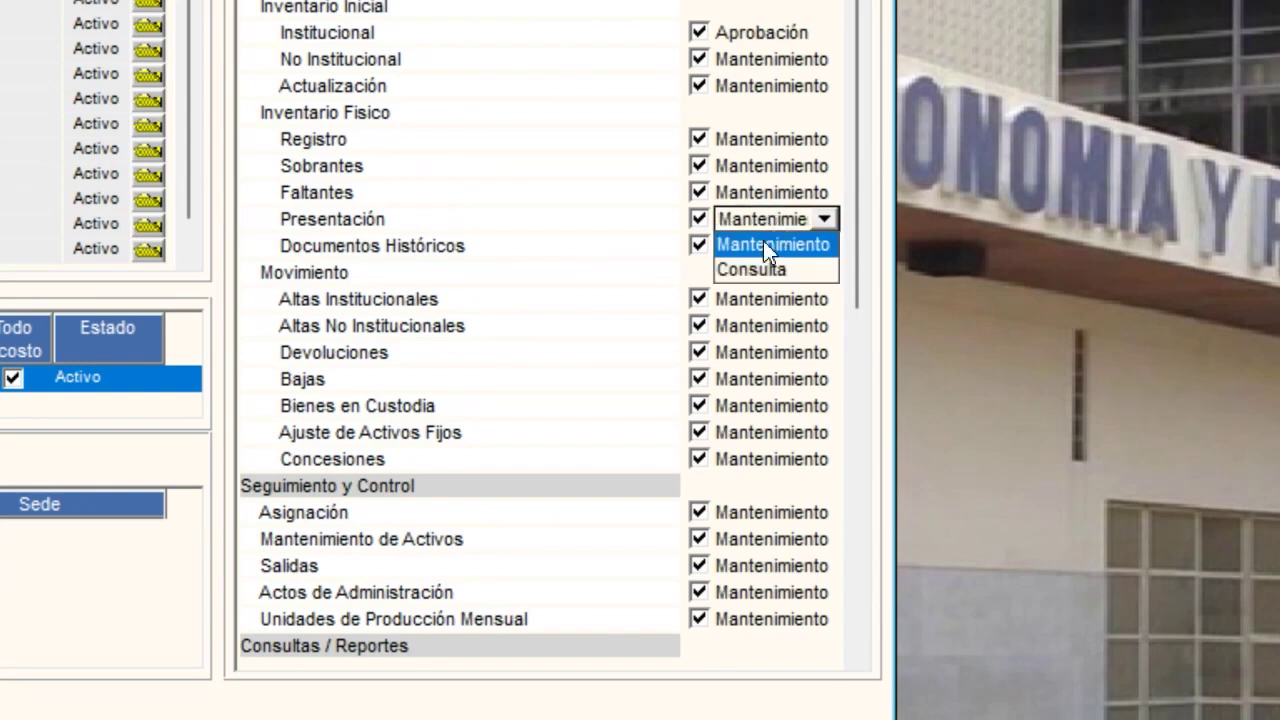
pyautogui.click(763, 242)
pyautogui.click(775, 218)
pyautogui.click(790, 245)
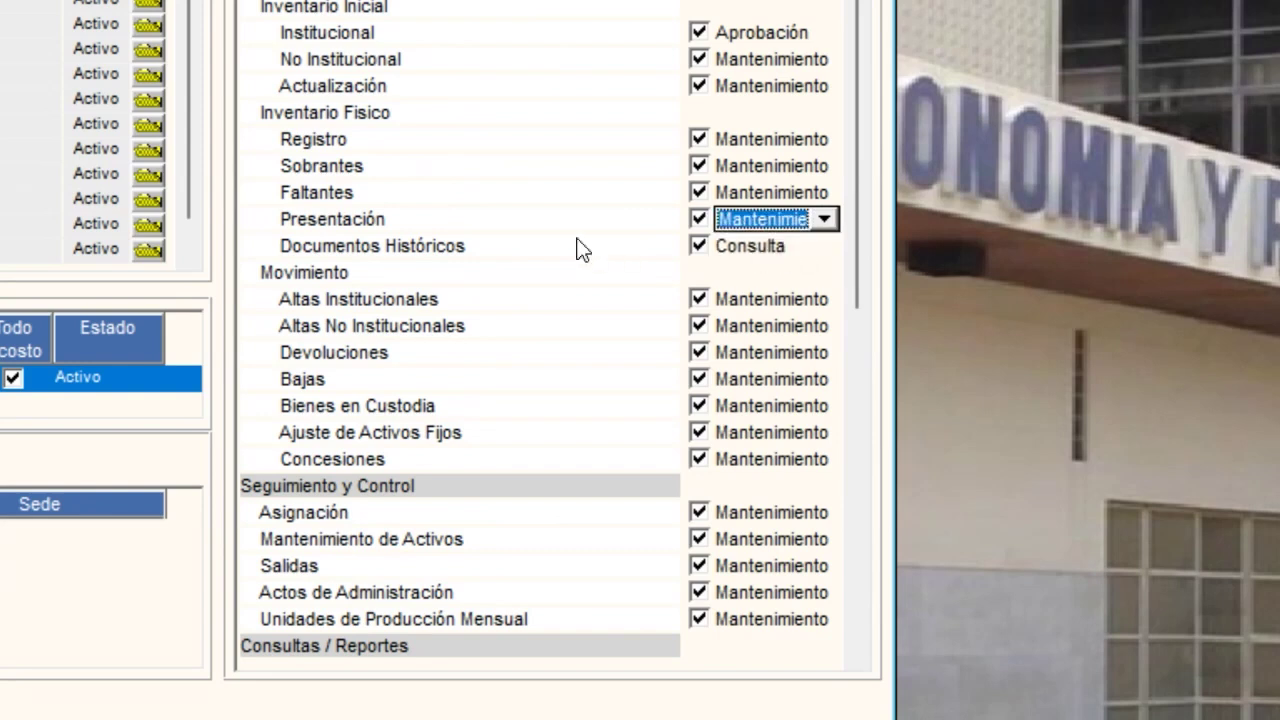
pyautogui.click(790, 220)
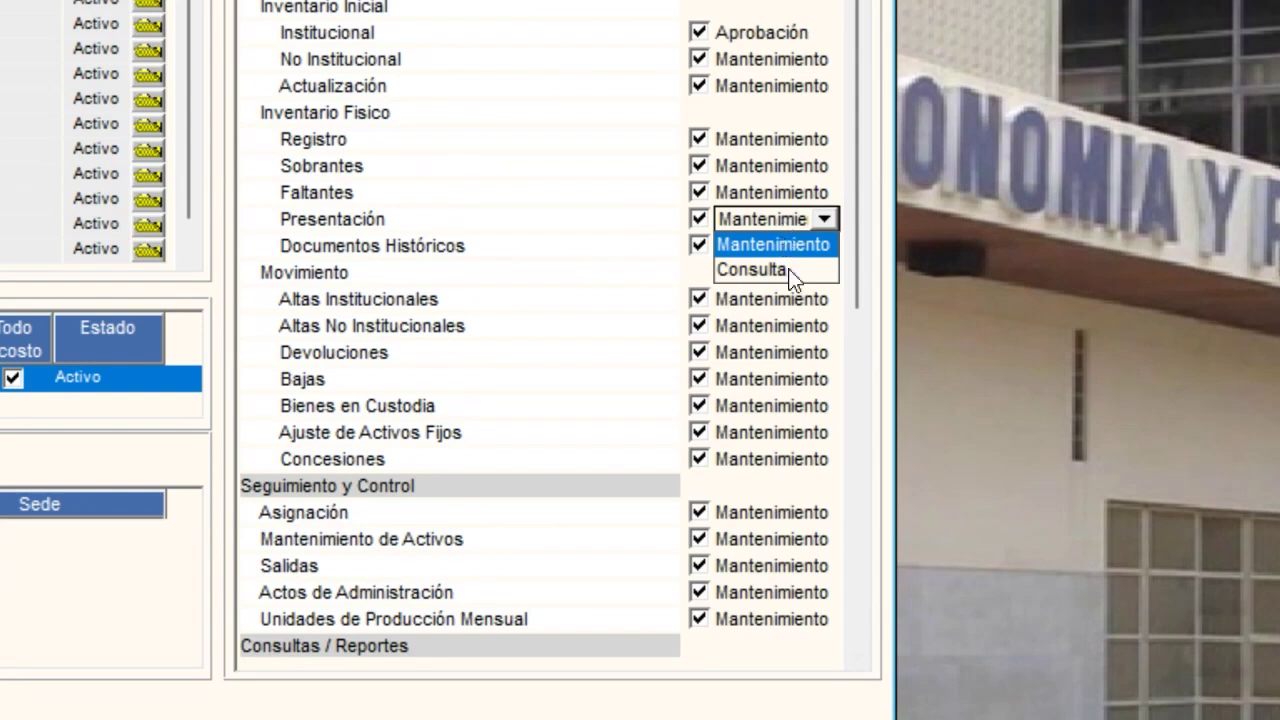
pyautogui.click(311, 221)
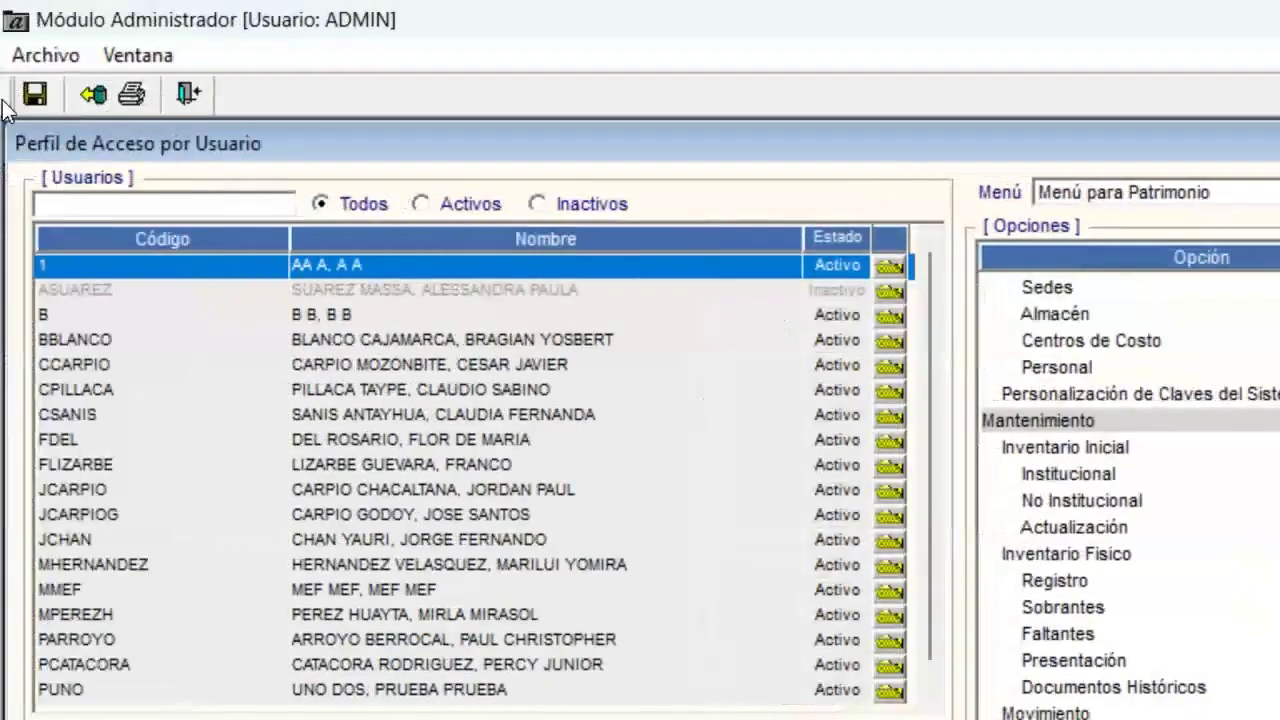
# Save the access profile changes, confirming with Sí, then close the Perfil de Acceso por Usuario form.
pyautogui.click(34, 92)
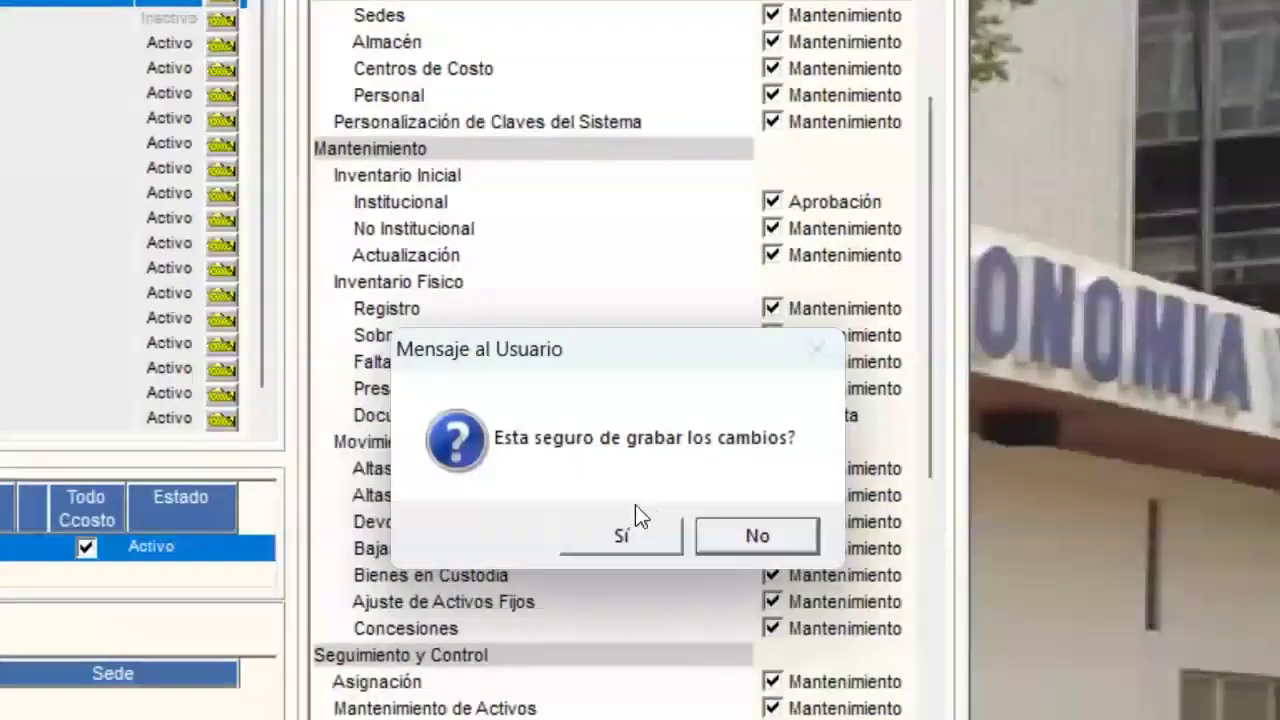
pyautogui.click(1262, 696)
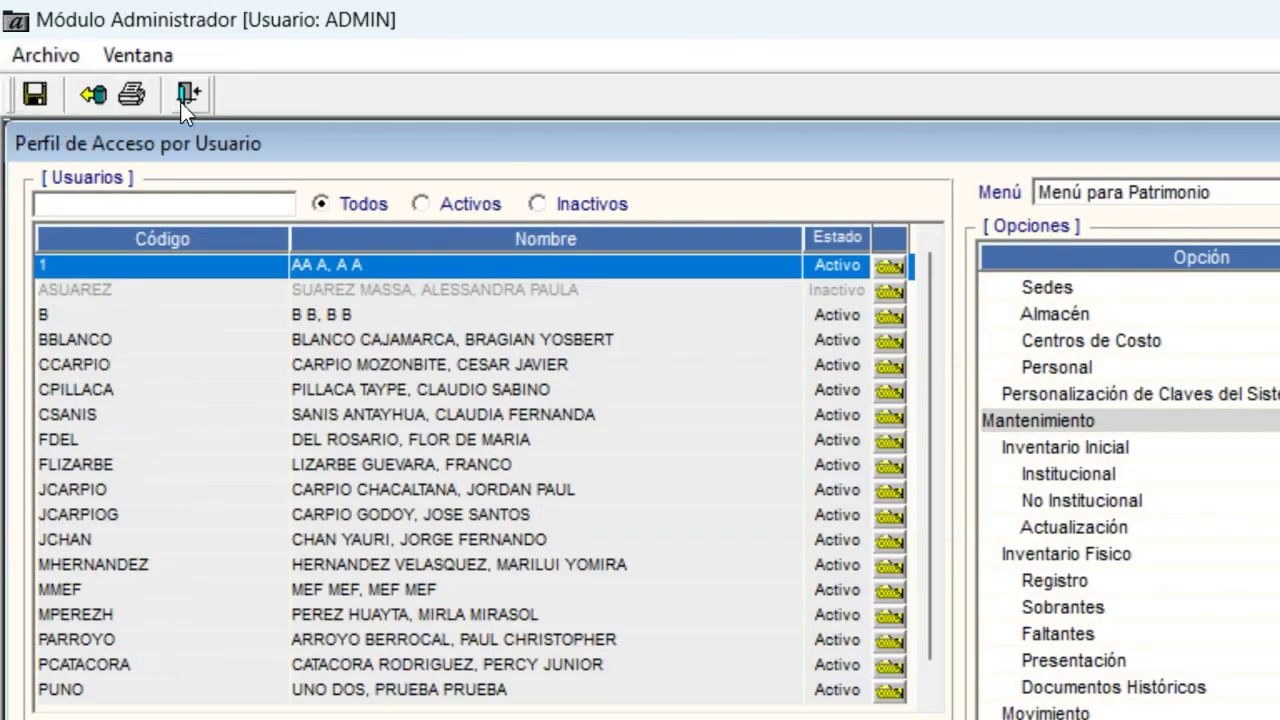
pyautogui.click(180, 91)
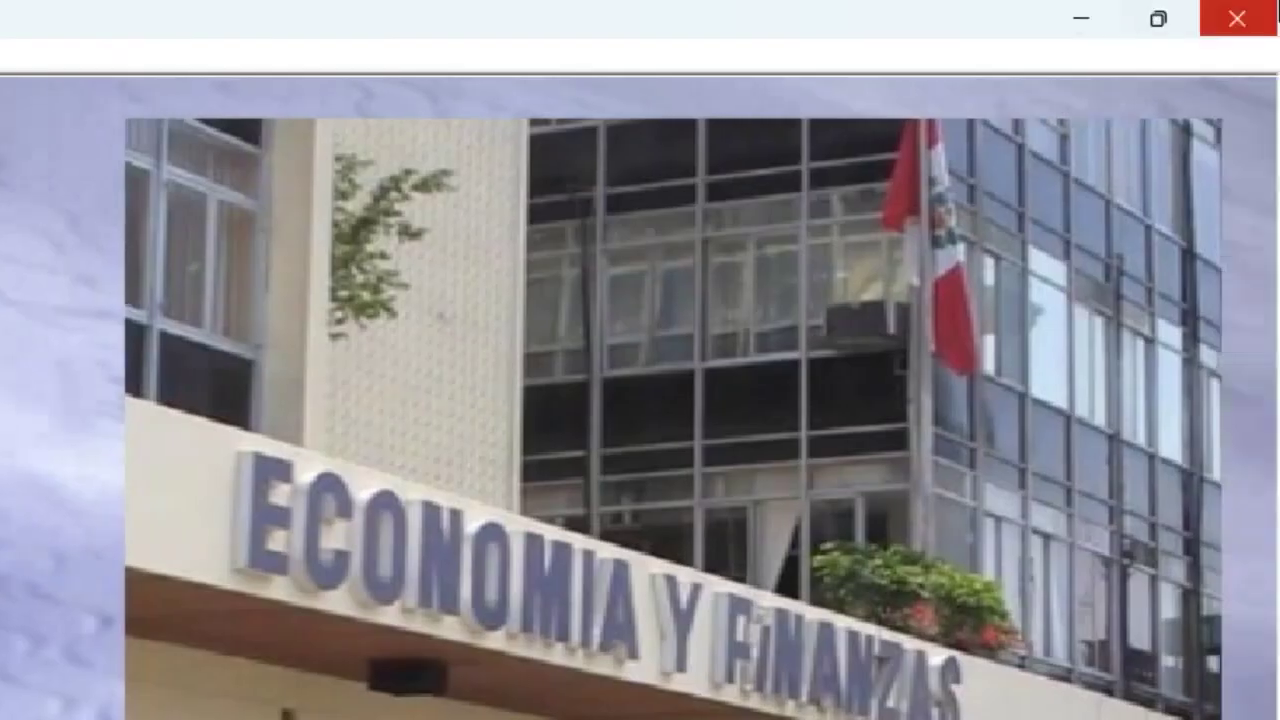
# Exit the administrator module and SIGA, then relaunch it into Módulo Patrimonio.
pyautogui.click(1237, 17)
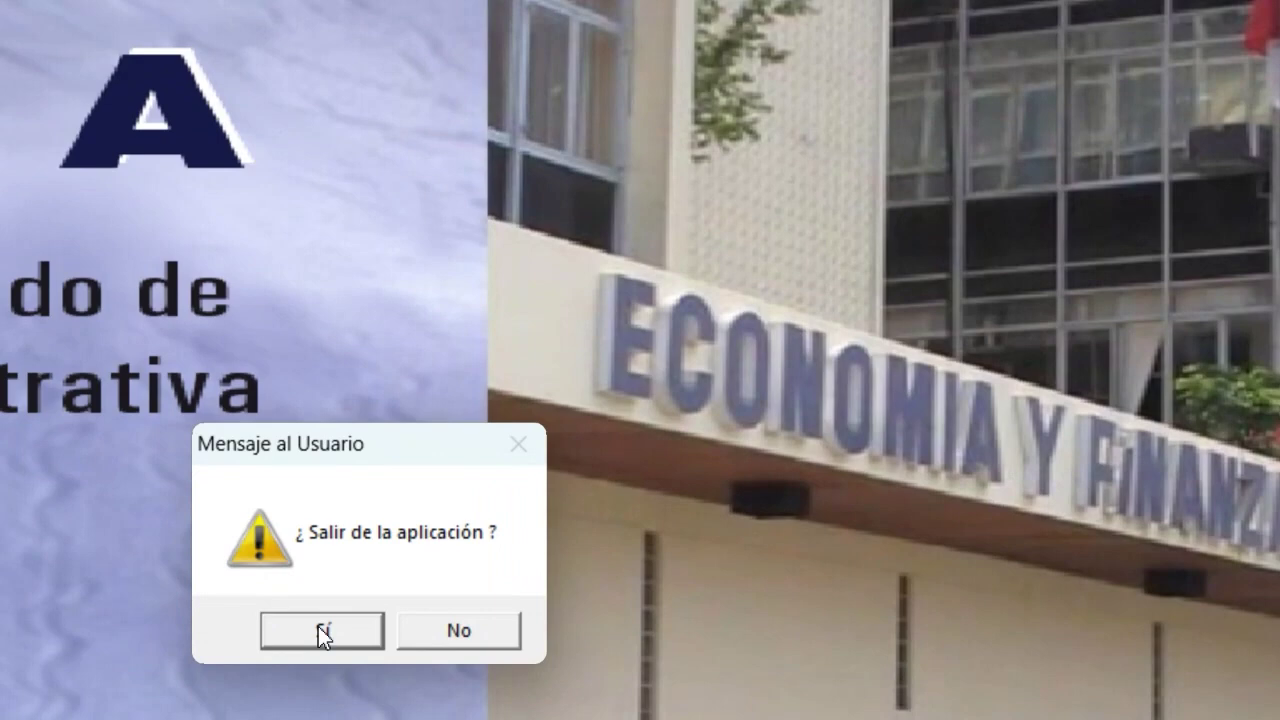
pyautogui.click(318, 626)
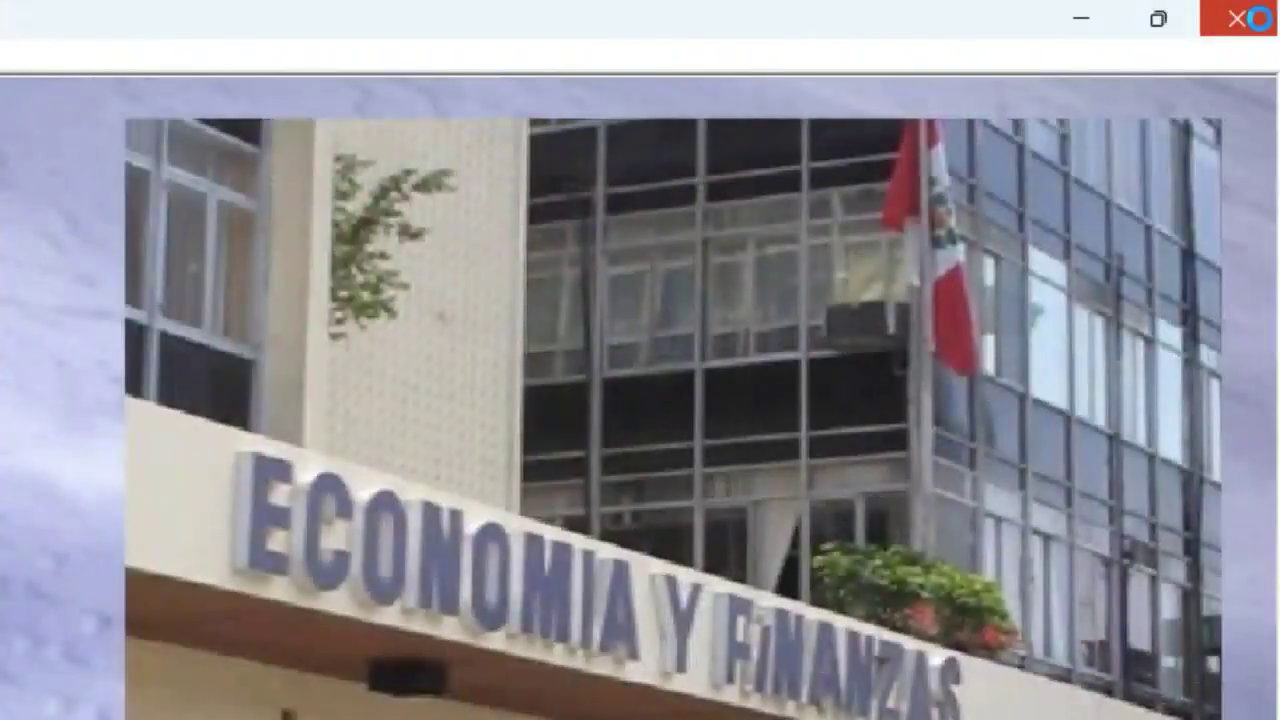
pyautogui.click(1262, 28)
pyautogui.click(370, 615)
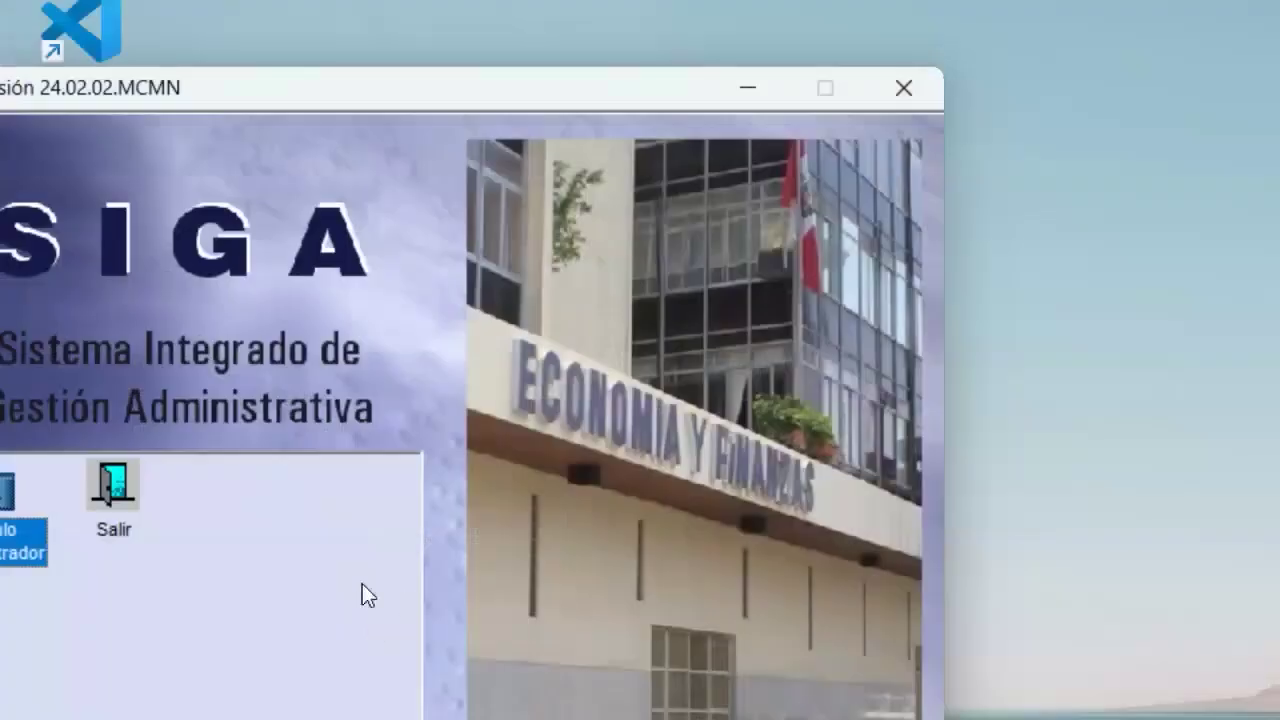
pyautogui.doubleClick(113, 485)
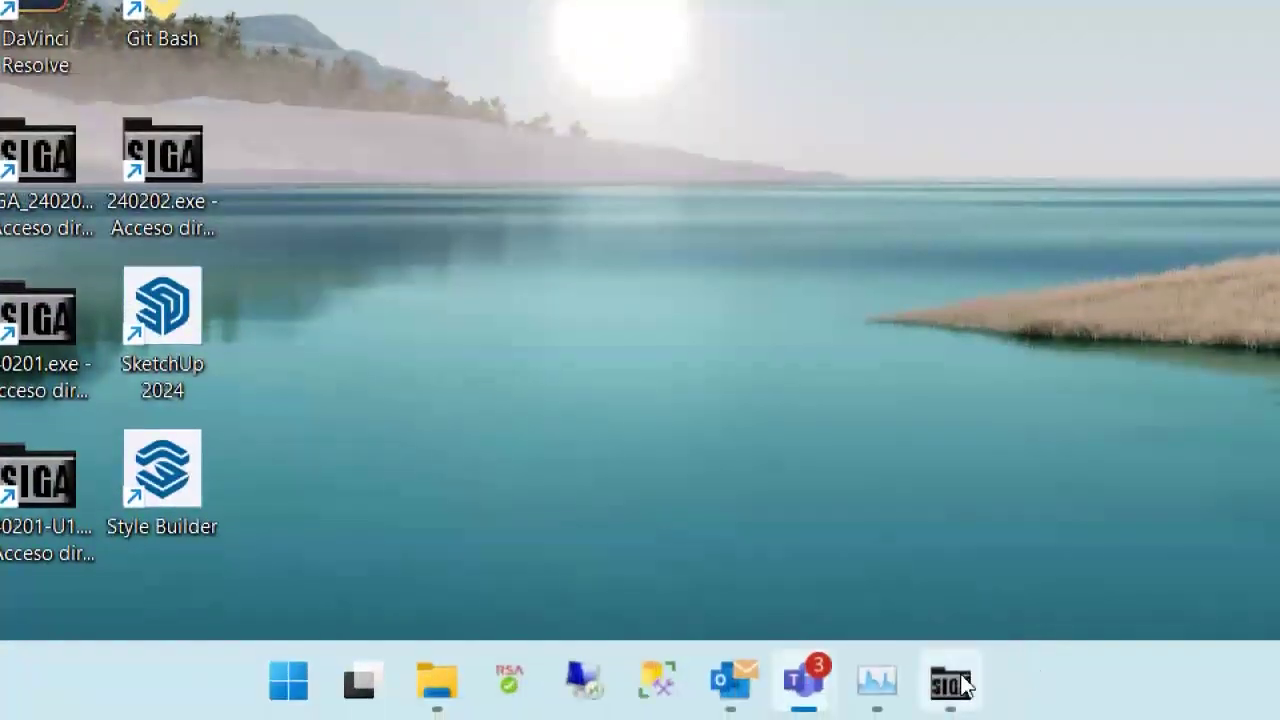
pyautogui.click(951, 680)
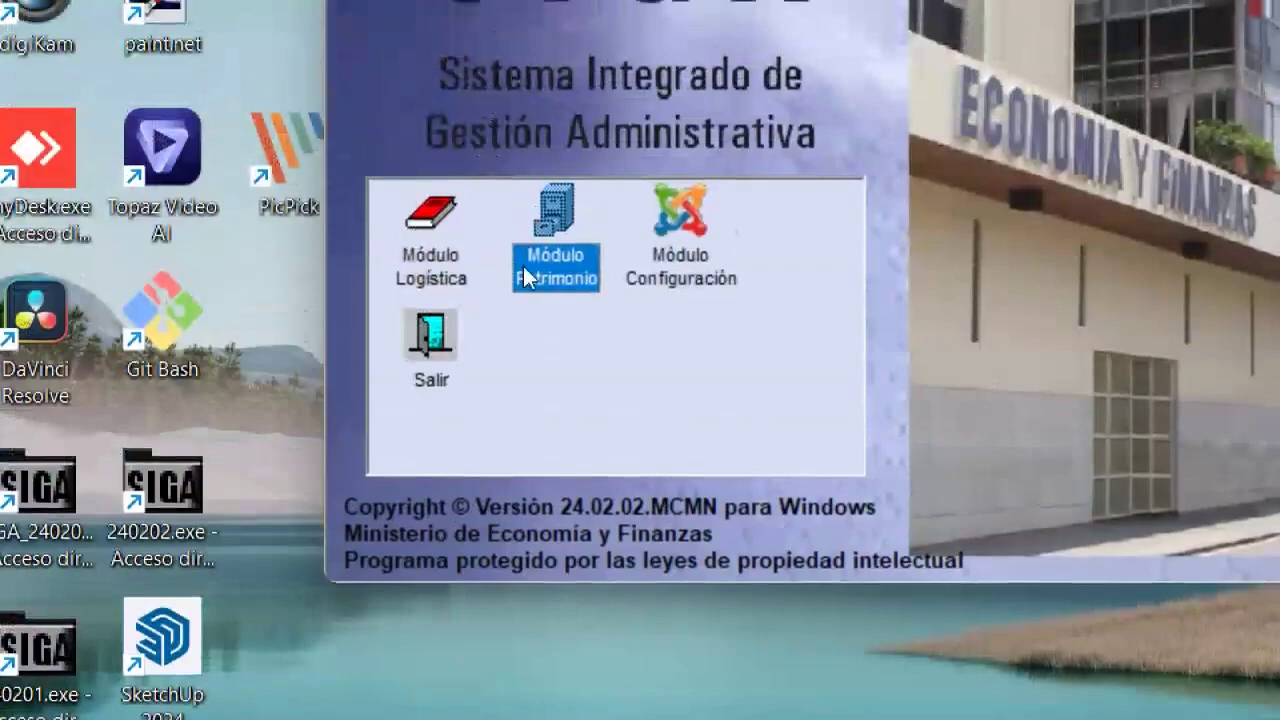
pyautogui.doubleClick(541, 225)
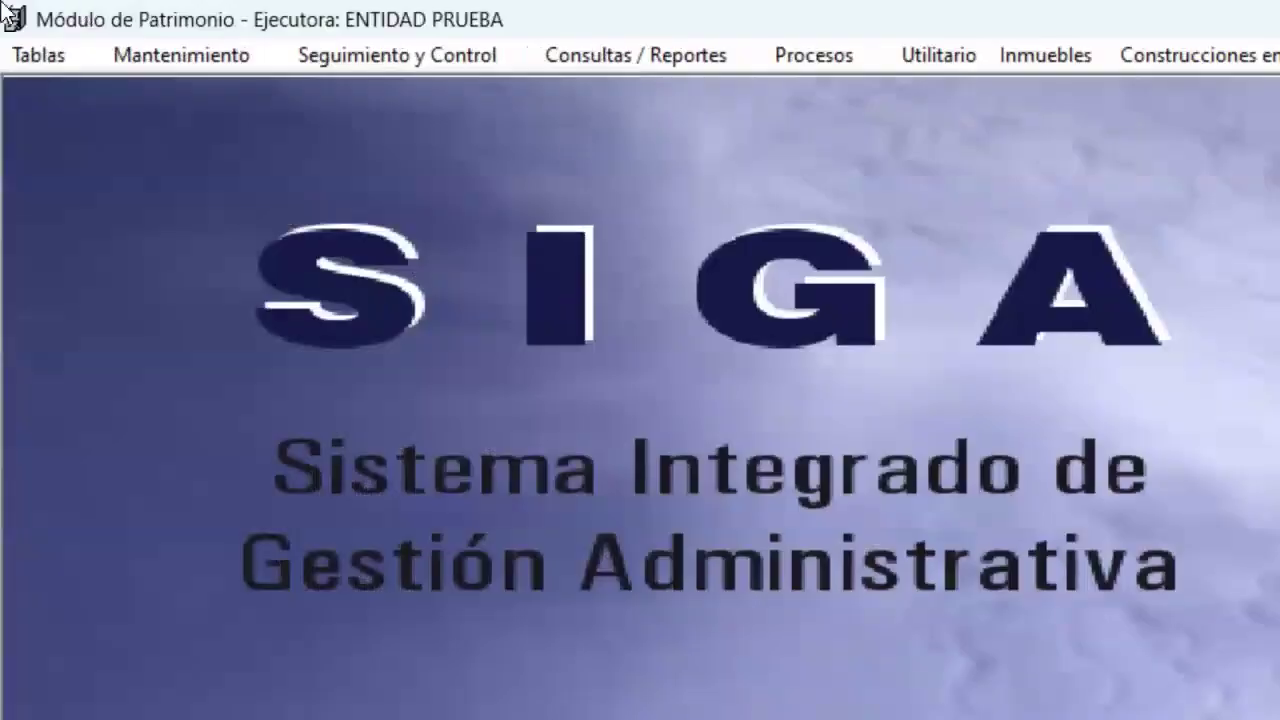
# Open Mantenimiento > Inventario Físico > Registro, keeping the inventory year at 2024.
pyautogui.click(194, 60)
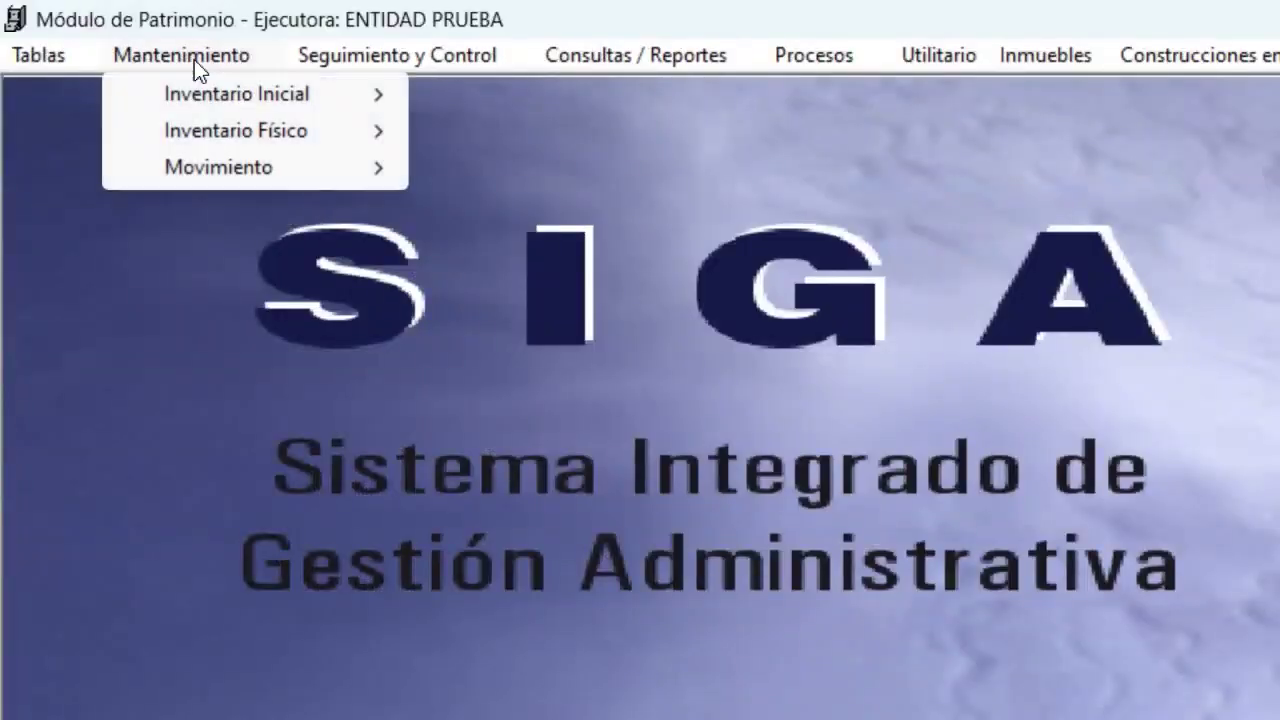
pyautogui.moveTo(239, 128)
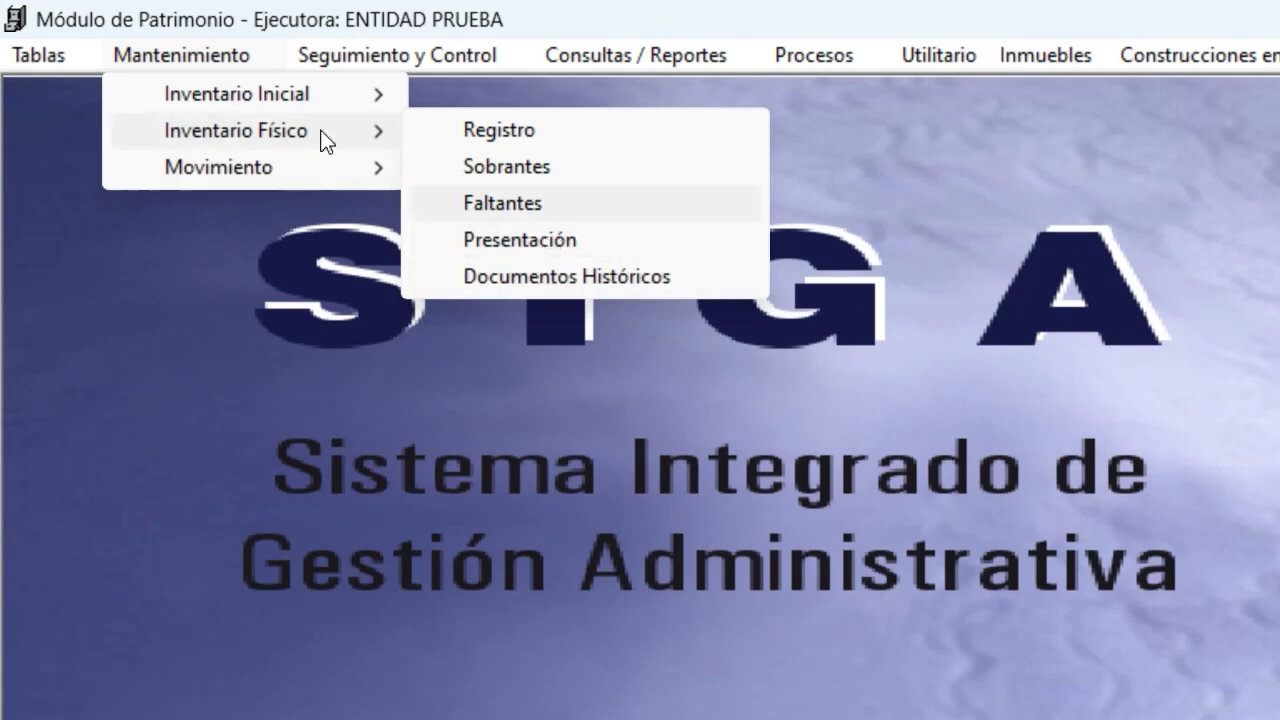
pyautogui.click(454, 130)
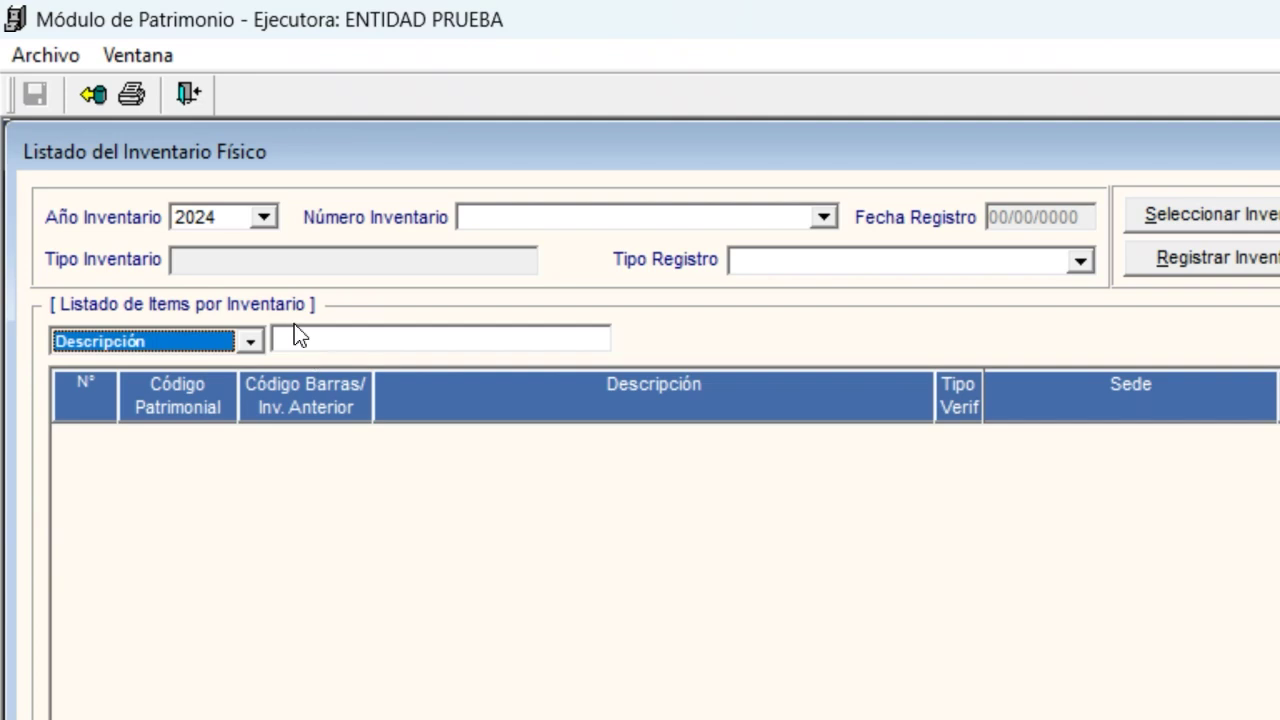
pyautogui.click(262, 216)
pyautogui.click(303, 208)
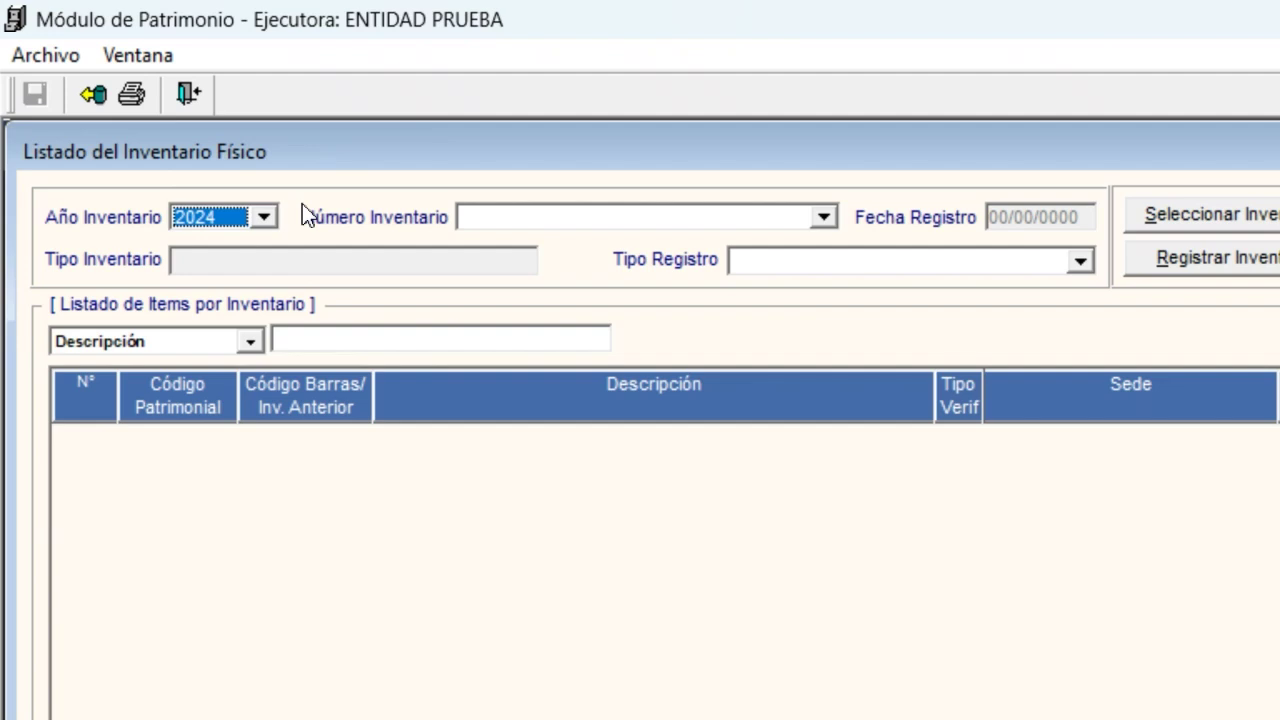
# Switch Año Inventario to 2023 and then back to 2024.
pyautogui.click(263, 217)
pyautogui.moveTo(270, 285); pyautogui.dragTo(270, 457)
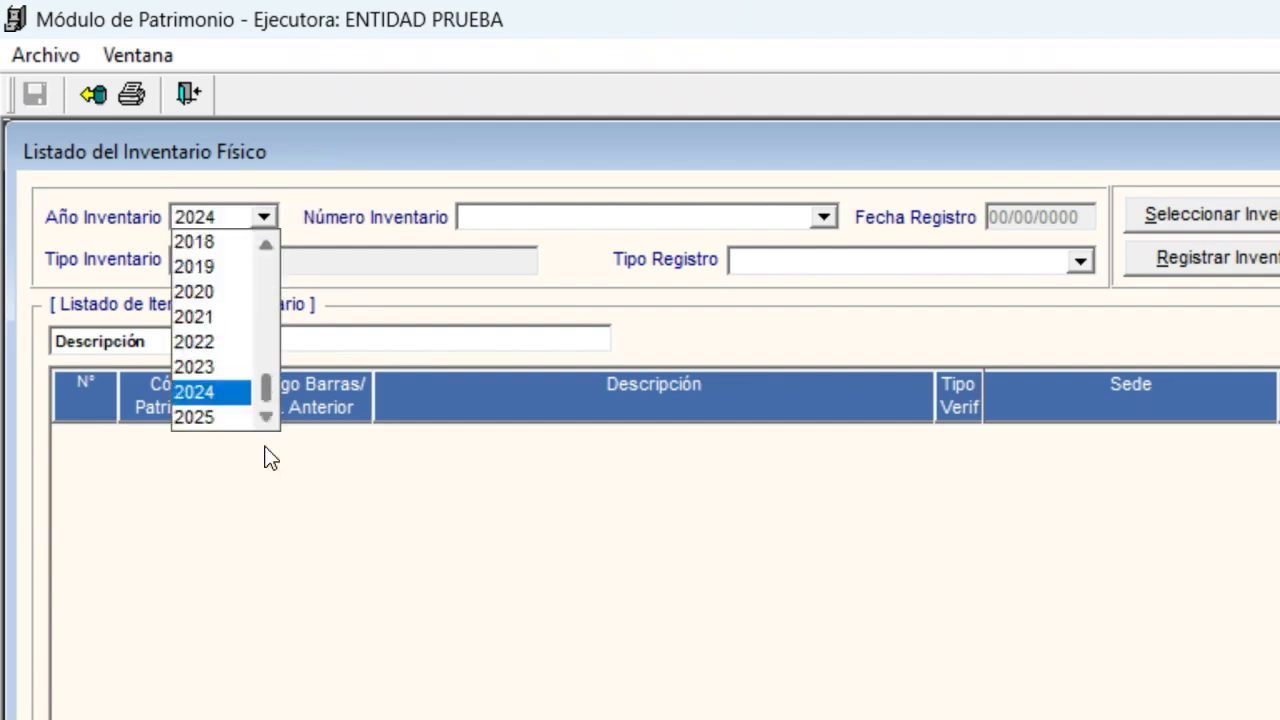
pyautogui.click(209, 367)
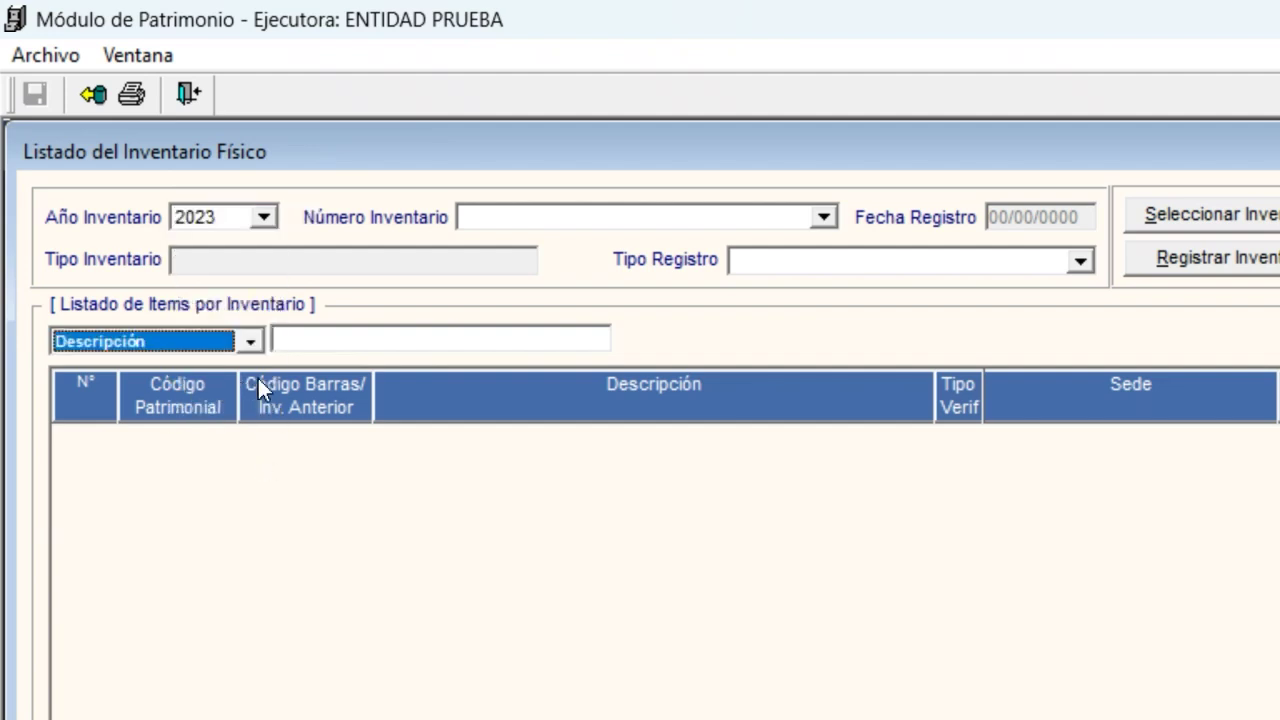
pyautogui.click(250, 215)
pyautogui.click(193, 390)
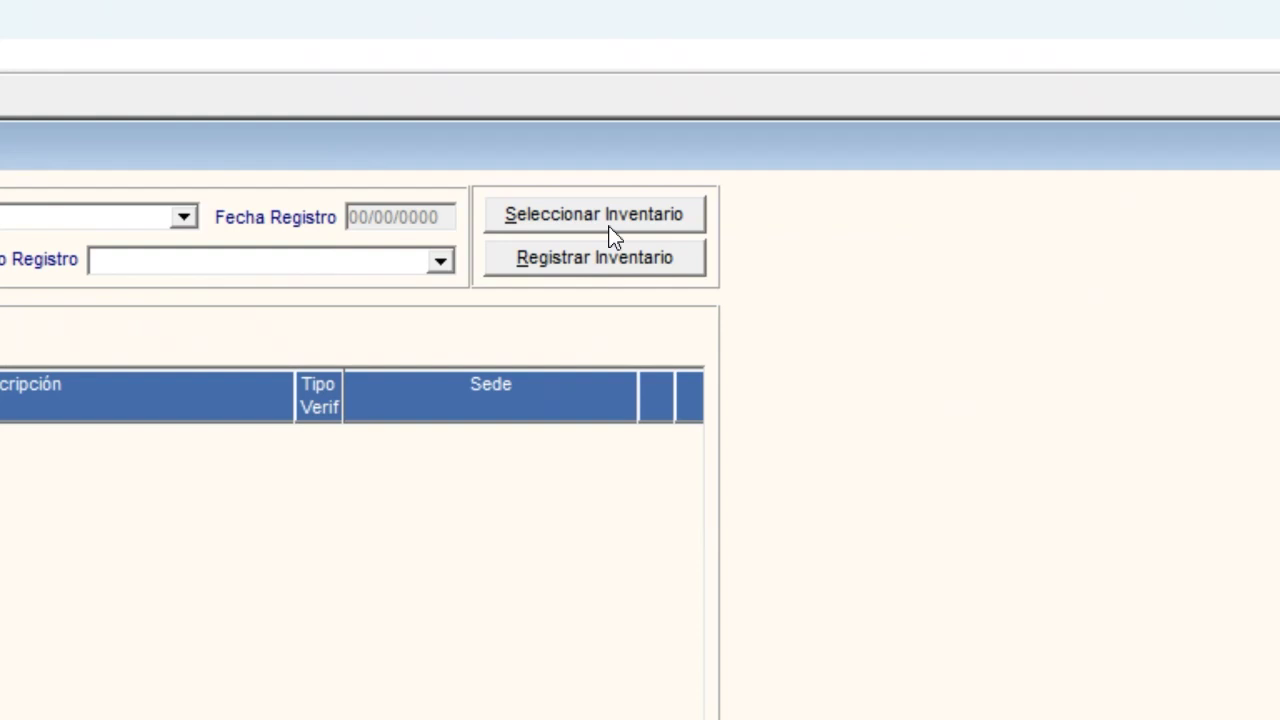
pyautogui.click(602, 257)
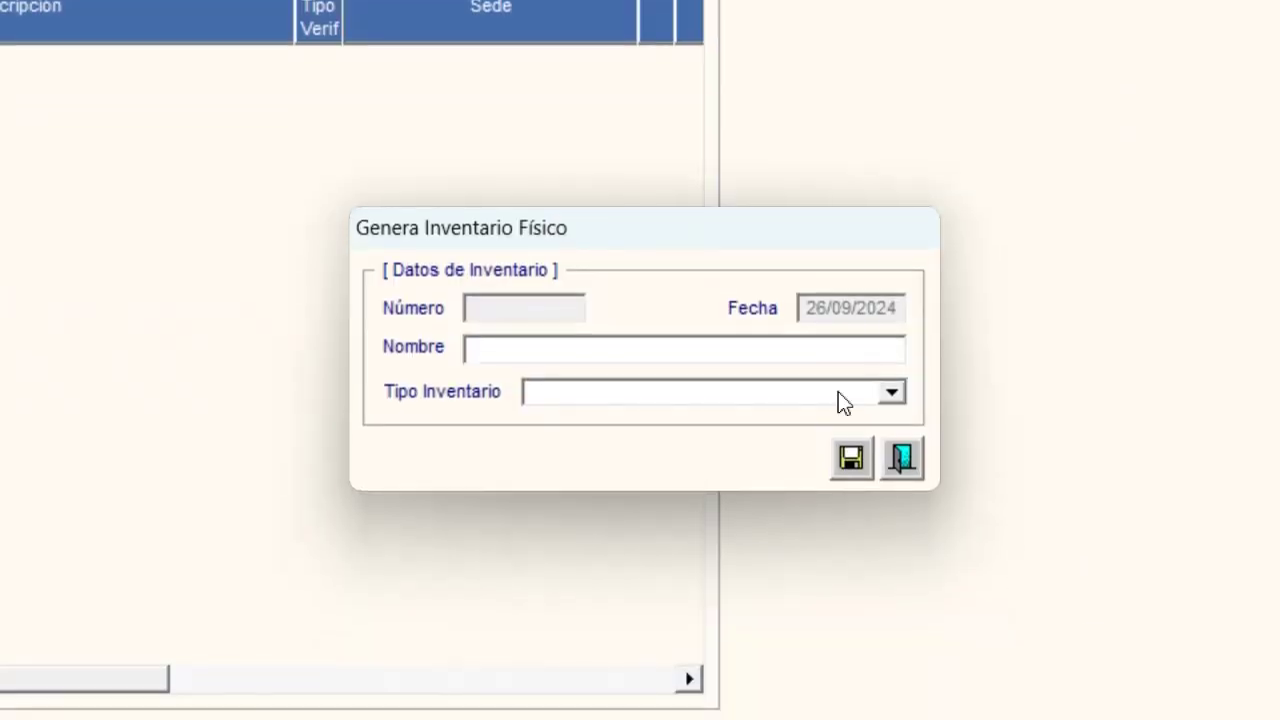
pyautogui.write('FIN2023')
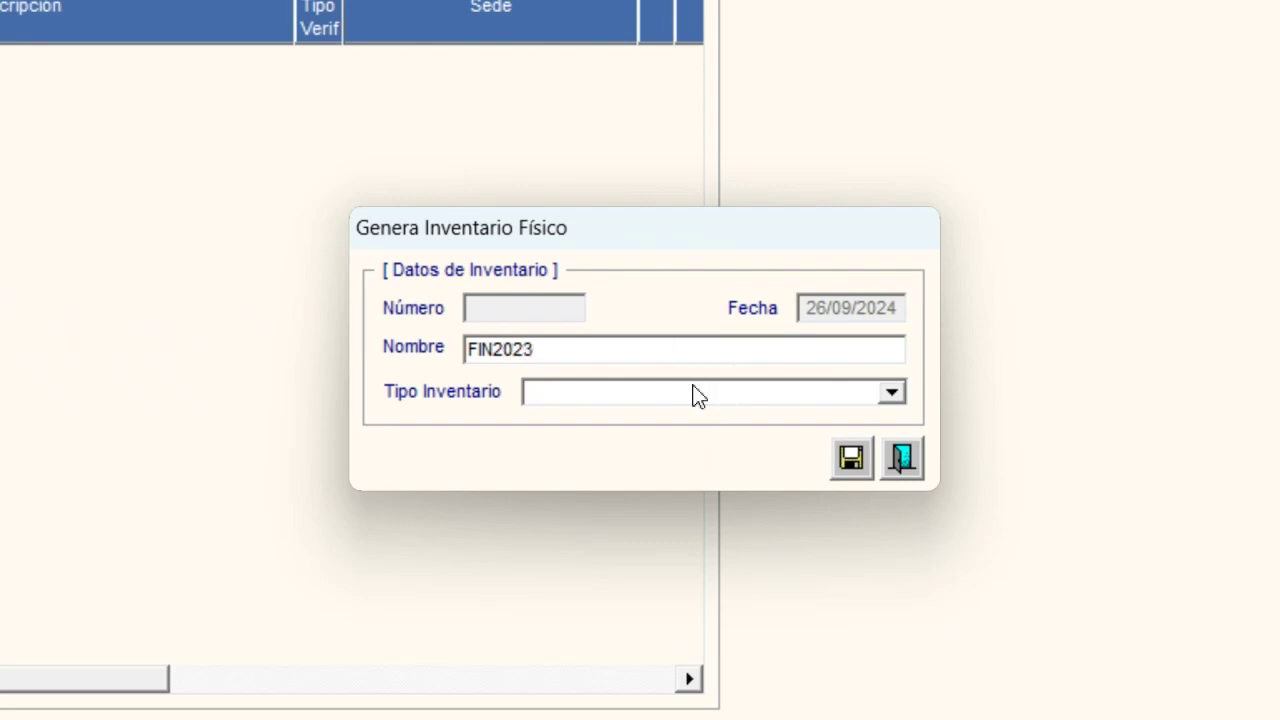
pyautogui.click(705, 395)
pyautogui.click(692, 419)
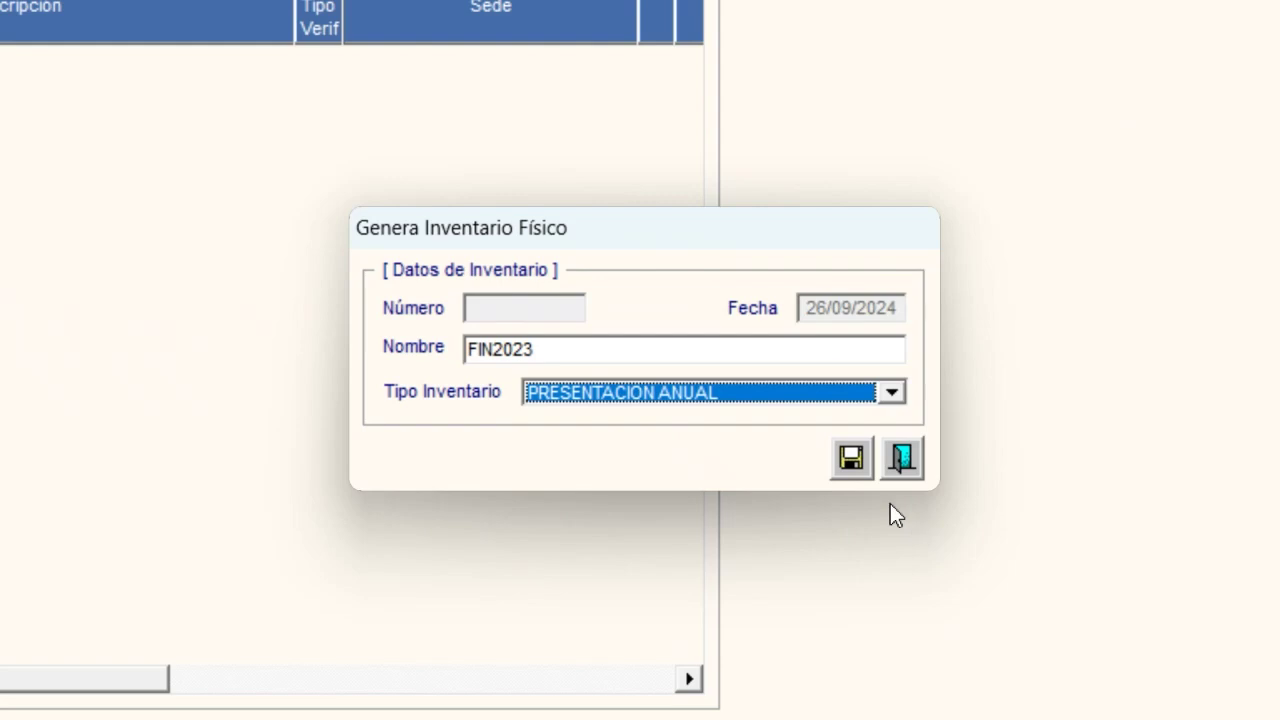
pyautogui.click(852, 459)
pyautogui.moveTo(667, 250); pyautogui.dragTo(408, 100)
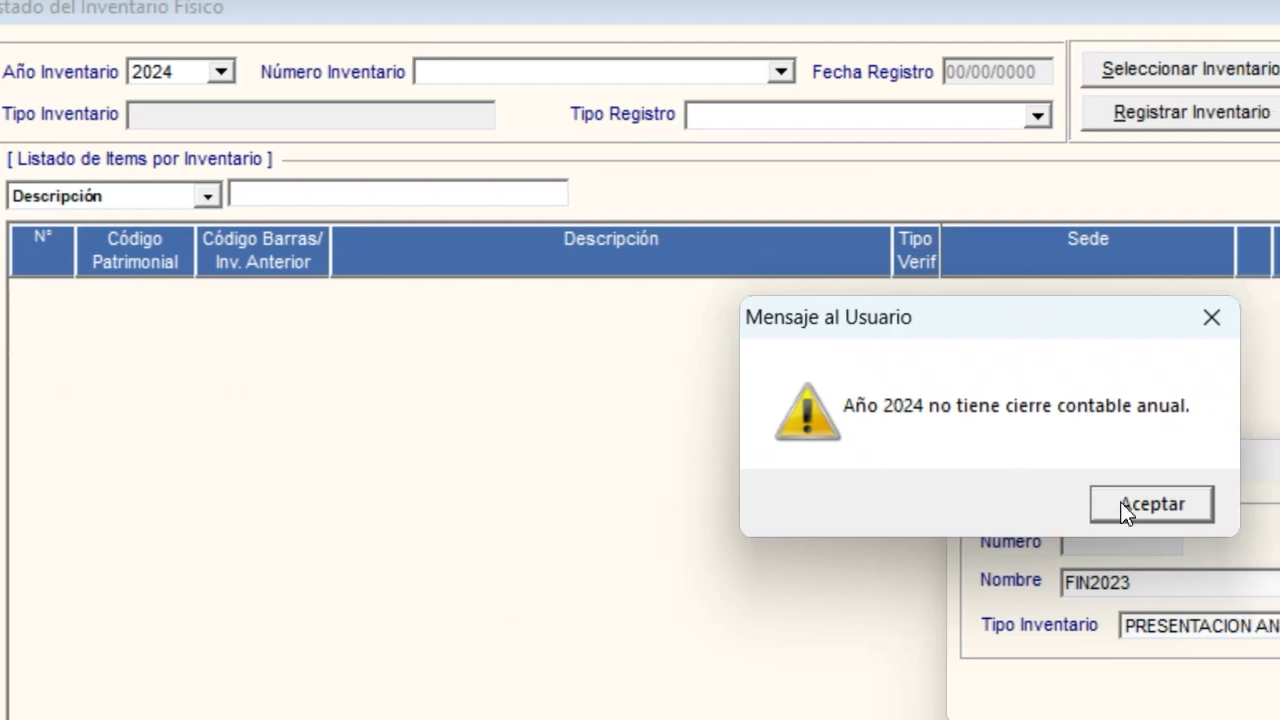
pyautogui.click(1170, 506)
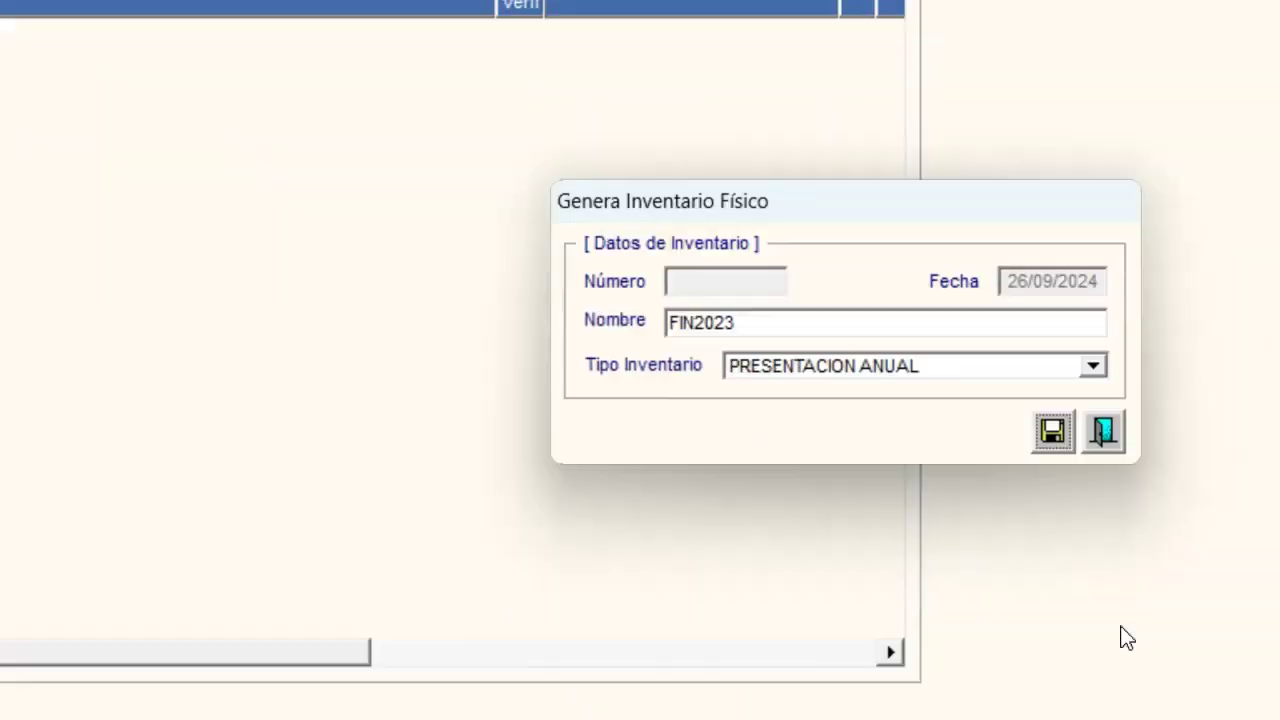
pyautogui.click(1100, 432)
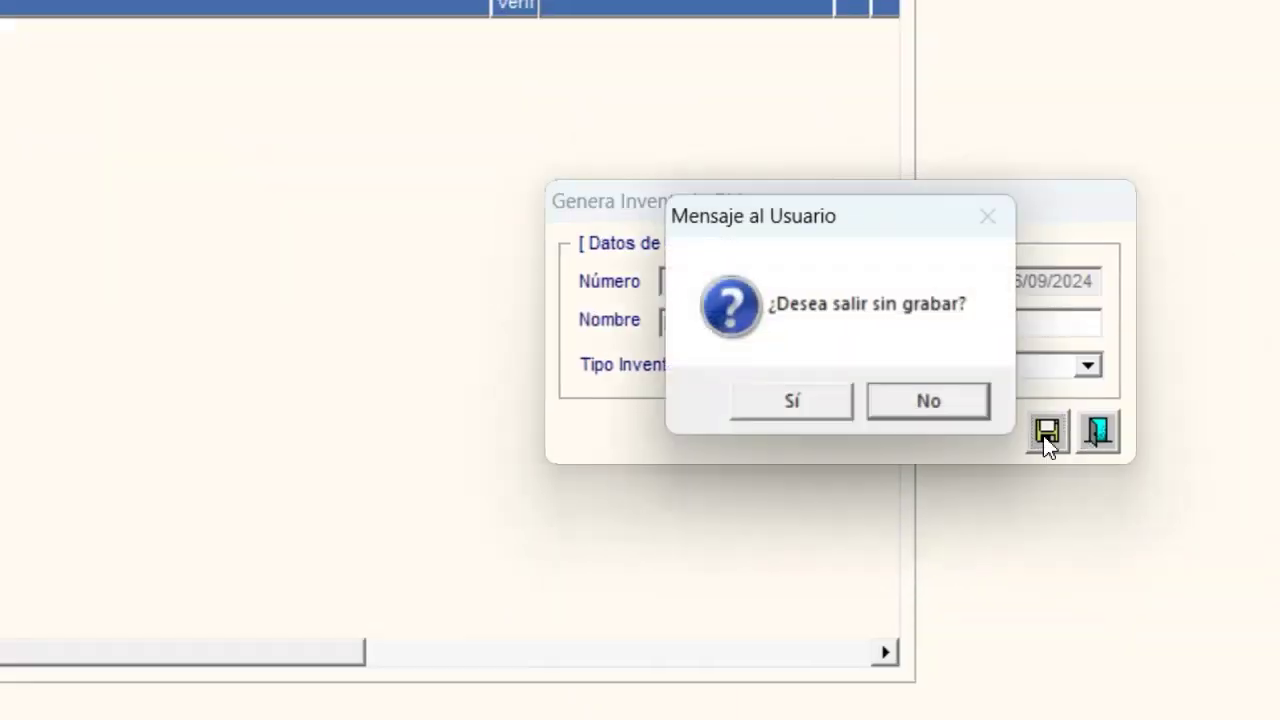
pyautogui.click(970, 502)
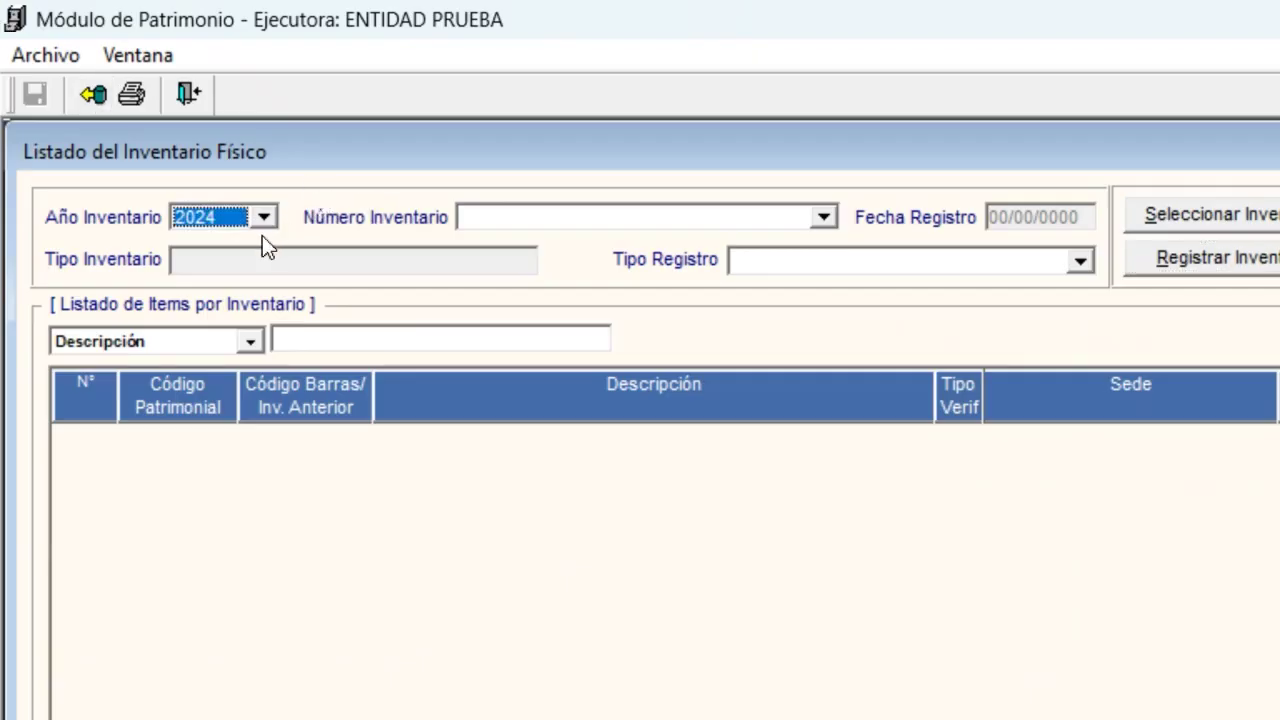
# Set the year to 2023 and register a new inventory named FINAL 2023, type PRESENTACION ANUAL.
pyautogui.click(264, 218)
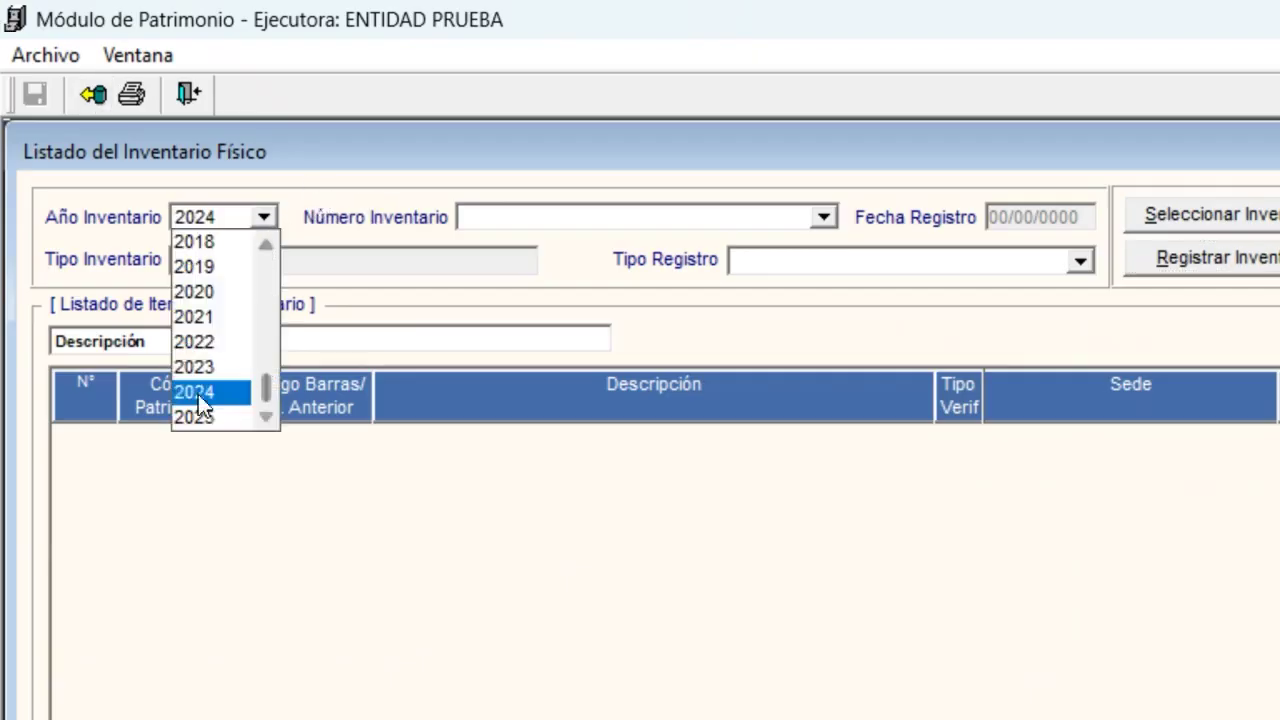
pyautogui.click(215, 365)
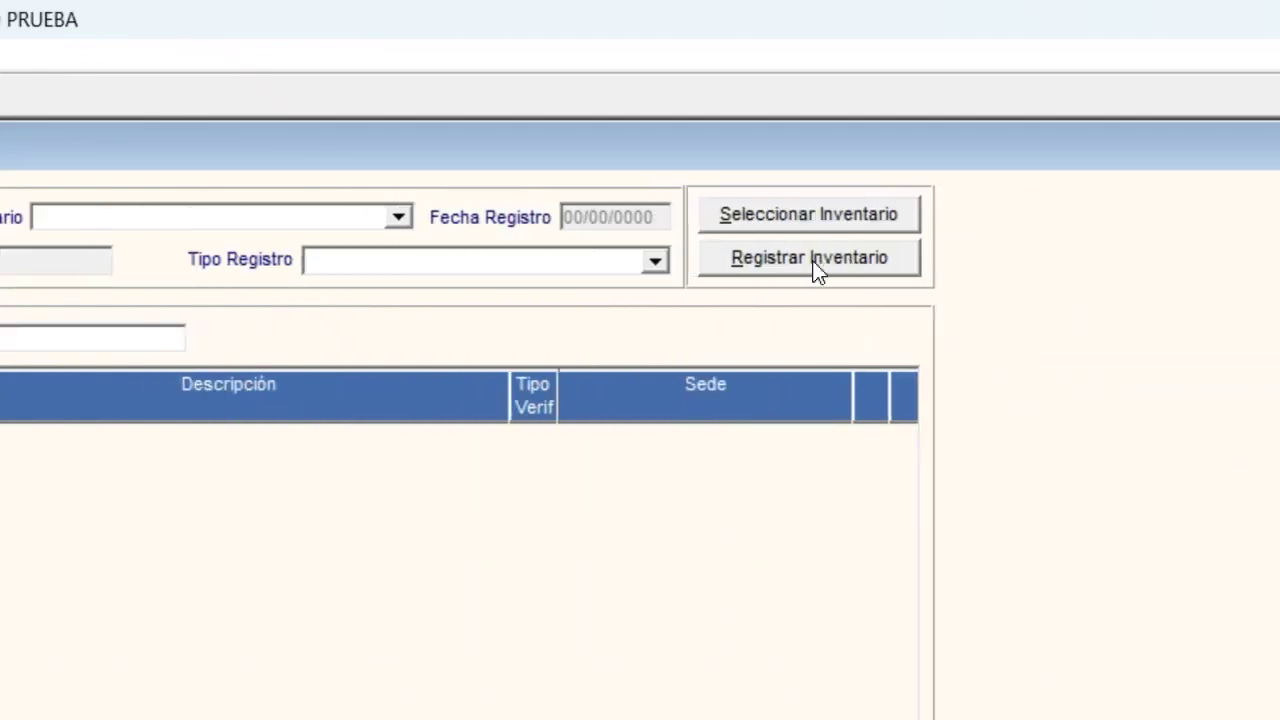
pyautogui.click(812, 260)
pyautogui.moveTo(857, 608); pyautogui.dragTo(527, 130)
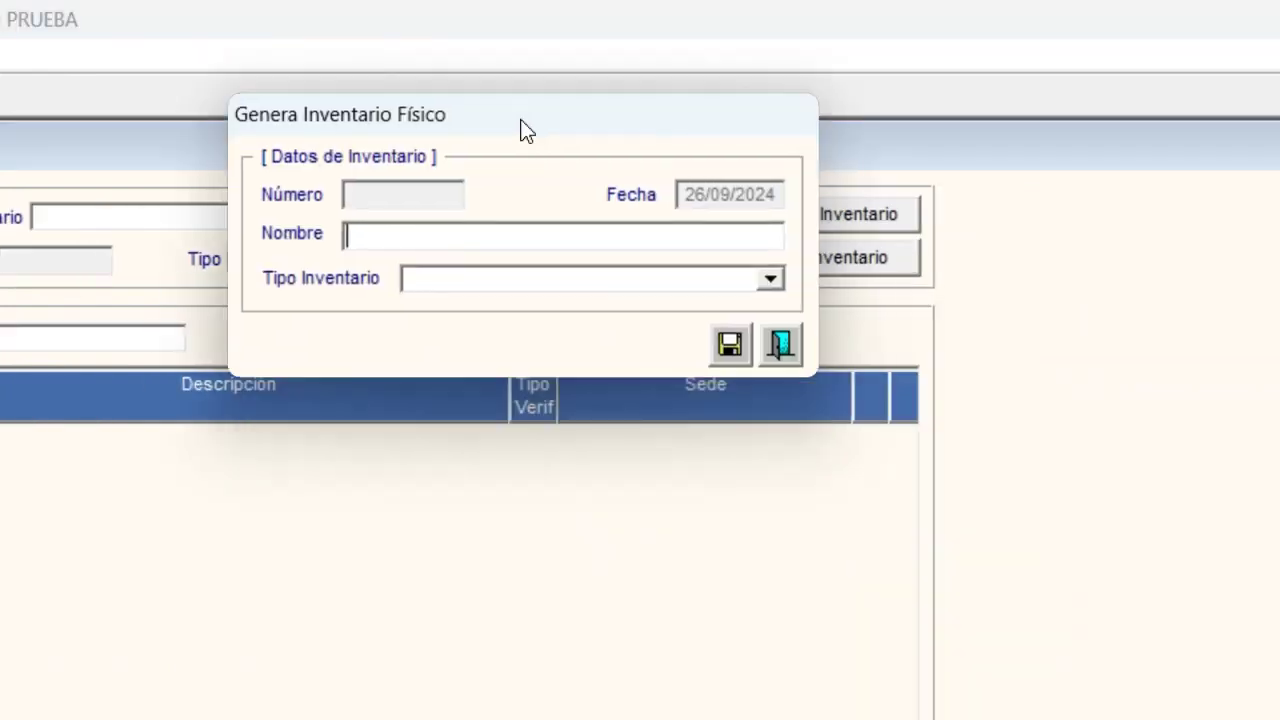
pyautogui.write('FINAL 2023')
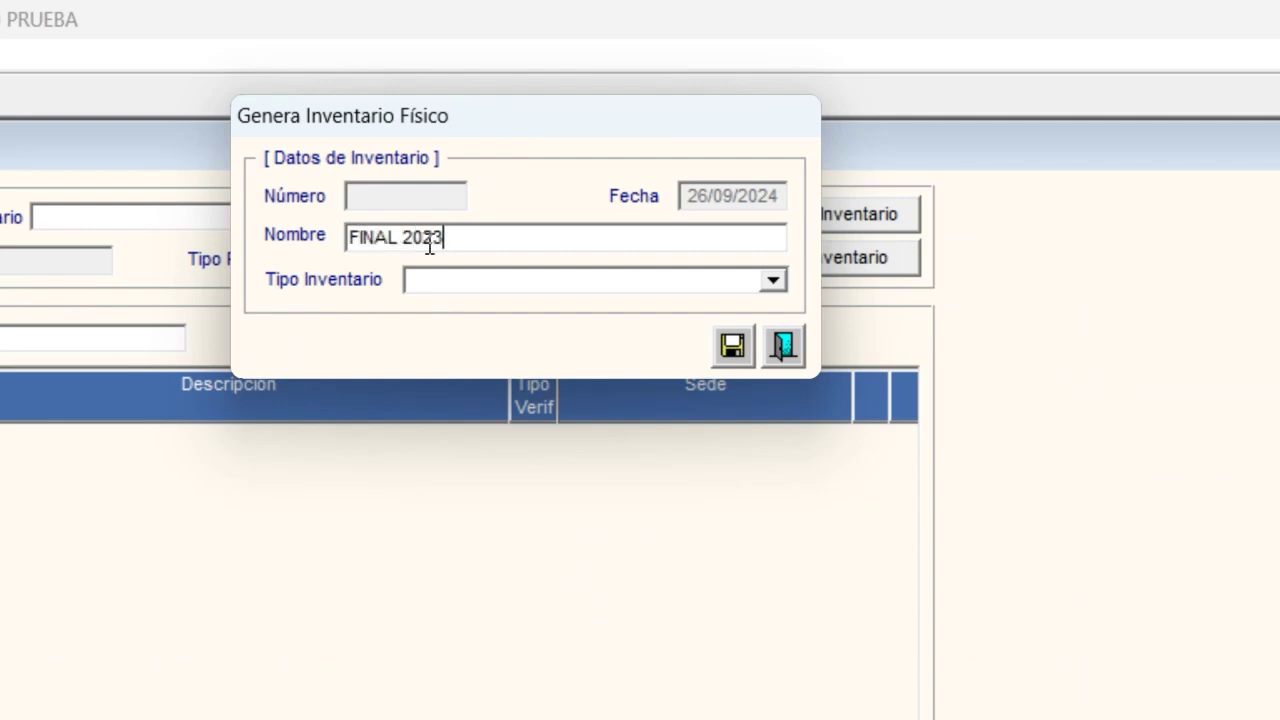
pyautogui.doubleClick(428, 240)
pyautogui.doubleClick(367, 240)
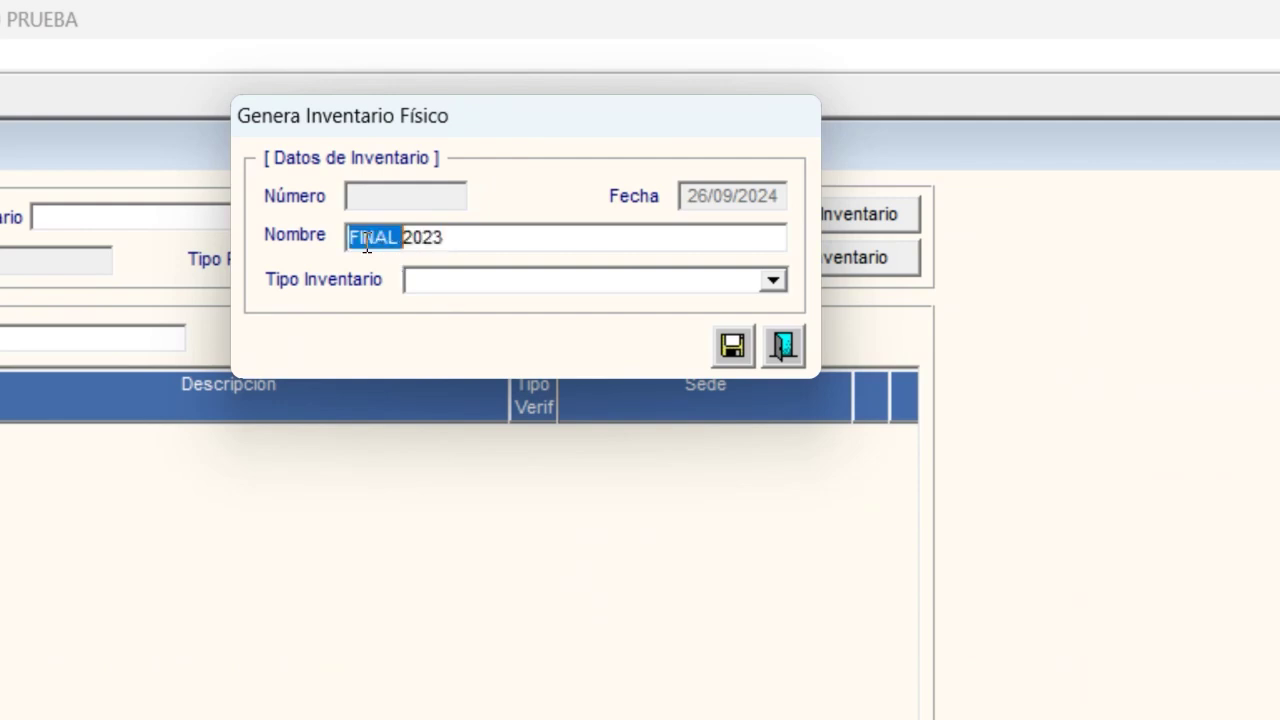
pyautogui.click(494, 282)
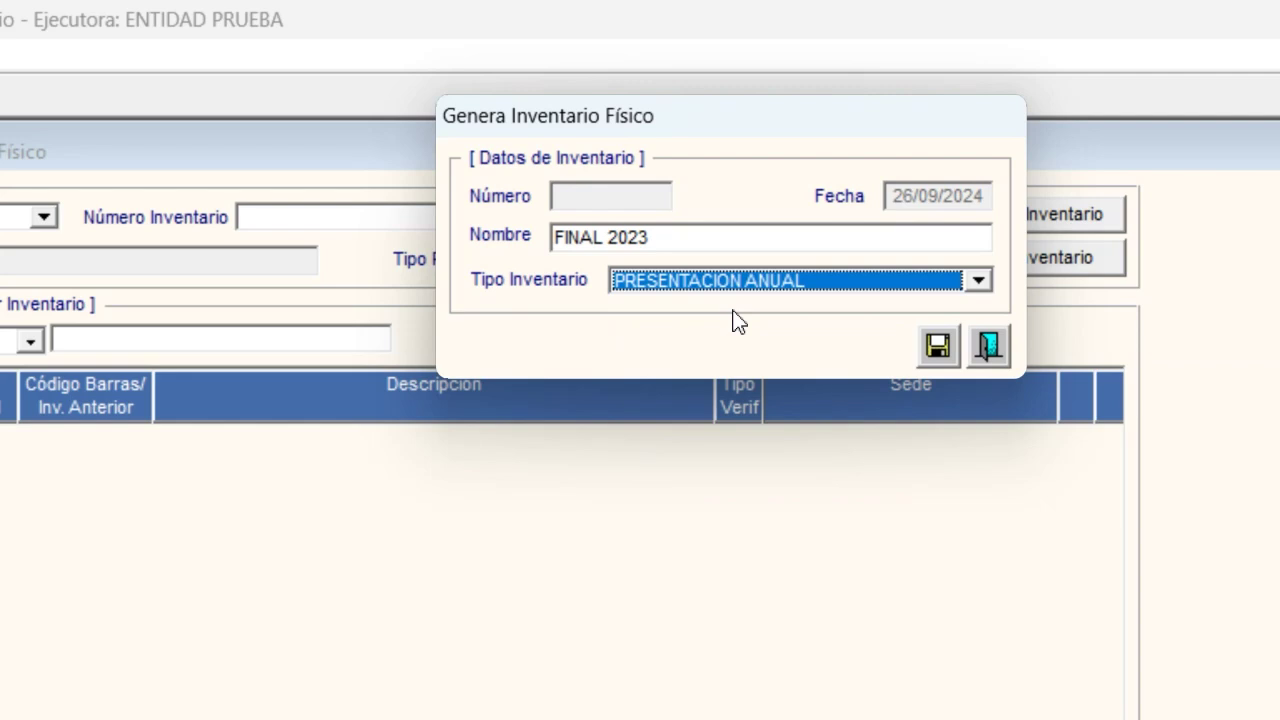
# Save the FINAL 2023 inventory and confirm its creation with Sí.
pyautogui.click(938, 346)
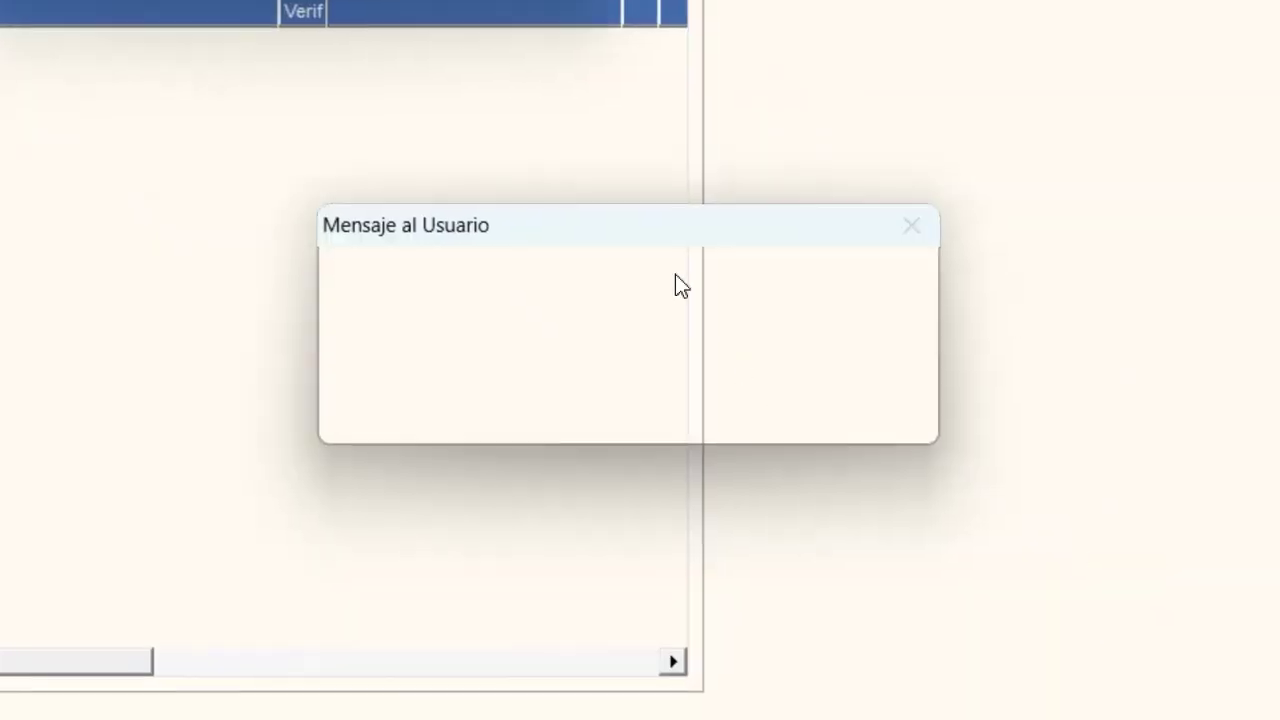
pyautogui.moveTo(1060, 621); pyautogui.dragTo(988, 557)
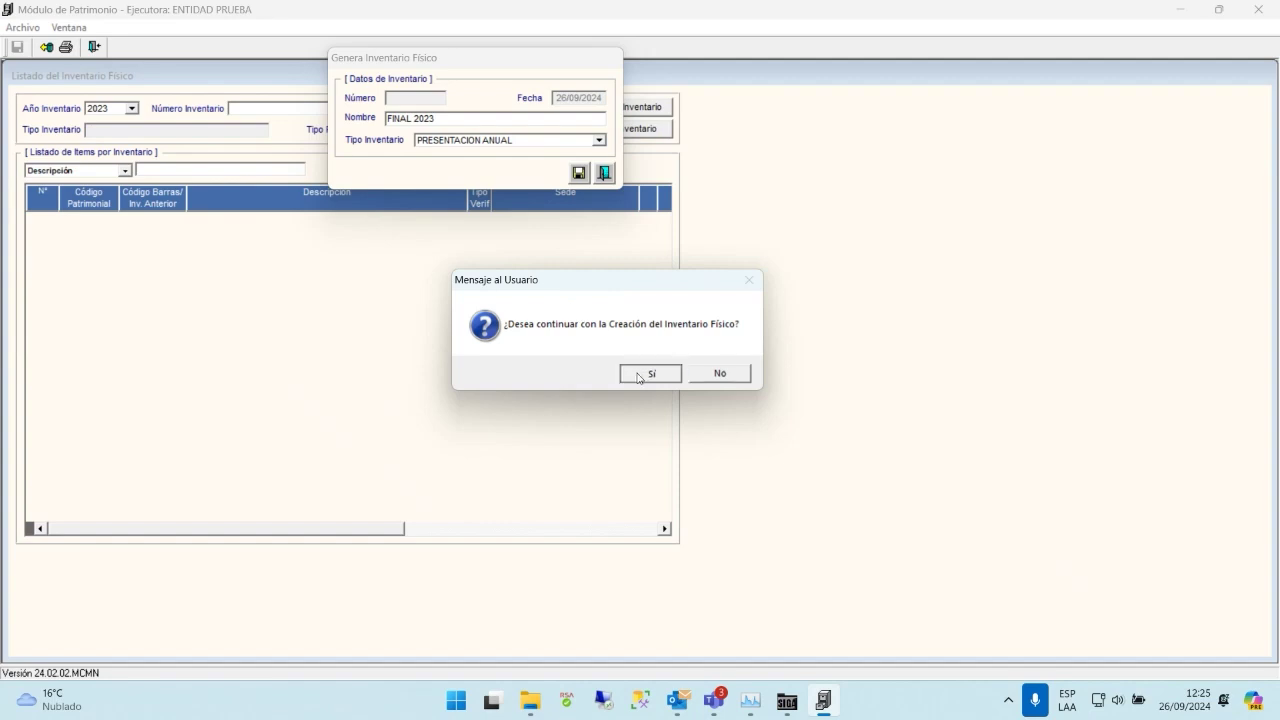
pyautogui.click(648, 372)
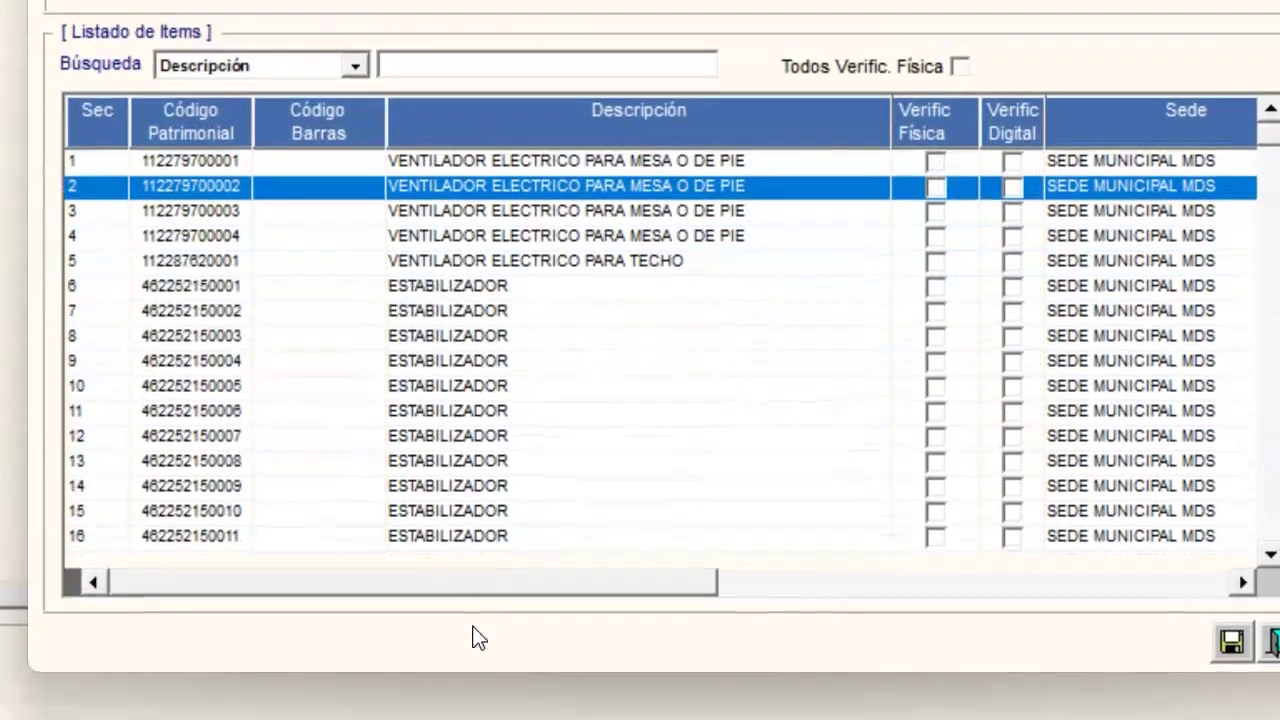
# Scroll to the end of the 291-item list, showing SWITCH PARA RED items 290 and 291, then bring SIGA forward.
pyautogui.moveTo(1271, 130); pyautogui.dragTo(1265, 545)
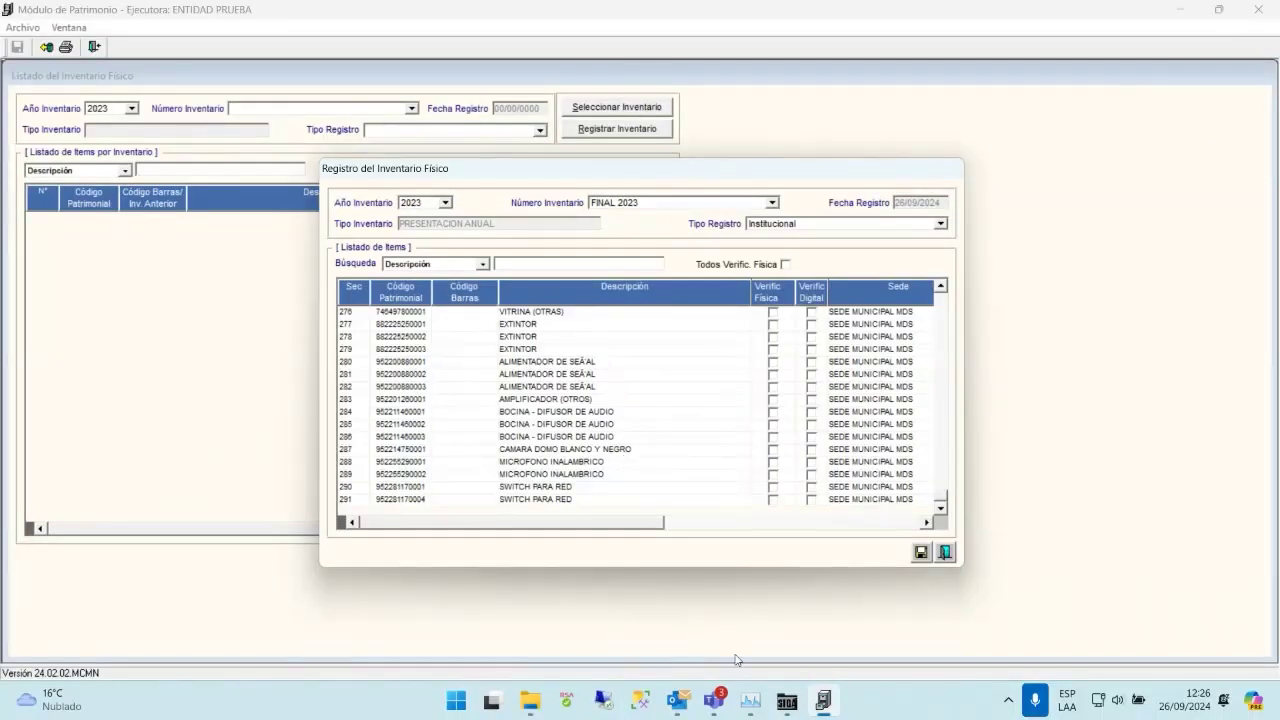
pyautogui.click(787, 700)
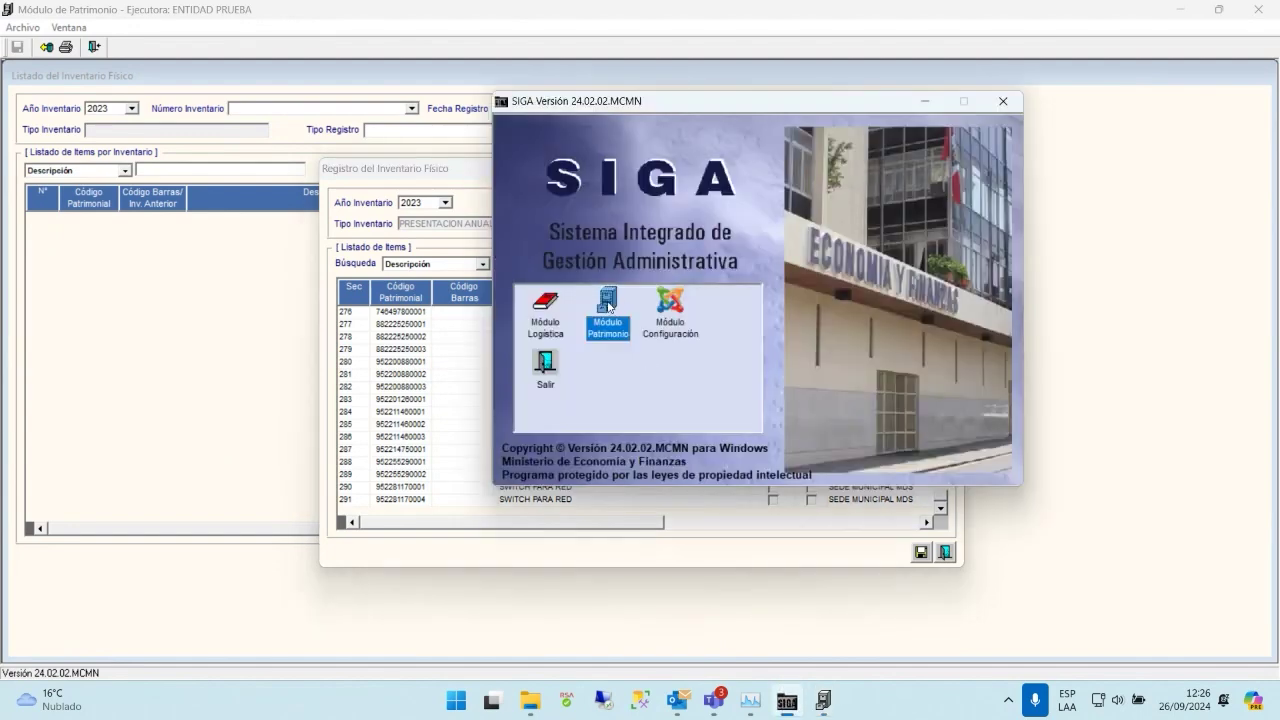
# Open a second Patrimonio module on the Patrimonio según filtro de Selección query.
pyautogui.doubleClick(608, 306)
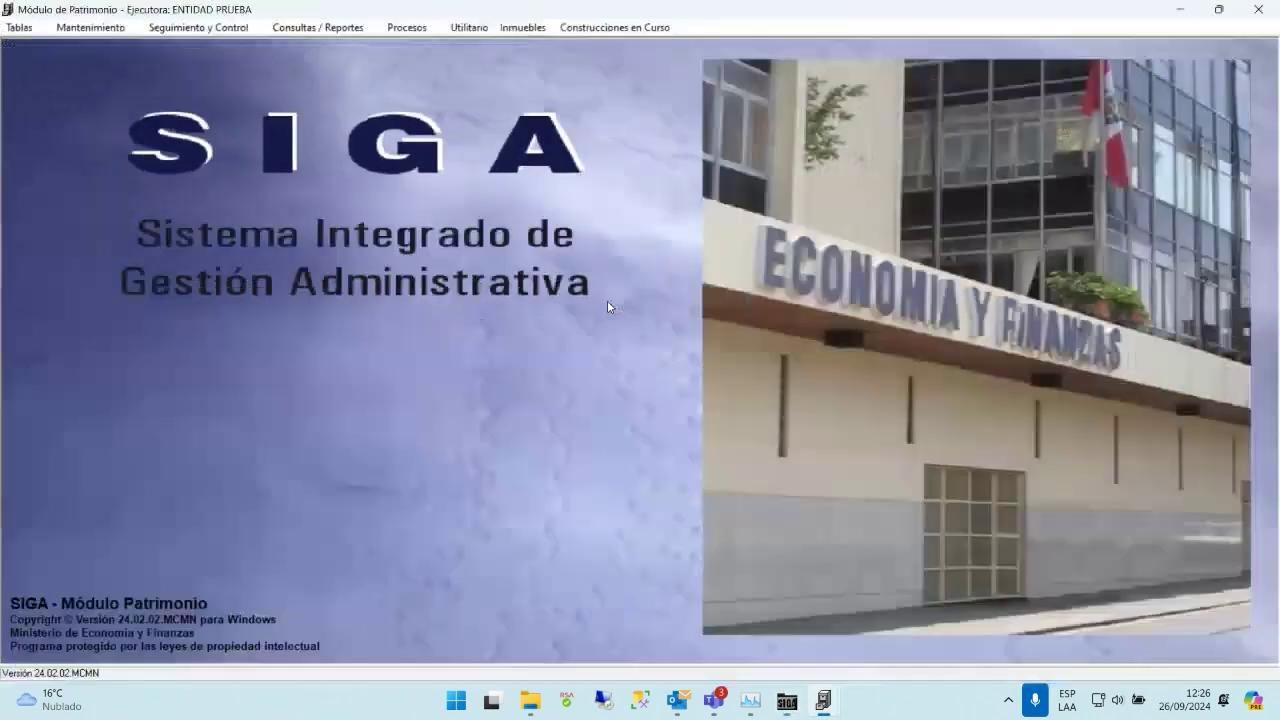
pyautogui.click(331, 27)
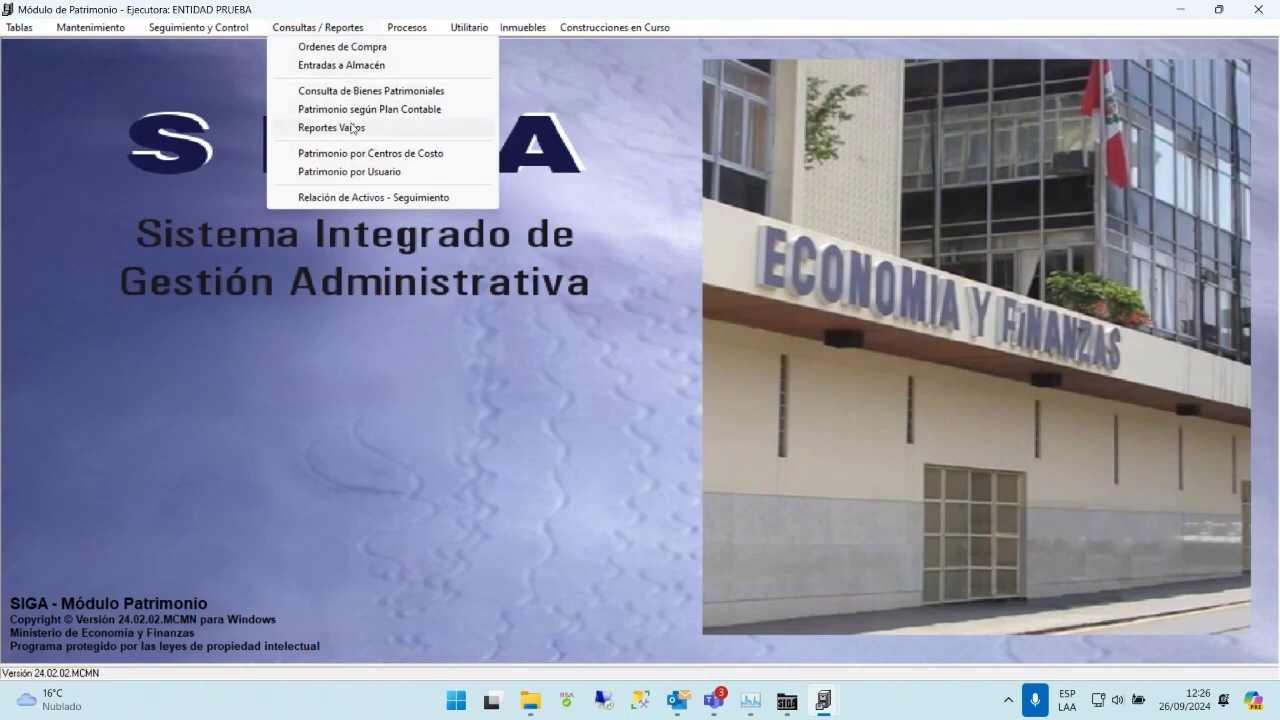
pyautogui.click(357, 128)
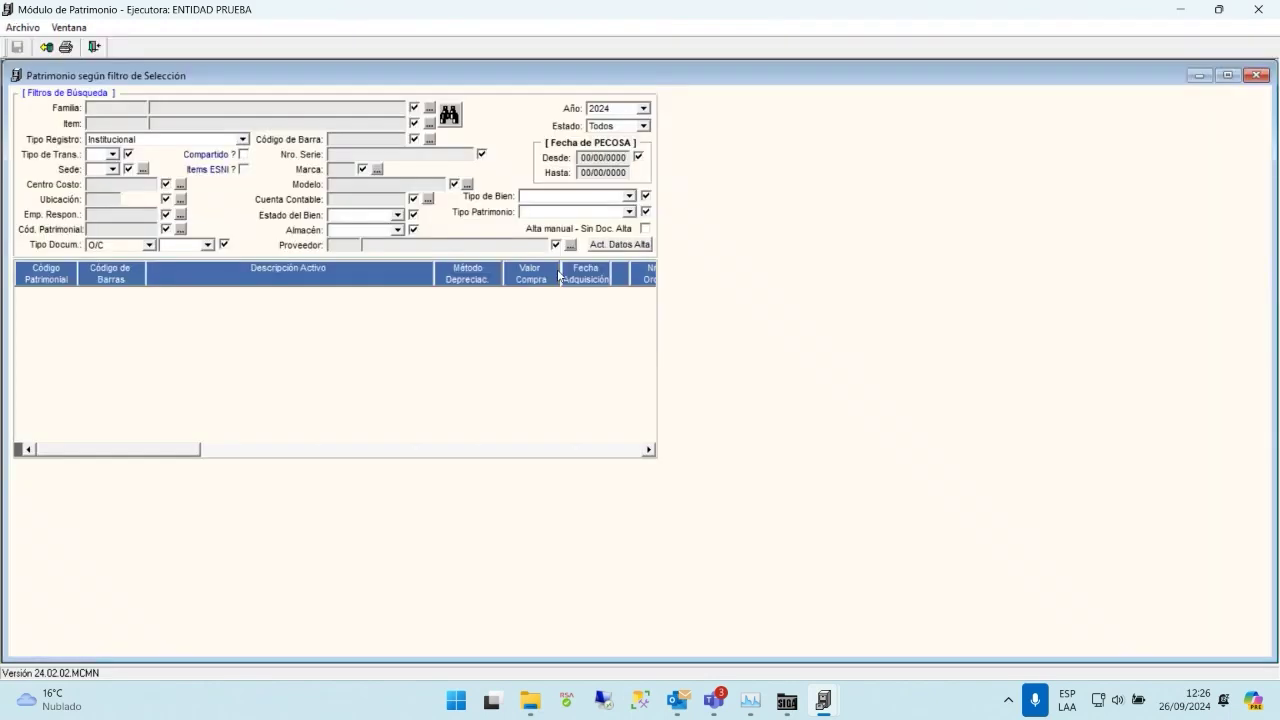
# Snap the query window right and arrange it beside the FINAL 2023 inventory register.
pyautogui.press('super+Right')
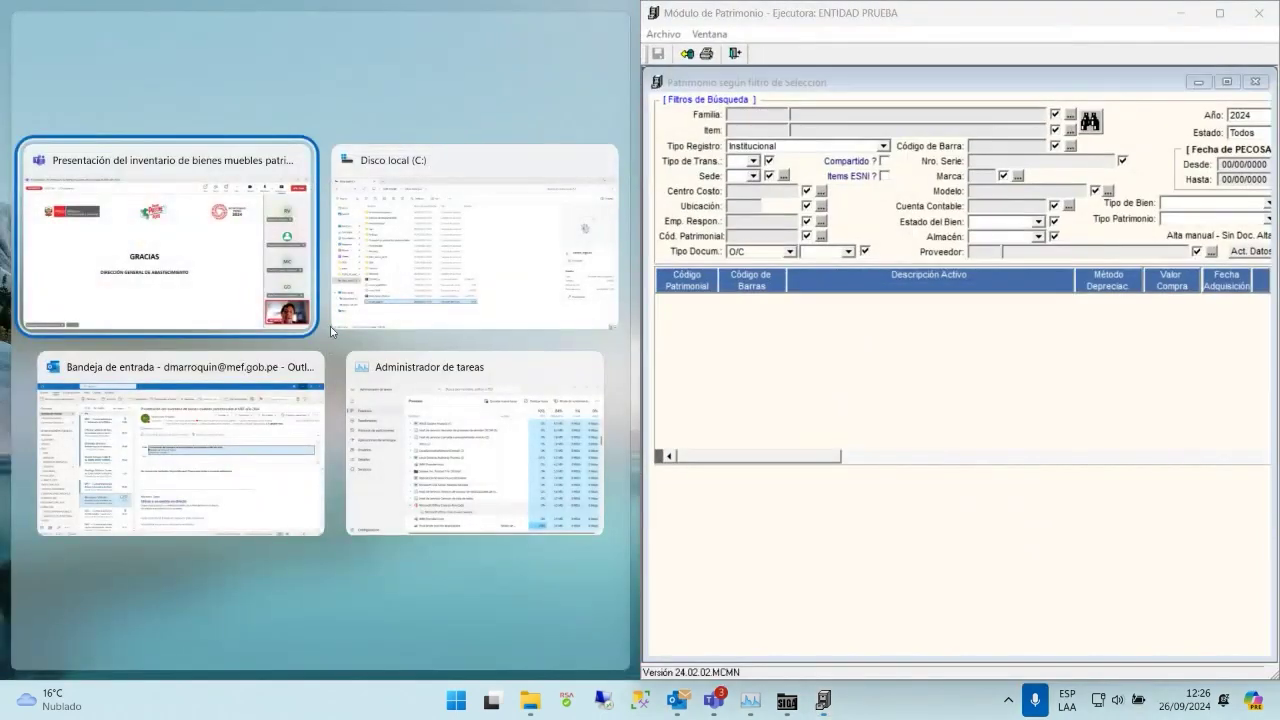
pyautogui.click(823, 700)
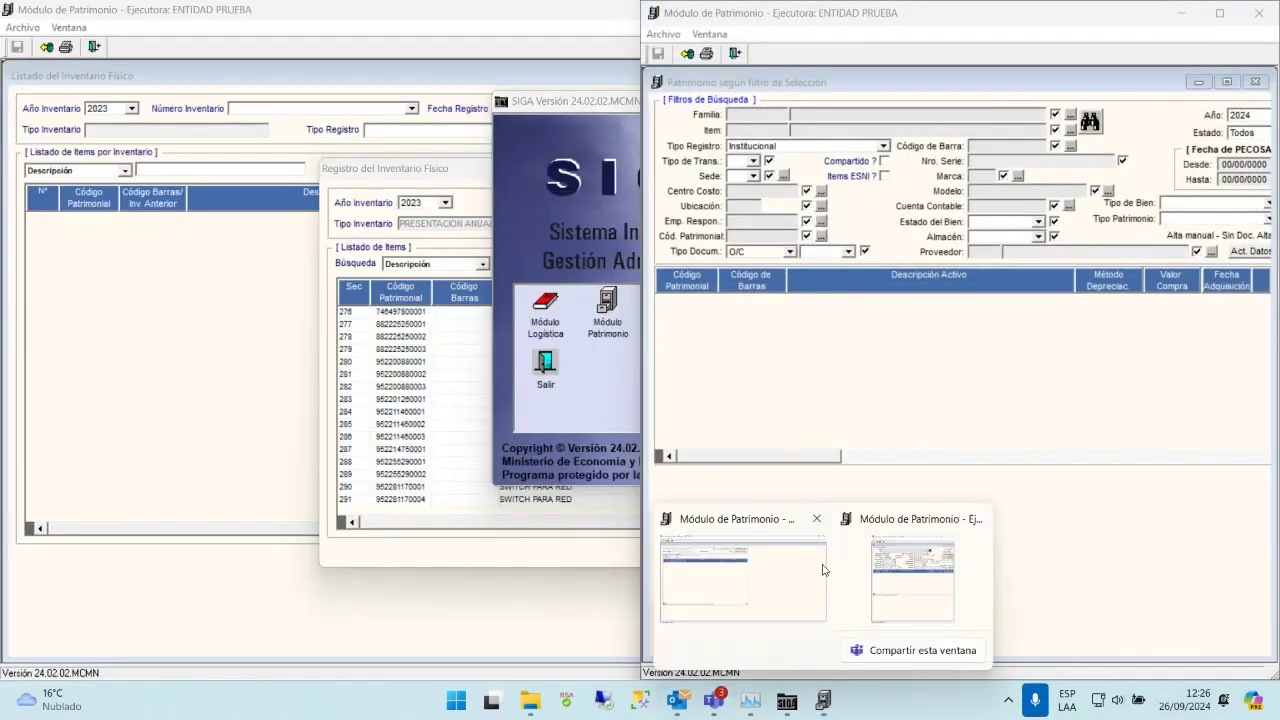
pyautogui.click(772, 570)
pyautogui.moveTo(743, 169); pyautogui.dragTo(470, 134)
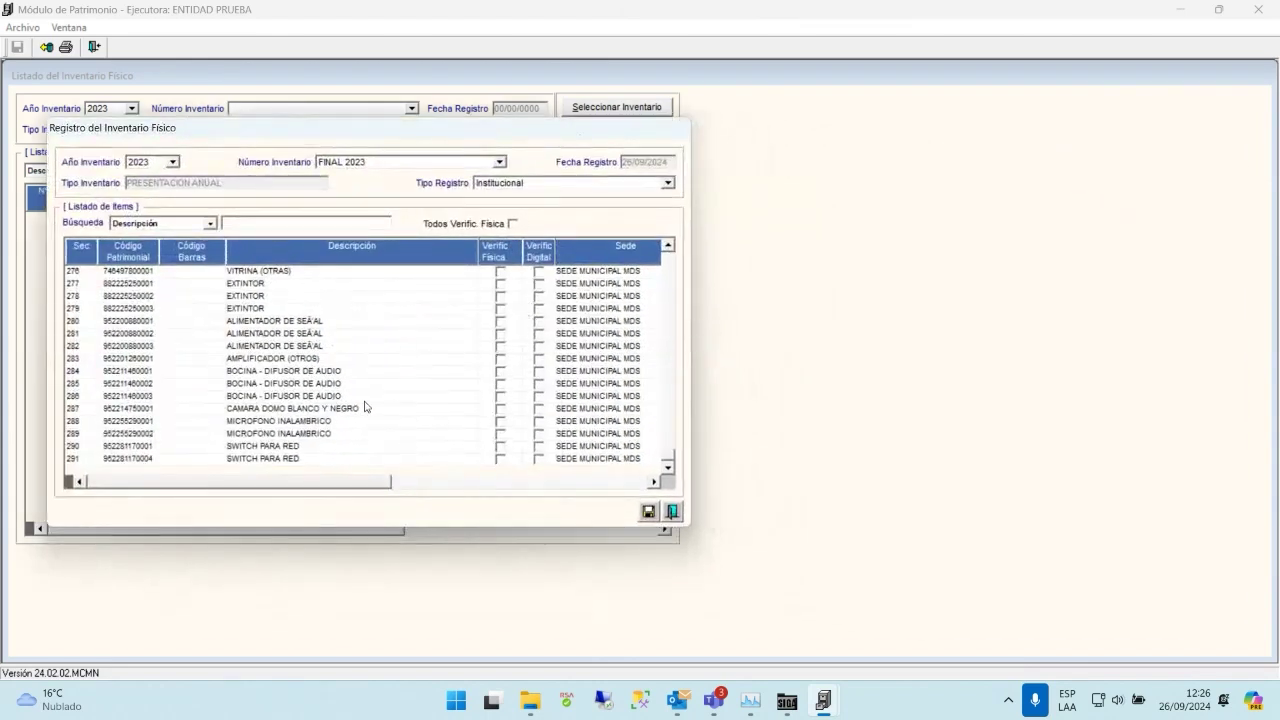
pyautogui.click(823, 700)
pyautogui.click(914, 585)
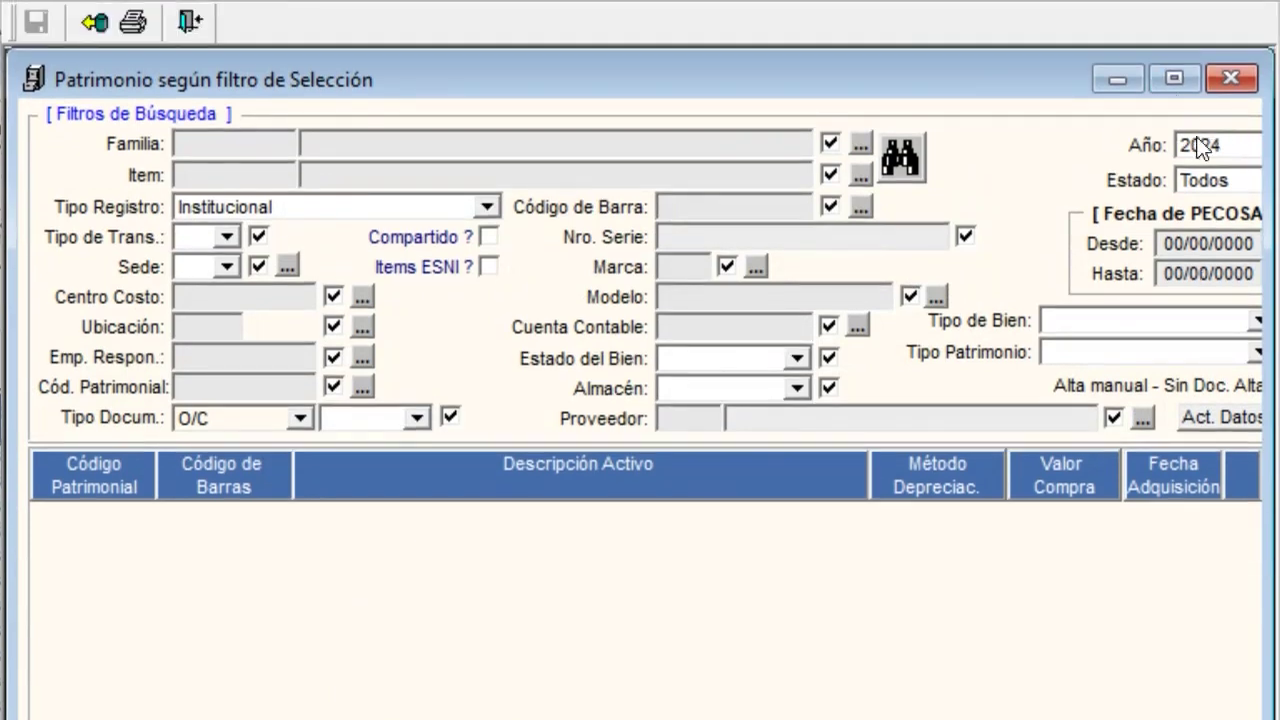
# Set the asset query to Año 2023 and Tipo Docum. < TODOS >, then review the results.
pyautogui.click(1199, 143)
pyautogui.scroll(-6, 1185, 300)
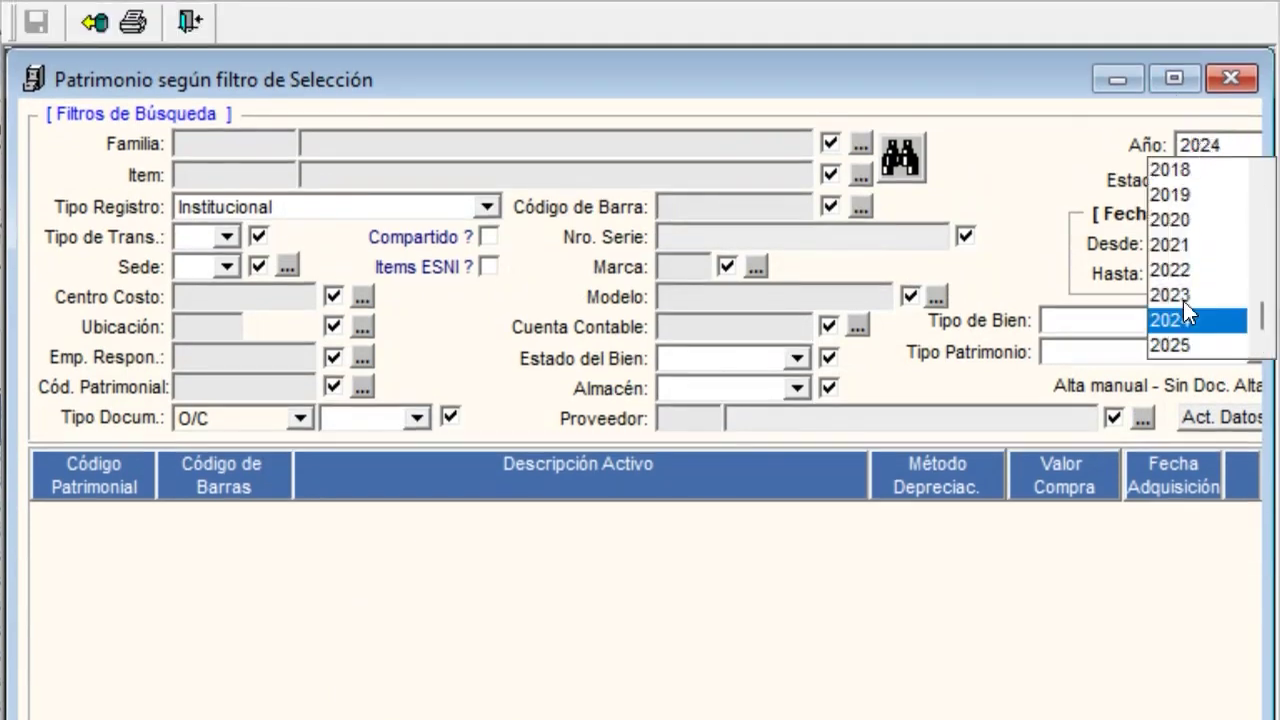
pyautogui.click(1185, 292)
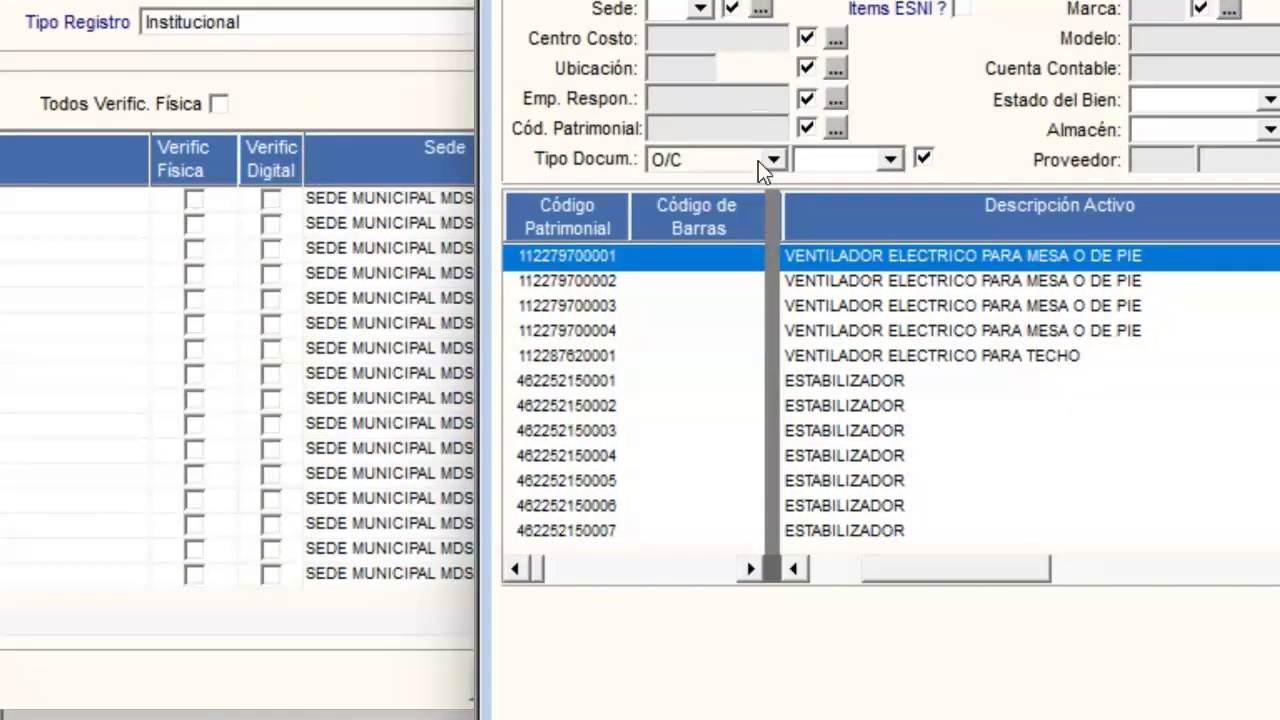
pyautogui.click(771, 486)
pyautogui.click(711, 233)
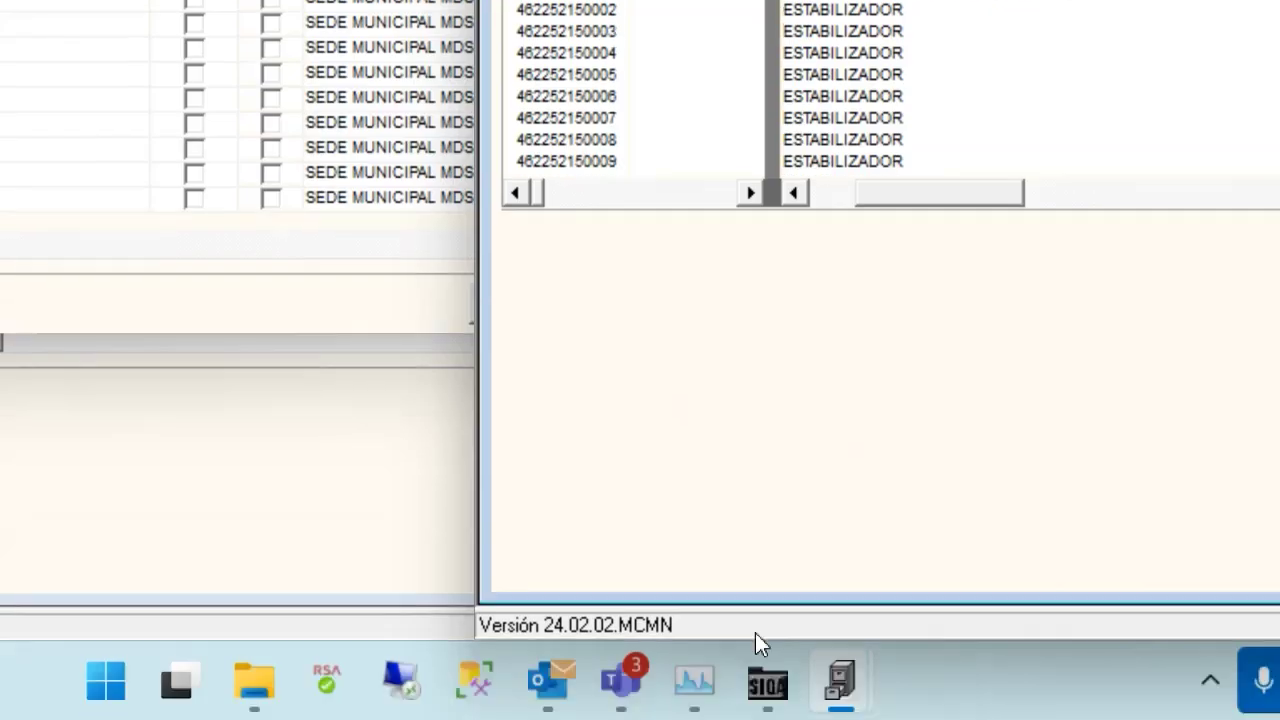
pyautogui.moveTo(795, 680)
pyautogui.moveTo(620, 680)
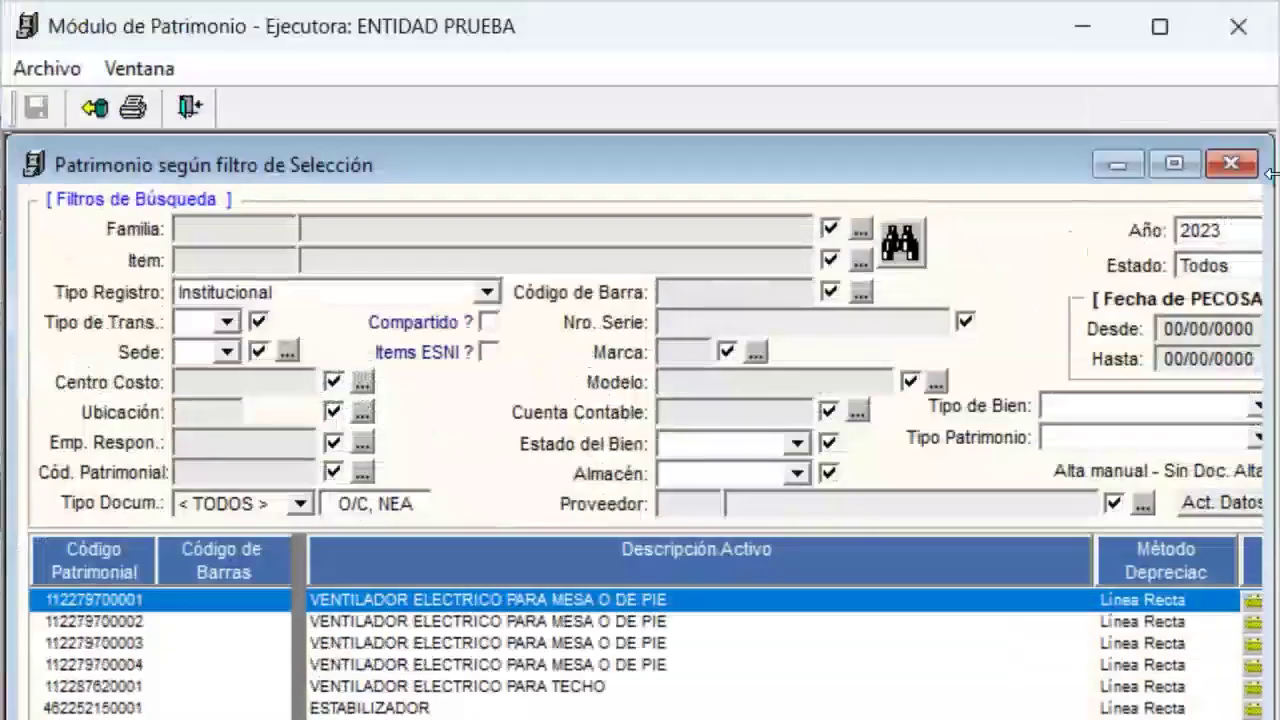
pyautogui.click(1207, 235)
pyautogui.click(1122, 242)
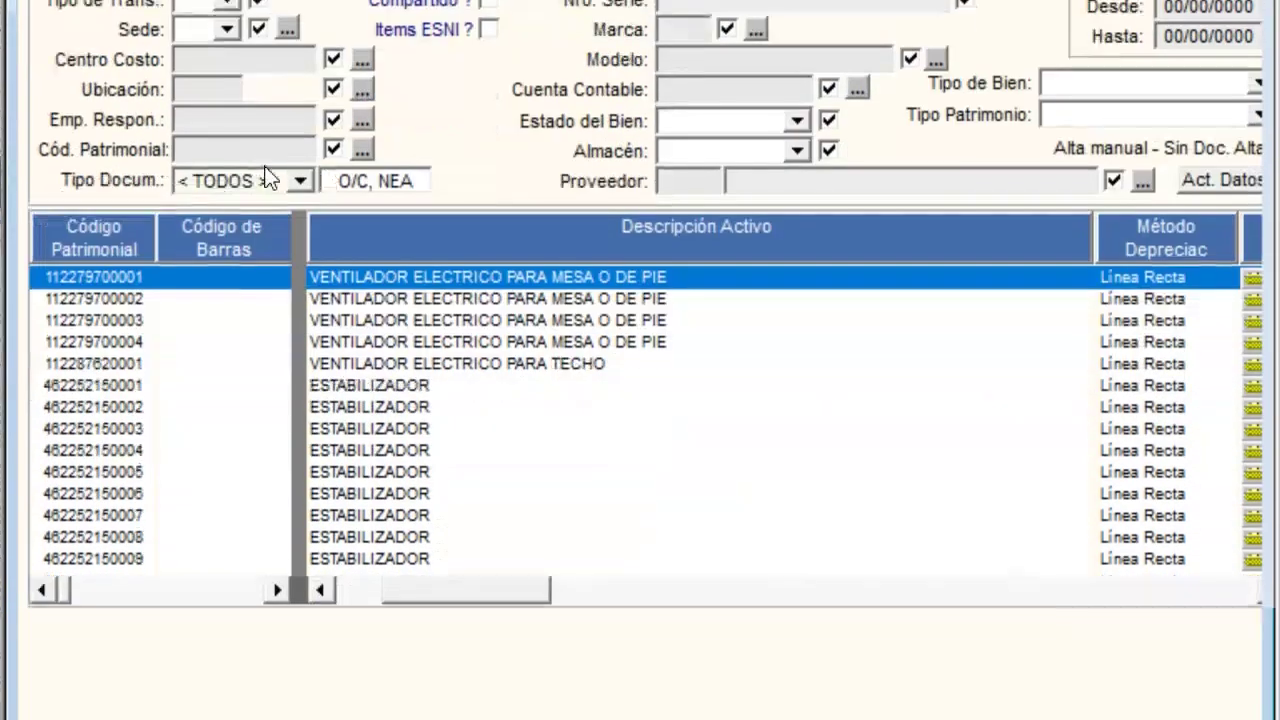
pyautogui.click(263, 183)
pyautogui.click(495, 178)
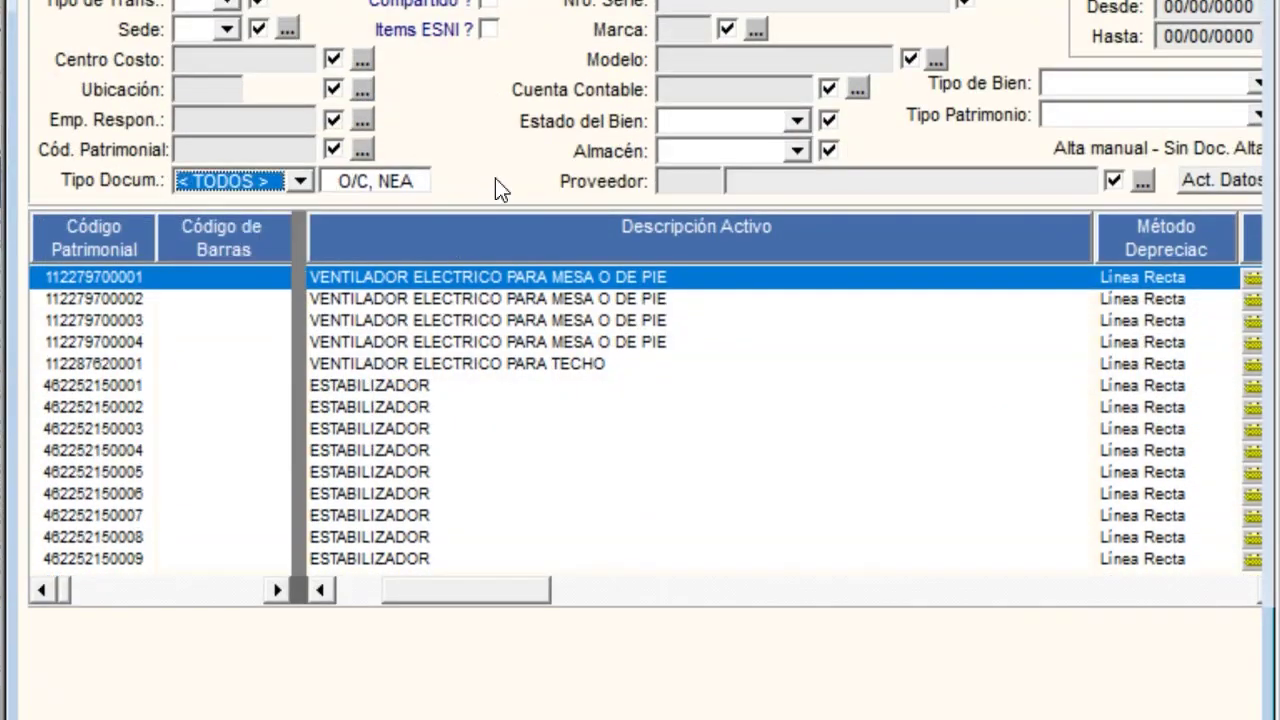
pyautogui.scroll(-9, 1035, 399)
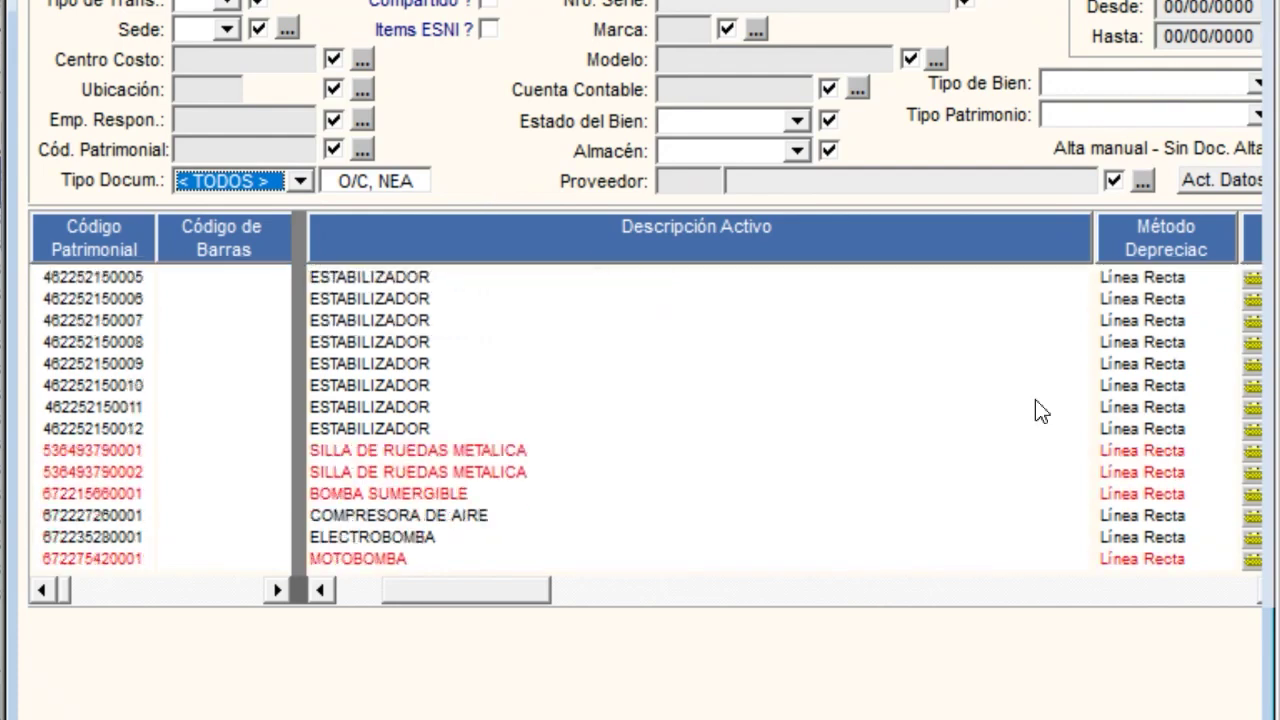
pyautogui.scroll(-1, 414, 597)
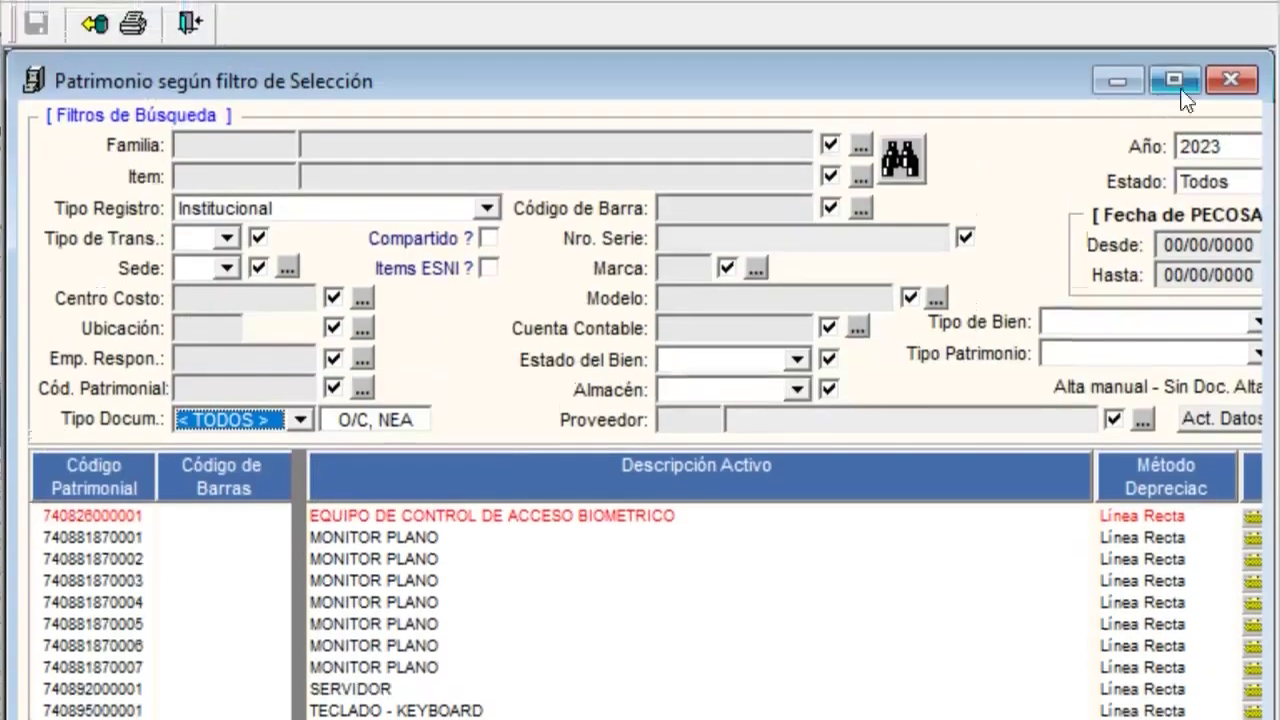
# Maximize the asset query and Módulo de Patrimonio windows to view the full 2023 list.
pyautogui.click(1177, 88)
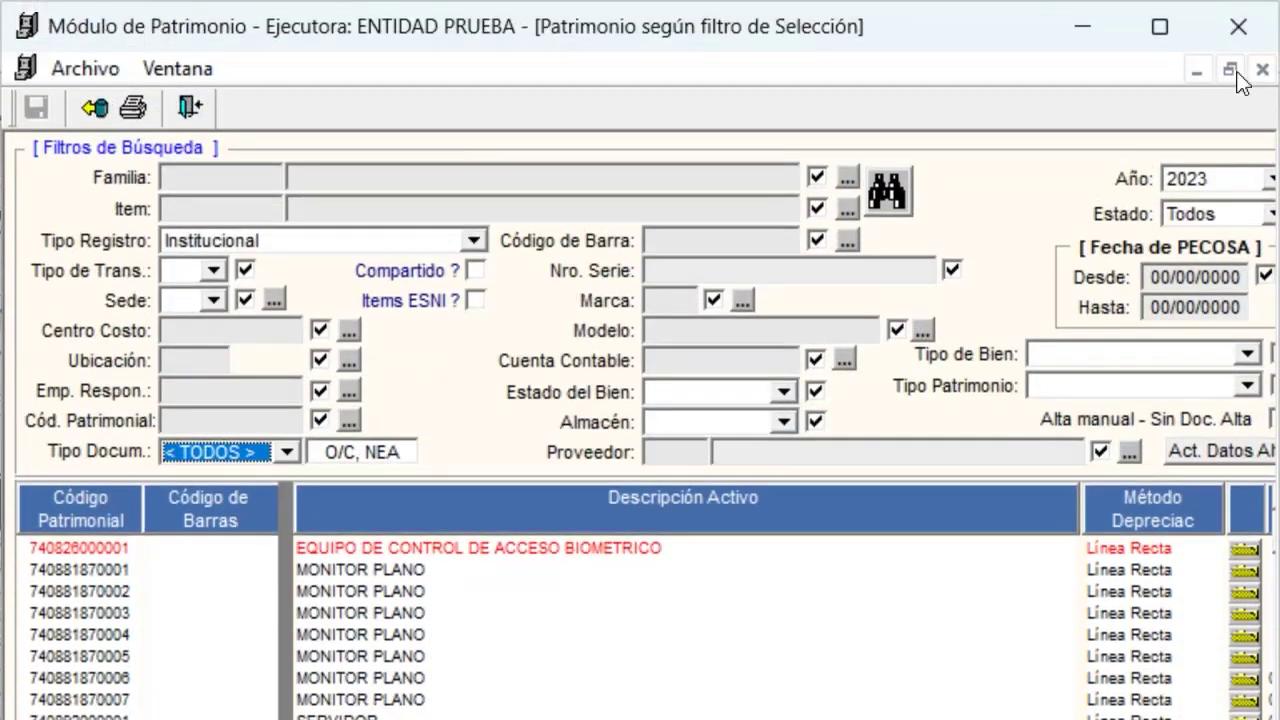
pyautogui.click(1229, 69)
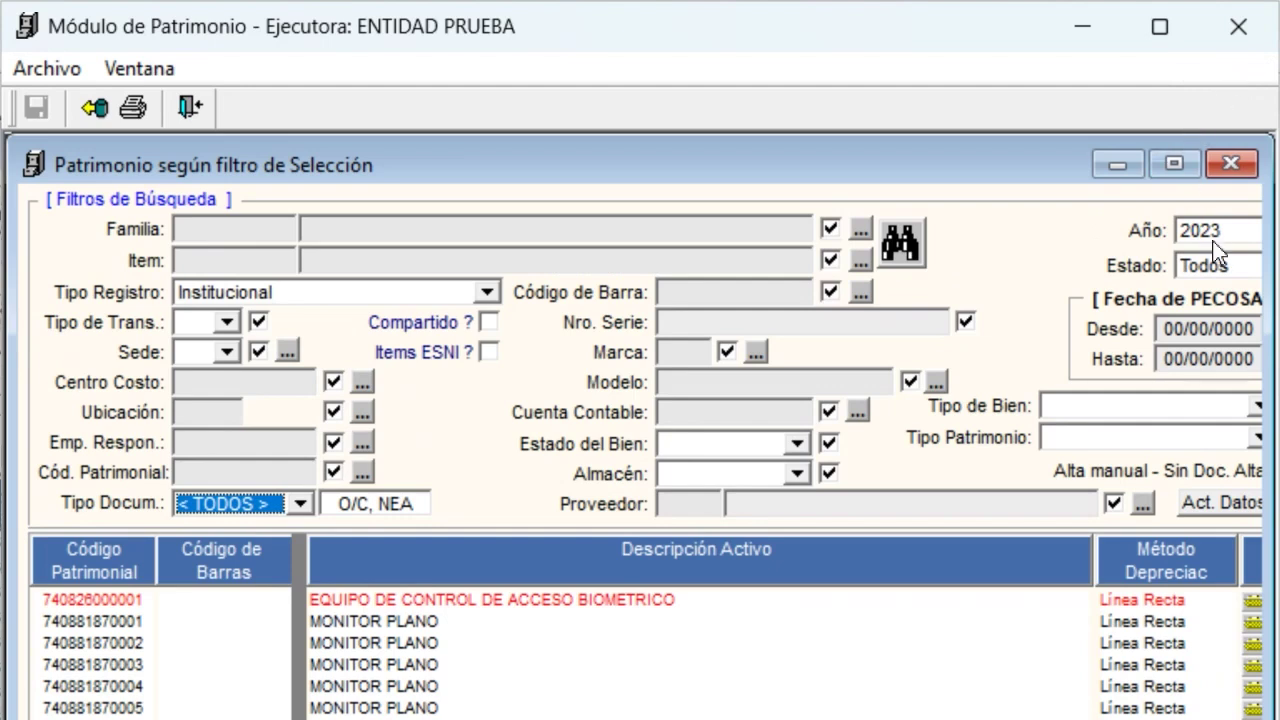
pyautogui.click(1174, 163)
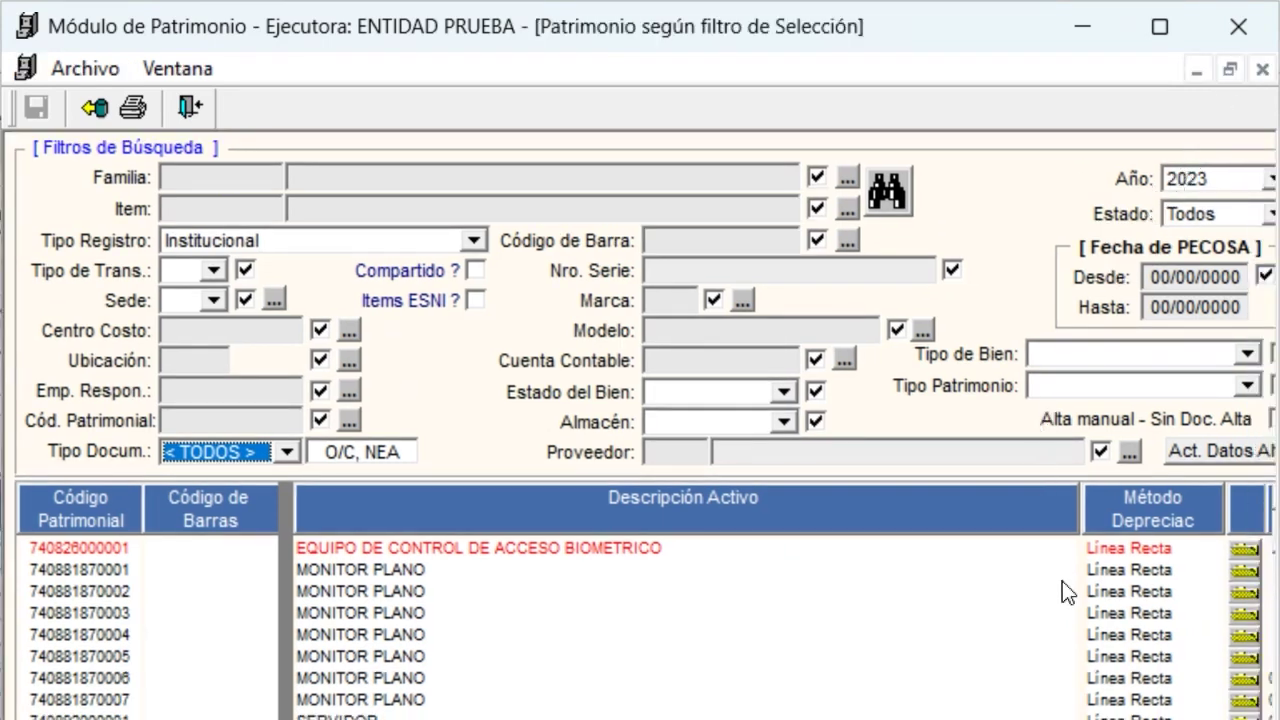
pyautogui.scroll(-5, 1062, 581)
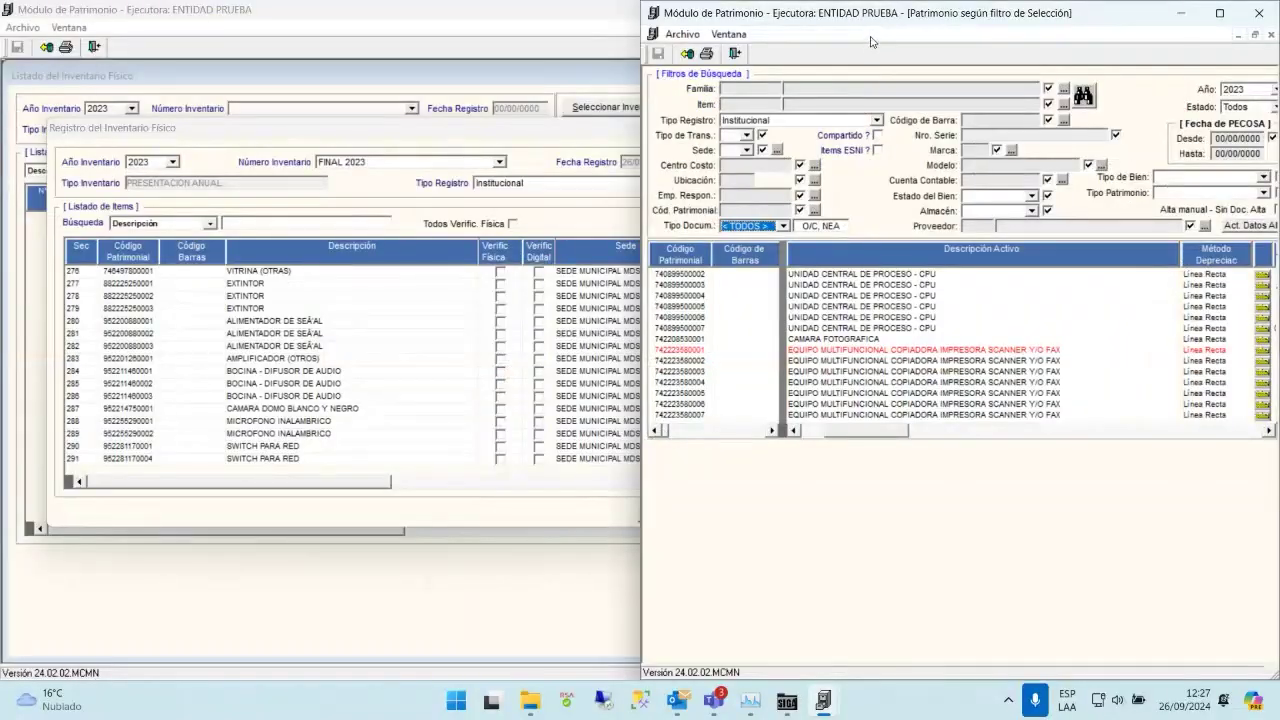
pyautogui.click(1255, 34)
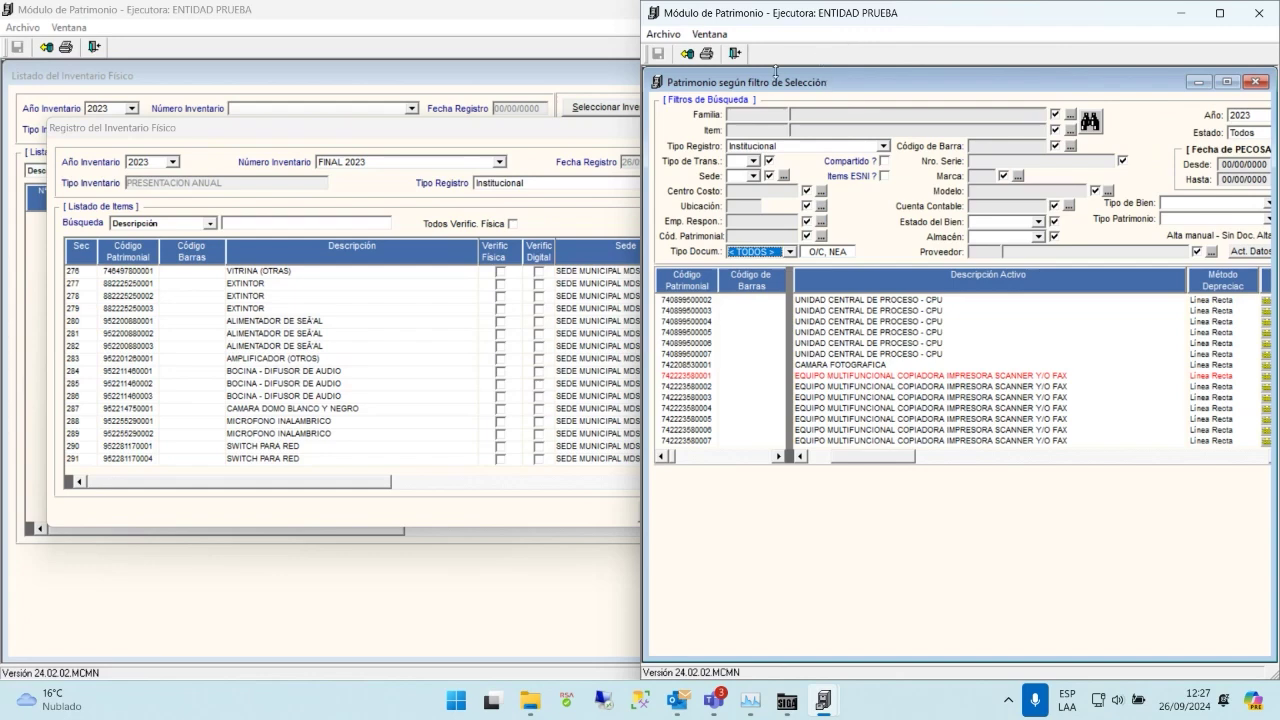
pyautogui.click(848, 456)
pyautogui.moveTo(848, 456); pyautogui.dragTo(856, 456)
pyautogui.scroll(-10, 715, 405)
pyautogui.scroll(-12, 720, 422)
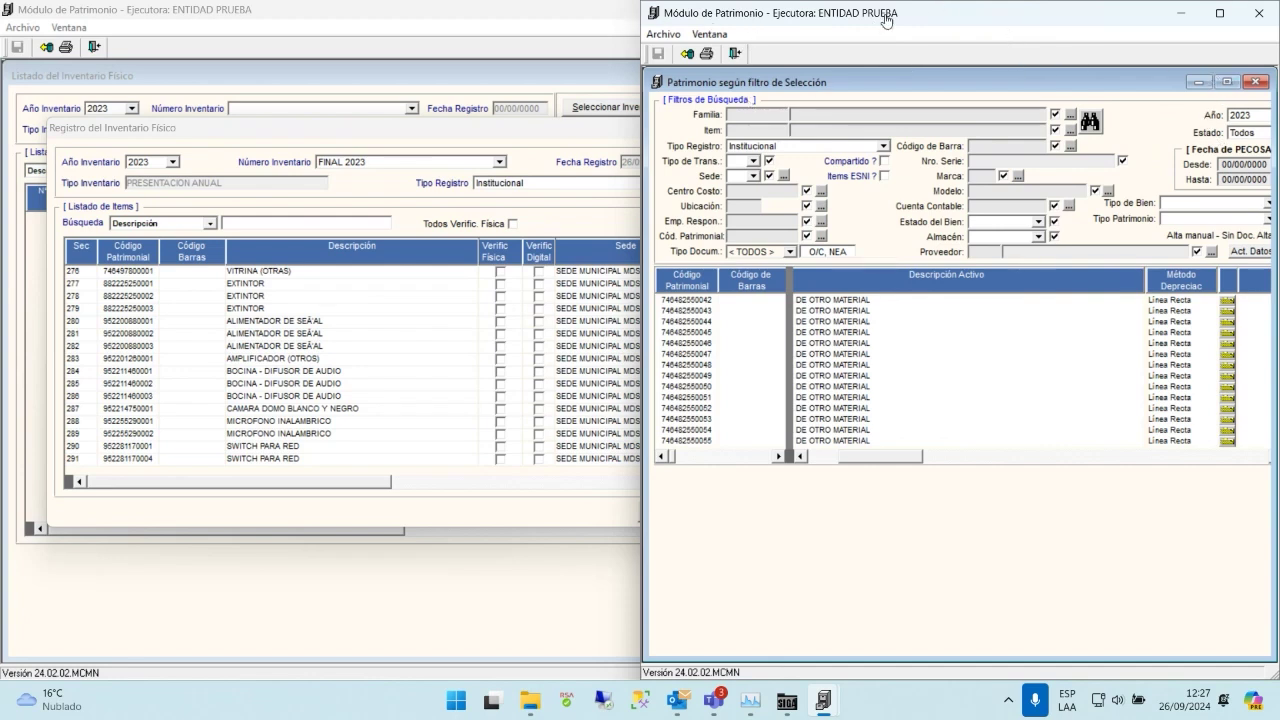
pyautogui.click(1219, 13)
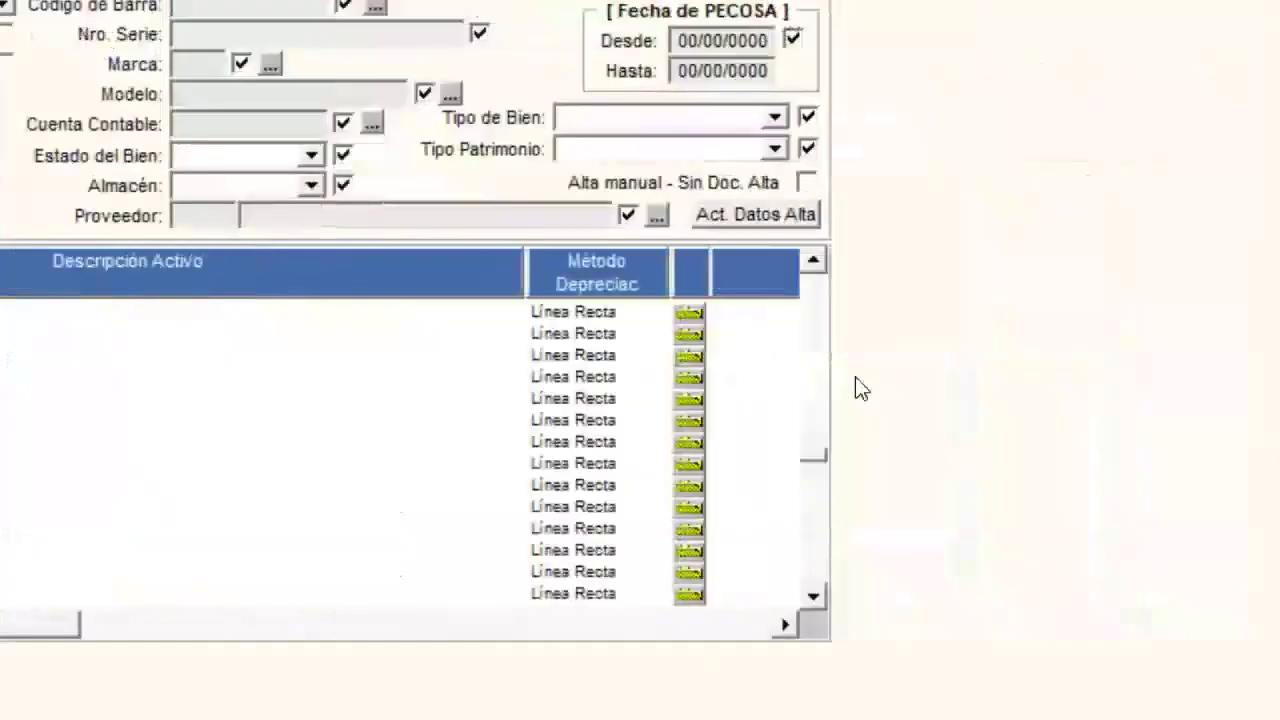
# Scroll to the end of the asset list and circle the 297-record total.
pyautogui.moveTo(646, 366); pyautogui.dragTo(642, 436)
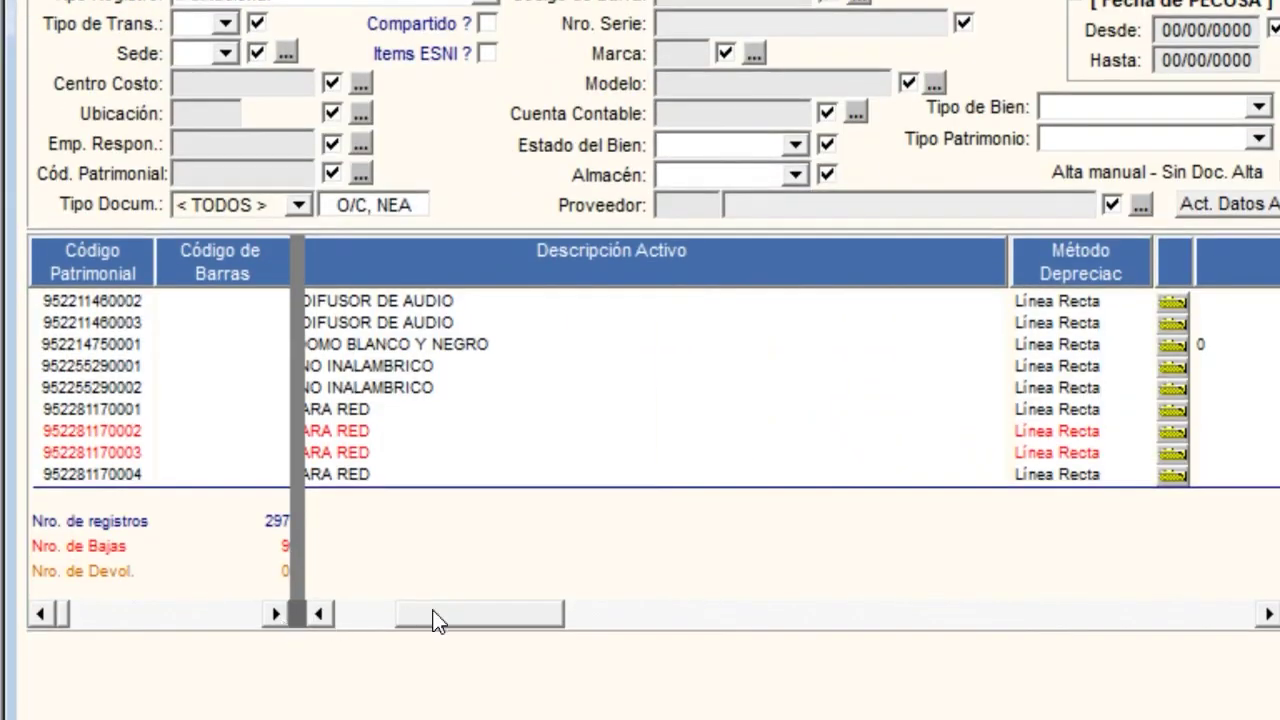
pyautogui.moveTo(433, 612); pyautogui.dragTo(331, 616)
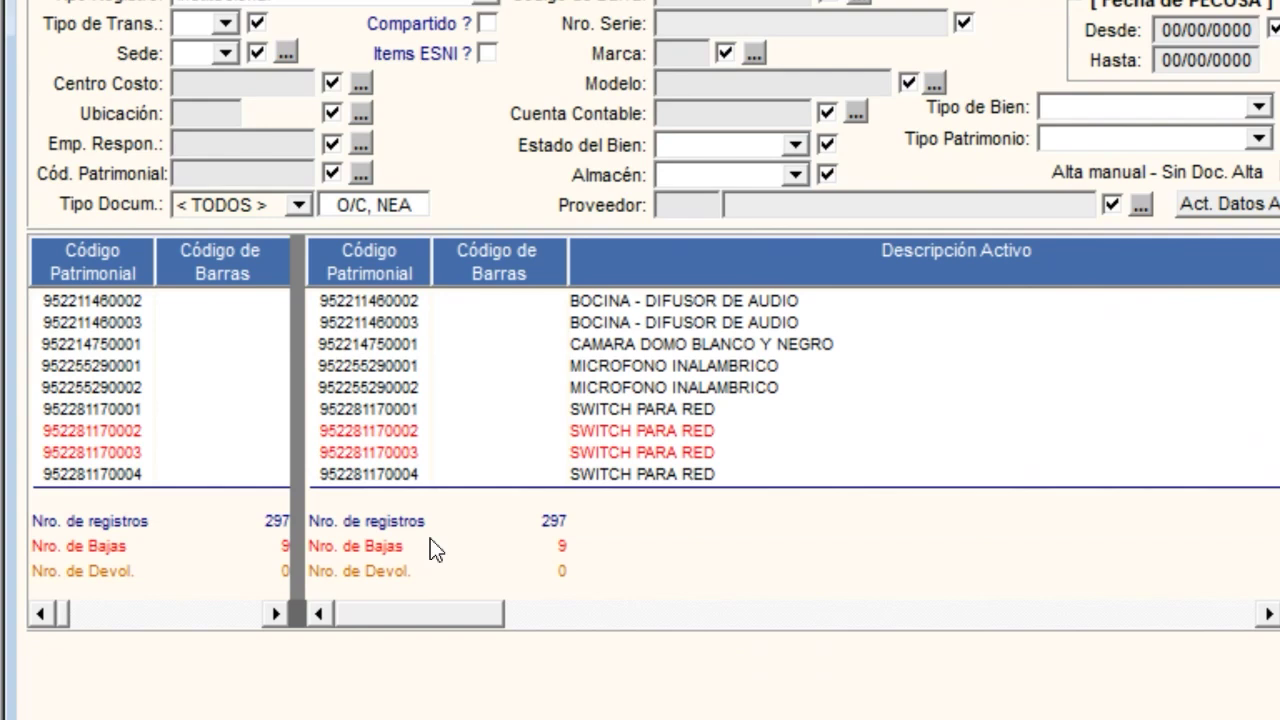
pyautogui.moveTo(298, 497)
pyautogui.mouseDown()
pyautogui.moveTo(354, 535)
pyautogui.moveTo(575, 532)
pyautogui.mouseUp()
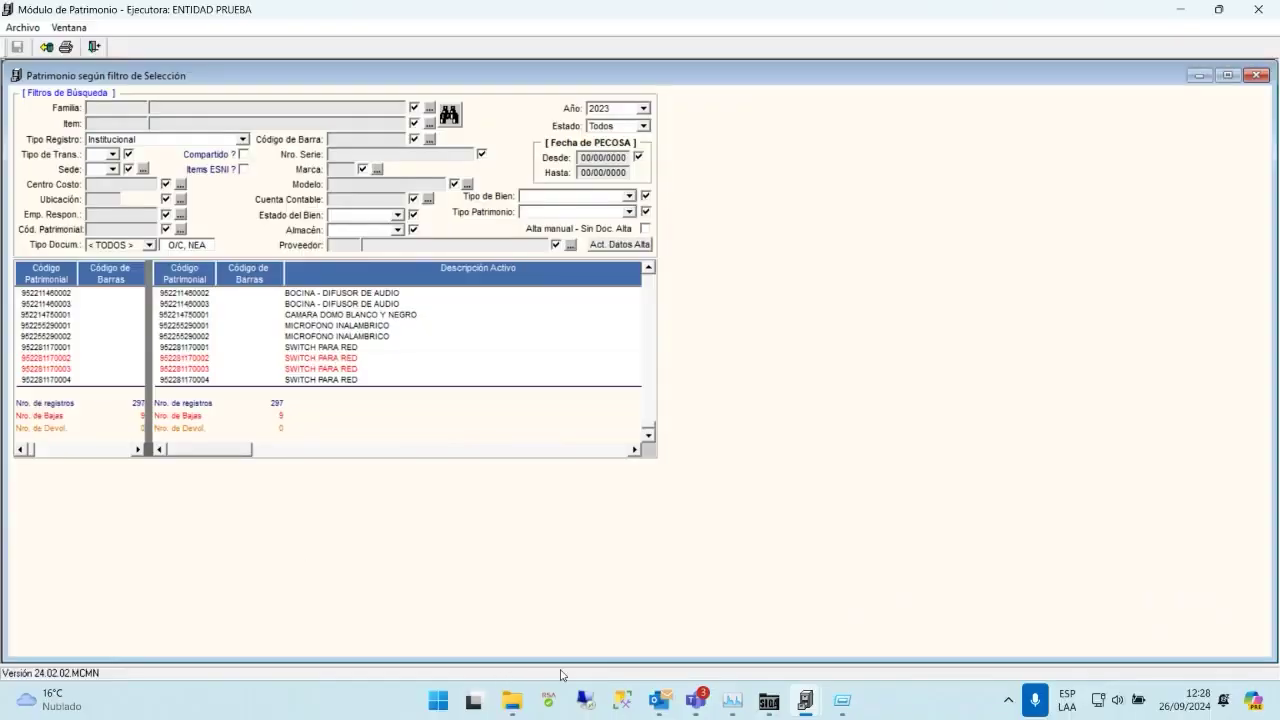
# Launch Excel from the Win+R run prompt with 'excel'.
pyautogui.press('super+r')
pyautogui.write('excel')
pyautogui.press('Return')
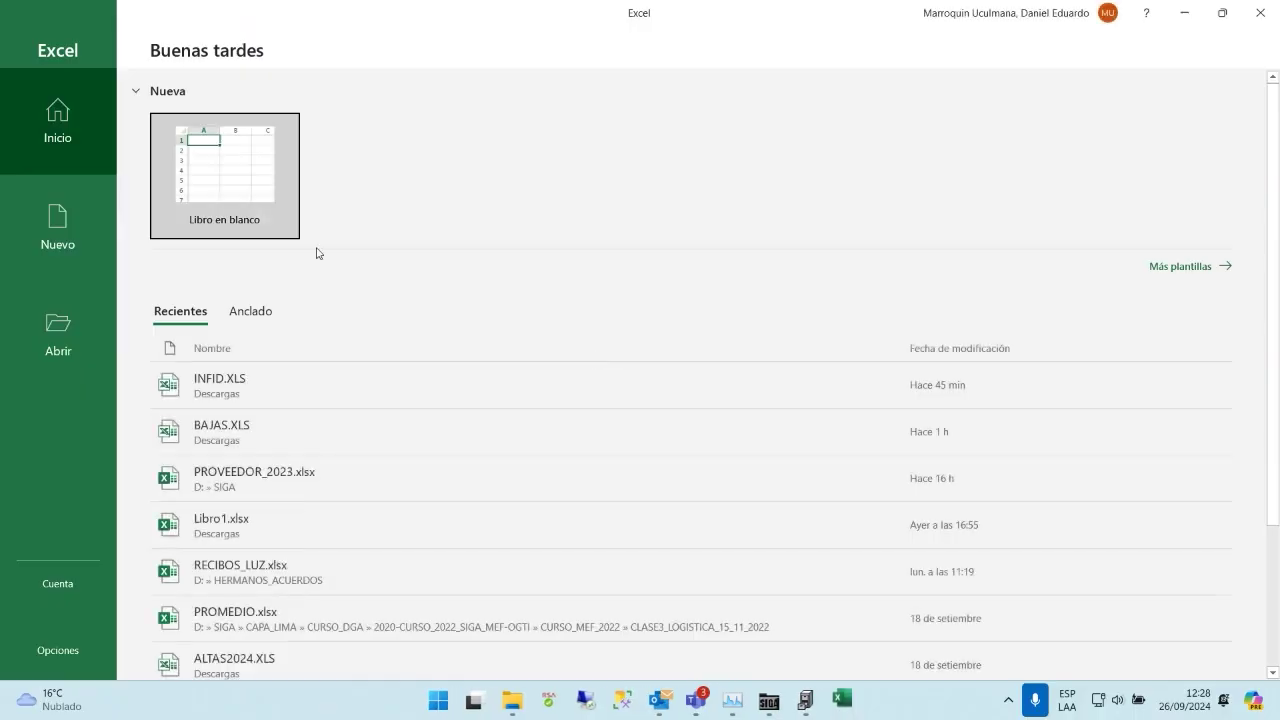
# Start a blank workbook with IF in A1 and 291 in A2, checking SIGA's final item rows.
pyautogui.click(240, 165)
pyautogui.scroll(7, 378, 356)
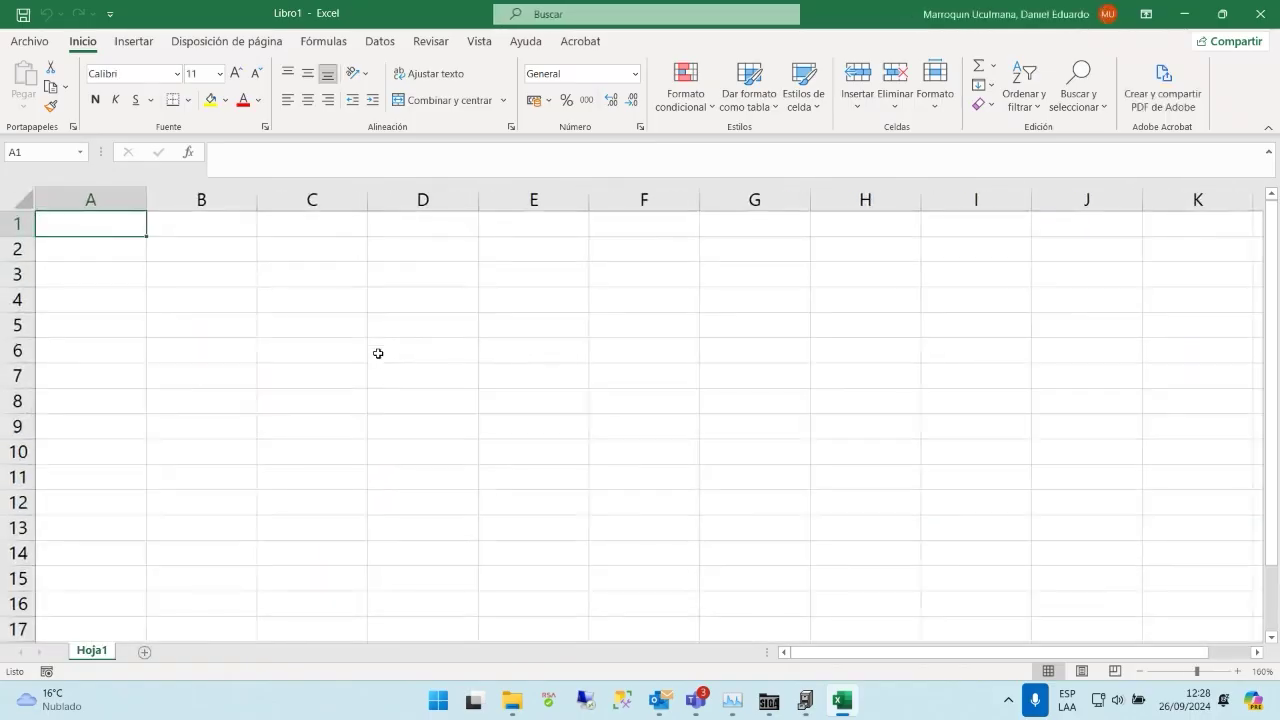
pyautogui.write('IF')
pyautogui.press('Return')
pyautogui.write('291')
pyautogui.press('Return')
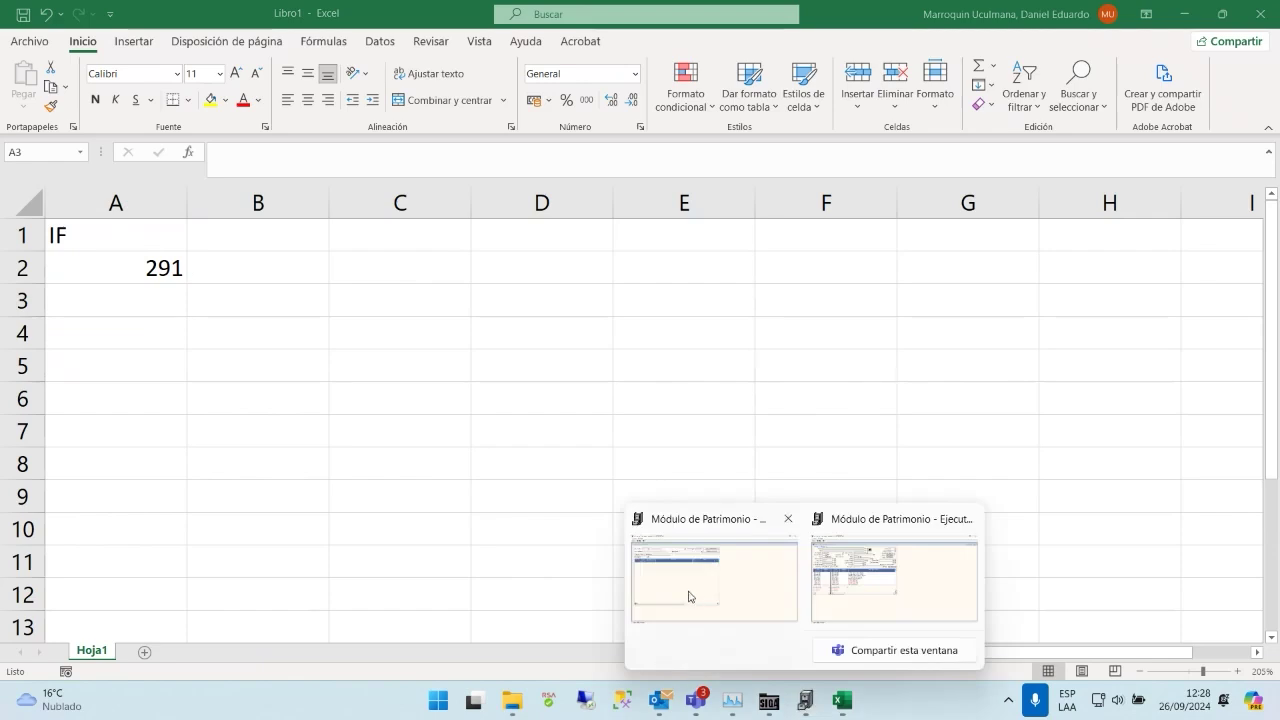
pyautogui.click(694, 595)
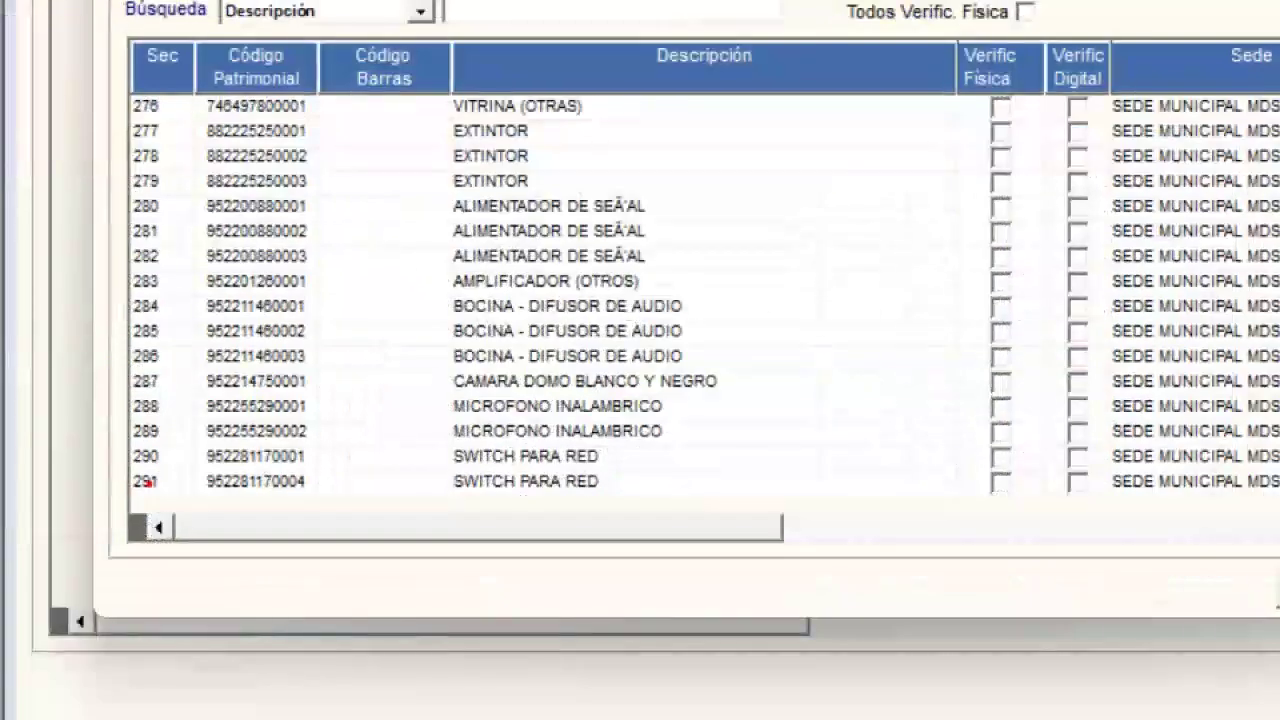
pyautogui.moveTo(180, 550)
pyautogui.mouseDown()
pyautogui.moveTo(166, 573)
pyautogui.moveTo(206, 508)
pyautogui.mouseUp()
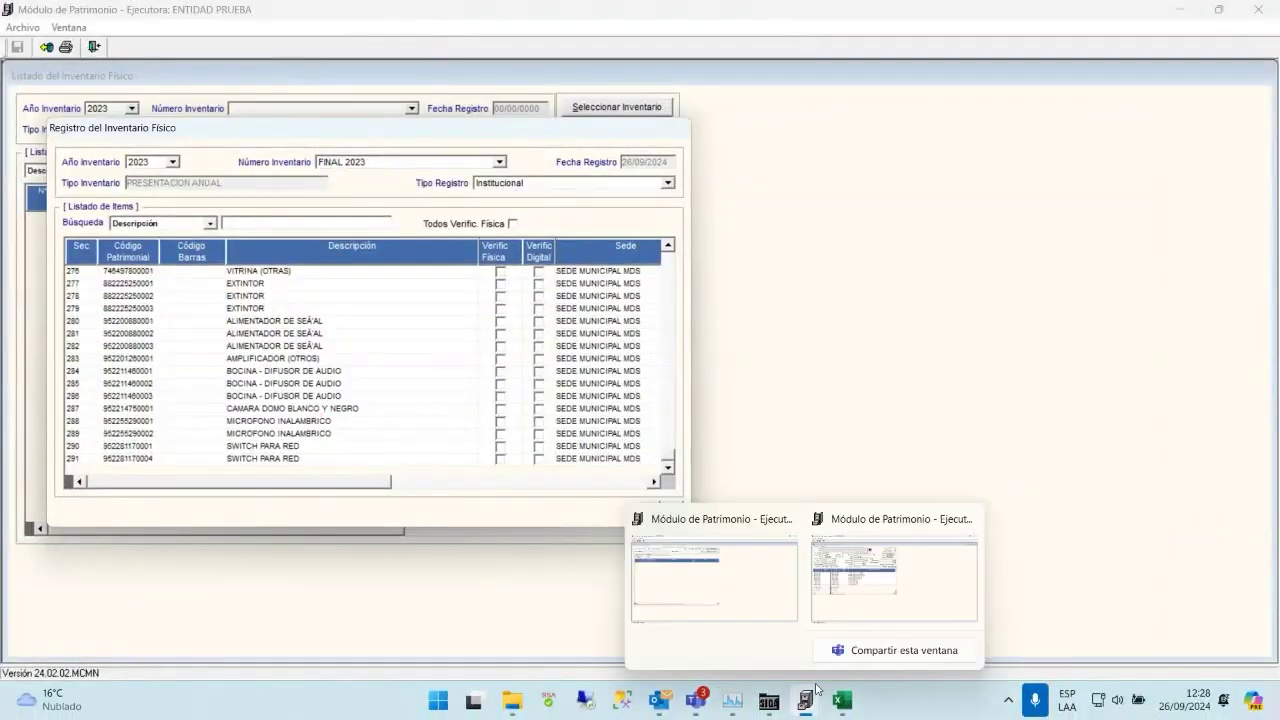
# Add an IPAT2023 header in cell B1.
pyautogui.click(839, 700)
pyautogui.click(234, 236)
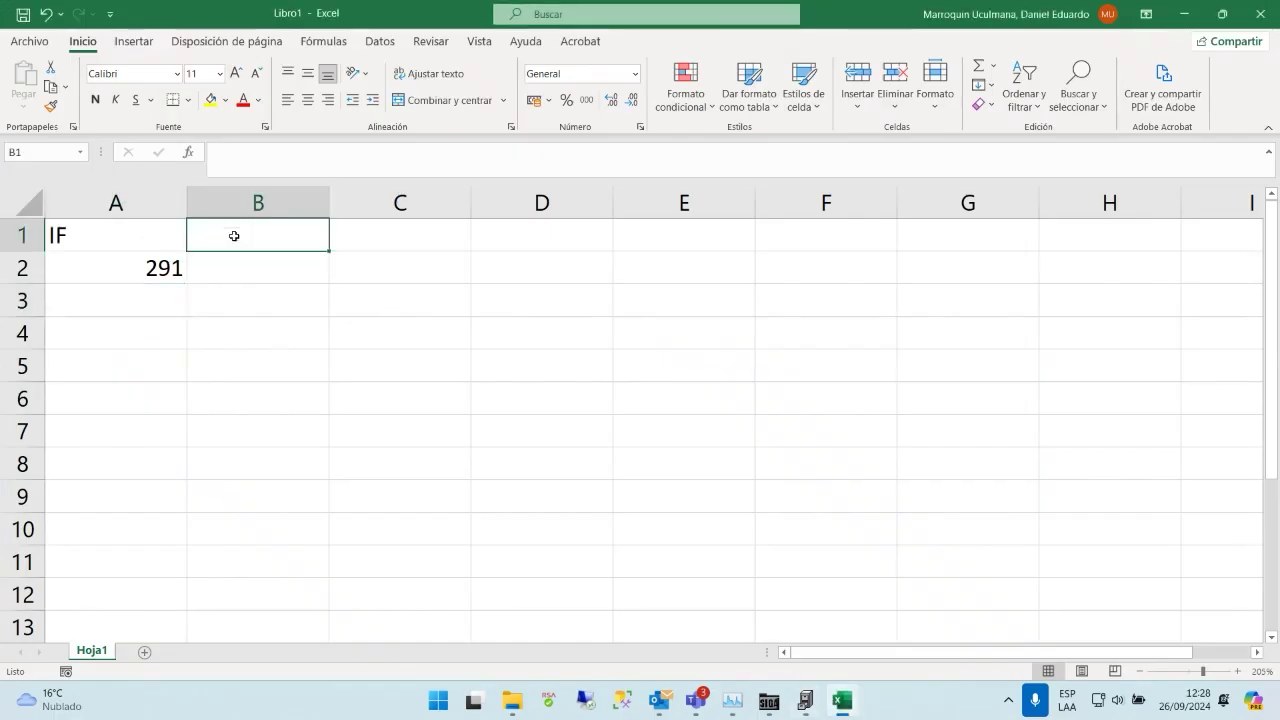
pyautogui.write('IPAT')
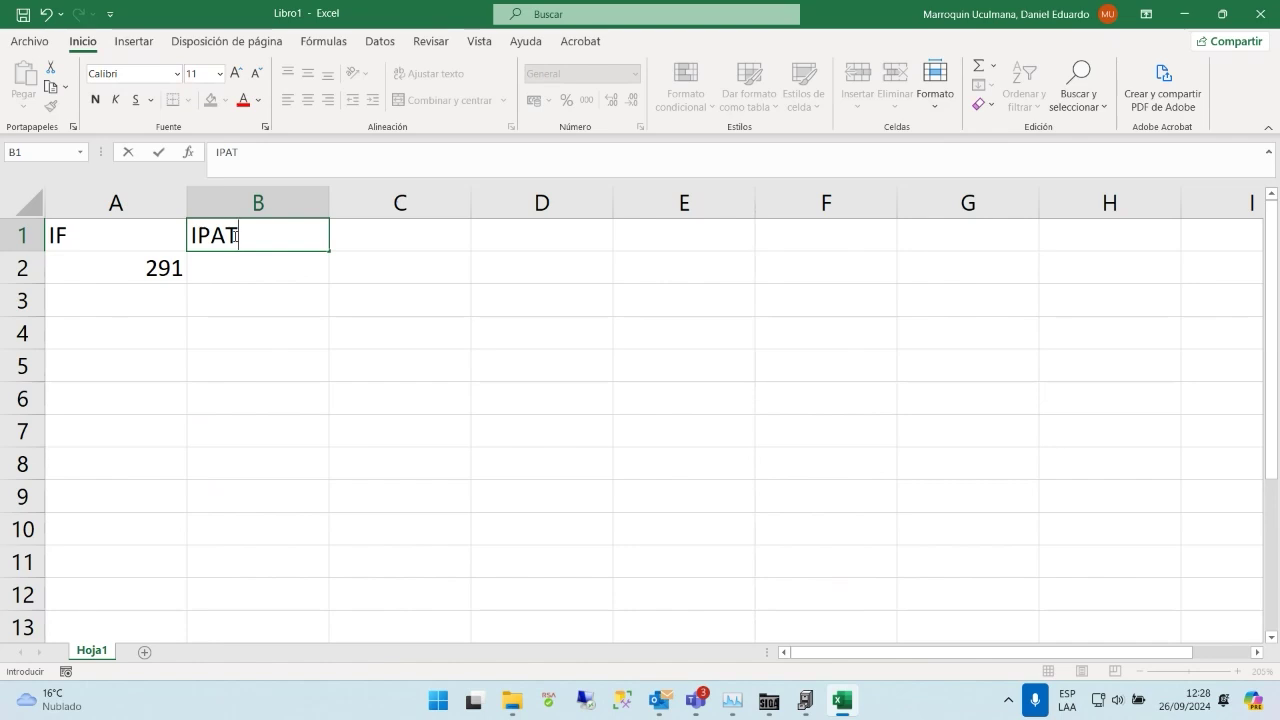
pyautogui.write('2023')
pyautogui.press('Return')
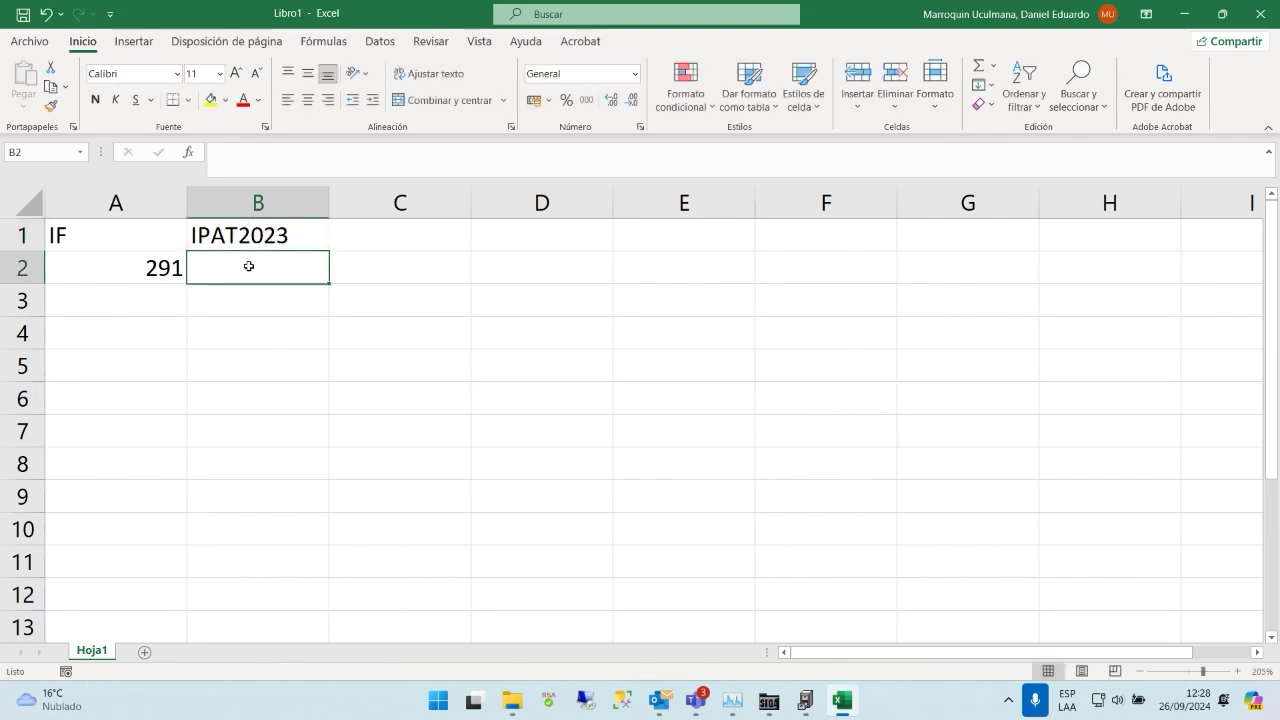
# Enter 297 in B2, taken from SIGA's record count.
pyautogui.moveTo(805, 700)
pyautogui.click(887, 609)
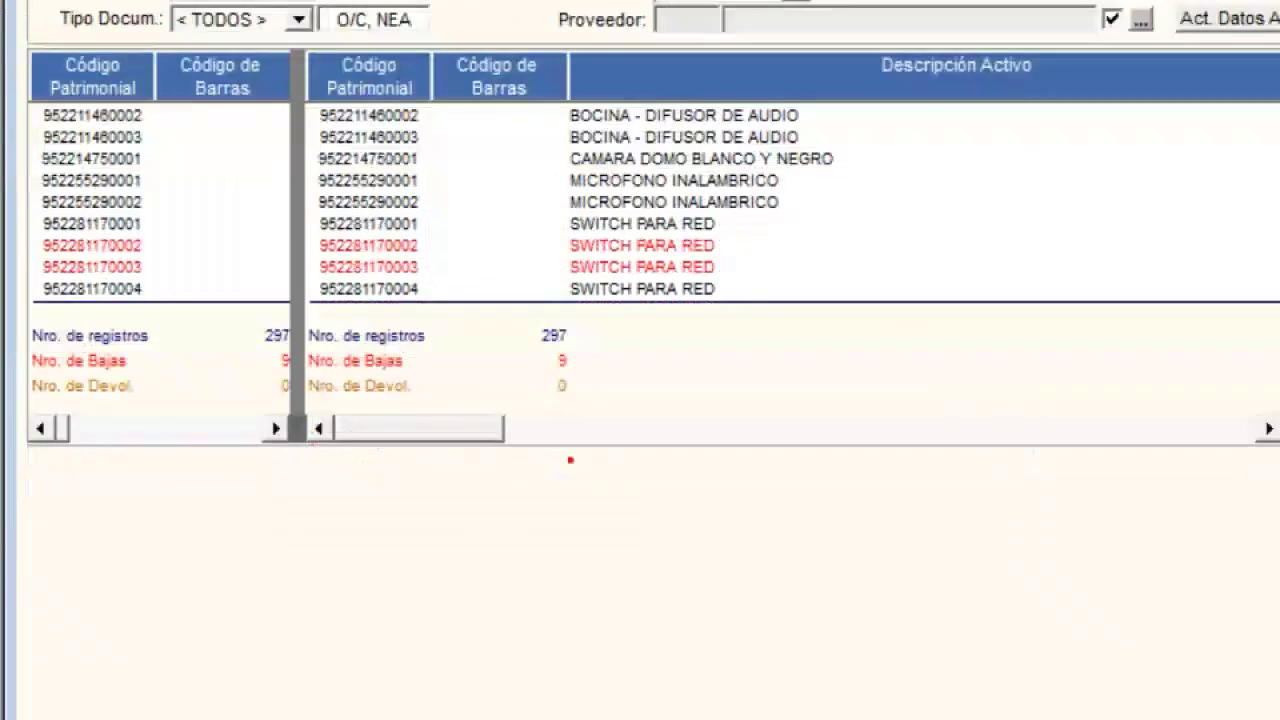
pyautogui.moveTo(259, 408); pyautogui.dragTo(306, 409)
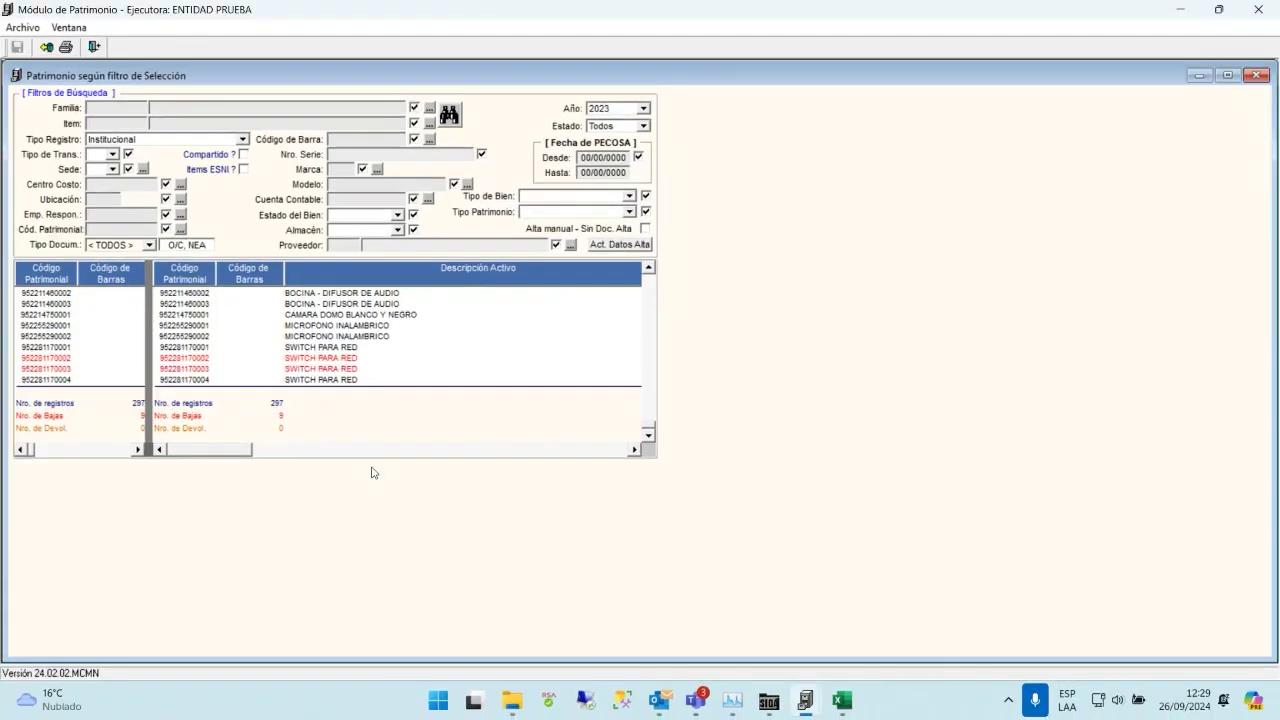
pyautogui.hotkey('alt', 'Tab')
pyautogui.write('297')
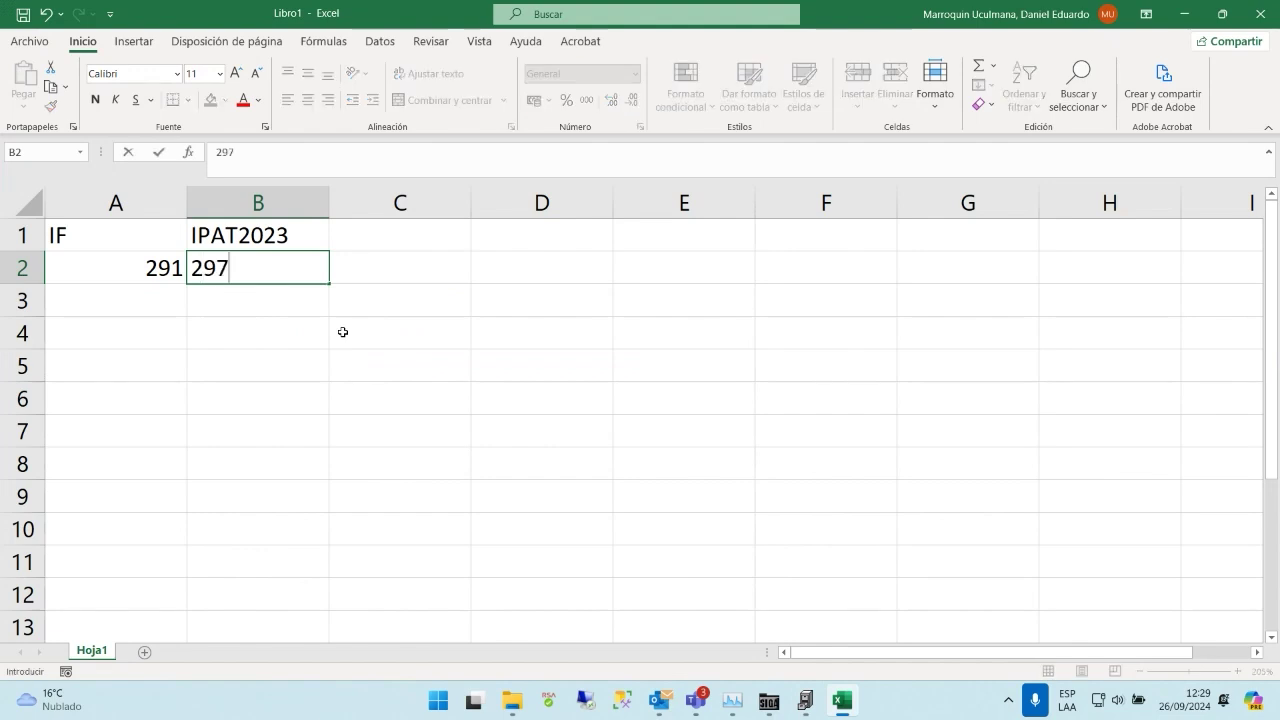
pyautogui.press('Return')
pyautogui.click(166, 266)
pyautogui.click(337, 262)
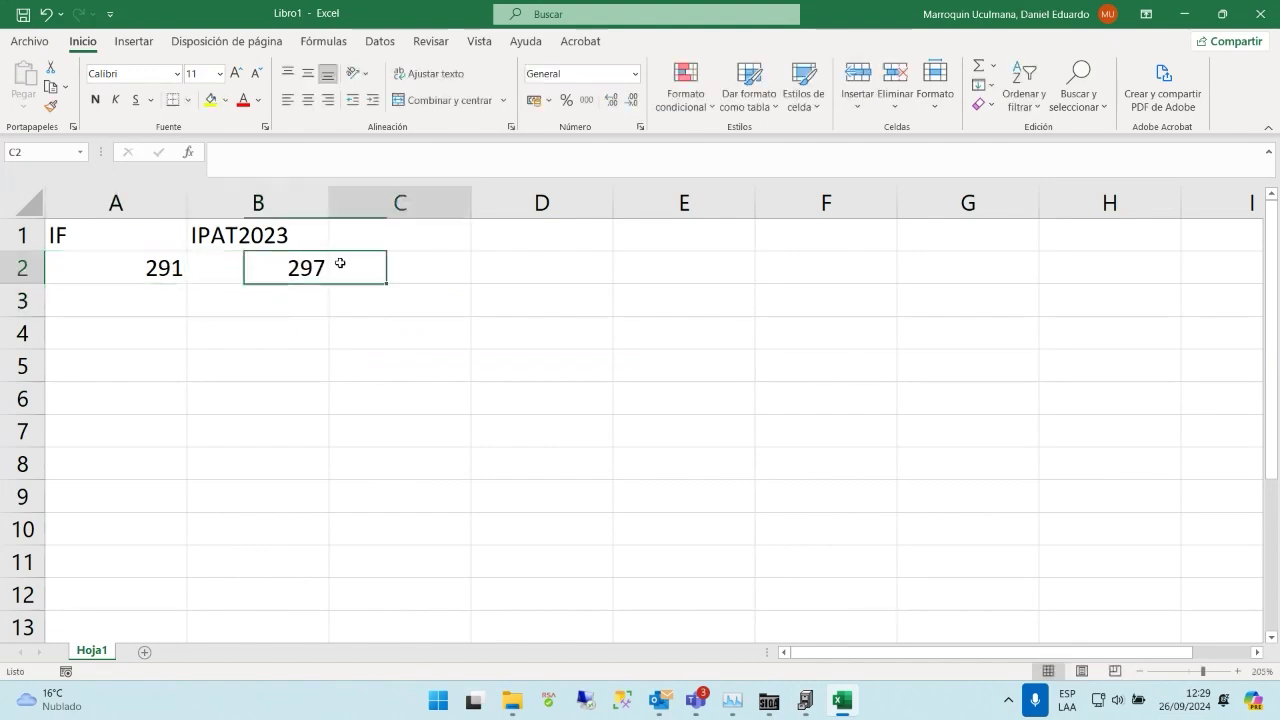
pyautogui.click(174, 266)
pyautogui.click(258, 272)
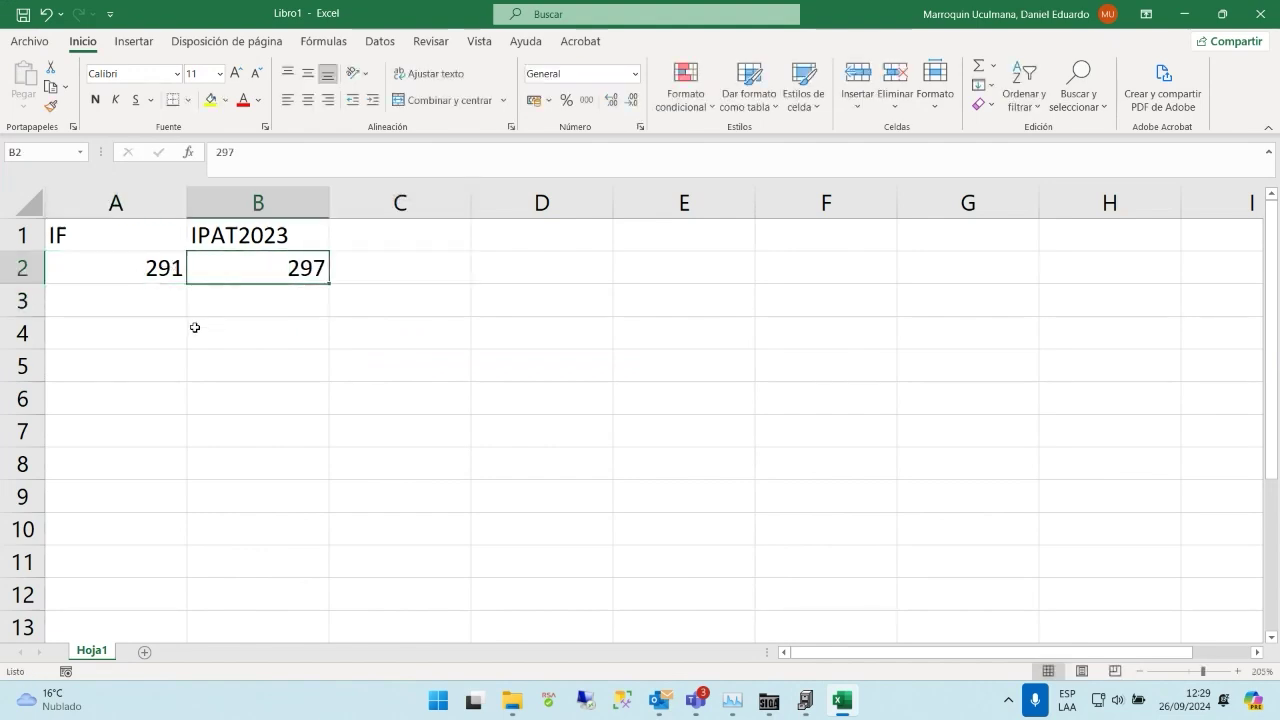
# Give the IF and IPAT2023 headers a yellow fill and bold text.
pyautogui.scroll(3, 194, 328)
pyautogui.moveTo(194, 365); pyautogui.dragTo(194, 326)
pyautogui.moveTo(200, 250); pyautogui.dragTo(320, 248)
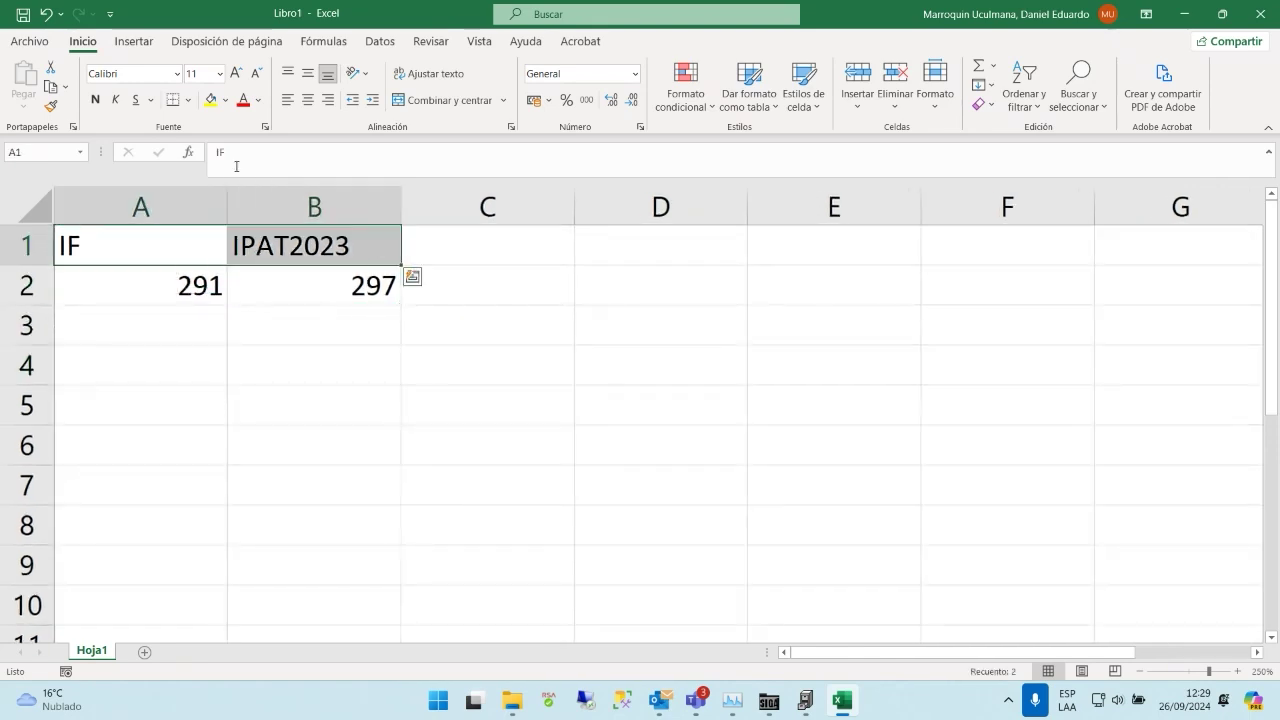
pyautogui.click(207, 101)
pyautogui.click(95, 99)
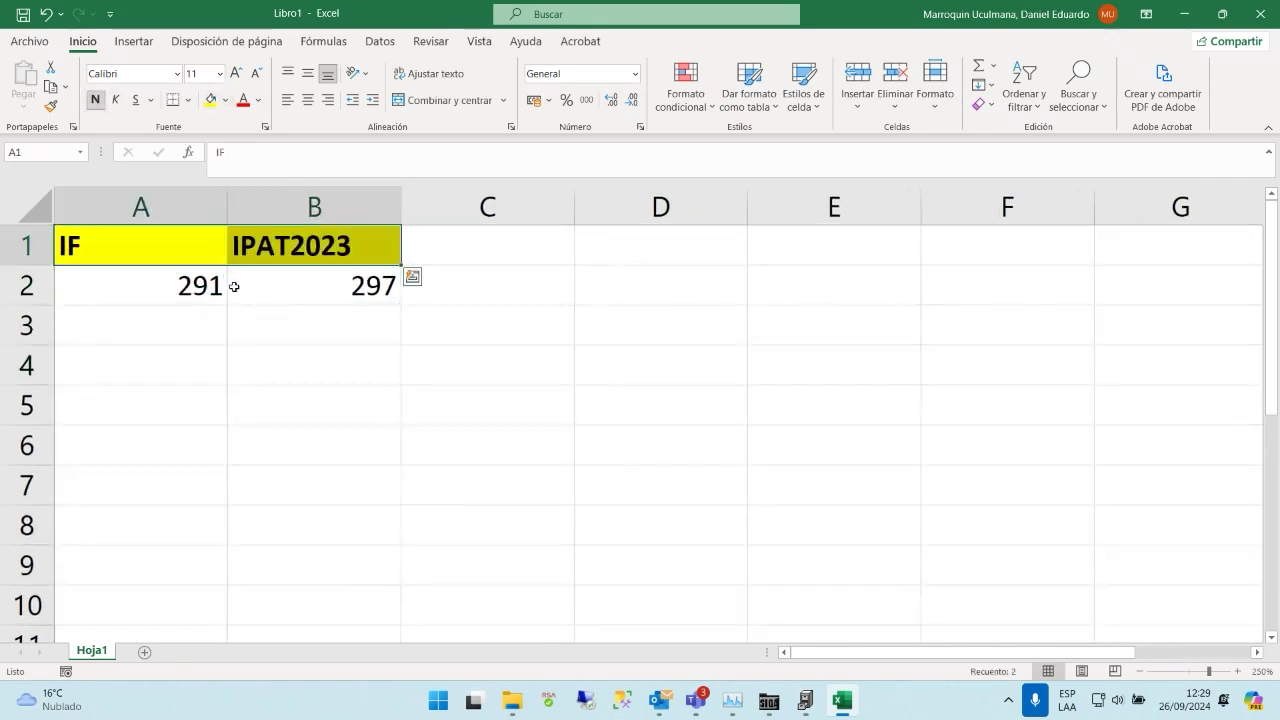
pyautogui.click(205, 292)
pyautogui.click(309, 286)
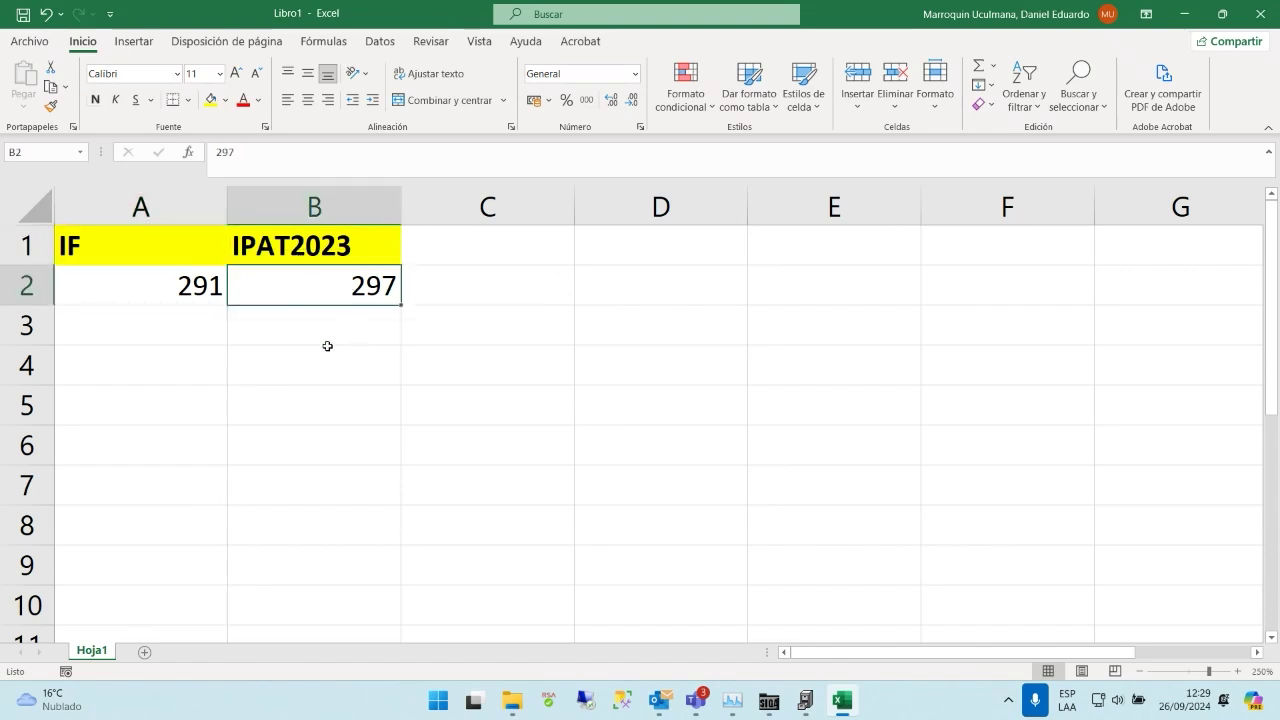
pyautogui.hotkey('alt', 'Tab')
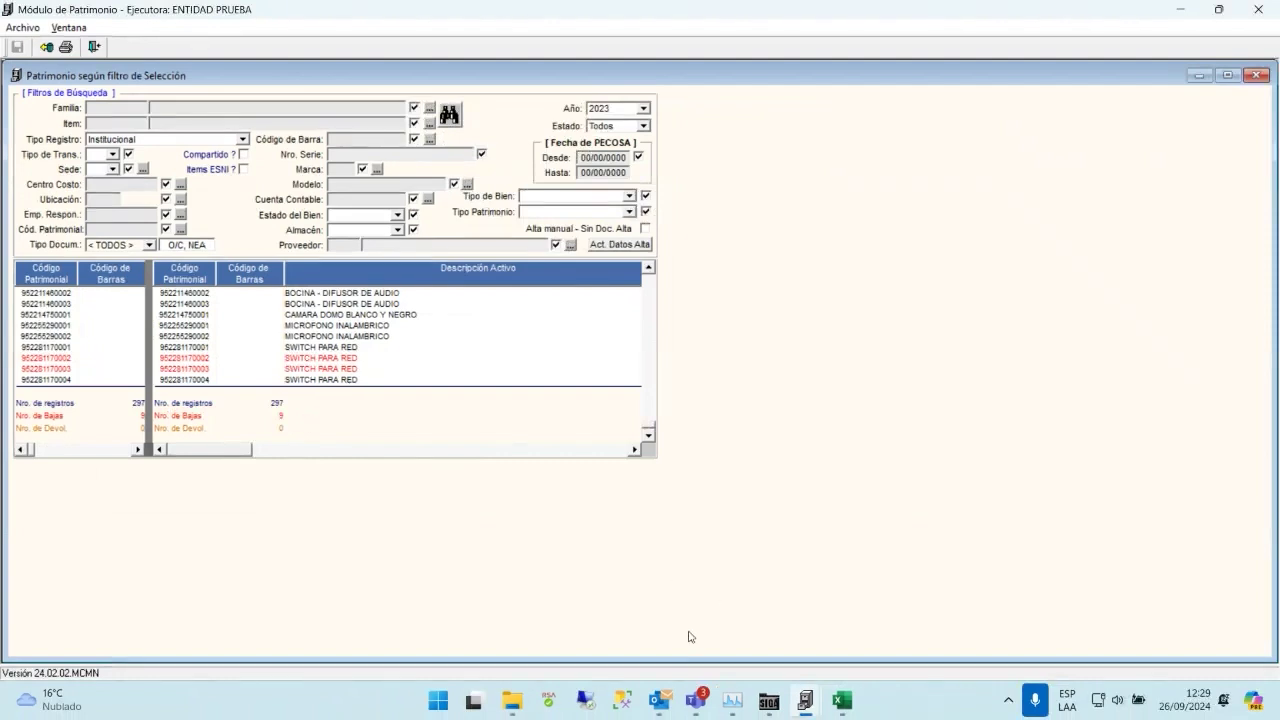
# Add a BAJAS header in C1 with the value 9 in C2.
pyautogui.click(855, 708)
pyautogui.click(470, 366)
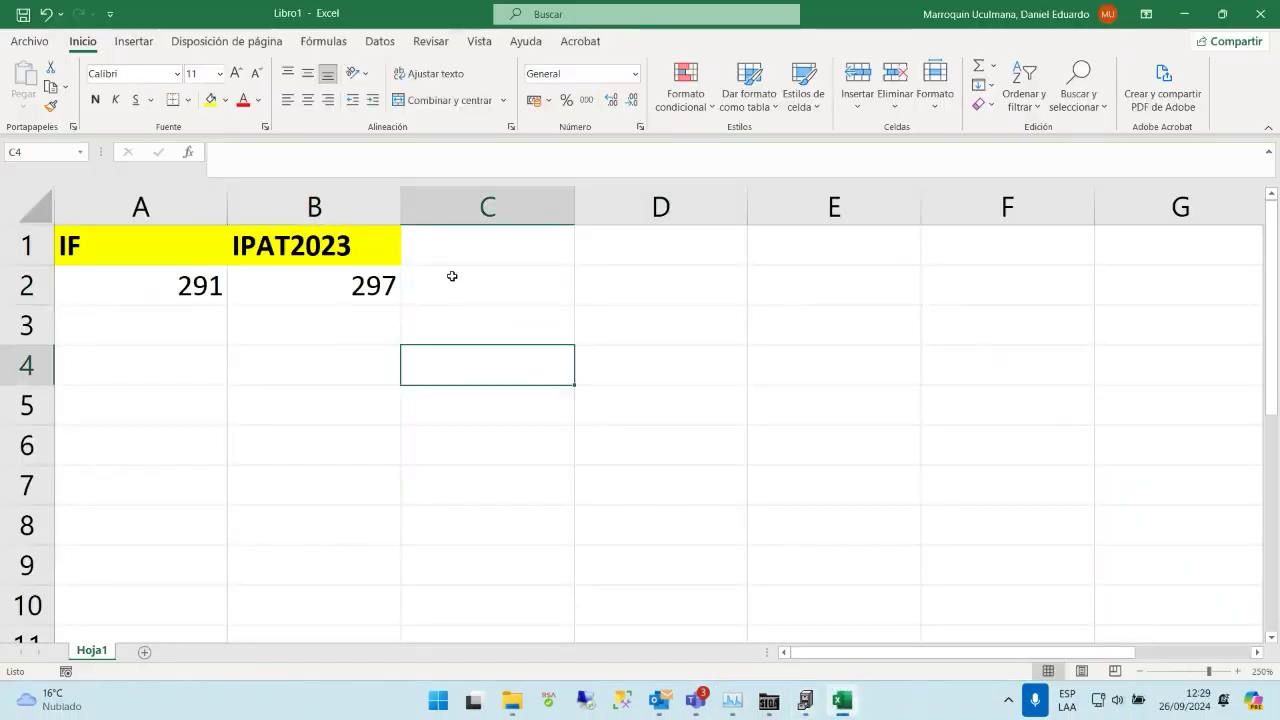
pyautogui.click(469, 251)
pyautogui.write('BAJAS')
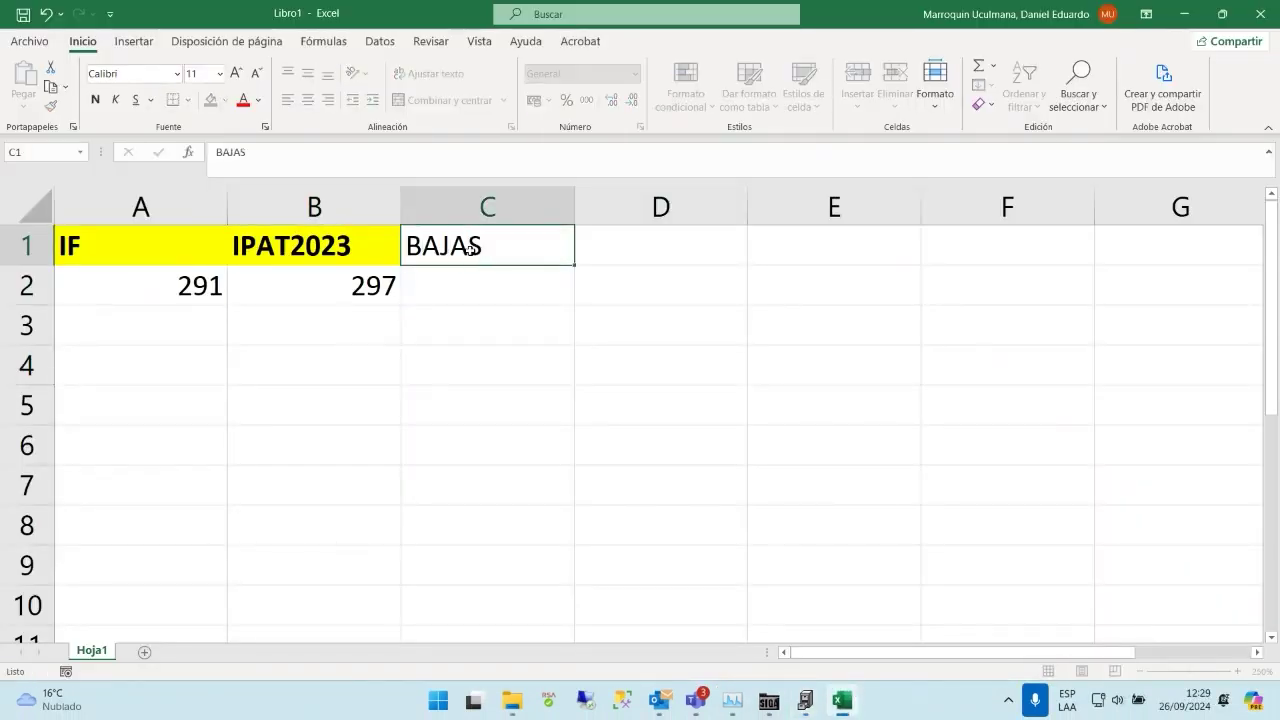
pyautogui.press('Return')
pyautogui.write('9')
pyautogui.press('Return')
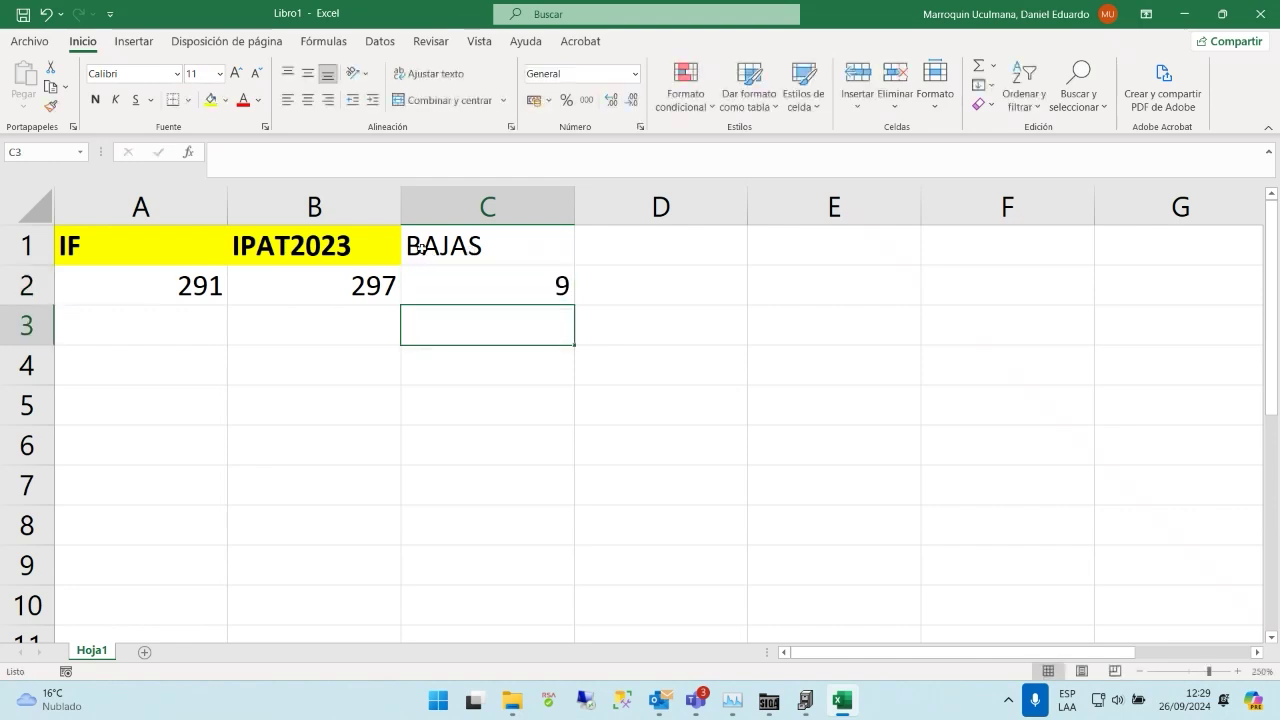
pyautogui.click(466, 286)
pyautogui.click(340, 288)
pyautogui.click(474, 289)
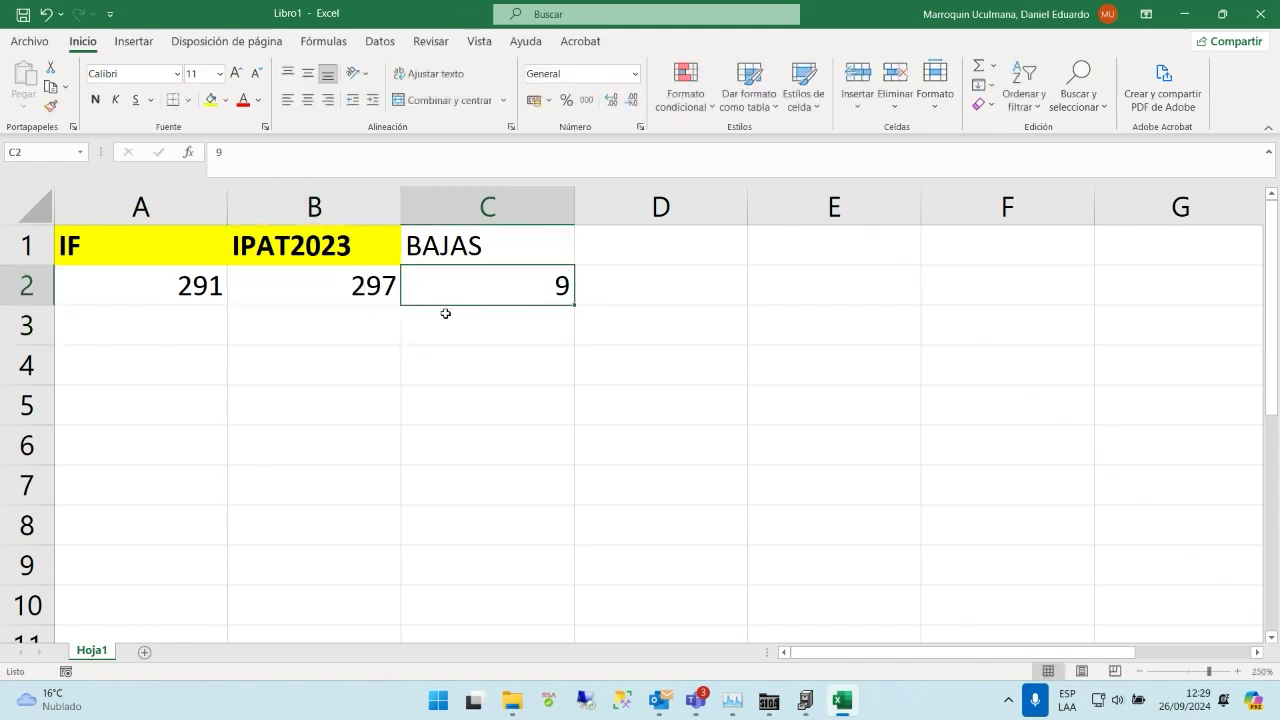
# Enter the formula =B2-C2 in A3, giving 288.
pyautogui.click(377, 331)
pyautogui.write('=')
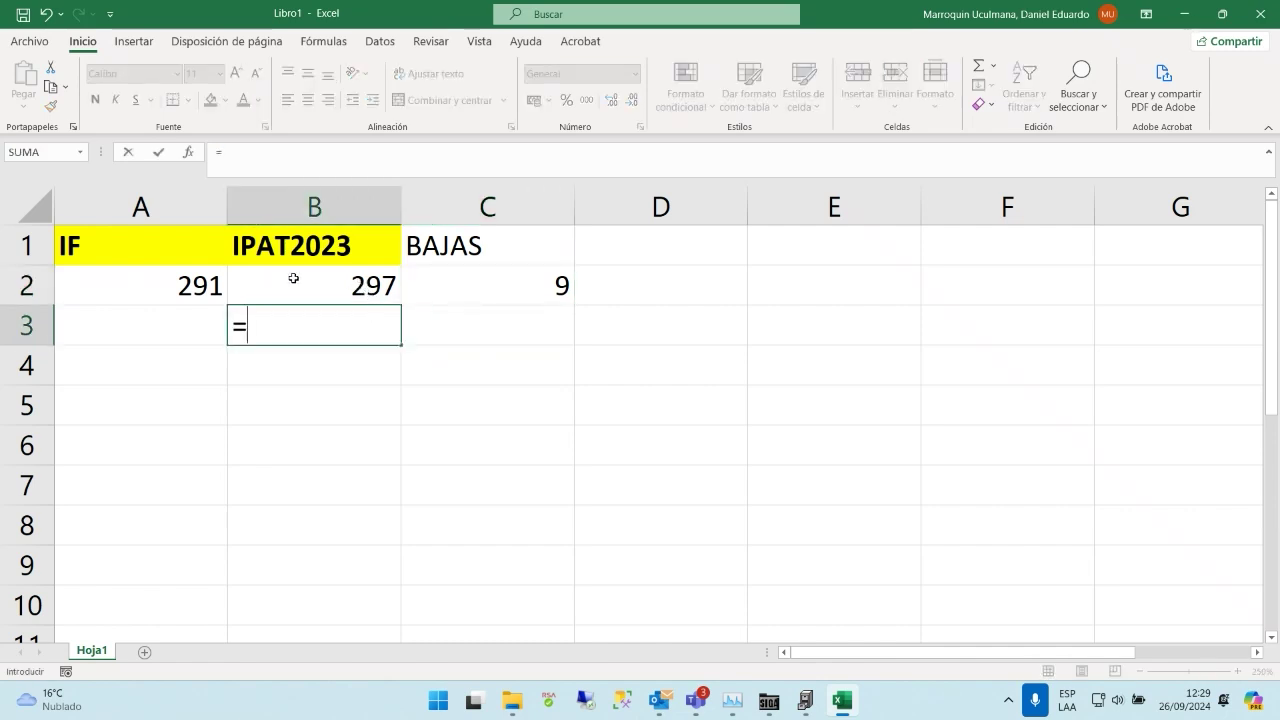
pyautogui.click(352, 285)
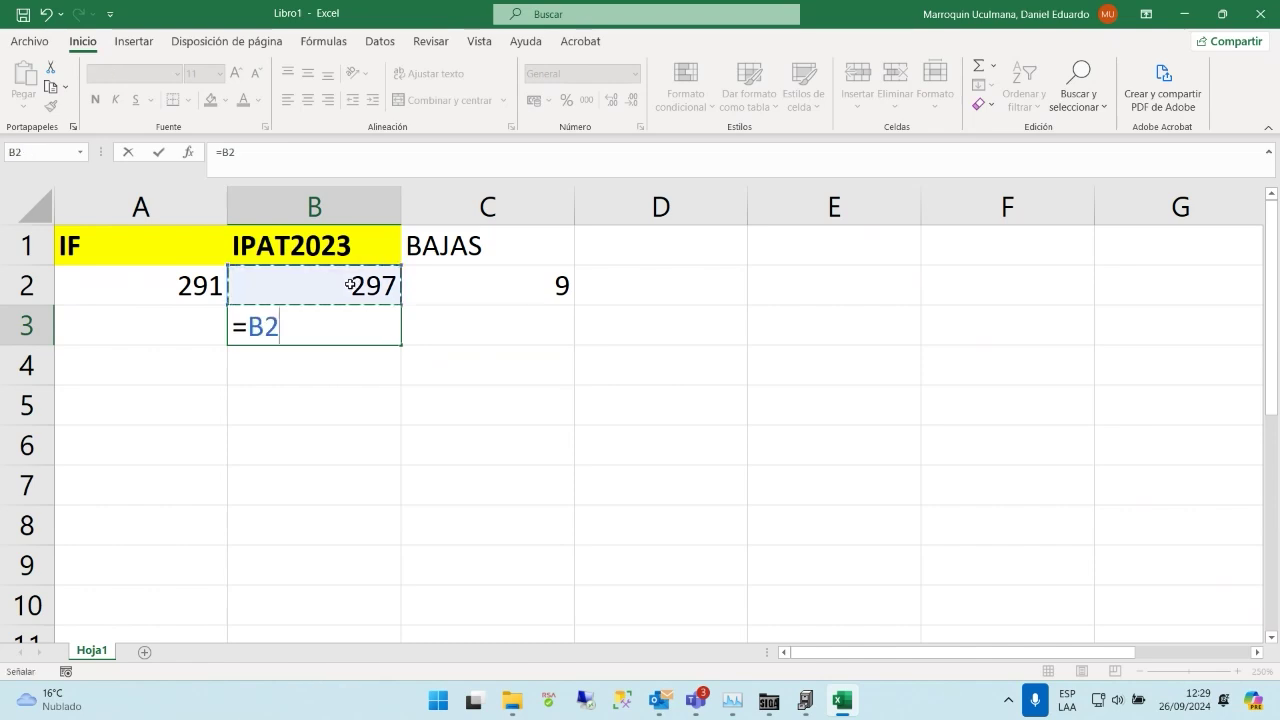
pyautogui.press('Escape')
pyautogui.click(181, 323)
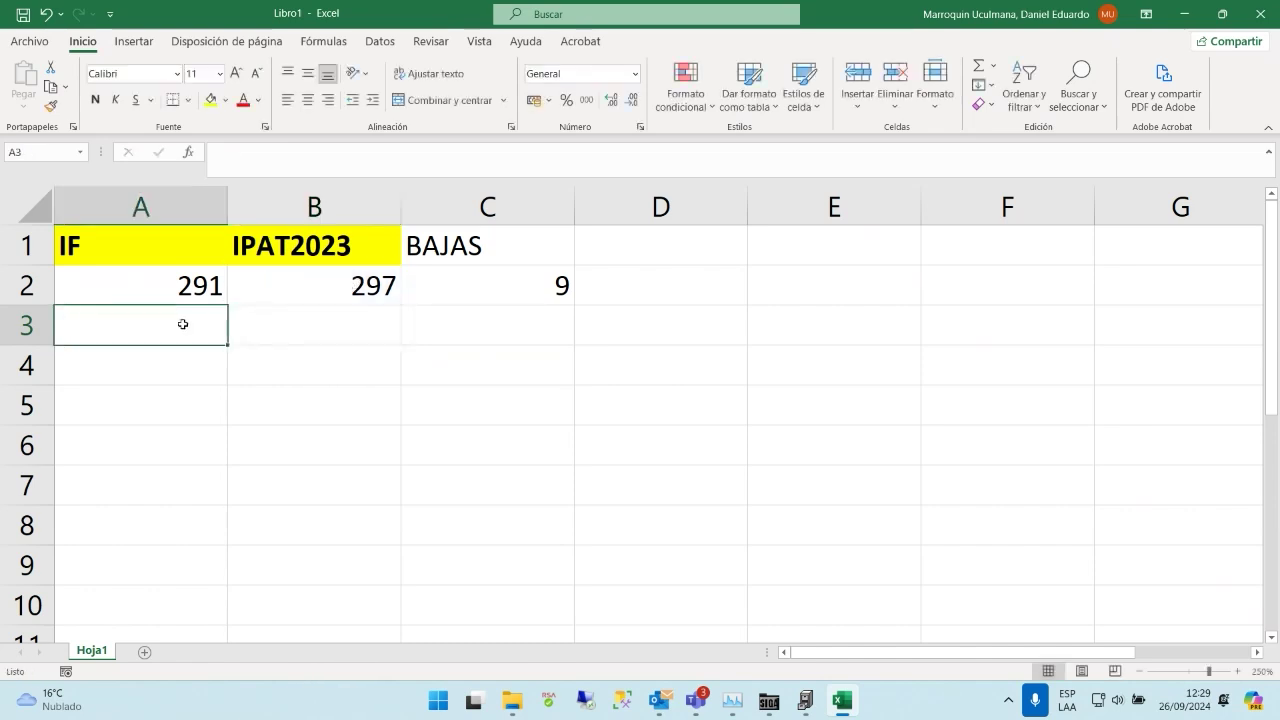
pyautogui.write('=')
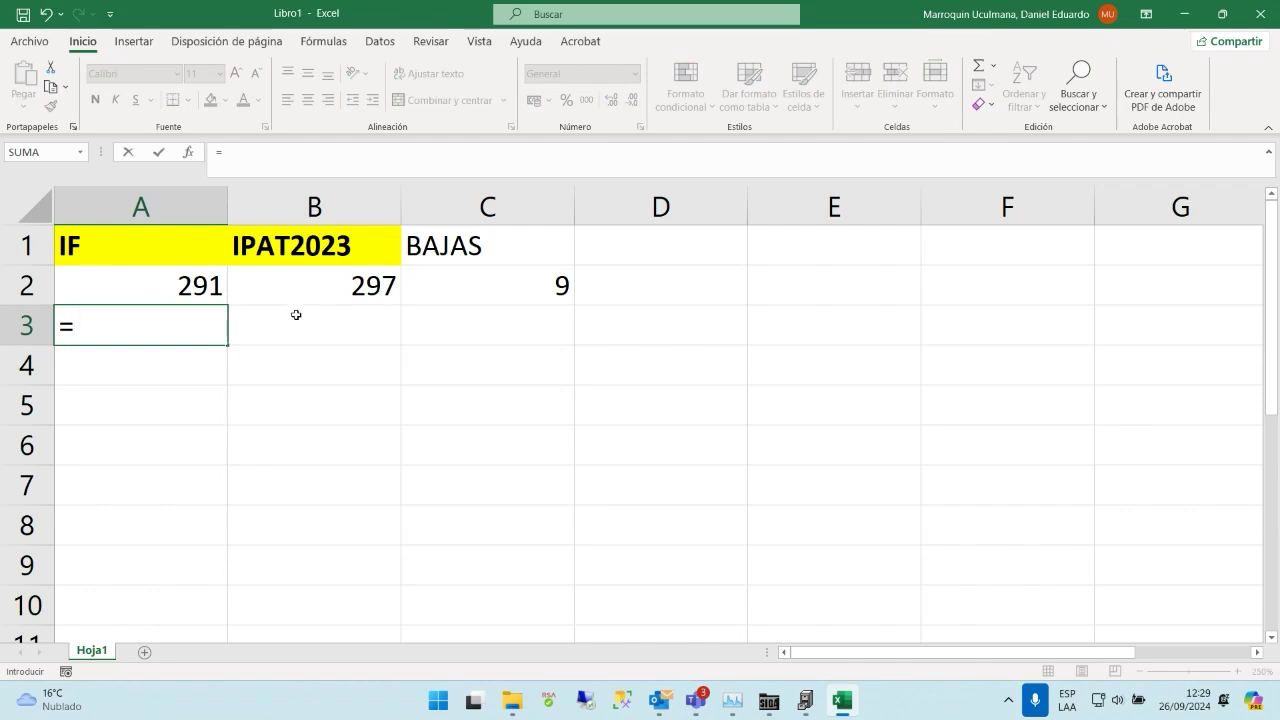
pyautogui.click(343, 287)
pyautogui.write('-')
pyautogui.click(496, 290)
pyautogui.press('Return')
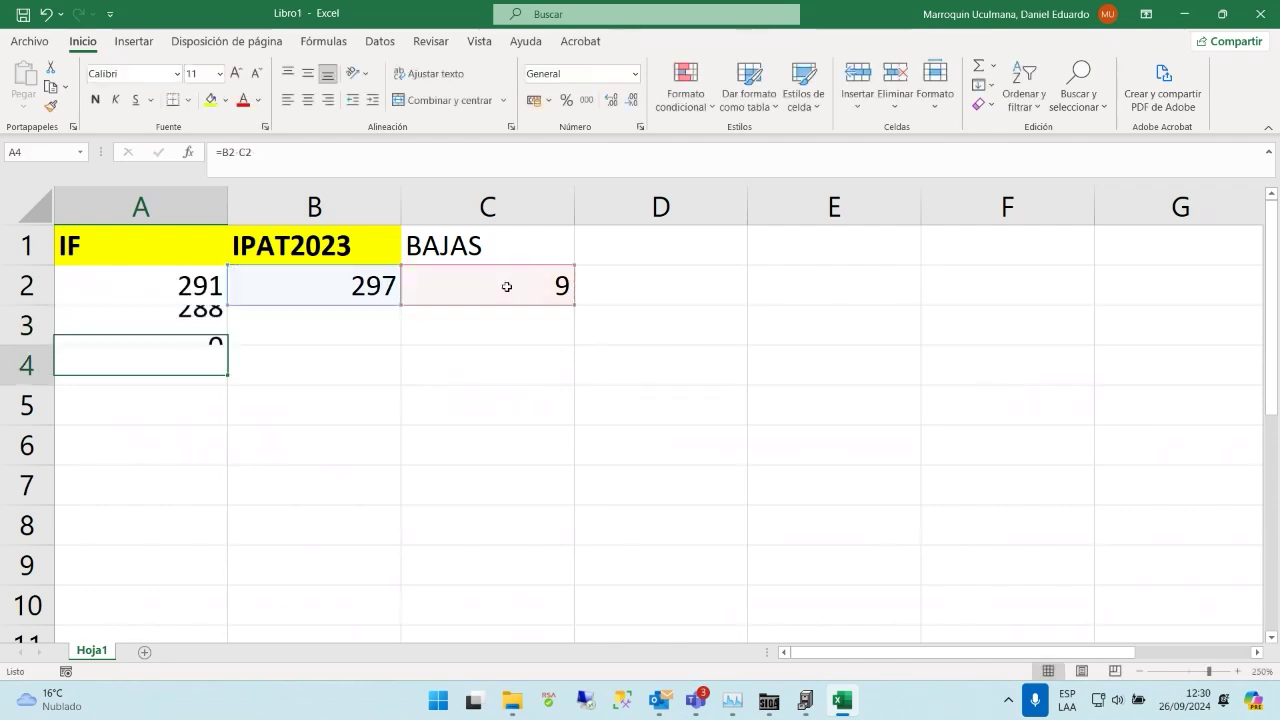
# Make the 288 result in A3 bold red.
pyautogui.click(203, 332)
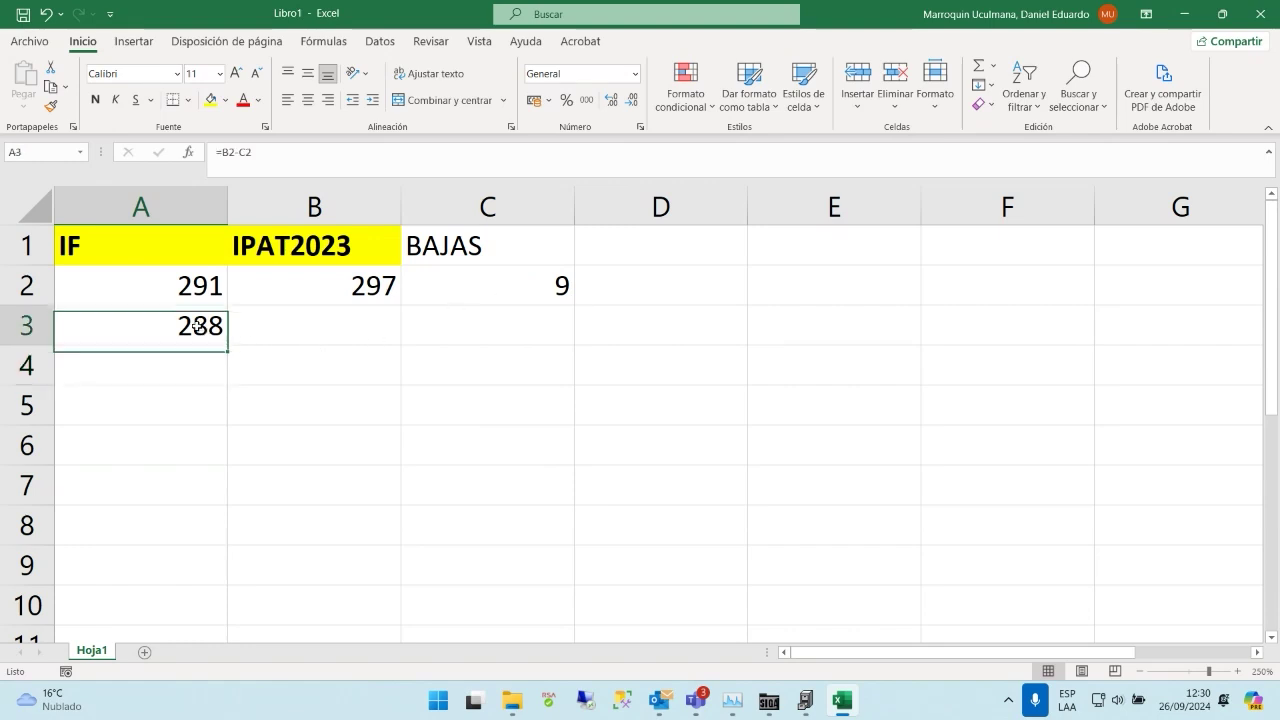
pyautogui.click(242, 99)
pyautogui.click(97, 101)
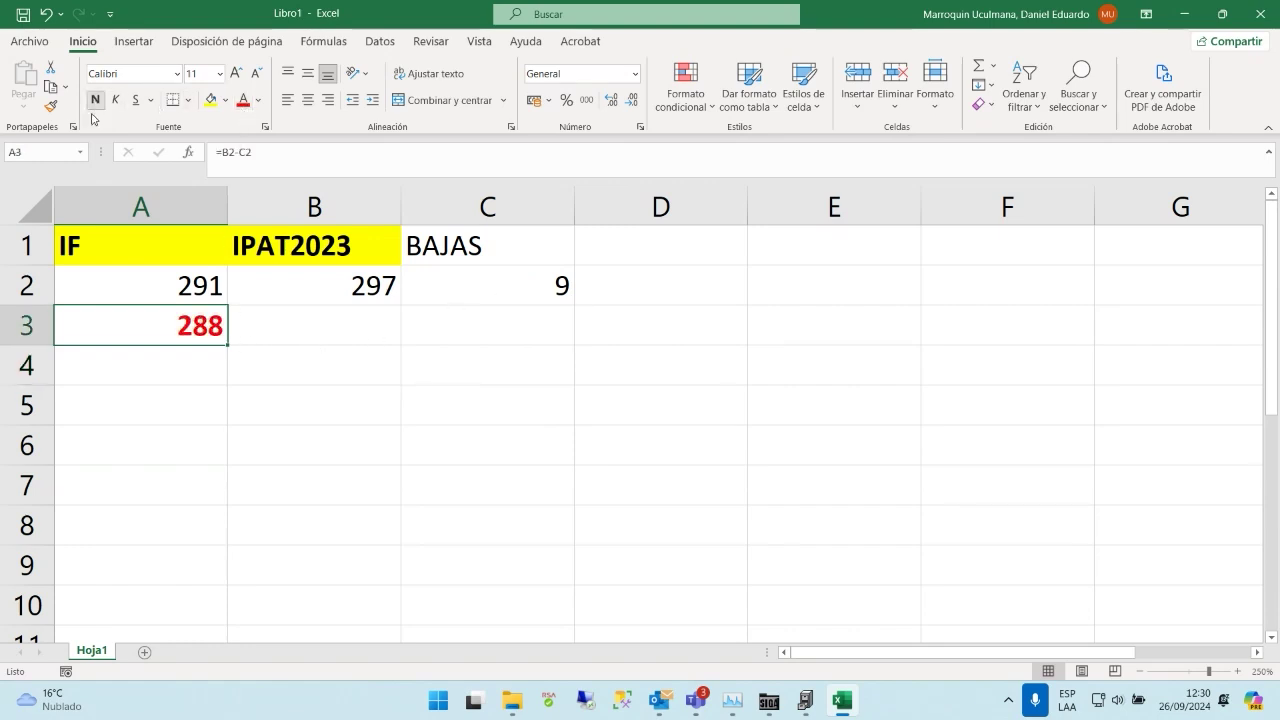
# Compare the 288 result in A3 against the IF count of 291 in A2.
pyautogui.click(189, 287)
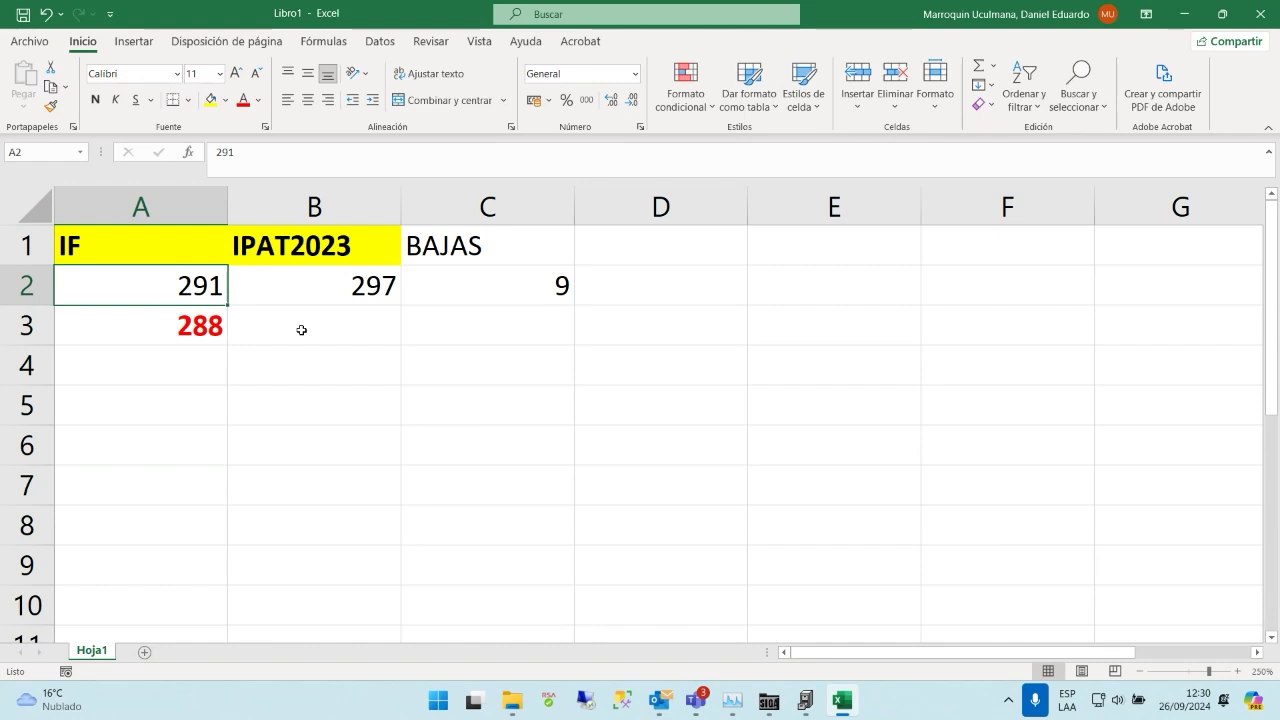
pyautogui.click(183, 320)
pyautogui.press('Up')
pyautogui.press('Down')
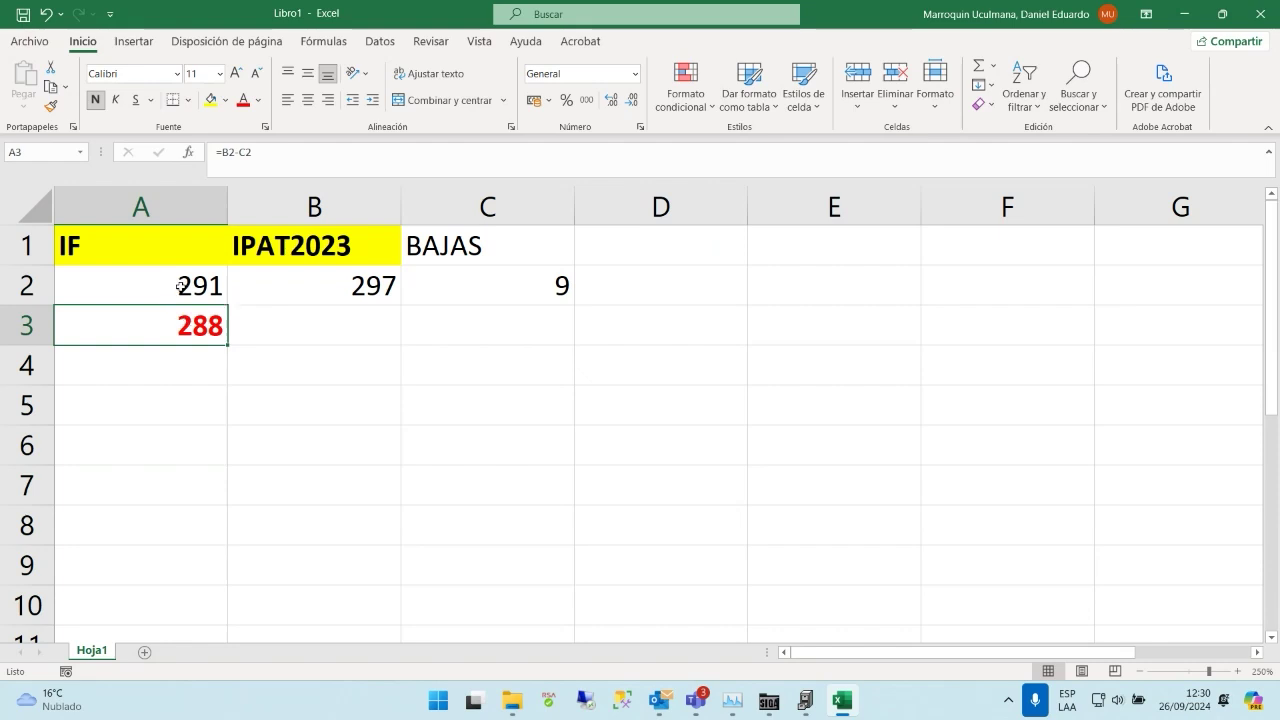
pyautogui.click(181, 287)
pyautogui.click(207, 329)
pyautogui.click(194, 292)
pyautogui.click(200, 326)
pyautogui.click(194, 290)
pyautogui.click(200, 326)
pyautogui.click(197, 287)
pyautogui.click(200, 324)
# Highlight the BAJAS header and its value 9 in yellow.
pyautogui.click(181, 289)
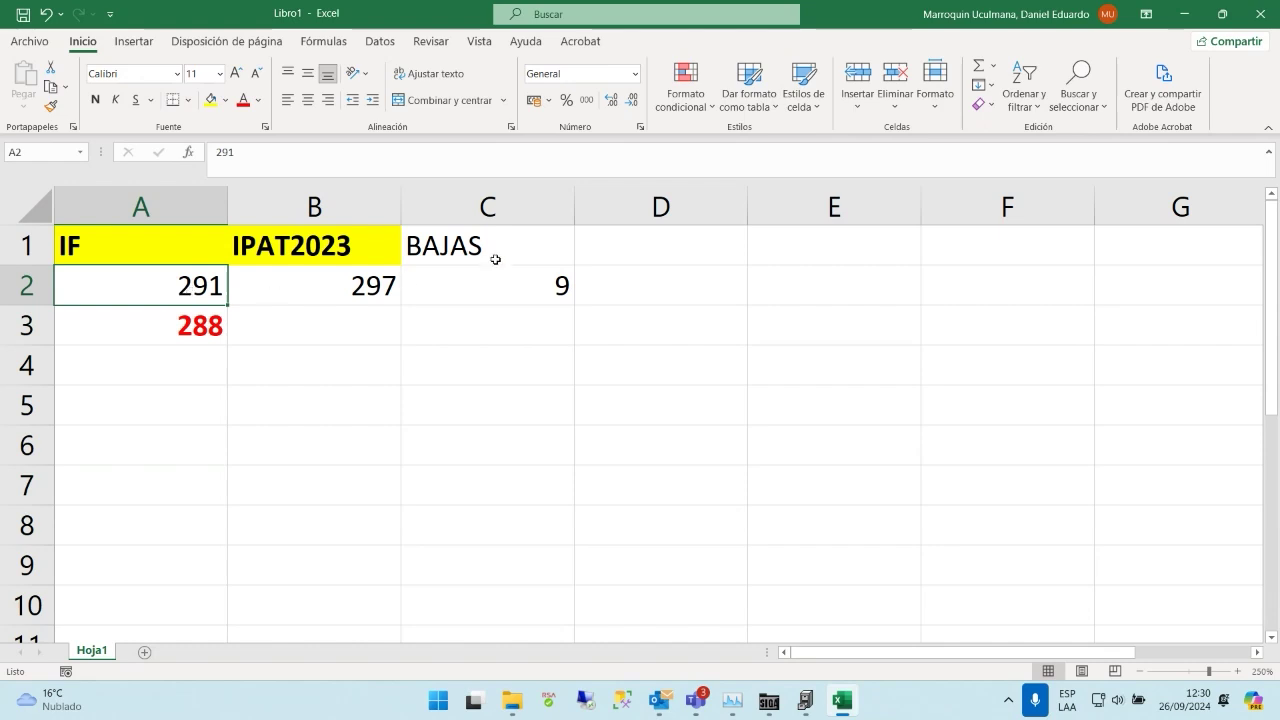
pyautogui.moveTo(491, 257); pyautogui.dragTo(500, 283)
pyautogui.click(219, 101)
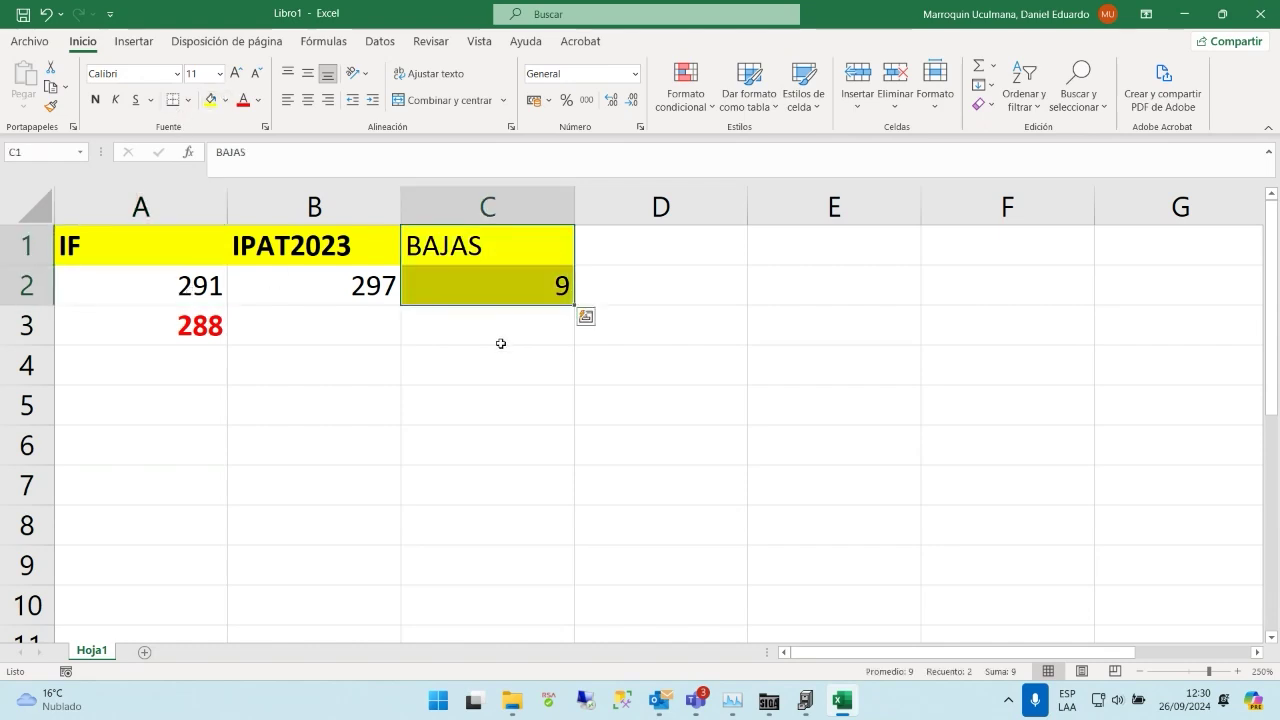
# Label cell A5 BAJAS in bold white text on a dark grey fill.
pyautogui.click(194, 404)
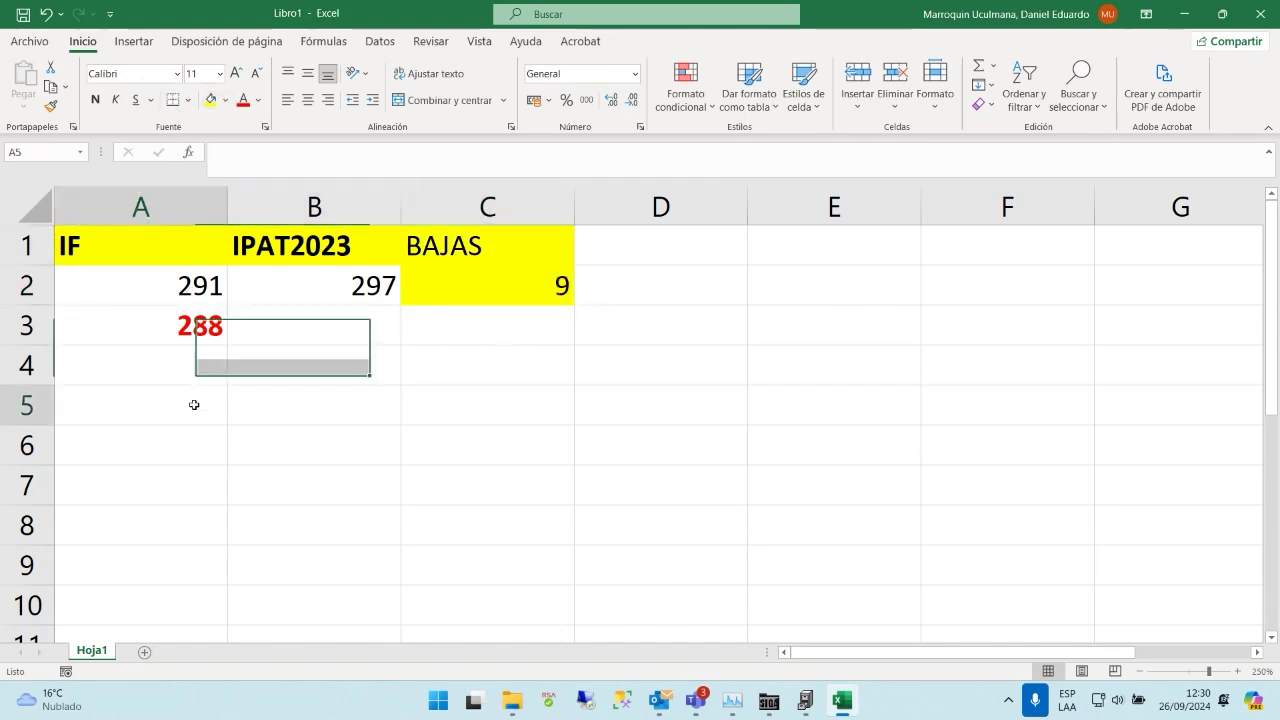
pyautogui.write('BAJAS')
pyautogui.press('Return')
pyautogui.click(194, 404)
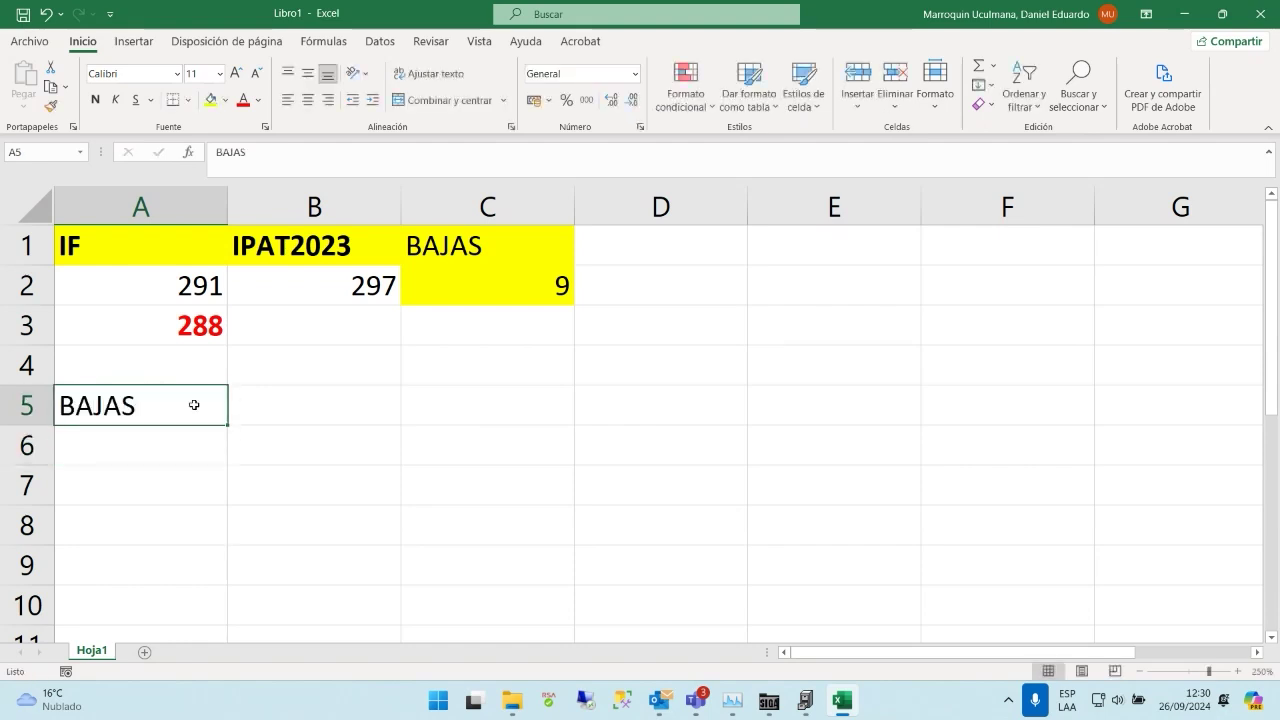
pyautogui.click(218, 100)
pyautogui.click(226, 100)
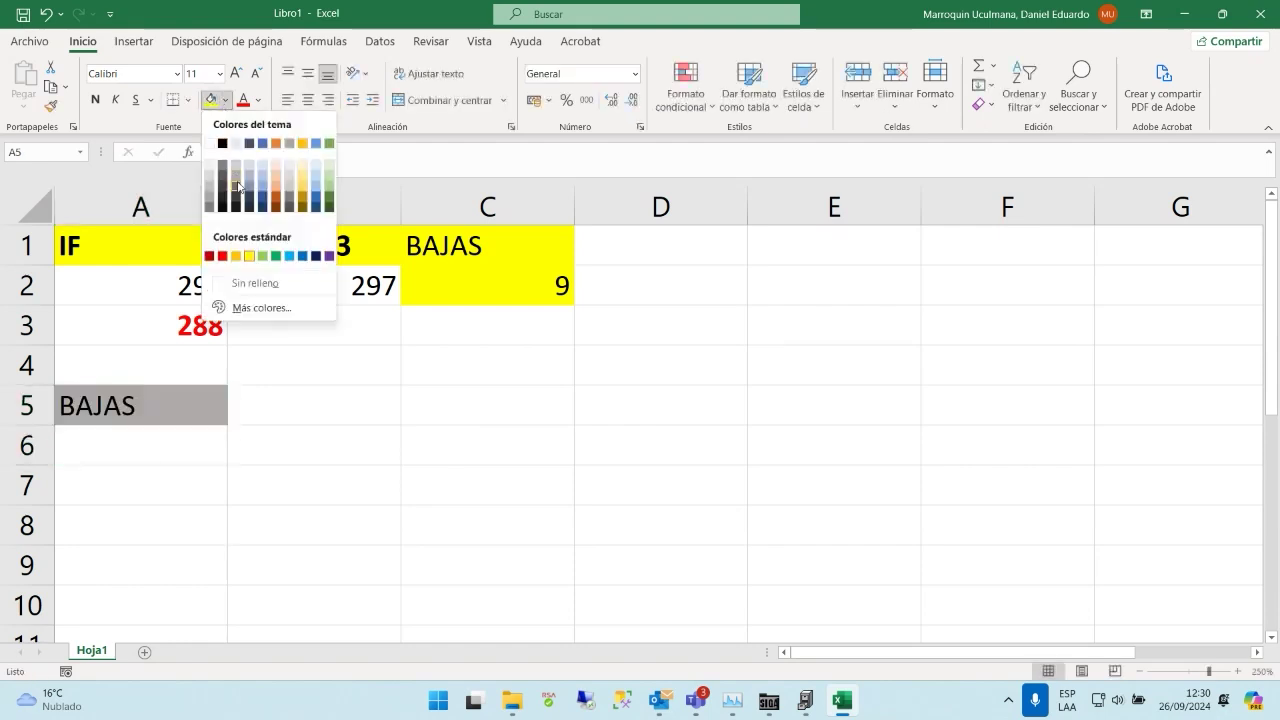
pyautogui.click(238, 190)
pyautogui.click(258, 101)
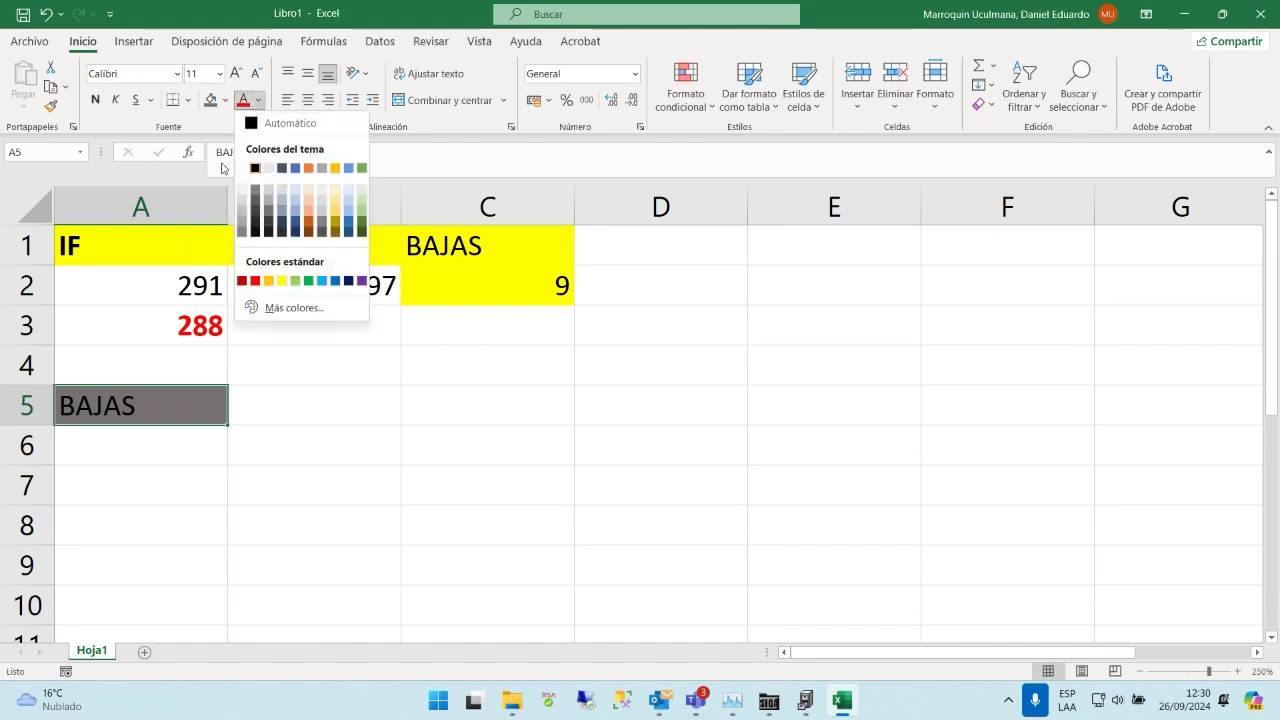
pyautogui.click(241, 168)
pyautogui.click(97, 100)
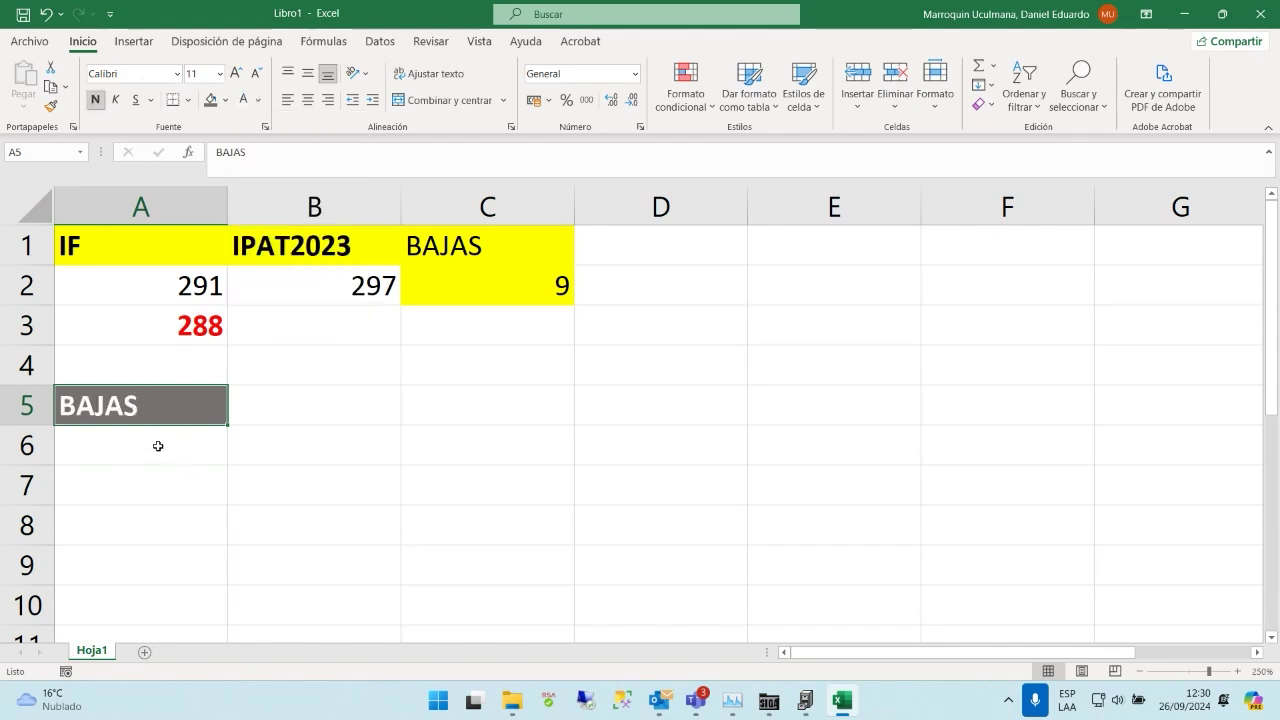
# Check the write-off count 9 in C2 and the 291 total in A2, then return to SIGA.
pyautogui.click(160, 447)
pyautogui.click(519, 281)
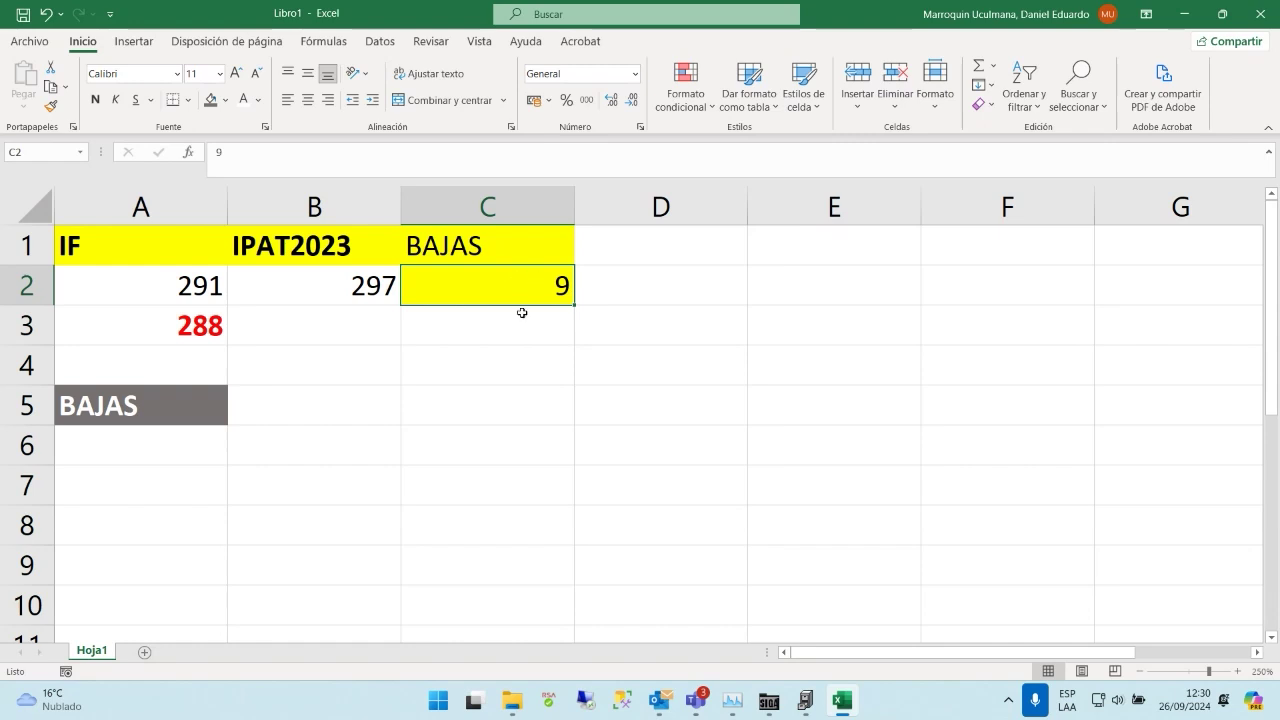
pyautogui.click(468, 331)
pyautogui.click(499, 280)
pyautogui.click(198, 287)
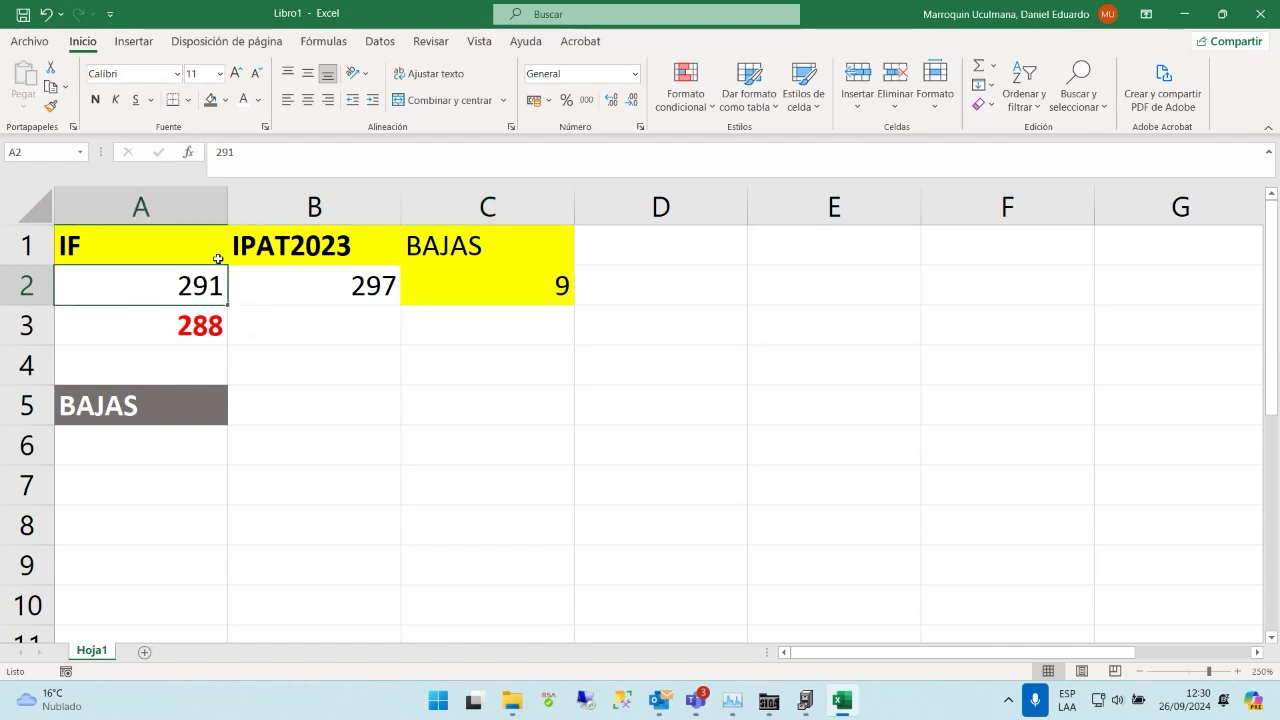
pyautogui.click(806, 700)
# Return to the SIGA main screen and open Mantenimiento > Movimiento > Bajas.
pyautogui.click(843, 605)
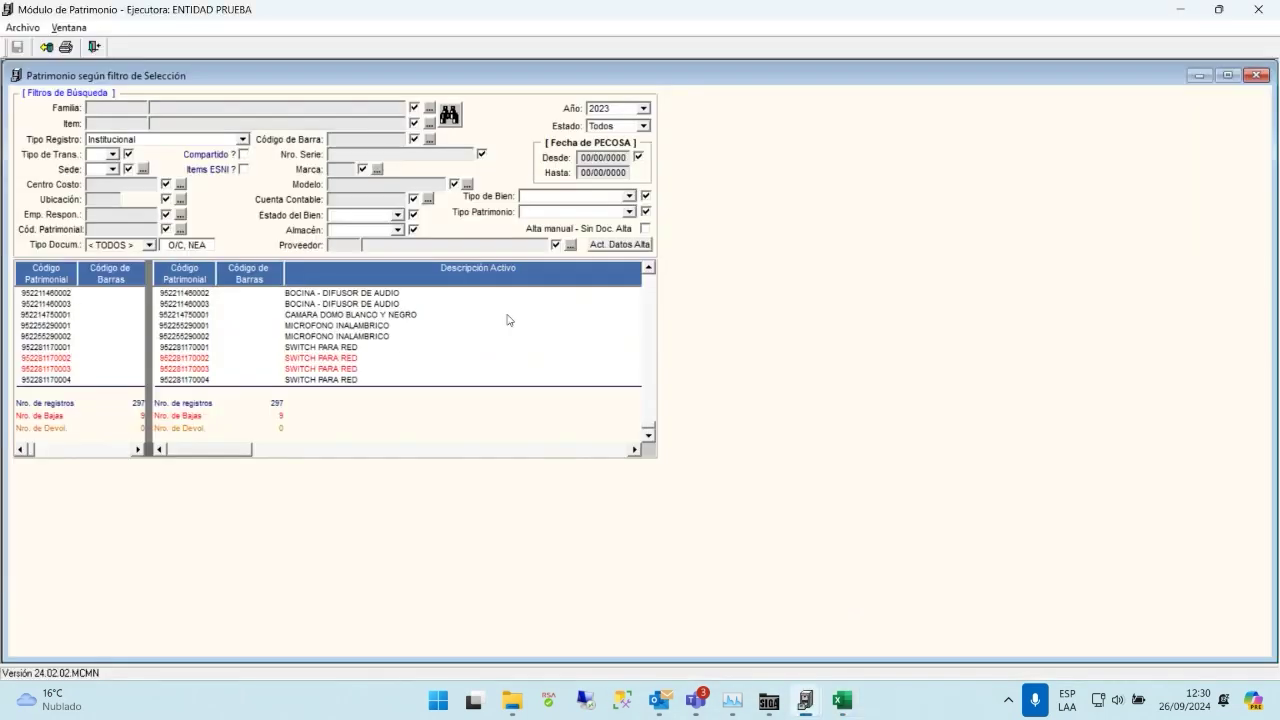
pyautogui.click(24, 28)
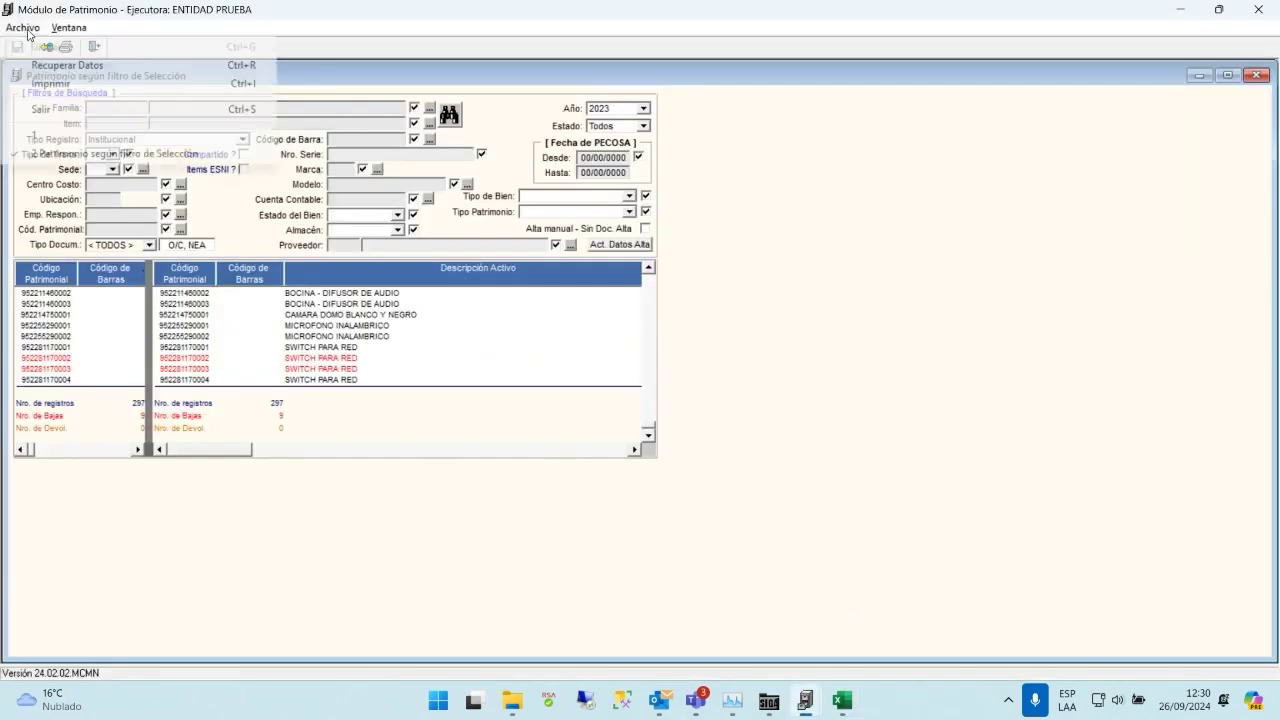
pyautogui.click(47, 136)
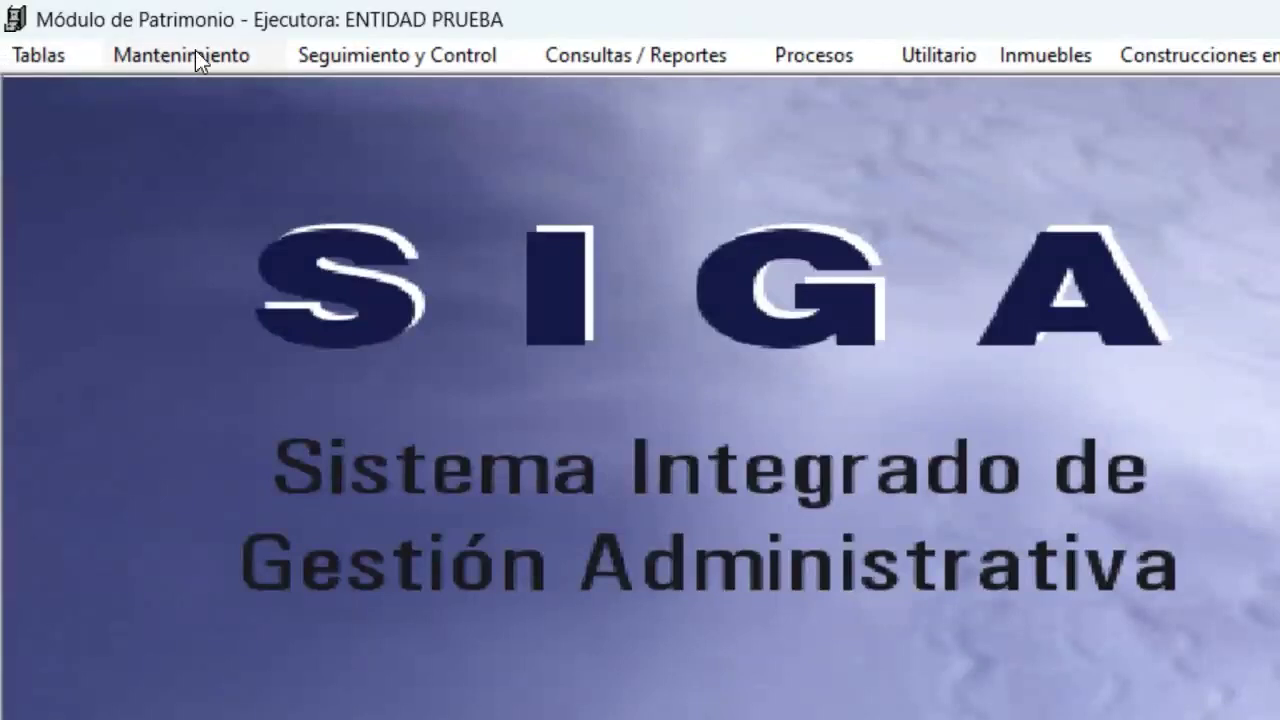
pyautogui.click(97, 28)
pyautogui.moveTo(265, 177)
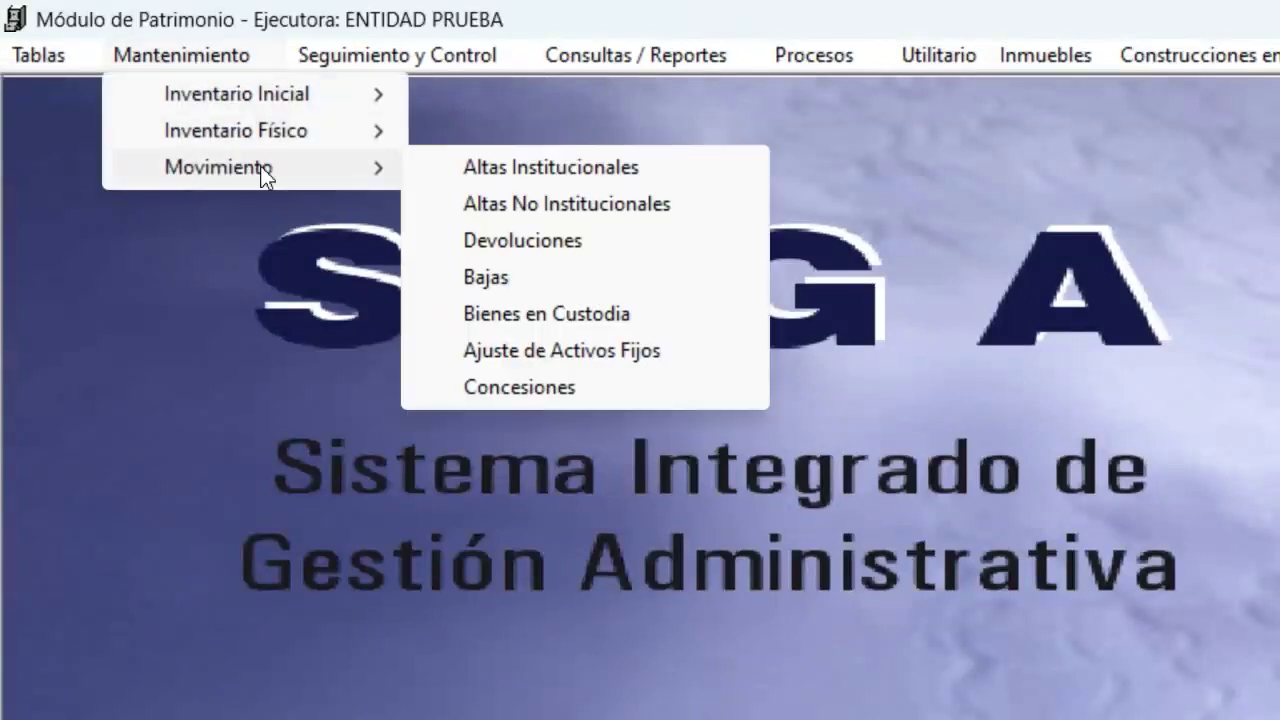
pyautogui.click(542, 284)
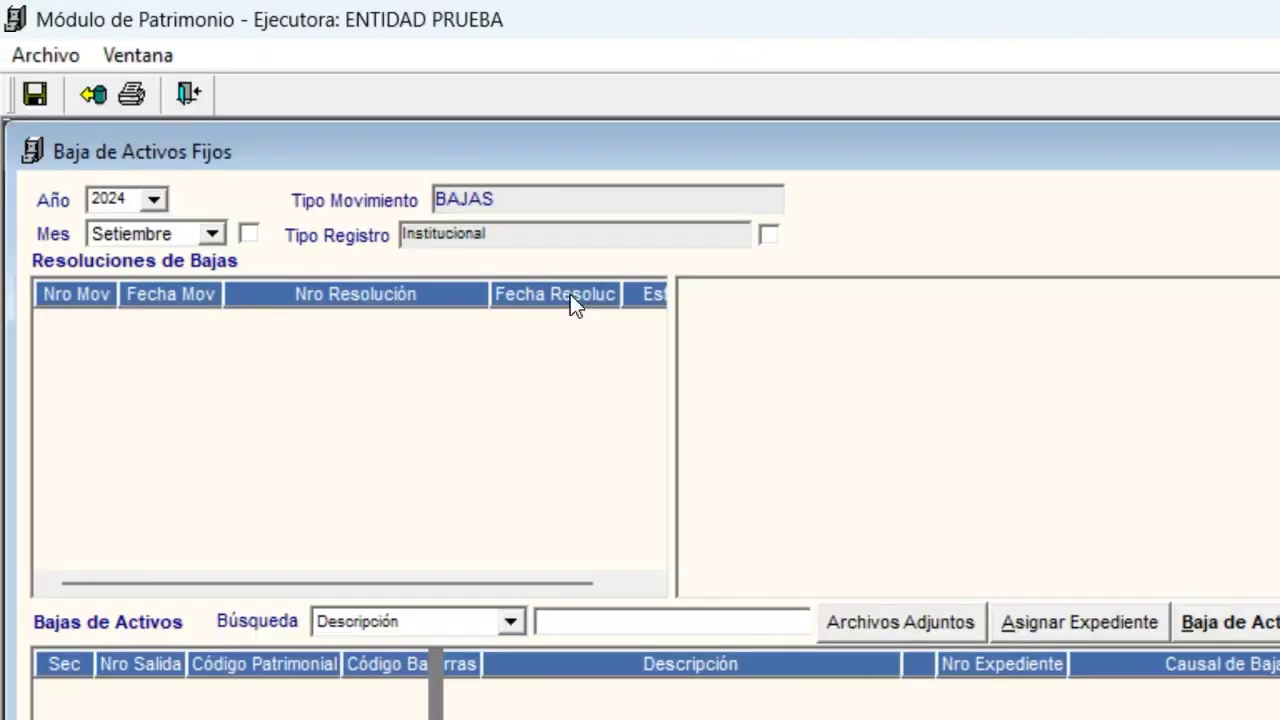
# Set Año to 2023 and tick Mes to load write-offs for all months.
pyautogui.click(153, 199)
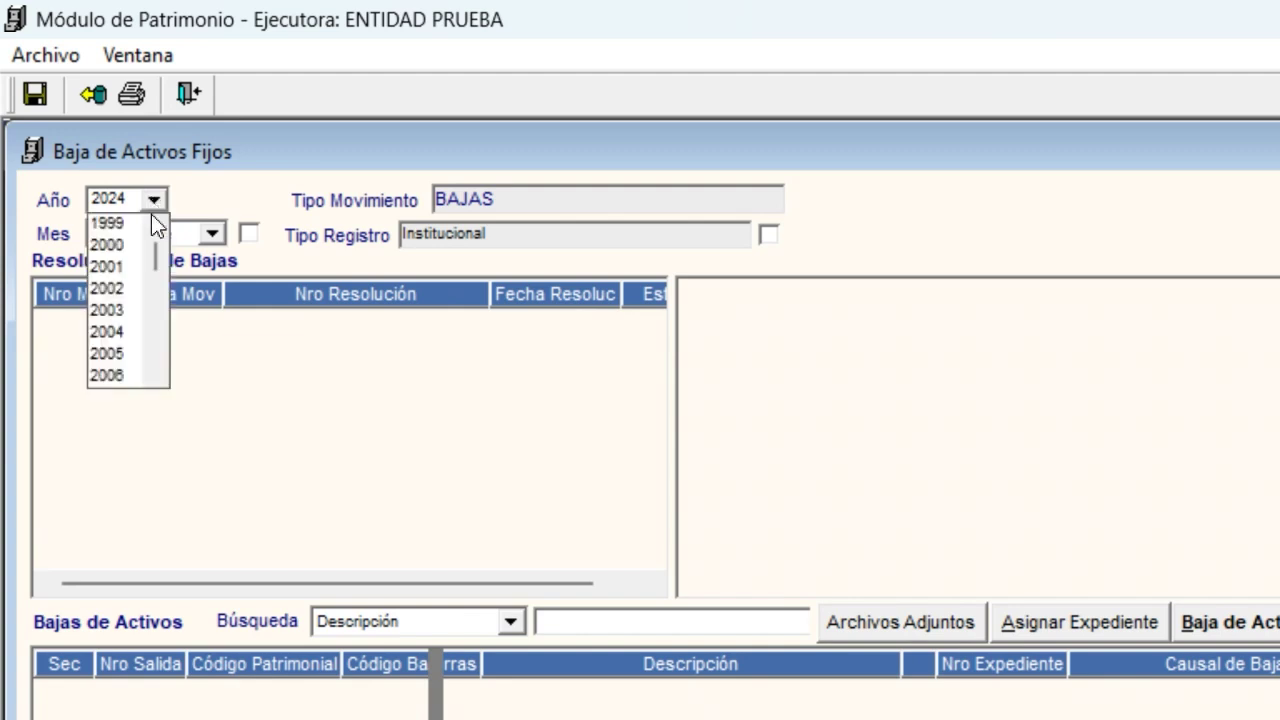
pyautogui.moveTo(163, 268); pyautogui.dragTo(157, 386)
pyautogui.click(115, 332)
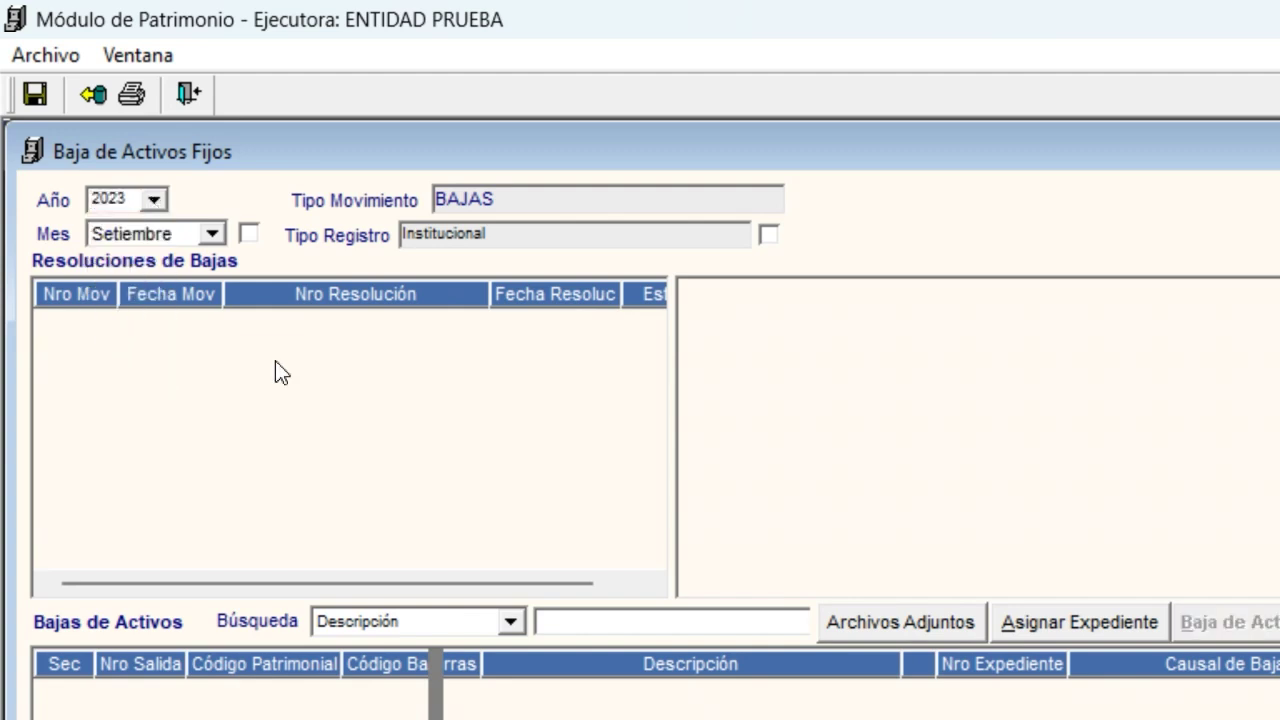
pyautogui.click(248, 233)
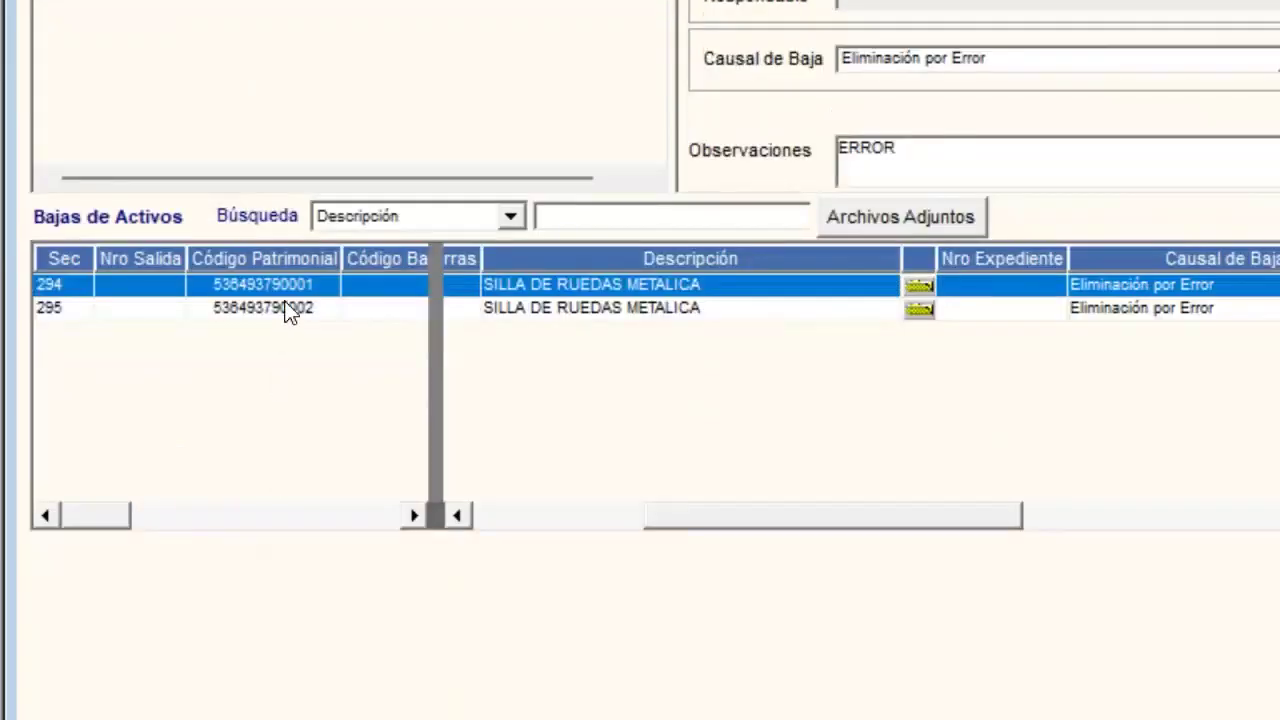
pyautogui.click(295, 365)
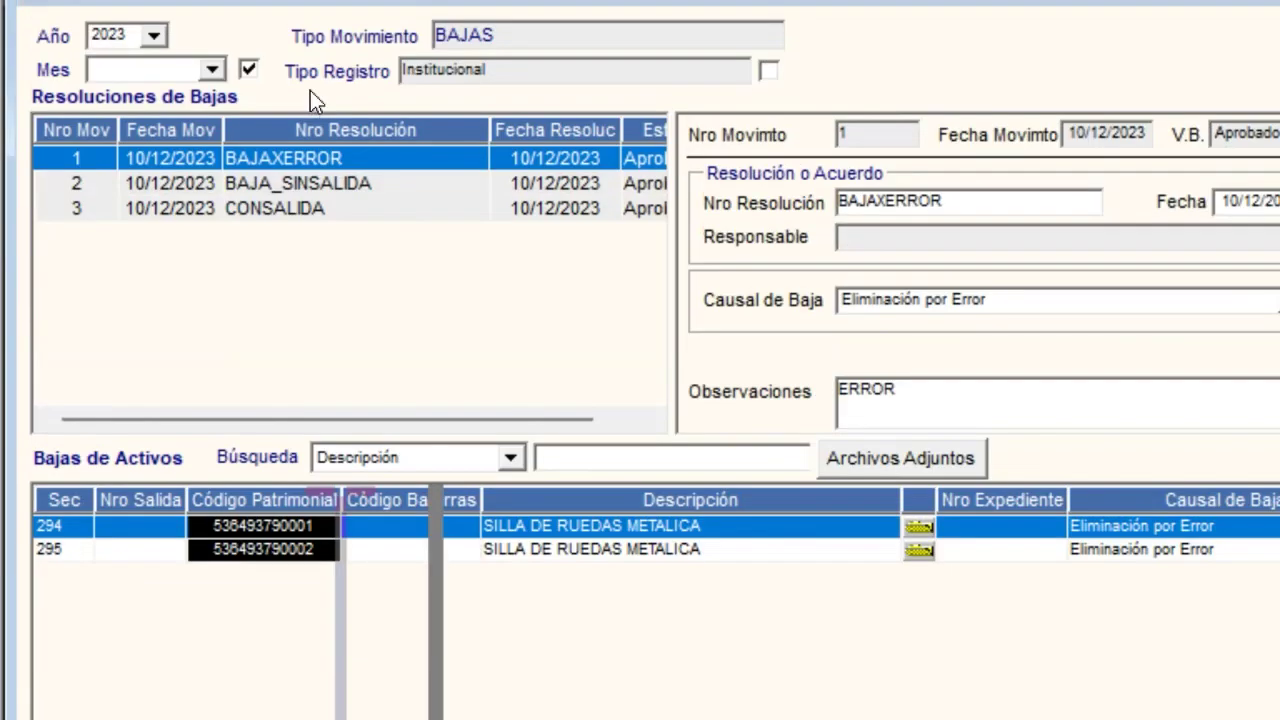
pyautogui.click(295, 184)
pyautogui.click(287, 549)
pyautogui.click(287, 572)
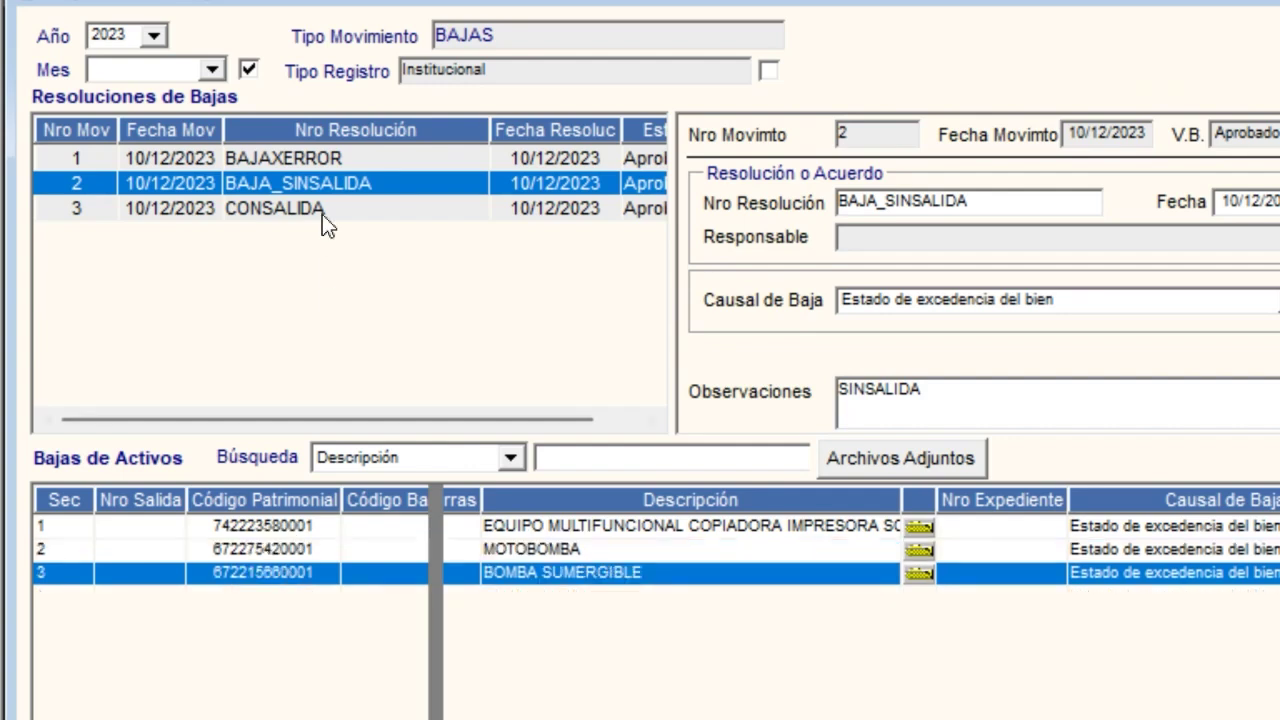
pyautogui.click(322, 210)
pyautogui.click(319, 528)
pyautogui.click(317, 553)
pyautogui.click(313, 576)
pyautogui.click(305, 597)
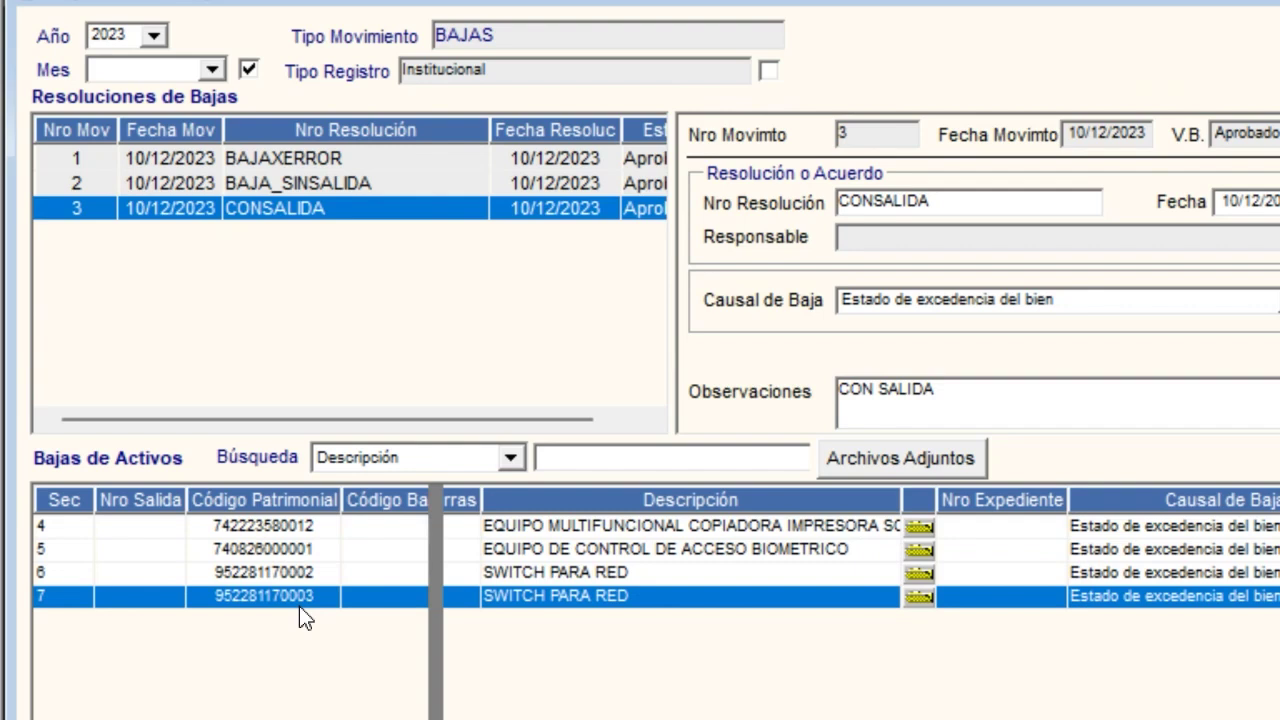
pyautogui.click(245, 158)
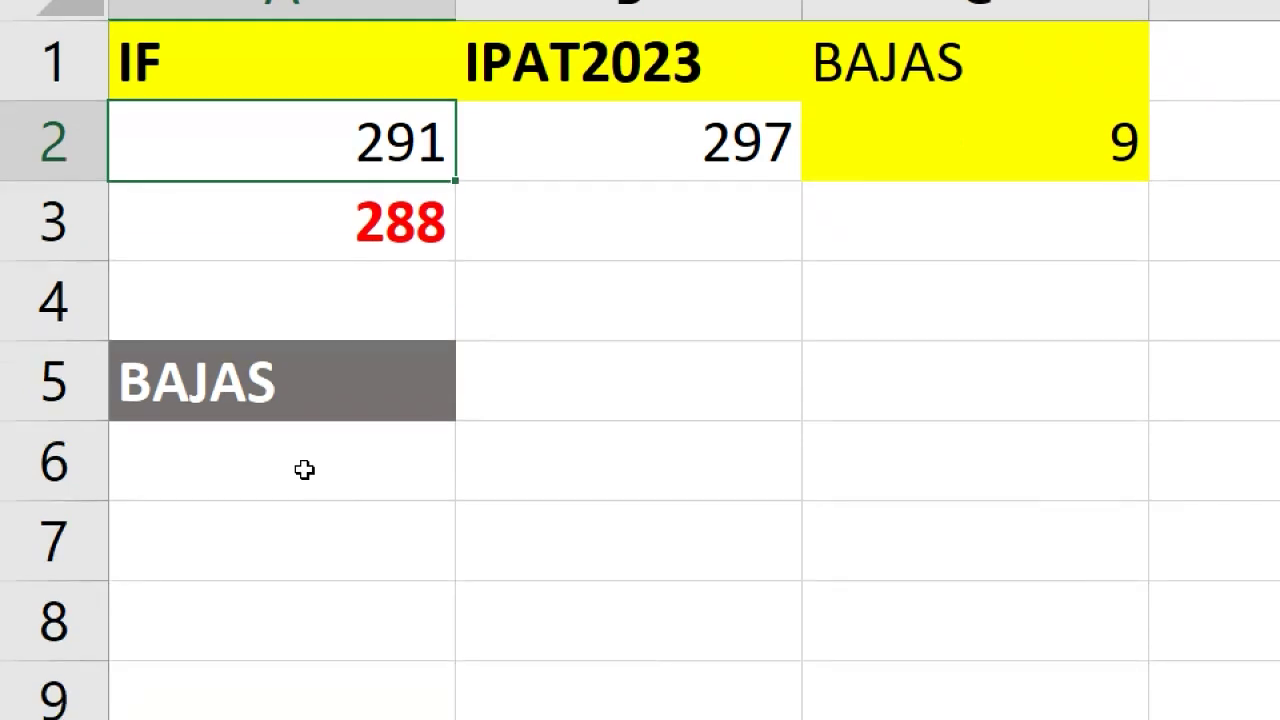
# Type X ERROR in A6 and its count 2 in B6 under the BAJAS label.
pyautogui.click(304, 470)
pyautogui.write('X ERROR')
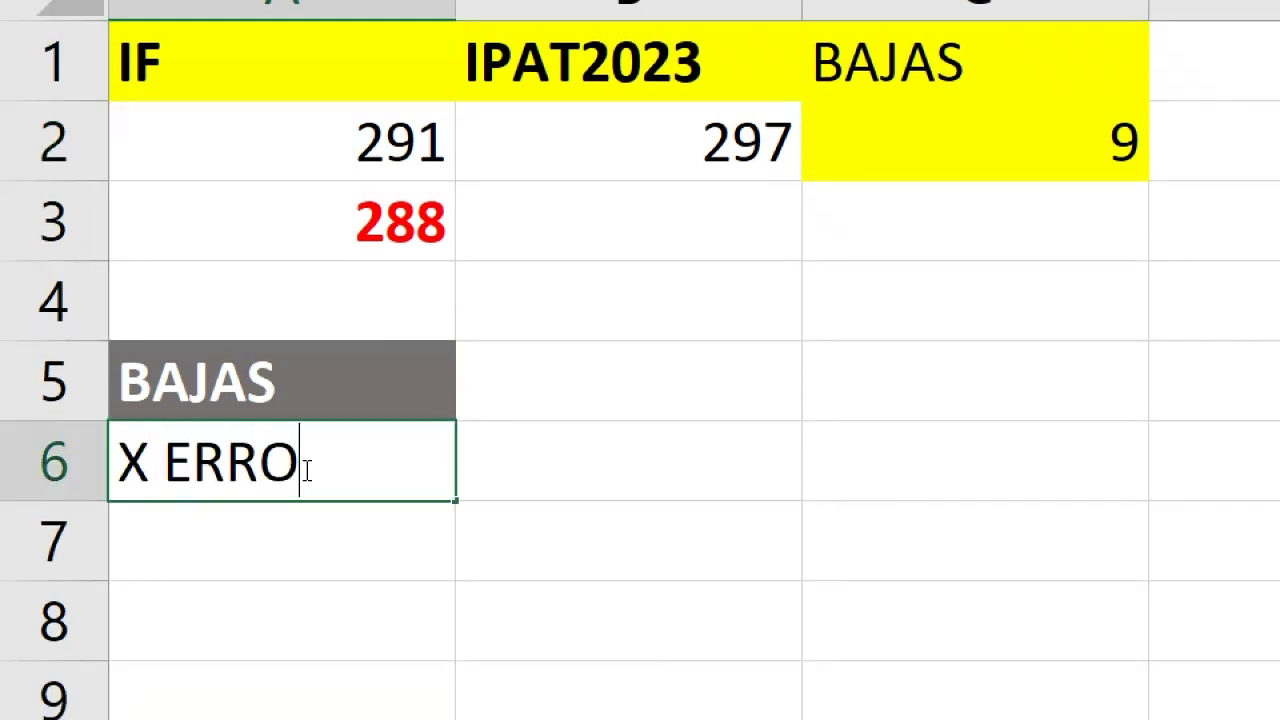
pyautogui.press('Tab')
pyautogui.write('2')
pyautogui.press('Return')
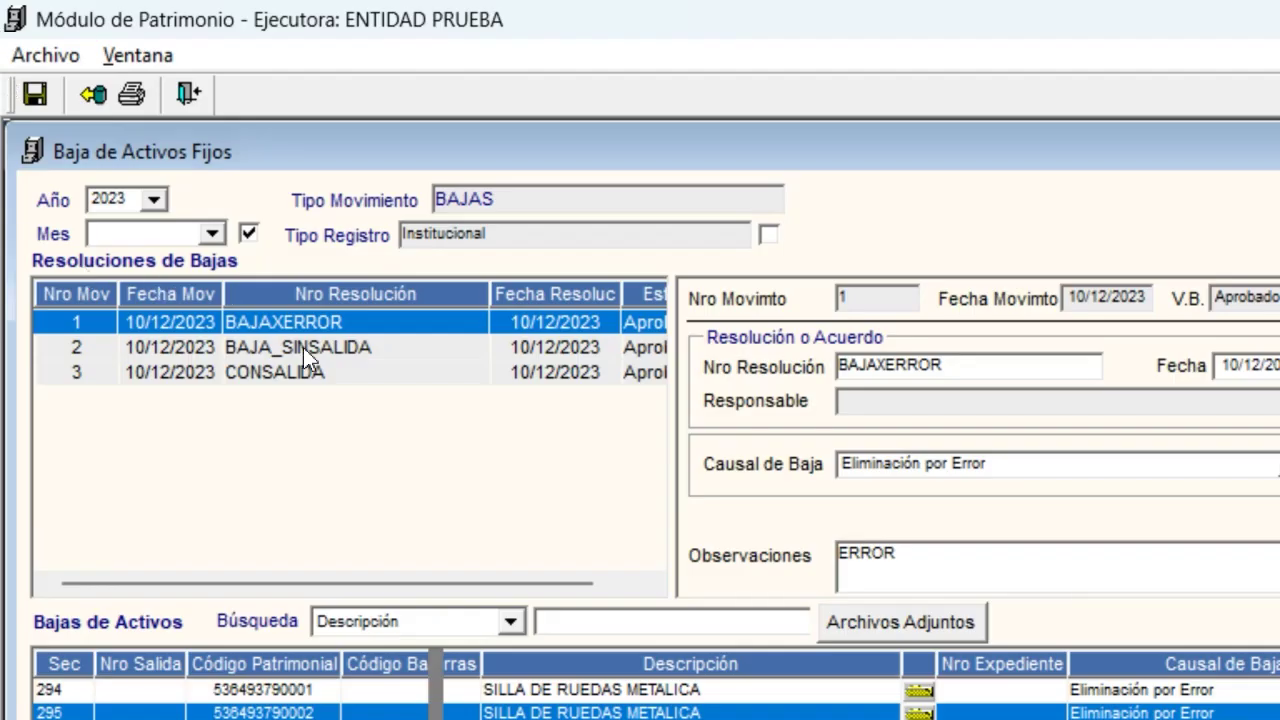
# Open the BAJA_SINSALIDA resolution and browse its assets to the MOTOBOMBA.
pyautogui.click(303, 347)
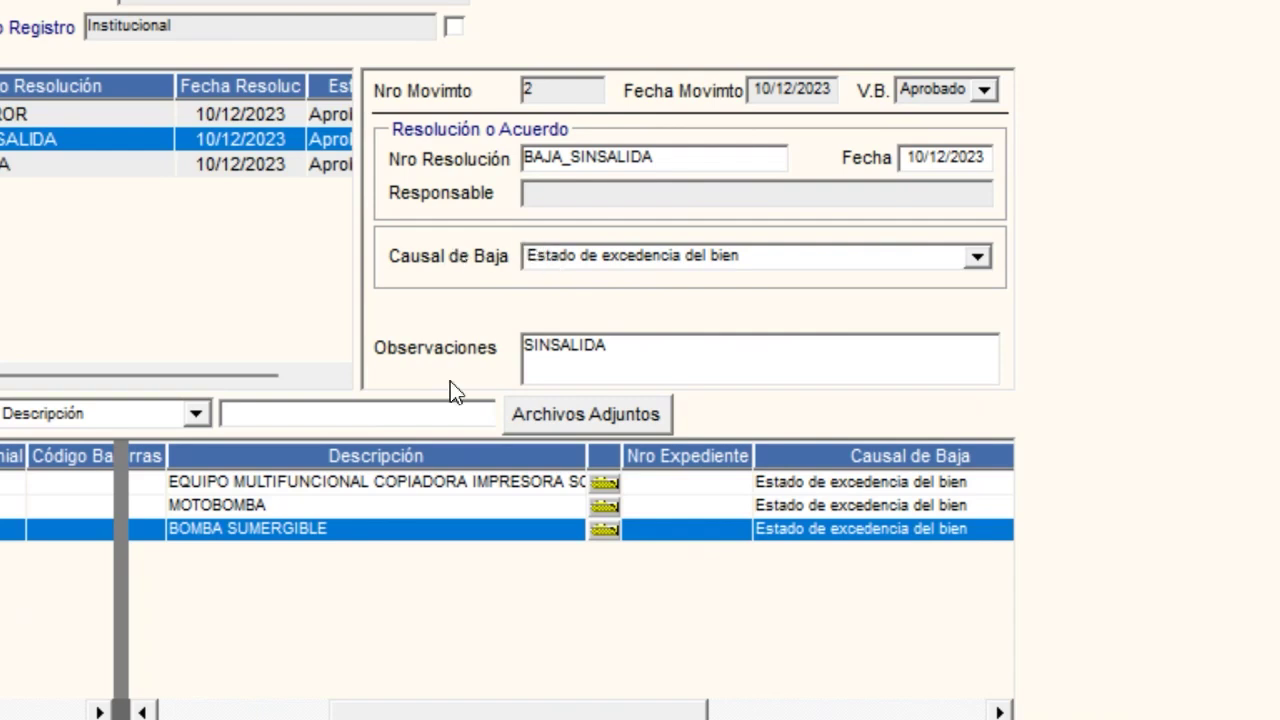
pyautogui.click(283, 487)
pyautogui.click(280, 500)
pyautogui.click(276, 528)
pyautogui.click(278, 486)
pyautogui.click(258, 500)
# Step through the BOMBA SUMERGIBLE and multifunction copier rows among BAJA_SINSALIDA's three assets.
pyautogui.click(258, 528)
pyautogui.click(266, 486)
pyautogui.click(267, 505)
pyautogui.click(267, 528)
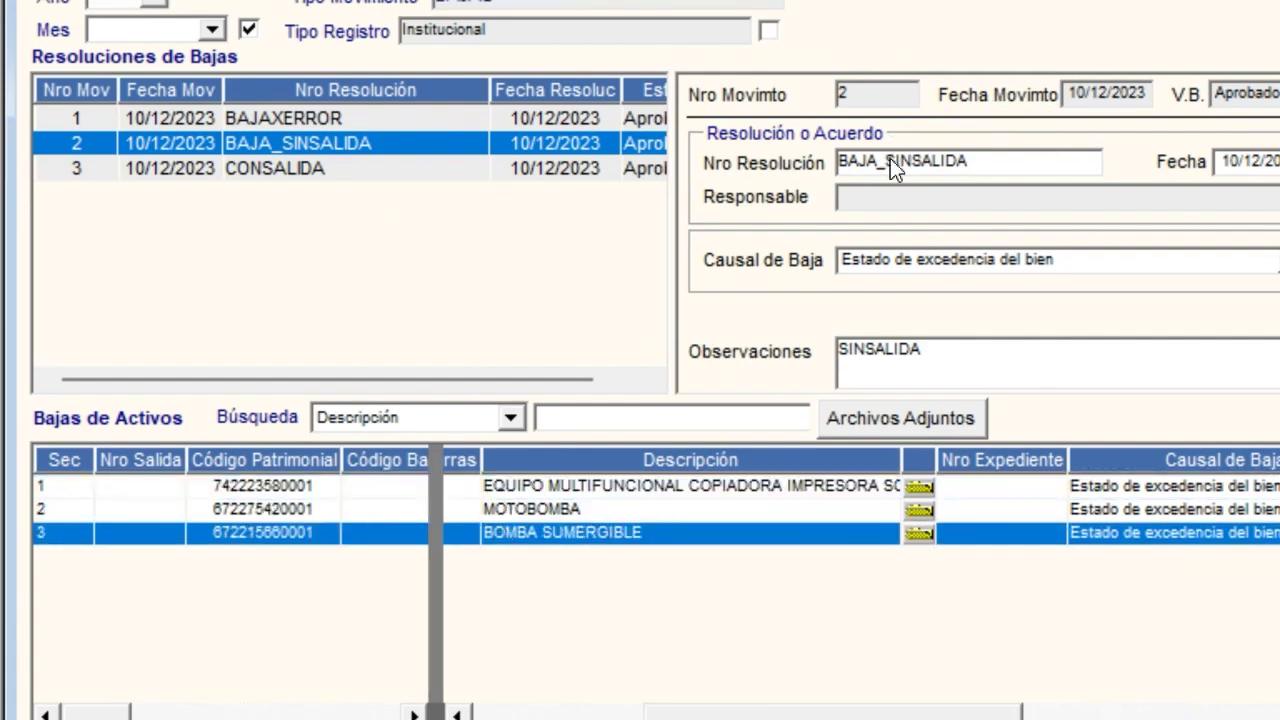
pyautogui.click(231, 488)
pyautogui.press('Down')
pyautogui.press('Down')
pyautogui.press('Up')
pyautogui.press('Up')
pyautogui.press('Down')
pyautogui.press('Down')
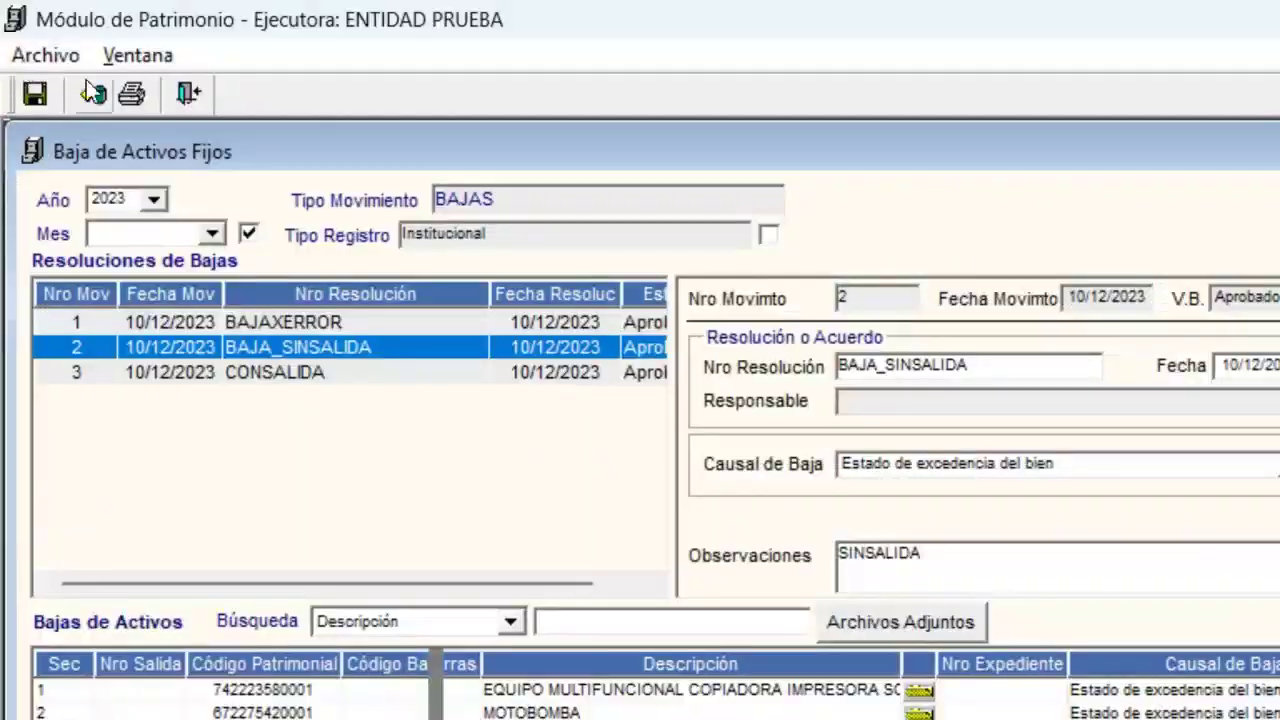
# Select the BOMBA SUMERGIBLE asset, then open and dismiss the write-off report options.
pyautogui.click(514, 624)
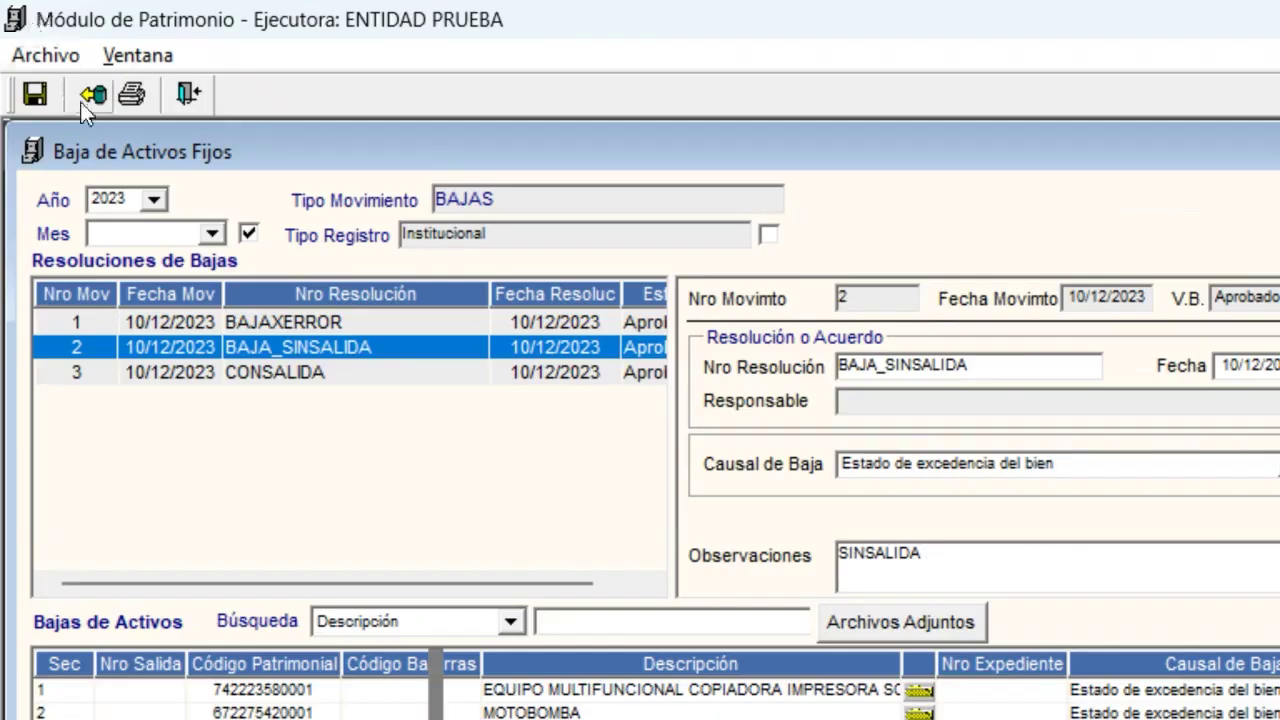
pyautogui.click(131, 96)
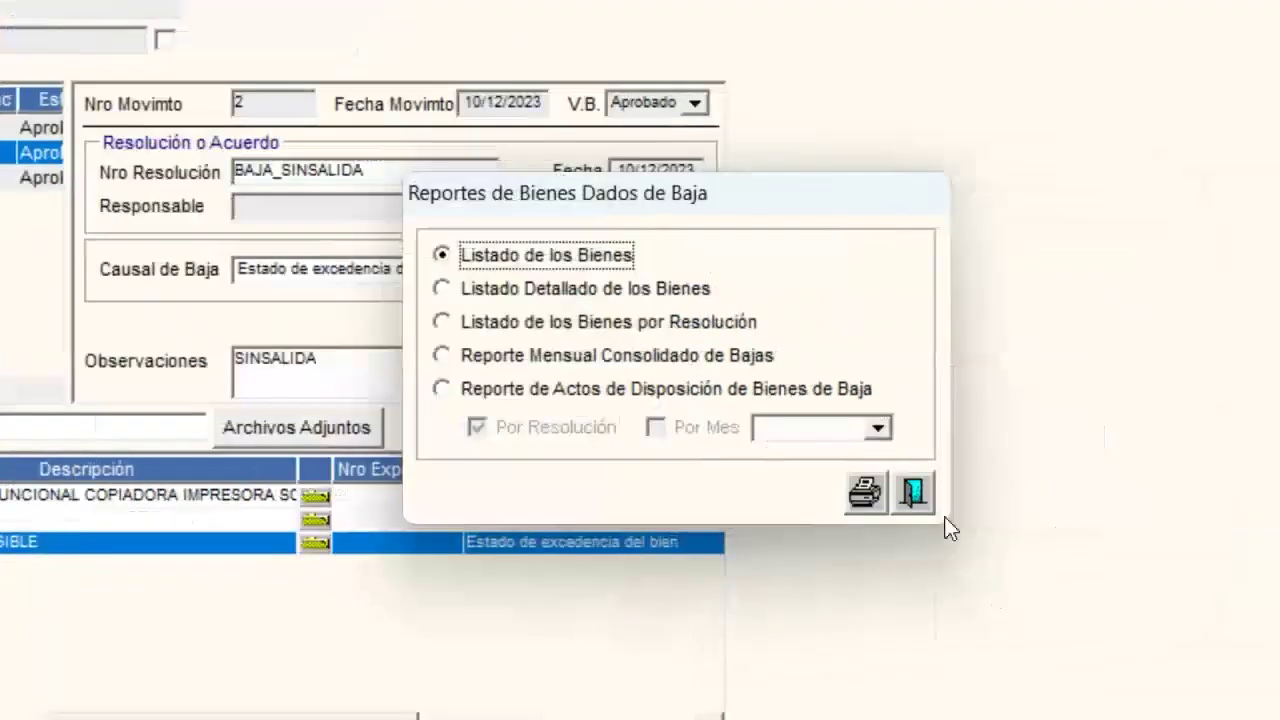
pyautogui.click(902, 489)
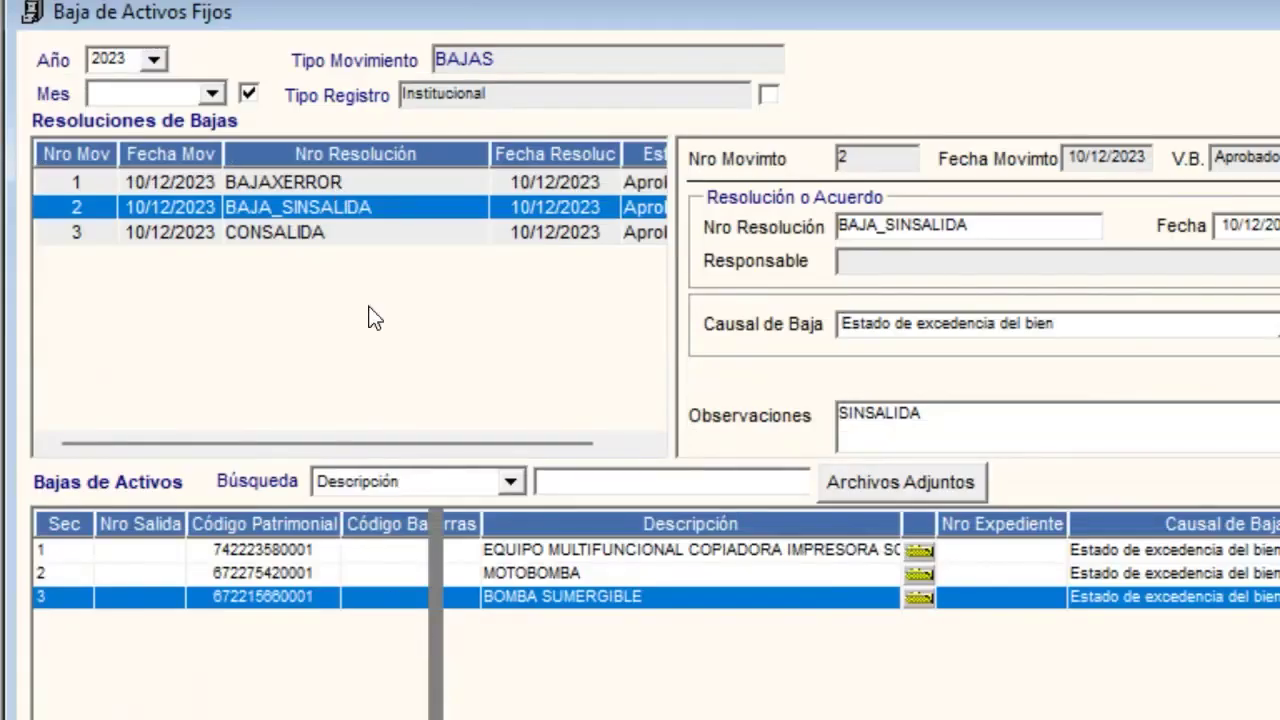
# Review CONSALIDA's written-off assets, including both SWITCH PARA RED units, and close the form.
pyautogui.click(322, 230)
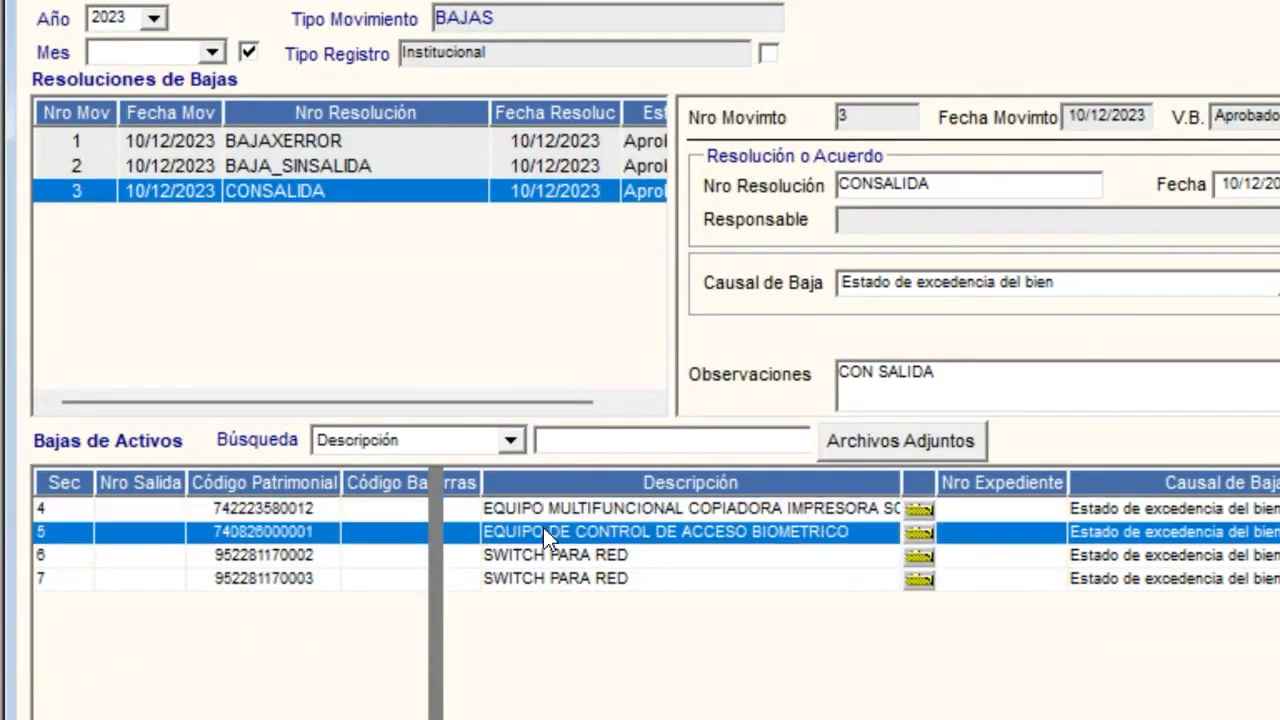
pyautogui.click(543, 571)
pyautogui.click(567, 510)
pyautogui.click(570, 532)
pyautogui.click(571, 555)
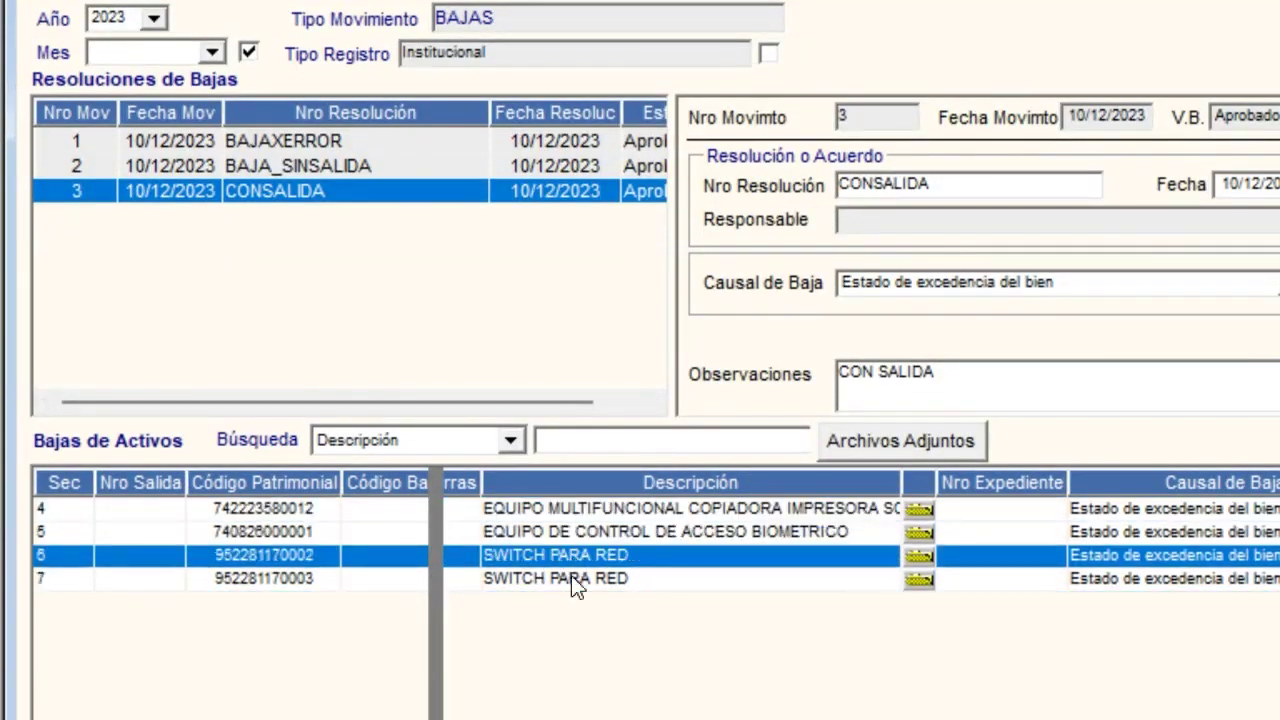
pyautogui.click(572, 579)
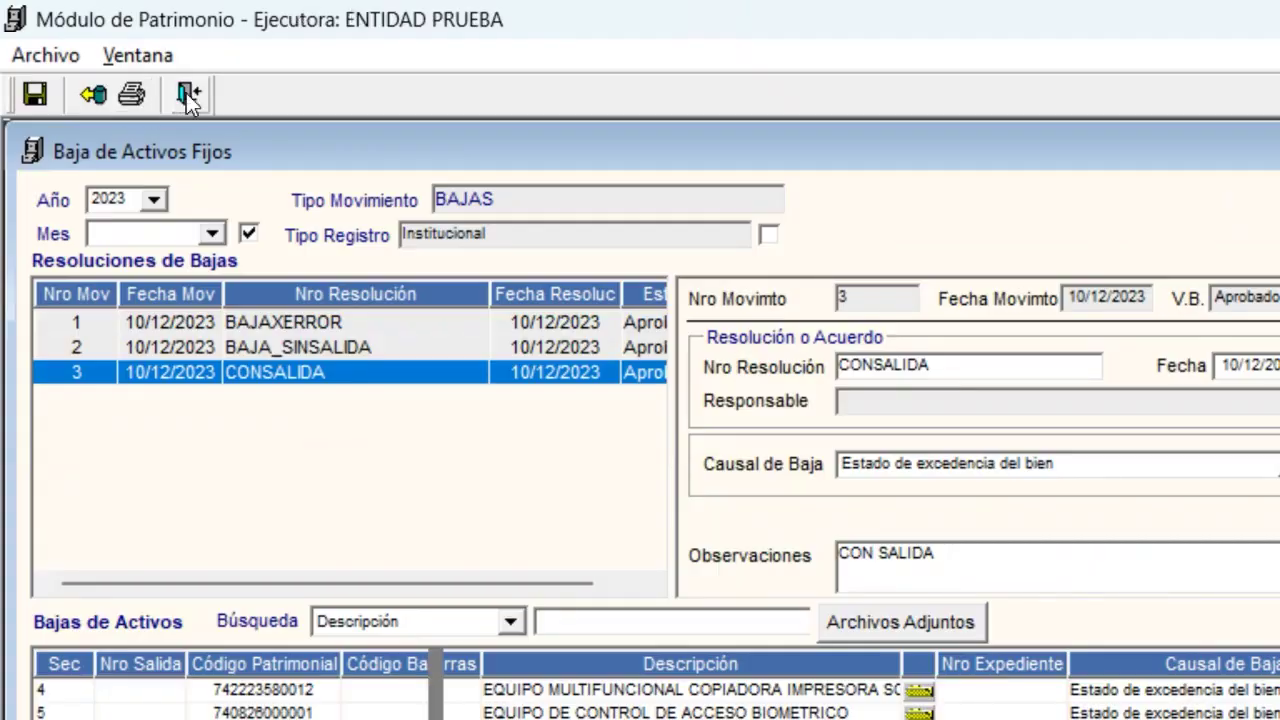
pyautogui.click(186, 93)
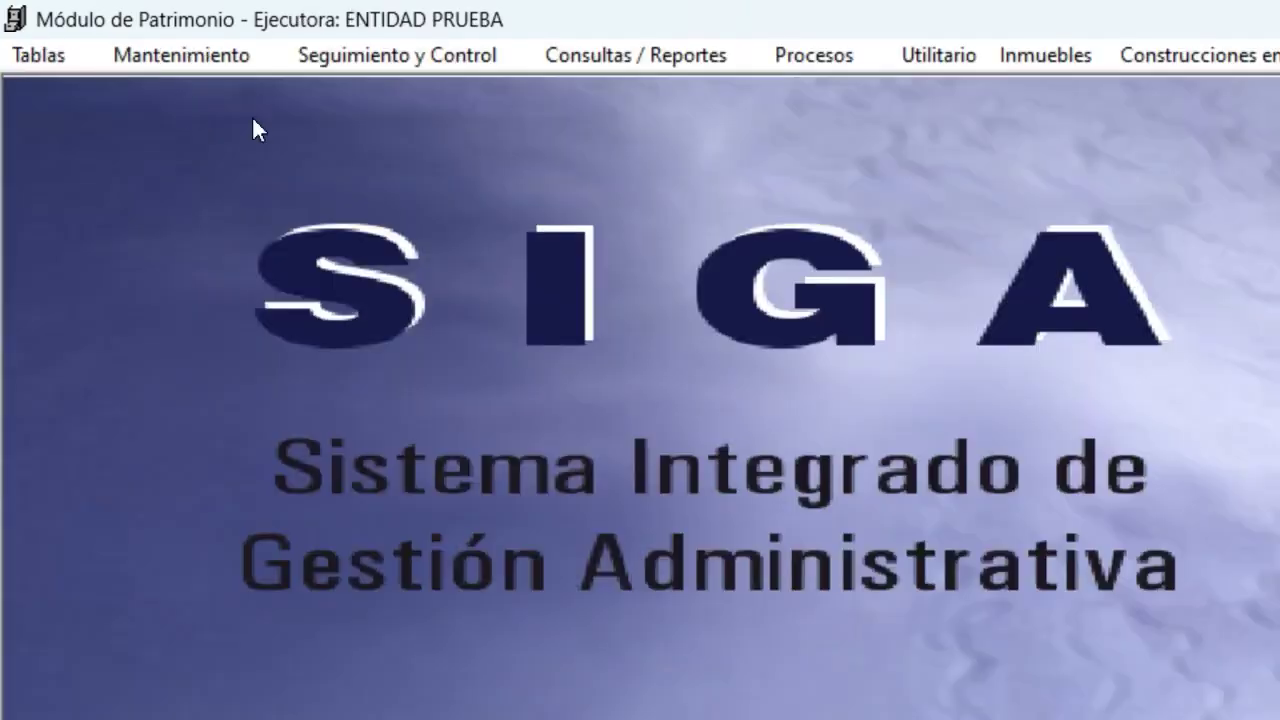
# List asset exits for 2023, all months, filtered to ACTO DE DISPOSICIÓN.
pyautogui.click(345, 56)
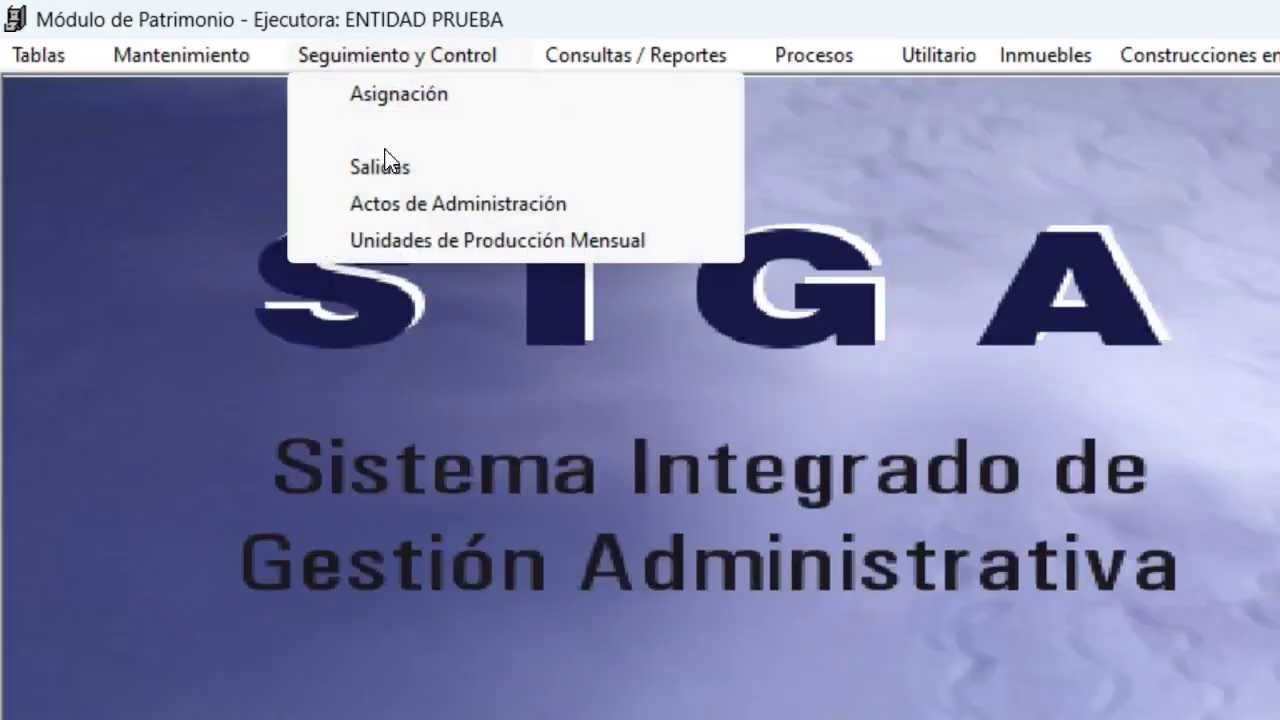
pyautogui.click(388, 167)
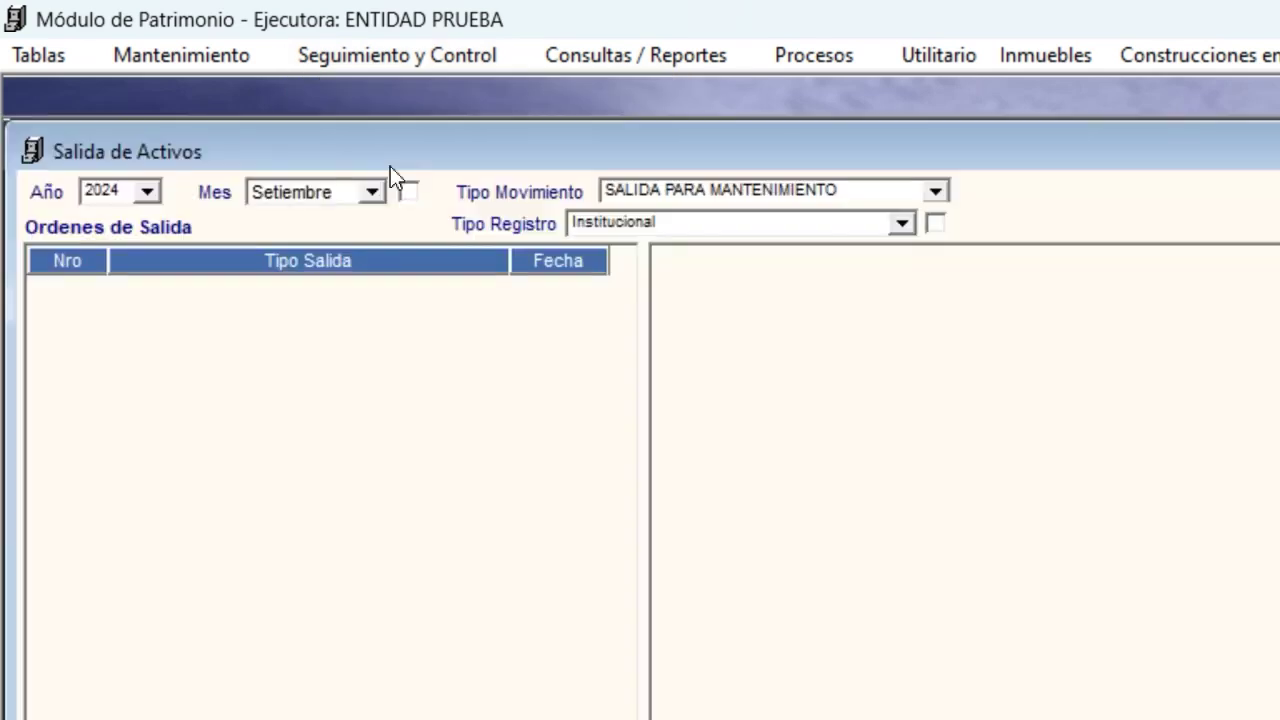
pyautogui.click(146, 191)
pyautogui.moveTo(152, 243); pyautogui.dragTo(133, 340)
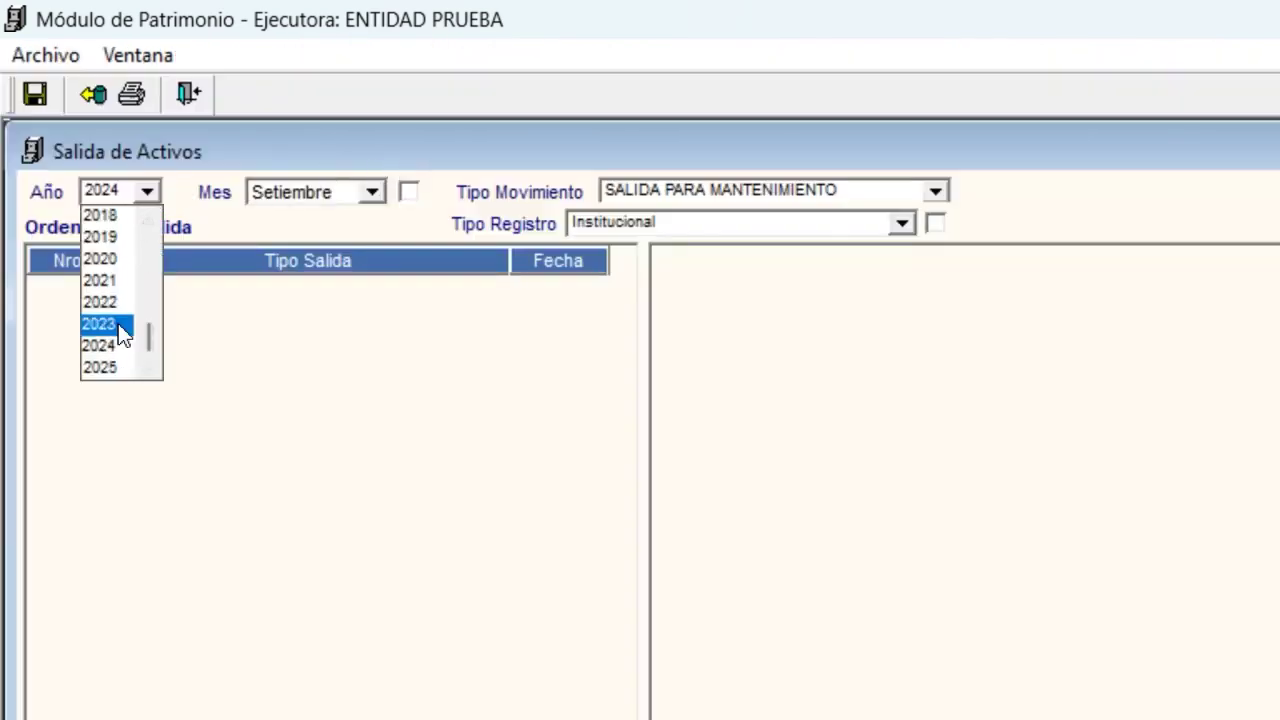
pyautogui.click(118, 326)
pyautogui.click(408, 191)
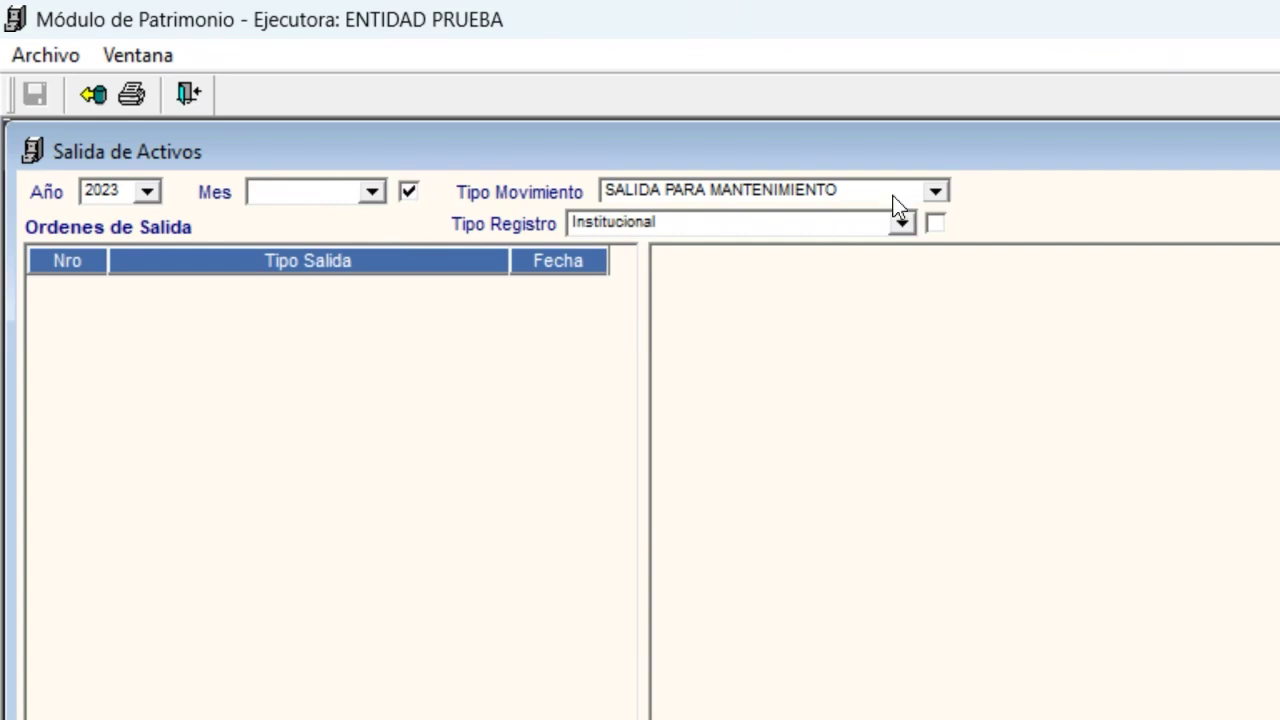
pyautogui.click(827, 193)
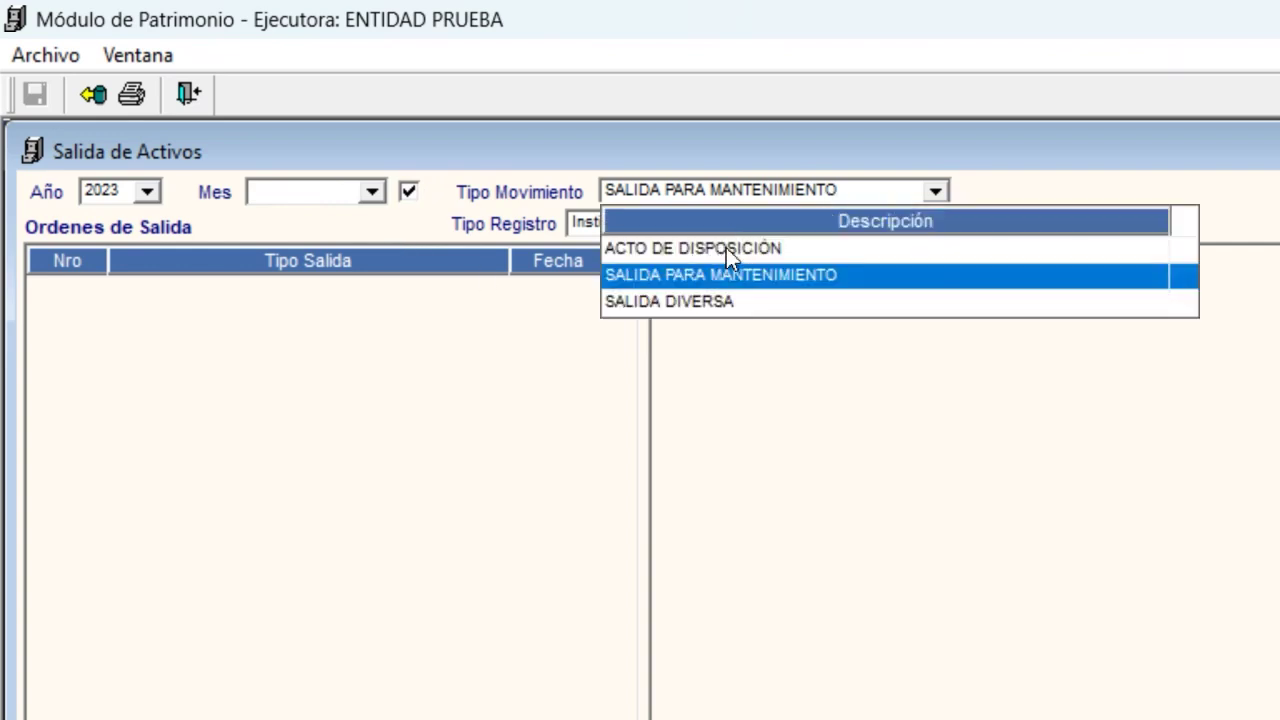
pyautogui.click(727, 249)
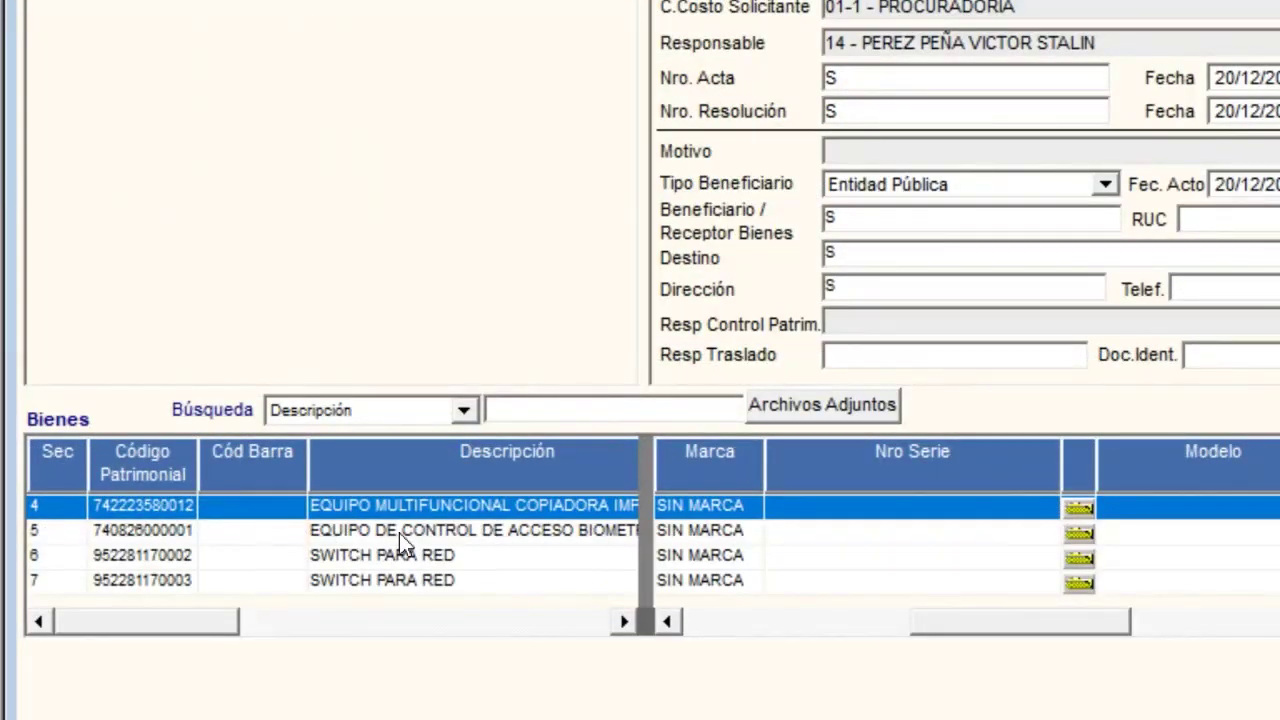
# Browse the order's assets: access-control equipment, multifunction copier and two SWITCH PARA RED units.
pyautogui.click(403, 531)
pyautogui.press('Down')
pyautogui.press('Down')
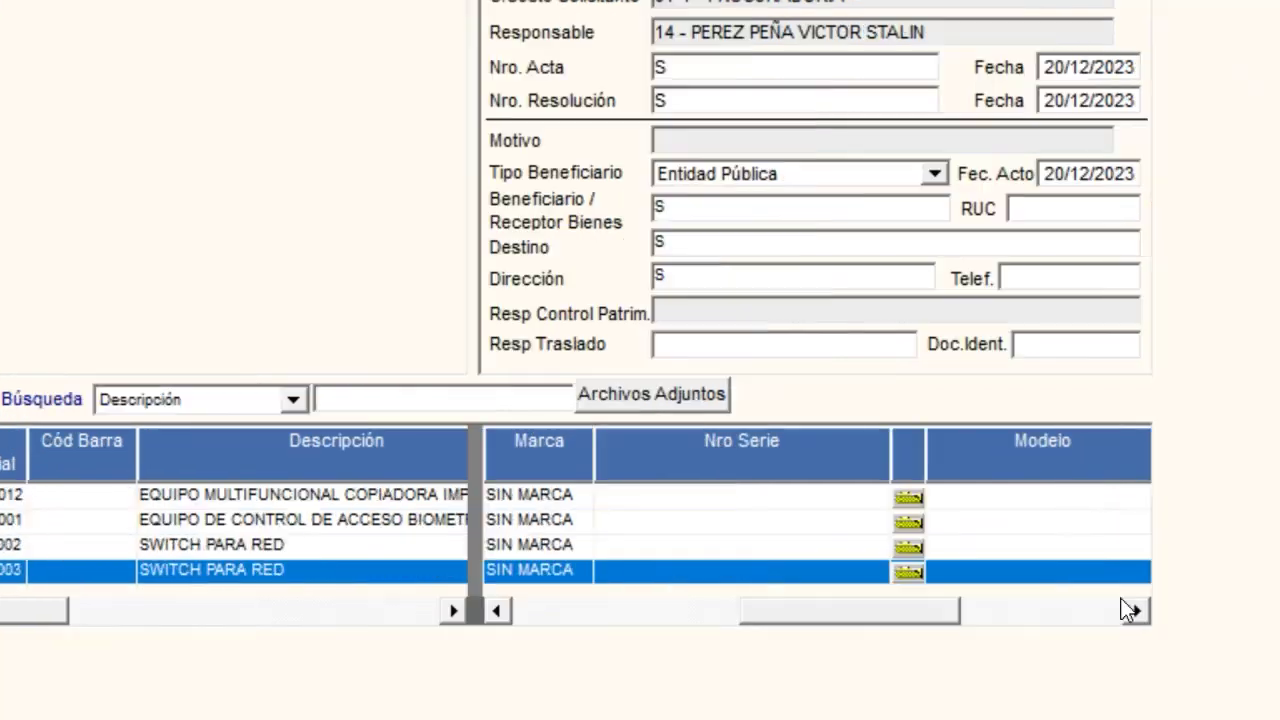
pyautogui.moveTo(875, 614); pyautogui.dragTo(727, 625)
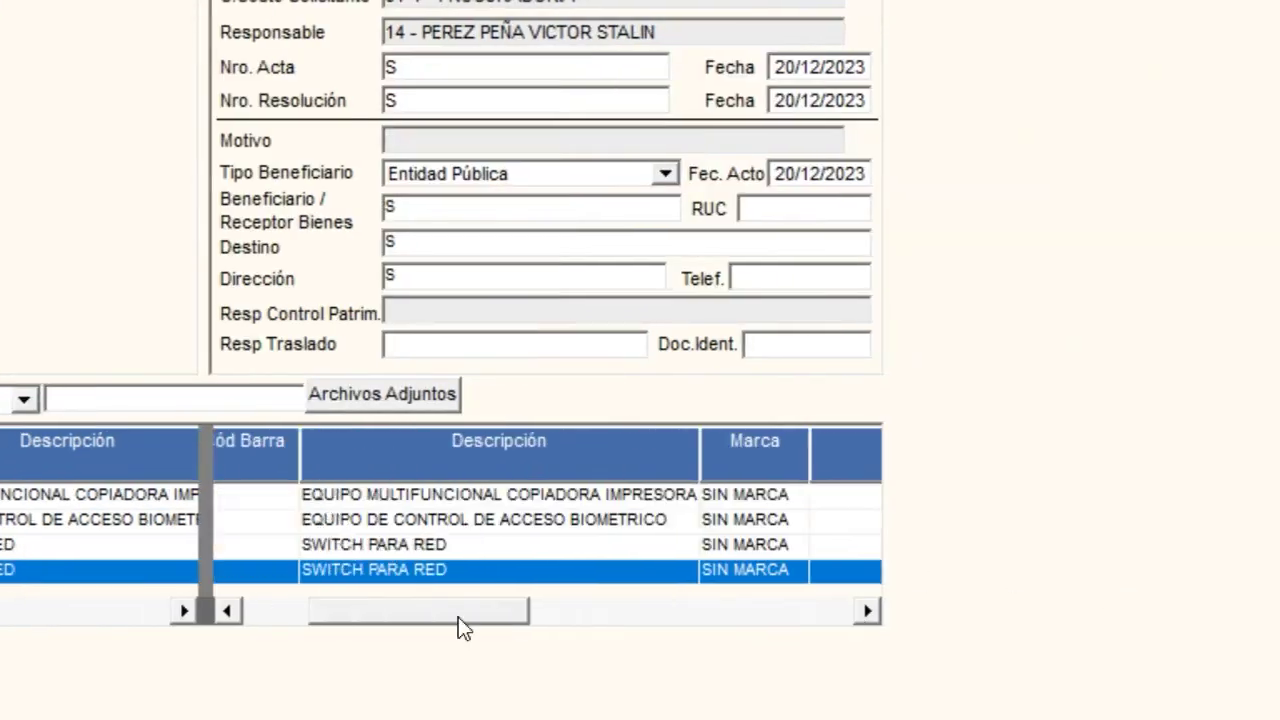
pyautogui.moveTo(458, 617); pyautogui.dragTo(557, 617)
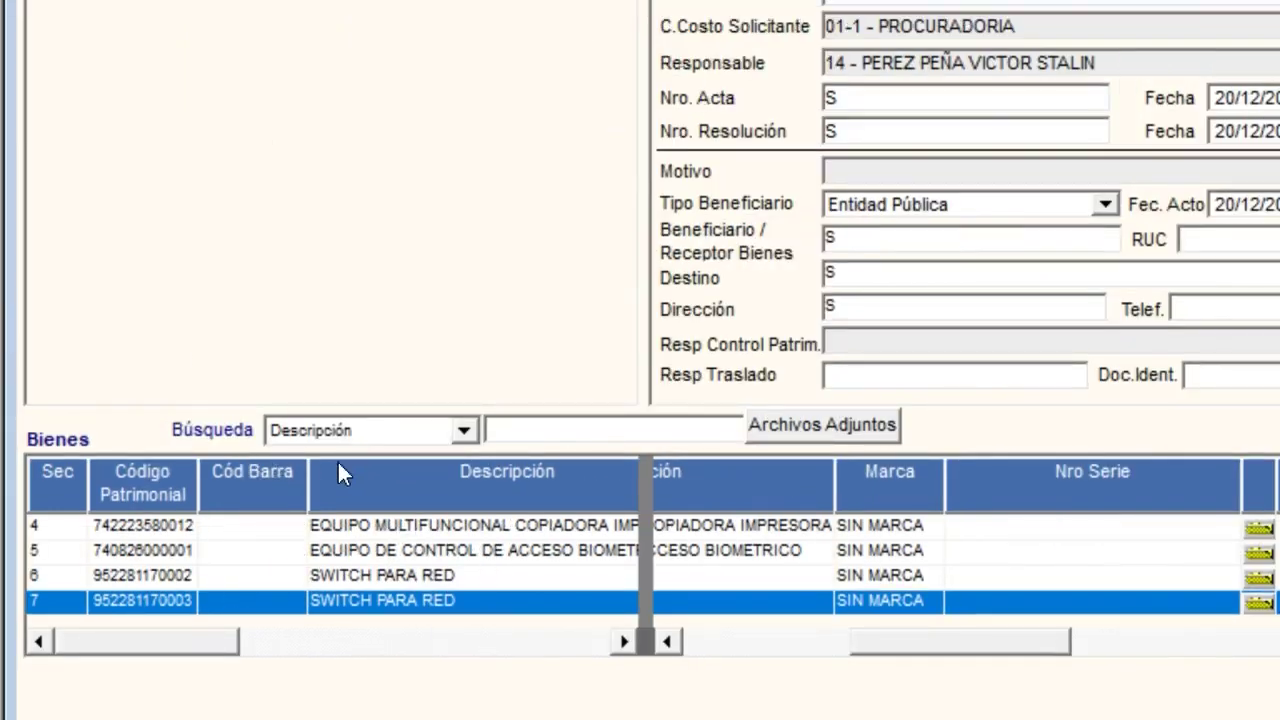
pyautogui.click(395, 522)
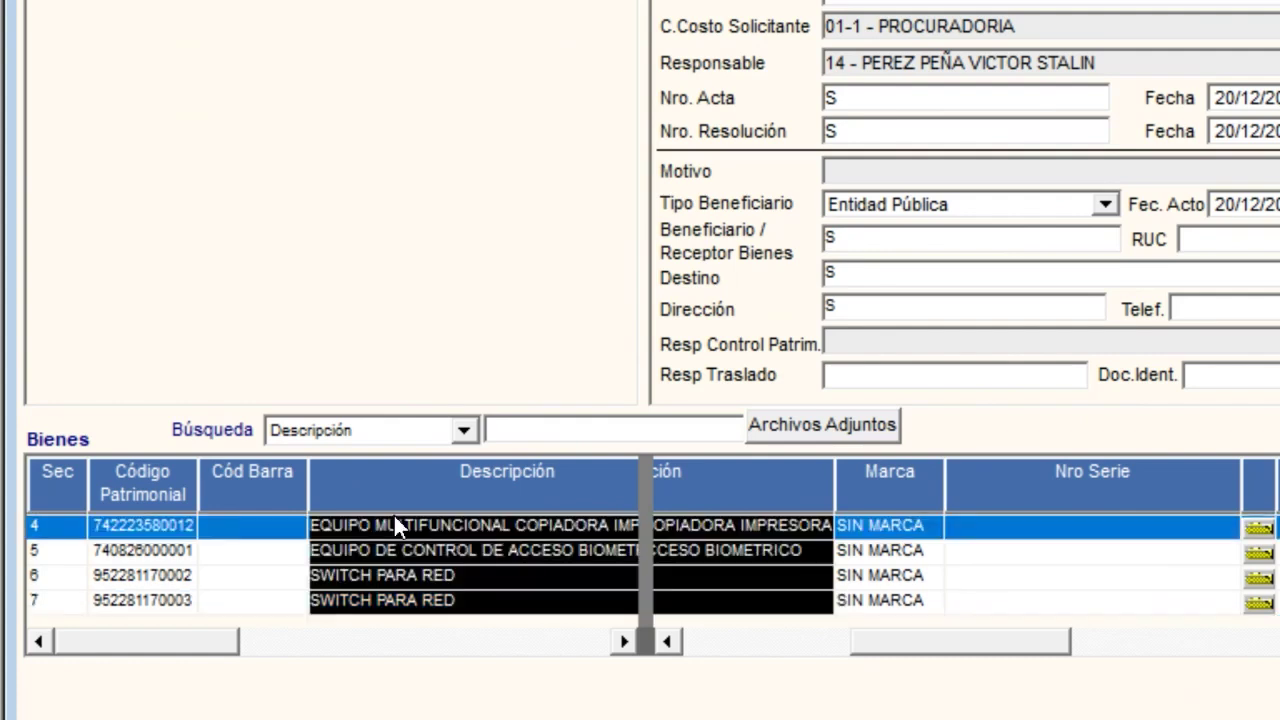
pyautogui.click(420, 575)
pyautogui.click(414, 600)
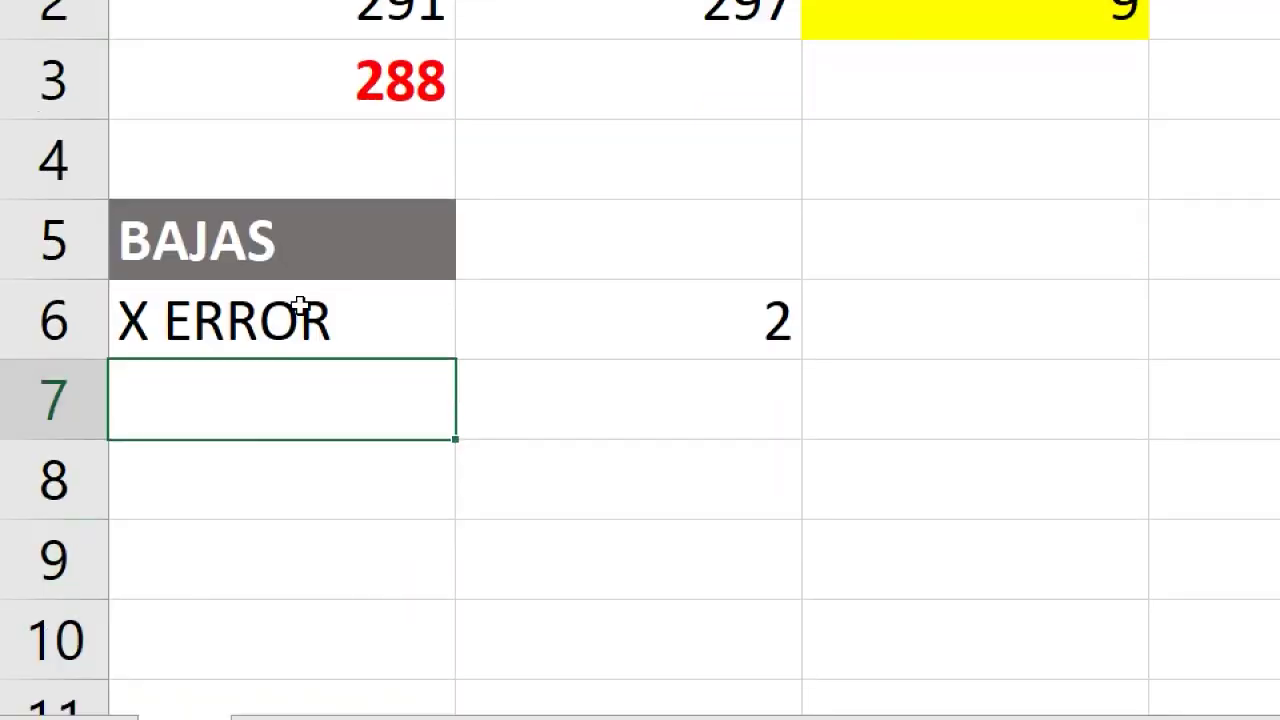
# Enter the label BAJA SIN SALIDA in cell A7, correcting the typo.
pyautogui.click(289, 463)
pyautogui.click(260, 408)
pyautogui.write('BAJA')
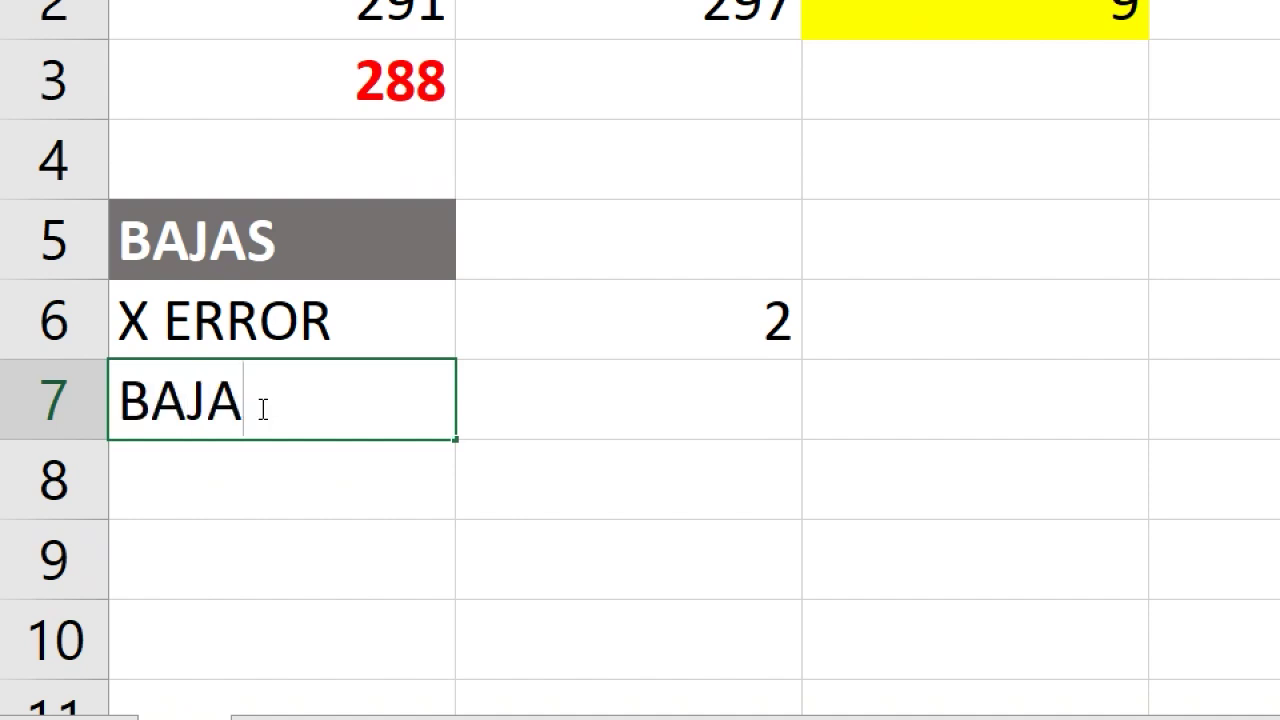
pyautogui.write(' SIN SALLIDA')
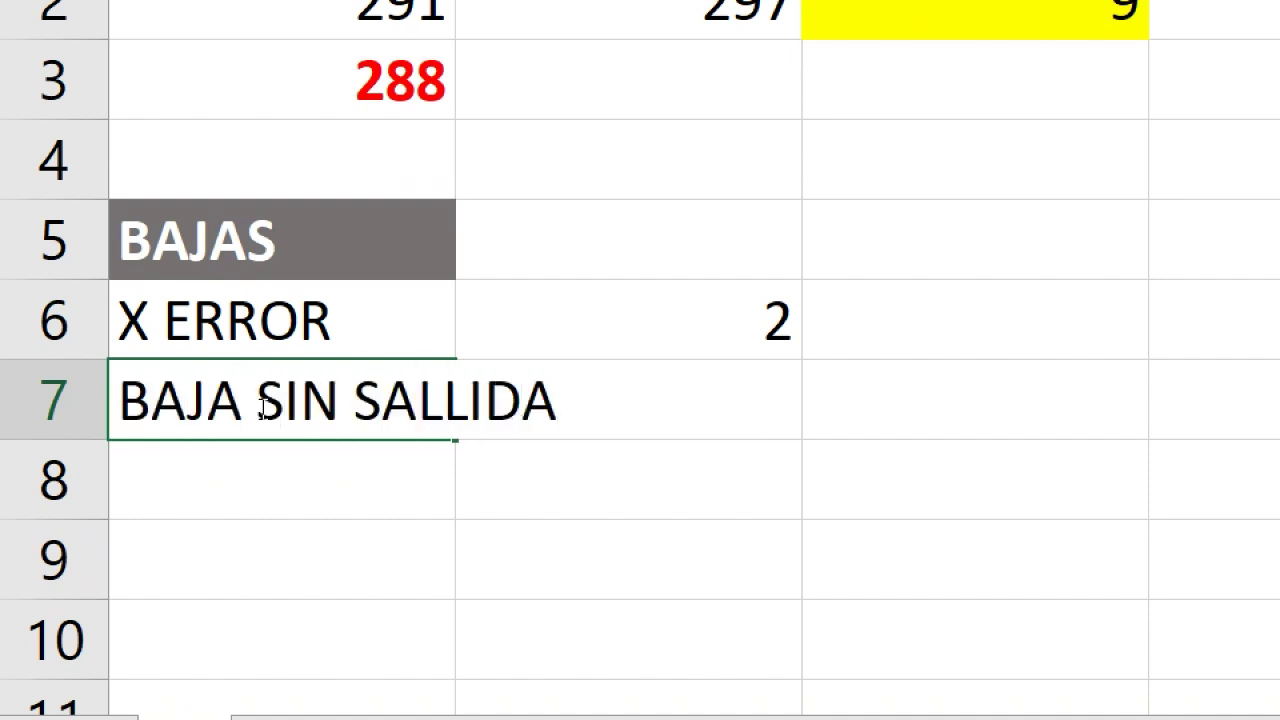
pyautogui.press('BackSpace')
pyautogui.press('BackSpace')
pyautogui.press('BackSpace')
pyautogui.press('BackSpace')
pyautogui.write('IDA')
pyautogui.press('Tab')
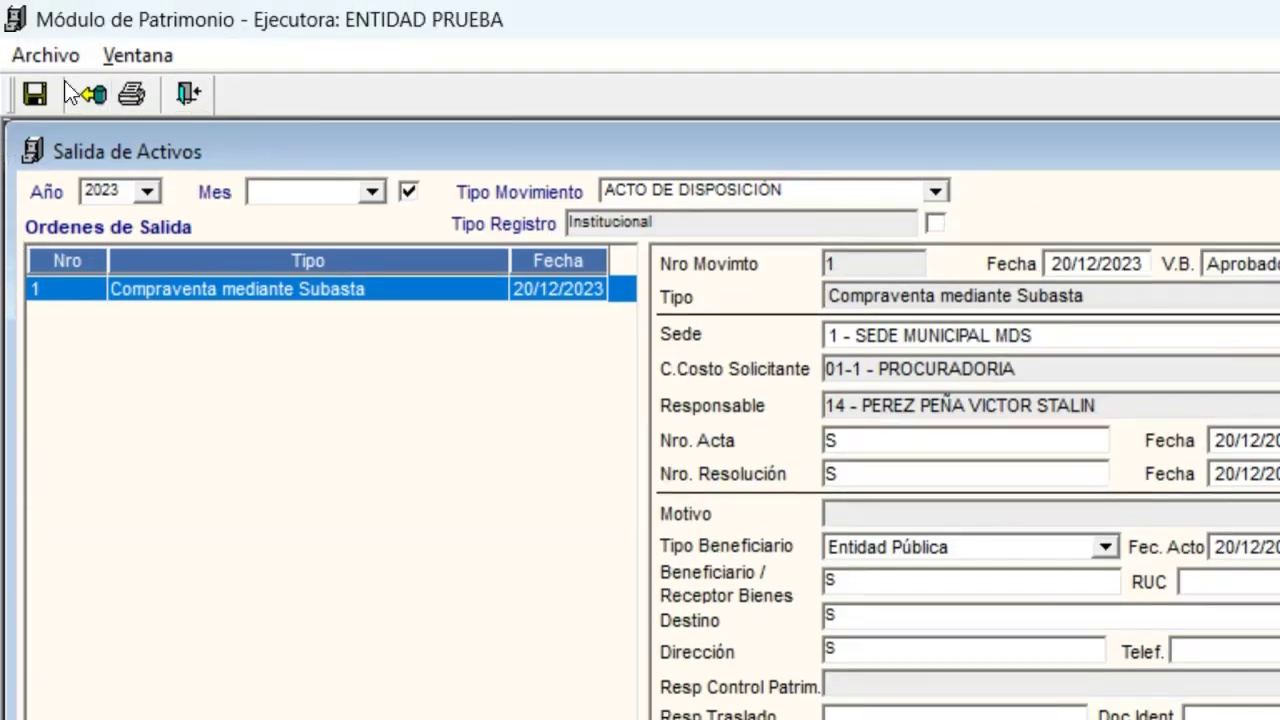
pyautogui.click(40, 55)
# Reopen Bajas for 2023 with all months and select BAJA_SINSALIDA to see its BOMBA SUMERGIBLE.
pyautogui.click(160, 270)
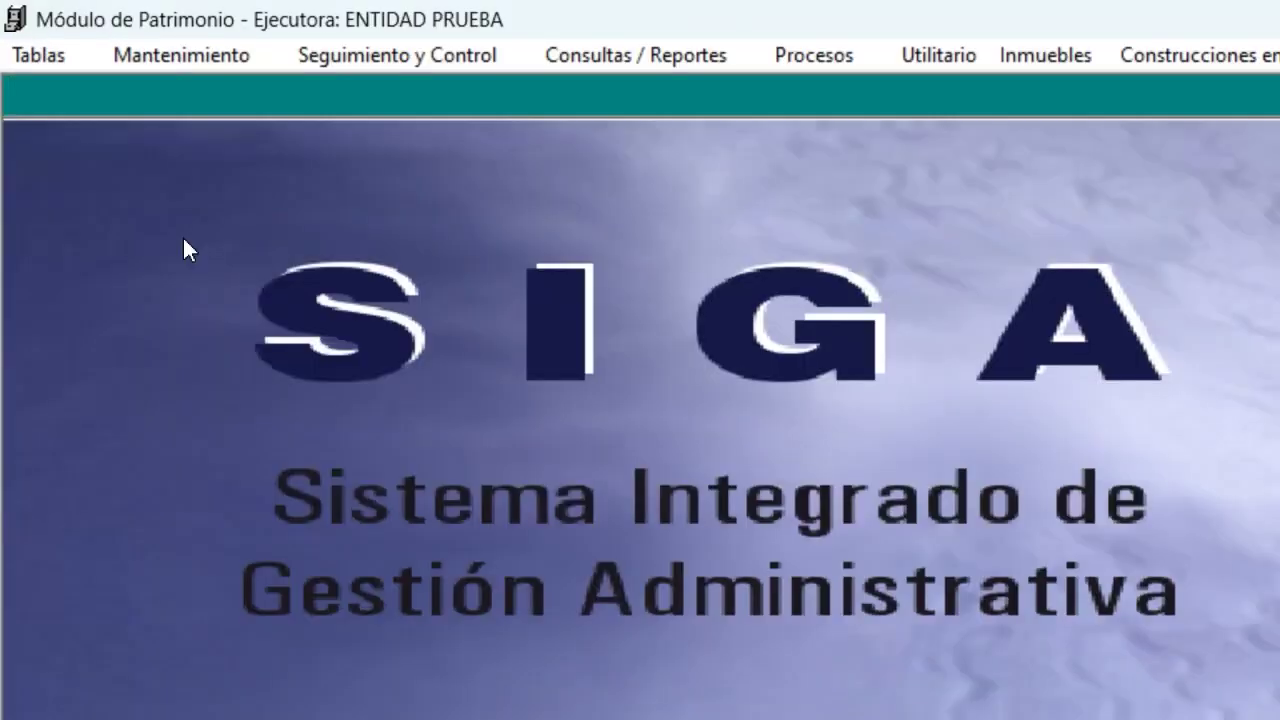
pyautogui.click(174, 53)
pyautogui.moveTo(271, 172)
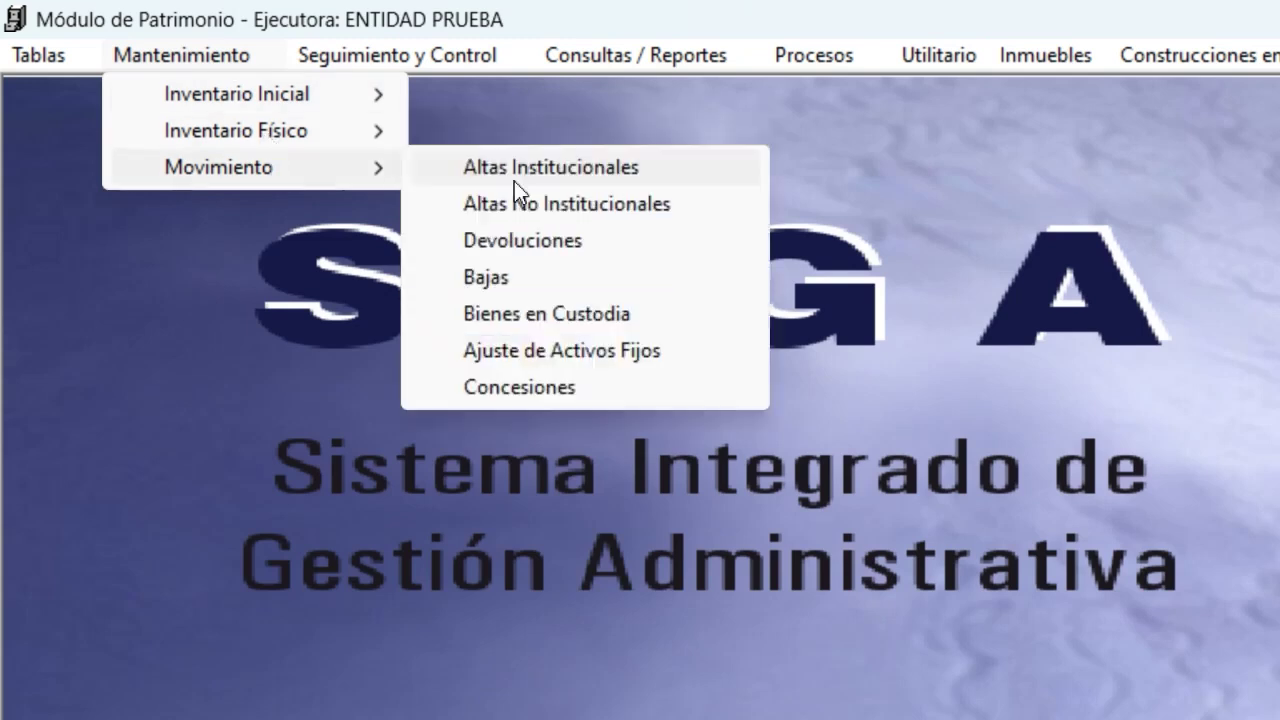
pyautogui.click(500, 278)
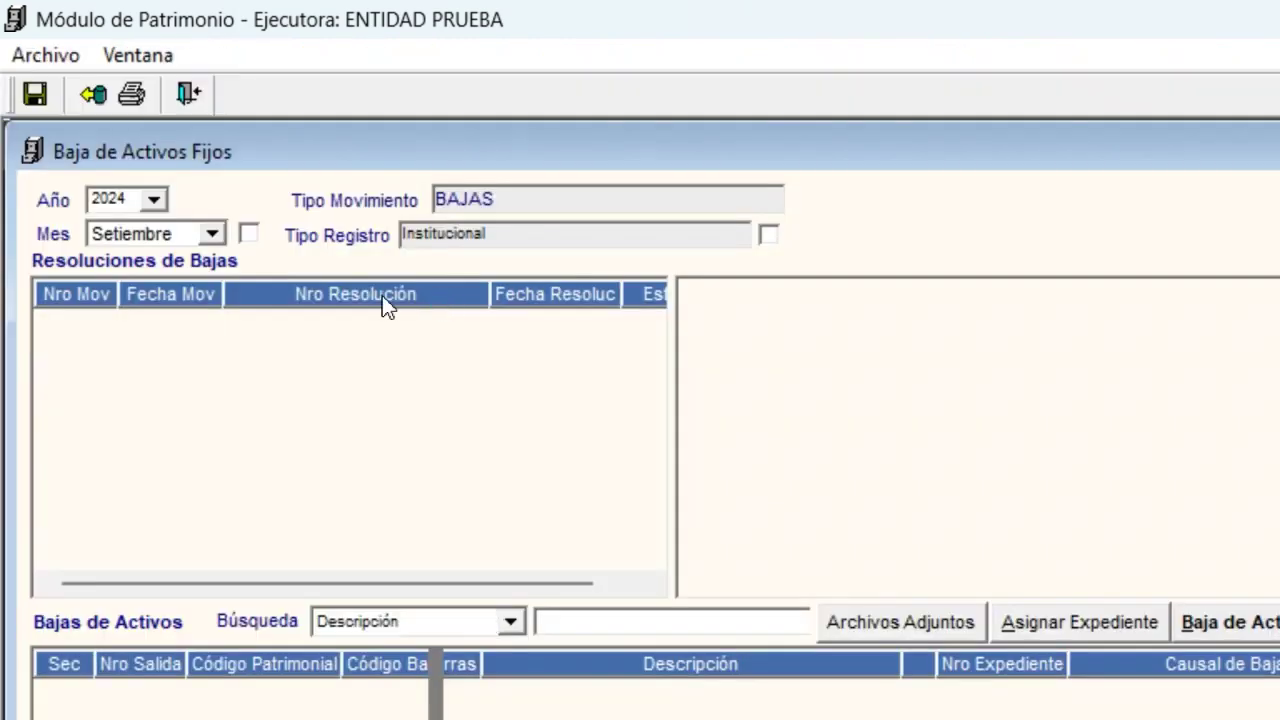
pyautogui.click(142, 205)
pyautogui.scroll(-6, 142, 260)
pyautogui.click(139, 347)
pyautogui.click(212, 233)
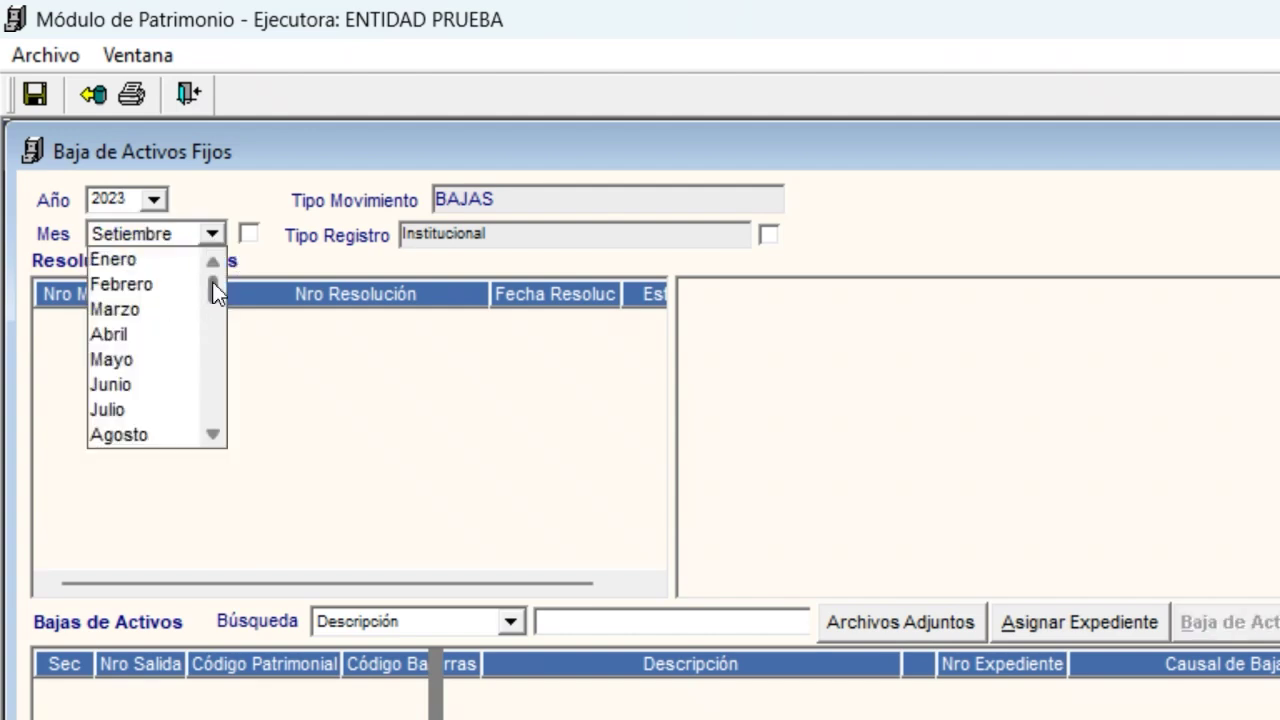
pyautogui.click(249, 235)
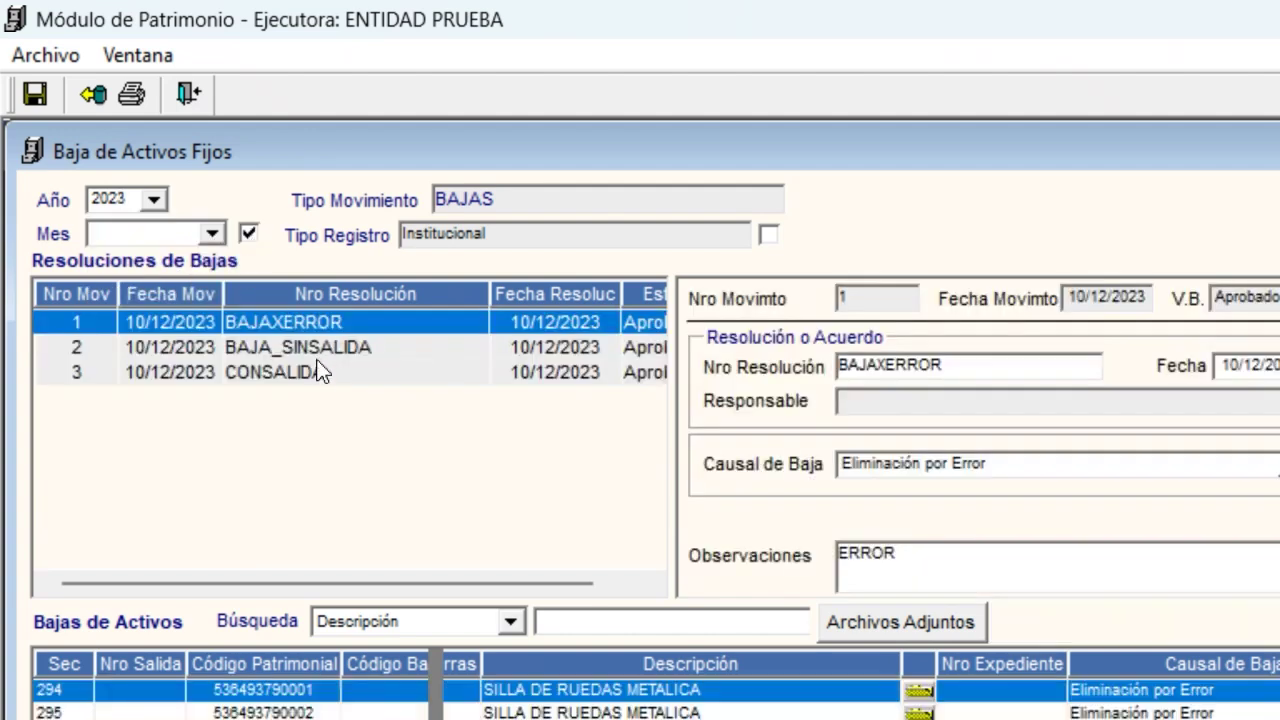
pyautogui.click(319, 350)
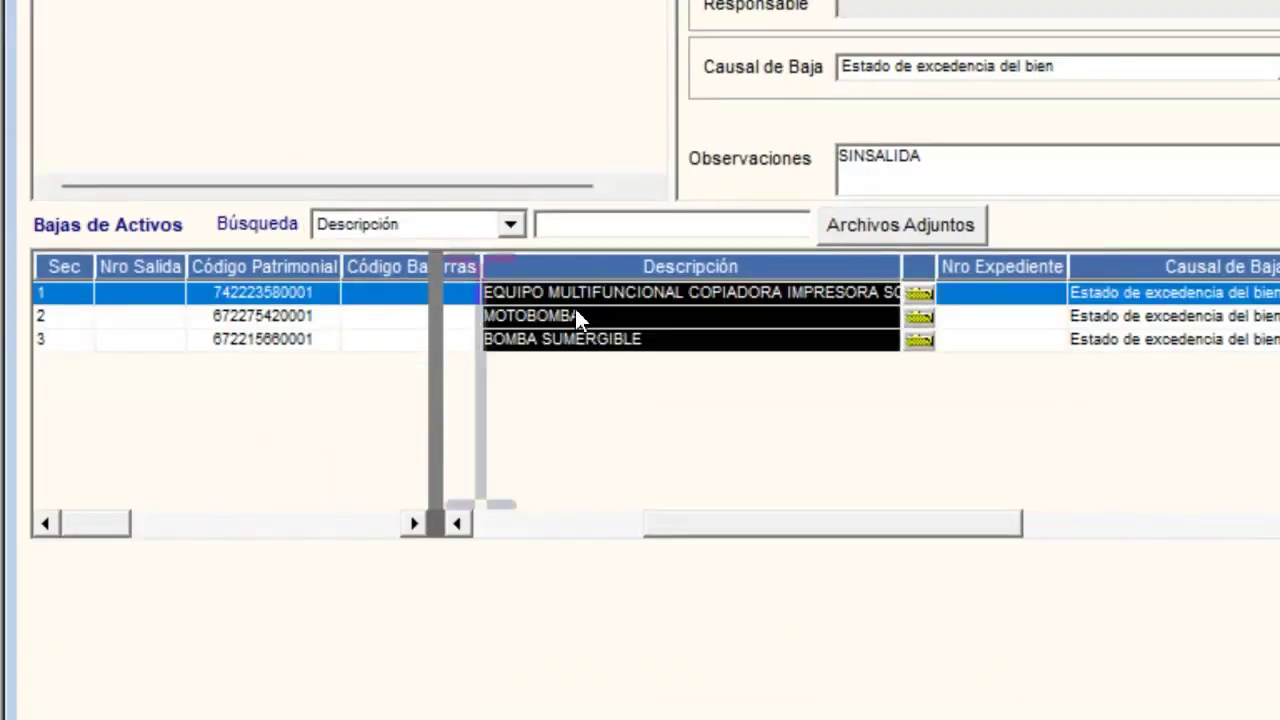
pyautogui.click(566, 340)
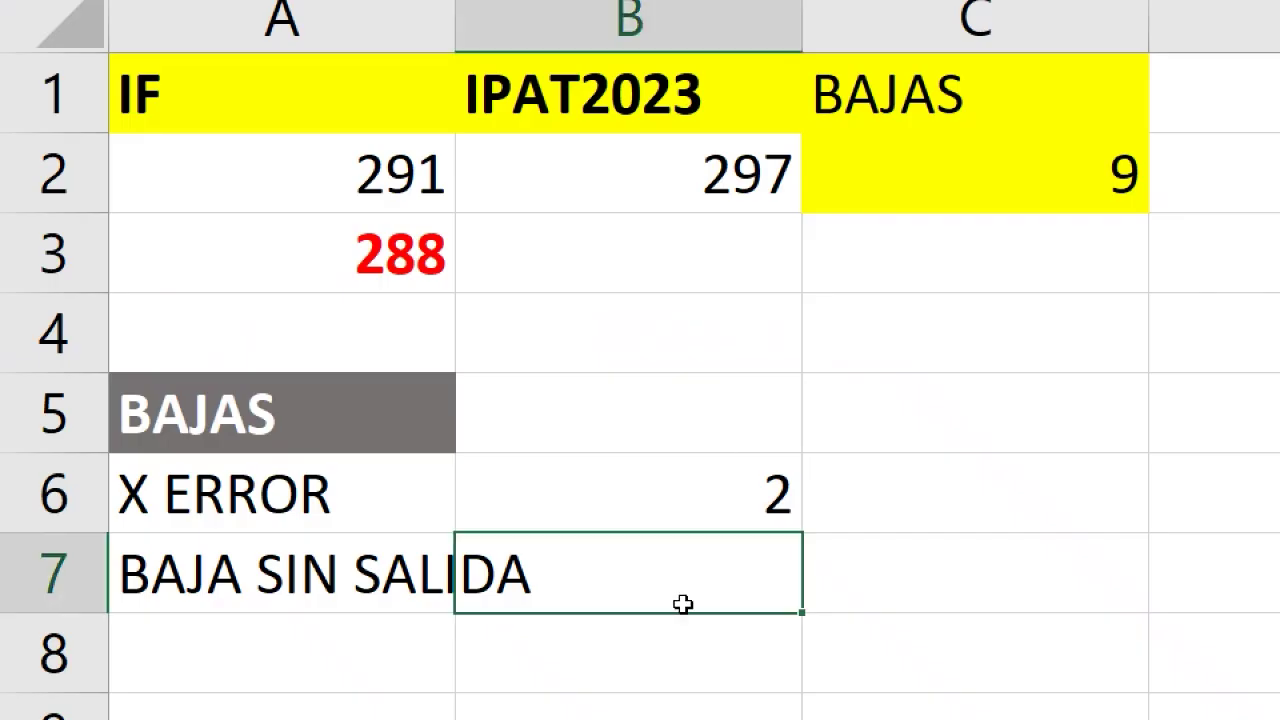
# Enter 3 in B7 and the label BAJA CON SALIDA in A8.
pyautogui.write('3')
pyautogui.press('Return')
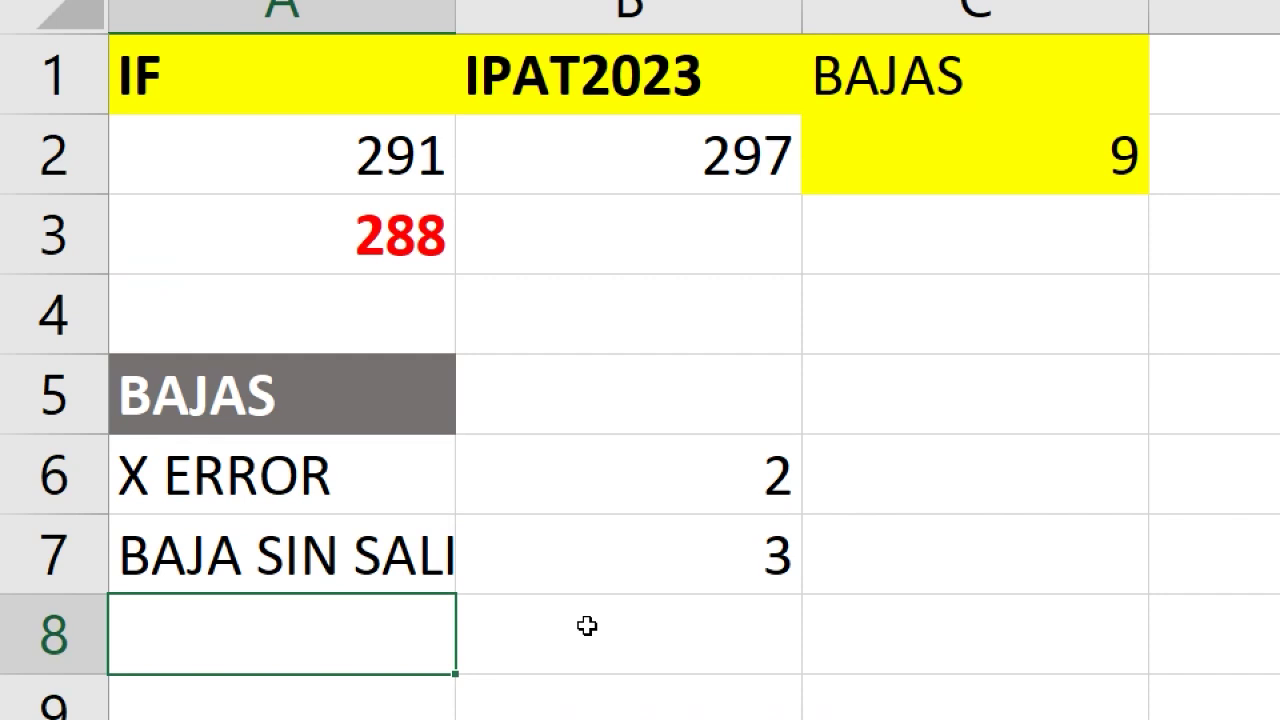
pyautogui.write('BAJA CON SALIDA')
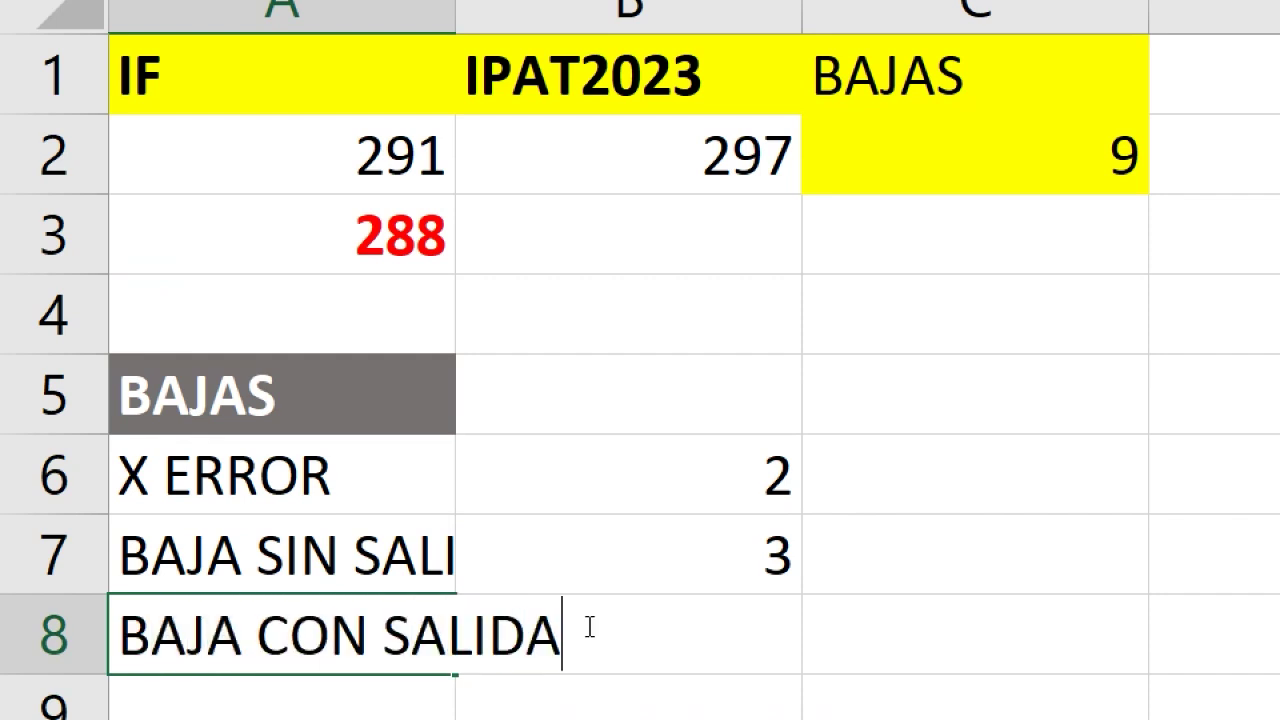
pyautogui.press('Tab')
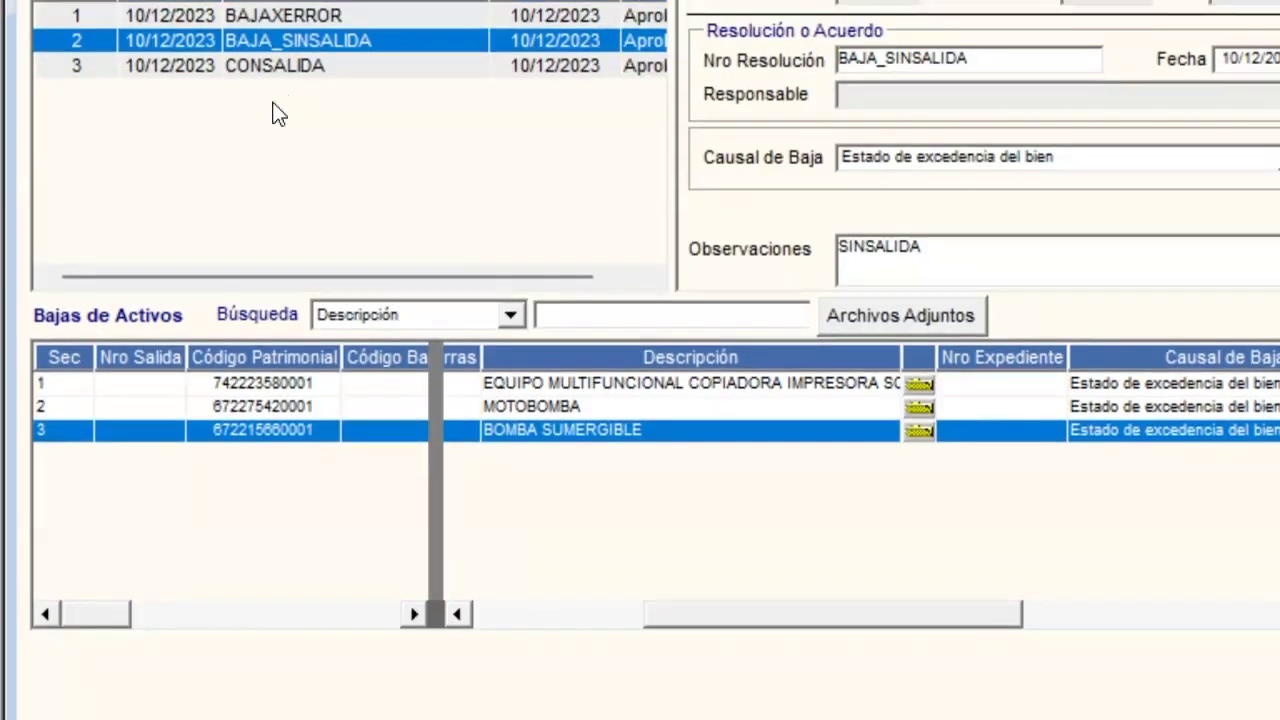
# Count CONSALIDA's four written-off assets in SIGA and enter 4 in B8.
pyautogui.click(297, 88)
pyautogui.click(294, 403)
pyautogui.click(294, 427)
pyautogui.click(292, 451)
pyautogui.click(287, 474)
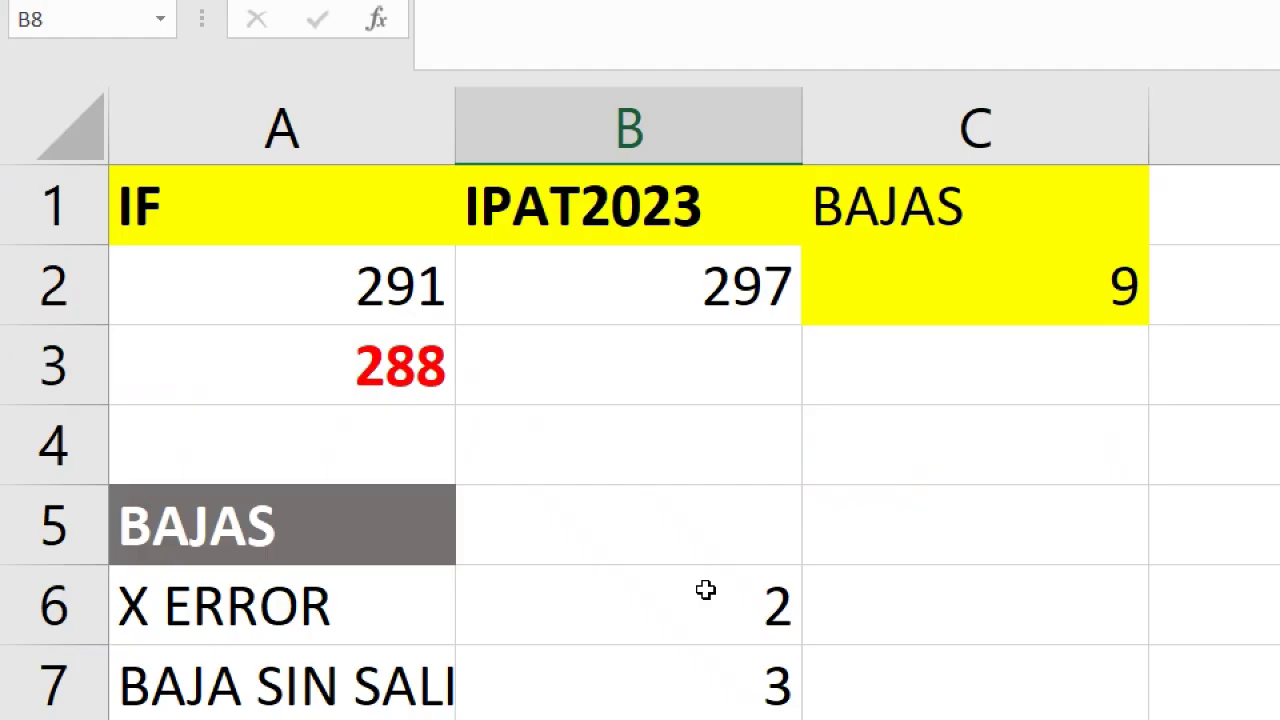
pyautogui.write('4')
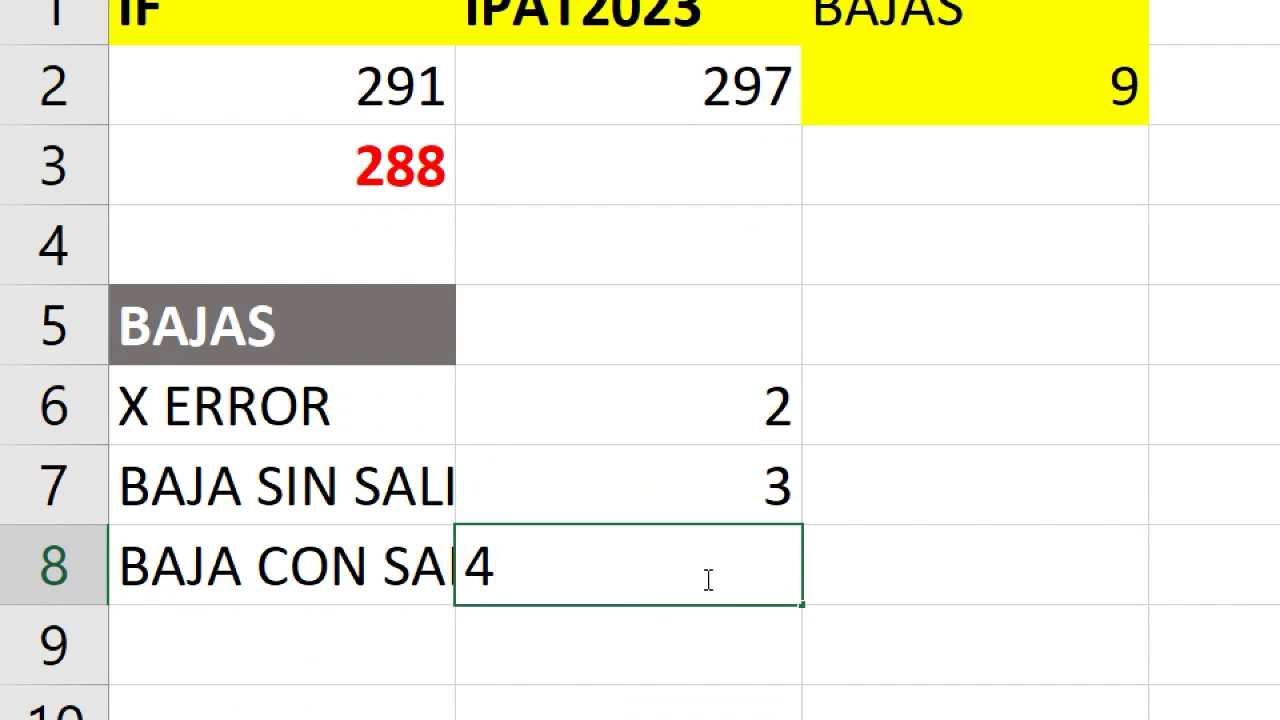
pyautogui.press('Return')
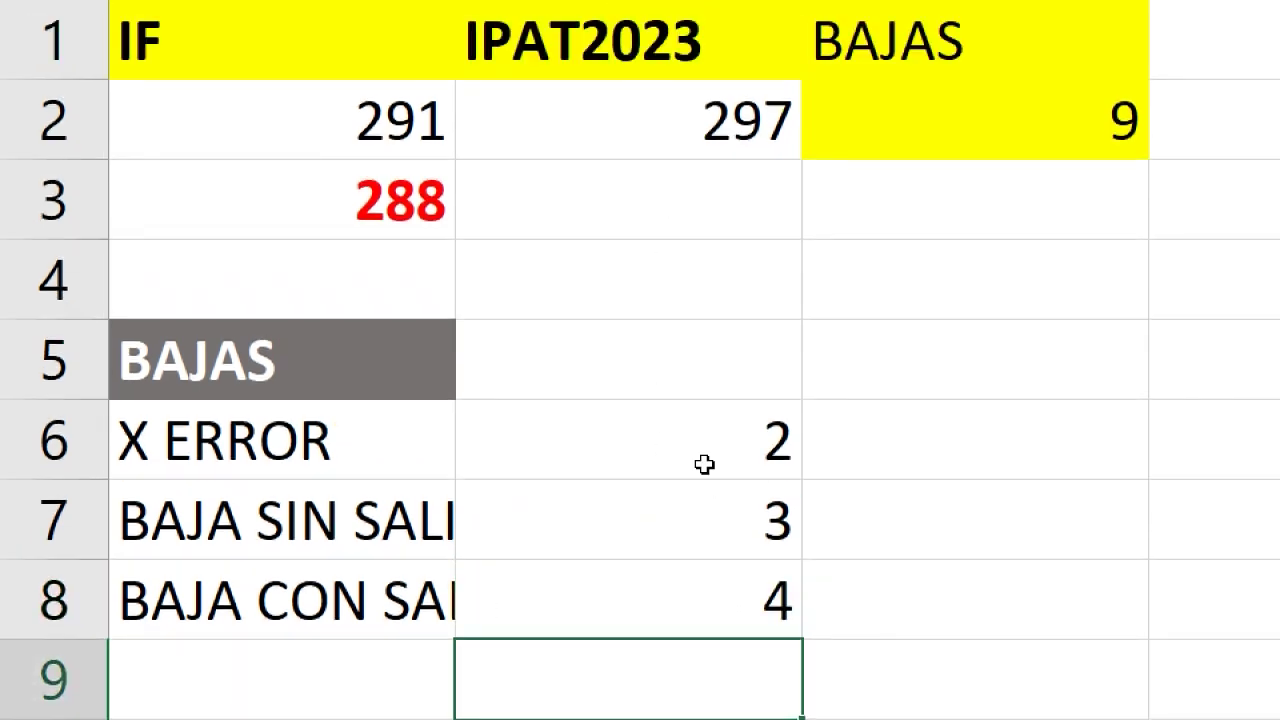
# Check the IPAT2023 total of 297 and select the BAJA CON SALIDA row.
pyautogui.click(727, 138)
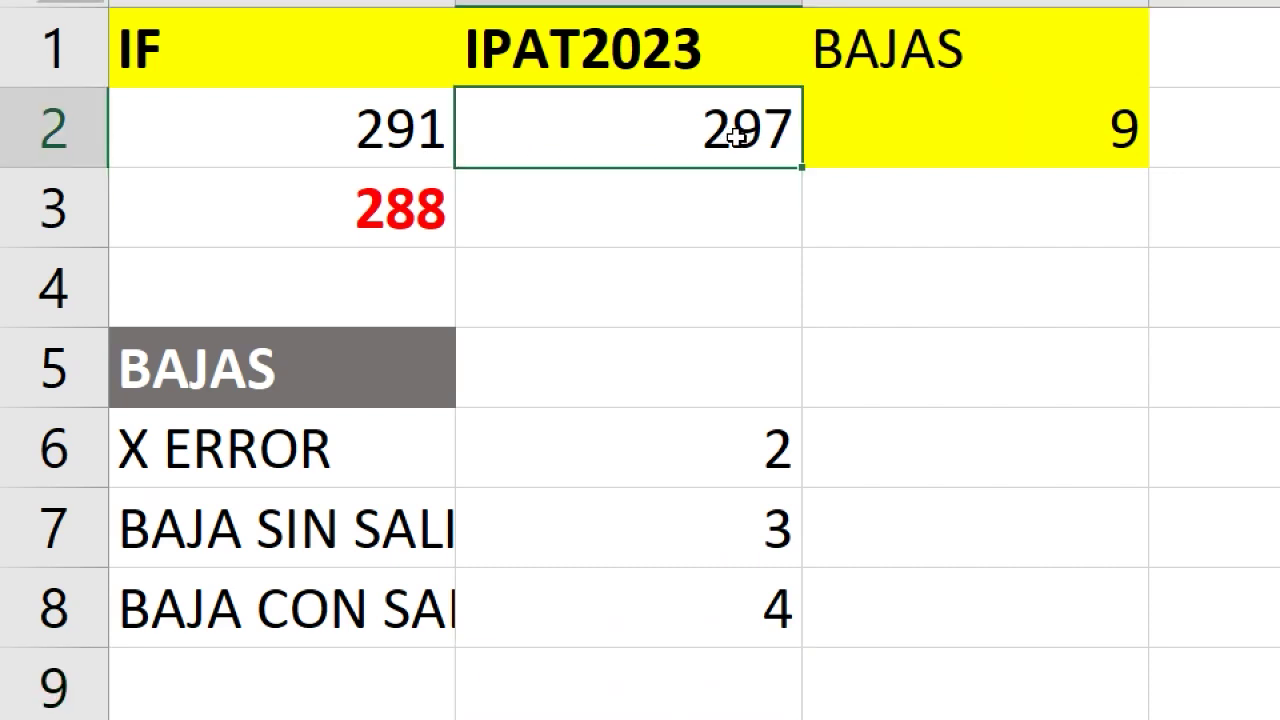
pyautogui.press('Up')
pyautogui.click(727, 205)
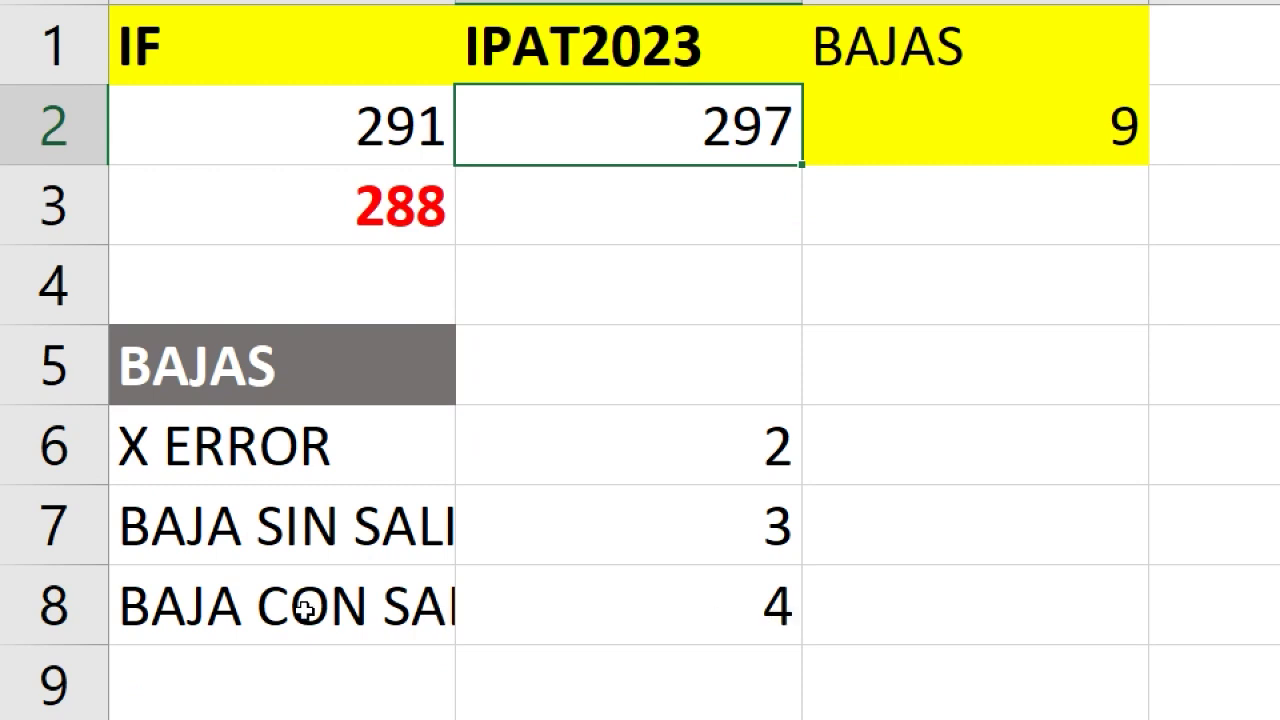
pyautogui.moveTo(303, 609); pyautogui.dragTo(669, 612)
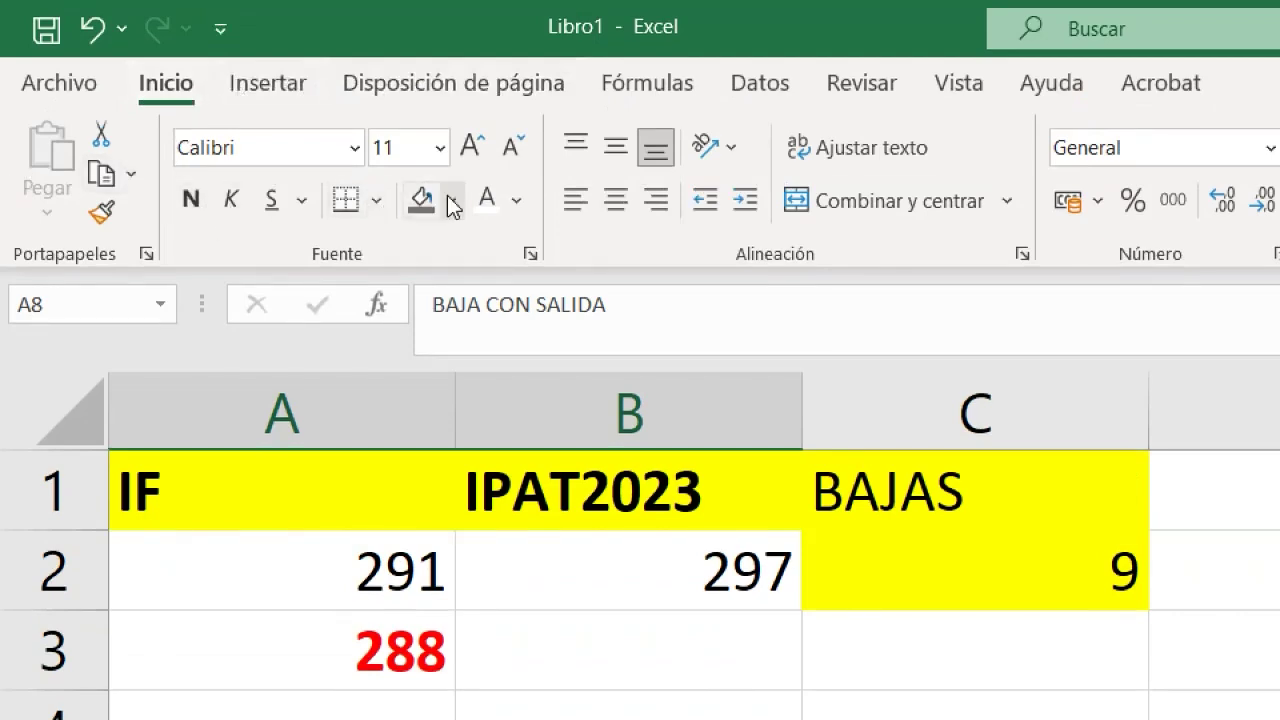
# Fill the BAJA CON SALIDA row and the X ERROR row (A6:B6) red.
pyautogui.click(452, 205)
pyautogui.click(455, 510)
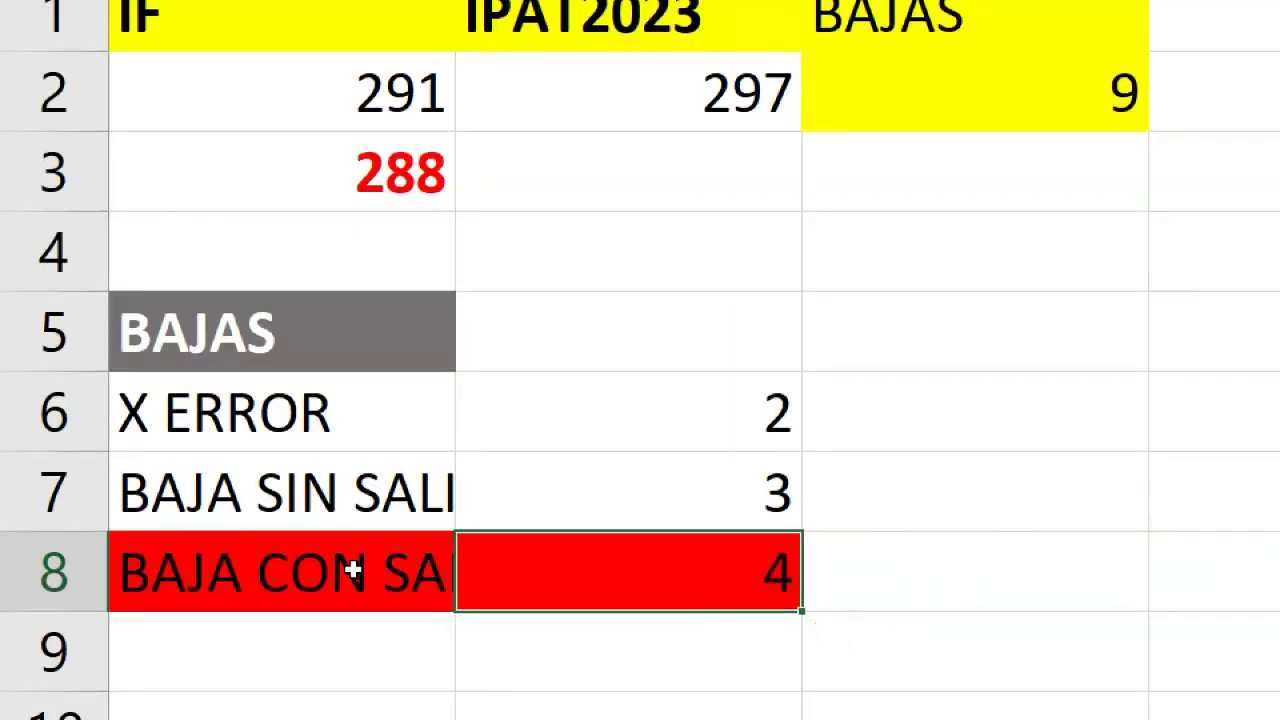
pyautogui.moveTo(349, 571); pyautogui.dragTo(748, 583)
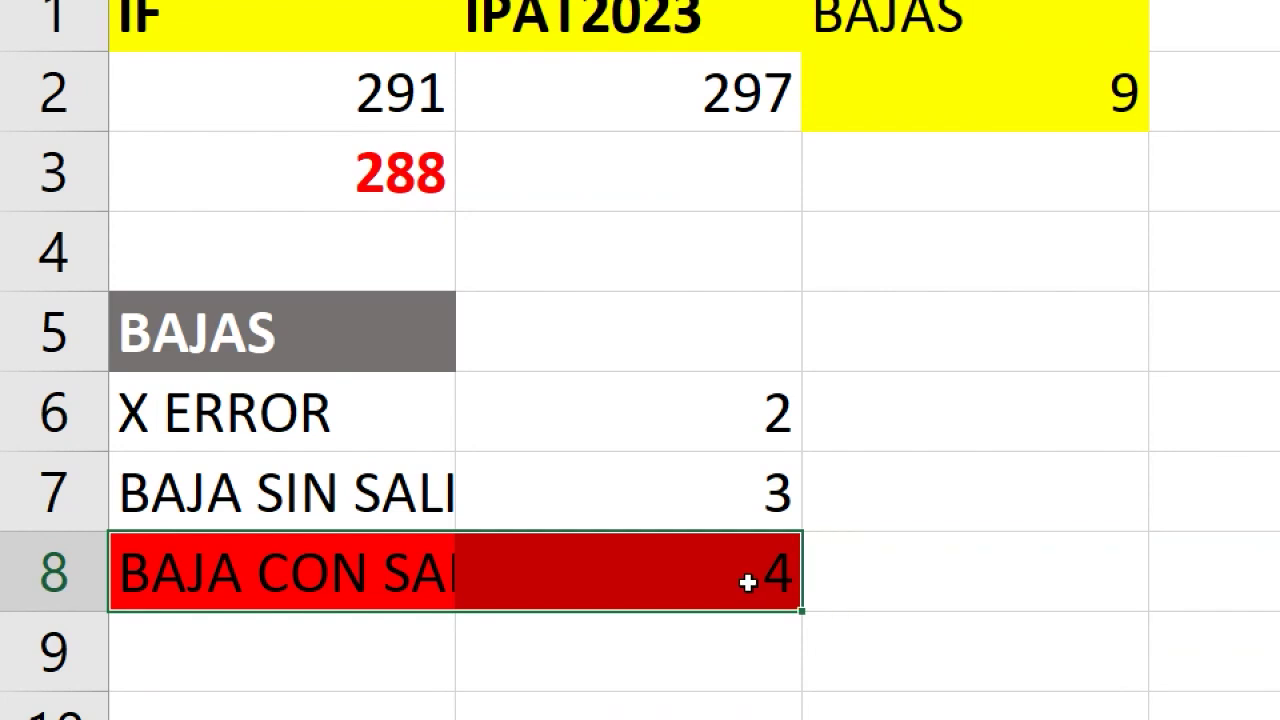
pyautogui.moveTo(185, 410); pyautogui.dragTo(607, 413)
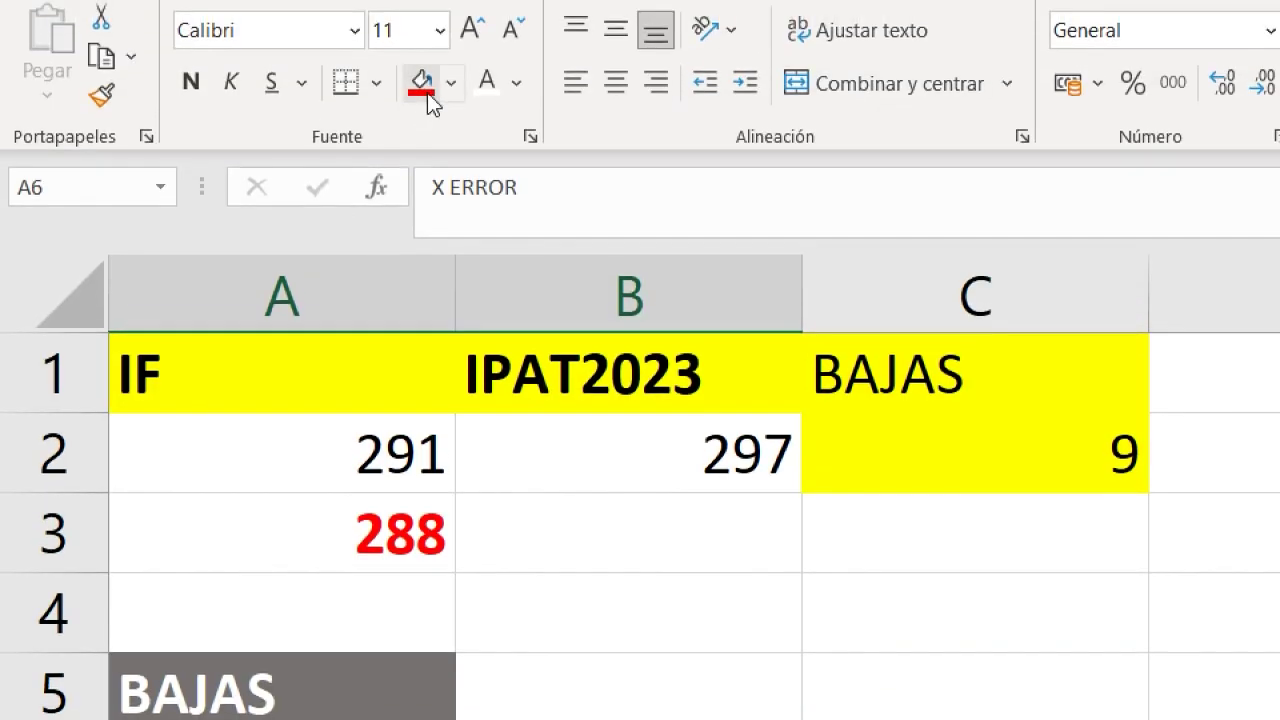
pyautogui.click(427, 93)
# Compare rows A7:B7, B8 and B6 to confirm which are filled.
pyautogui.moveTo(346, 509); pyautogui.dragTo(666, 509)
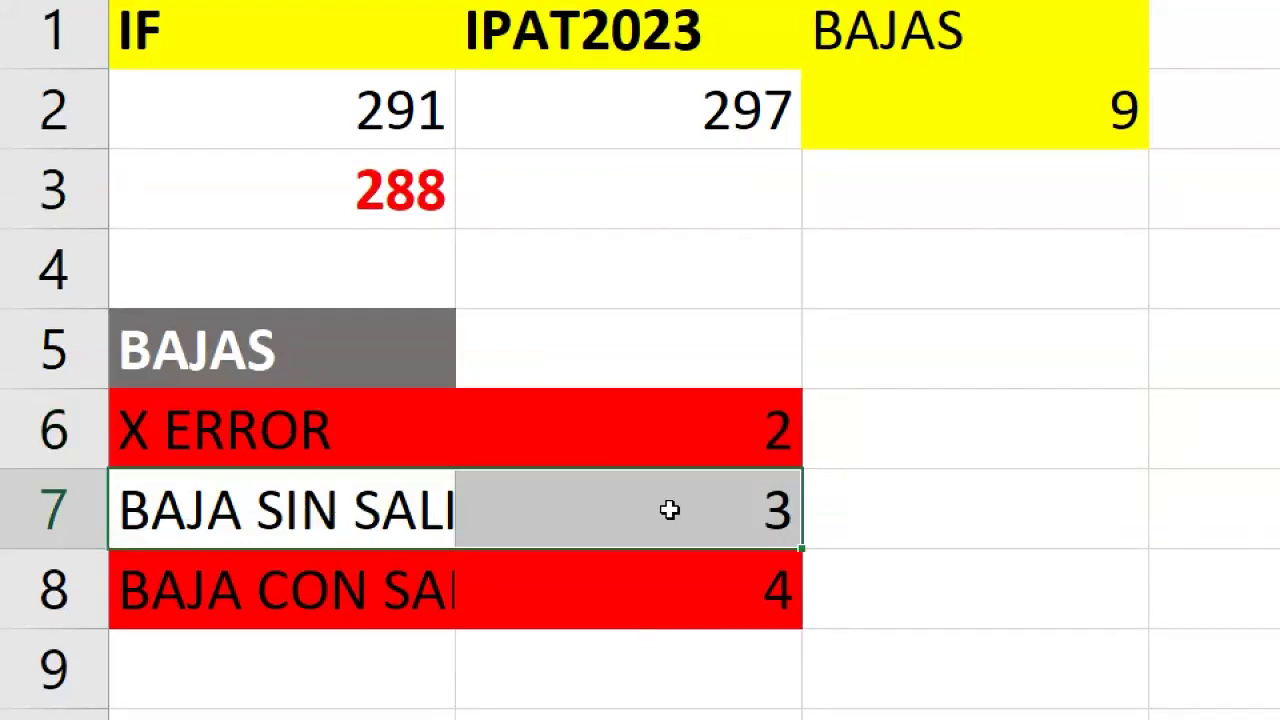
pyautogui.click(681, 572)
pyautogui.click(707, 443)
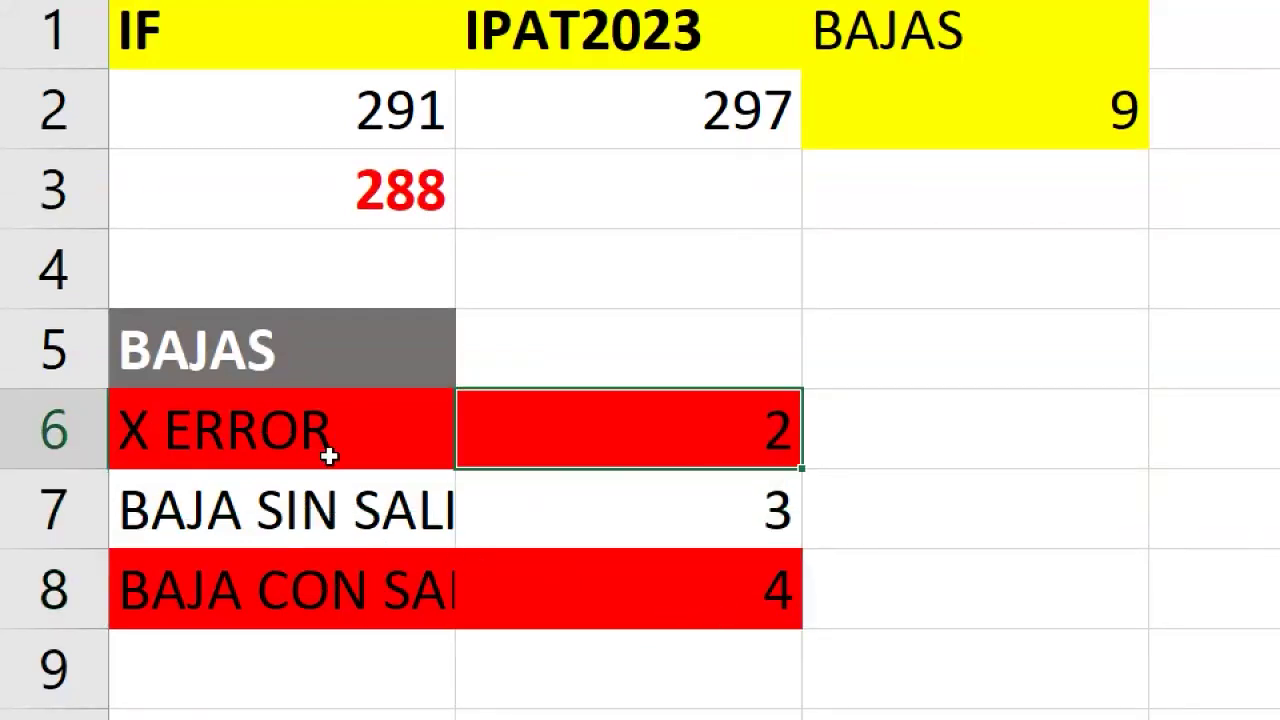
pyautogui.click(735, 575)
pyautogui.click(740, 448)
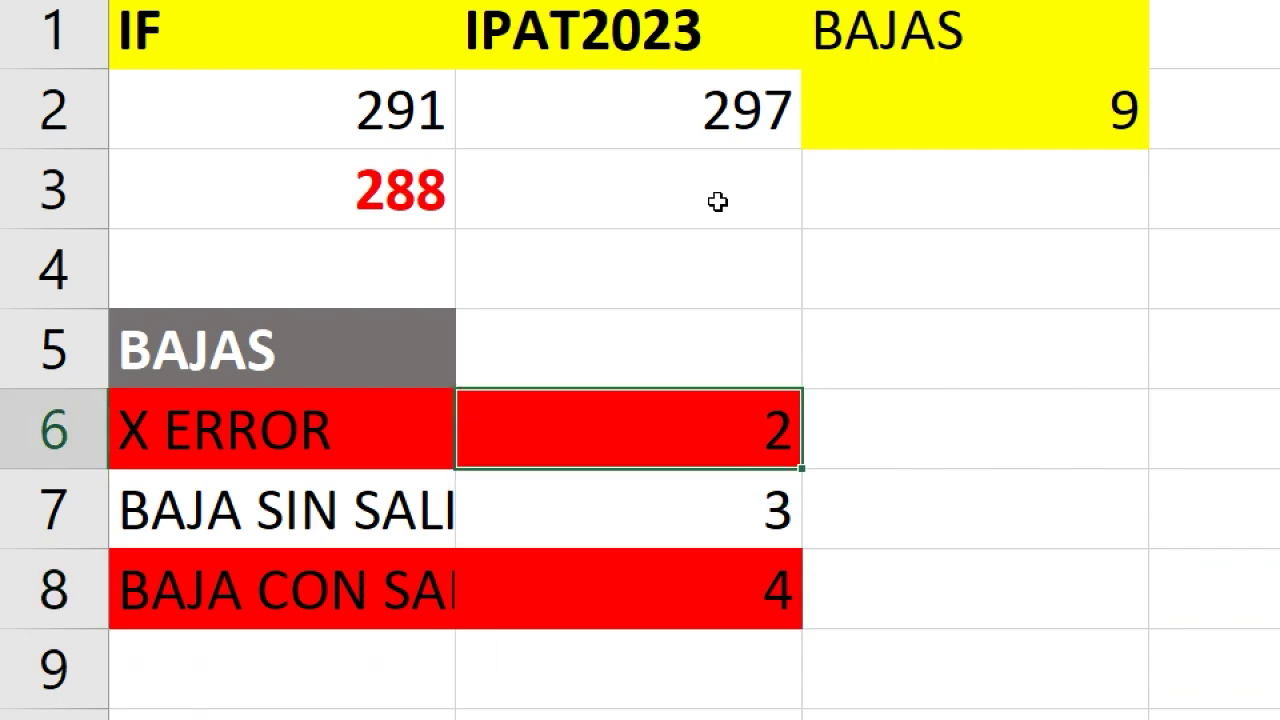
# Enter 6 in B3 and the formula =B2-B3 in B4, giving 291.
pyautogui.click(700, 282)
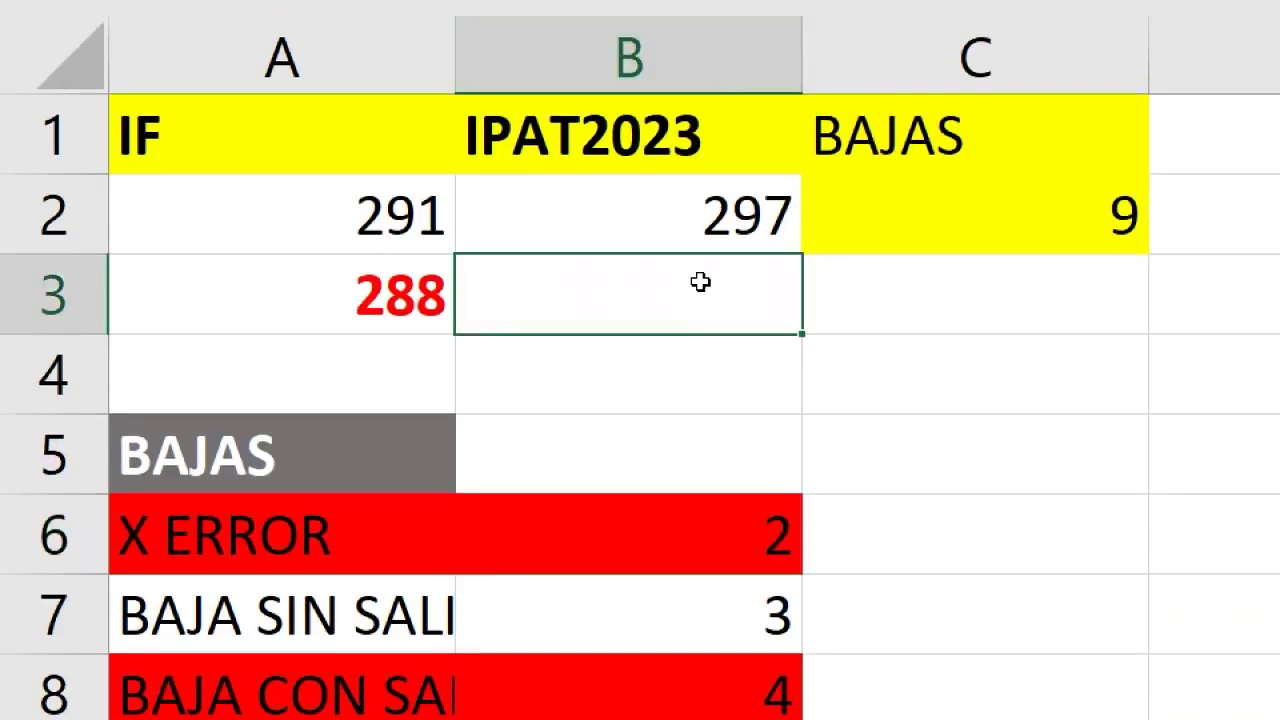
pyautogui.write('6')
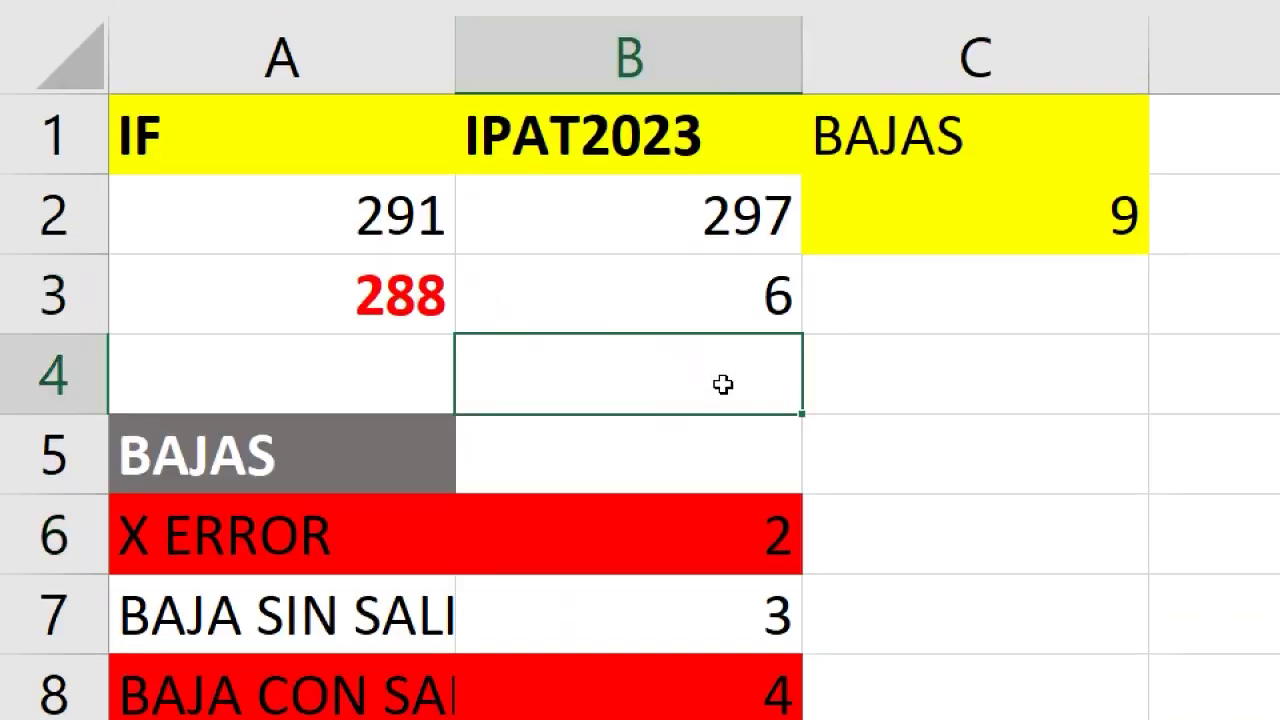
pyautogui.write('=')
pyautogui.click(750, 228)
pyautogui.write('-')
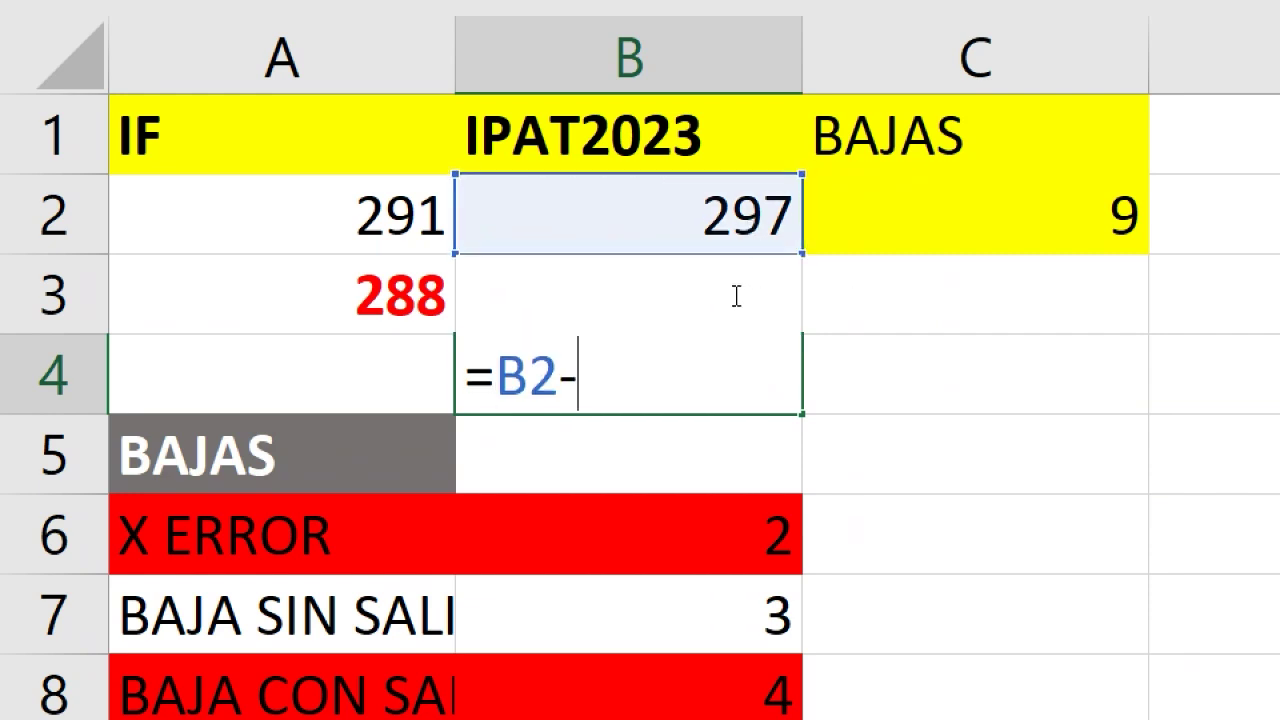
pyautogui.click(861, 234)
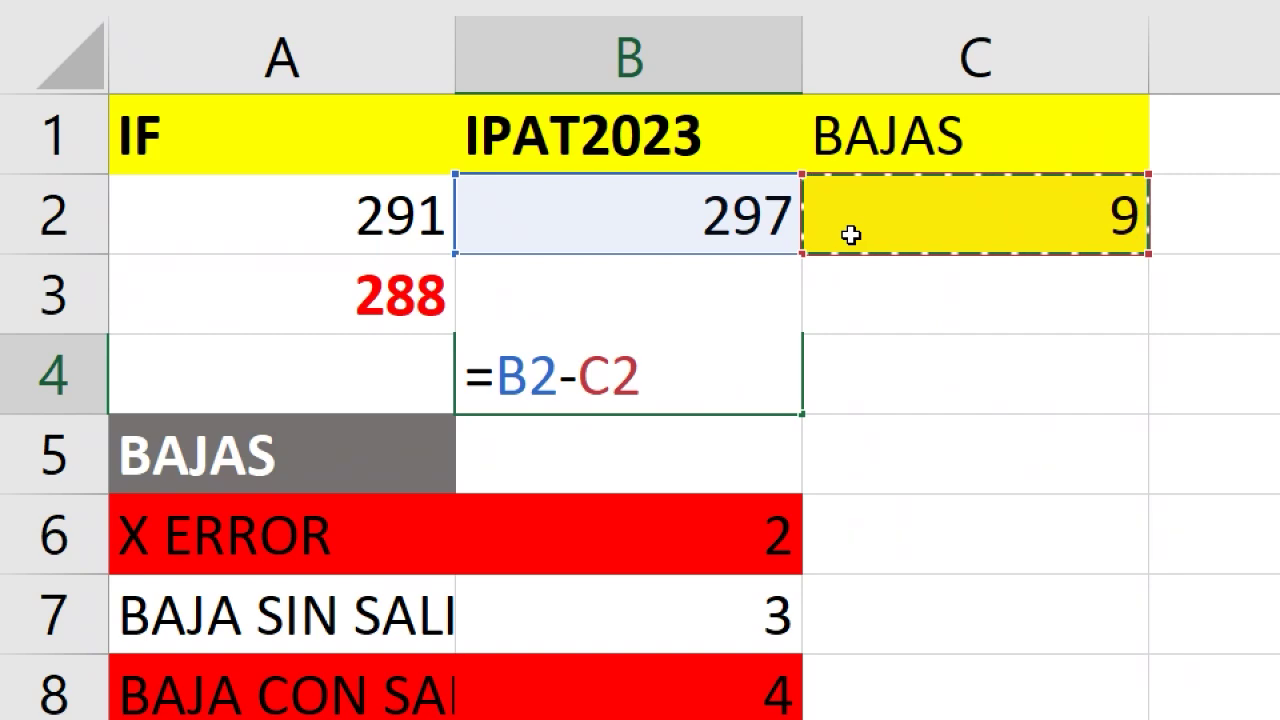
pyautogui.press('Left')
pyautogui.press('Down')
pyautogui.press('Return')
# Fill cell B4 red and review the surrounding cells.
pyautogui.click(751, 374)
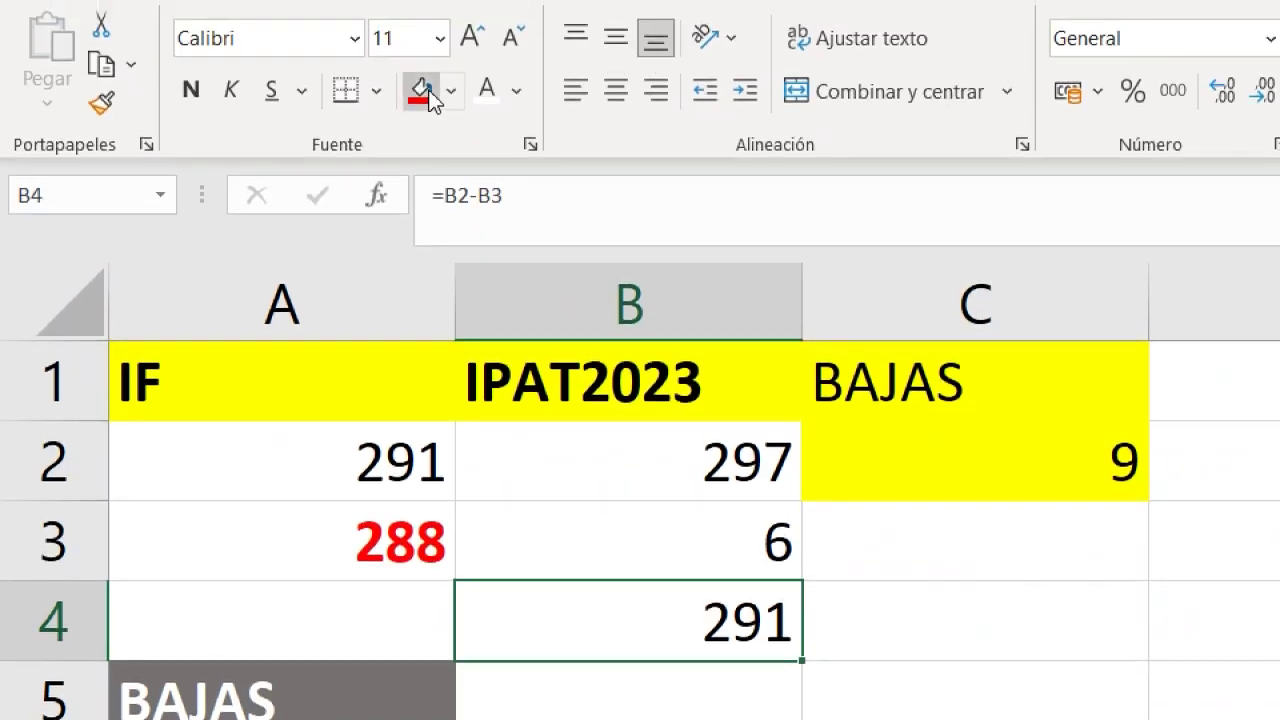
pyautogui.click(422, 86)
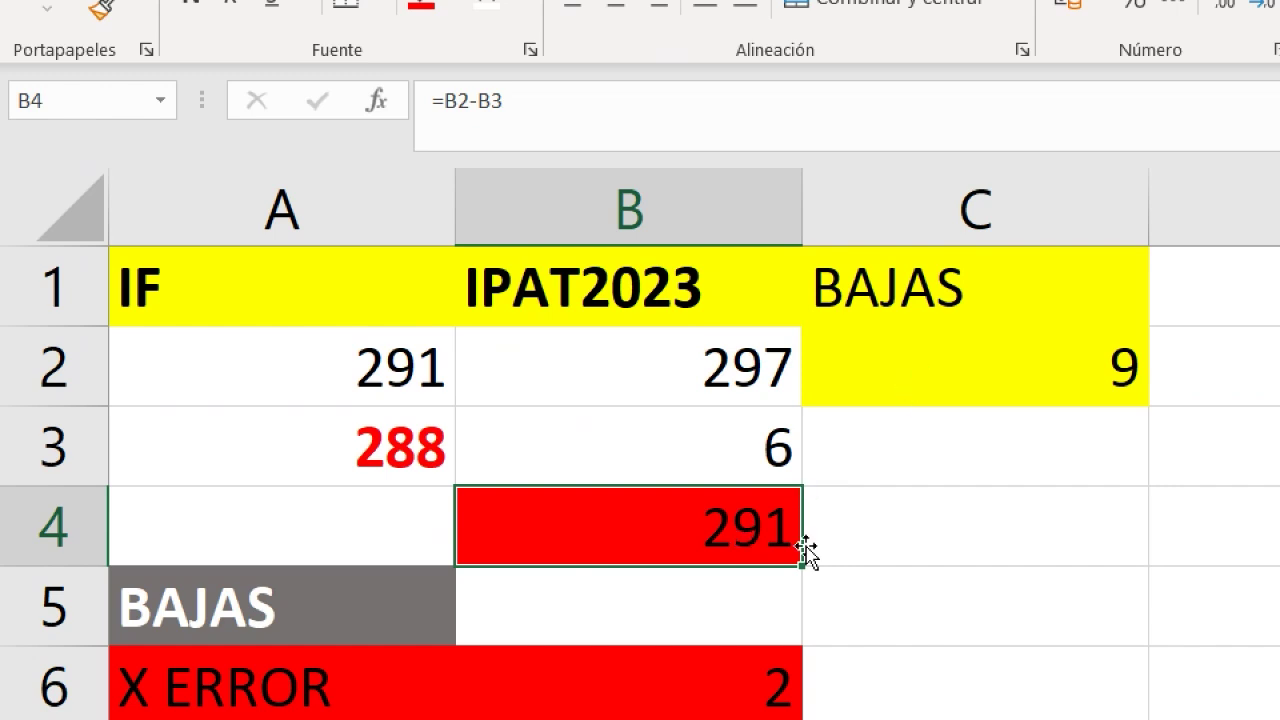
pyautogui.scroll(-2, 805, 545)
pyautogui.scroll(2, 577, 486)
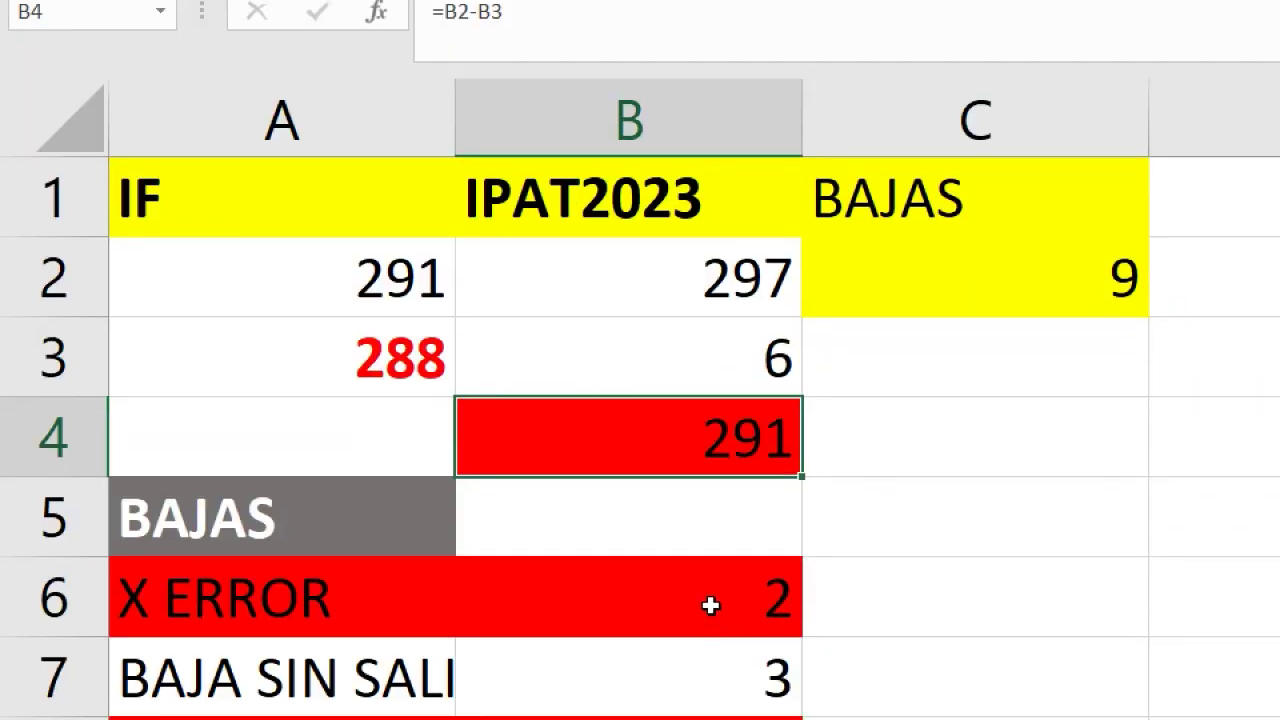
pyautogui.click(709, 696)
pyautogui.click(709, 430)
pyautogui.scroll(-2, 822, 468)
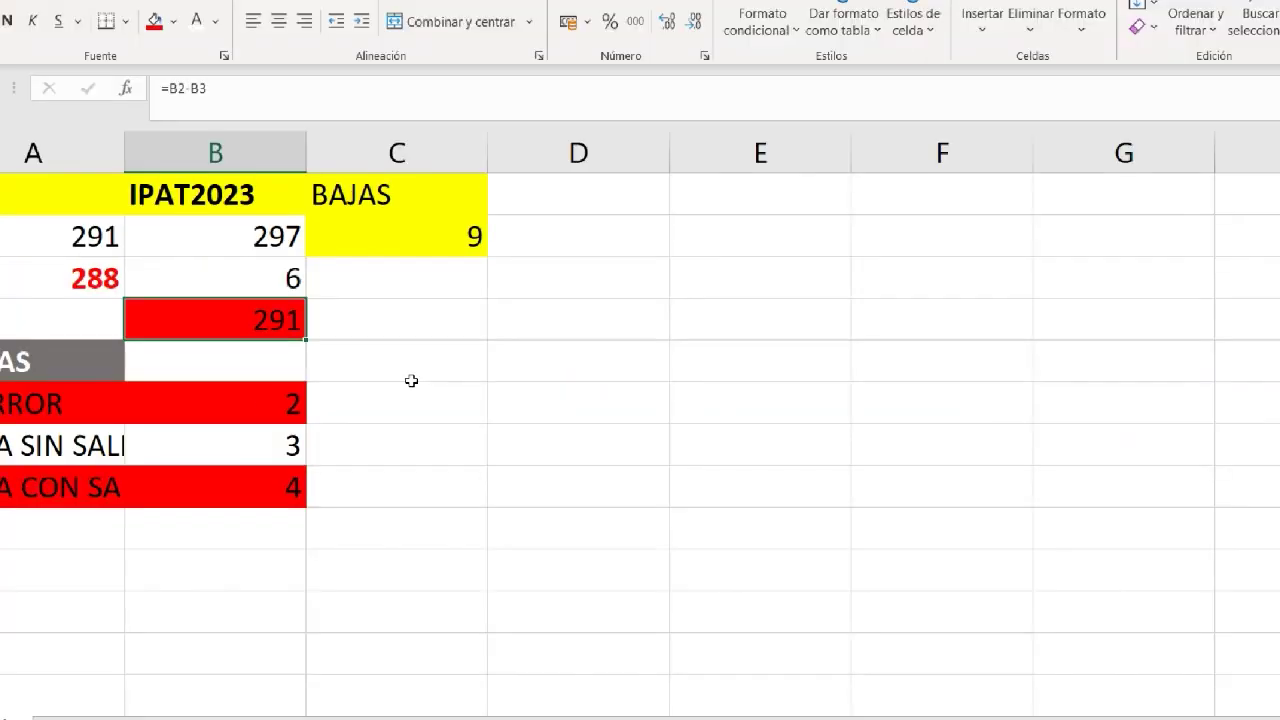
pyautogui.click(822, 462)
# Minimize Excel to return to SIGA.
pyautogui.click(1211, 12)
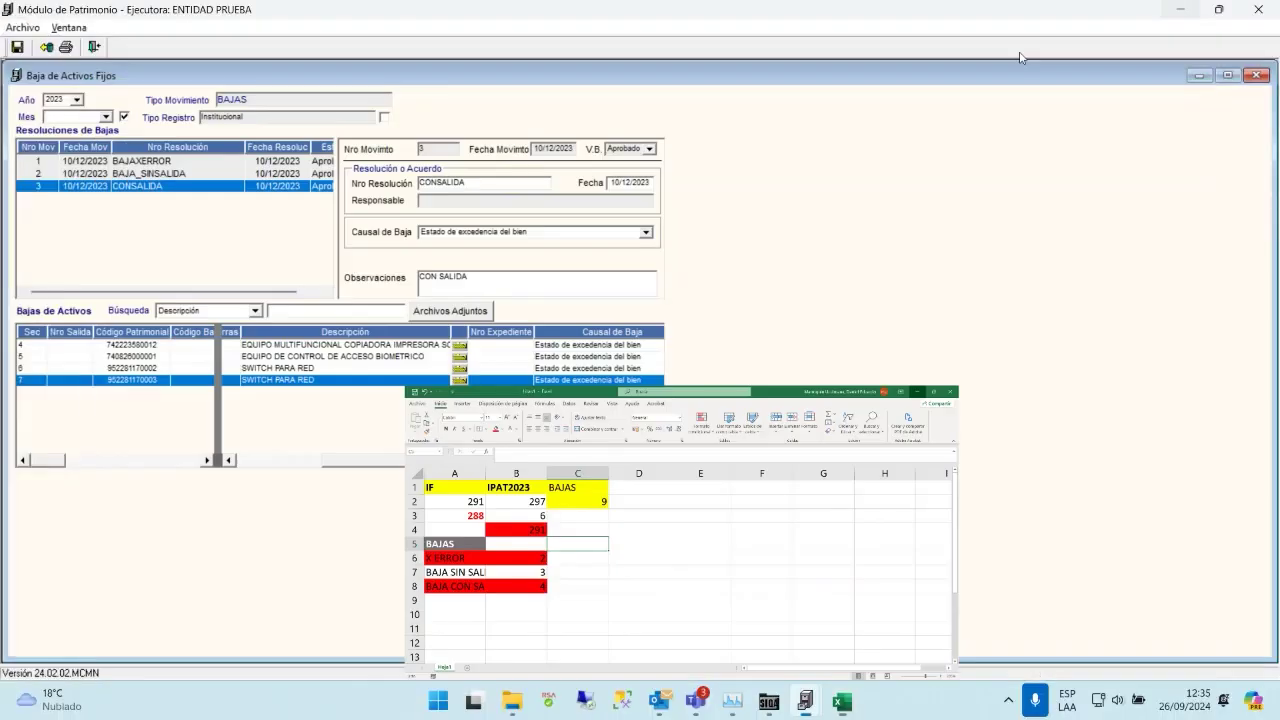
pyautogui.click(1020, 57)
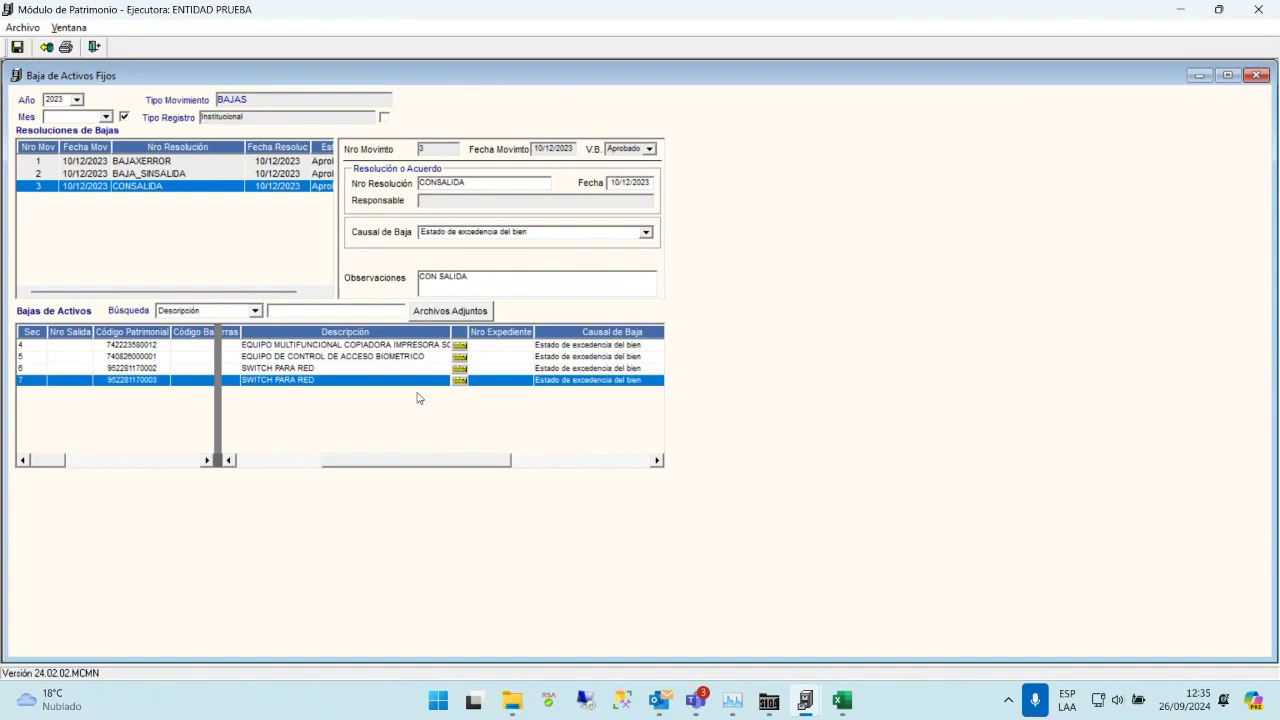
pyautogui.click(333, 357)
# Close the Baja de Activos Fijos form and return to the Registro del Inventario Físico window.
pyautogui.click(93, 48)
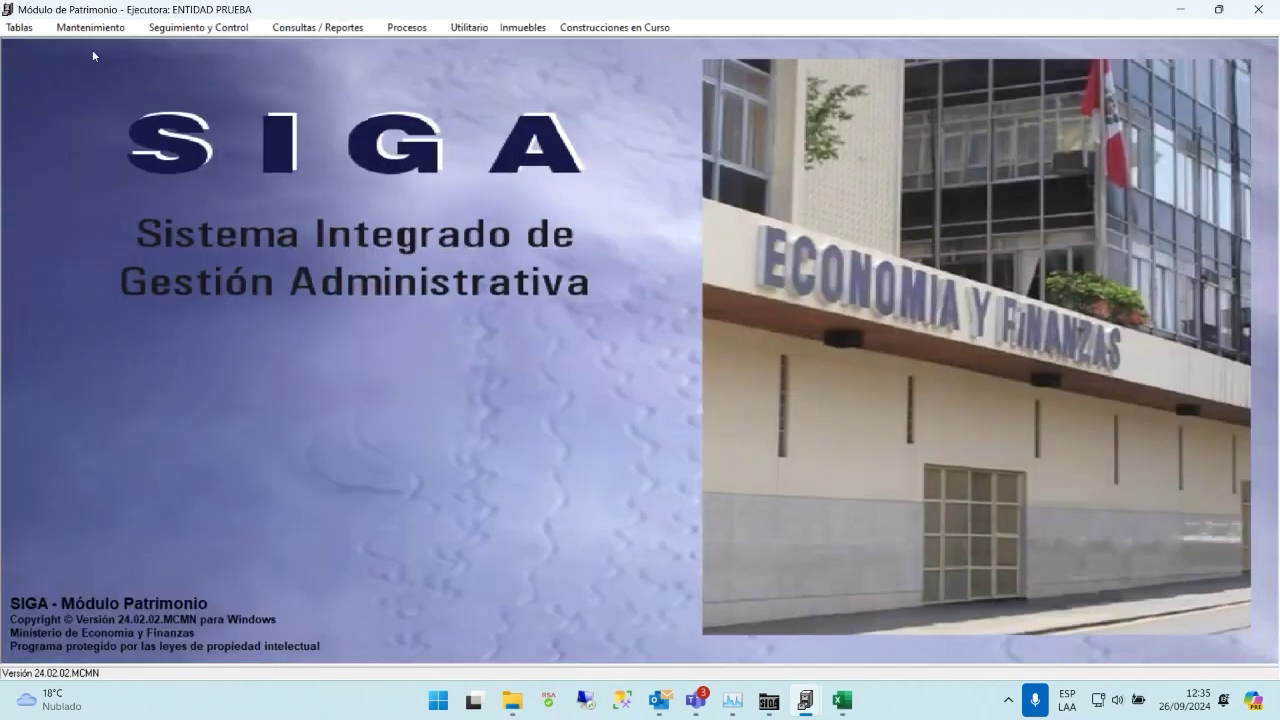
pyautogui.moveTo(805, 700)
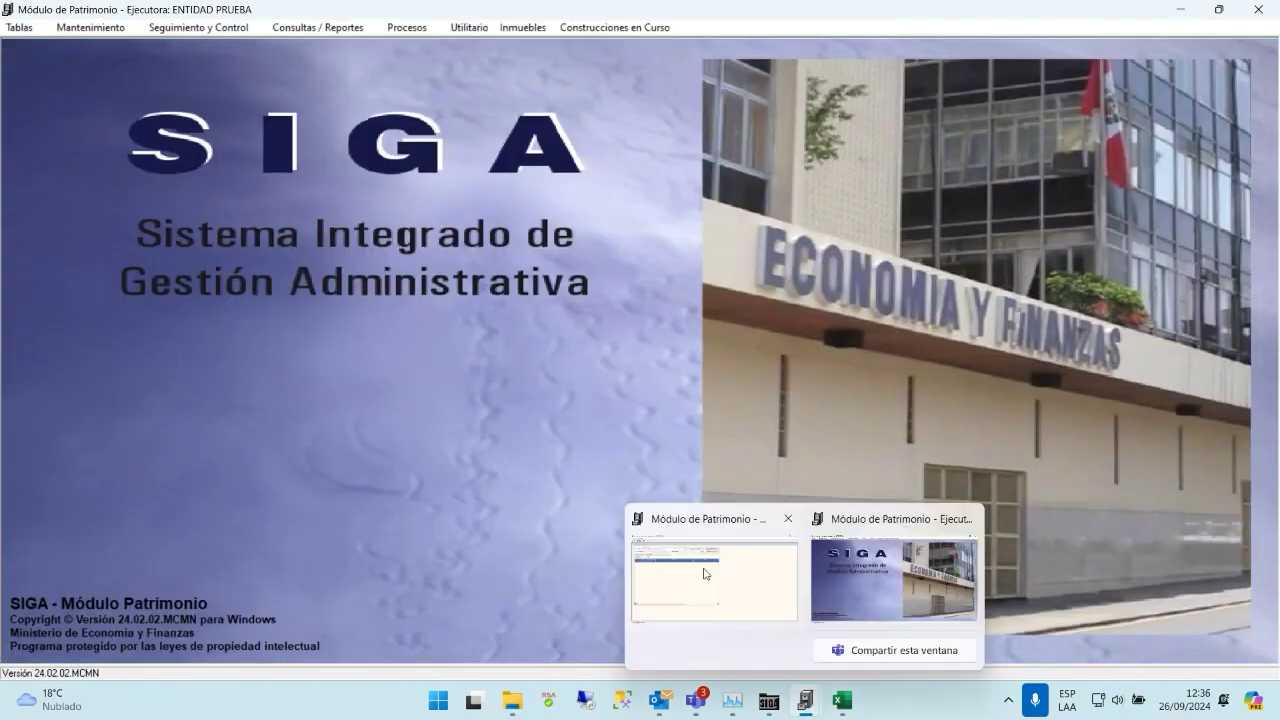
pyautogui.click(703, 574)
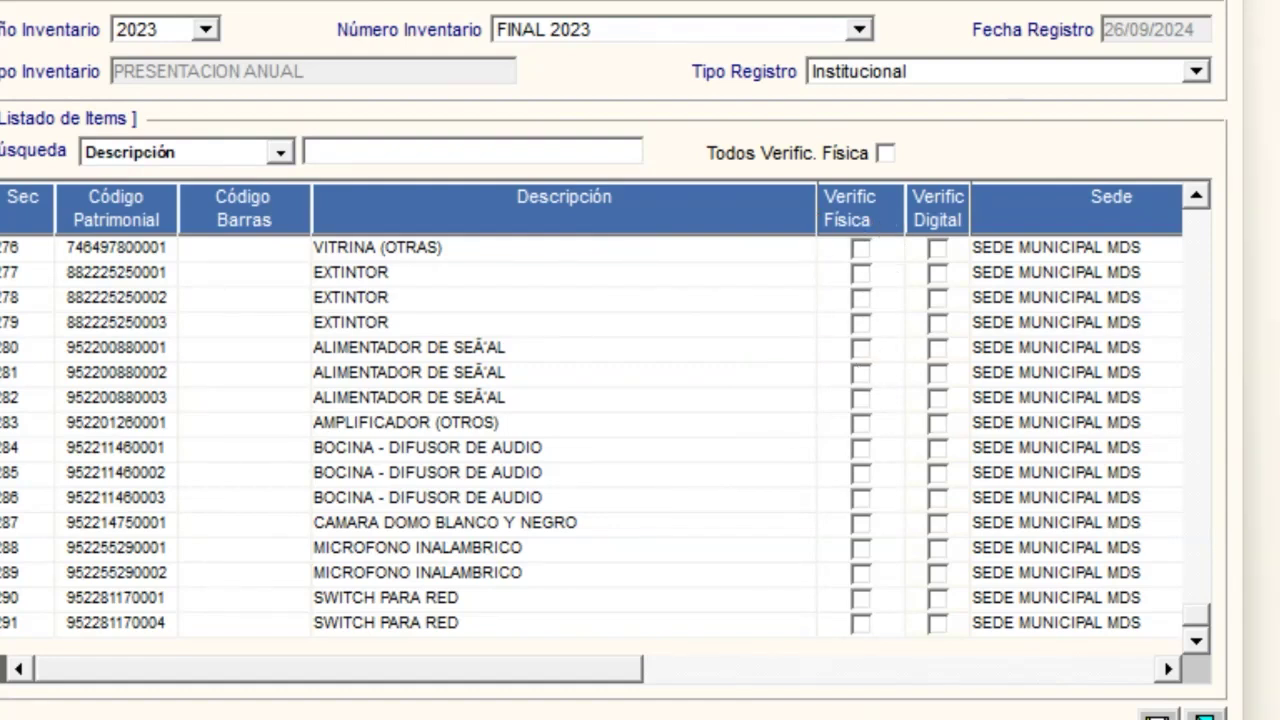
# Jump to the first item of the FINAL 2023 list and adjust the grid view.
pyautogui.hotkey('ctrl', 'Home')
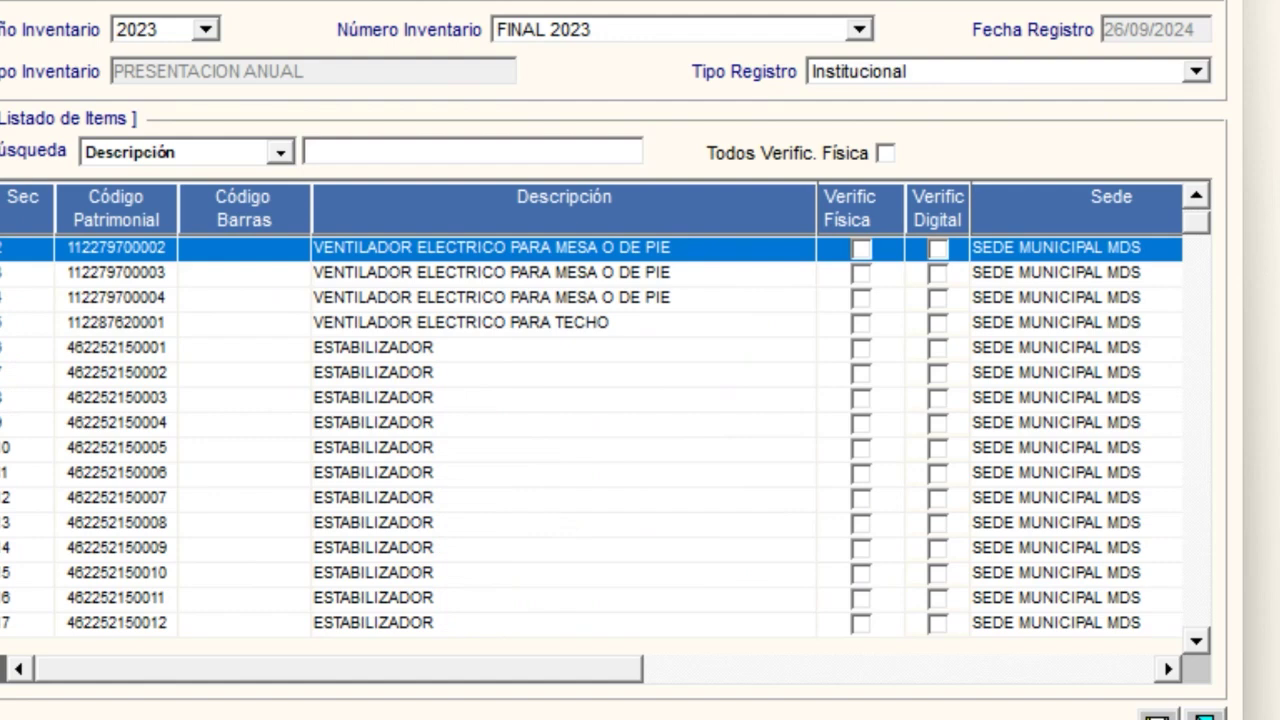
pyautogui.press('Down')
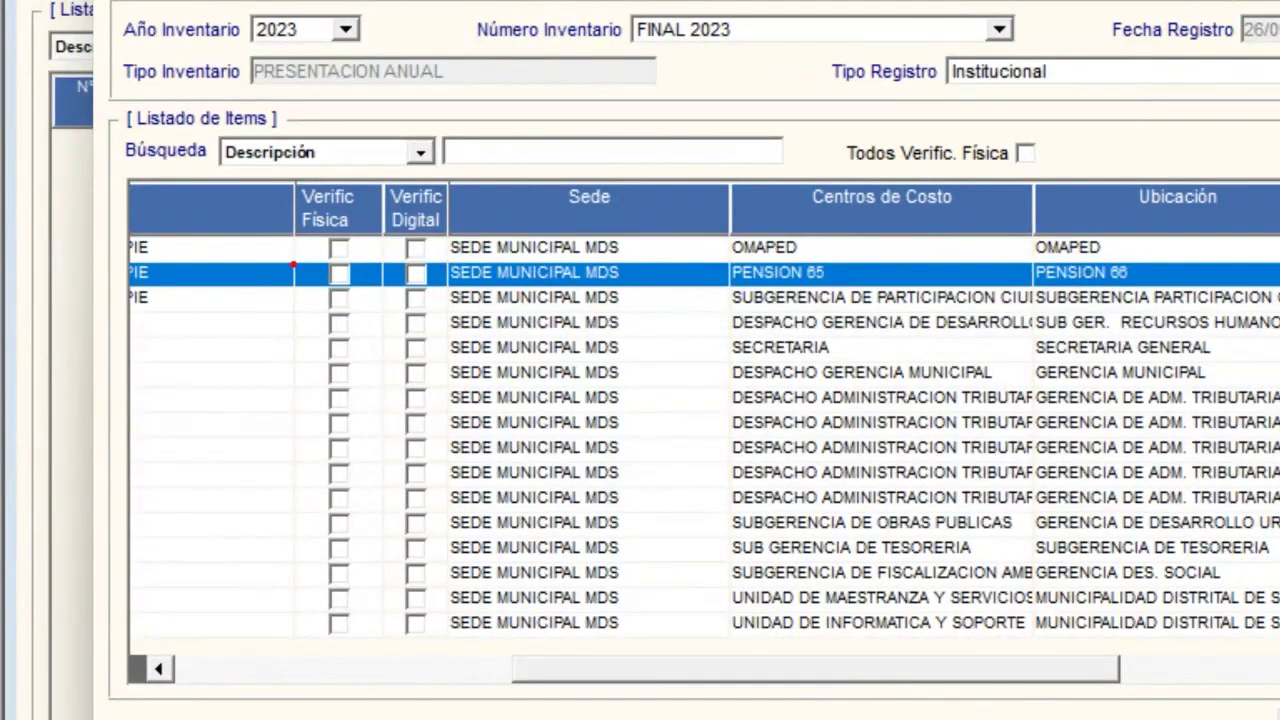
pyautogui.moveTo(283, 179); pyautogui.dragTo(368, 648)
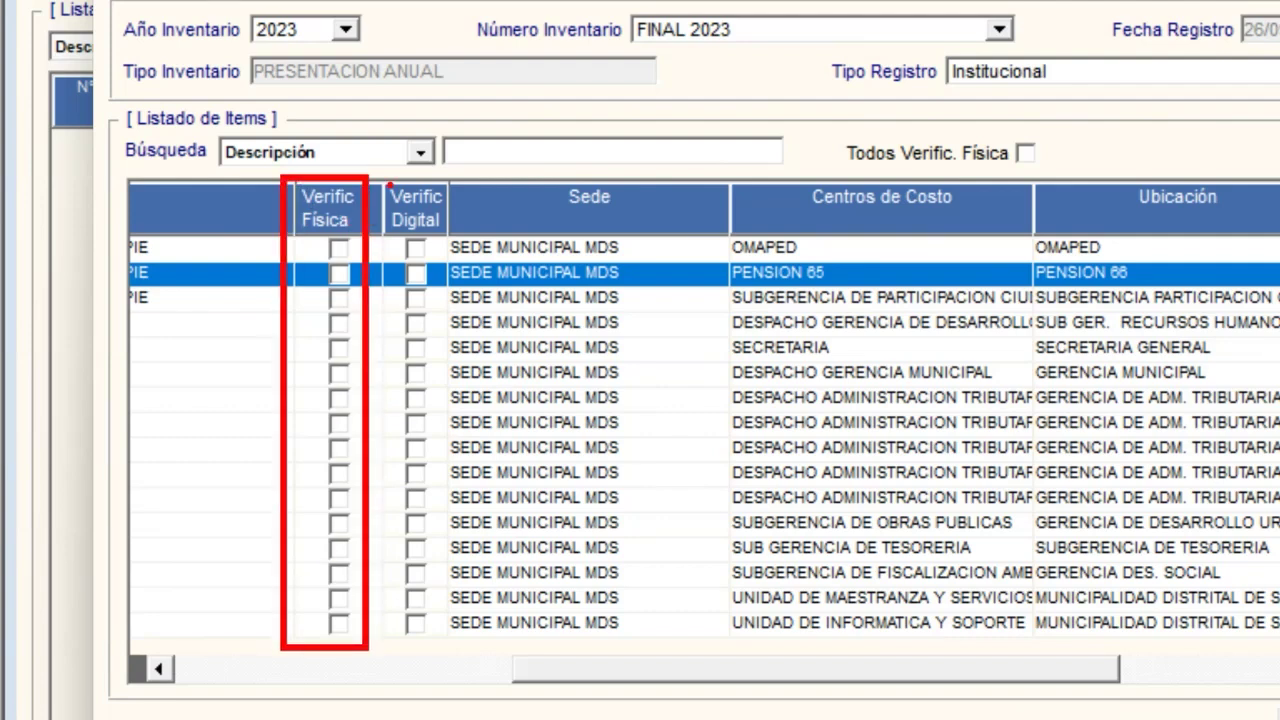
pyautogui.moveTo(378, 163); pyautogui.dragTo(447, 657)
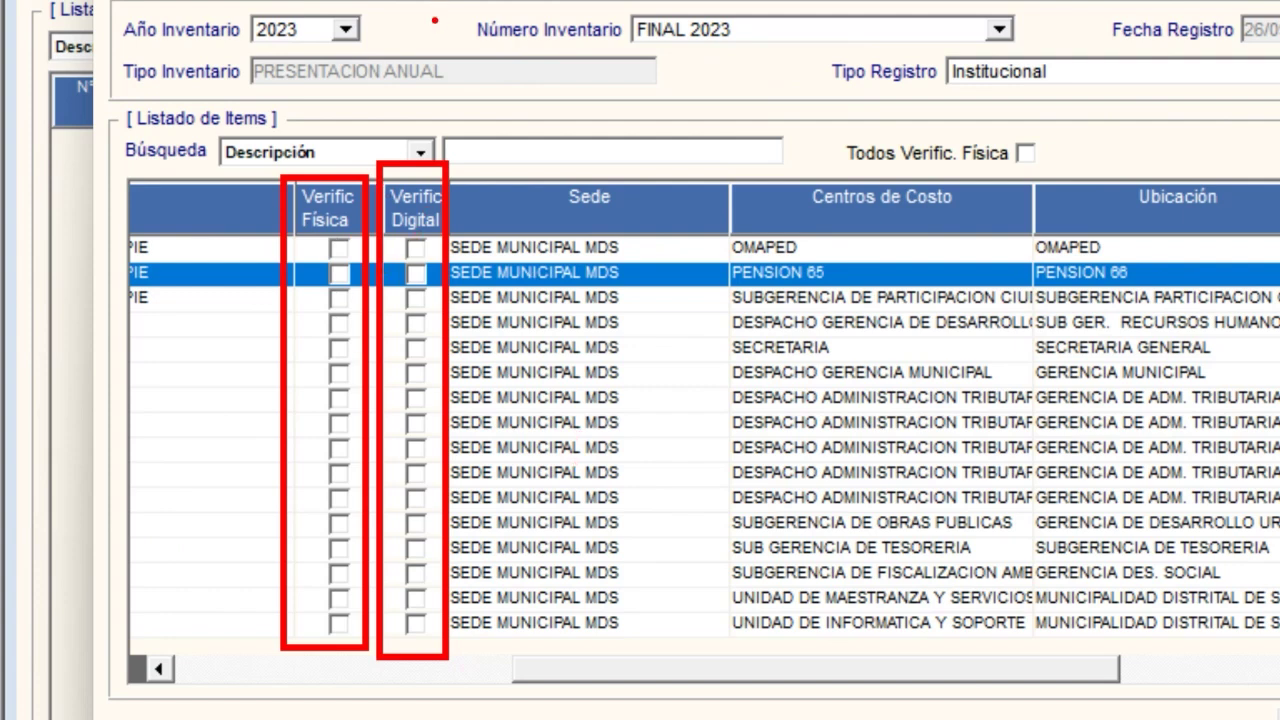
pyautogui.moveTo(353, 247)
pyautogui.mouseDown()
pyautogui.moveTo(338, 247)
pyautogui.moveTo(342, 336)
pyautogui.mouseUp()
pyautogui.moveTo(417, 376)
pyautogui.mouseDown()
pyautogui.moveTo(437, 368)
pyautogui.moveTo(450, 414)
pyautogui.mouseUp()
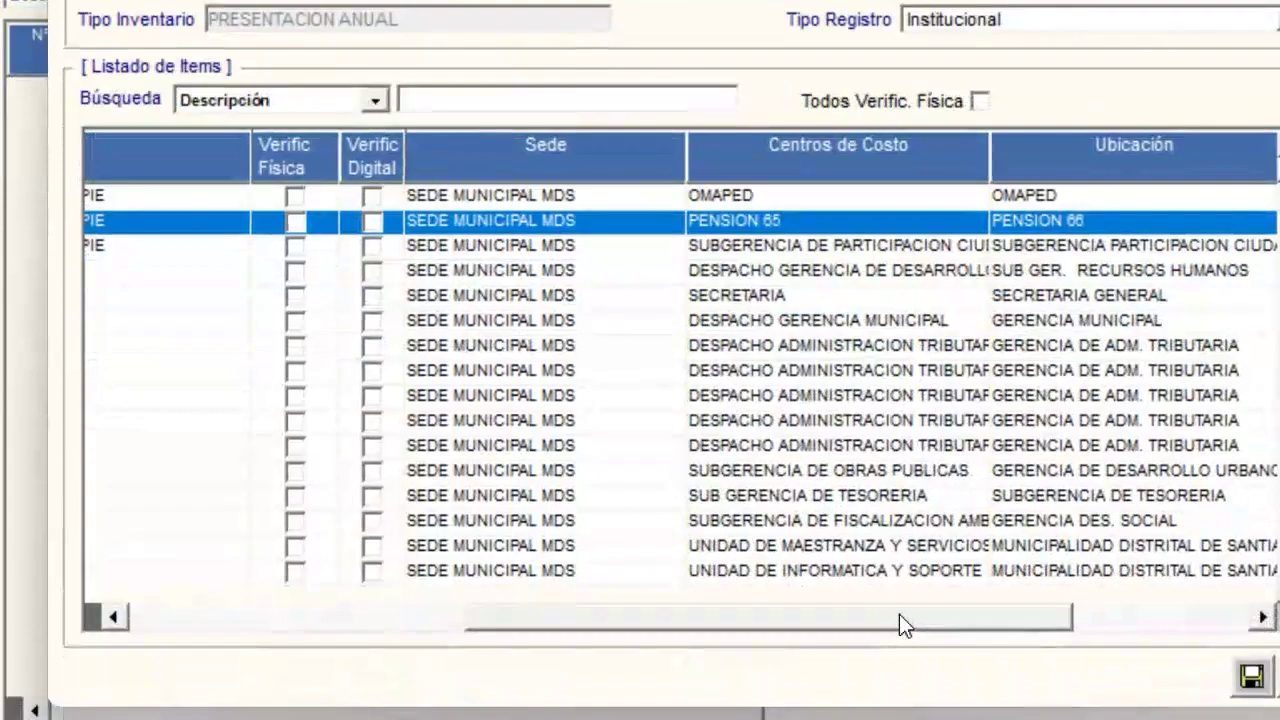
pyautogui.moveTo(899, 557); pyautogui.dragTo(643, 568)
pyautogui.moveTo(643, 625)
pyautogui.mouseDown()
pyautogui.moveTo(619, 626)
pyautogui.moveTo(645, 628)
pyautogui.mouseUp()
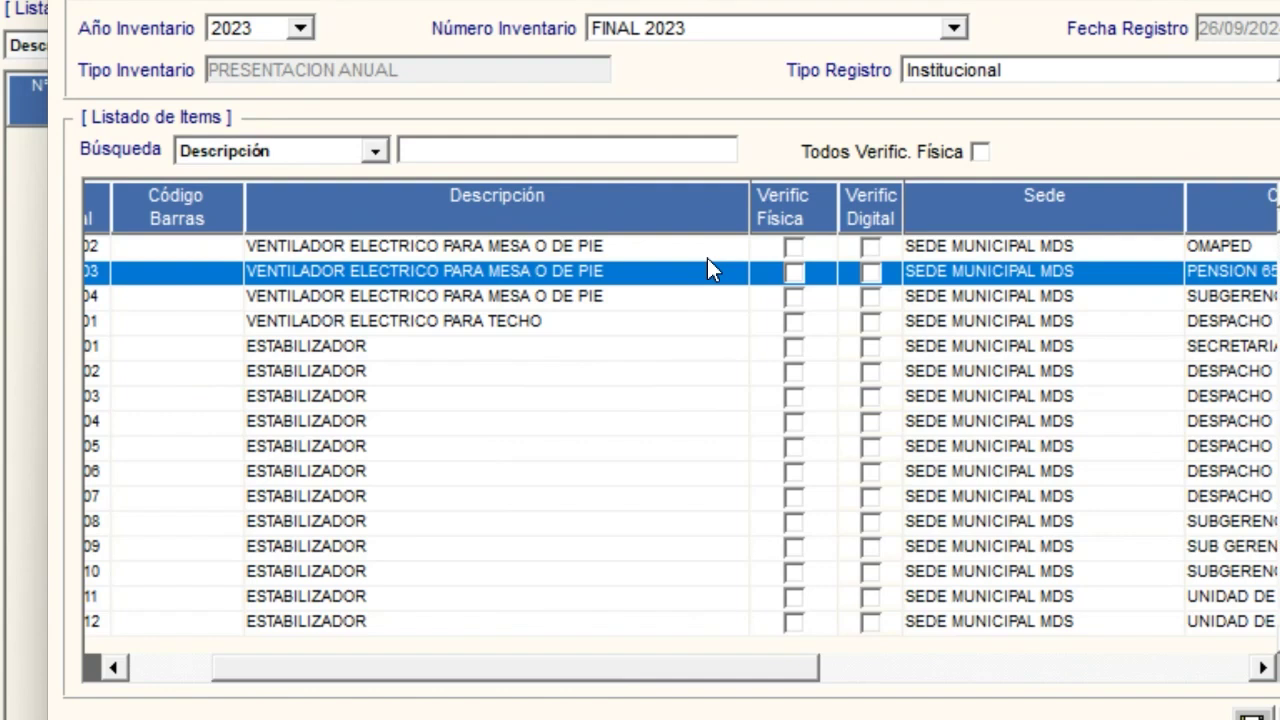
# Tick Verific Física for the three fans and the ceiling fan, then clear them again.
pyautogui.click(796, 249)
pyautogui.click(792, 272)
pyautogui.click(792, 297)
pyautogui.click(793, 321)
pyautogui.click(793, 321)
pyautogui.click(793, 296)
pyautogui.click(793, 271)
pyautogui.click(794, 246)
pyautogui.click(792, 248)
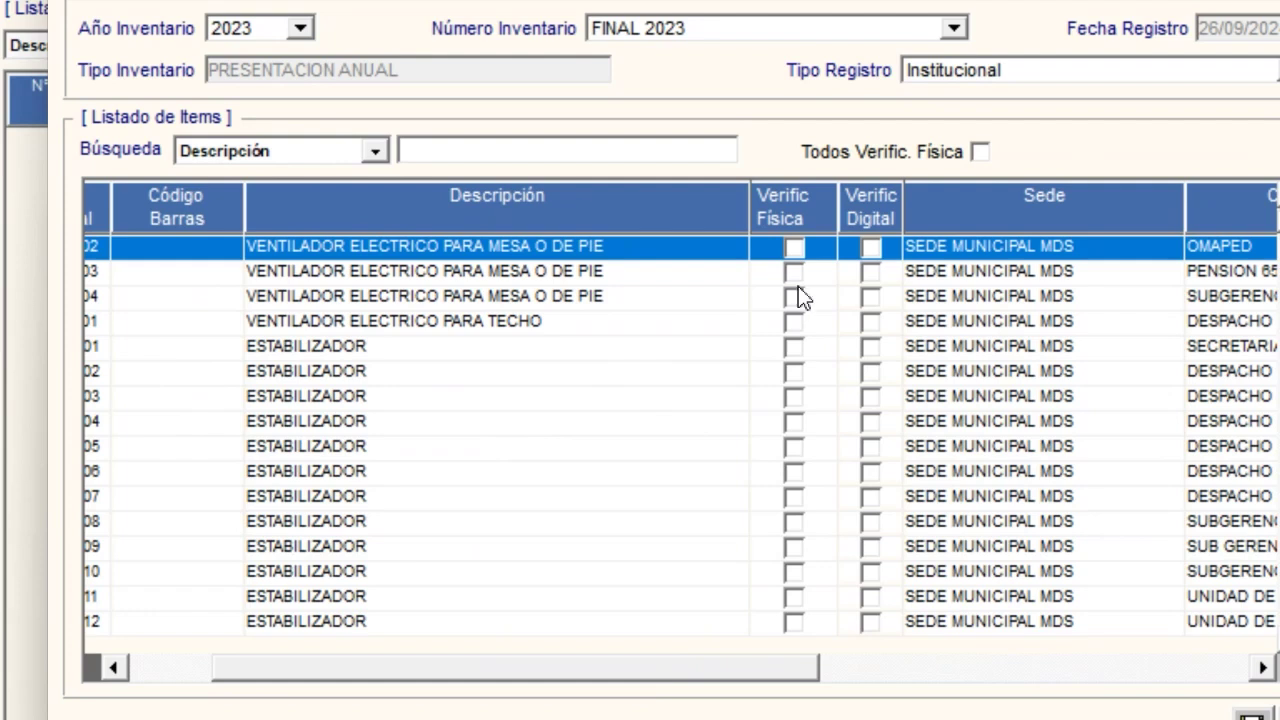
# Tick and then clear Verific. Física for the three fans and the ceiling fan.
pyautogui.click(796, 248)
pyautogui.click(800, 272)
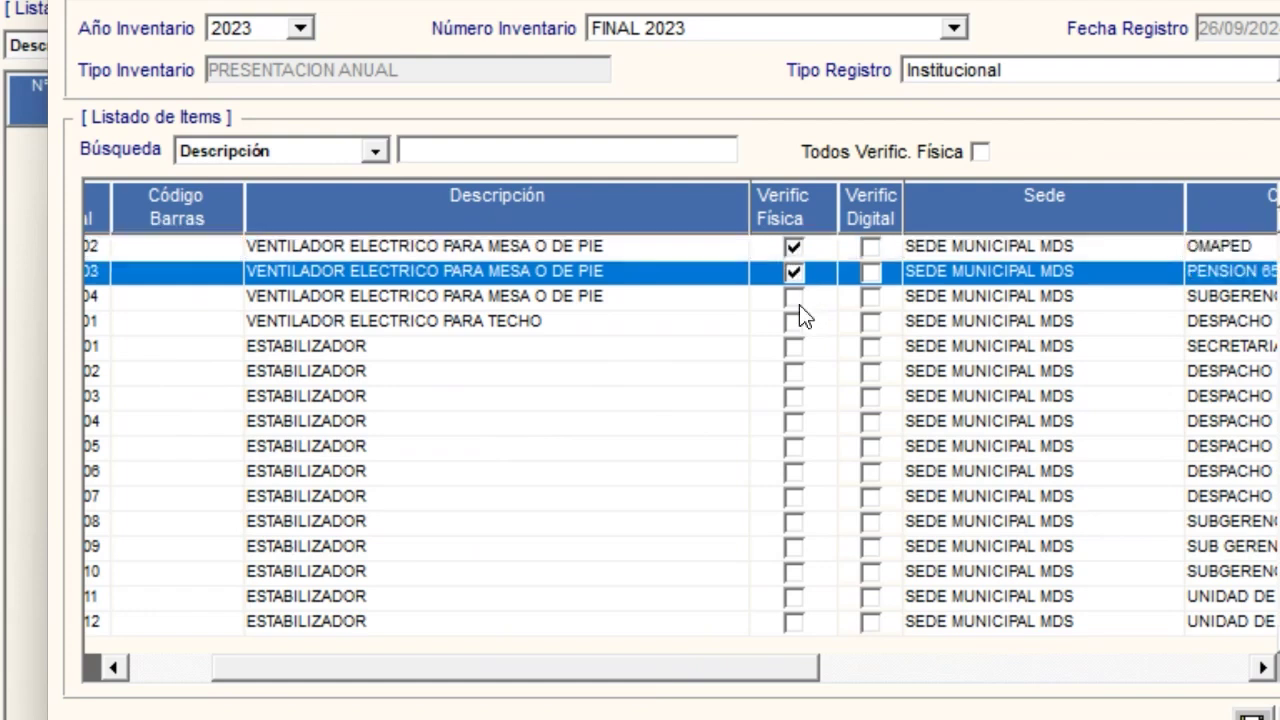
pyautogui.click(797, 297)
pyautogui.click(797, 322)
pyautogui.click(794, 297)
pyautogui.click(796, 272)
pyautogui.click(795, 247)
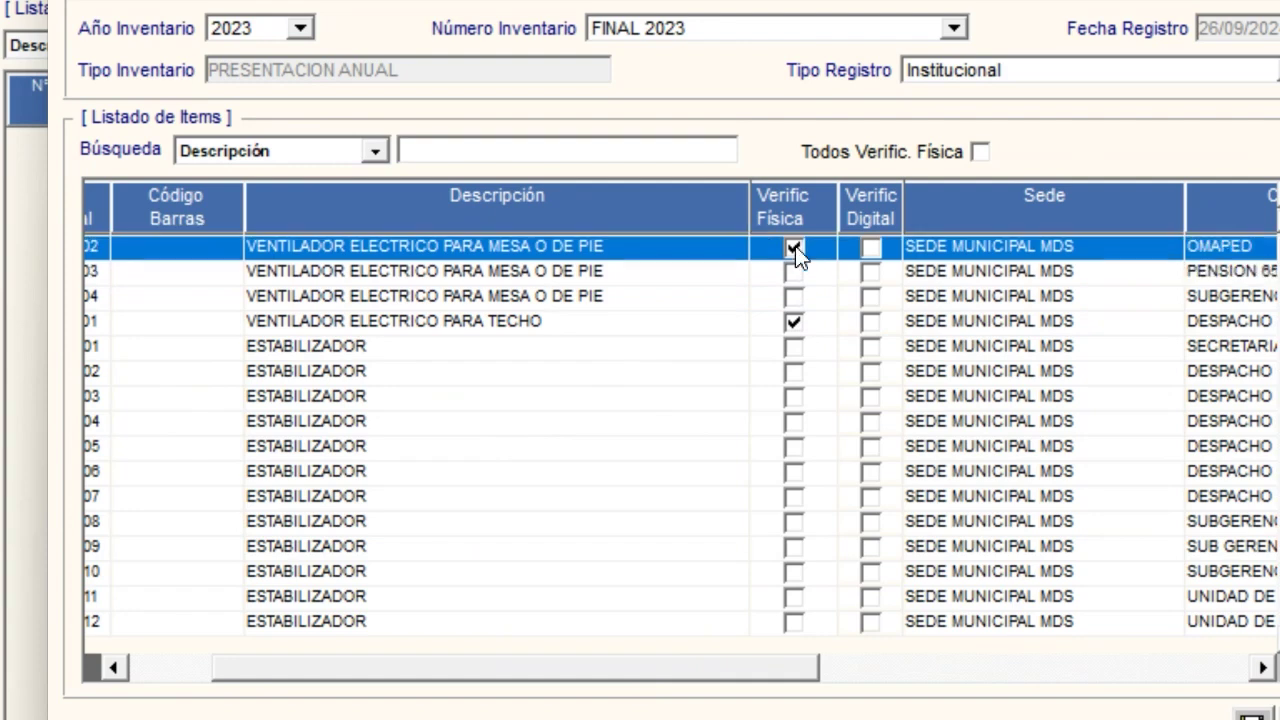
pyautogui.click(796, 323)
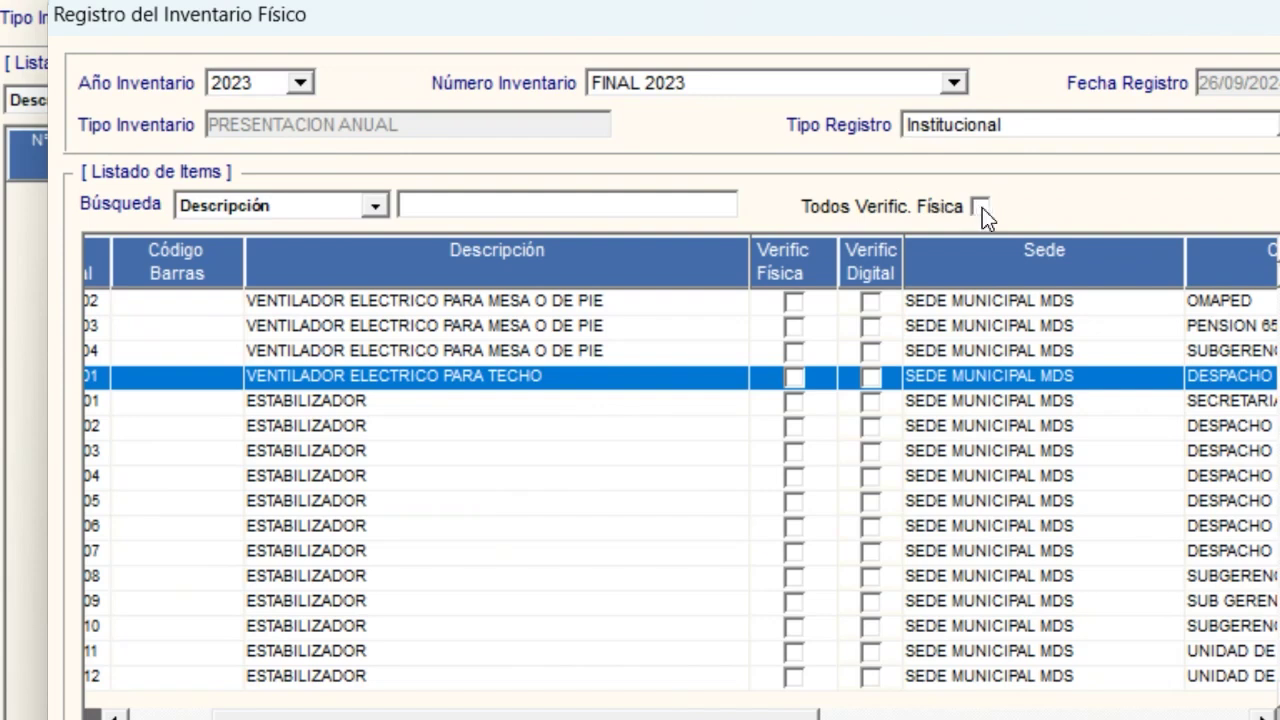
# Mark every item physically verified, then clear items 289, 290 and 291.
pyautogui.click(982, 208)
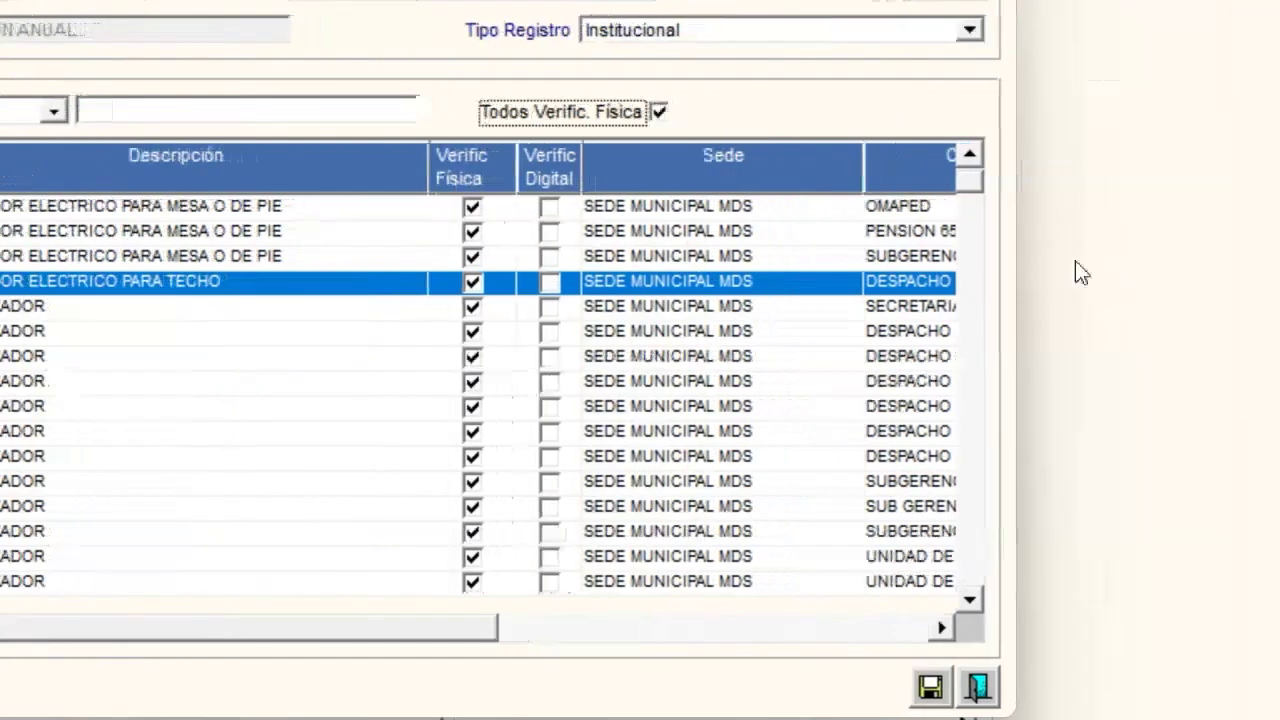
pyautogui.moveTo(965, 190); pyautogui.dragTo(966, 598)
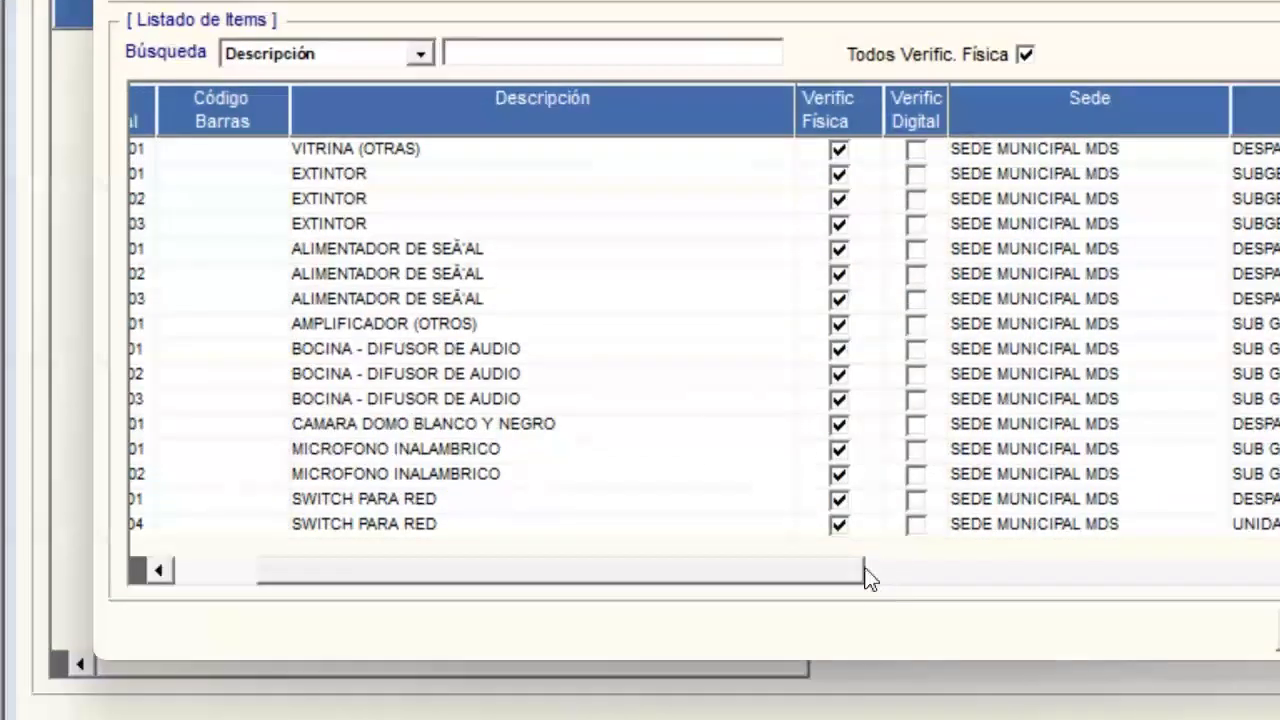
pyautogui.click(838, 524)
pyautogui.click(838, 499)
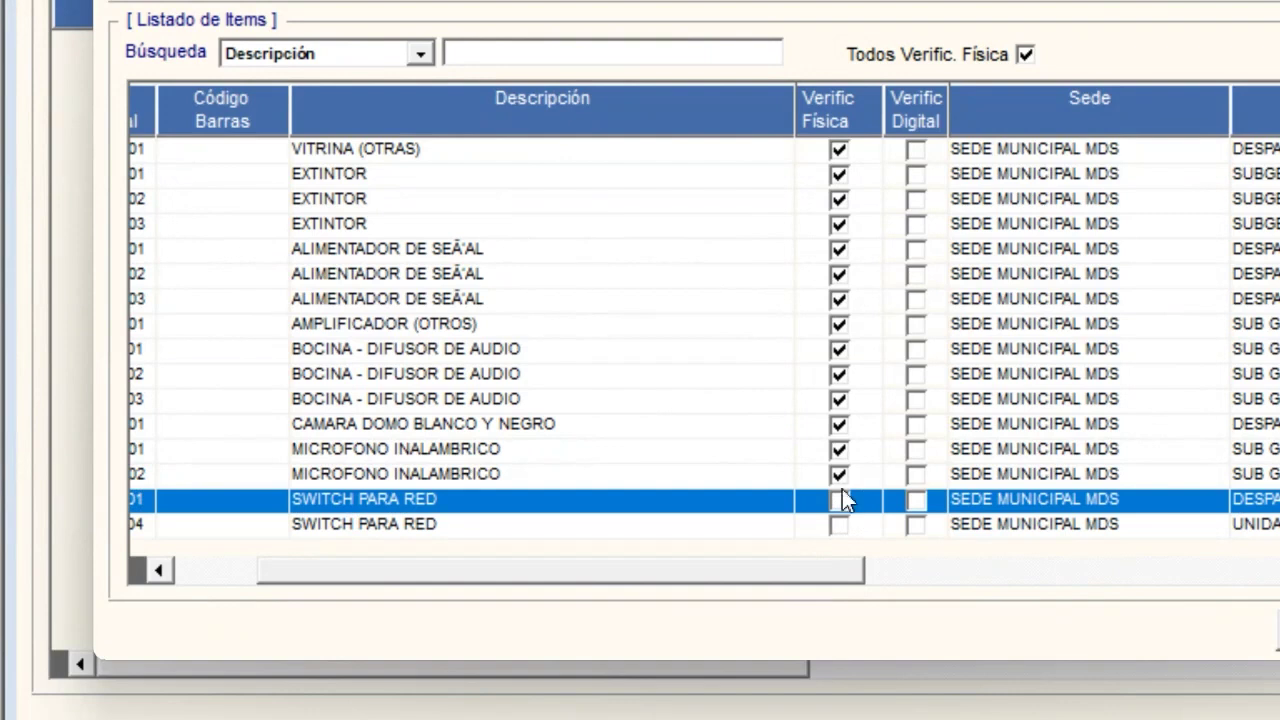
pyautogui.click(838, 474)
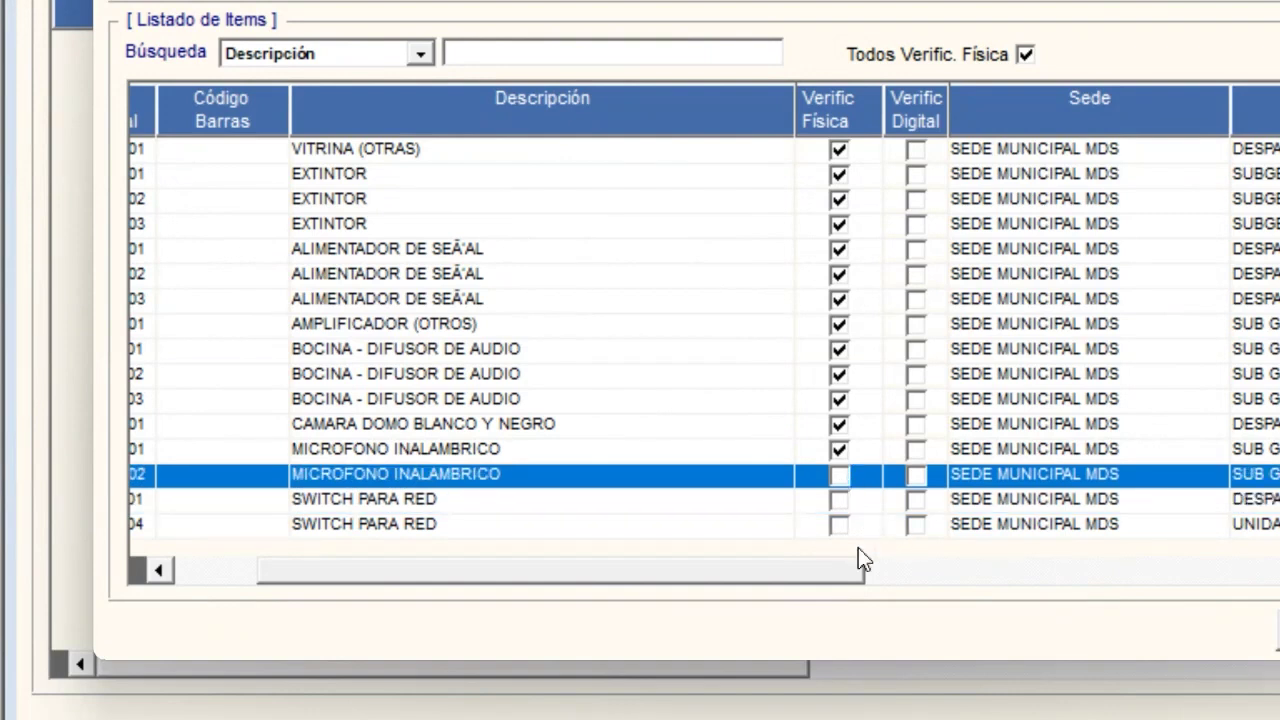
# Verify microphone 289 digitally and switch 290 physically, leaving switch 291 unverified.
pyautogui.moveTo(757, 576); pyautogui.dragTo(443, 590)
pyautogui.click(999, 474)
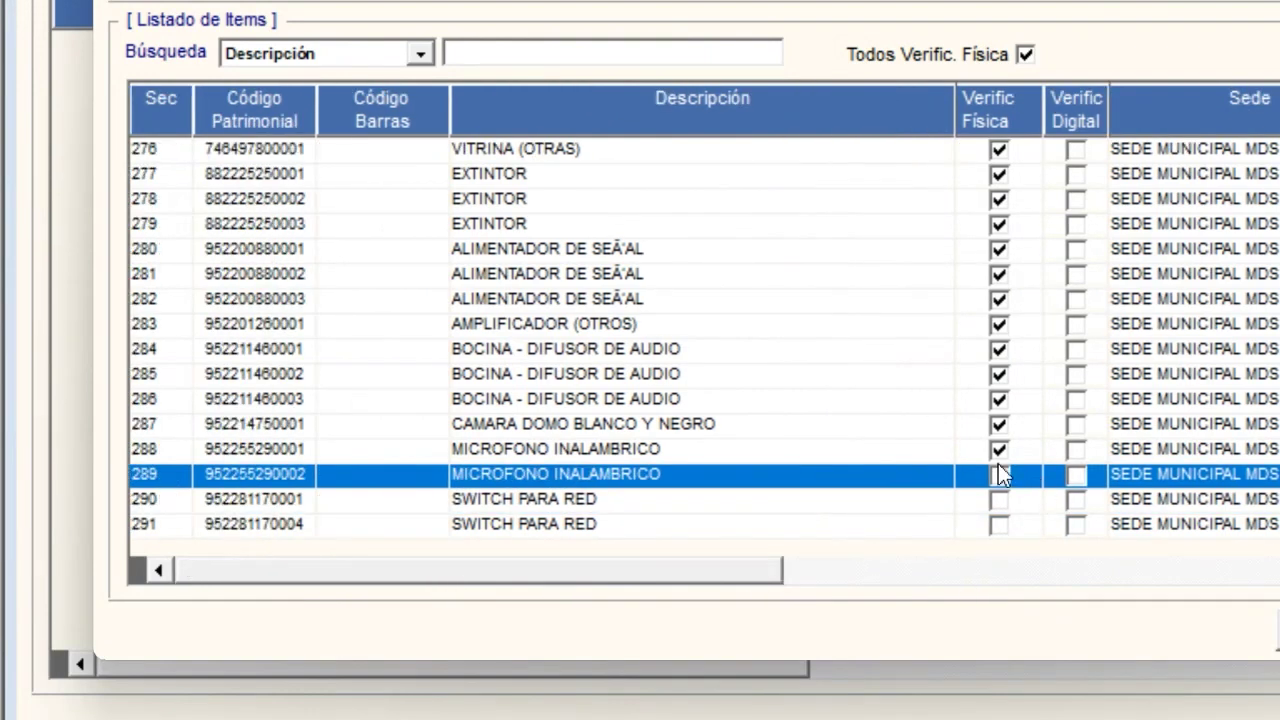
pyautogui.click(999, 499)
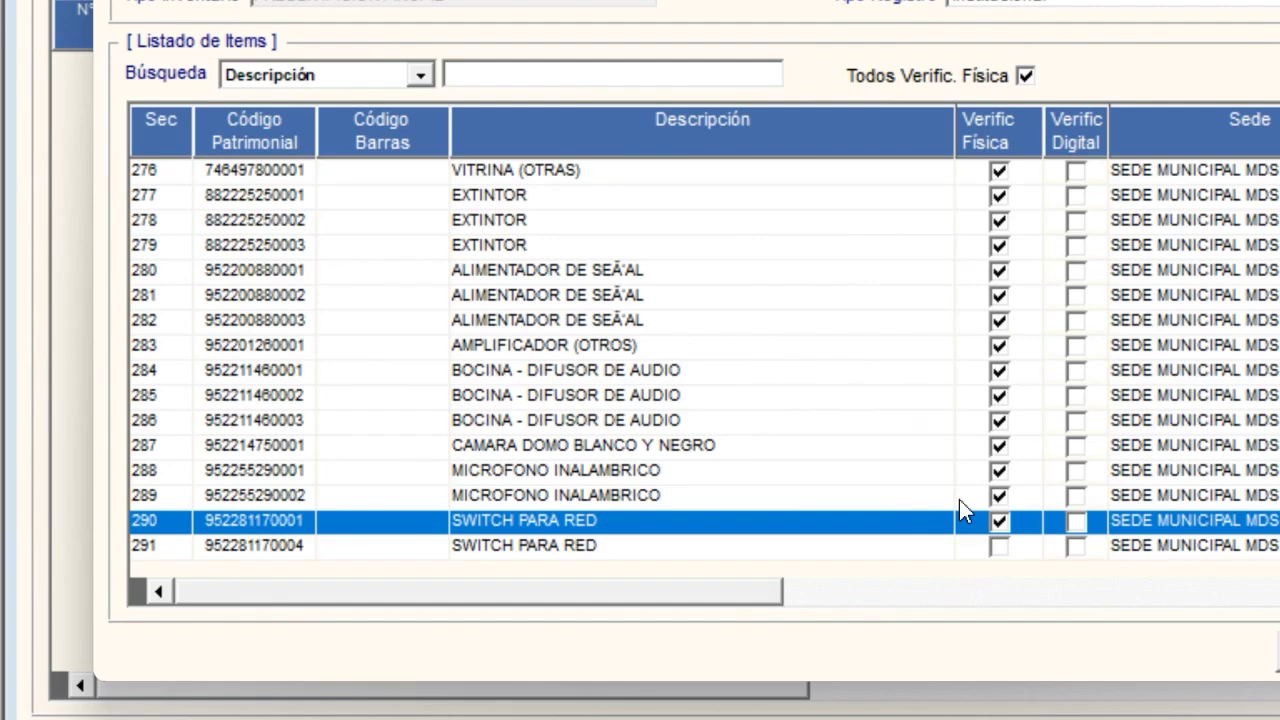
pyautogui.click(1077, 495)
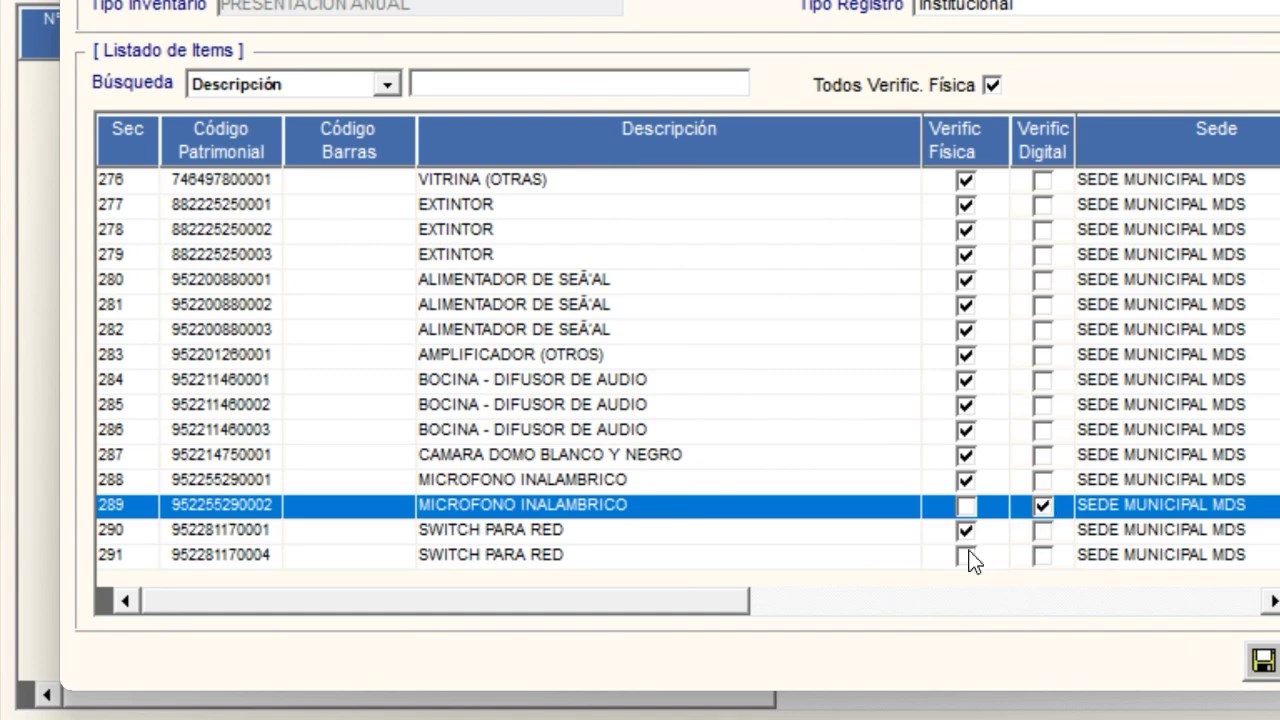
pyautogui.click(745, 556)
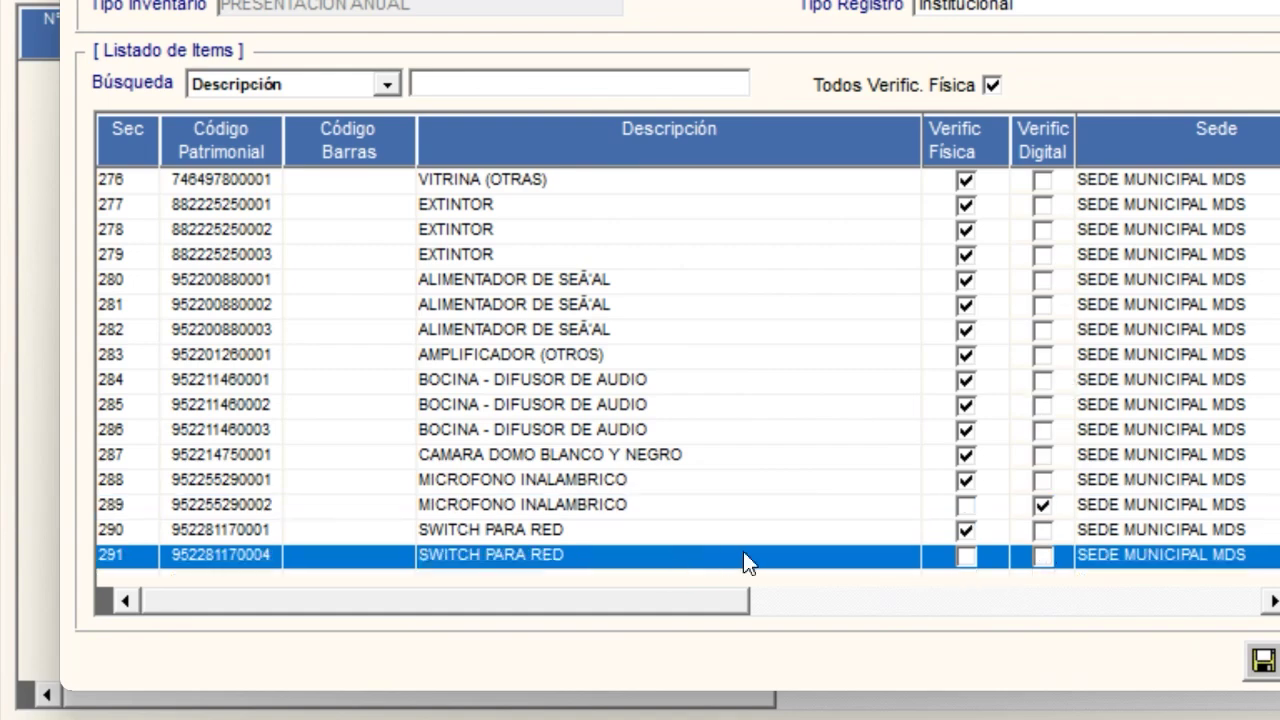
pyautogui.click(628, 529)
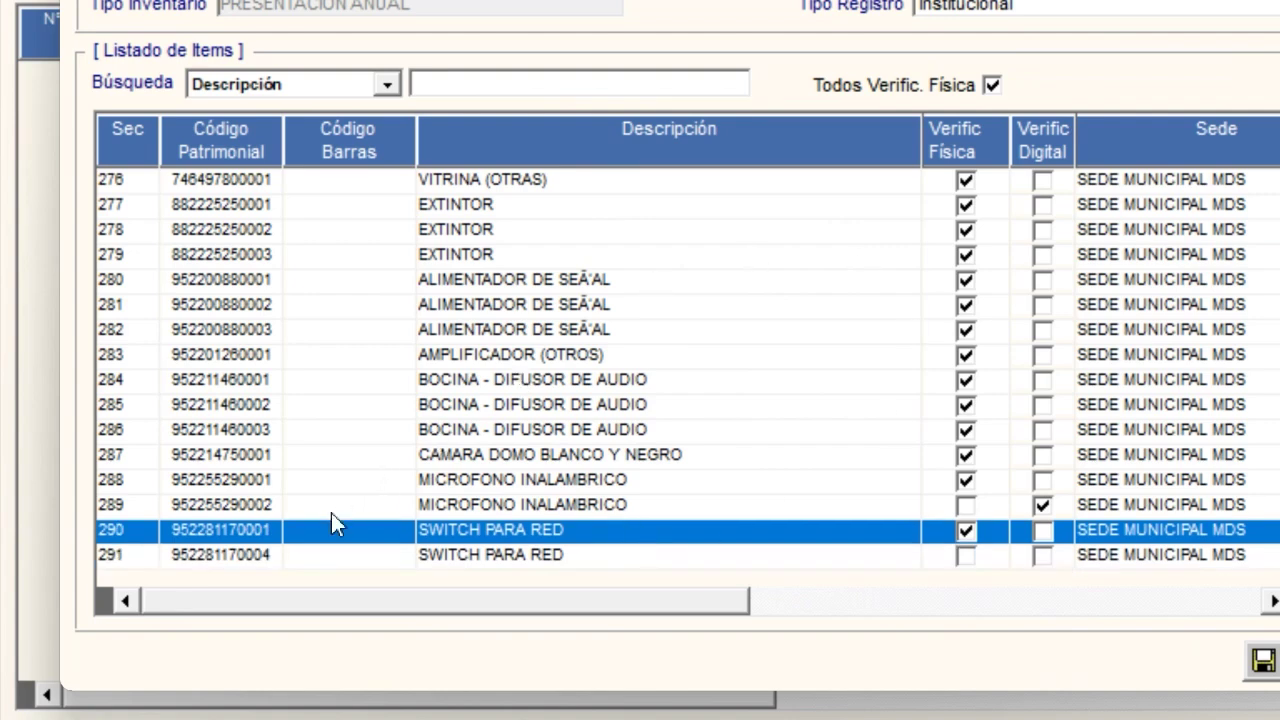
pyautogui.click(500, 566)
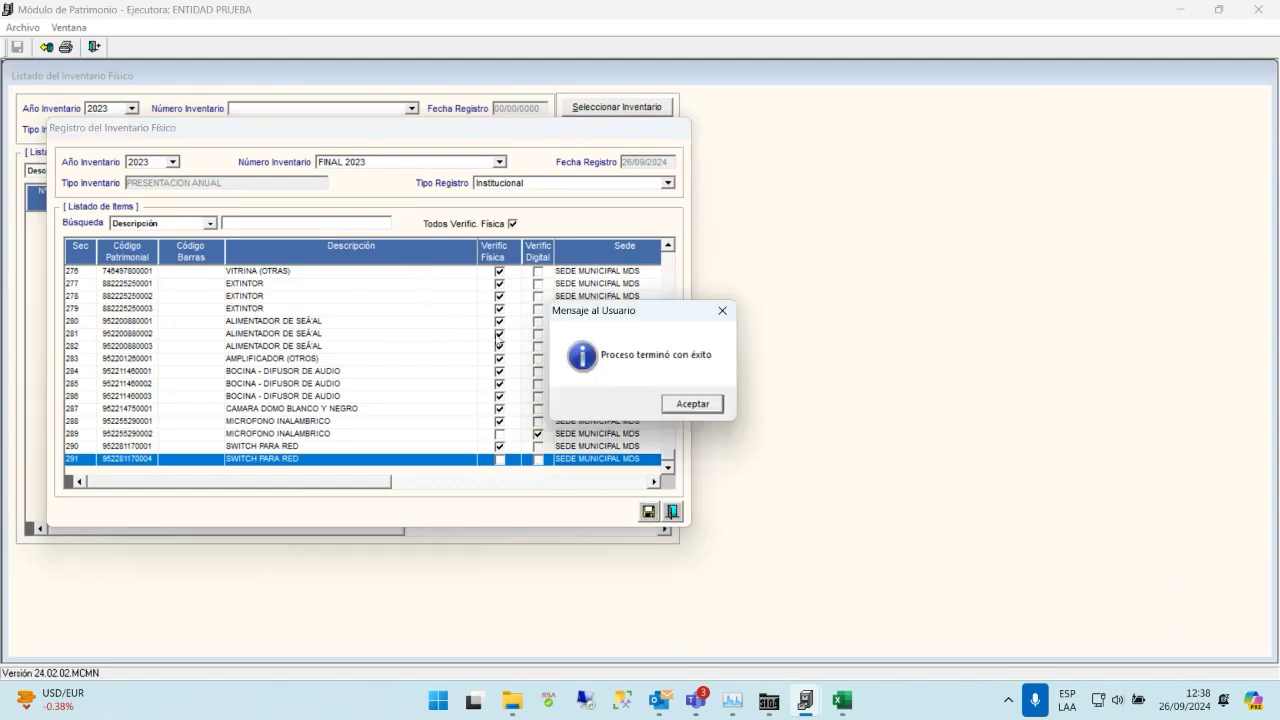
# Dismiss the success message and close the Registro del Inventario Físico dialog.
pyautogui.click(684, 401)
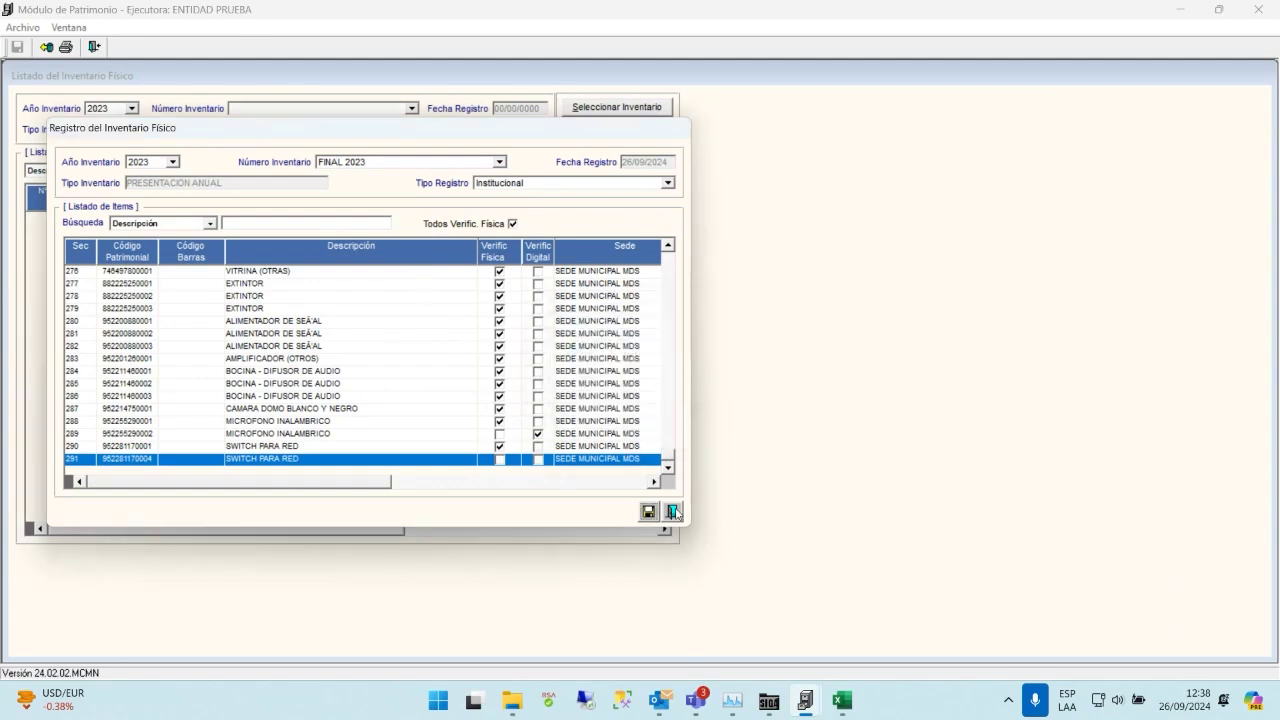
pyautogui.click(673, 511)
pyautogui.moveTo(669, 226); pyautogui.dragTo(667, 509)
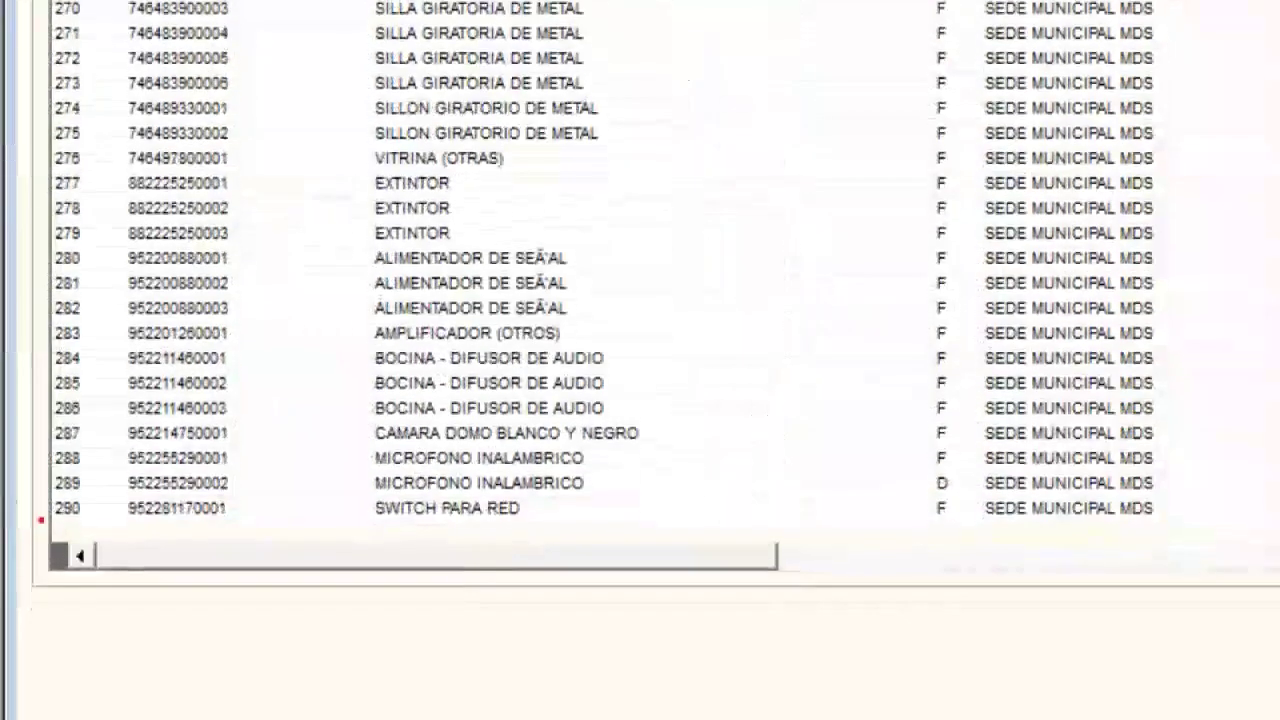
# Review the listing's D mark on row 289 and F marks, then exit the listing window.
pyautogui.moveTo(41, 519)
pyautogui.mouseDown()
pyautogui.moveTo(77, 522)
pyautogui.moveTo(92, 502)
pyautogui.mouseUp()
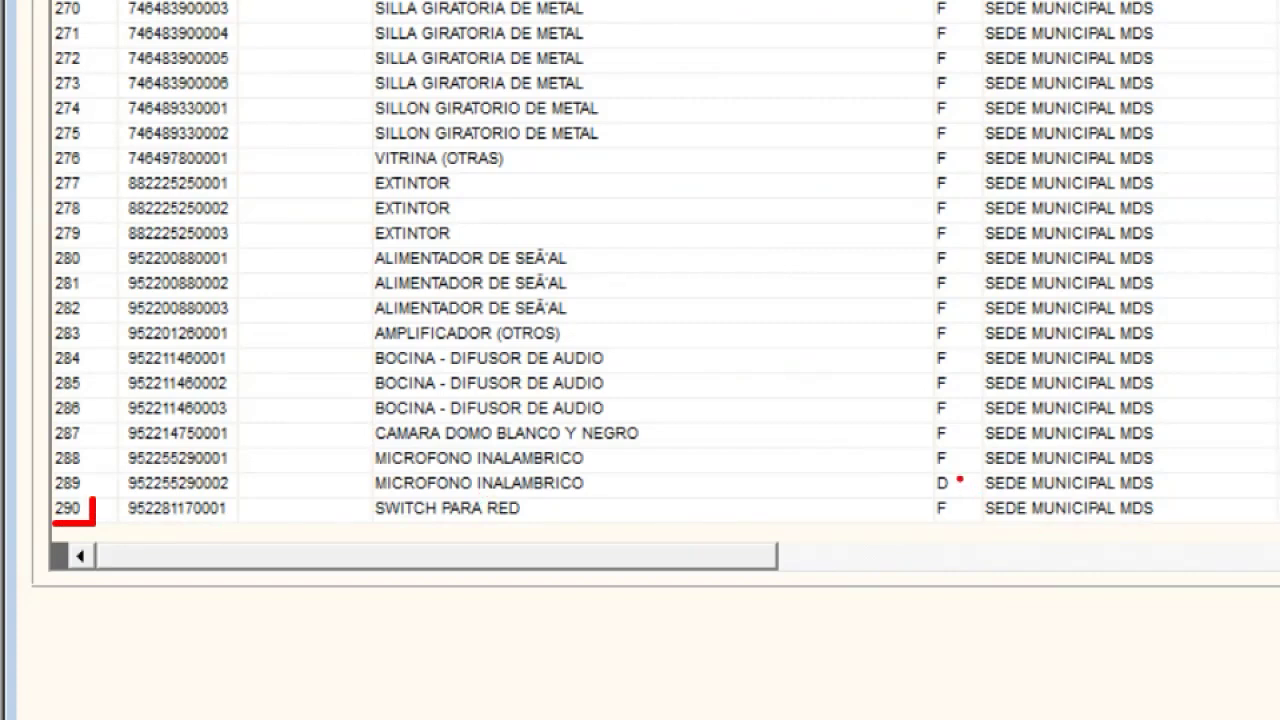
pyautogui.moveTo(947, 470)
pyautogui.mouseDown()
pyautogui.moveTo(916, 507)
pyautogui.moveTo(975, 482)
pyautogui.mouseUp()
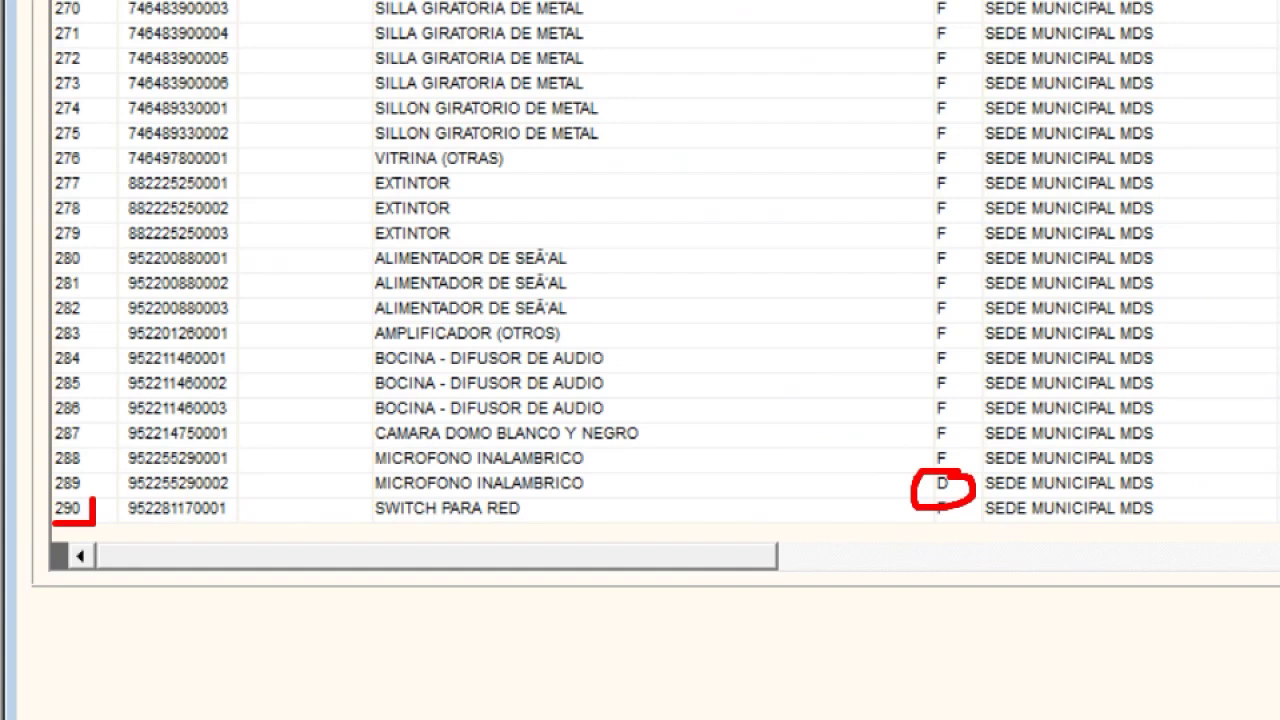
pyautogui.moveTo(955, 313); pyautogui.dragTo(987, 293)
pyautogui.moveTo(962, 341)
pyautogui.mouseDown()
pyautogui.moveTo(976, 328)
pyautogui.moveTo(973, 357)
pyautogui.mouseUp()
pyautogui.moveTo(957, 394); pyautogui.dragTo(968, 386)
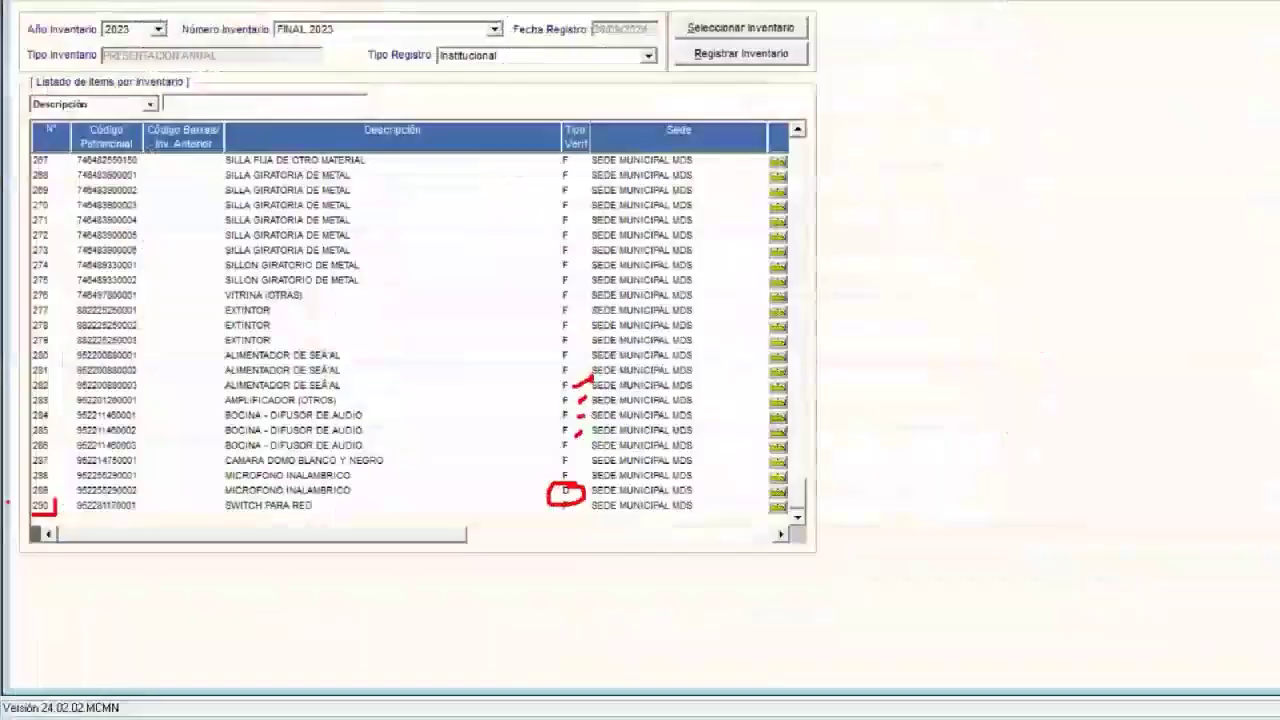
pyautogui.press('Escape')
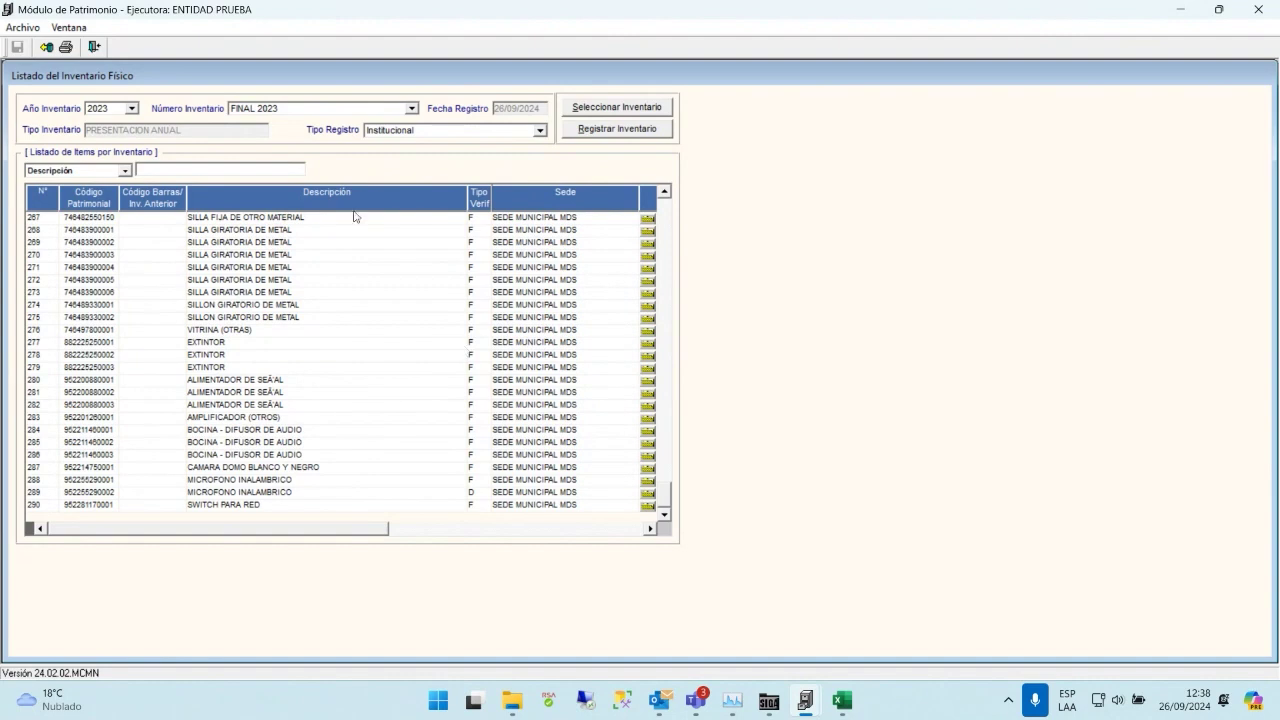
pyautogui.click(95, 48)
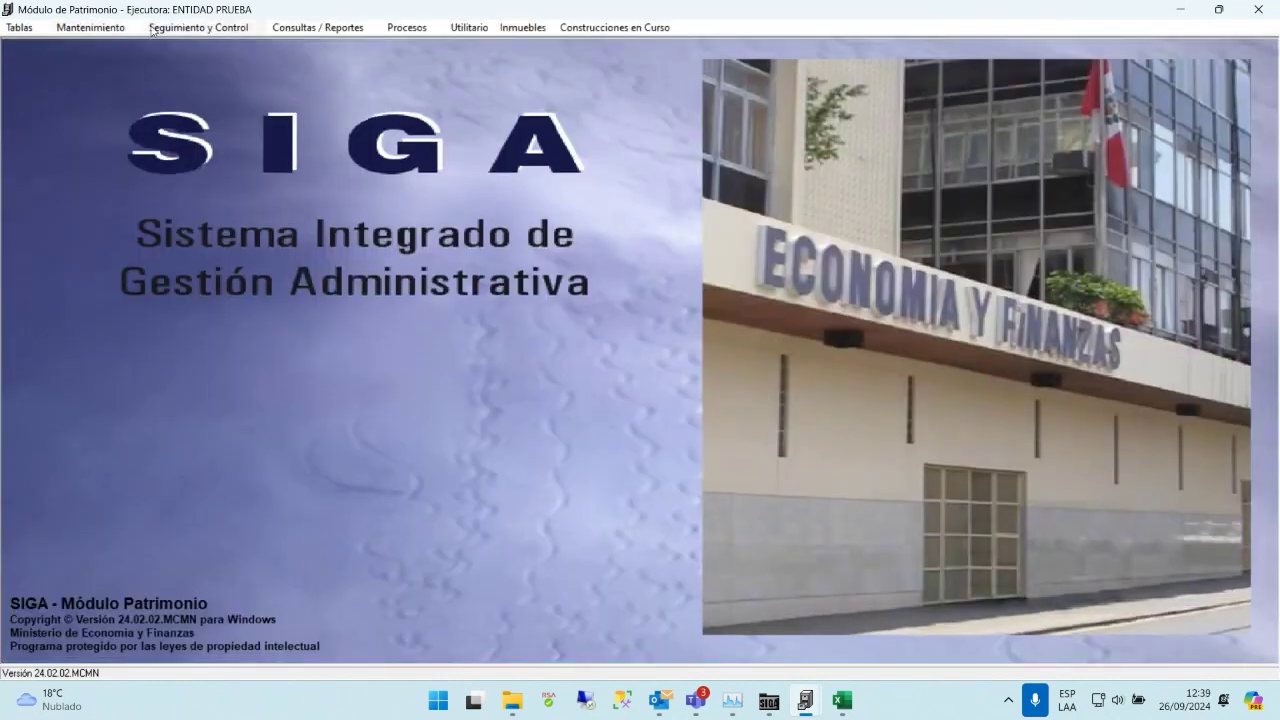
# Open Mantenimiento > Inventario Físico > Faltantes.
pyautogui.click(118, 28)
pyautogui.moveTo(165, 64)
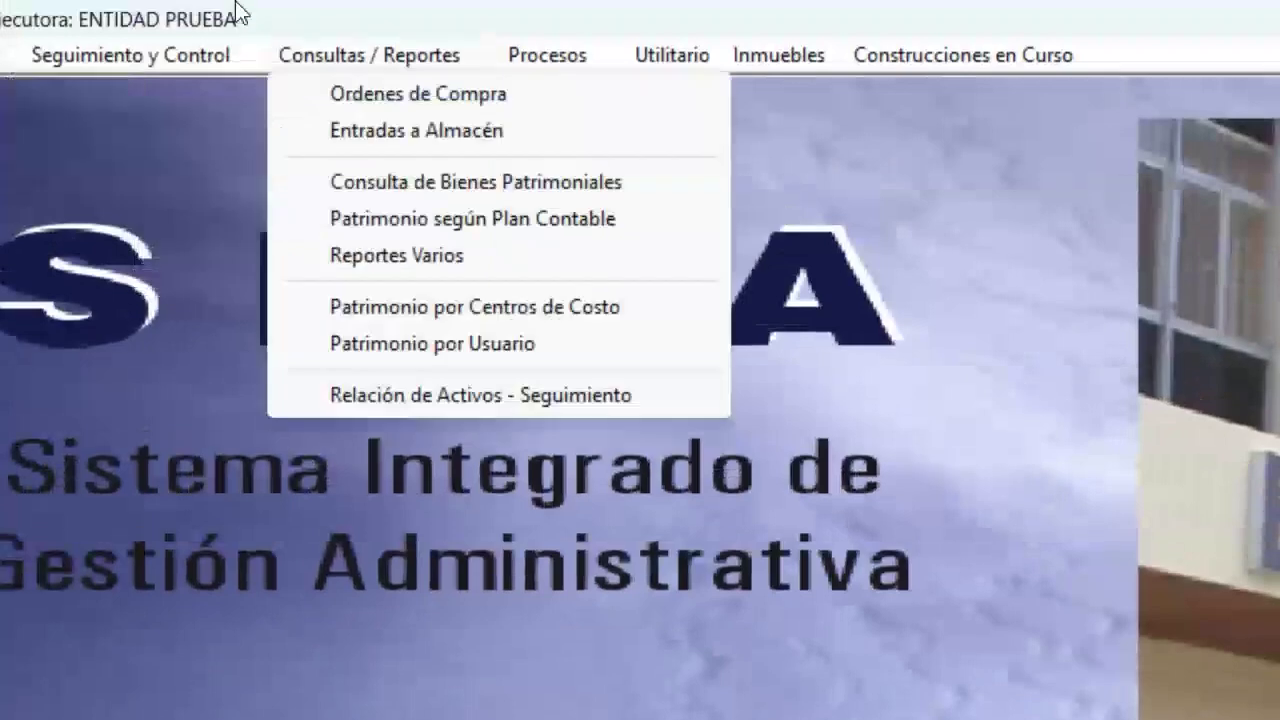
pyautogui.moveTo(181, 28)
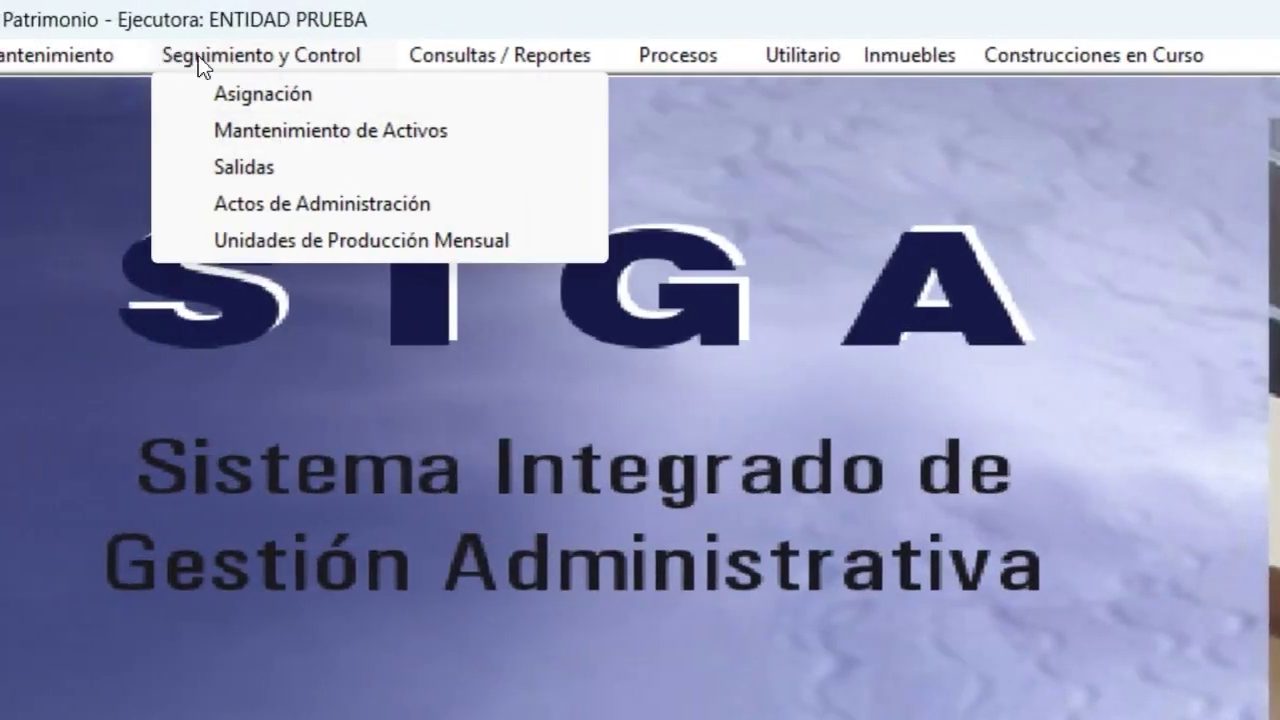
pyautogui.moveTo(135, 67)
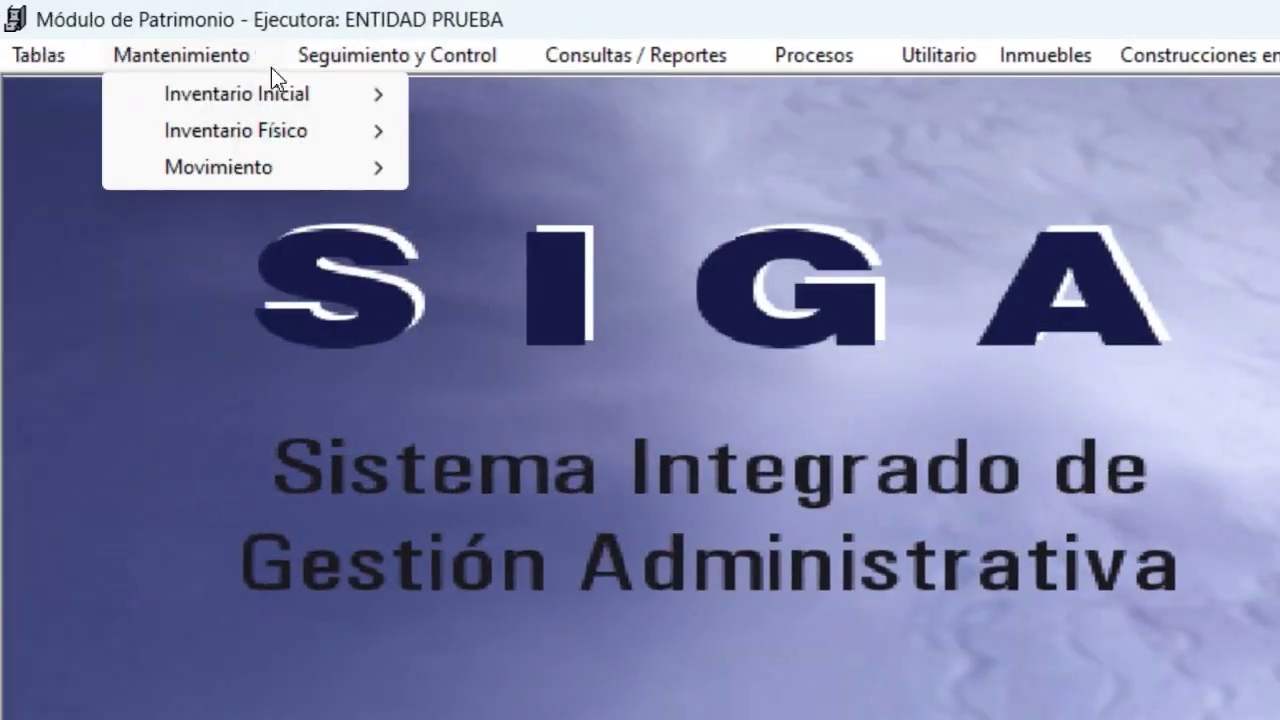
pyautogui.moveTo(163, 158)
pyautogui.moveTo(298, 126)
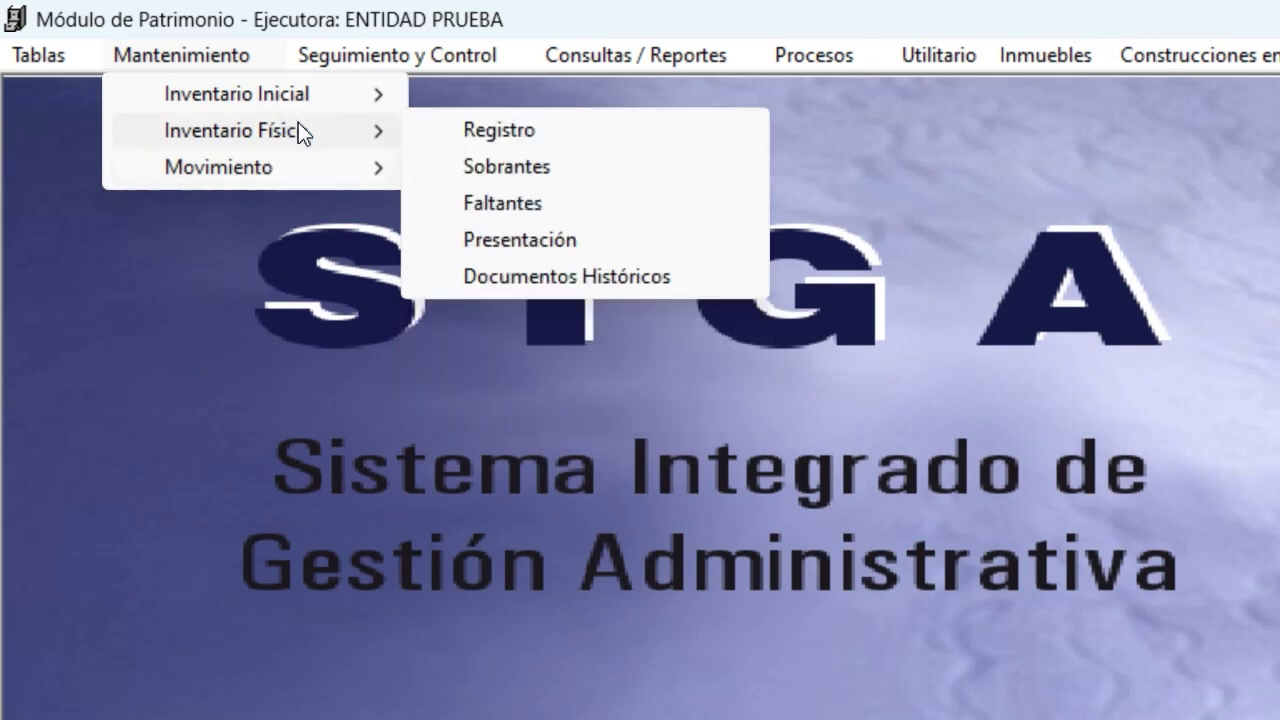
pyautogui.click(507, 199)
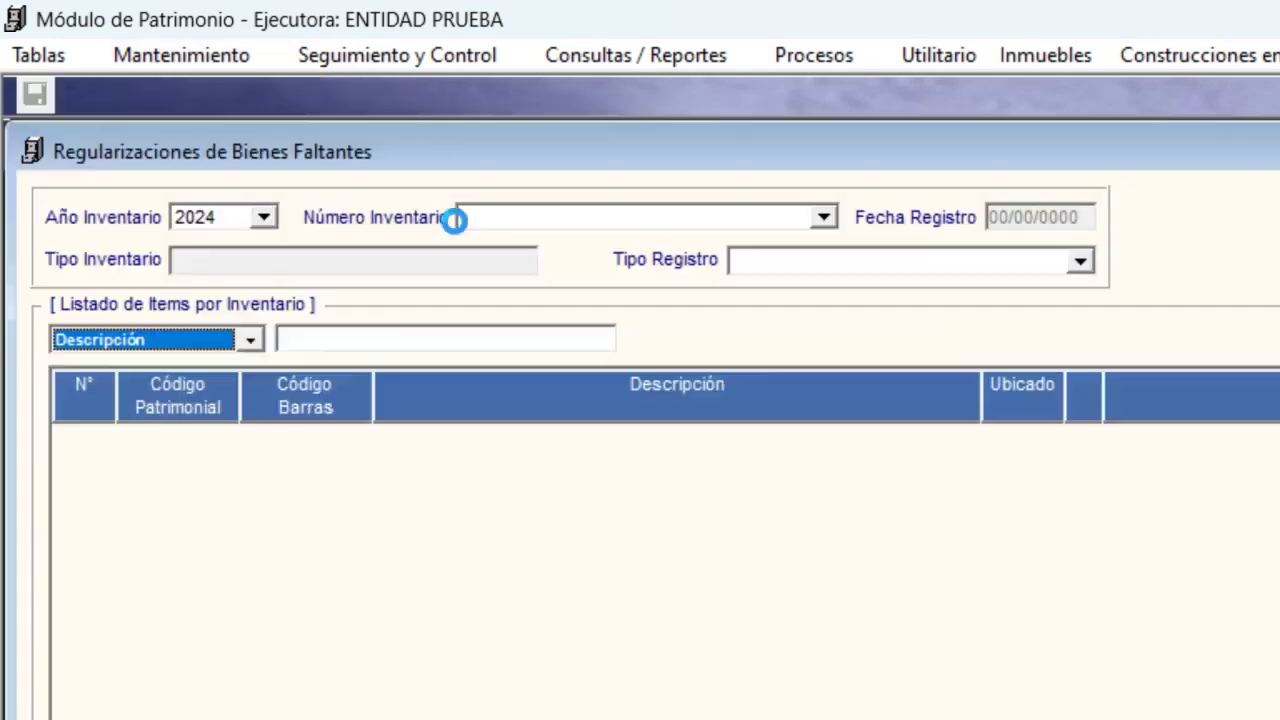
# Set Año Inventario to 2023 and Número Inventario to FINAL 2023.
pyautogui.click(255, 215)
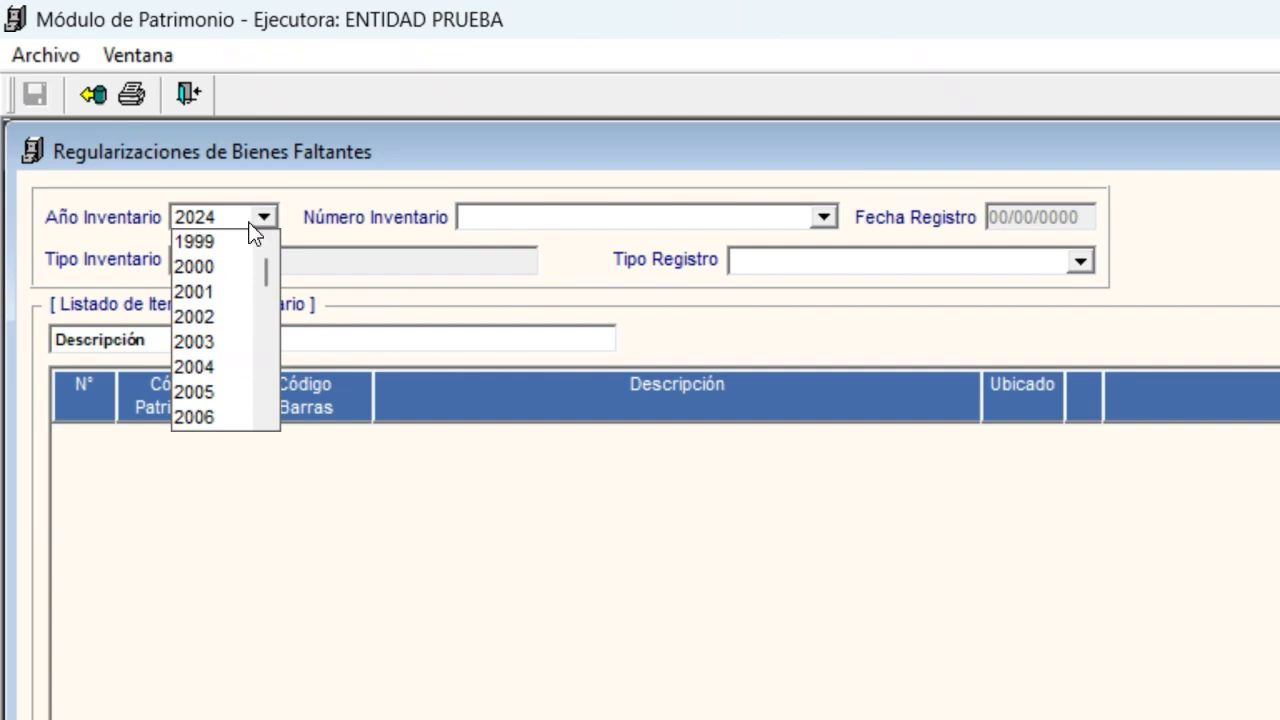
pyautogui.moveTo(263, 275); pyautogui.dragTo(263, 434)
pyautogui.click(207, 368)
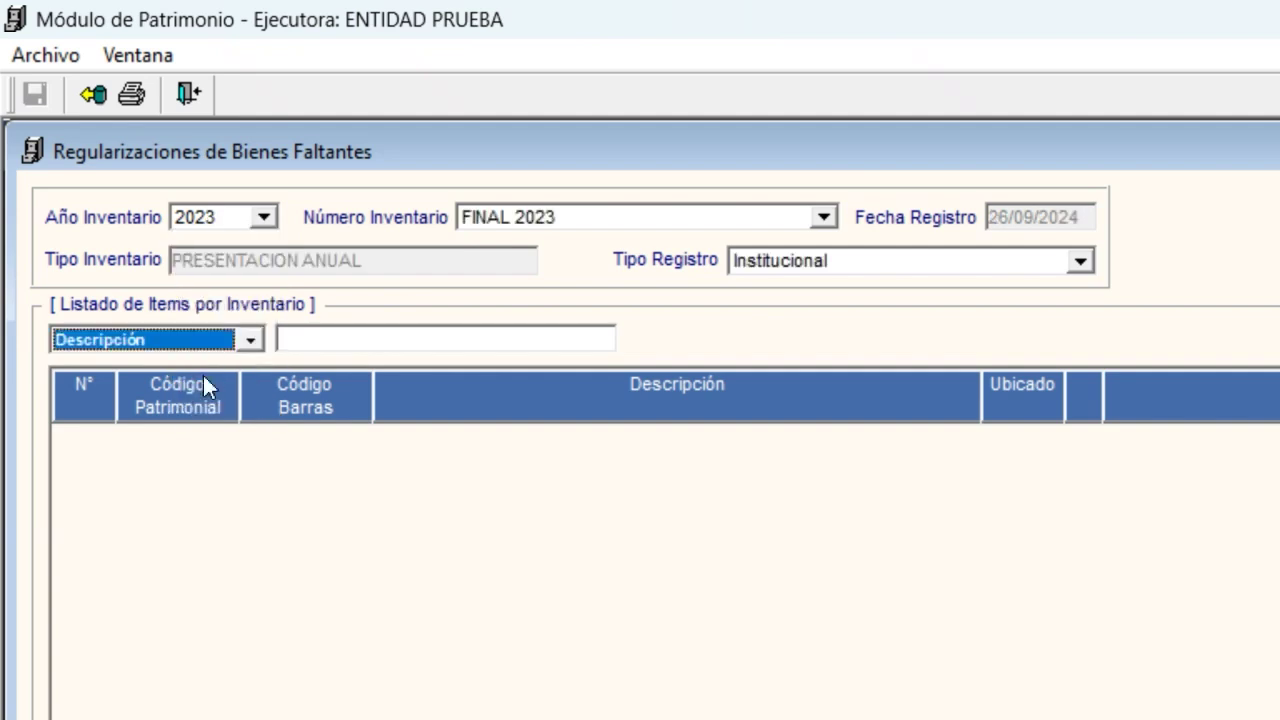
pyautogui.click(698, 214)
pyautogui.click(630, 243)
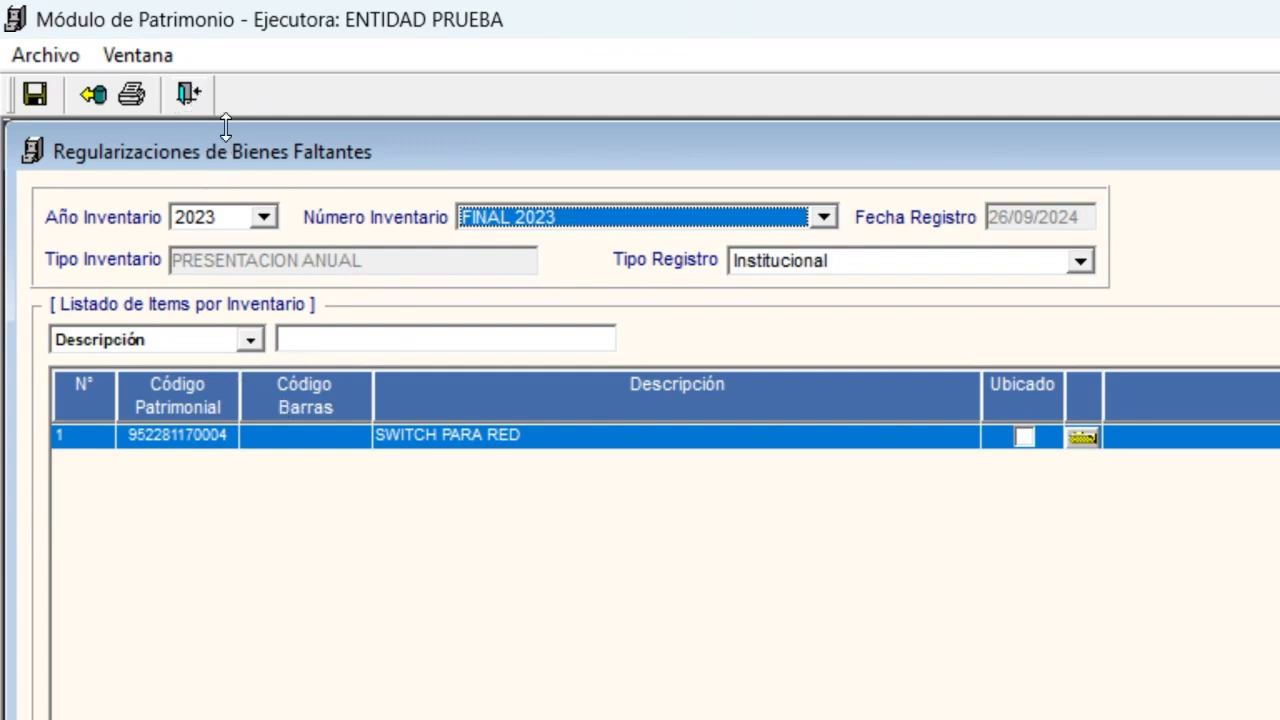
# Open the Sobrantes regularization for inventory year 2023 and insert a new asset detail.
pyautogui.click(187, 94)
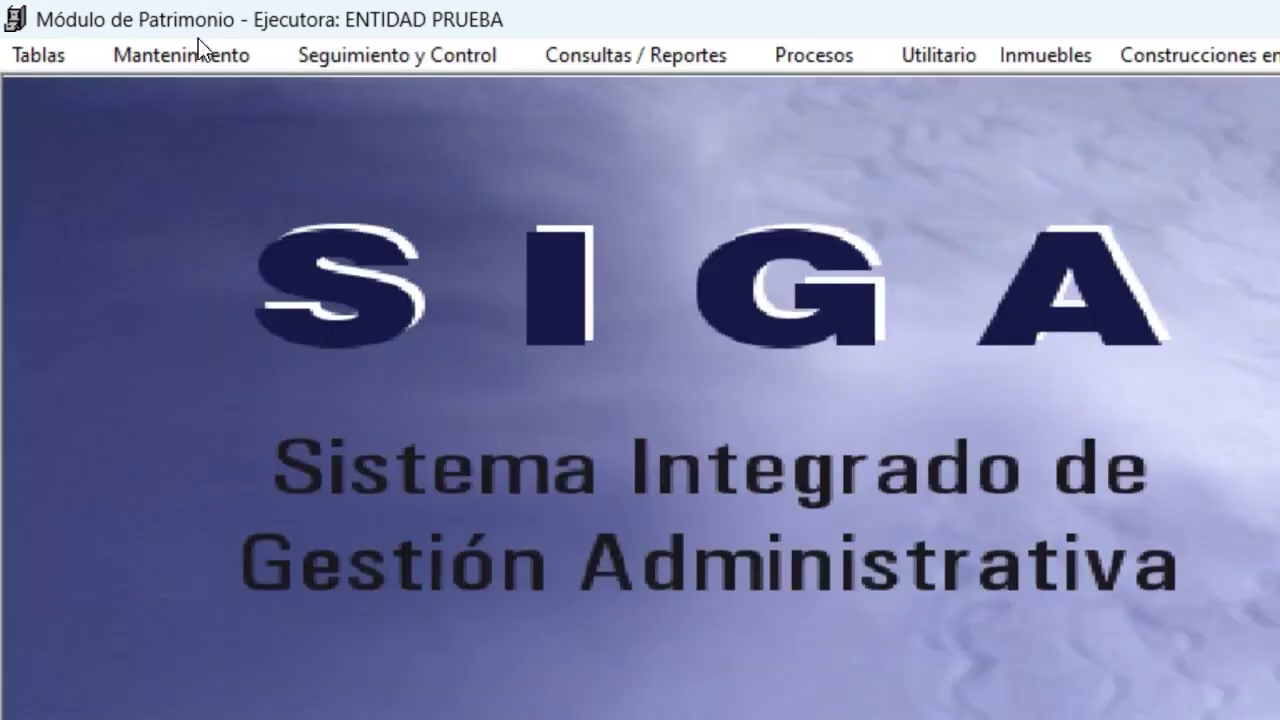
pyautogui.click(196, 47)
pyautogui.moveTo(251, 140)
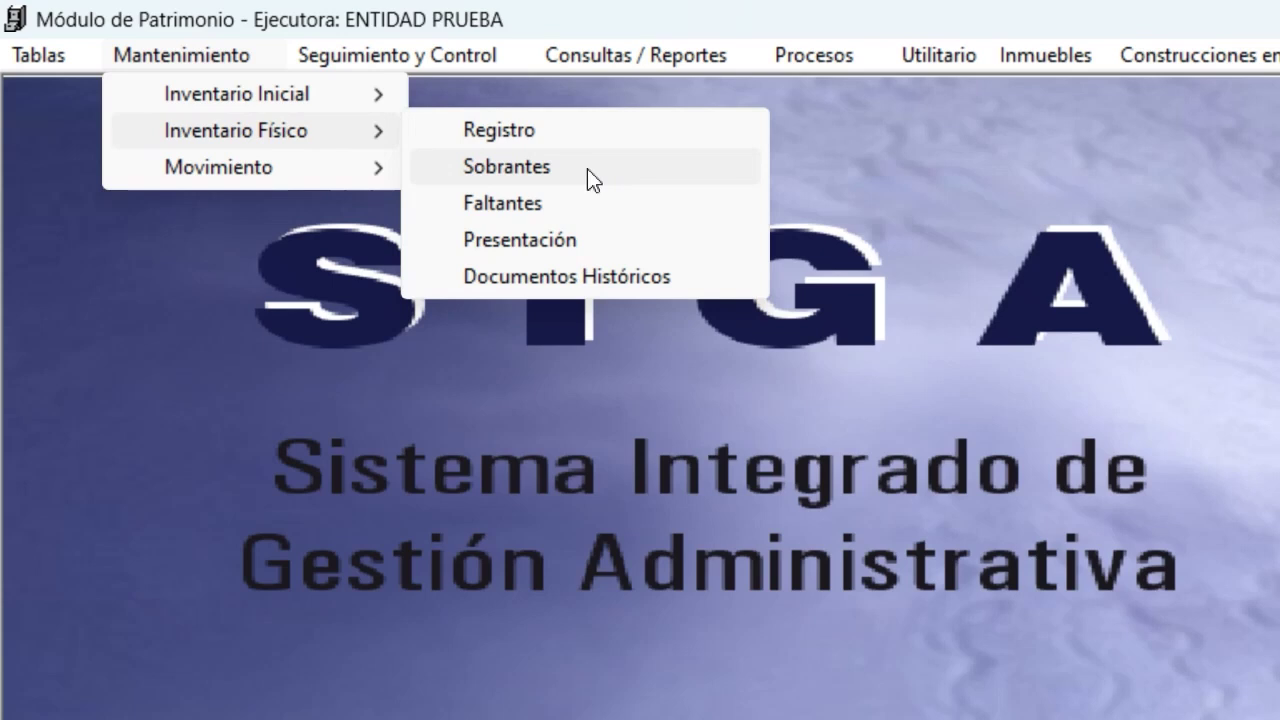
pyautogui.click(587, 169)
pyautogui.click(263, 217)
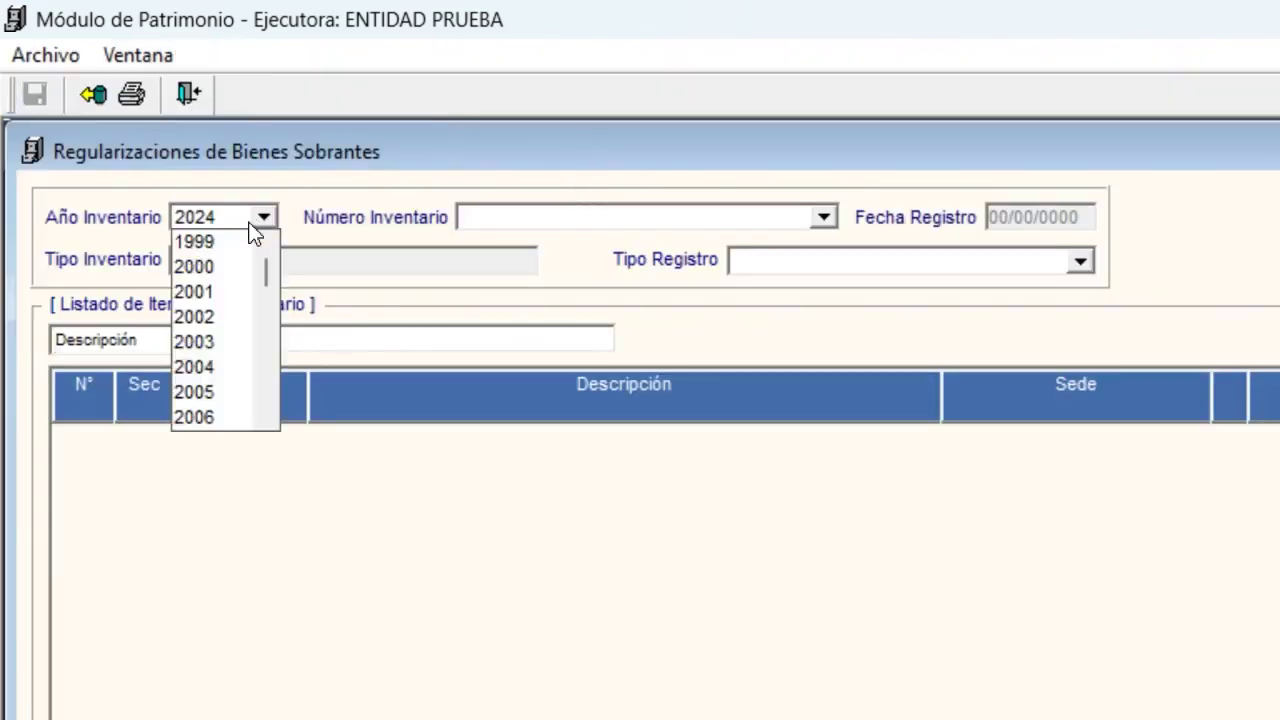
pyautogui.click(213, 367)
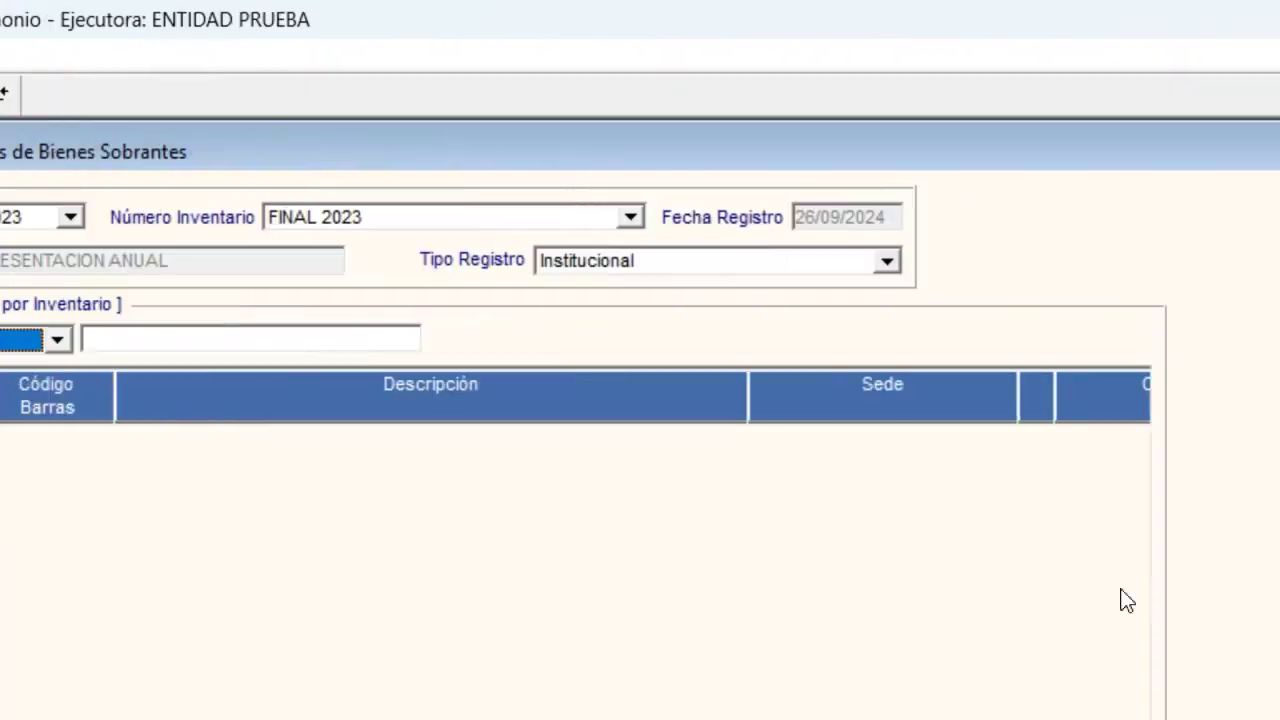
pyautogui.rightClick(403, 405)
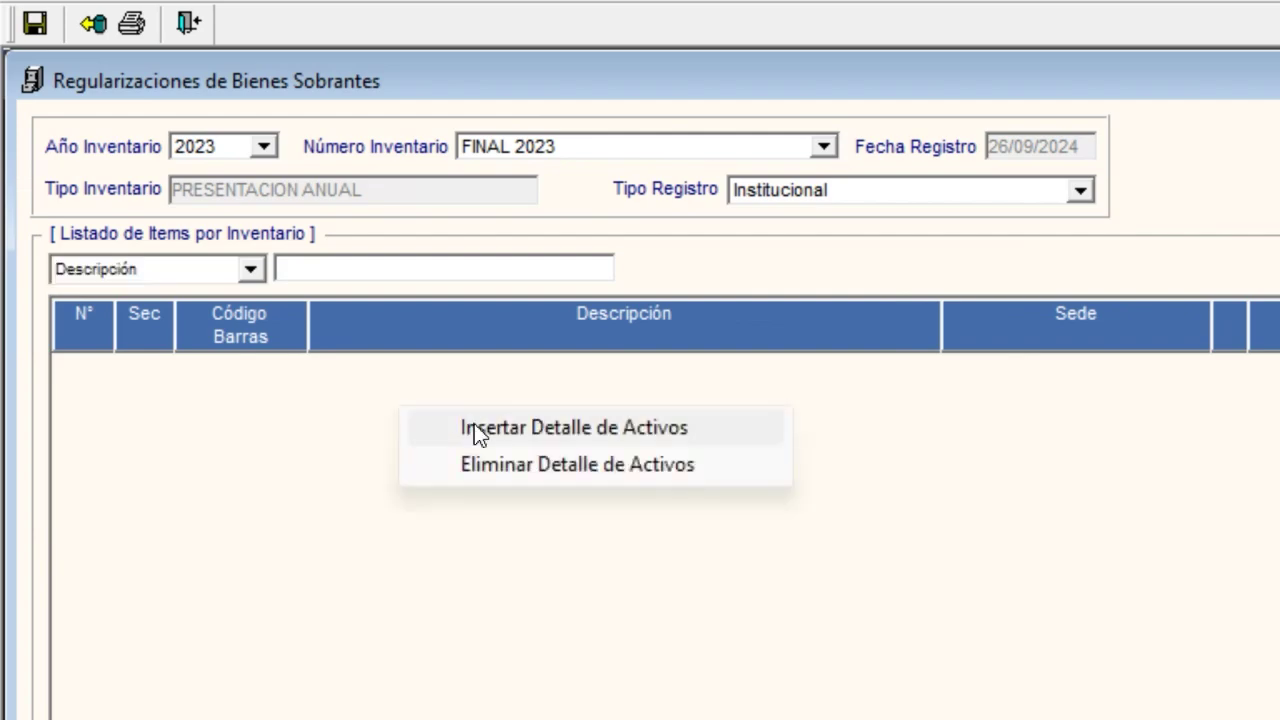
pyautogui.click(474, 428)
pyautogui.click(596, 407)
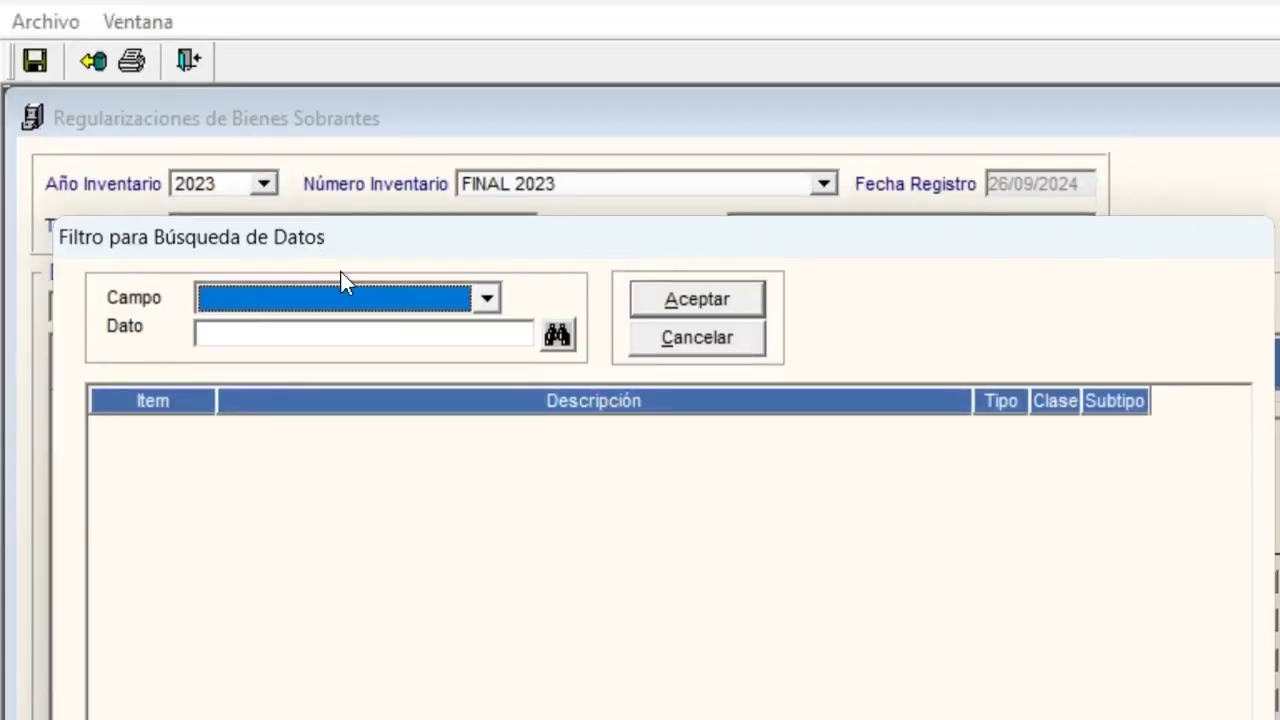
pyautogui.click(340, 298)
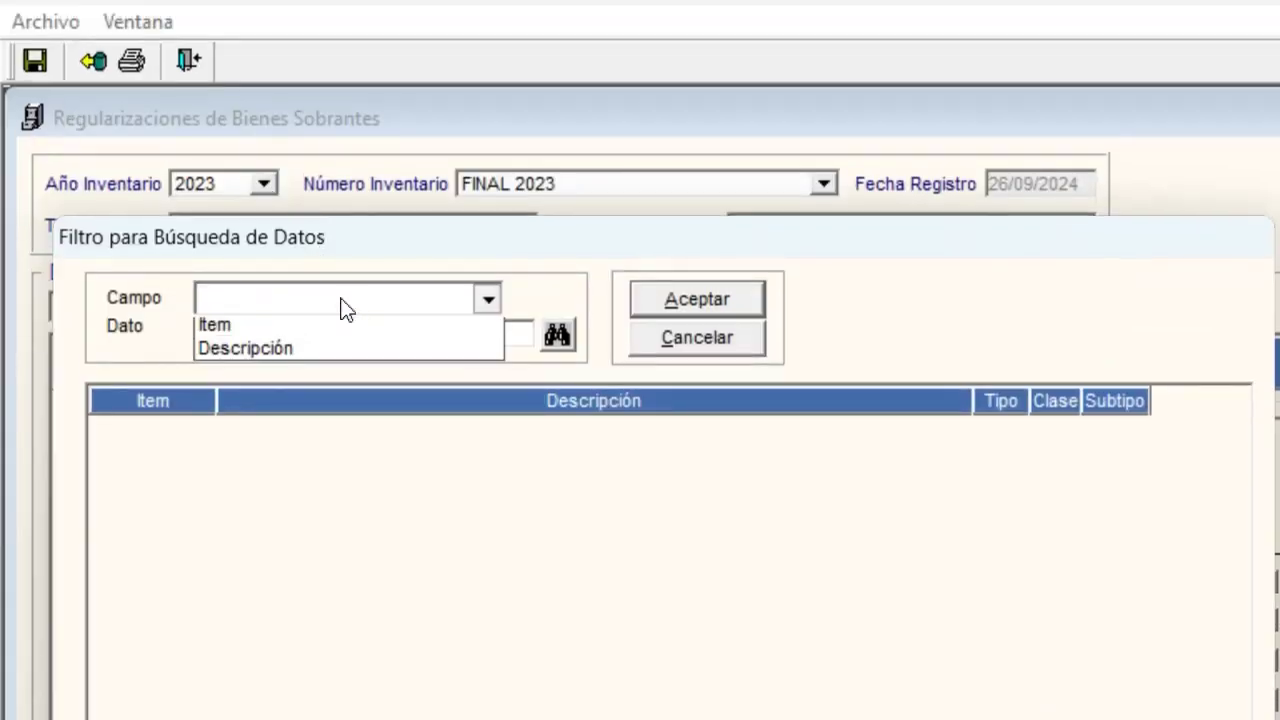
pyautogui.click(286, 357)
pyautogui.click(291, 332)
pyautogui.write('AIRE')
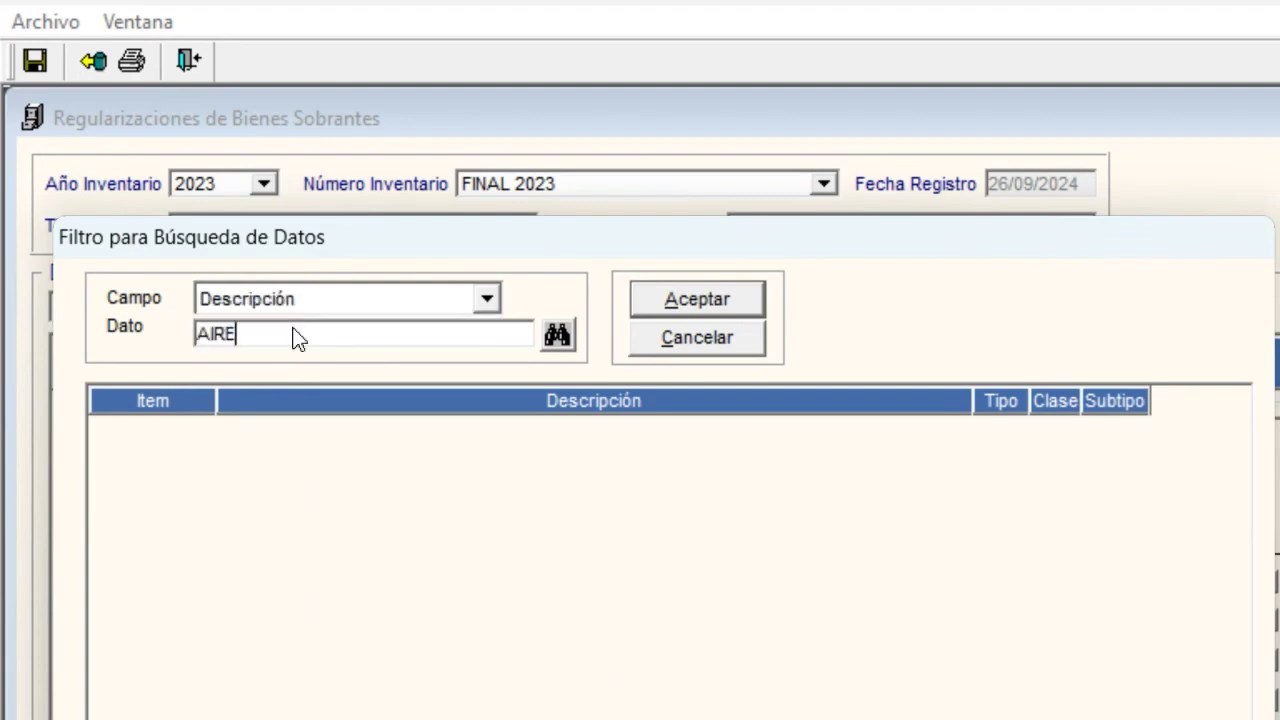
pyautogui.press('Return')
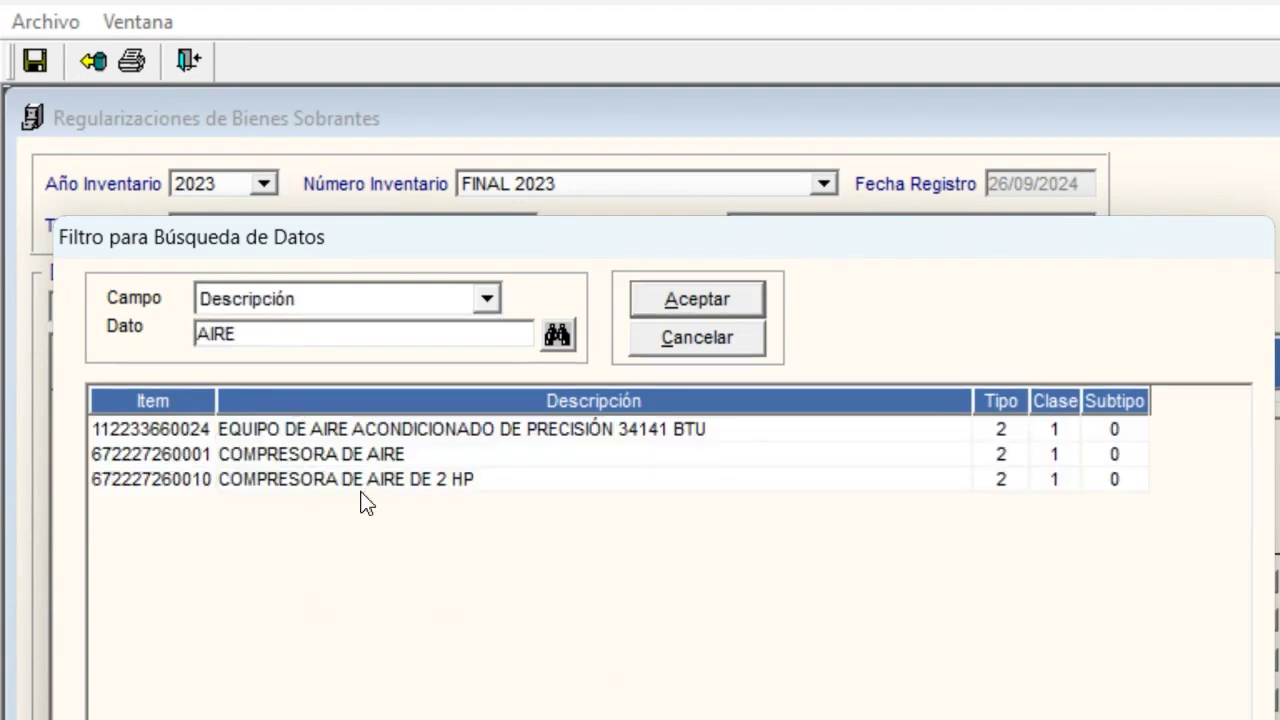
pyautogui.click(390, 458)
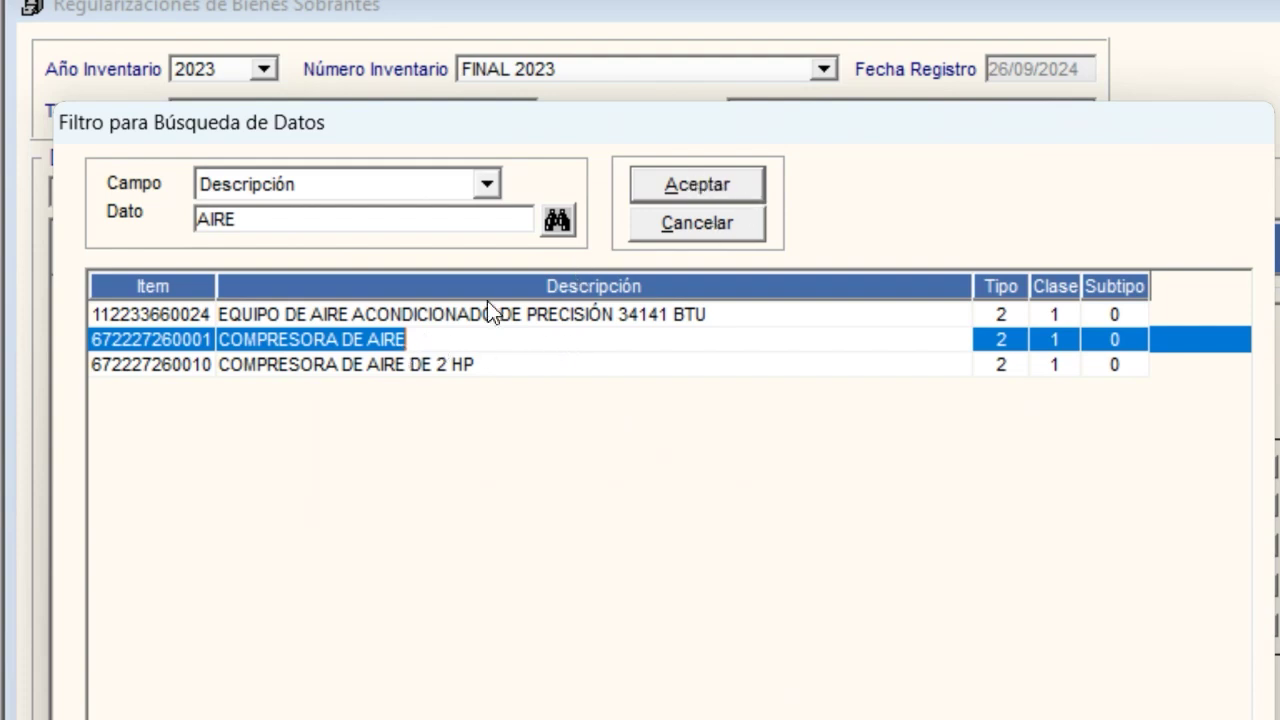
pyautogui.click(616, 314)
pyautogui.click(709, 189)
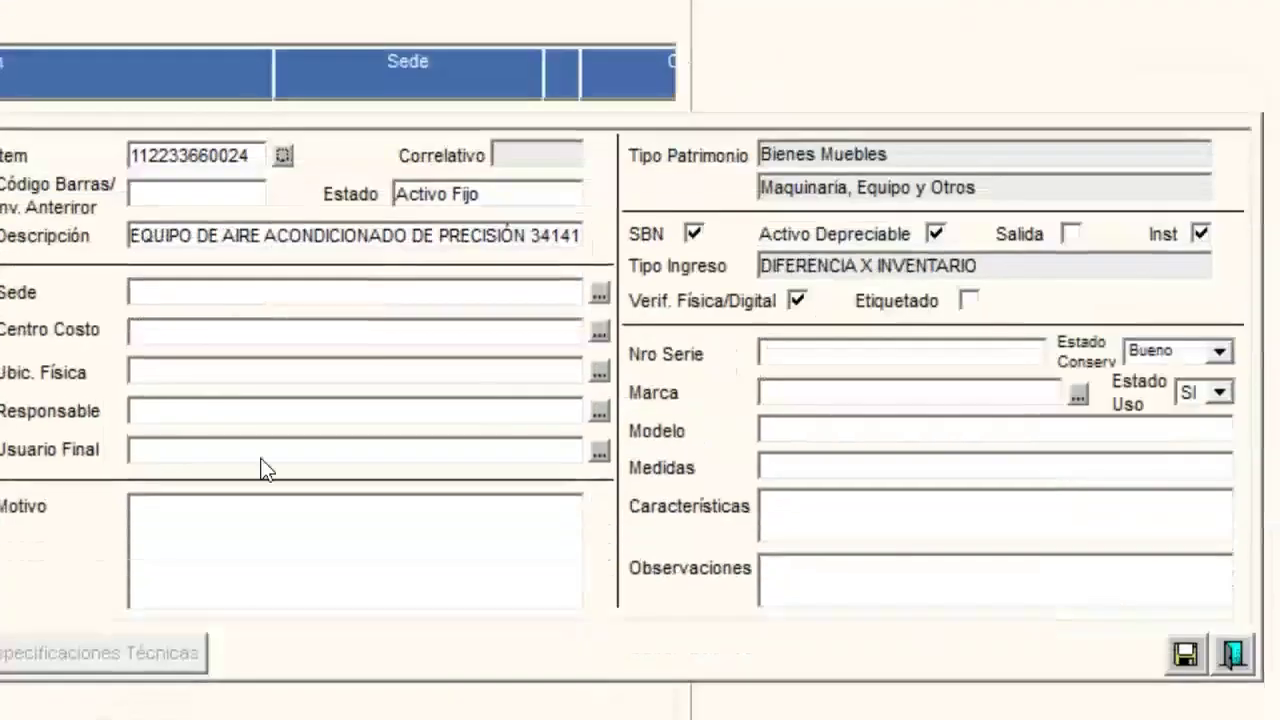
# Set site SEDE MUNICIPAL MDS, barcode C001 and cost centre 01-1-PROCURADORIA.
pyautogui.click(1267, 467)
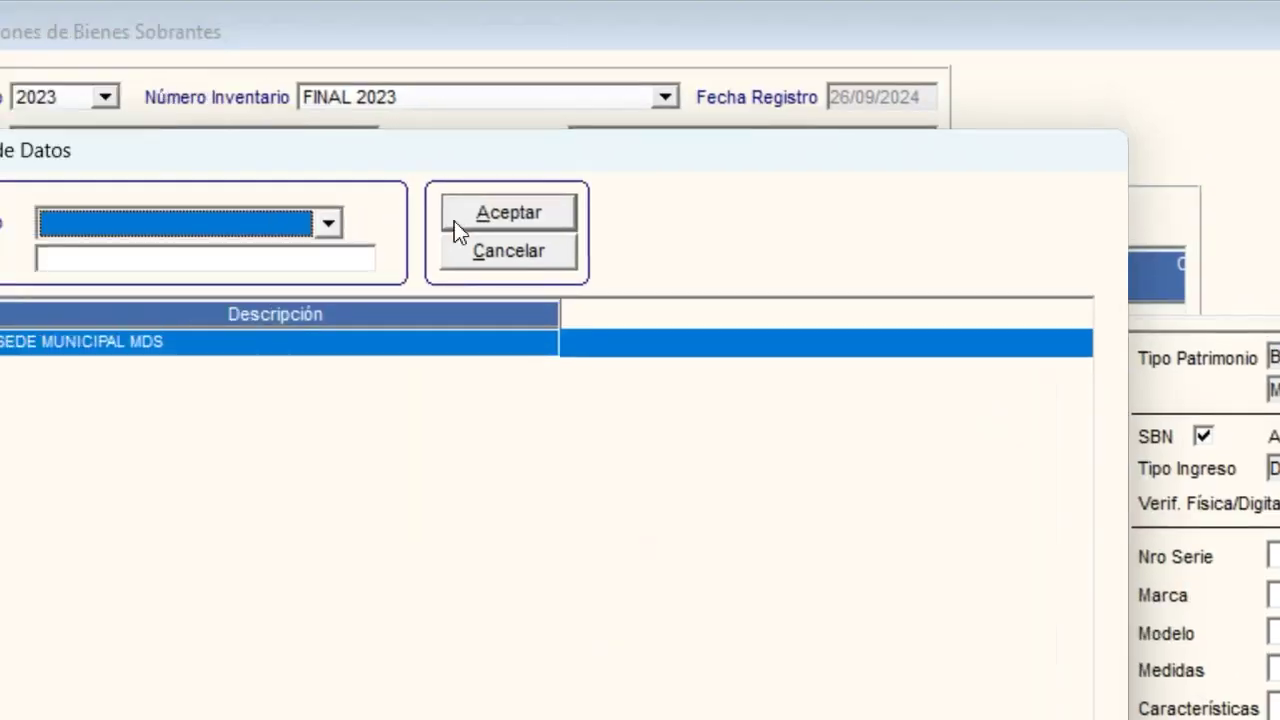
pyautogui.click(470, 27)
pyautogui.click(528, 370)
pyautogui.write('C001')
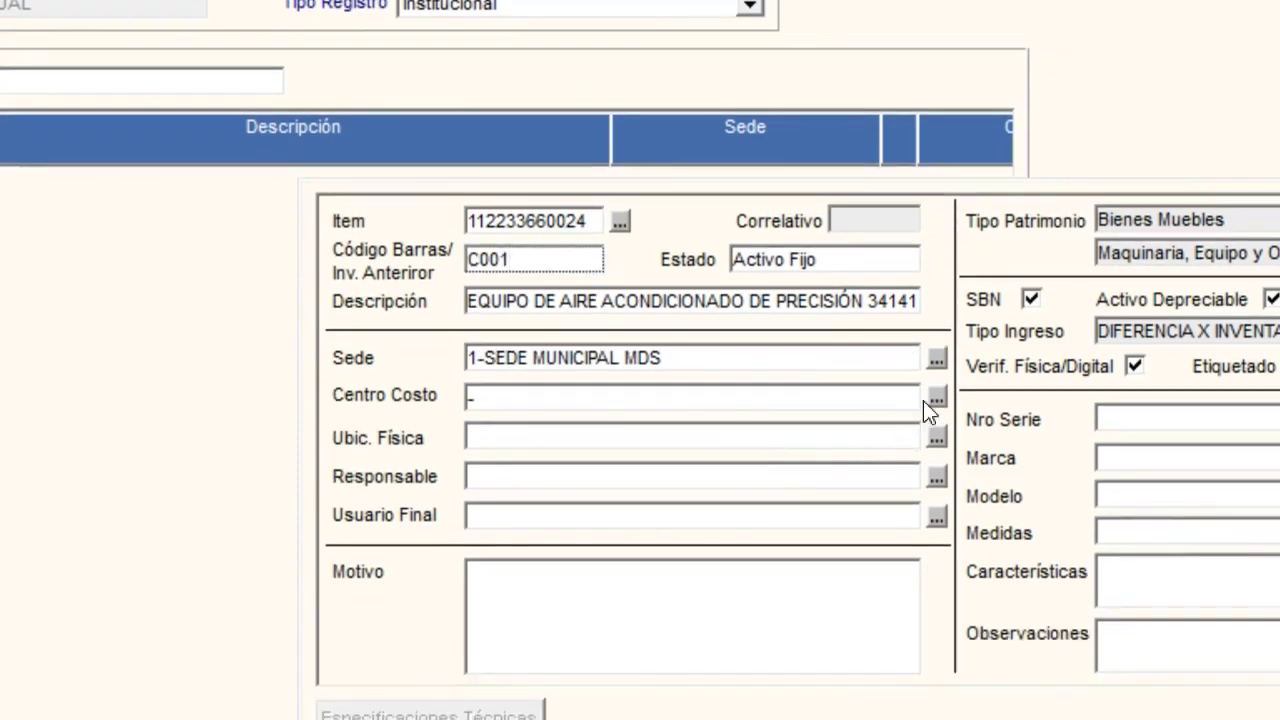
pyautogui.click(936, 398)
pyautogui.click(720, 205)
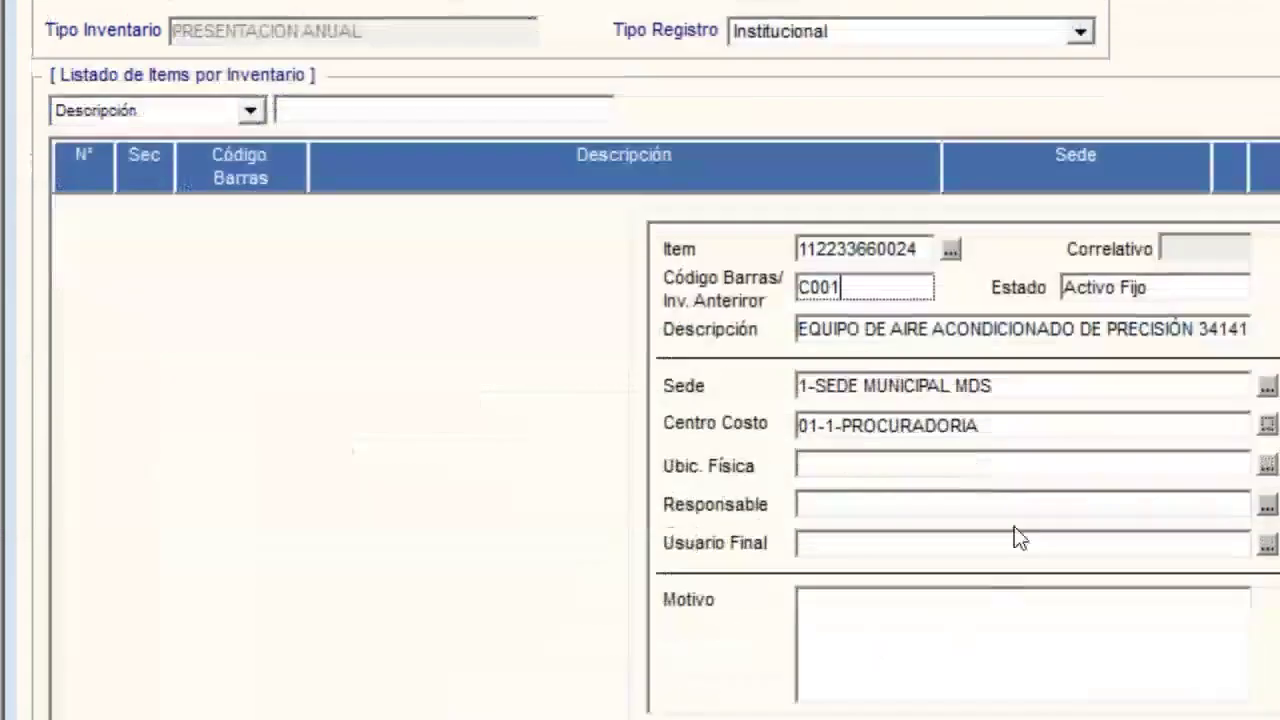
# Assign the document-processing sub-management location, the responsible employee and the end user.
pyautogui.click(1000, 465)
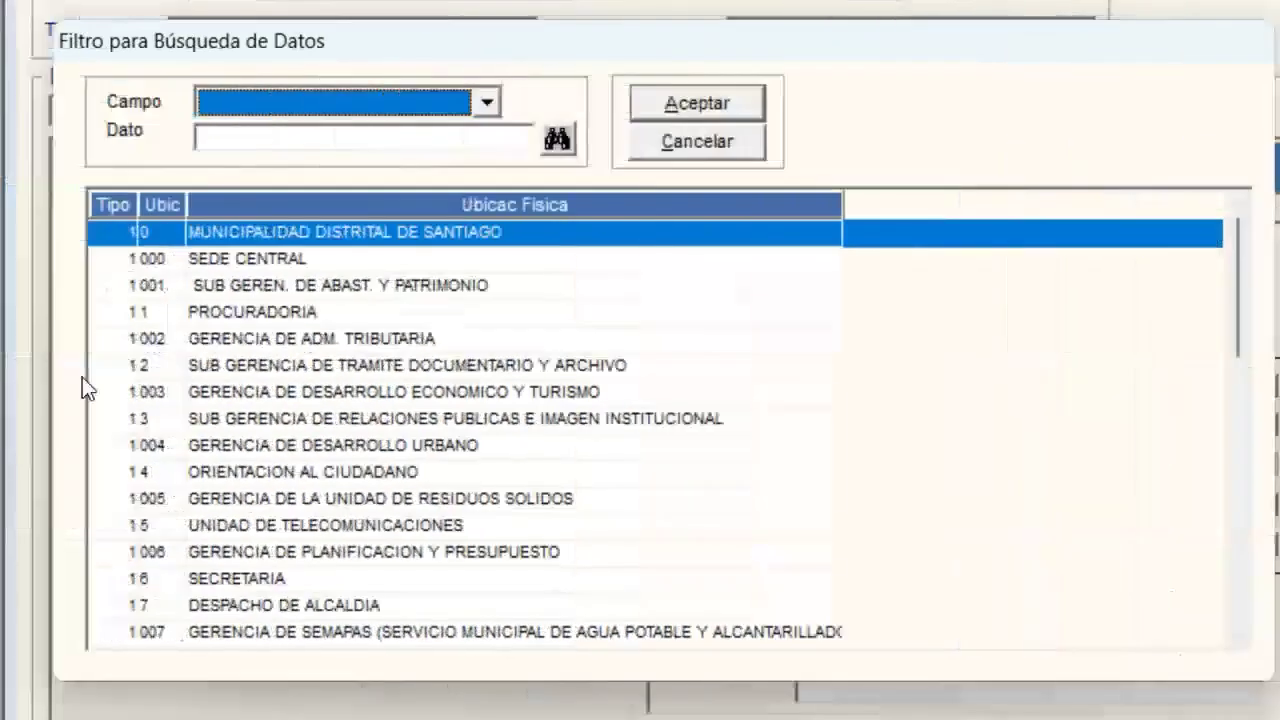
pyautogui.click(439, 366)
pyautogui.click(744, 95)
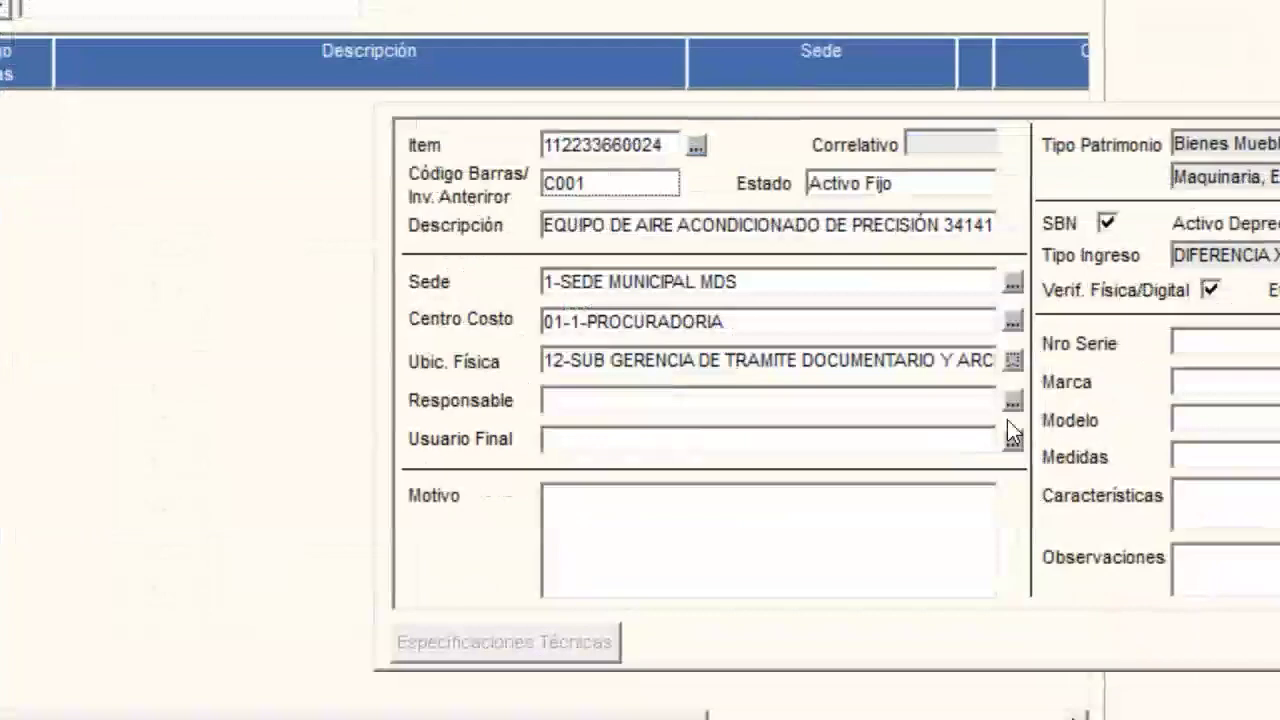
pyautogui.click(1010, 405)
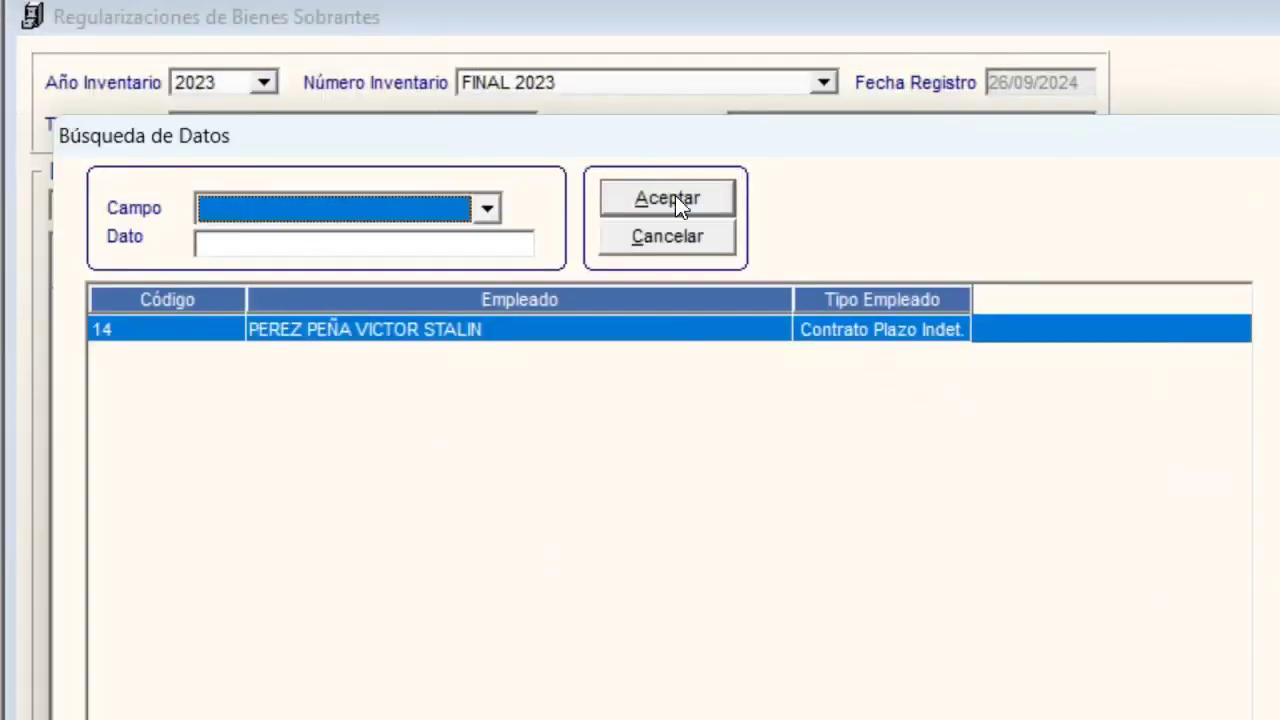
pyautogui.click(672, 182)
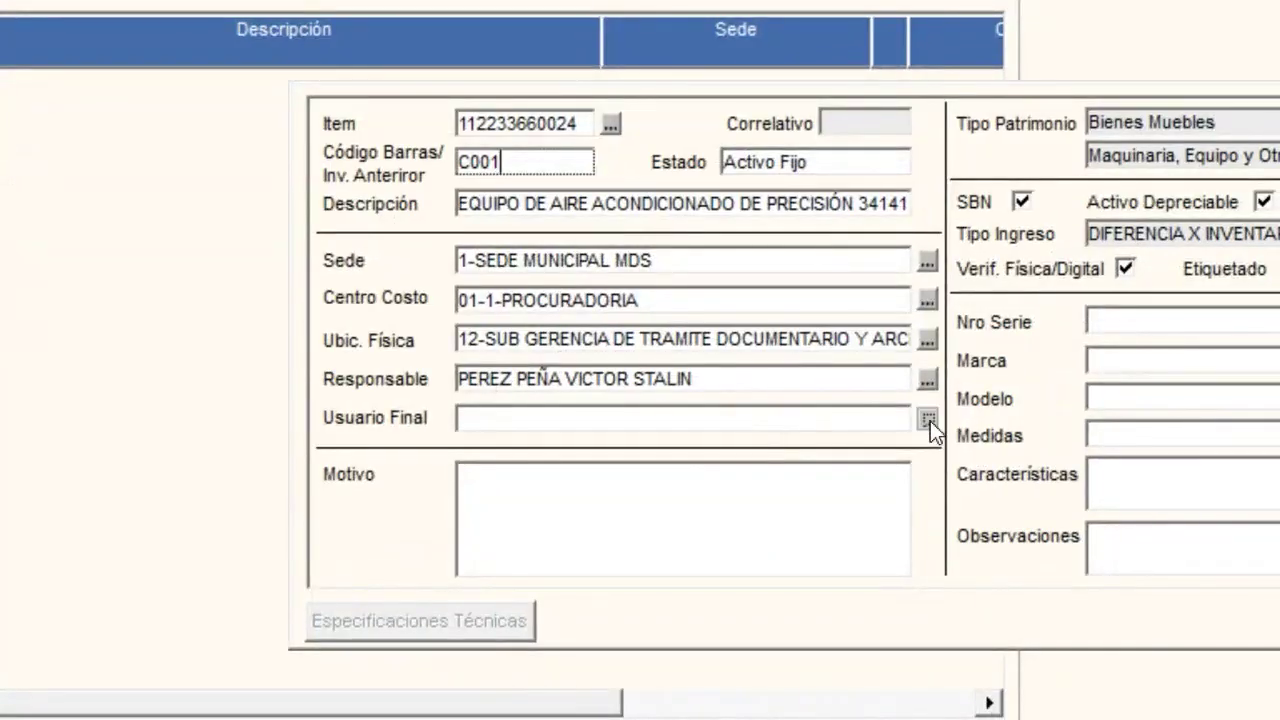
pyautogui.click(928, 419)
pyautogui.click(569, 214)
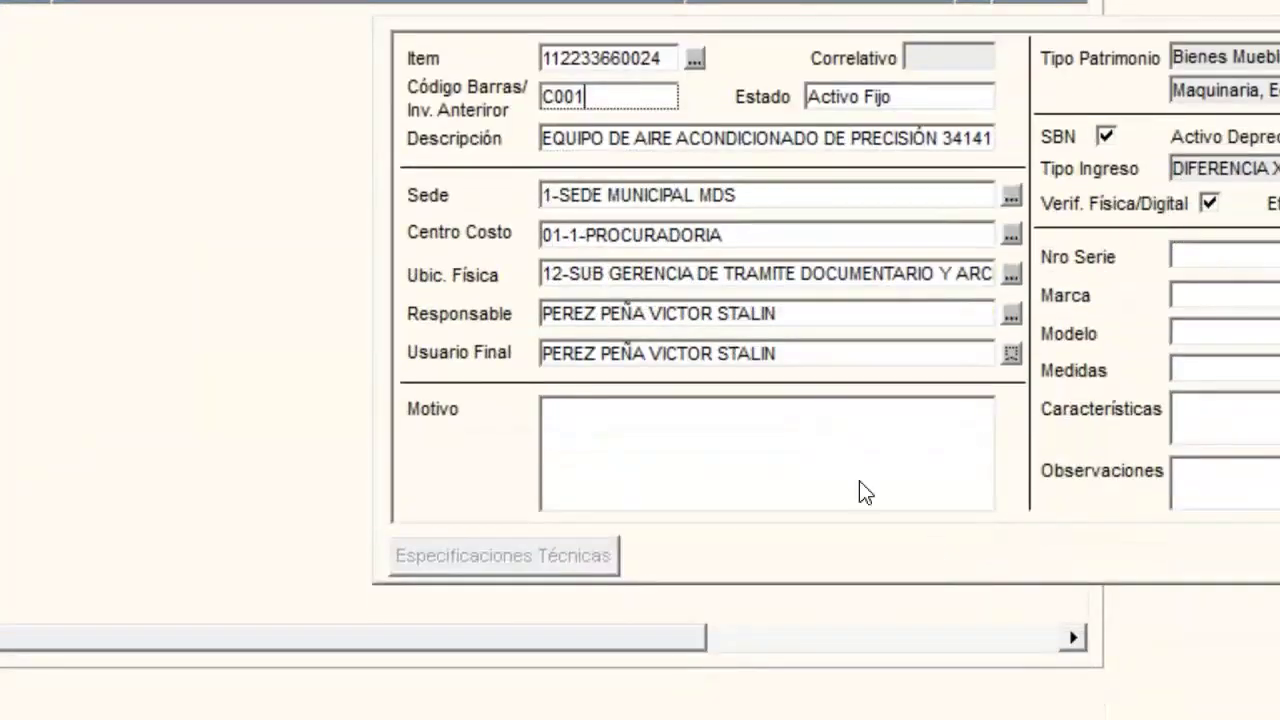
pyautogui.click(859, 481)
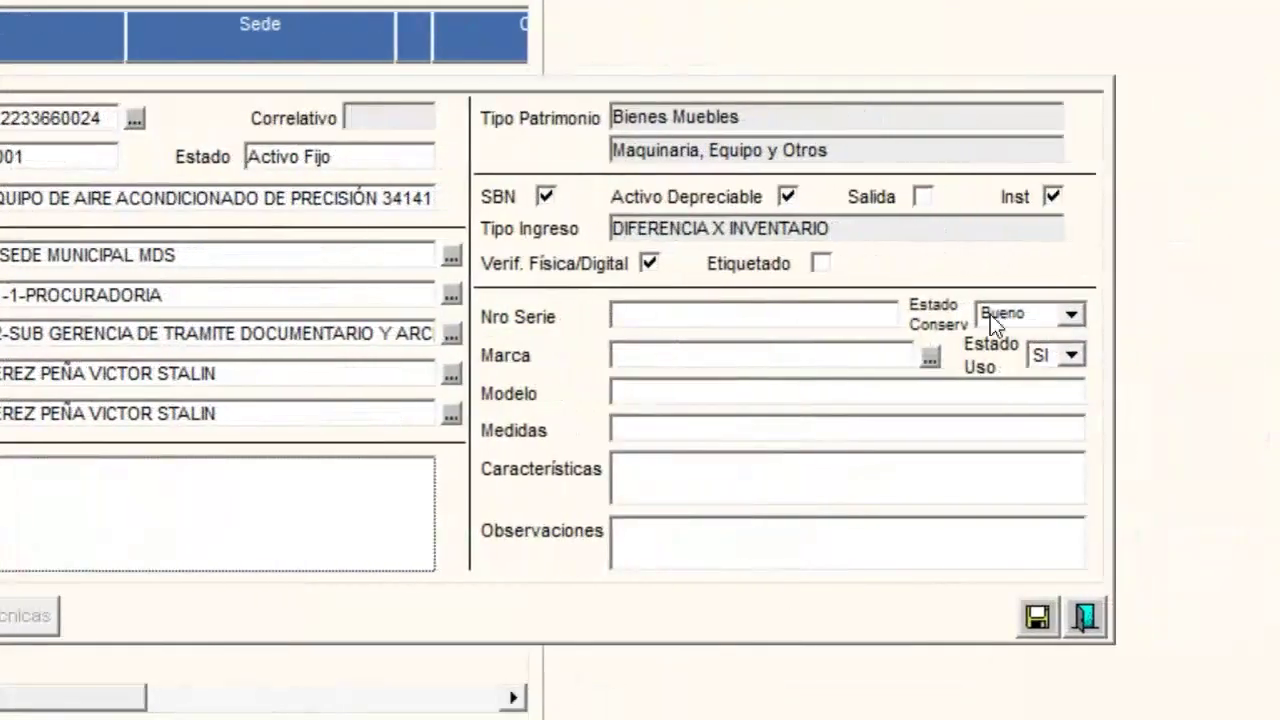
pyautogui.click(823, 311)
pyautogui.write('XCCCCC')
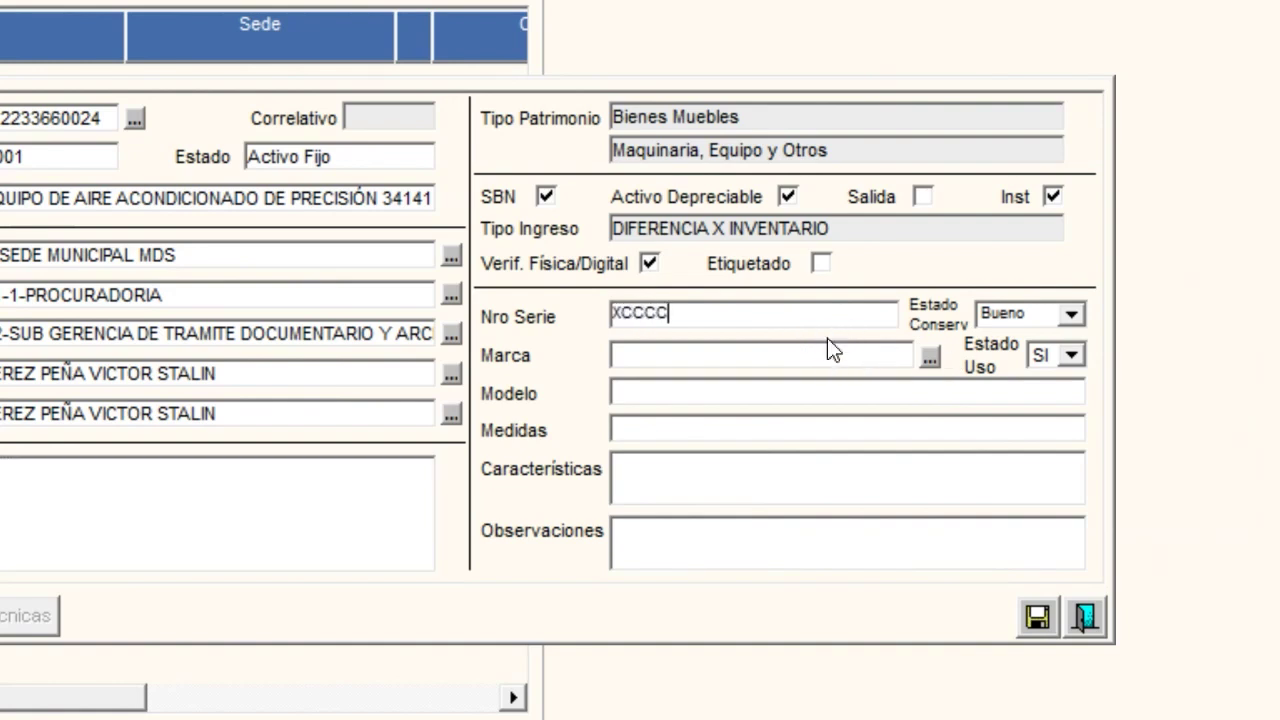
pyautogui.click(928, 357)
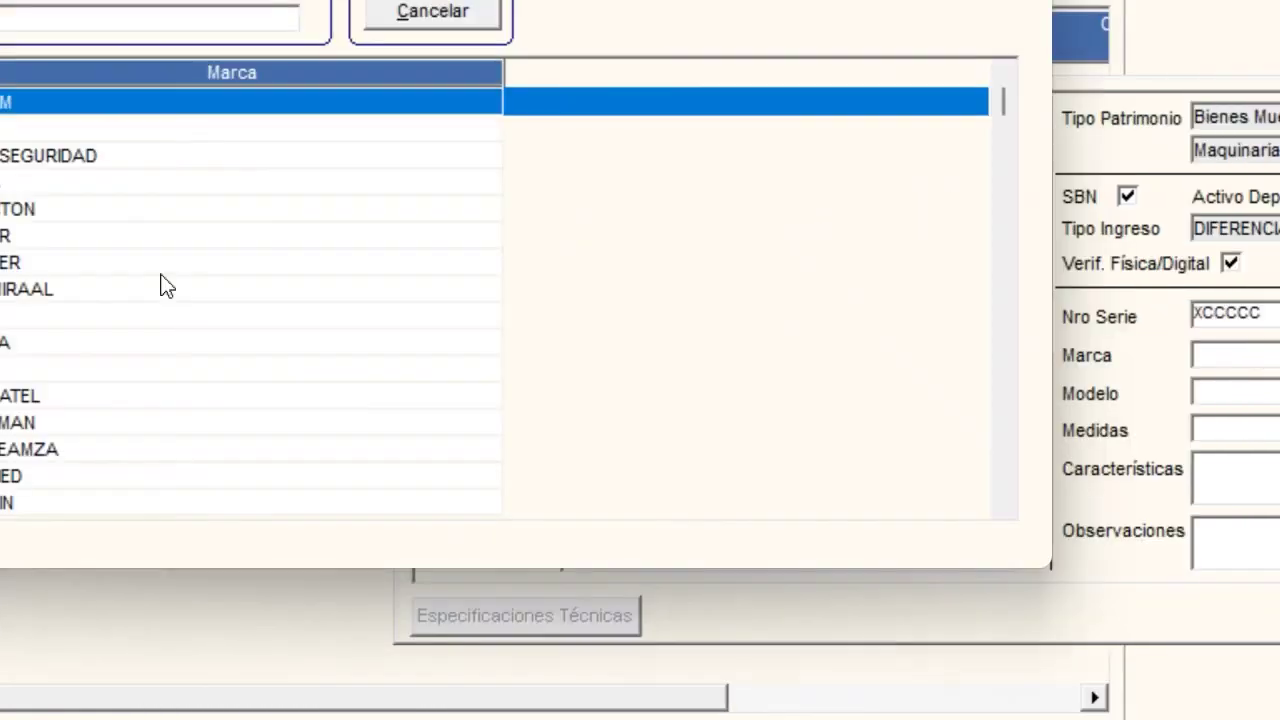
pyautogui.click(334, 246)
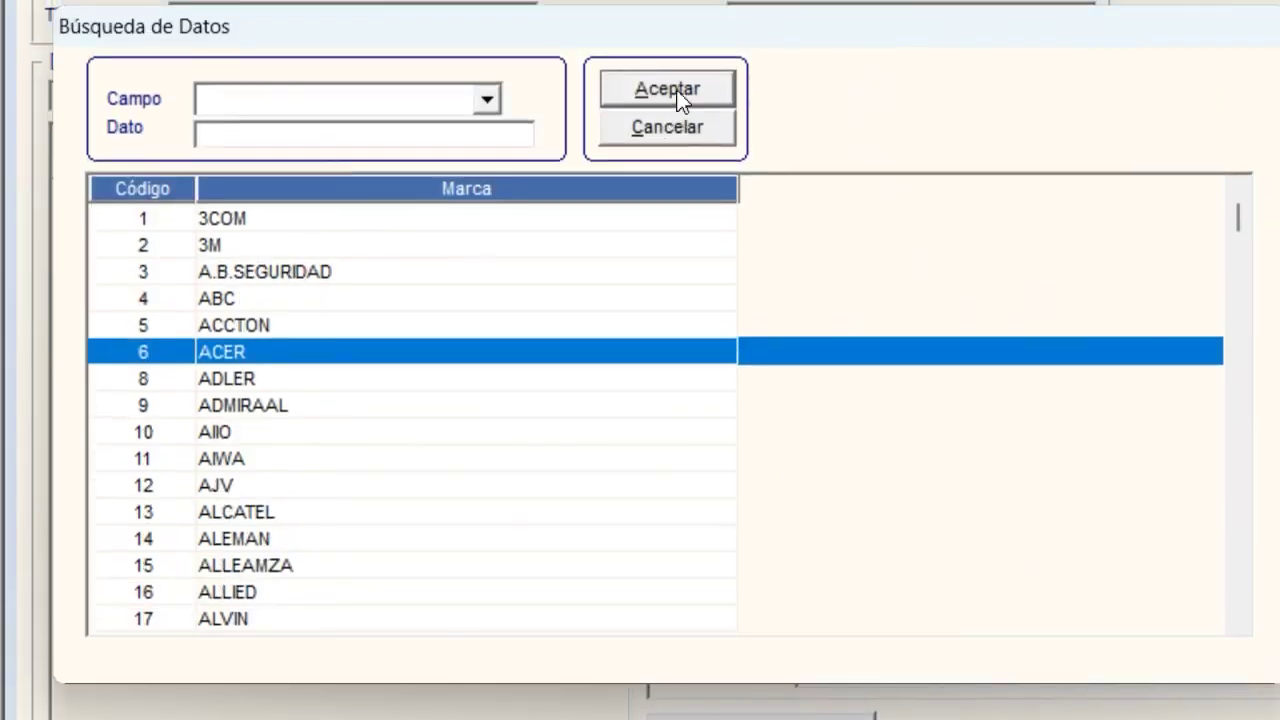
pyautogui.click(676, 90)
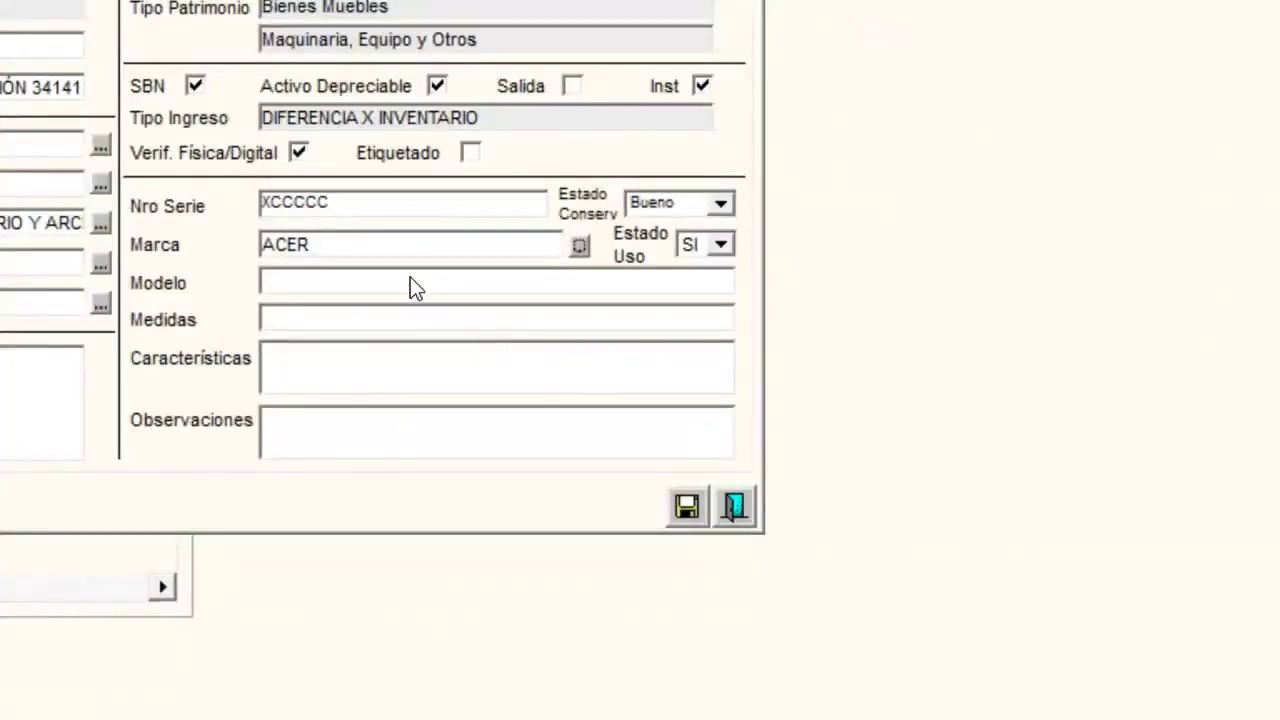
pyautogui.click(410, 281)
pyautogui.write('MODELO ')
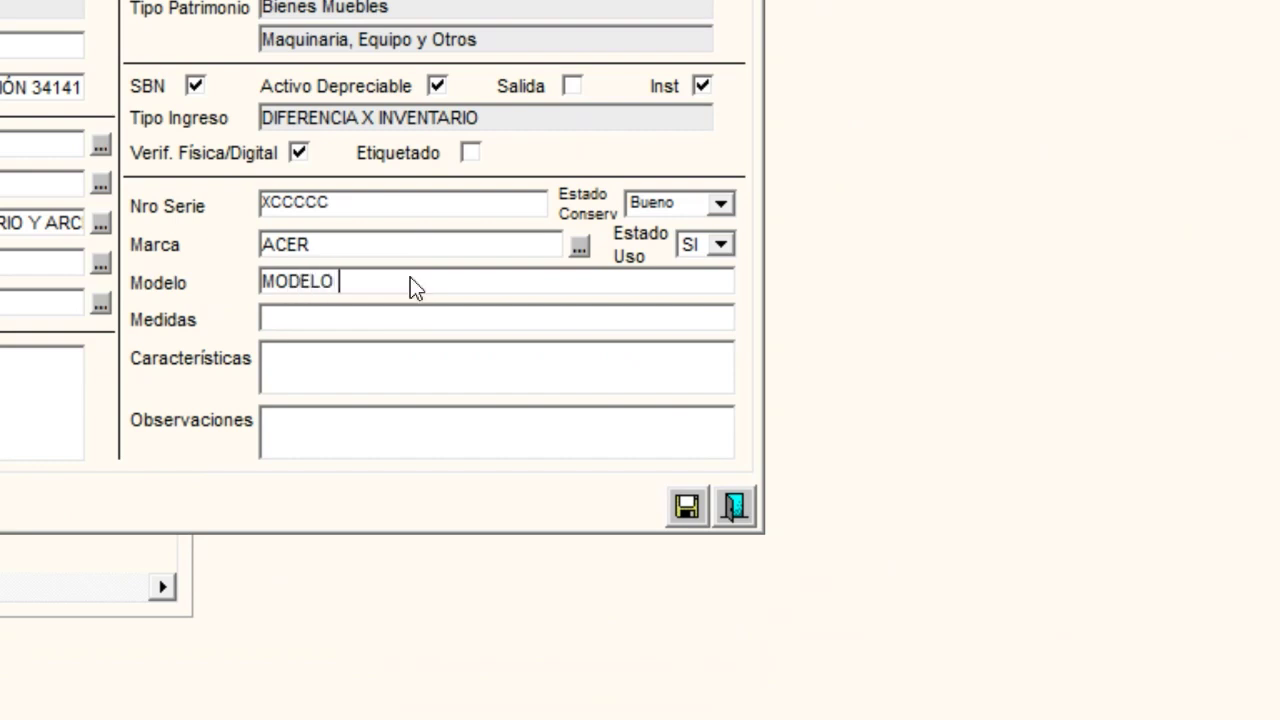
pyautogui.write('SOBRANTE')
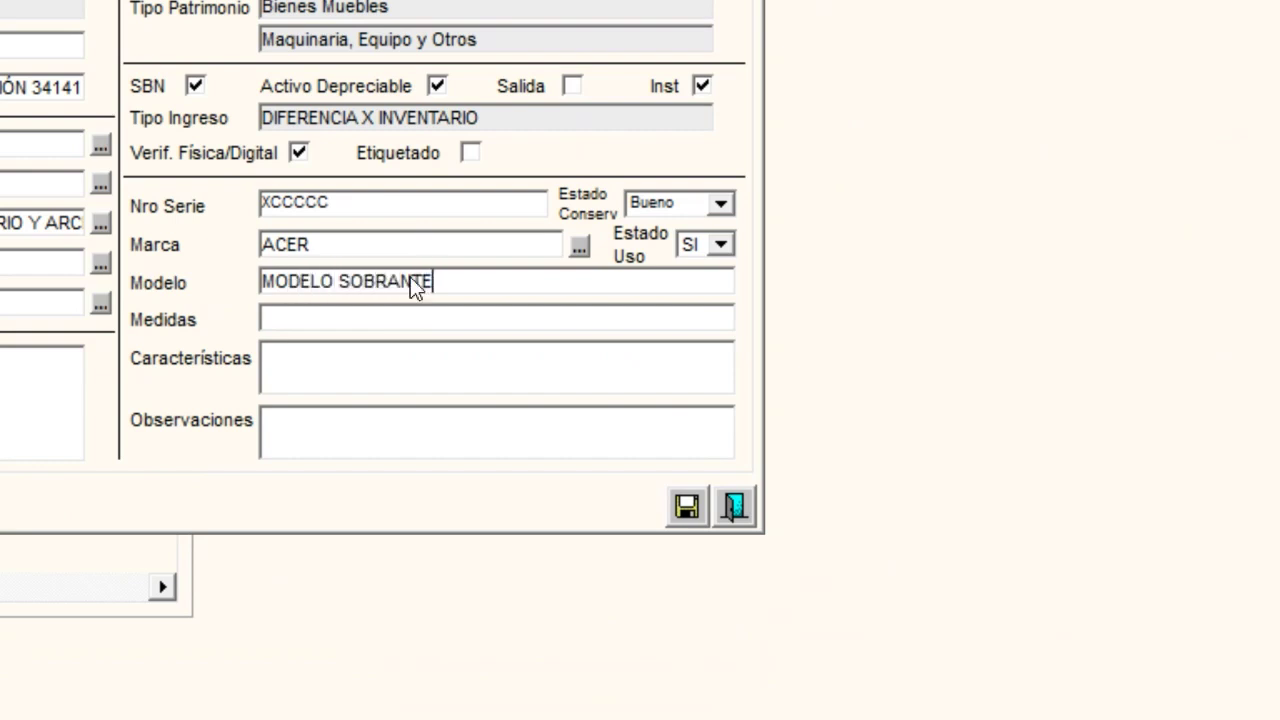
pyautogui.write('SOBARNTE')
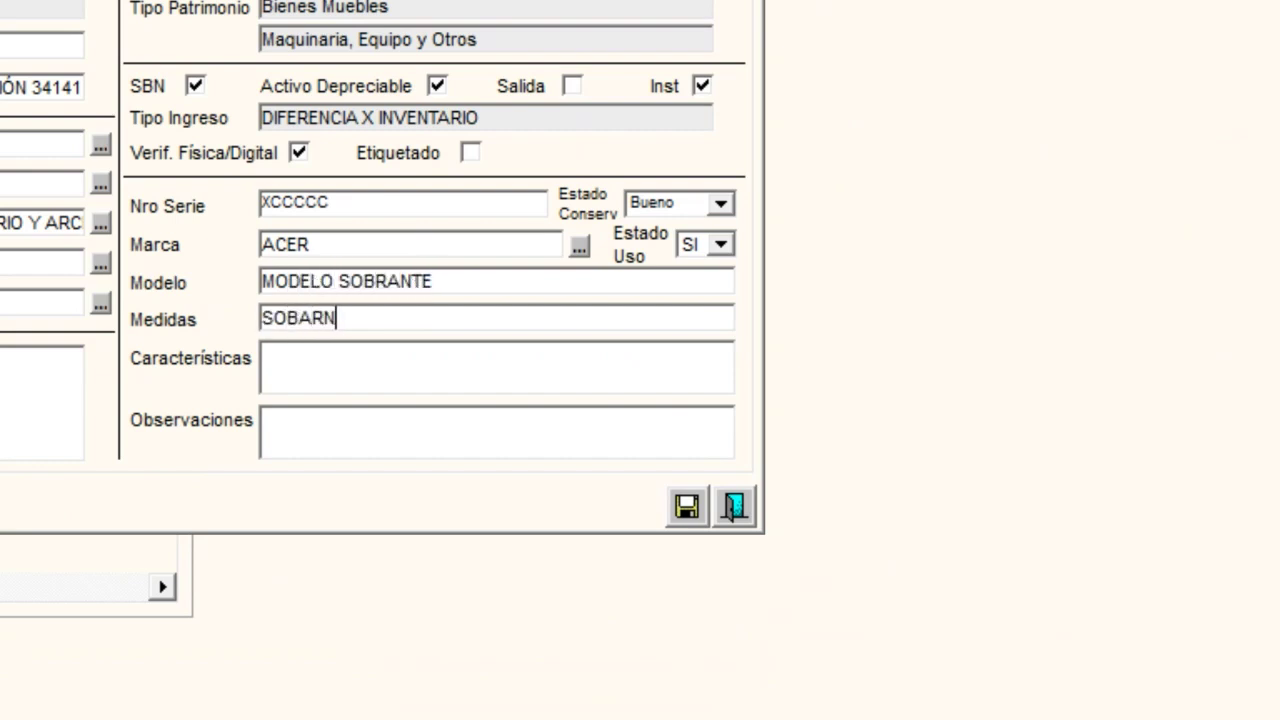
pyautogui.click(303, 318)
pyautogui.doubleClick(303, 318)
pyautogui.write('SOBRANTE')
pyautogui.click(395, 392)
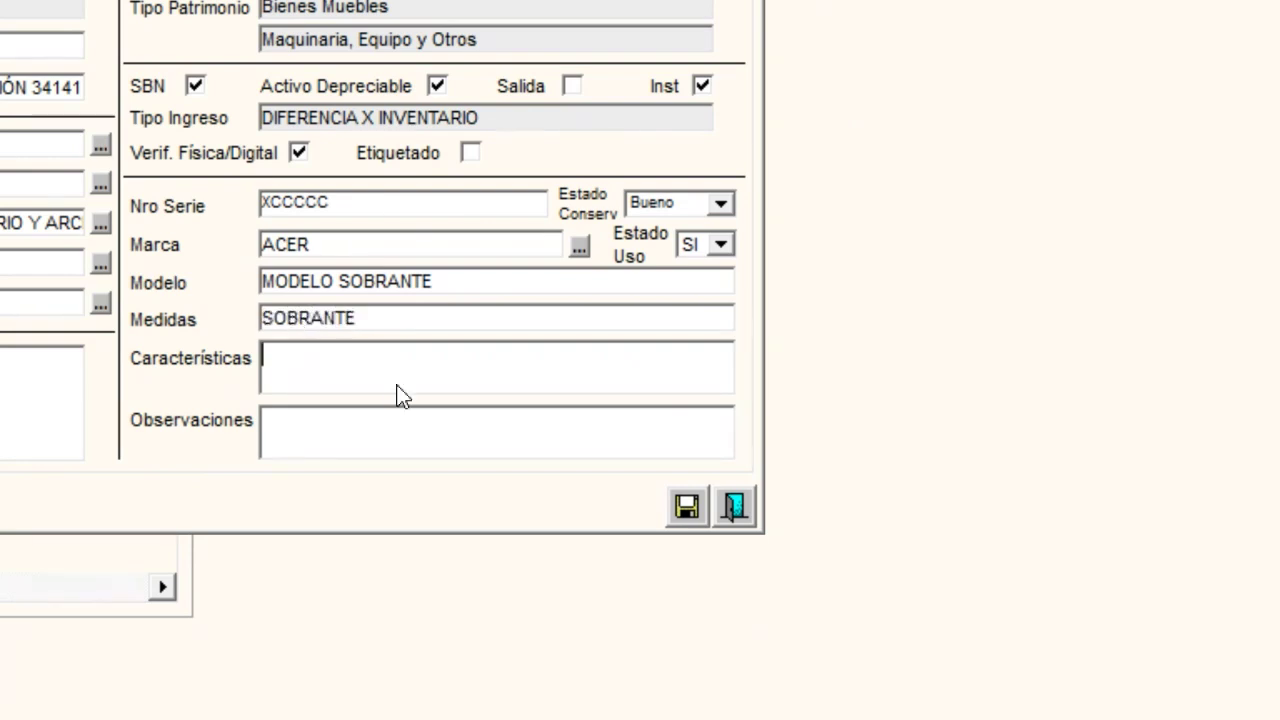
pyautogui.write('C')
pyautogui.click(338, 446)
pyautogui.write('OBS')
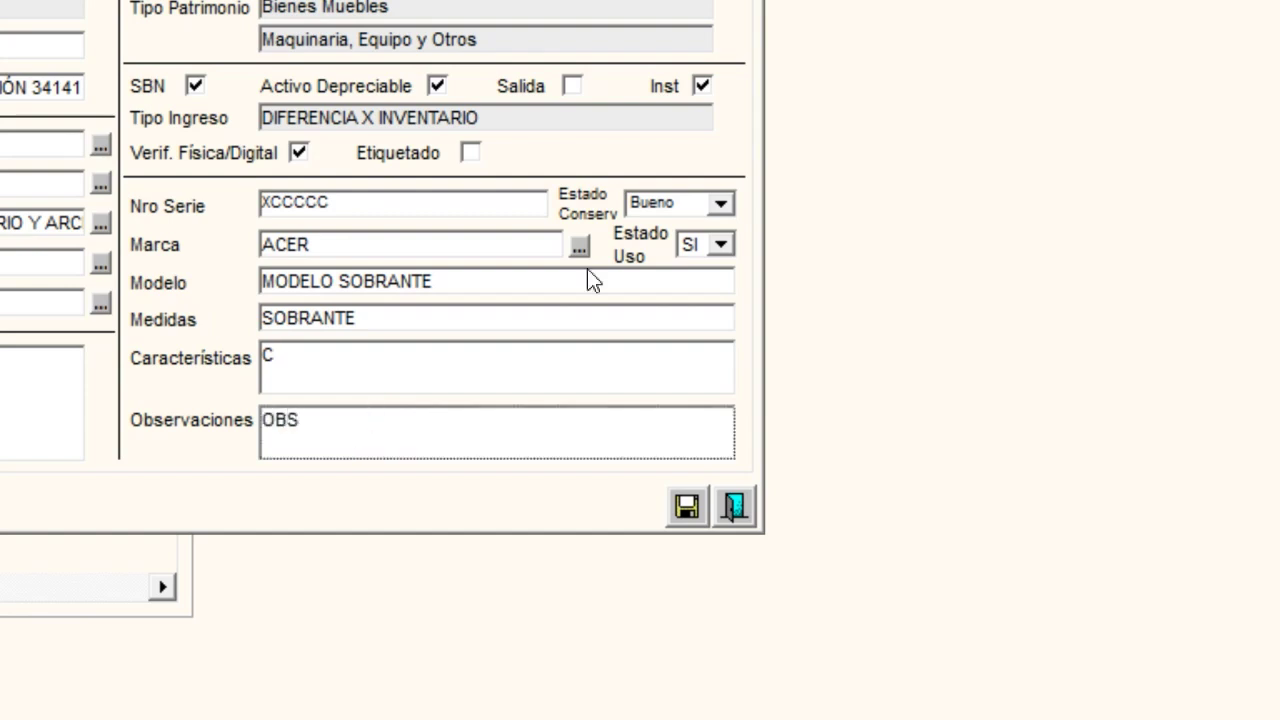
pyautogui.click(675, 211)
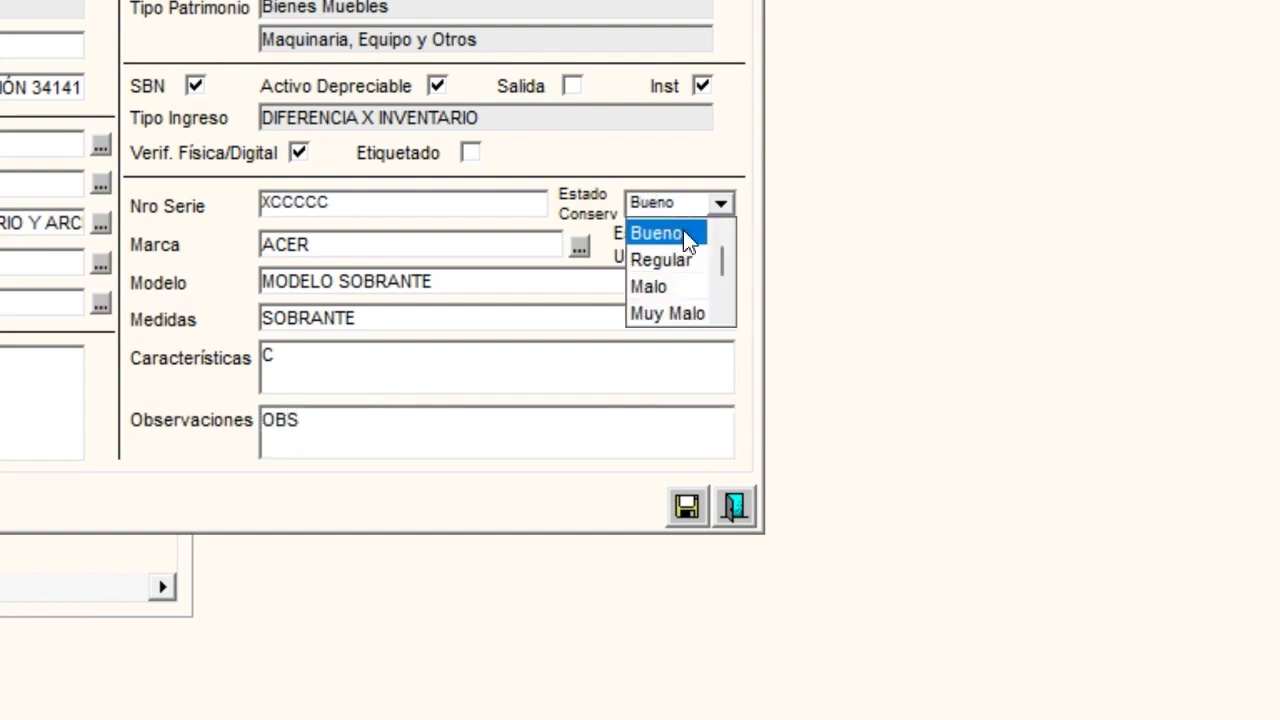
pyautogui.click(446, 250)
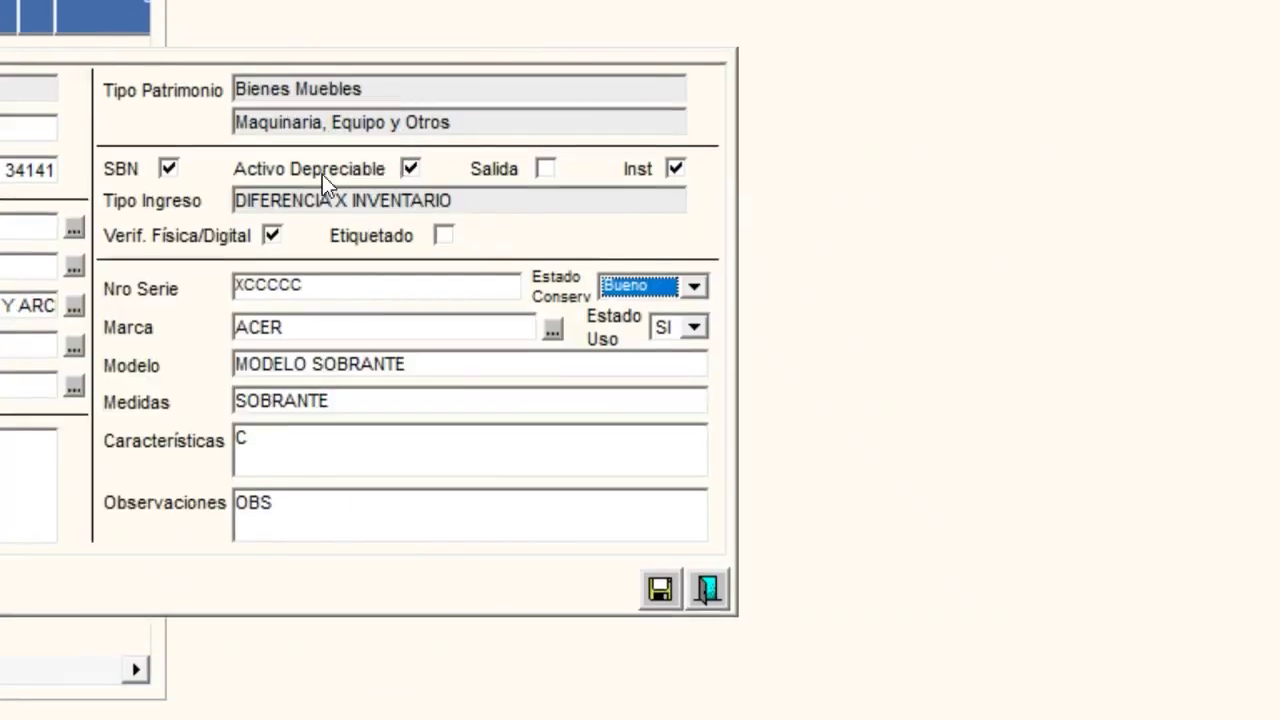
pyautogui.click(411, 170)
pyautogui.click(410, 170)
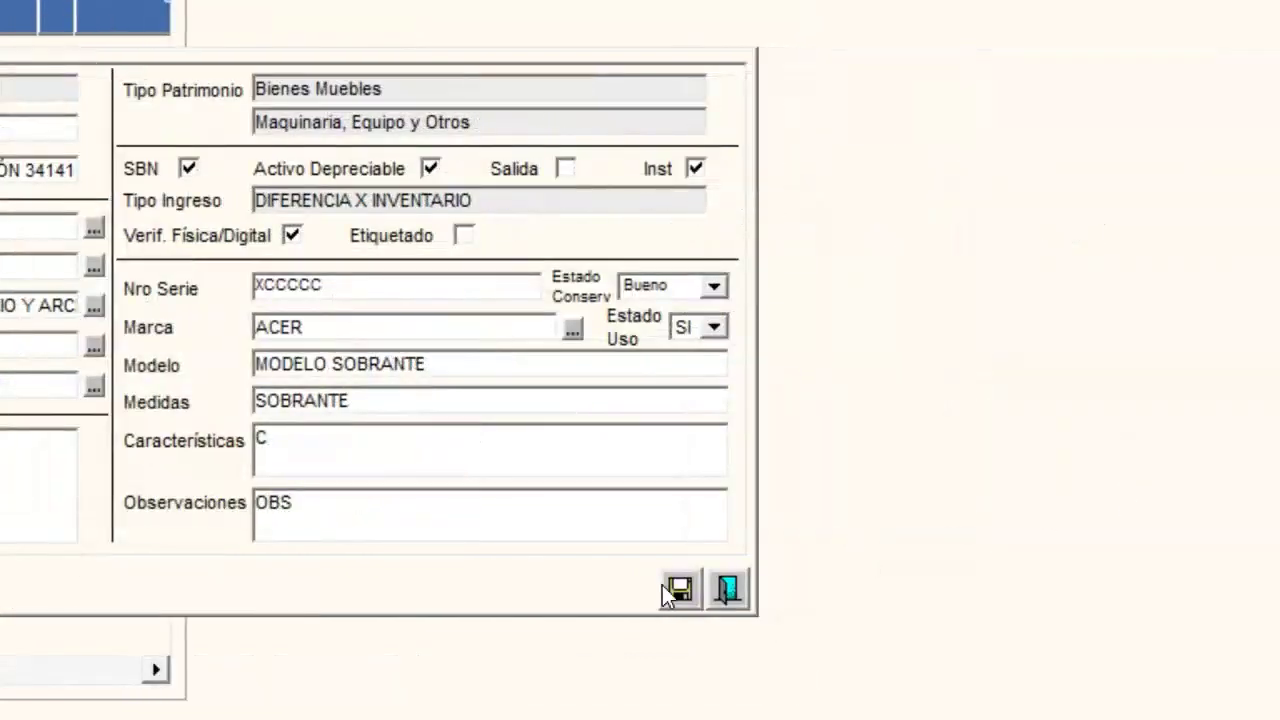
pyautogui.click(660, 590)
pyautogui.click(727, 590)
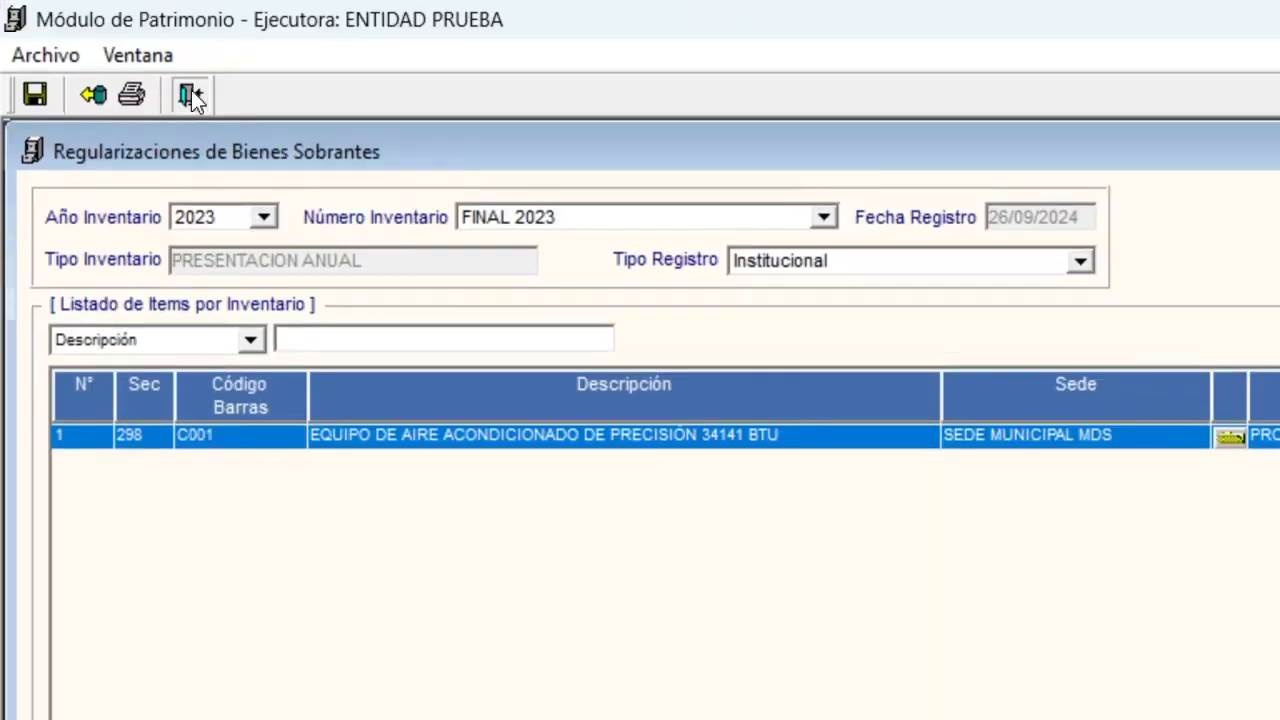
# Open the physical inventory Registro listing for year 2023 (FINAL 2023).
pyautogui.click(191, 90)
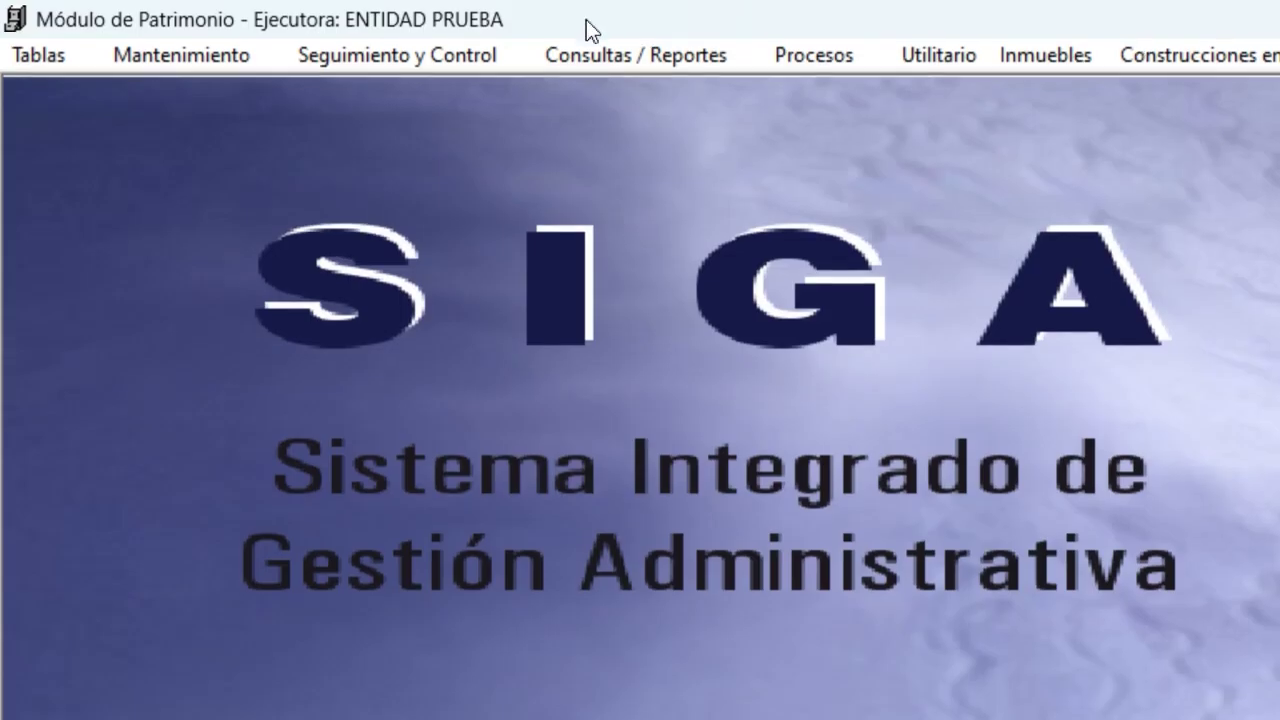
pyautogui.click(182, 58)
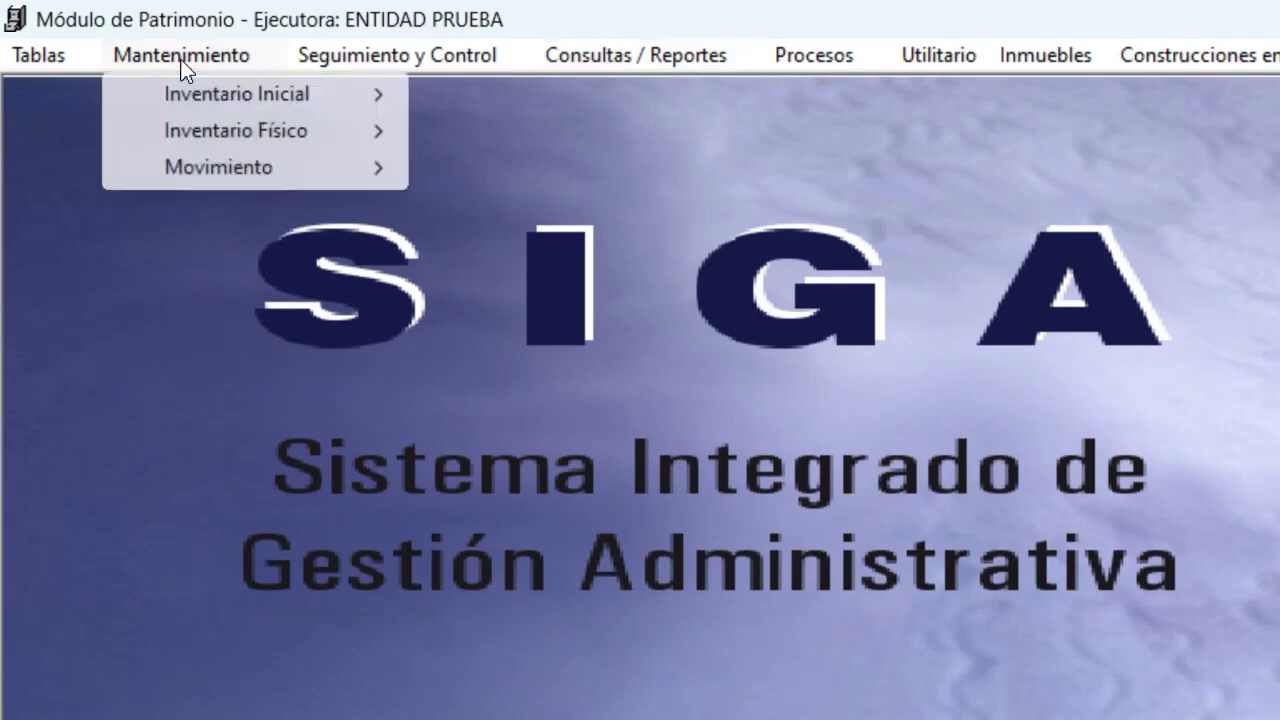
pyautogui.moveTo(278, 140)
pyautogui.click(482, 141)
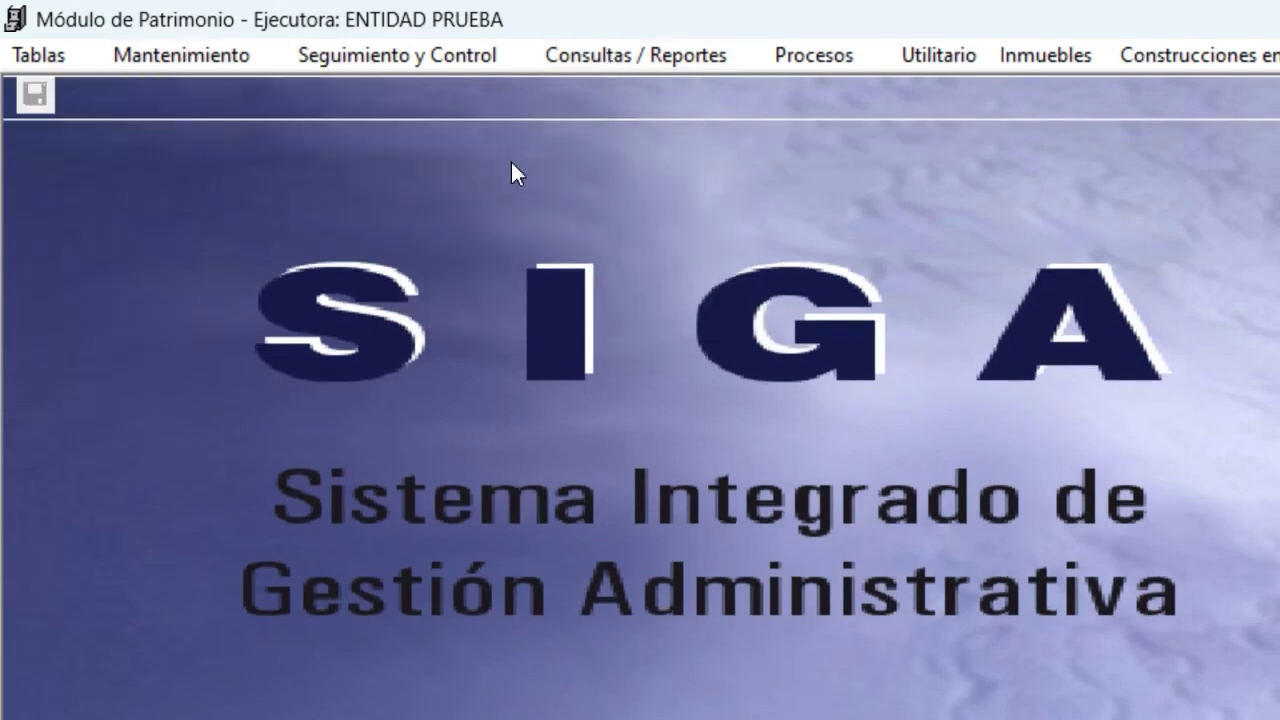
pyautogui.click(247, 221)
pyautogui.moveTo(260, 283); pyautogui.dragTo(265, 388)
pyautogui.click(208, 367)
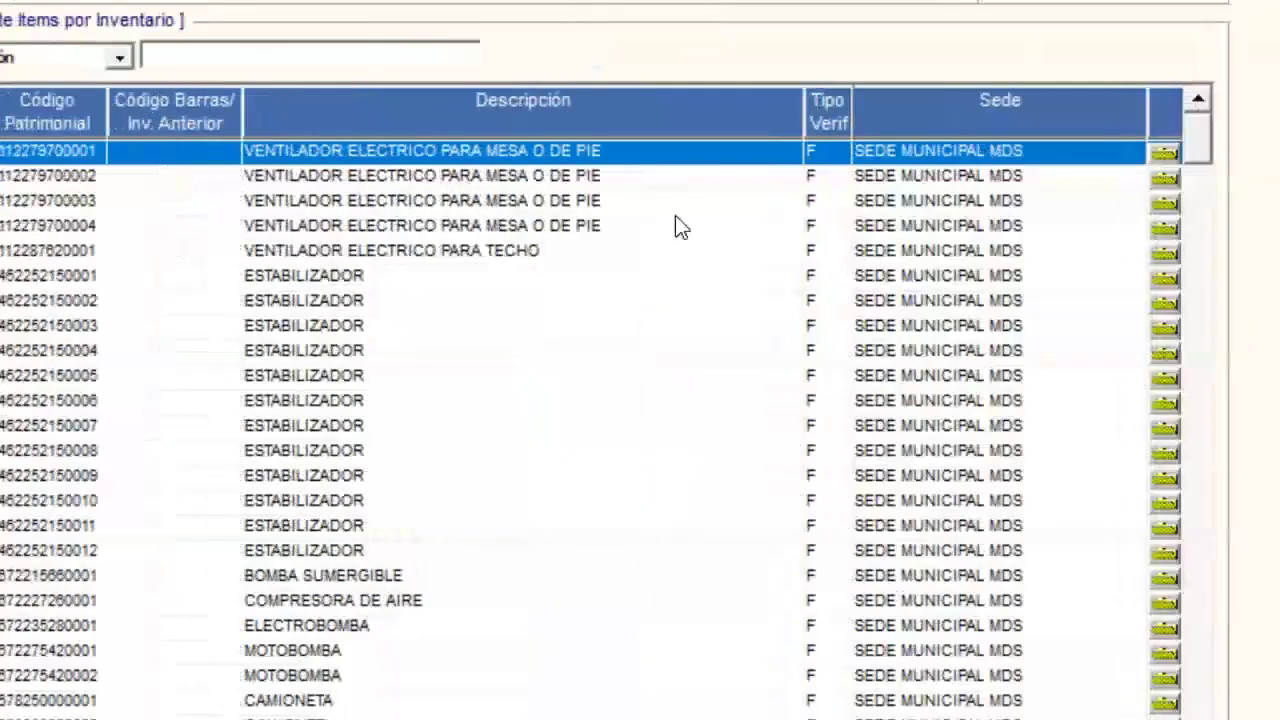
pyautogui.click(1150, 227)
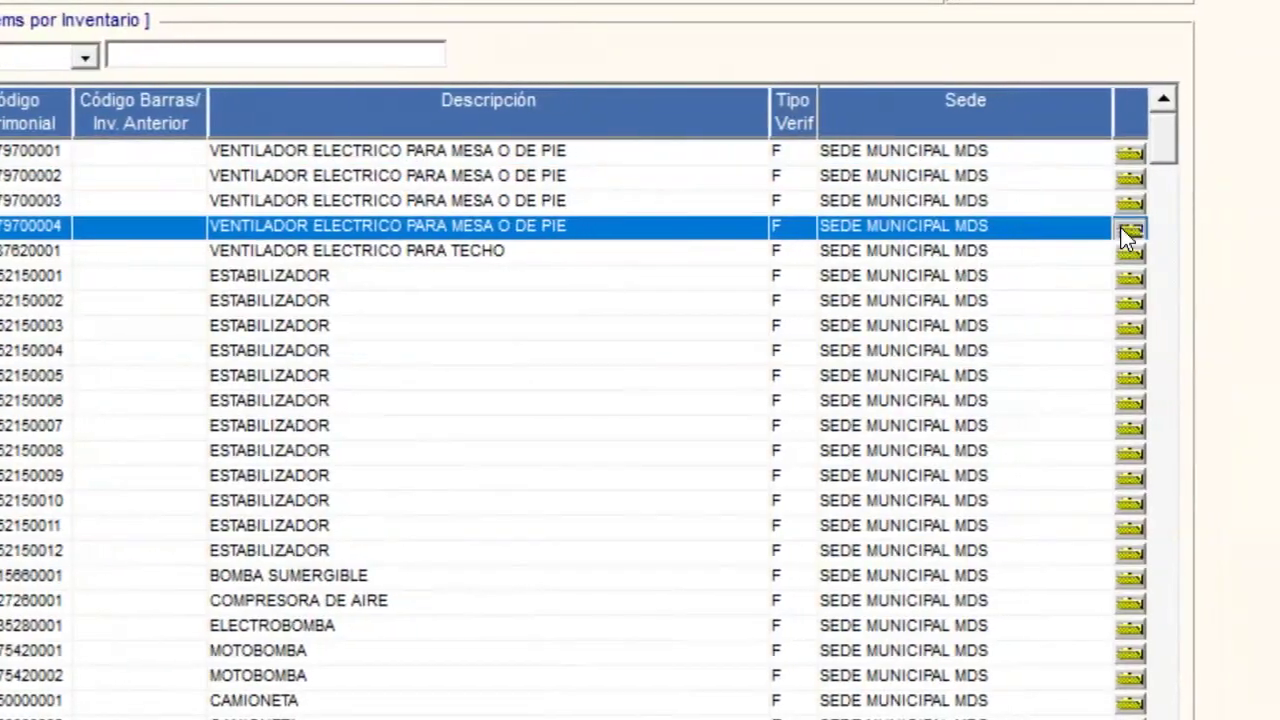
pyautogui.click(1163, 228)
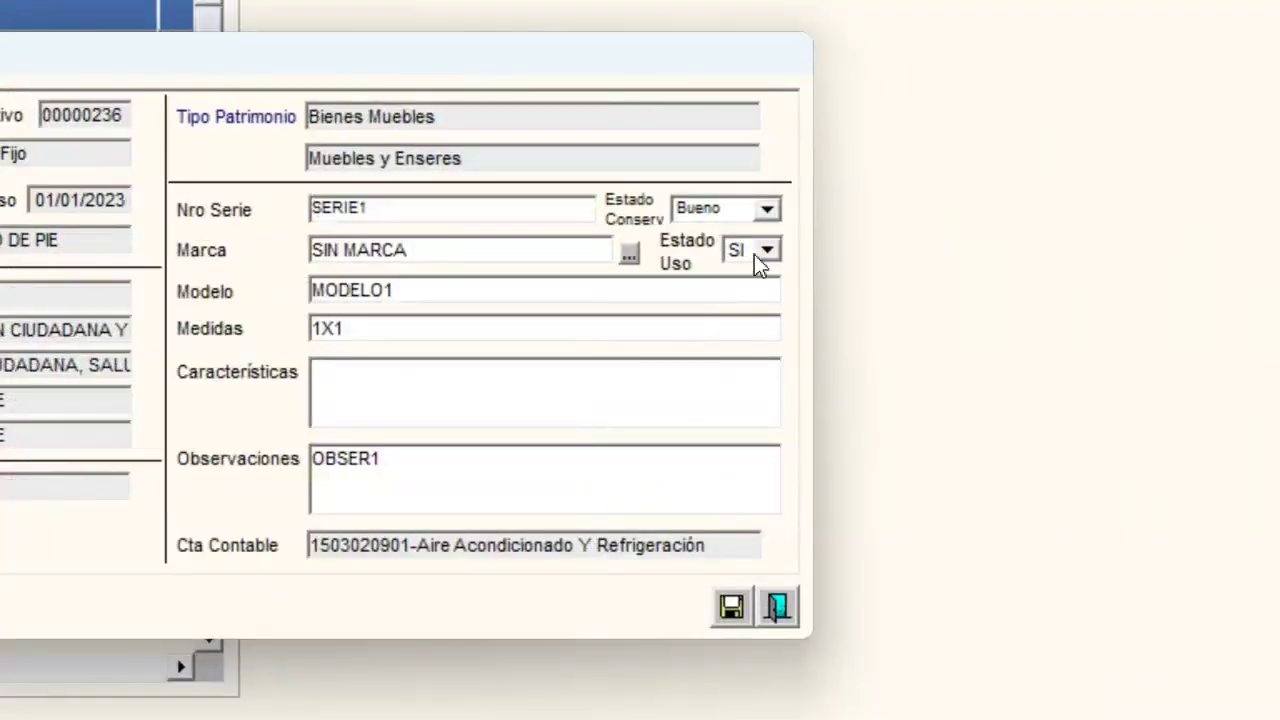
pyautogui.click(755, 254)
pyautogui.click(533, 292)
pyautogui.click(370, 332)
pyautogui.click(378, 461)
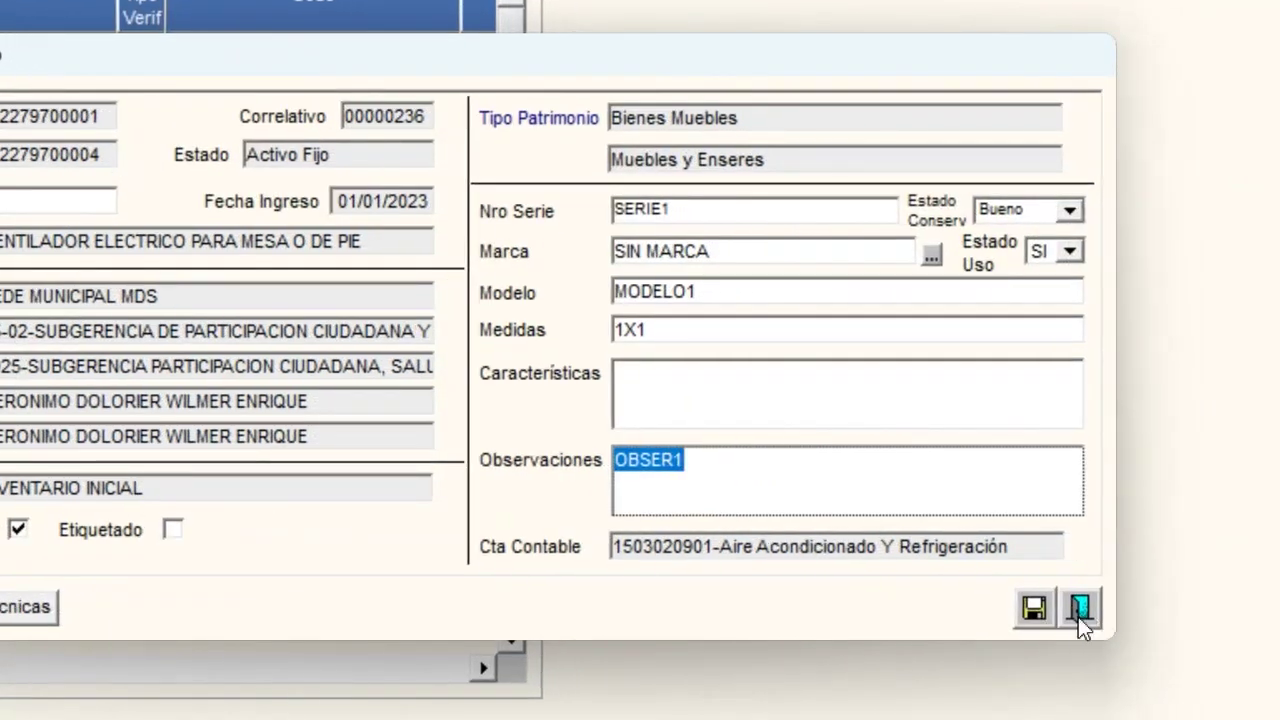
pyautogui.click(1080, 607)
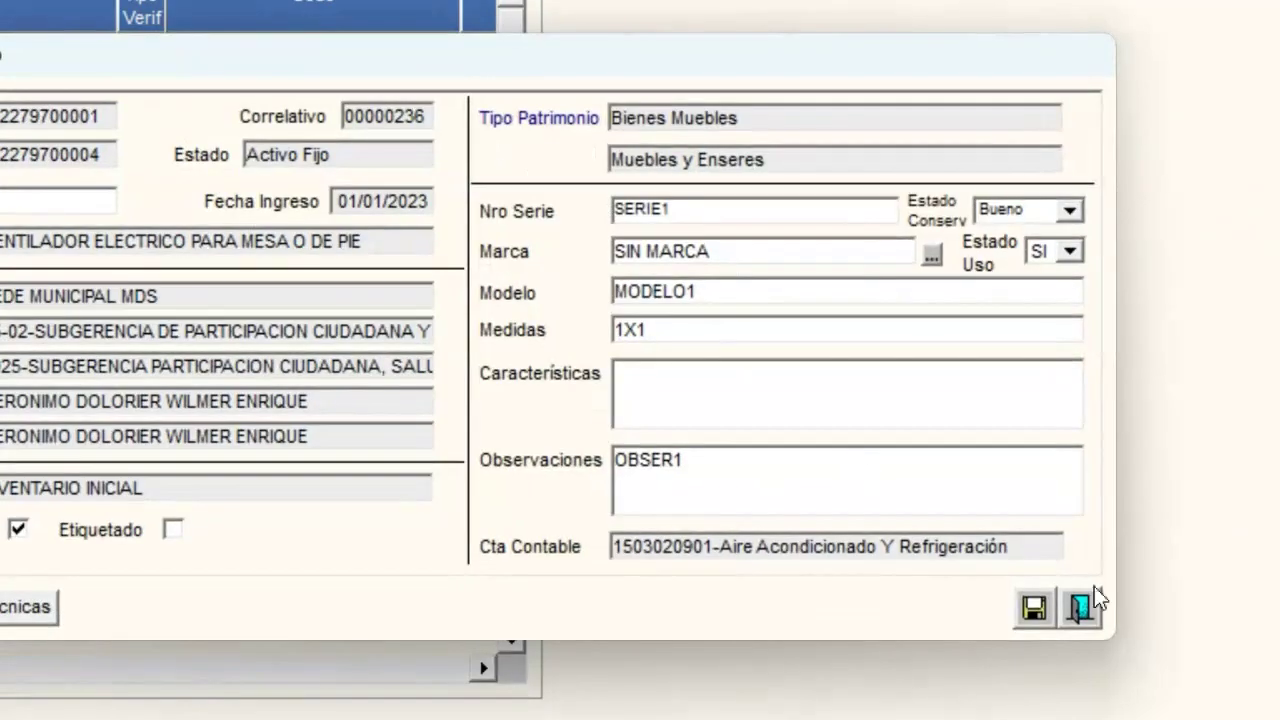
pyautogui.click(1084, 610)
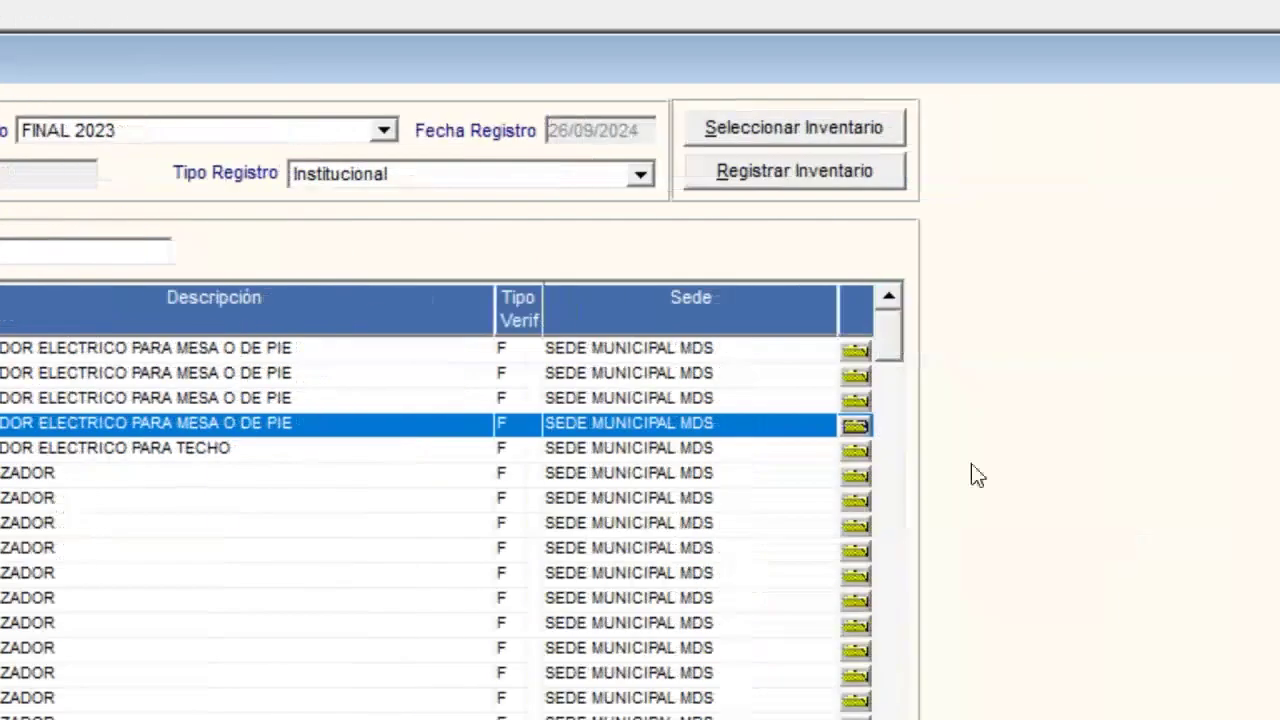
pyautogui.click(855, 430)
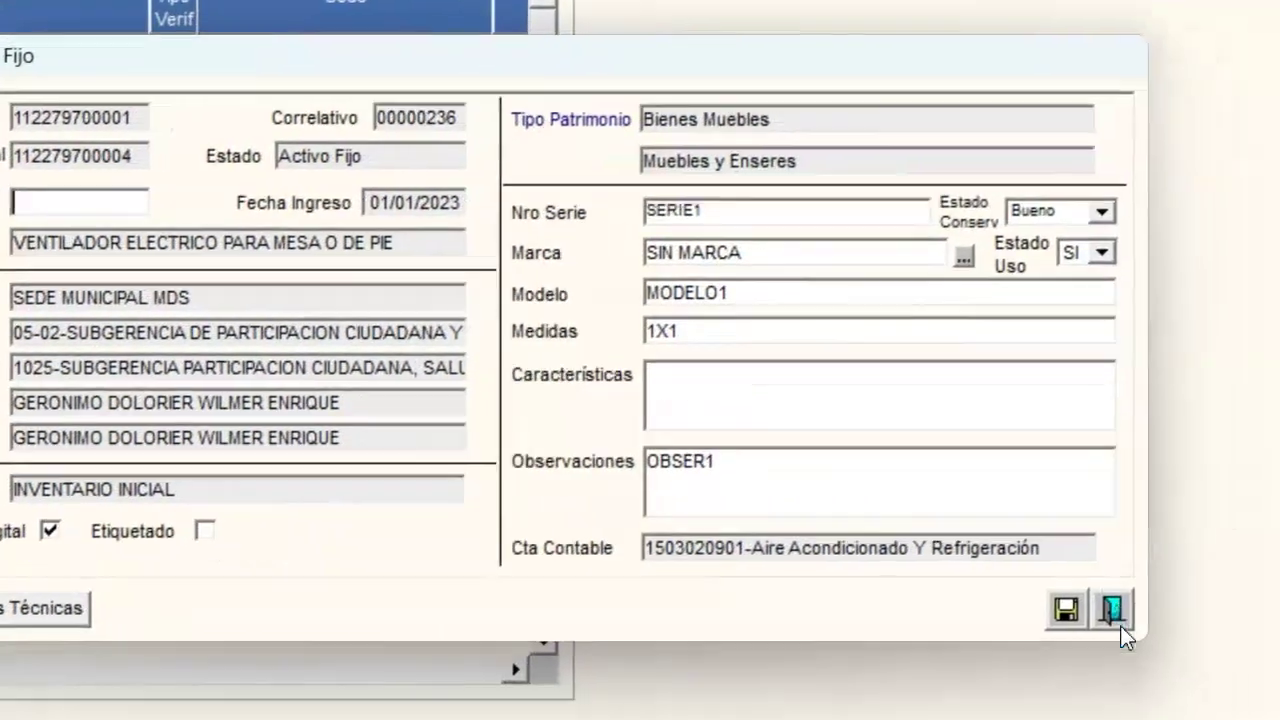
pyautogui.click(1114, 612)
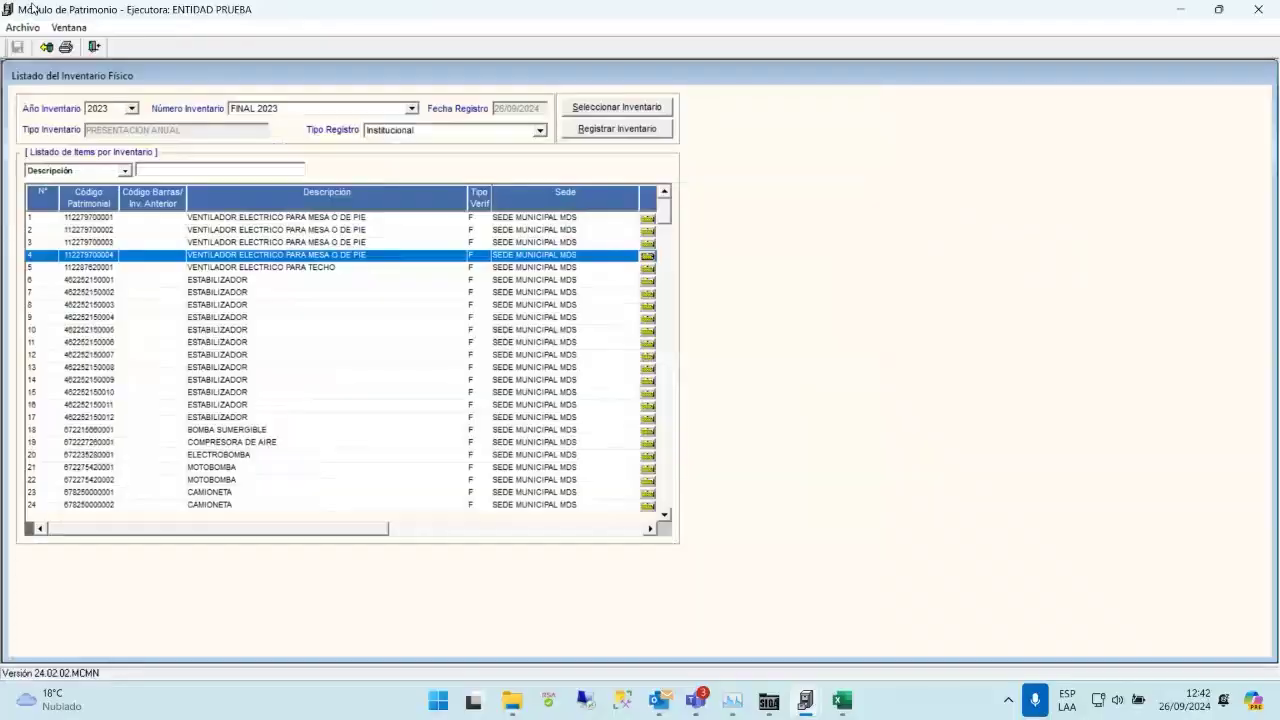
pyautogui.click(94, 48)
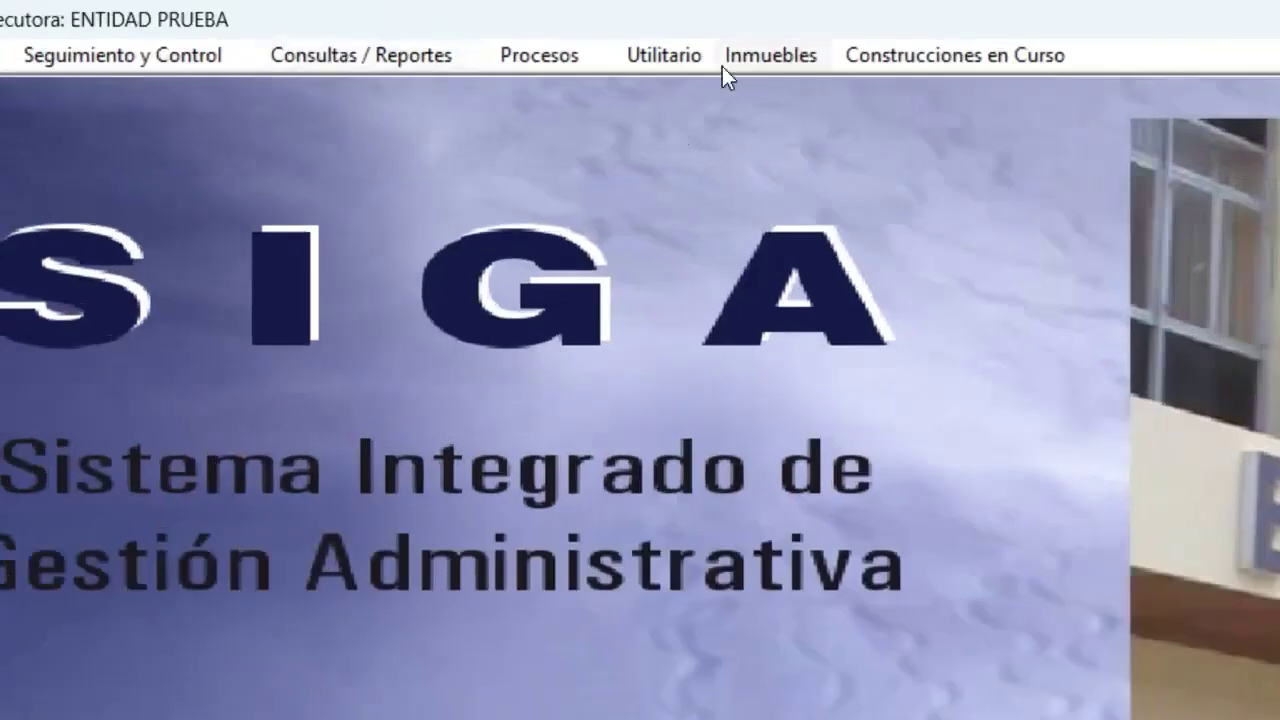
# Open Exportar/Importar Inventario Físico and choose year 2023 so inventory FINAL 2023 is selected.
pyautogui.click(477, 30)
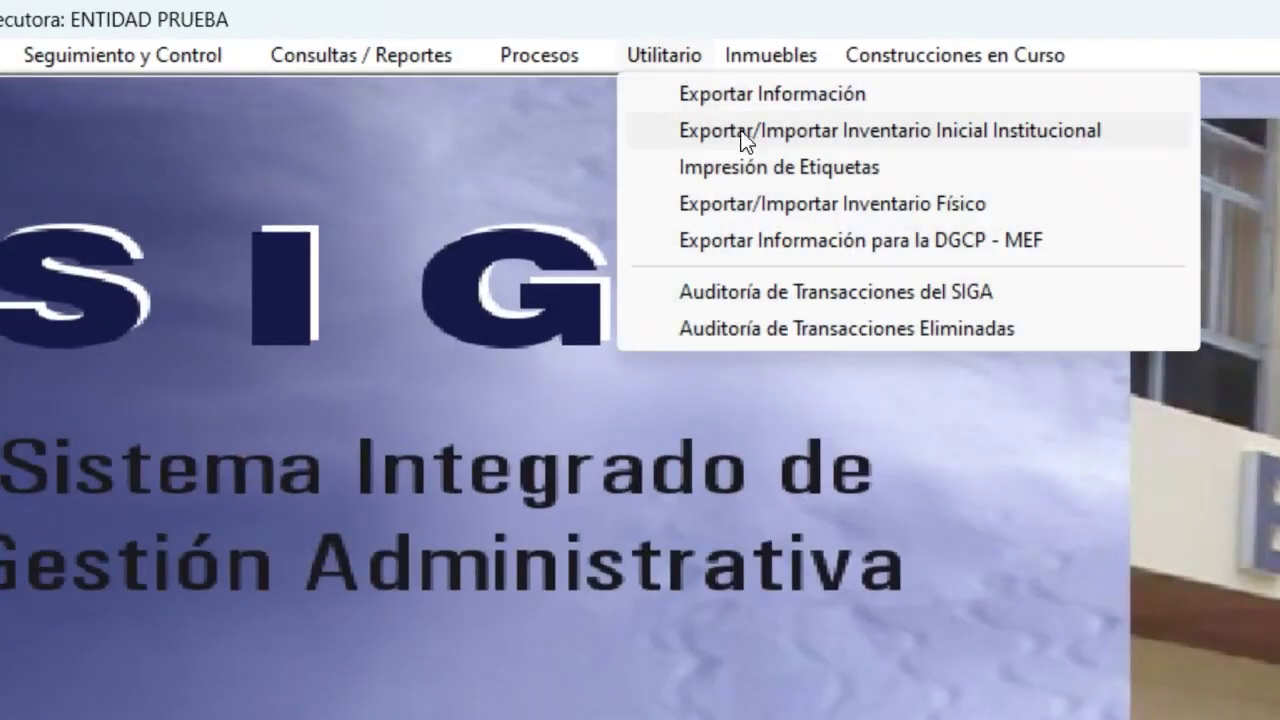
pyautogui.click(806, 206)
pyautogui.moveTo(786, 398); pyautogui.dragTo(278, 168)
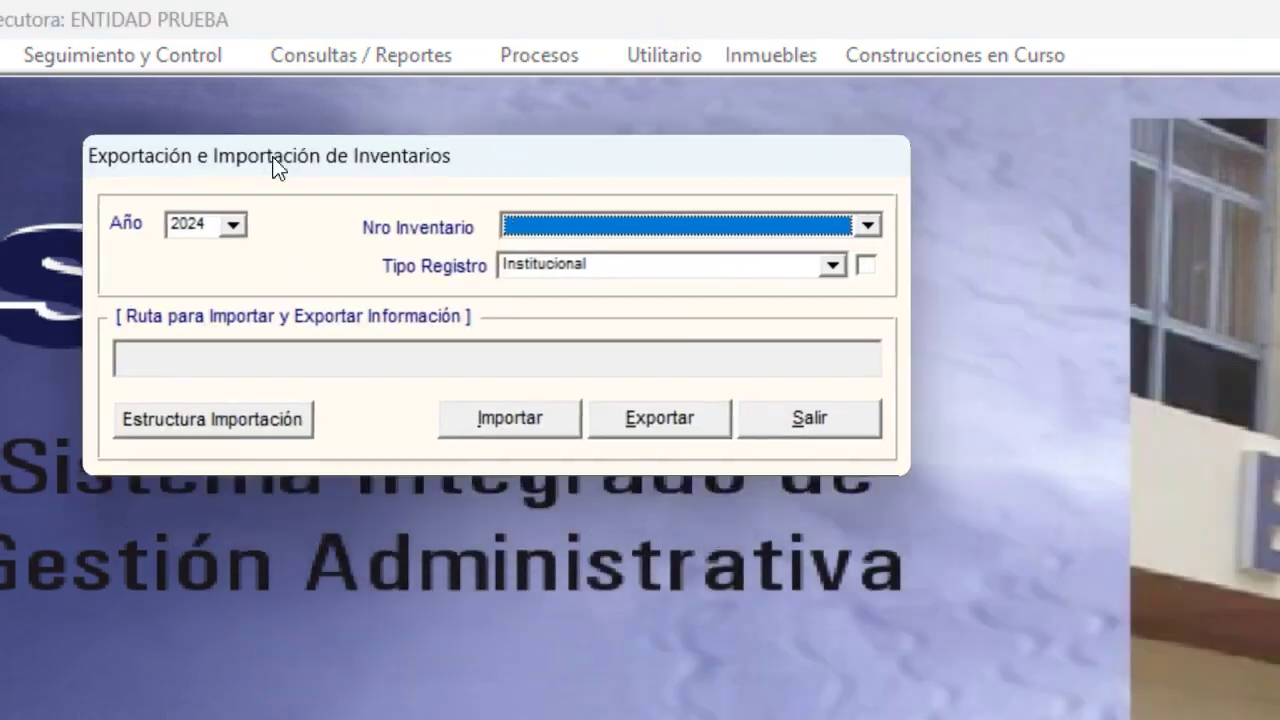
pyautogui.click(233, 224)
pyautogui.moveTo(240, 280); pyautogui.dragTo(211, 393)
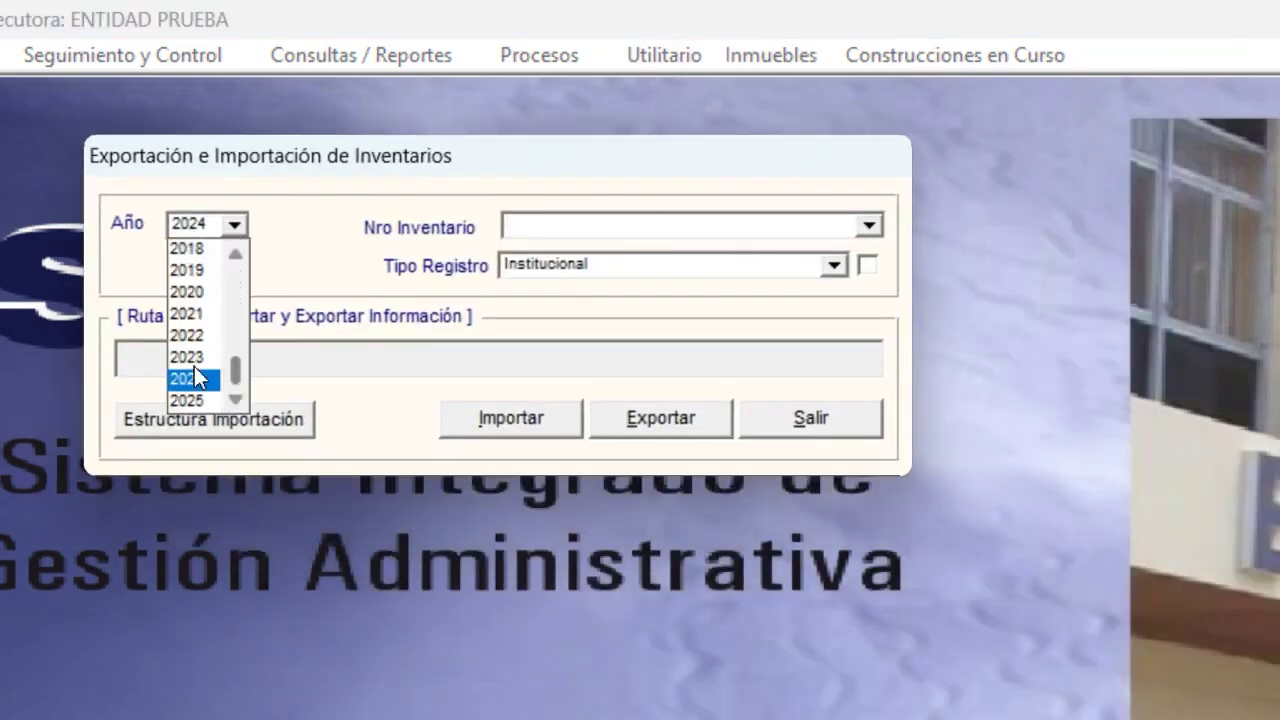
pyautogui.click(210, 358)
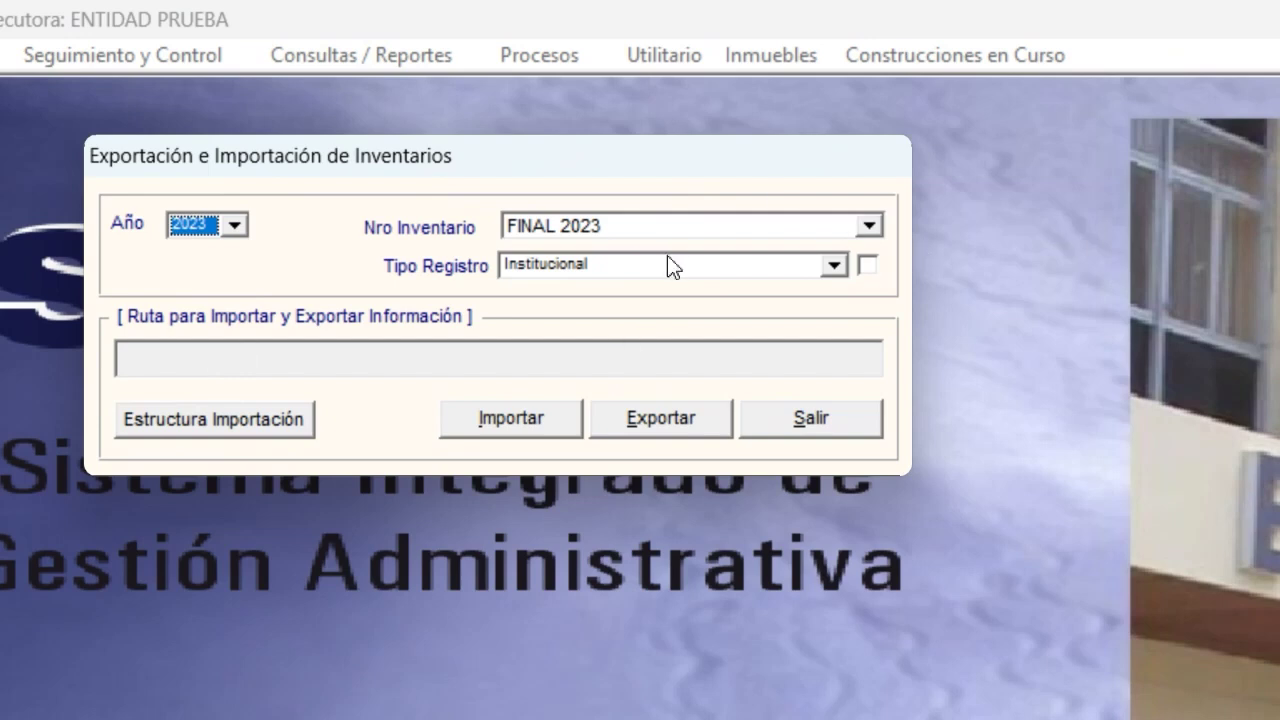
# Export the FINAL 2023 inventory as FISICO2023.XLS into the Descargas folder.
pyautogui.click(657, 425)
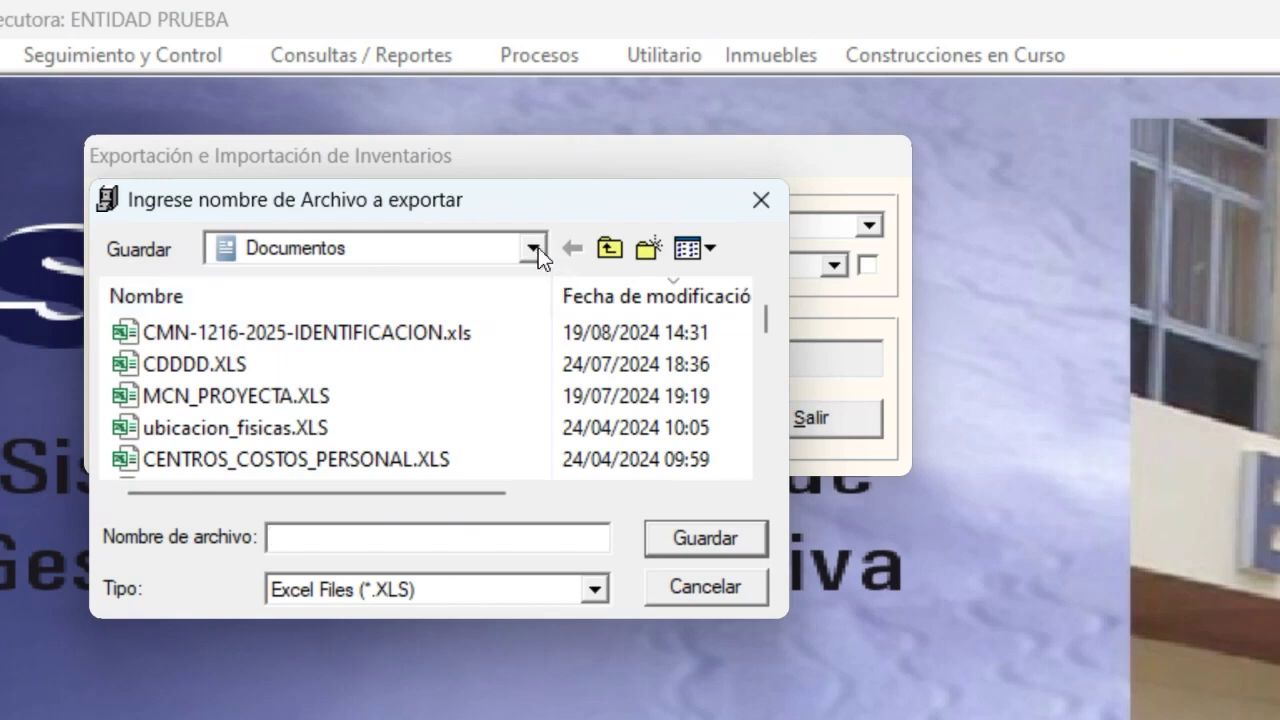
pyautogui.write('FISICO2023')
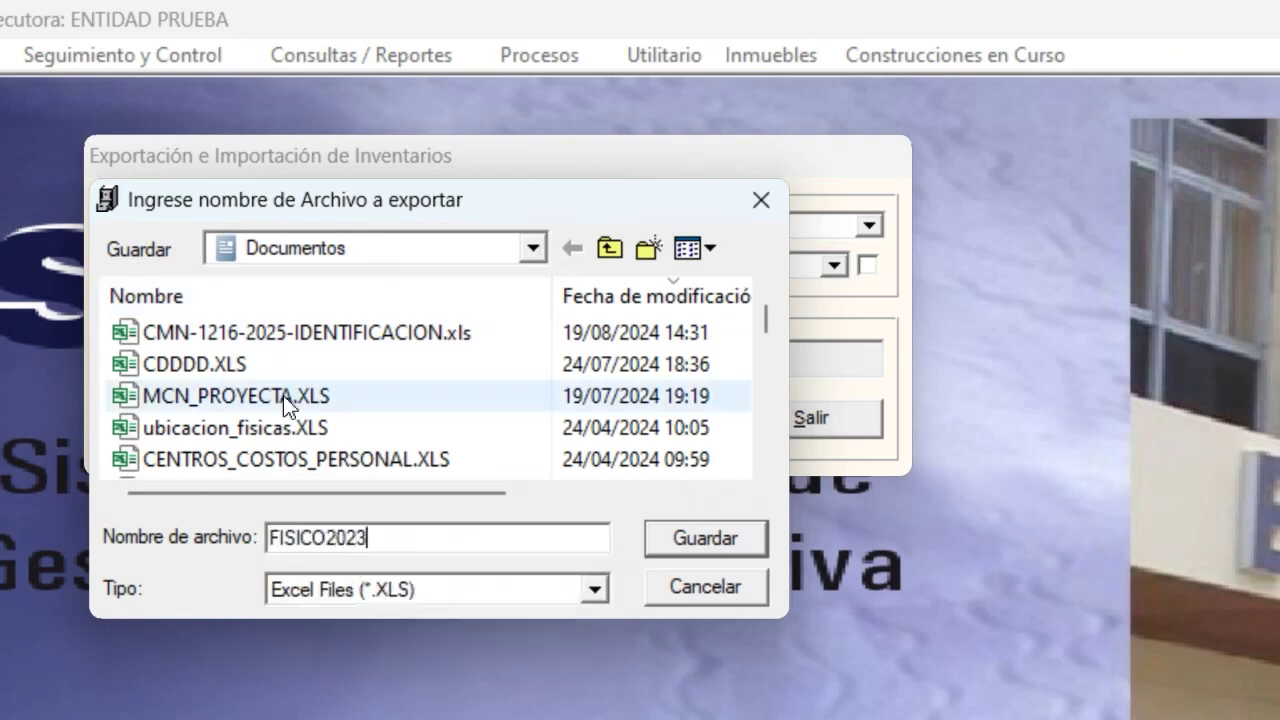
pyautogui.click(706, 539)
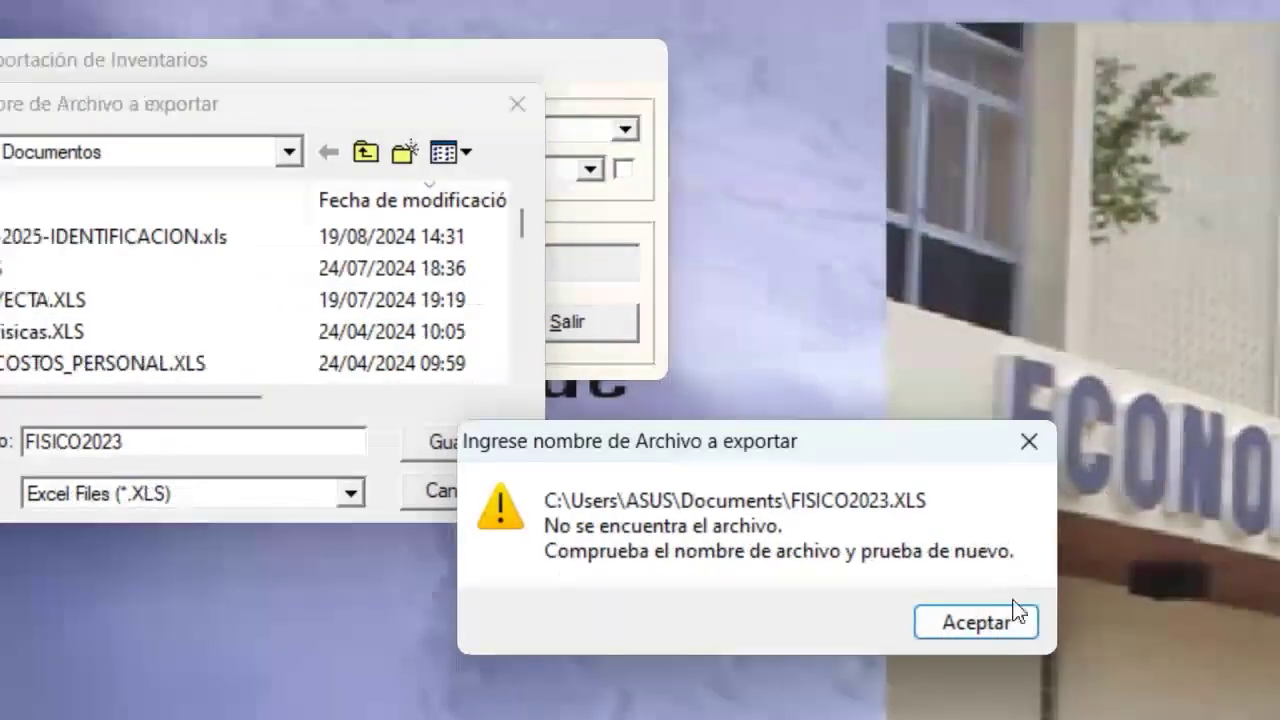
pyautogui.click(990, 622)
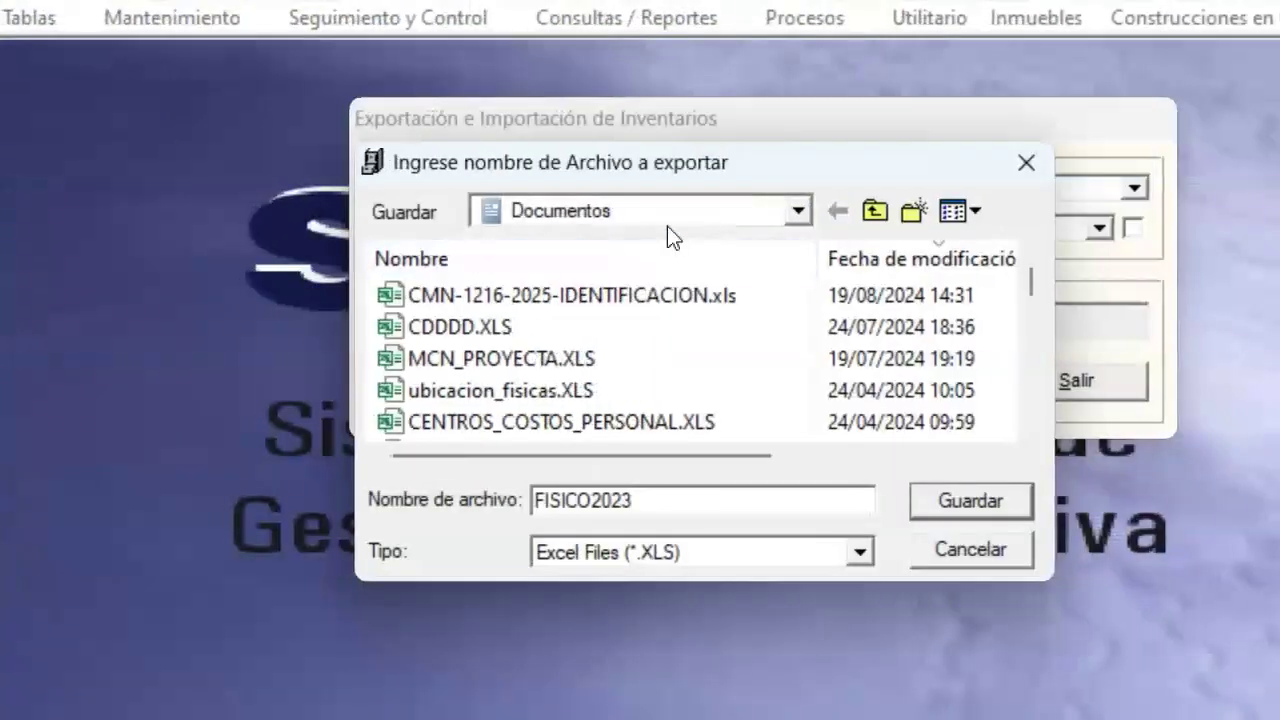
pyautogui.click(158, 138)
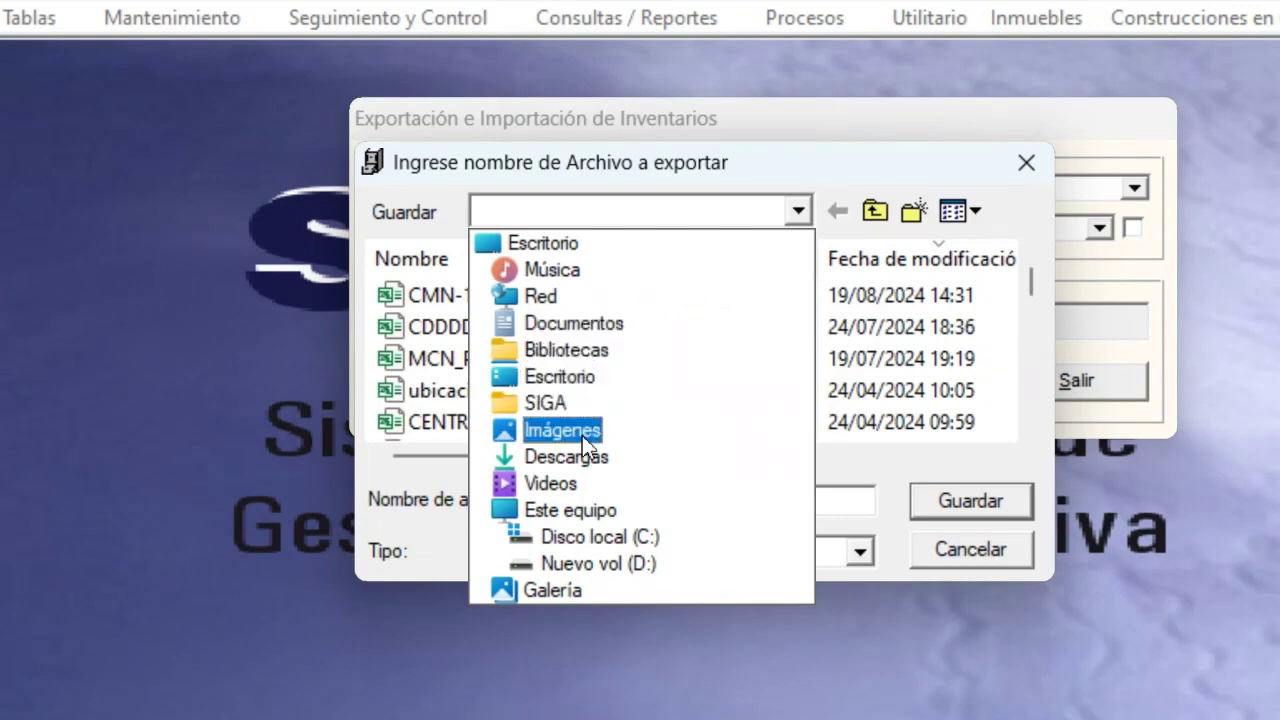
pyautogui.click(575, 456)
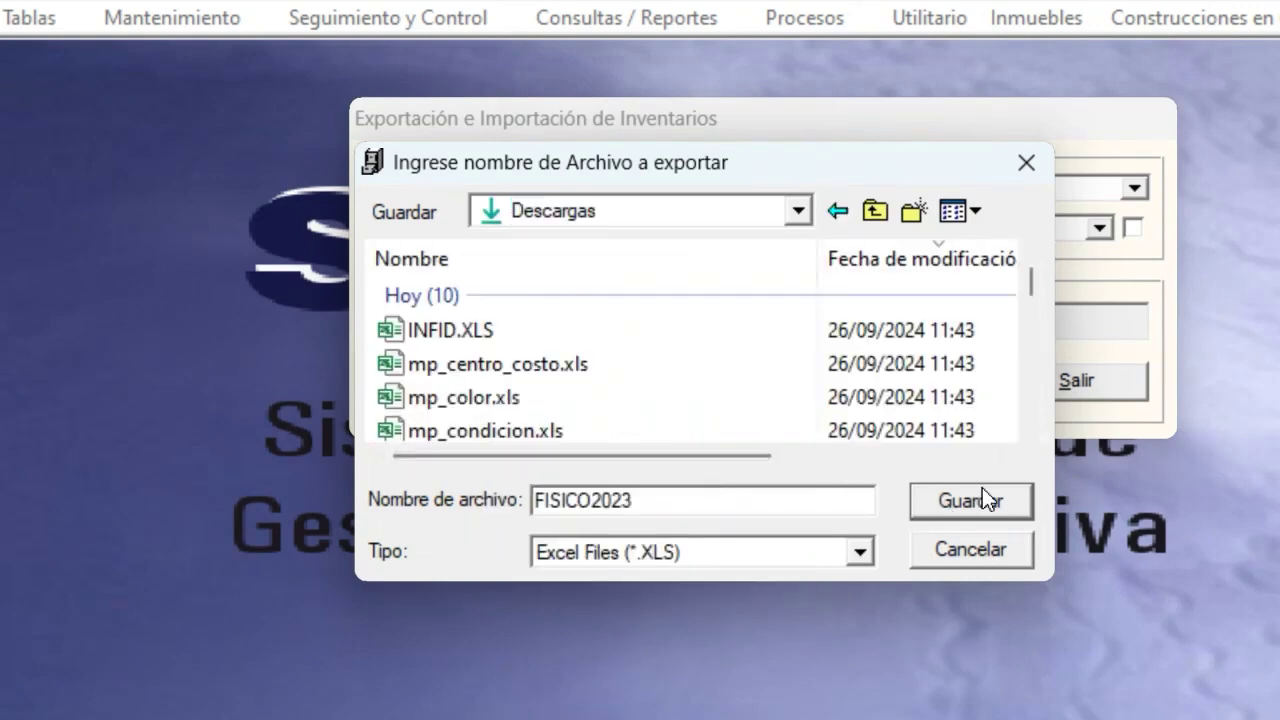
pyautogui.click(982, 490)
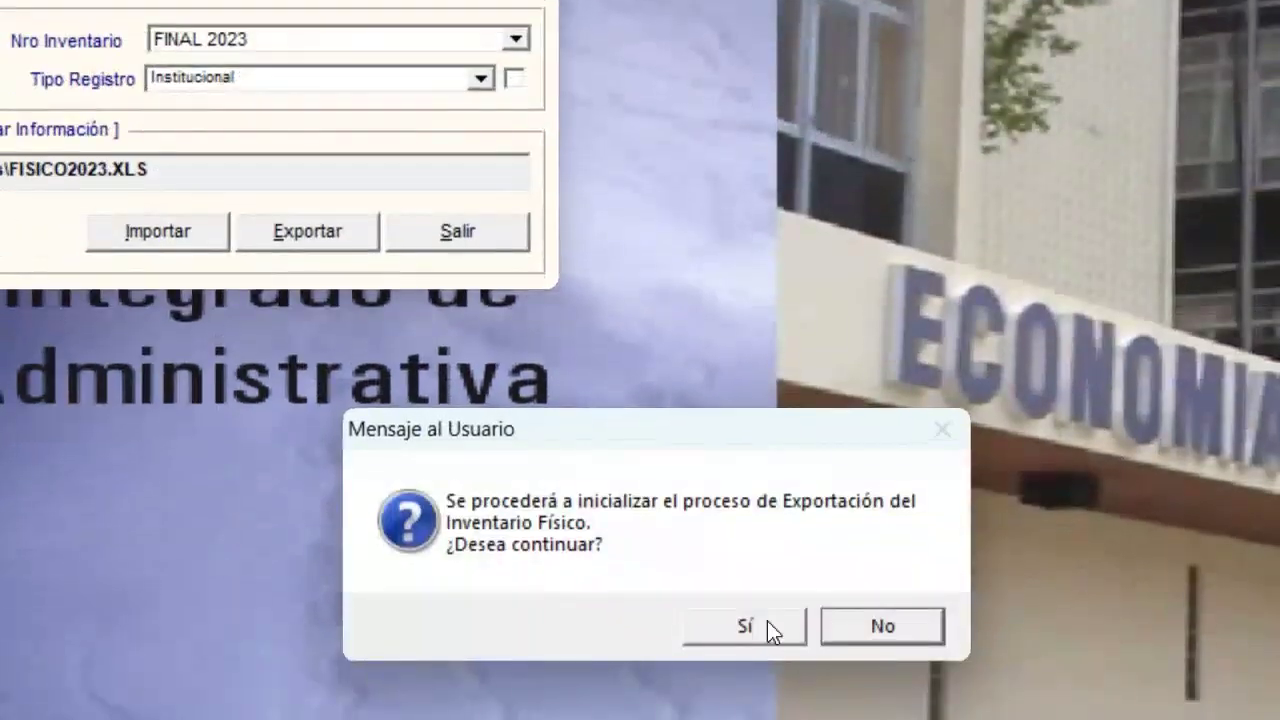
pyautogui.click(766, 628)
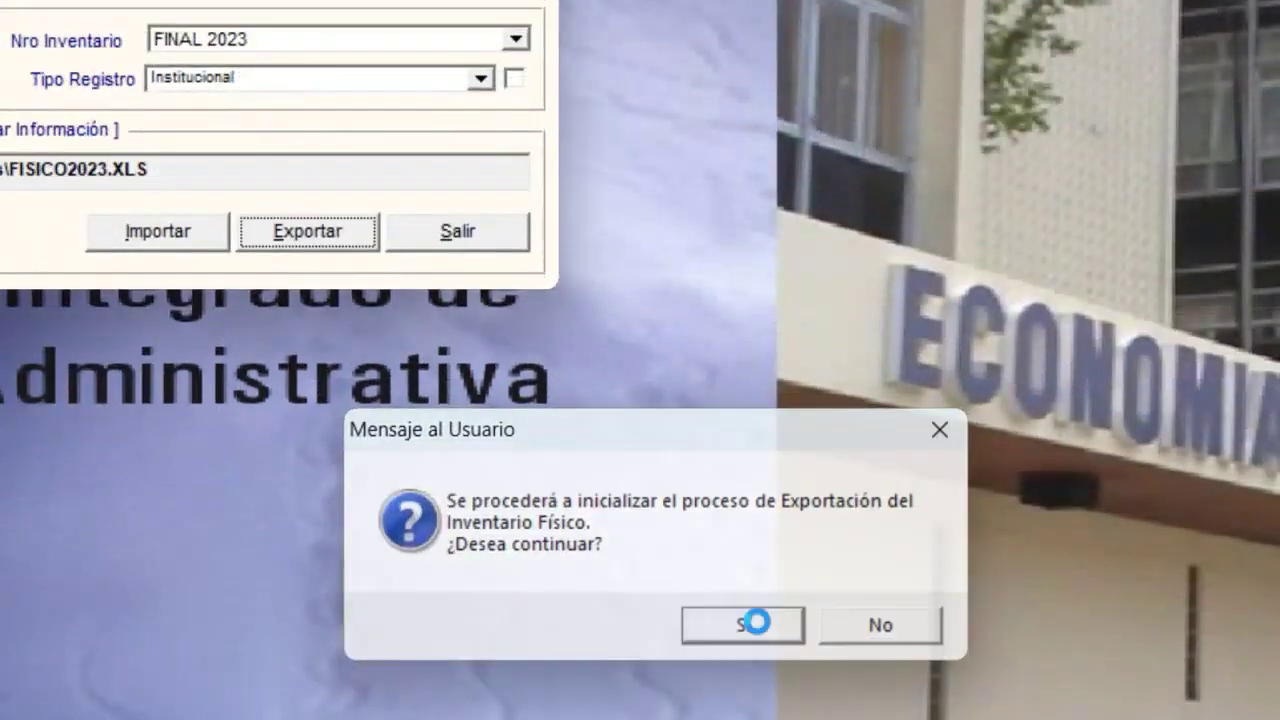
pyautogui.click(884, 626)
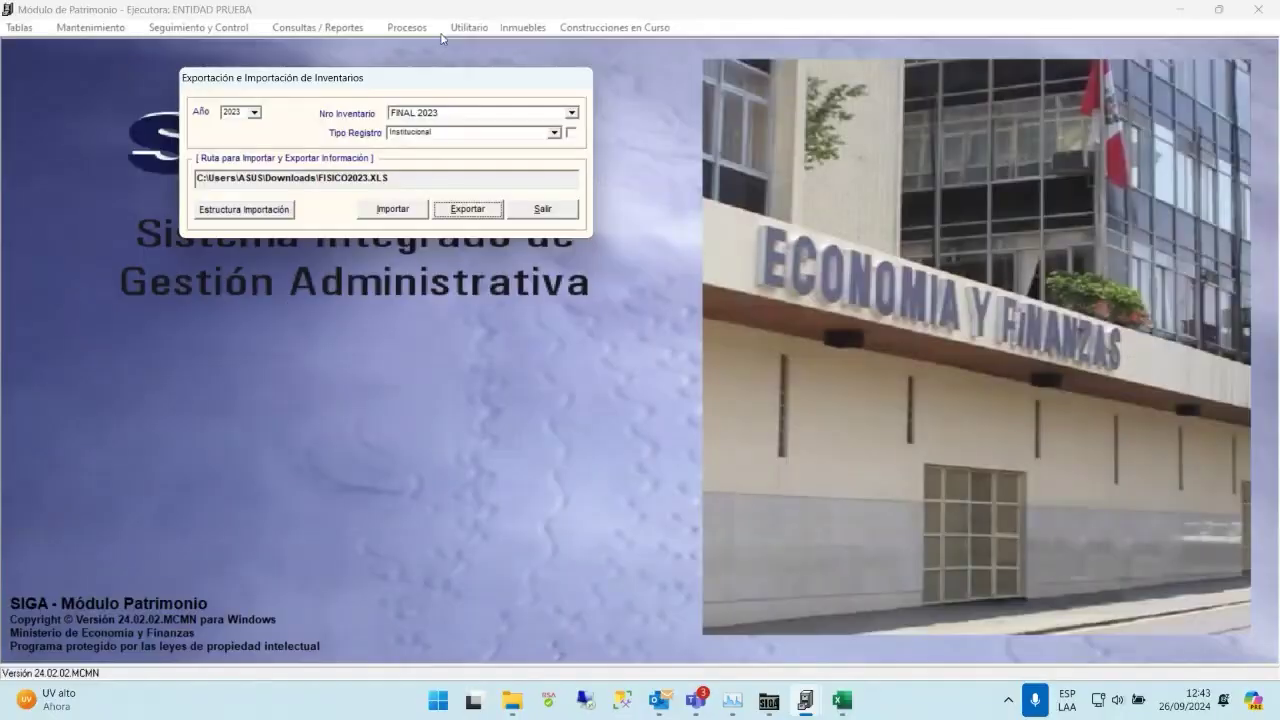
# Open FISICO2023.XLS from the Descargas folder in File Explorer.
pyautogui.click(512, 700)
pyautogui.click(86, 245)
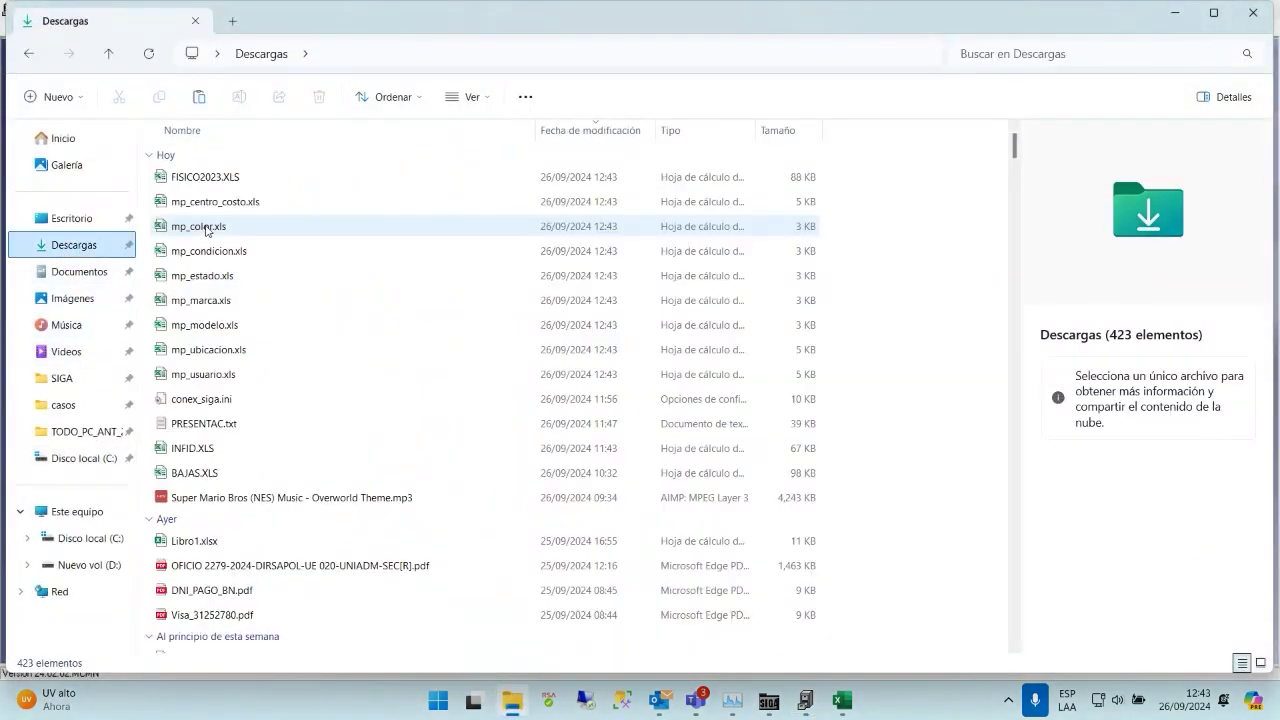
pyautogui.click(215, 178)
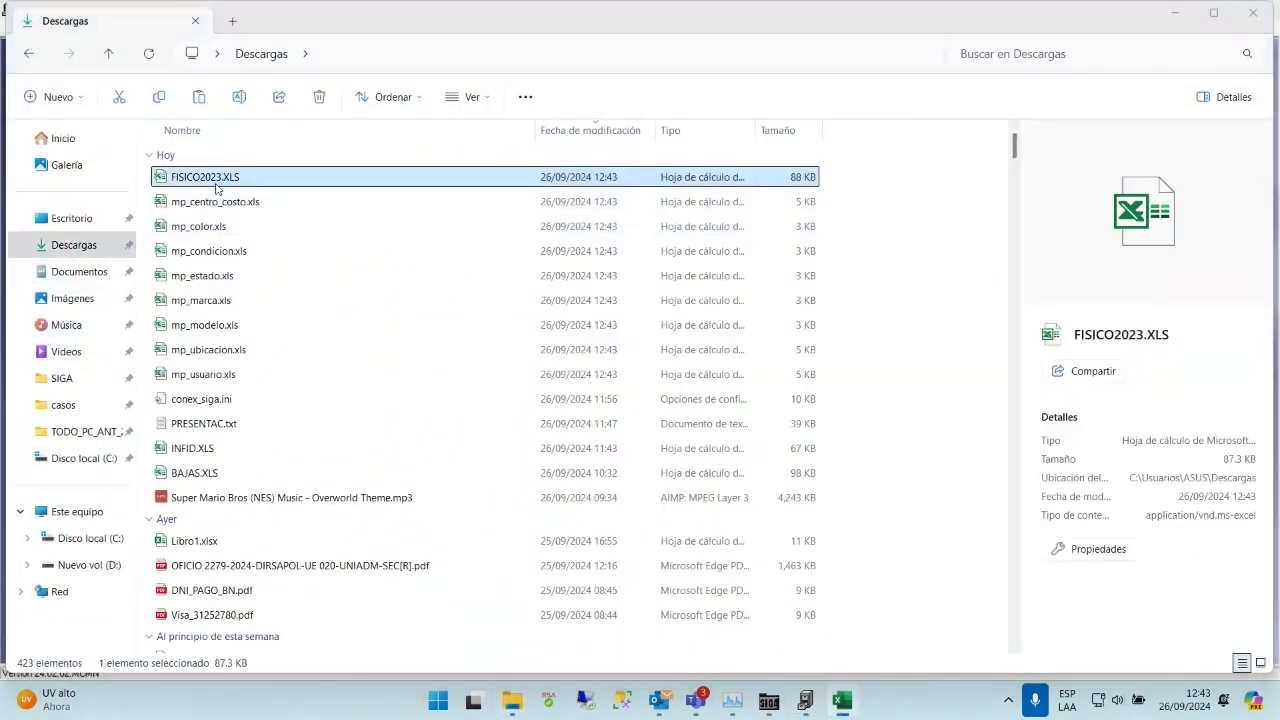
pyautogui.press('Return')
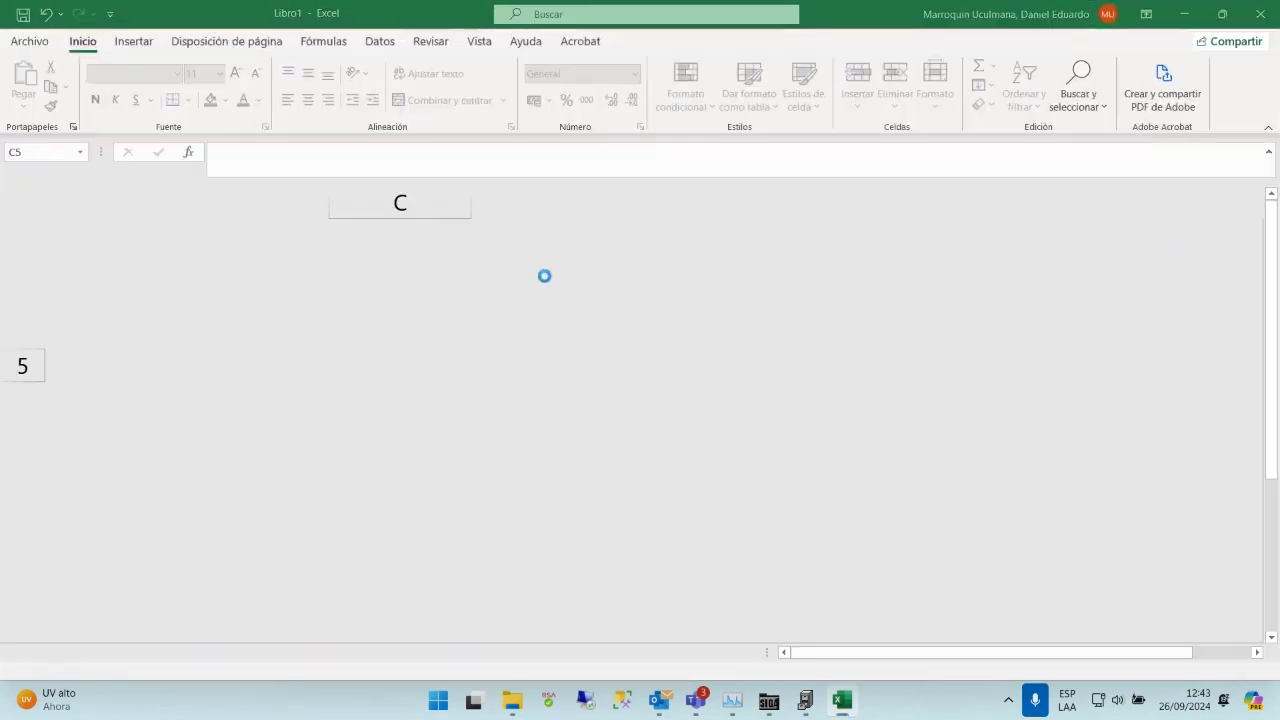
# Fill the ESTADO_CONSERV, MODELO and SERIE headers red, making ESTADO_CONSERV bold.
pyautogui.scroll(8, 470, 436)
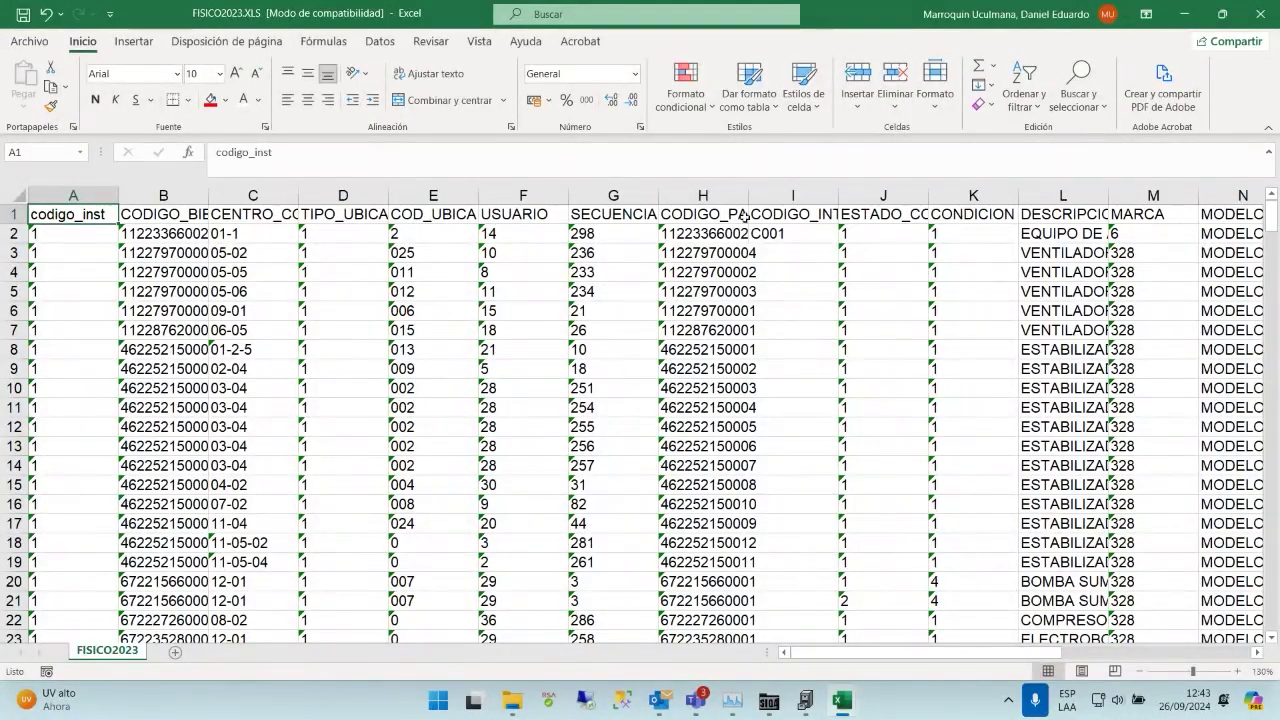
pyautogui.click(866, 216)
pyautogui.click(875, 274)
pyautogui.click(866, 216)
pyautogui.click(210, 100)
pyautogui.click(95, 99)
pyautogui.moveTo(950, 654); pyautogui.dragTo(1078, 655)
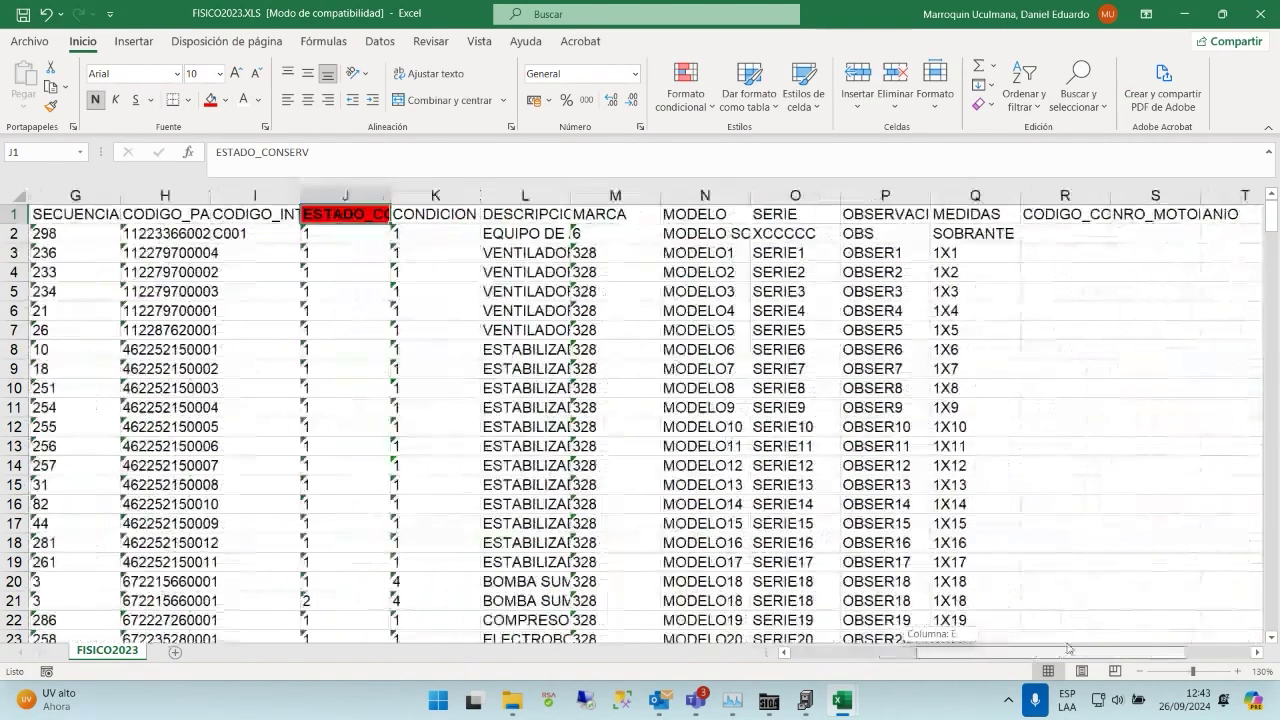
pyautogui.click(697, 216)
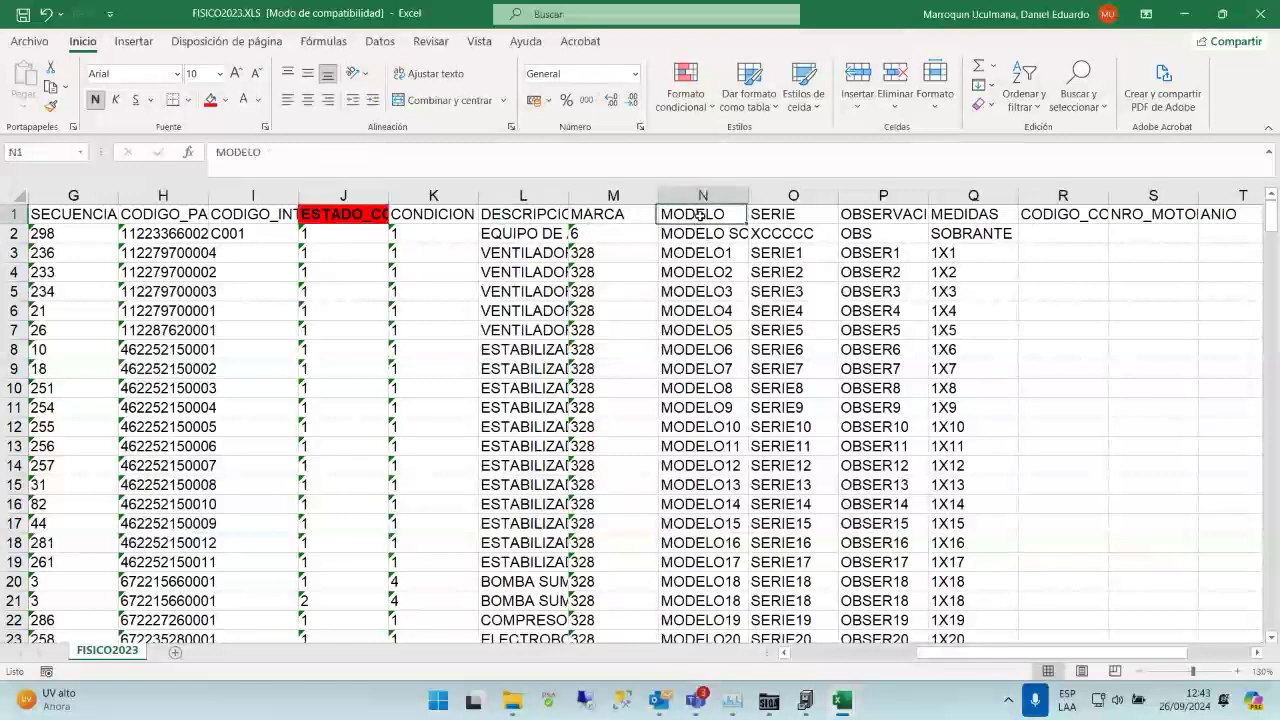
pyautogui.click(210, 100)
pyautogui.click(789, 216)
pyautogui.click(210, 100)
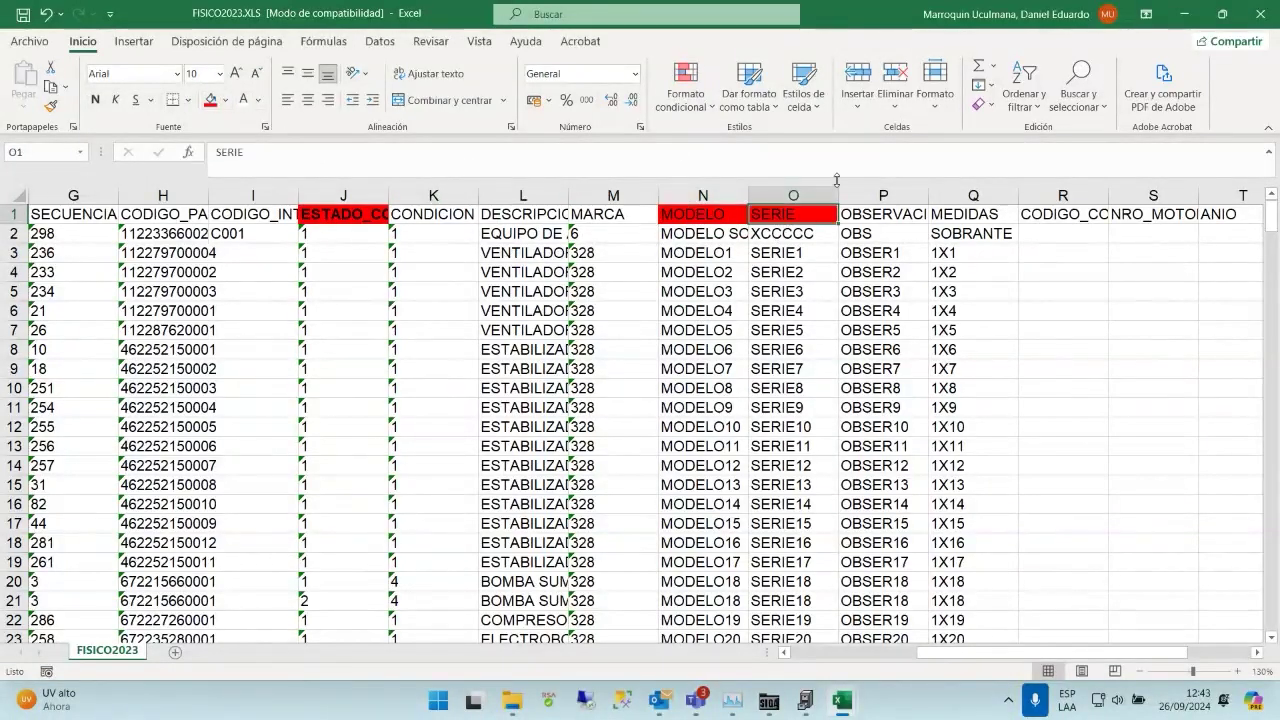
# Fill the OBSERVACIONES, MEDIDAS and CODIGO_COLOR header cells red.
pyautogui.press('Right')
pyautogui.click(210, 100)
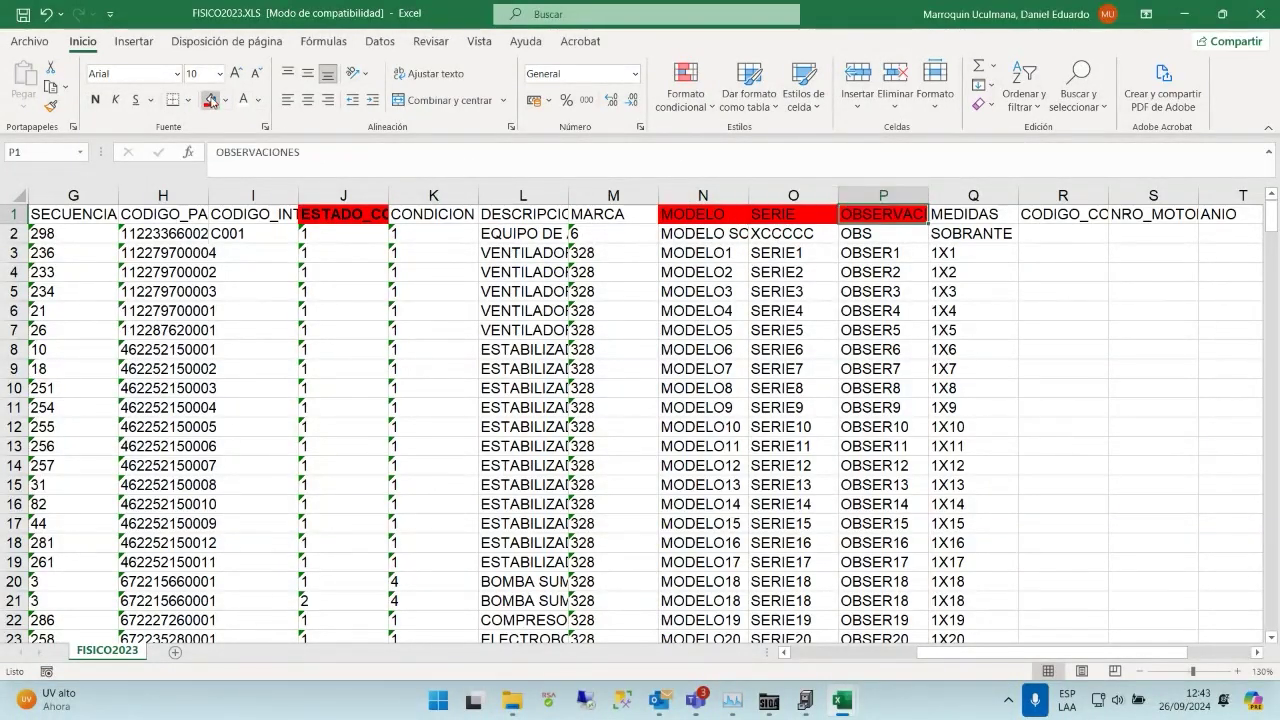
pyautogui.click(953, 219)
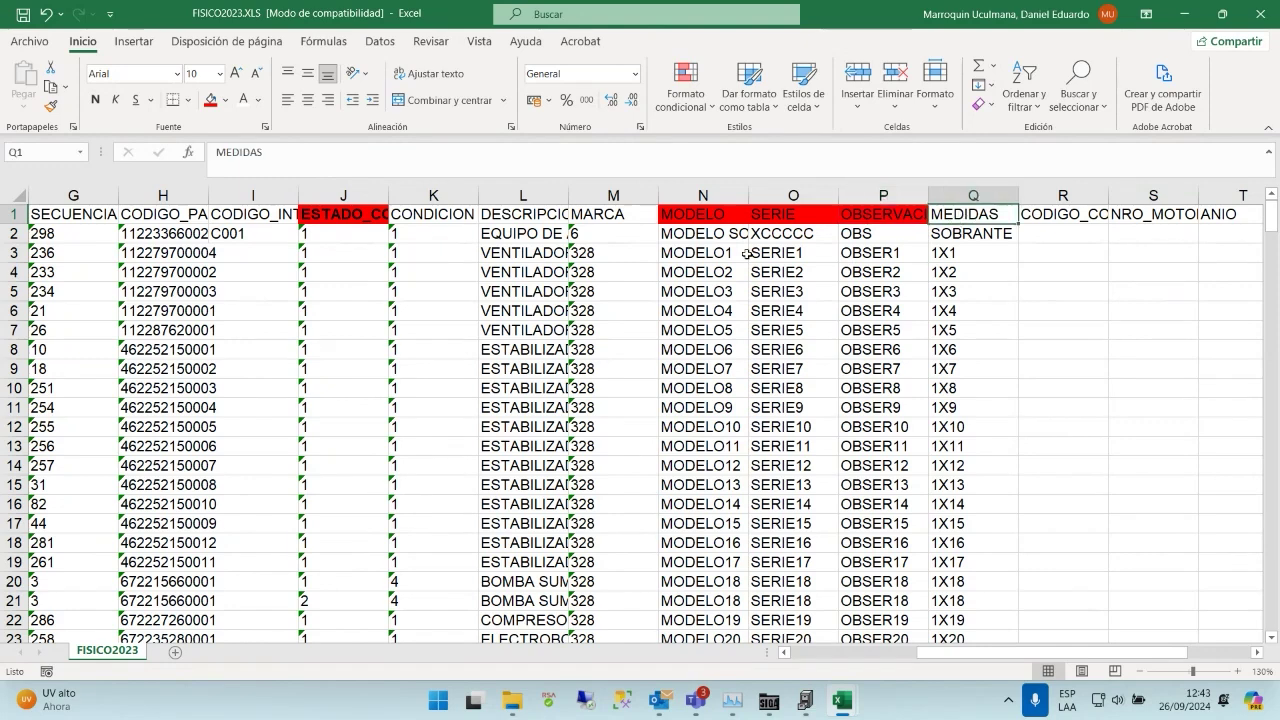
pyautogui.click(210, 100)
pyautogui.click(1080, 215)
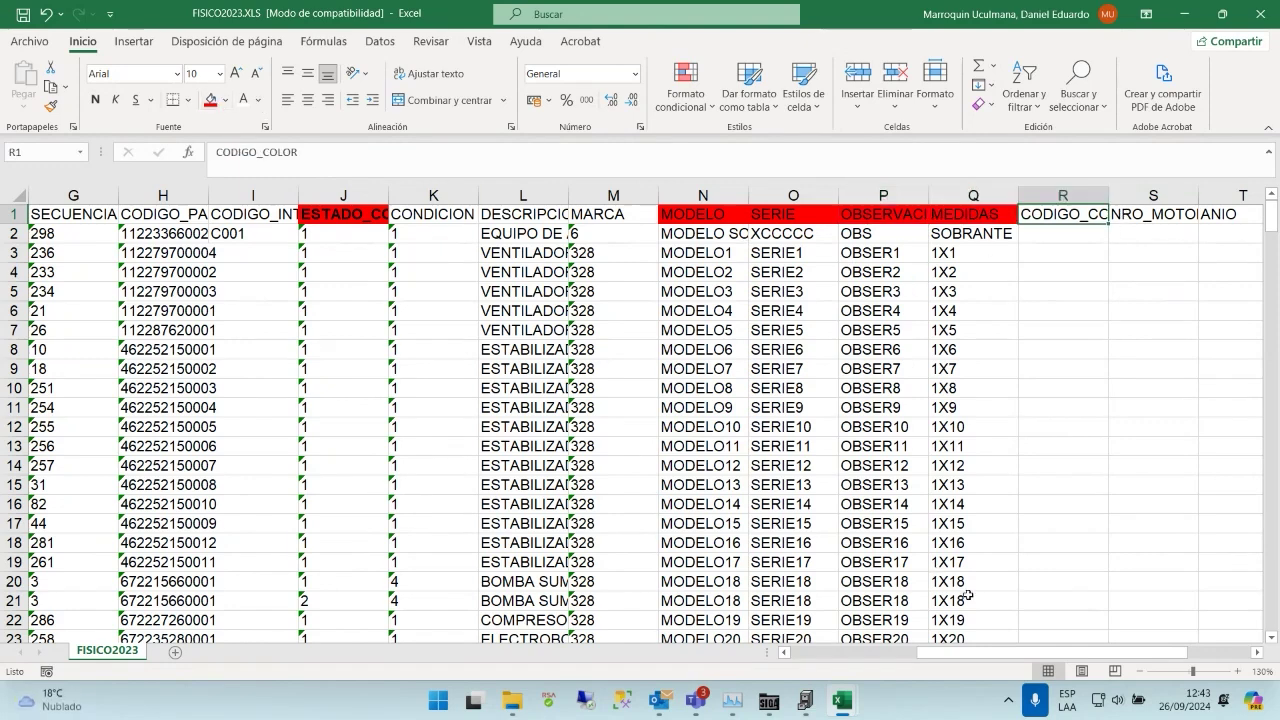
pyautogui.moveTo(1028, 652); pyautogui.dragTo(1071, 652)
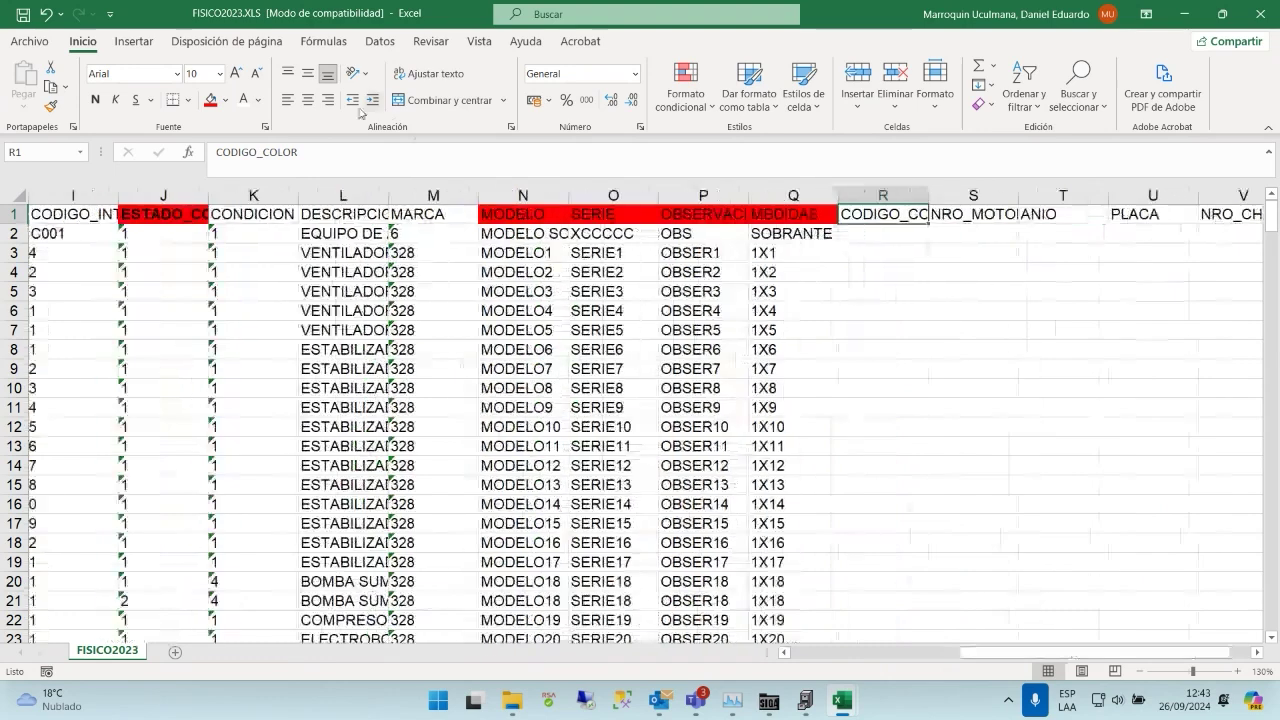
pyautogui.click(210, 100)
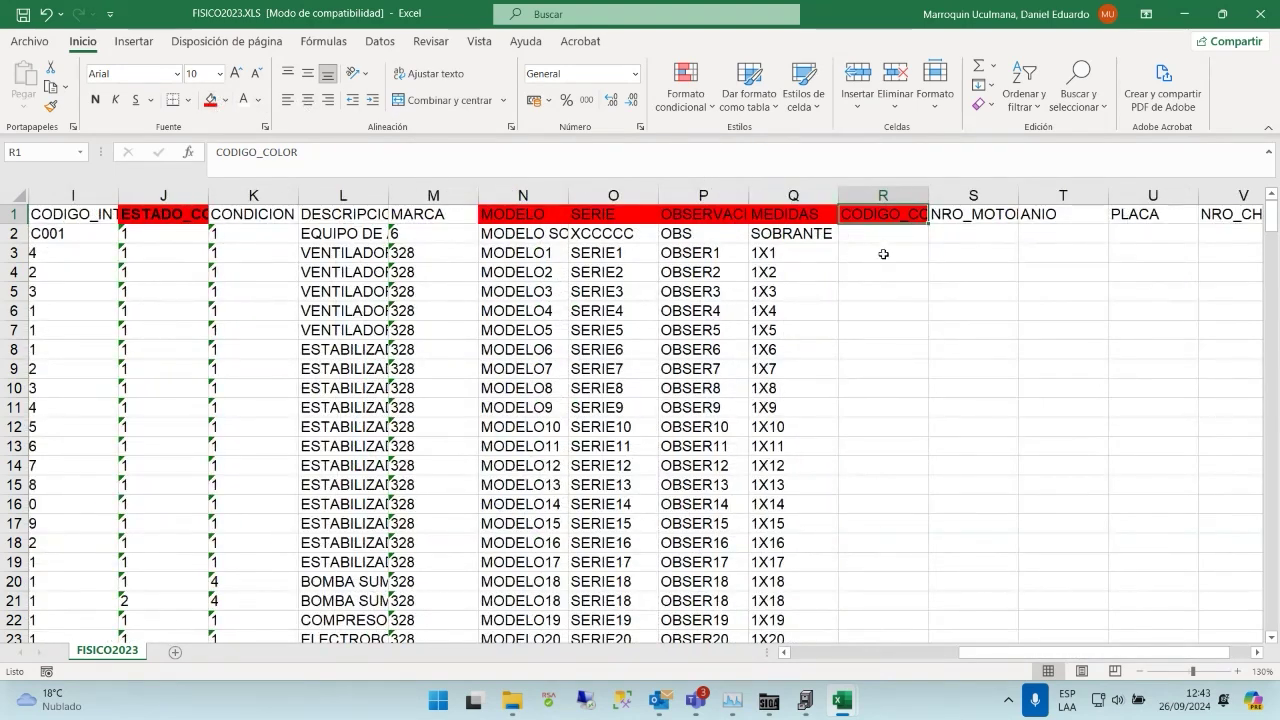
# Fill the NRO_MOTOR, ANIO, PLACA and NRO_CHASIS header cells red.
pyautogui.click(956, 220)
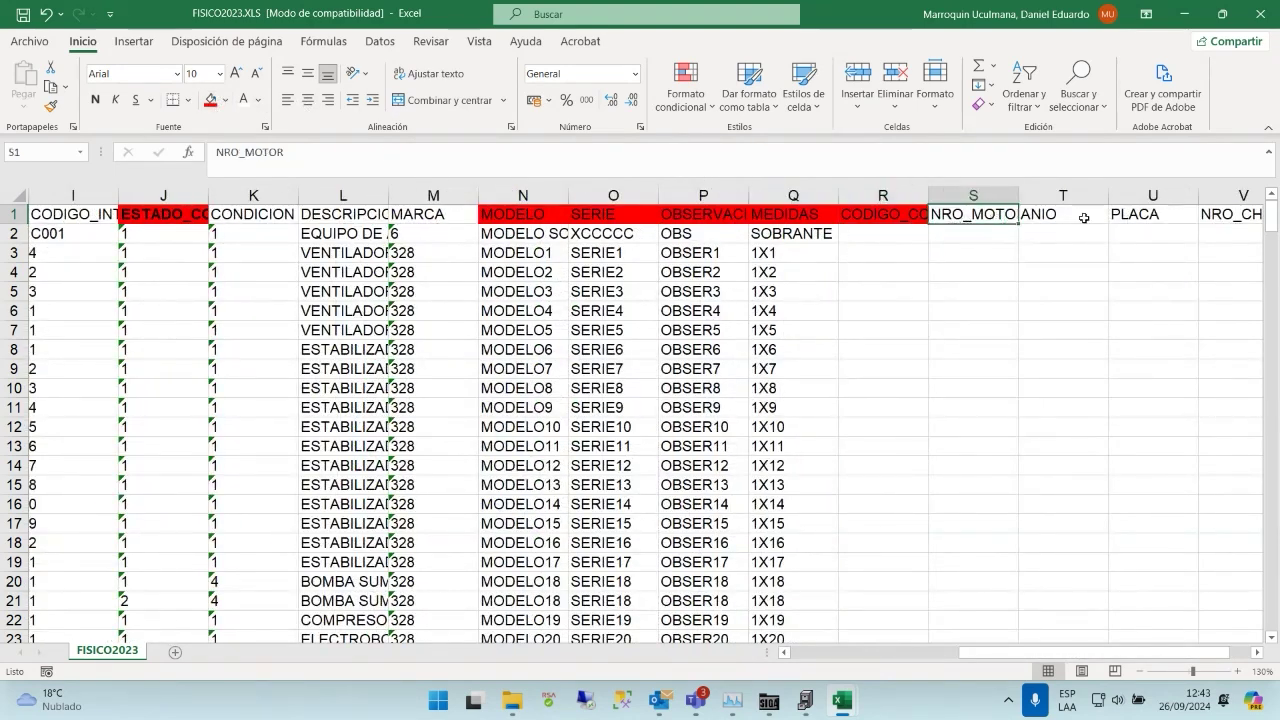
pyautogui.click(1083, 217)
pyautogui.click(1112, 222)
pyautogui.click(966, 216)
pyautogui.moveTo(983, 214); pyautogui.dragTo(1170, 215)
pyautogui.click(210, 99)
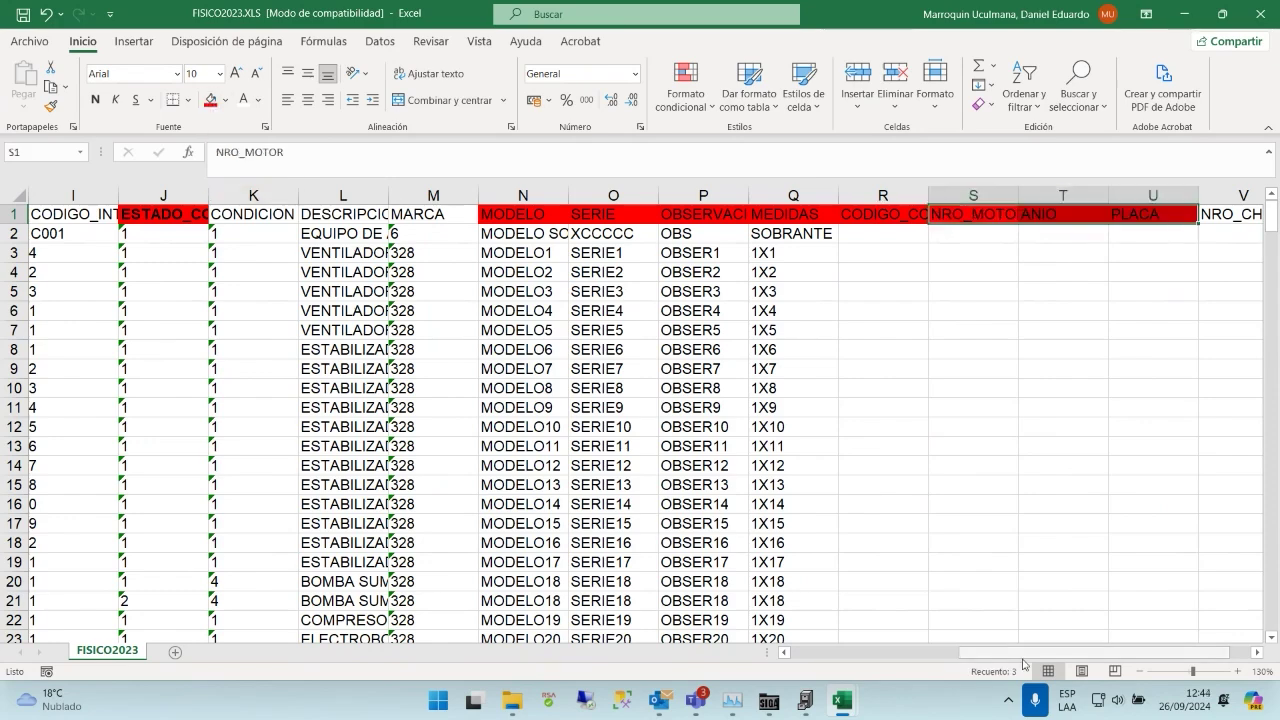
pyautogui.moveTo(1133, 655); pyautogui.dragTo(1155, 660)
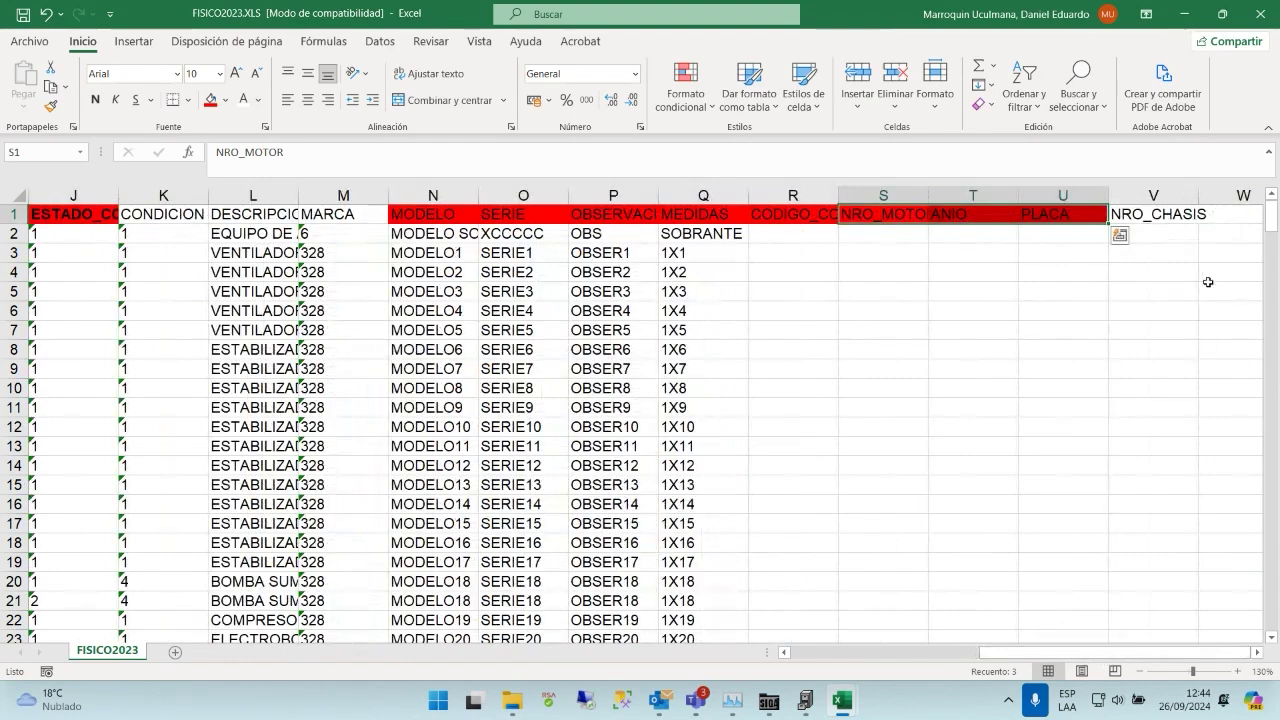
pyautogui.click(1146, 223)
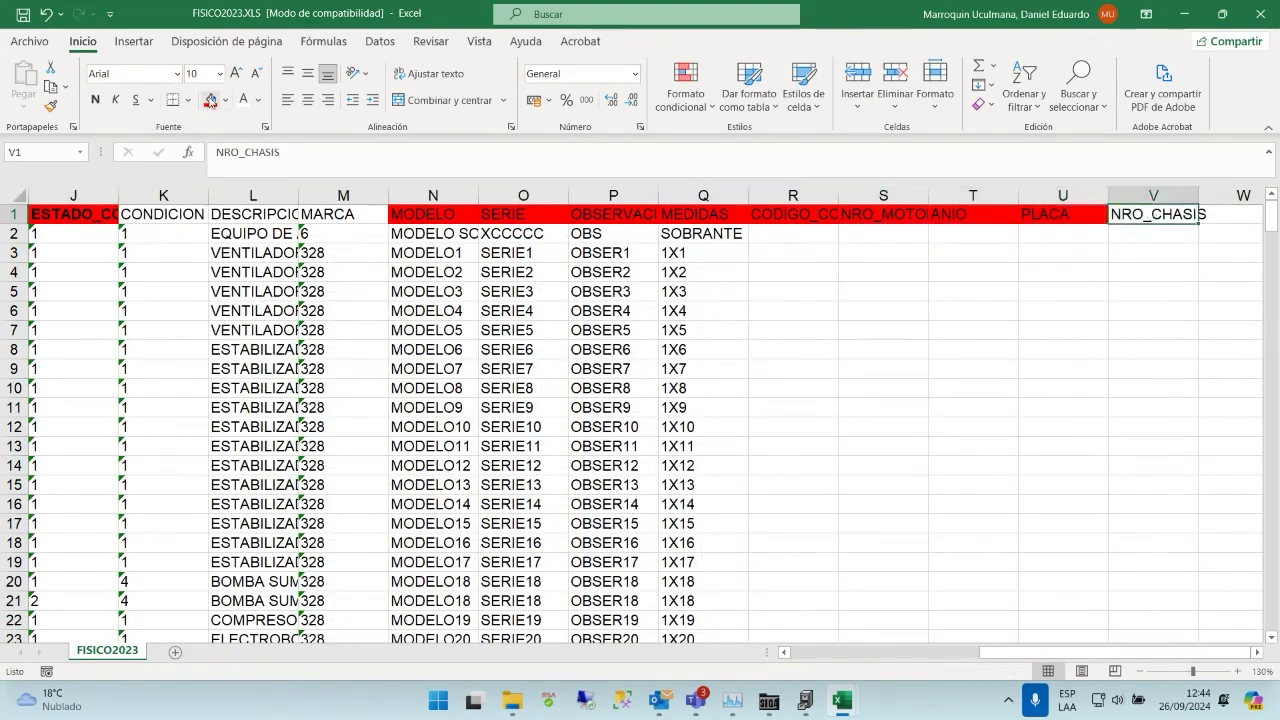
pyautogui.click(210, 99)
# Check data cells in the MARCA, J, O, P and Q columns, then select empty header cell W1.
pyautogui.moveTo(985, 655); pyautogui.dragTo(757, 665)
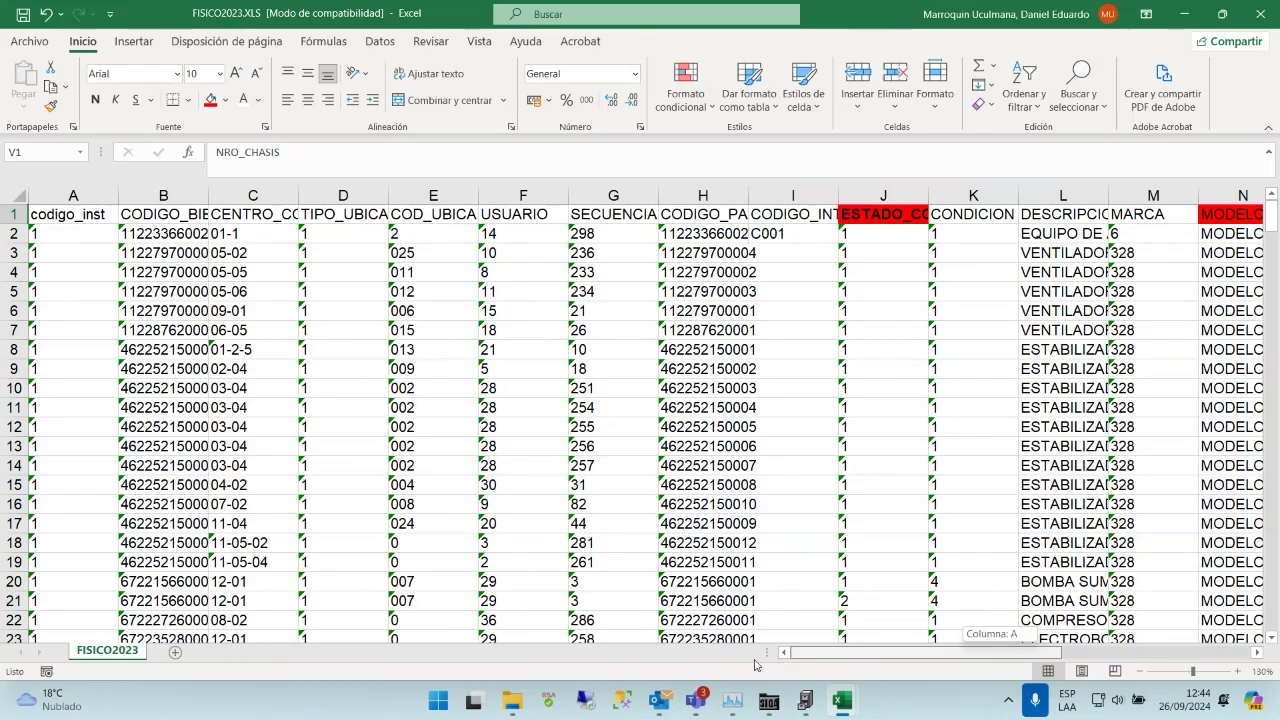
pyautogui.moveTo(810, 668); pyautogui.dragTo(836, 668)
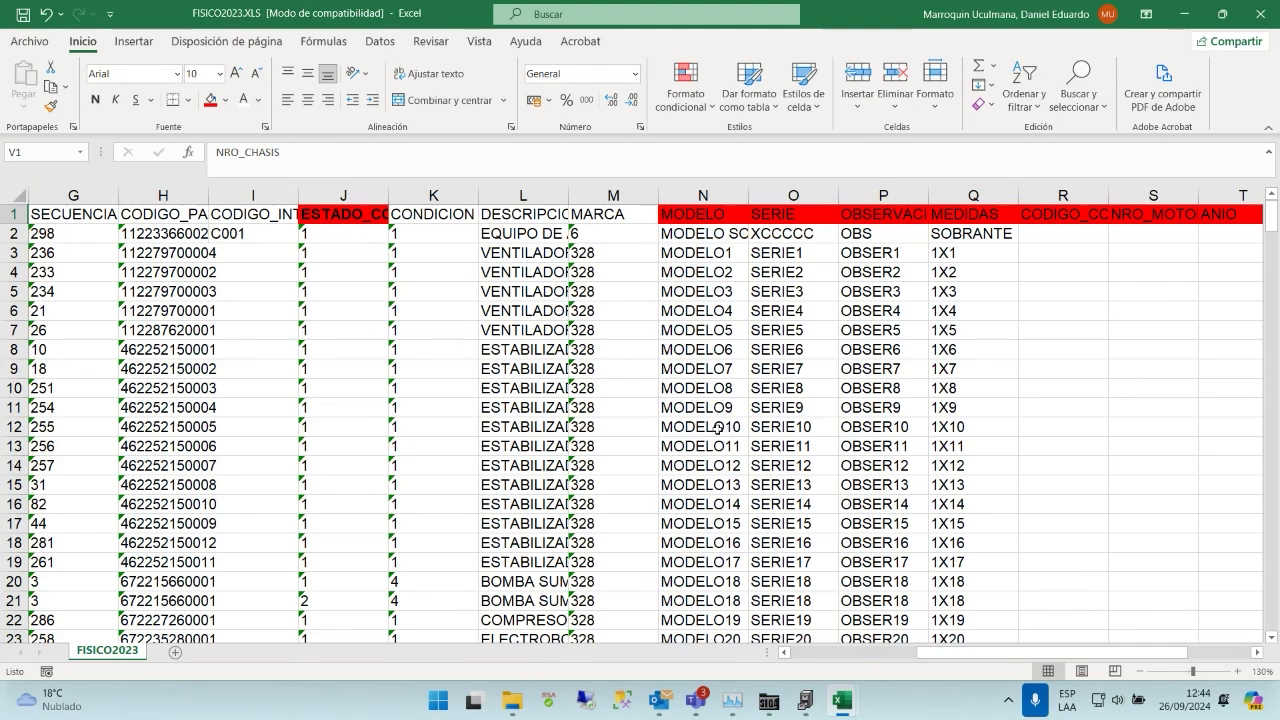
pyautogui.click(420, 291)
pyautogui.click(343, 252)
pyautogui.moveTo(588, 234); pyautogui.dragTo(640, 604)
pyautogui.moveTo(361, 254); pyautogui.dragTo(343, 550)
pyautogui.click(343, 272)
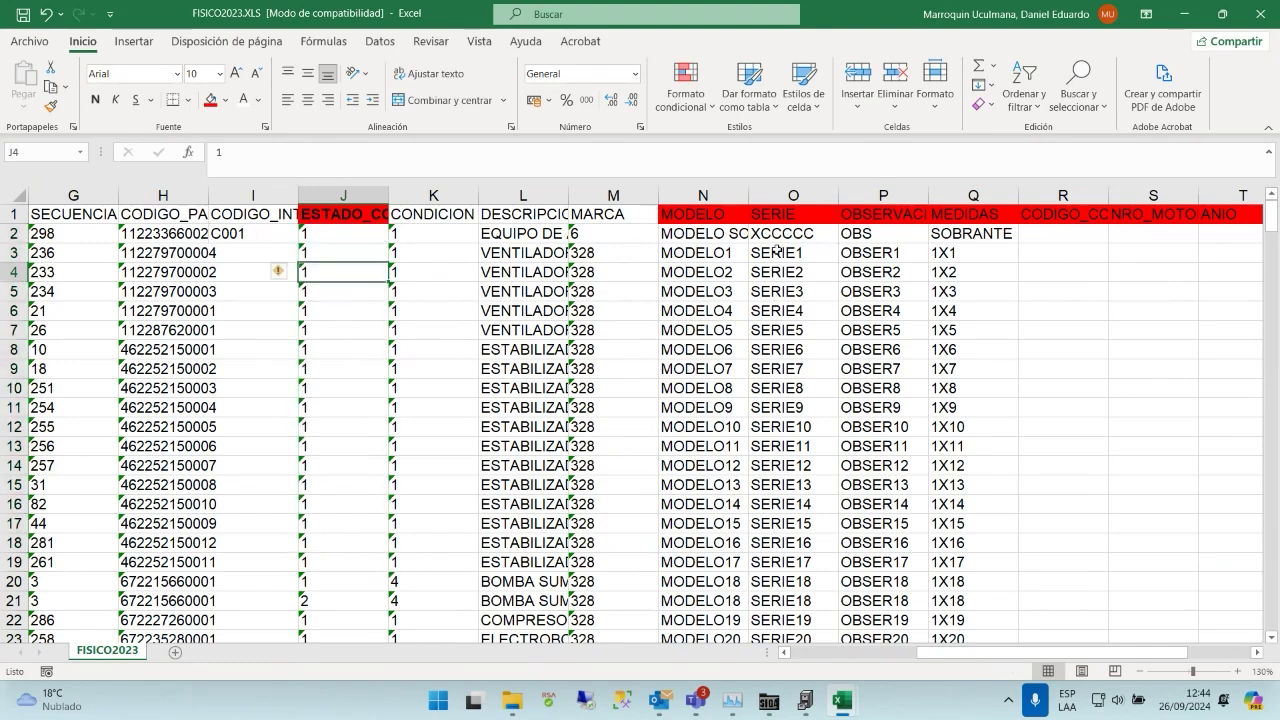
pyautogui.click(777, 250)
pyautogui.click(894, 368)
pyautogui.click(976, 296)
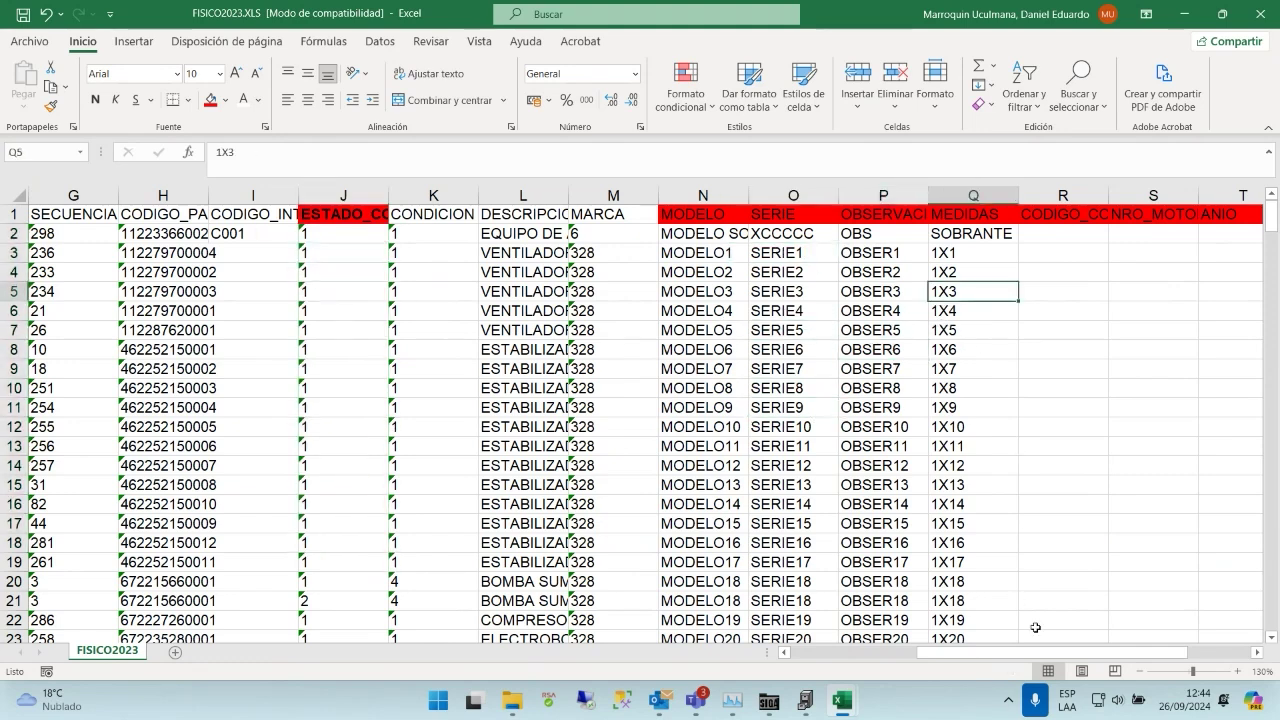
pyautogui.hscroll(3, 1250, 654)
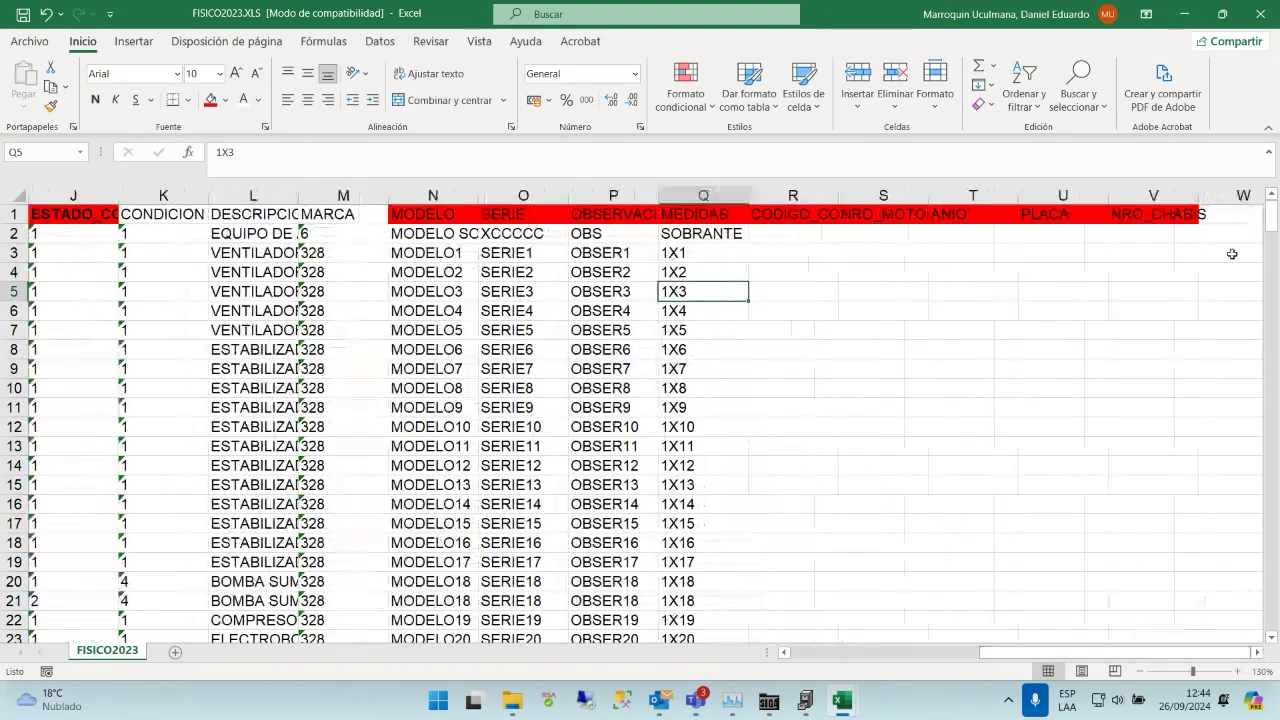
pyautogui.hscroll(2, 1262, 654)
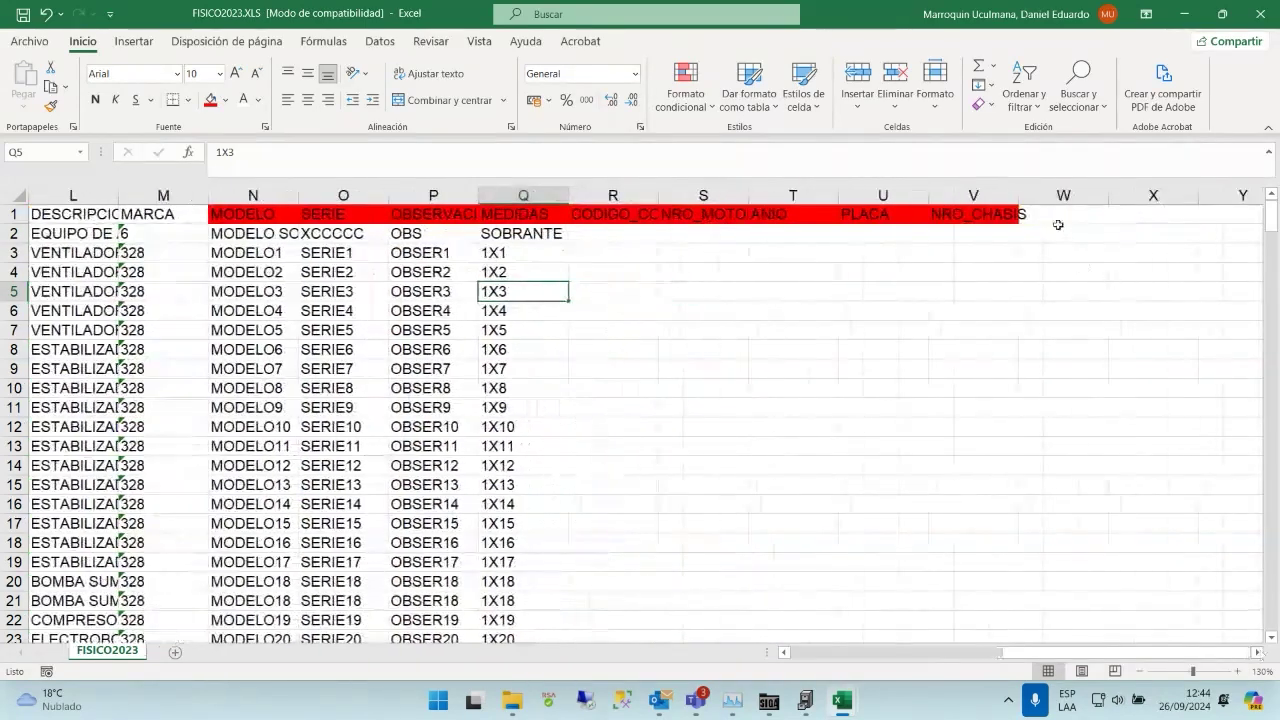
pyautogui.click(1061, 218)
# Add headers FECHAINV and CODNICIO and fill 26/09/2024 down the FECHAINV column.
pyautogui.write('FECHAI')
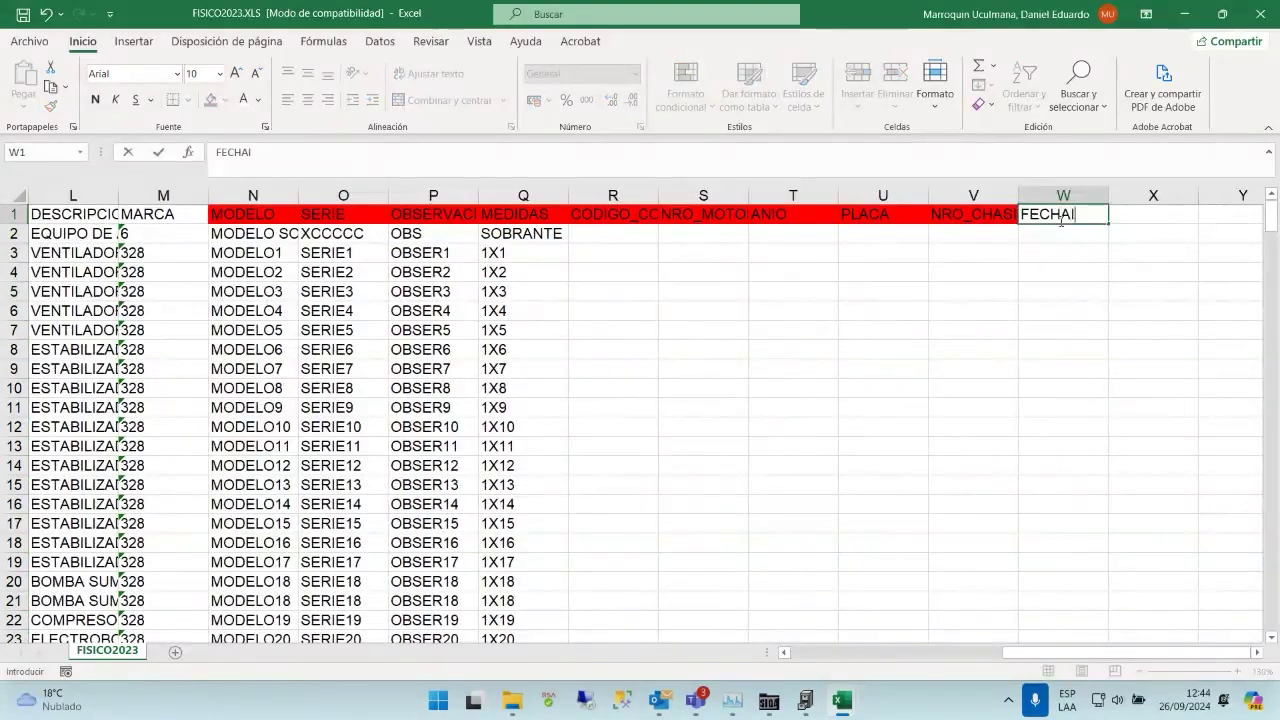
pyautogui.write('NV')
pyautogui.press('Tab')
pyautogui.write('CODNICIO')
pyautogui.click(1062, 226)
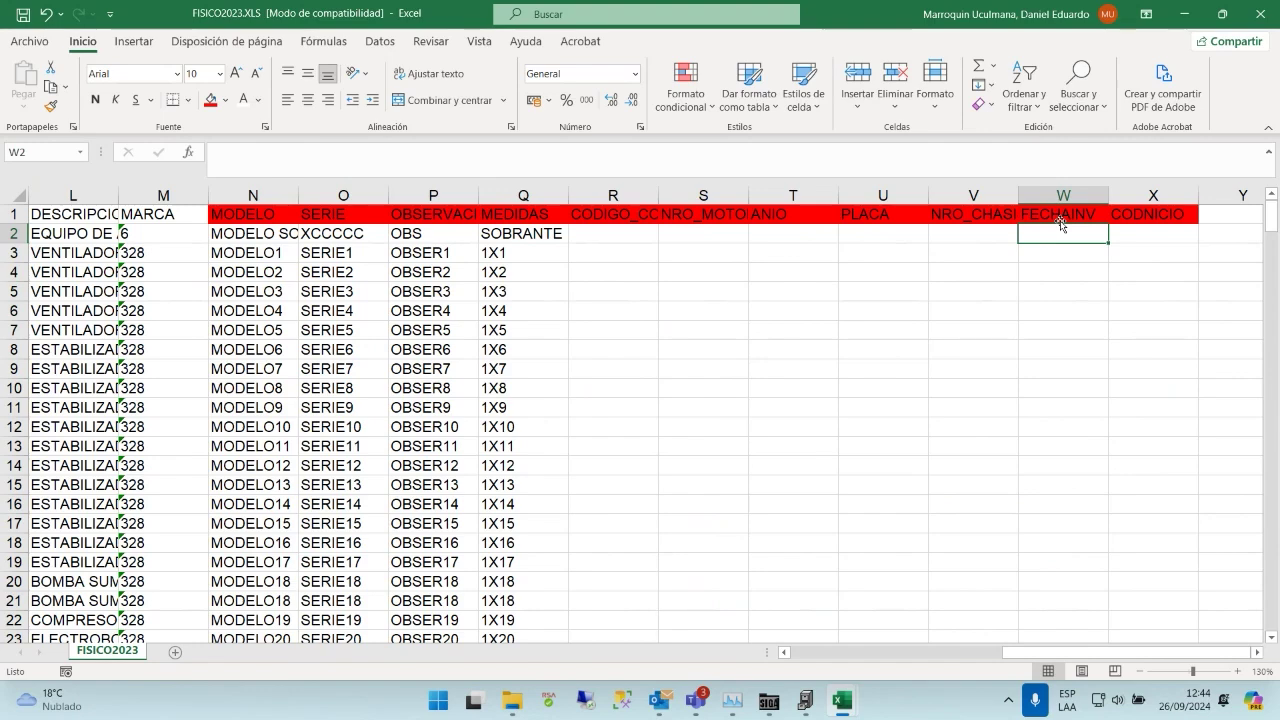
pyautogui.write('26/09/')
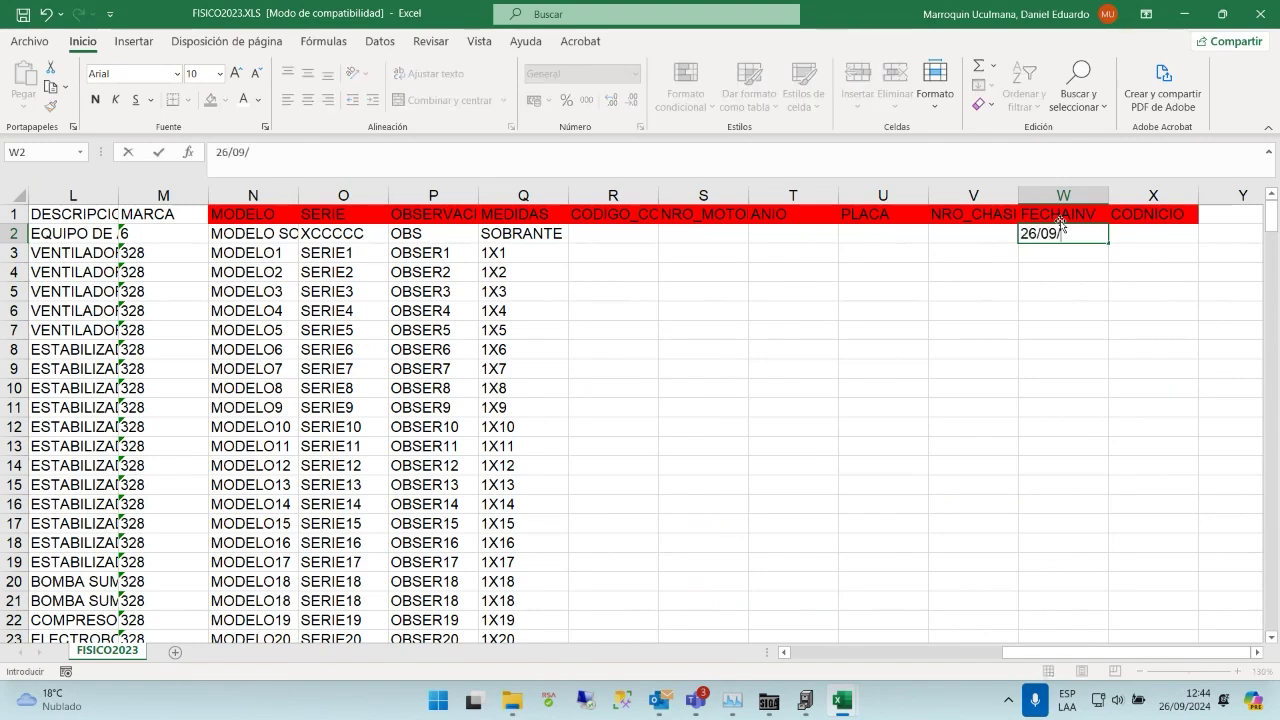
pyautogui.write('2024')
pyautogui.press('Return')
pyautogui.click(1063, 236)
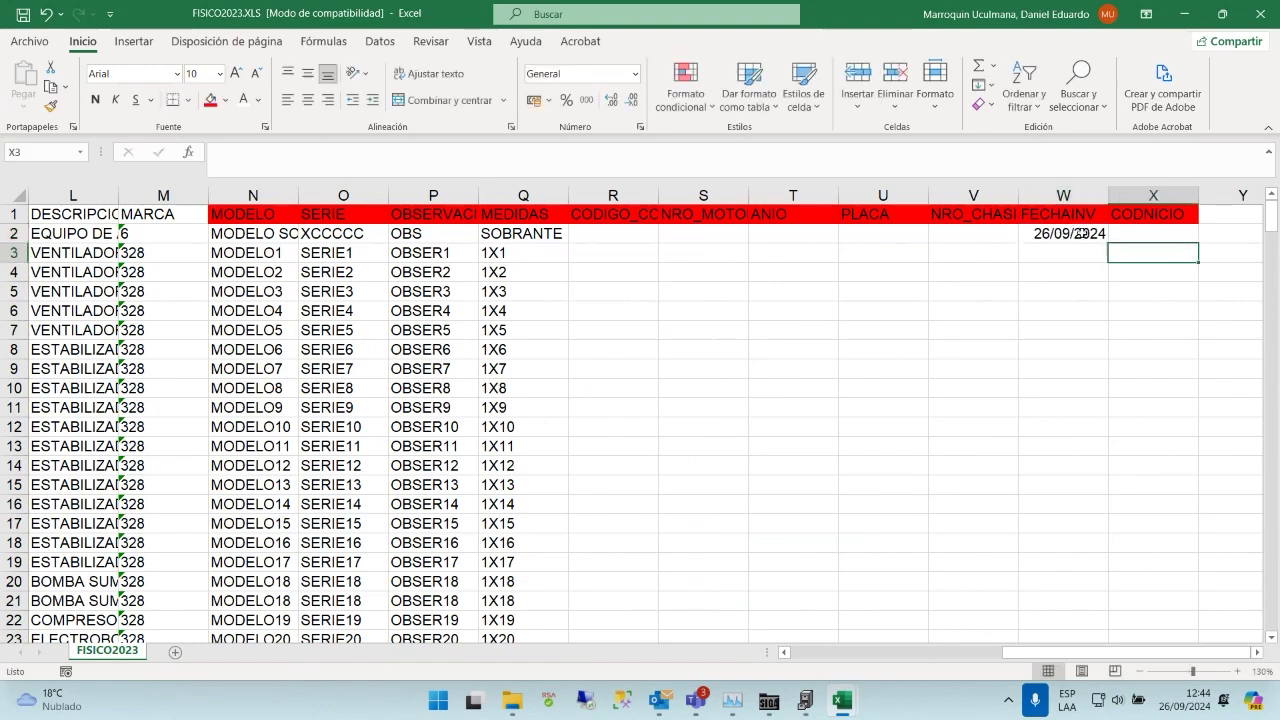
pyautogui.hotkey('ctrl', 'c')
pyautogui.click(1067, 256)
pyautogui.hotkey('ctrl', 'v')
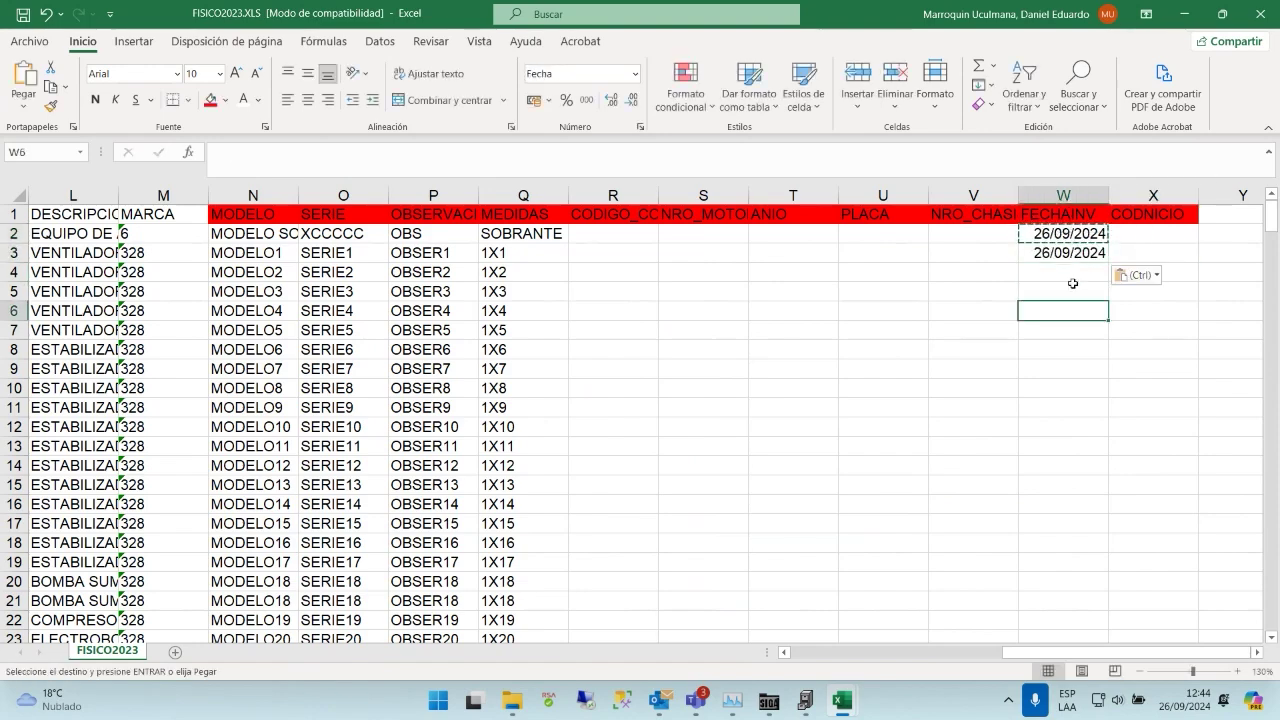
pyautogui.moveTo(1063, 233); pyautogui.dragTo(1094, 261)
pyautogui.doubleClick(1105, 261)
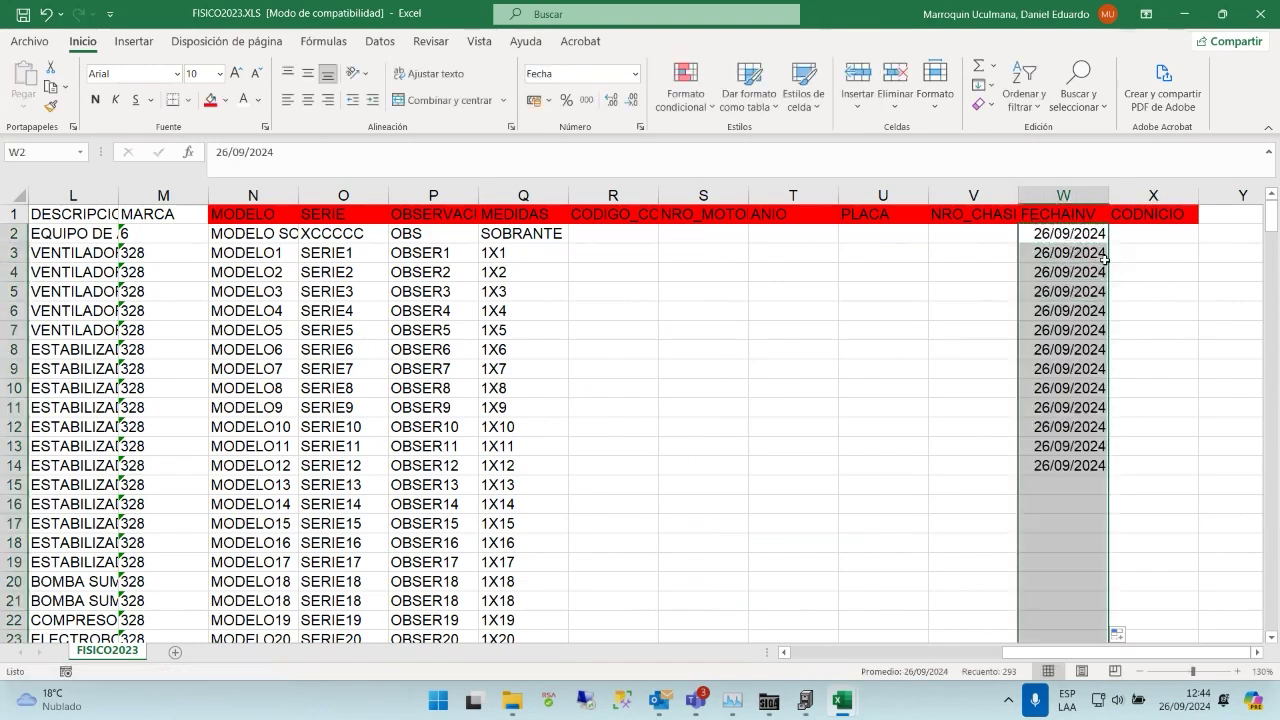
# Fill M down the CODNICIO column for every data row.
pyautogui.click(1135, 235)
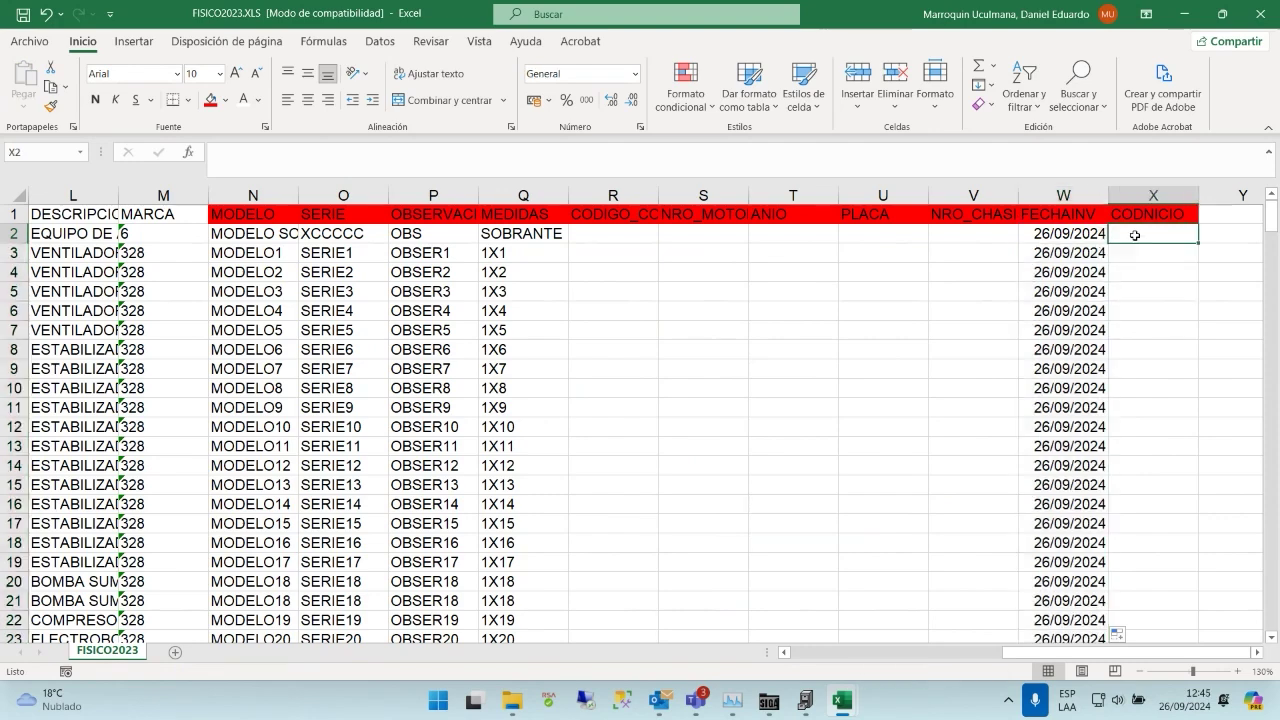
pyautogui.write('M')
pyautogui.press('Return')
pyautogui.write('M')
pyautogui.click(1122, 324)
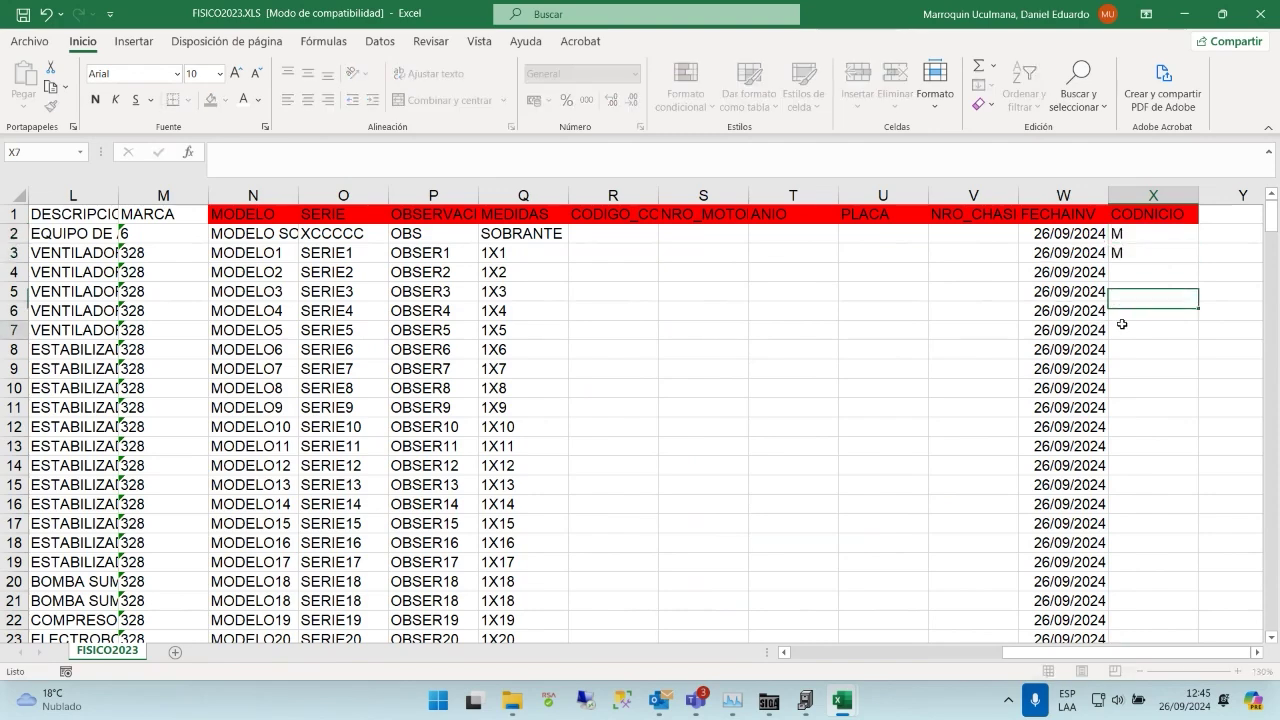
pyautogui.moveTo(1140, 236); pyautogui.dragTo(1163, 259)
pyautogui.doubleClick(1196, 264)
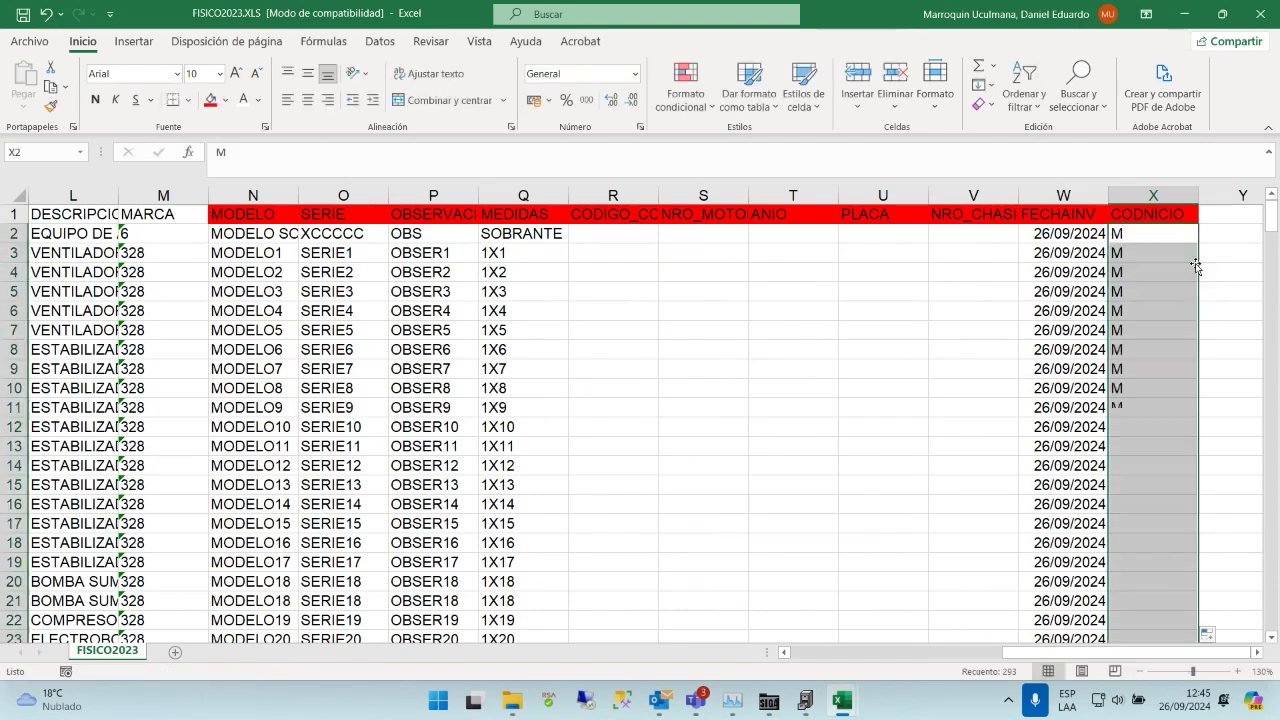
# Copy all data rows A2:X294.
pyautogui.moveTo(1107, 648); pyautogui.dragTo(894, 649)
pyautogui.moveTo(69, 235); pyautogui.dragTo(1085, 260)
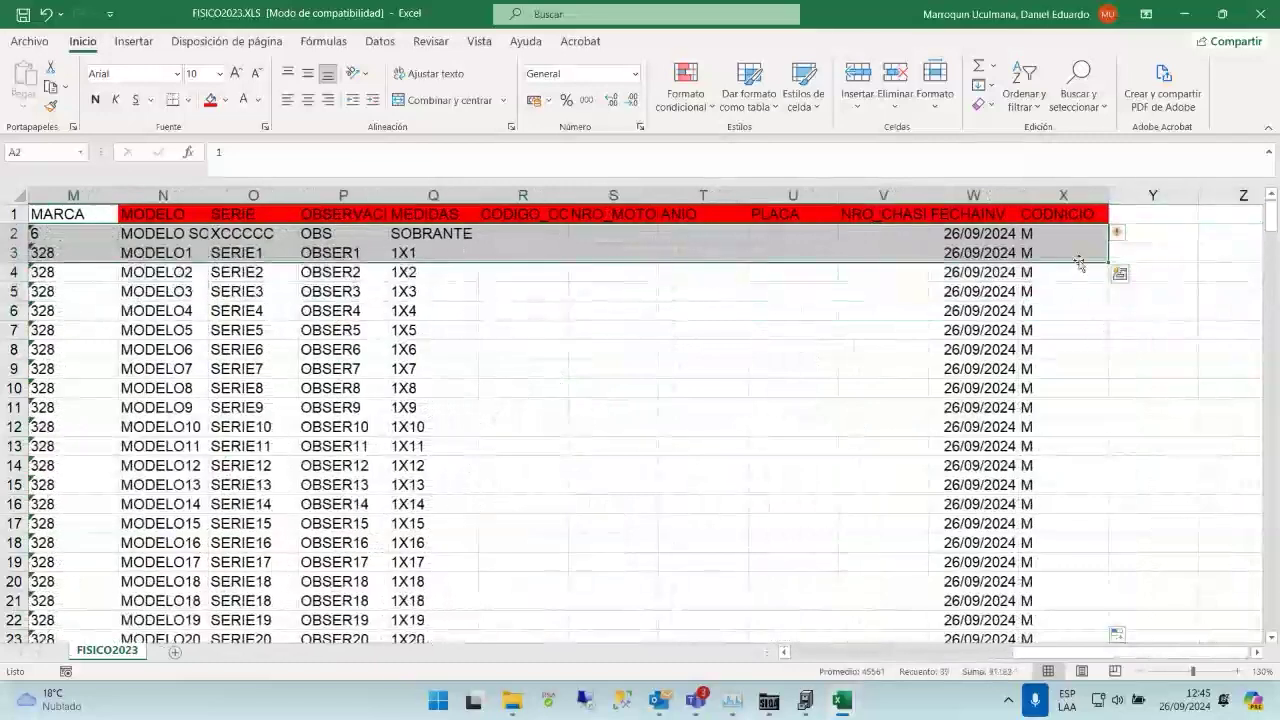
pyautogui.hotkey('ctrl', 'shift', 'Down')
pyautogui.hotkey('ctrl', 'c')
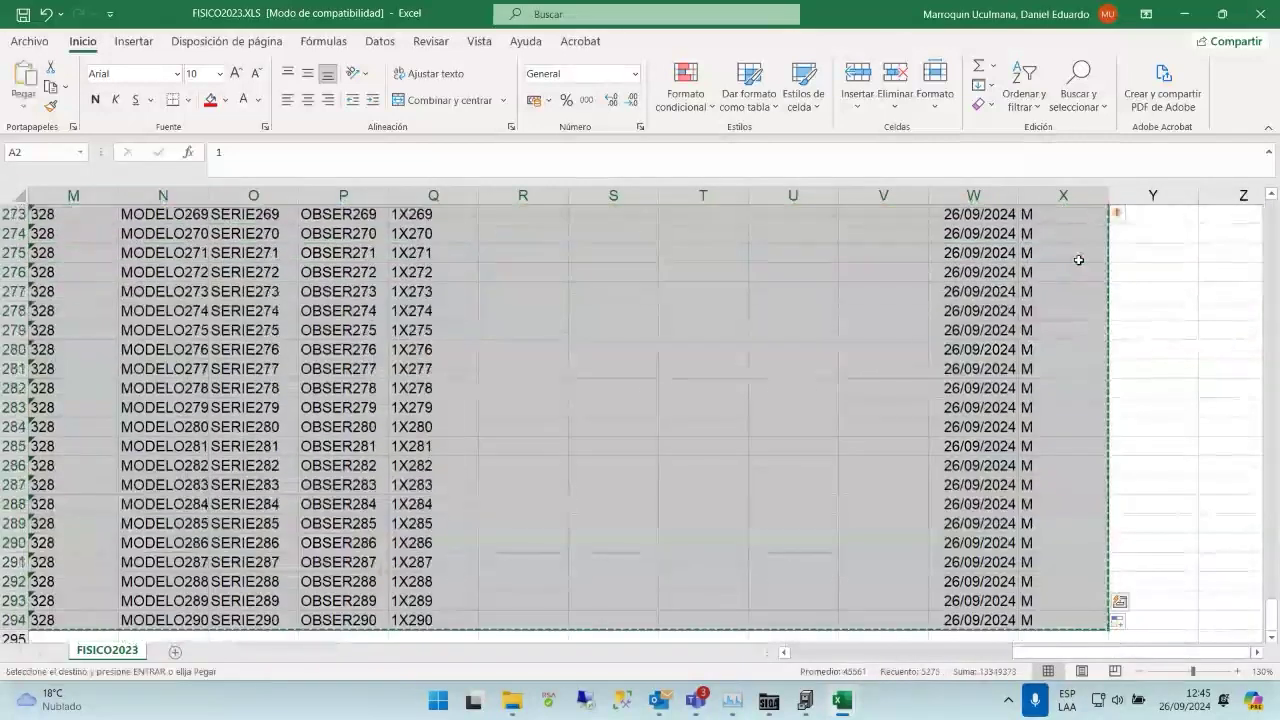
pyautogui.press('super+r')
# Paste the copied inventory rows into a new Notepad note.
pyautogui.write('notepad')
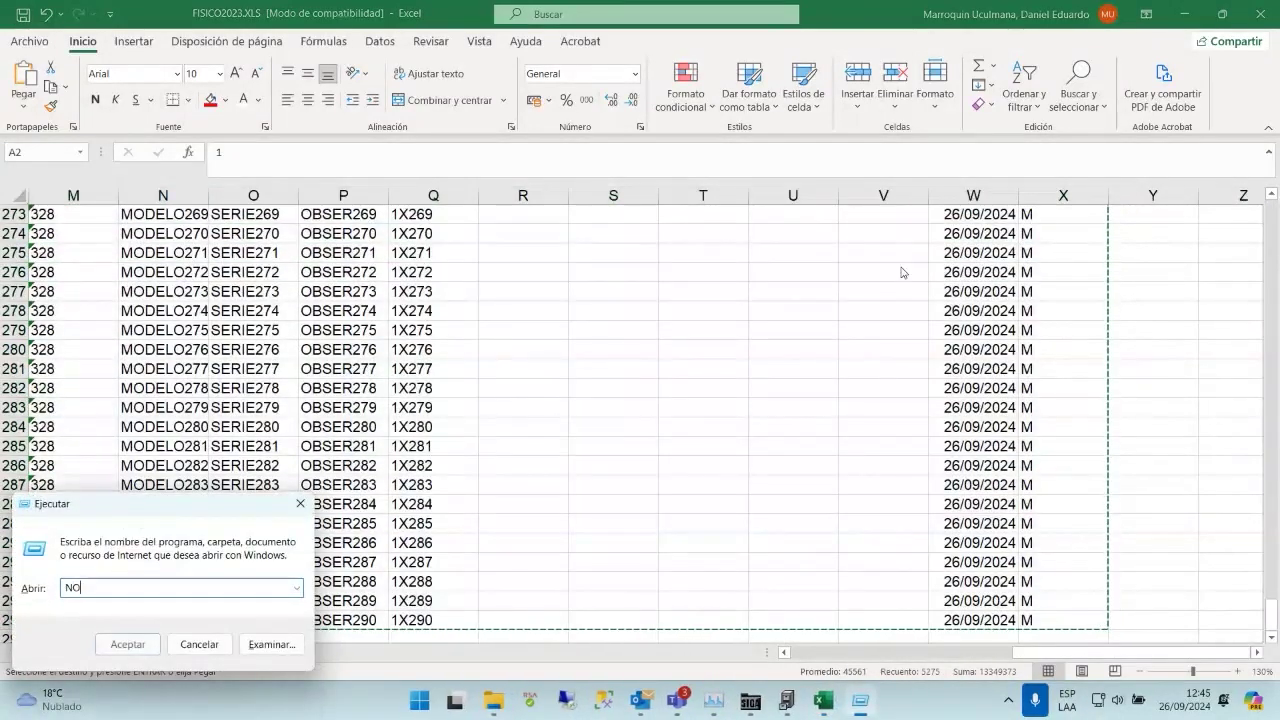
pyautogui.press('Return')
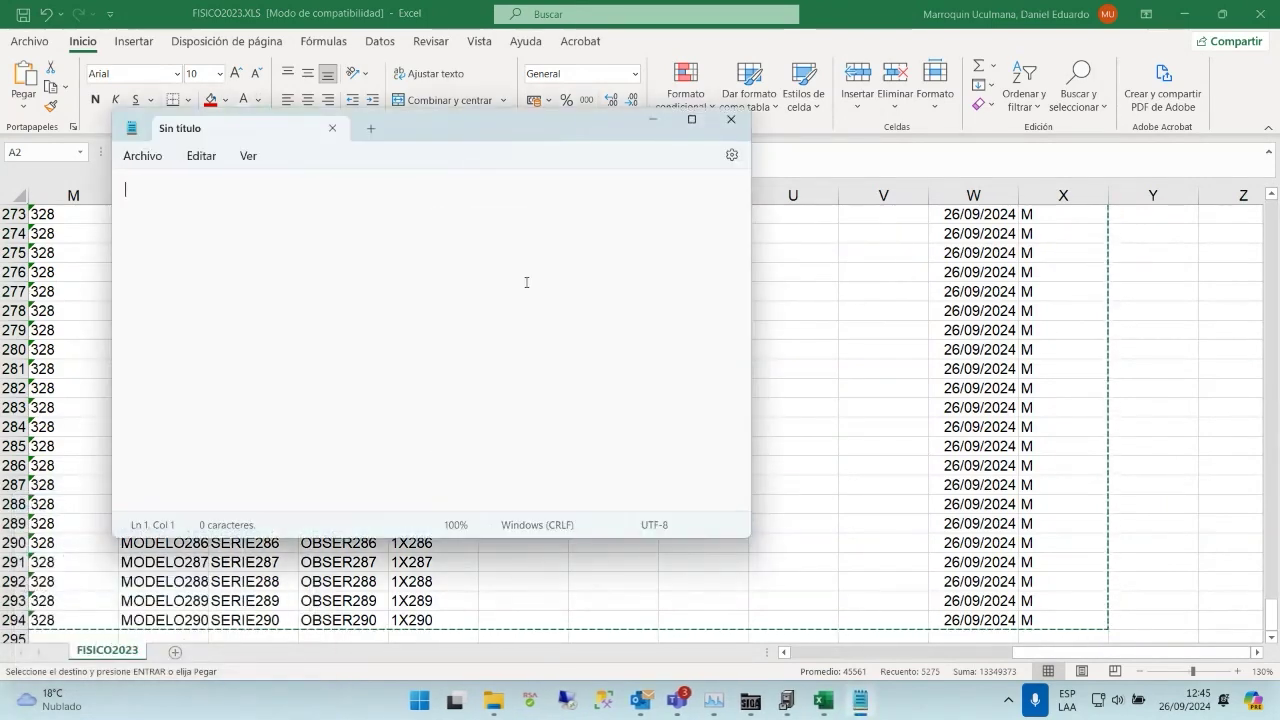
pyautogui.hotkey('ctrl', 'v')
# Close the note without saving and return to SIGA Patrimonio.
pyautogui.click(143, 156)
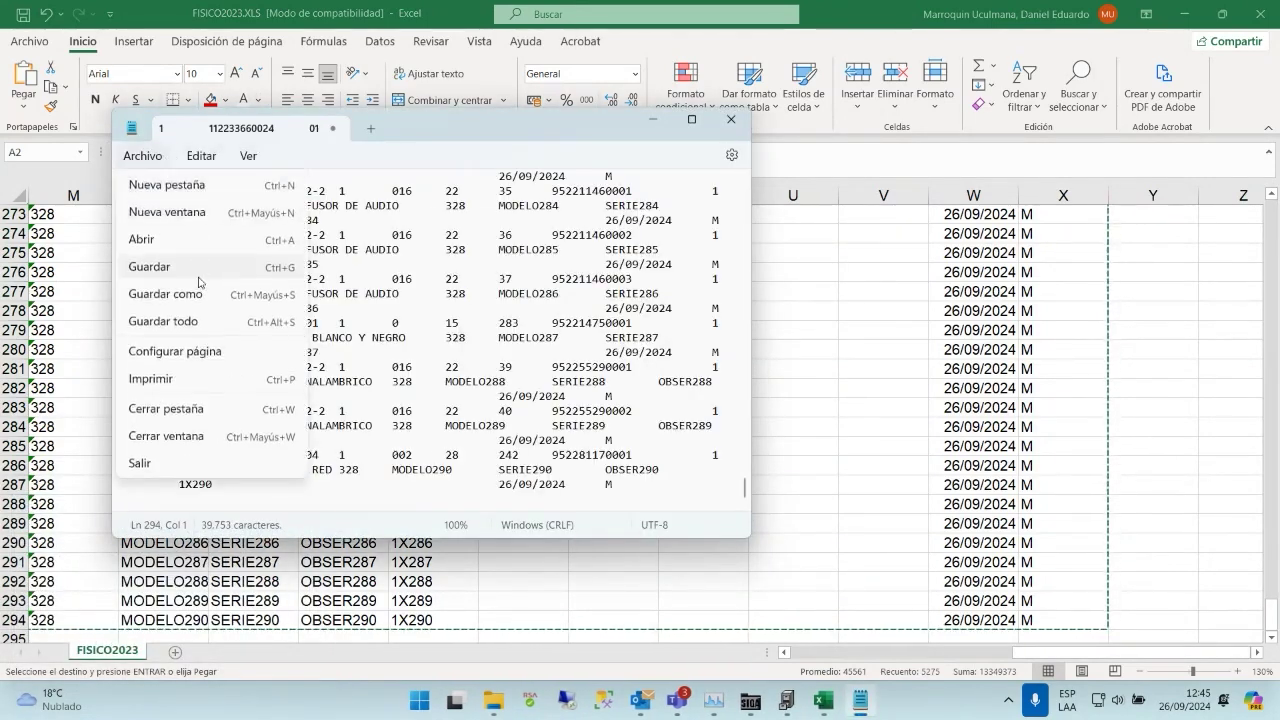
pyautogui.click(553, 250)
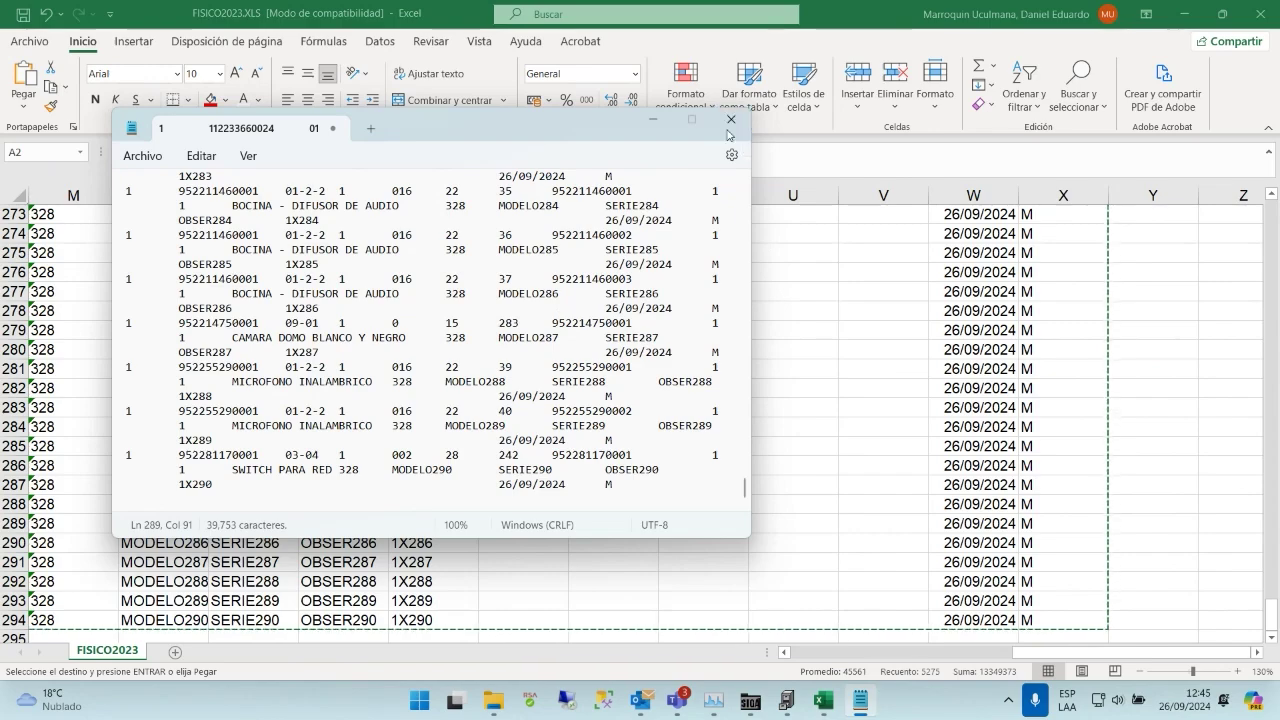
pyautogui.click(724, 121)
pyautogui.click(430, 373)
pyautogui.moveTo(800, 700)
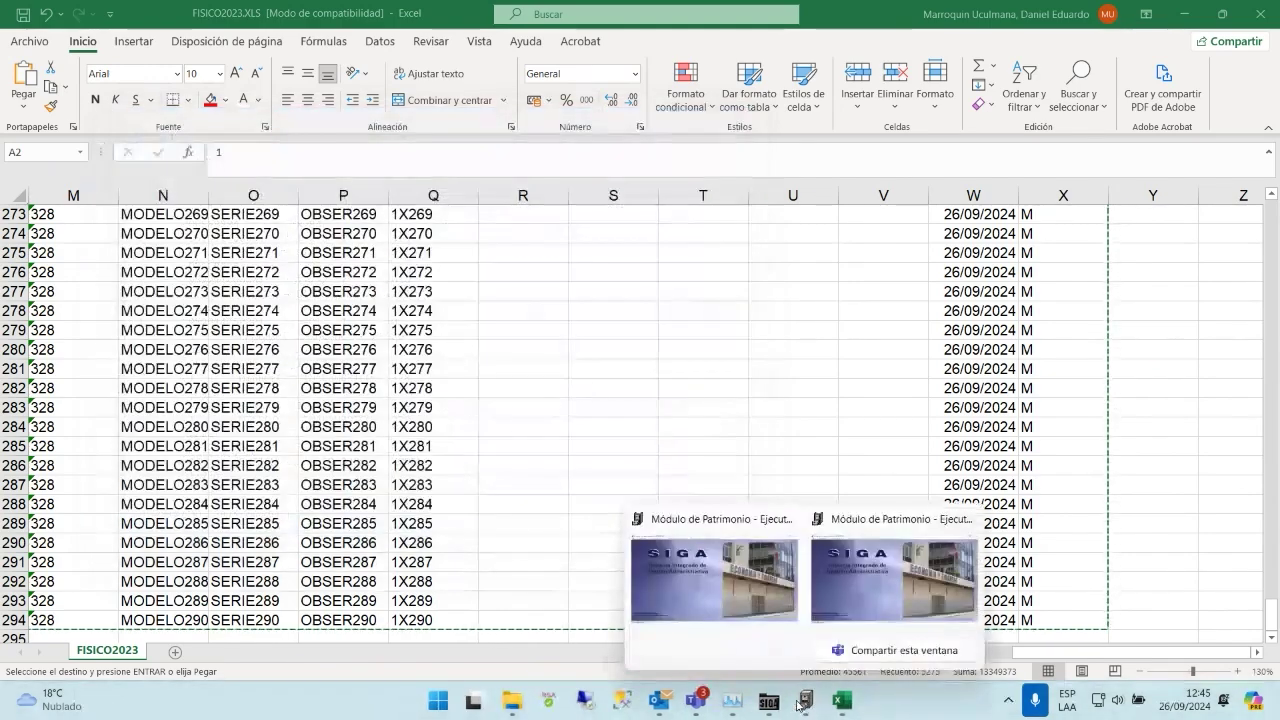
pyautogui.click(857, 583)
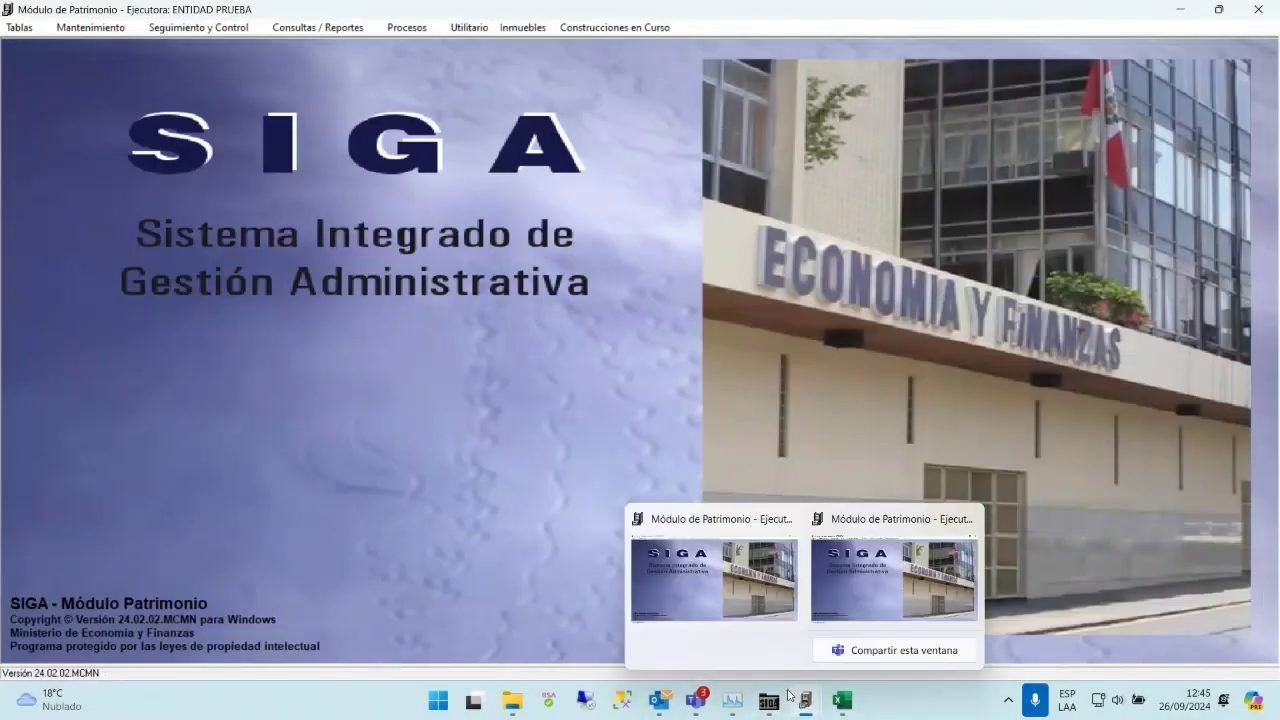
# Open Exportación e Importación de Inventarios, cancel importing PRESENTAC.txt, and close the window.
pyautogui.click(732, 594)
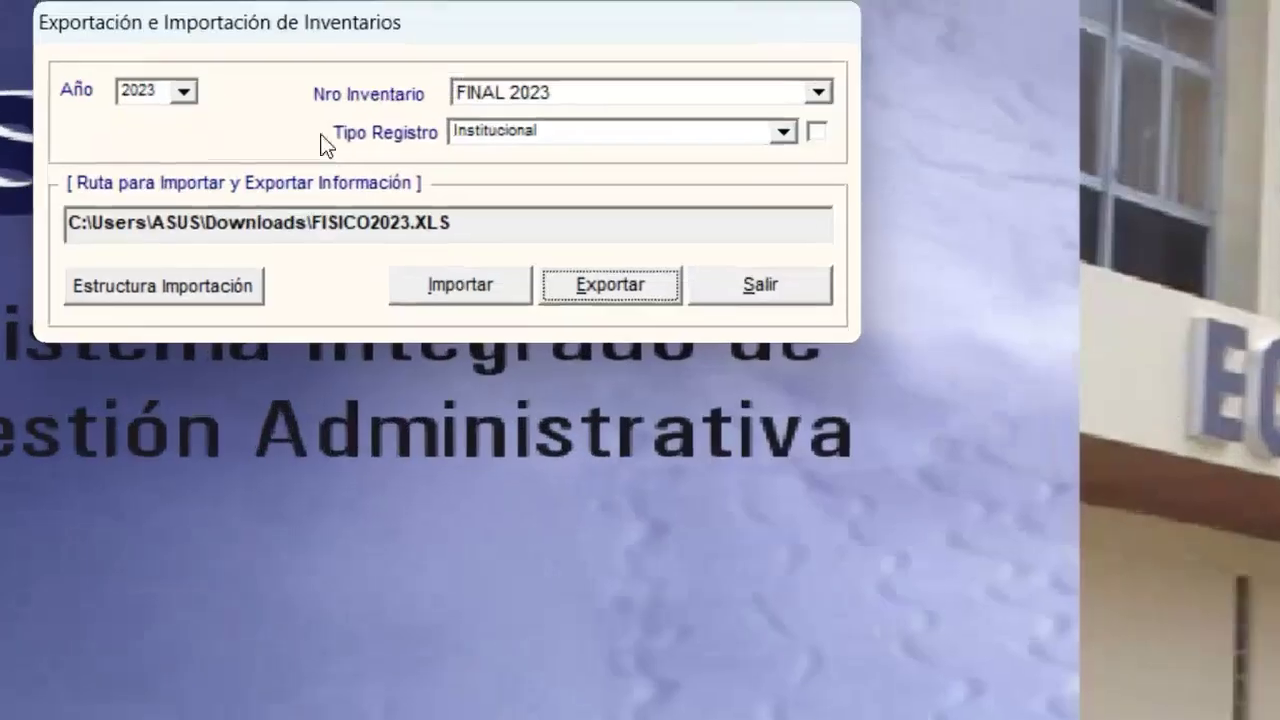
pyautogui.click(491, 289)
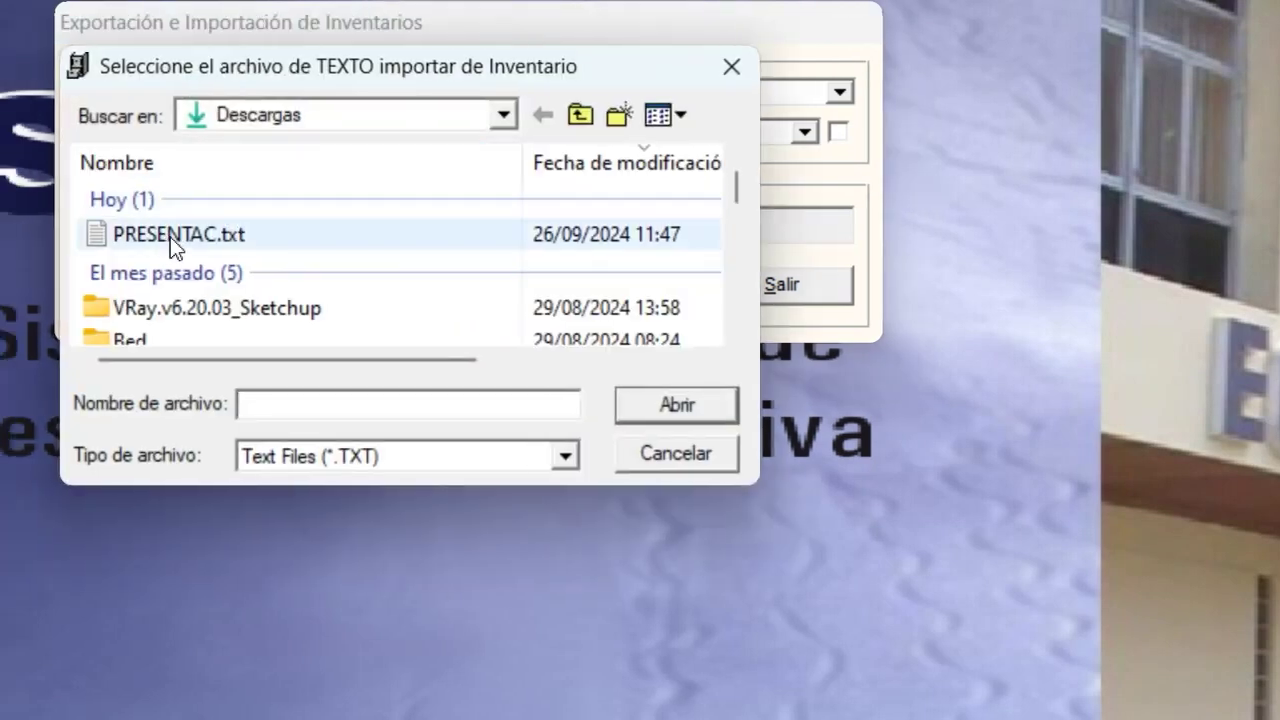
pyautogui.click(170, 237)
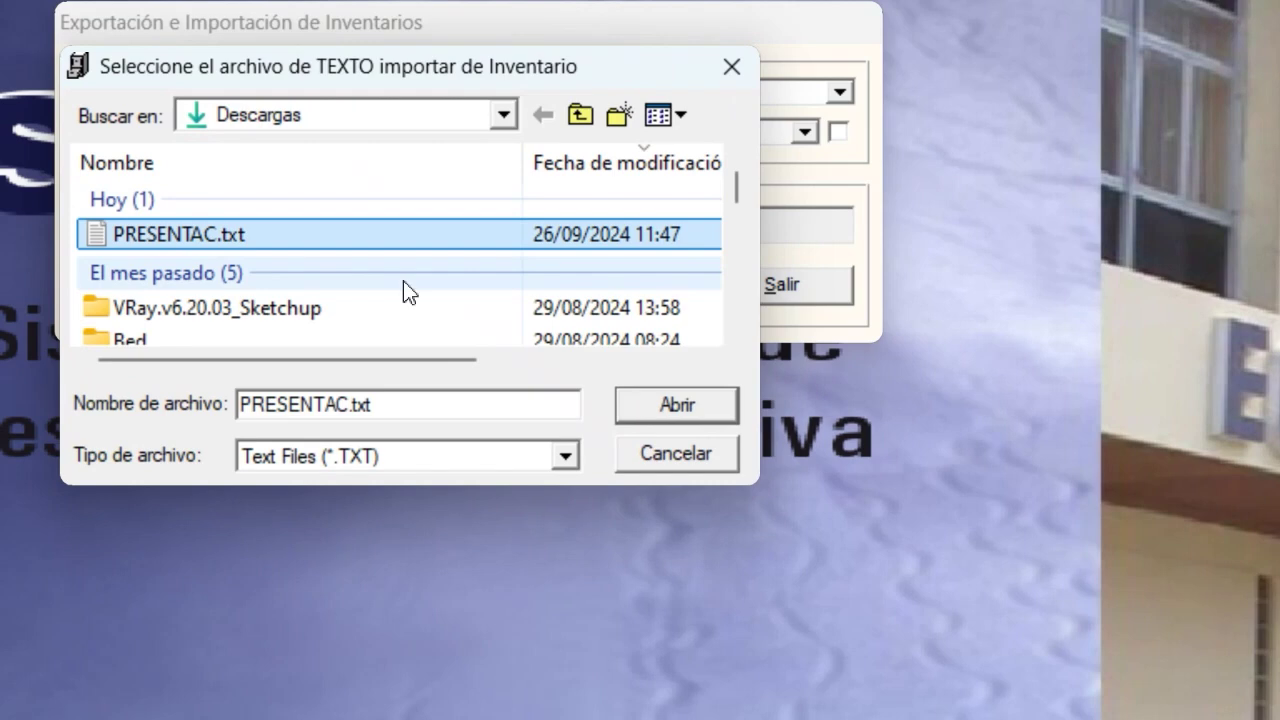
pyautogui.click(699, 463)
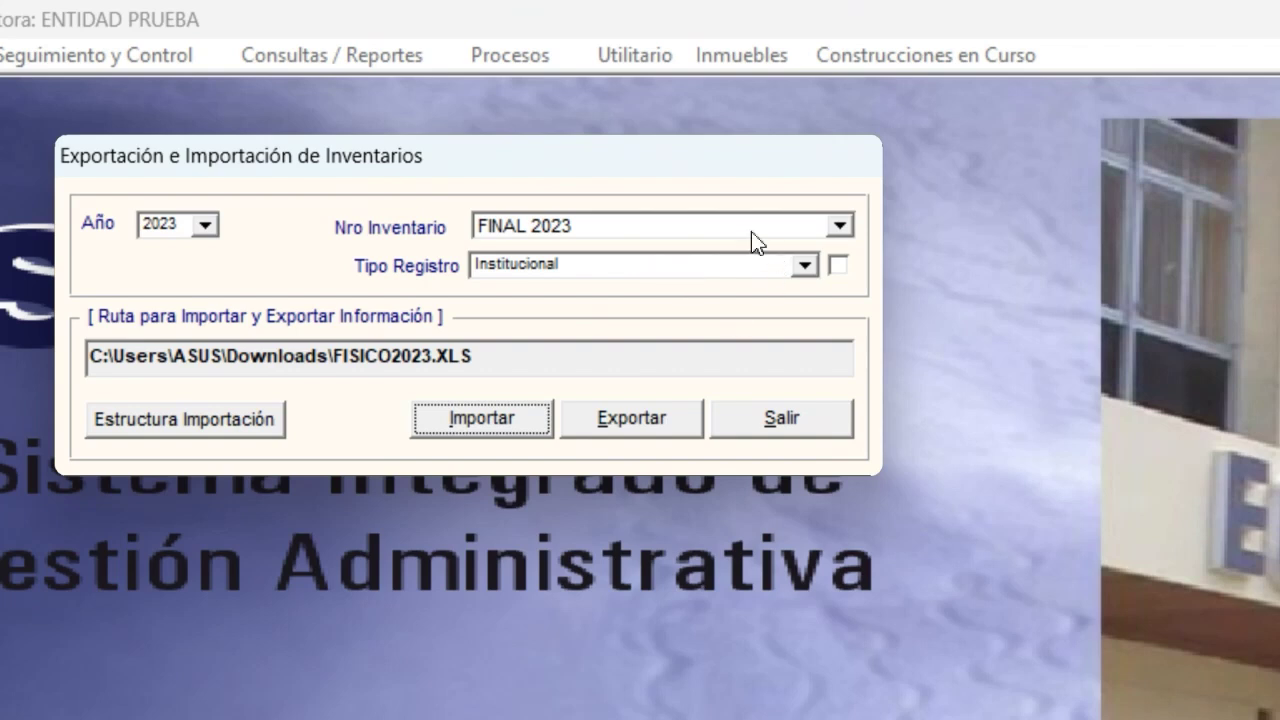
pyautogui.click(779, 417)
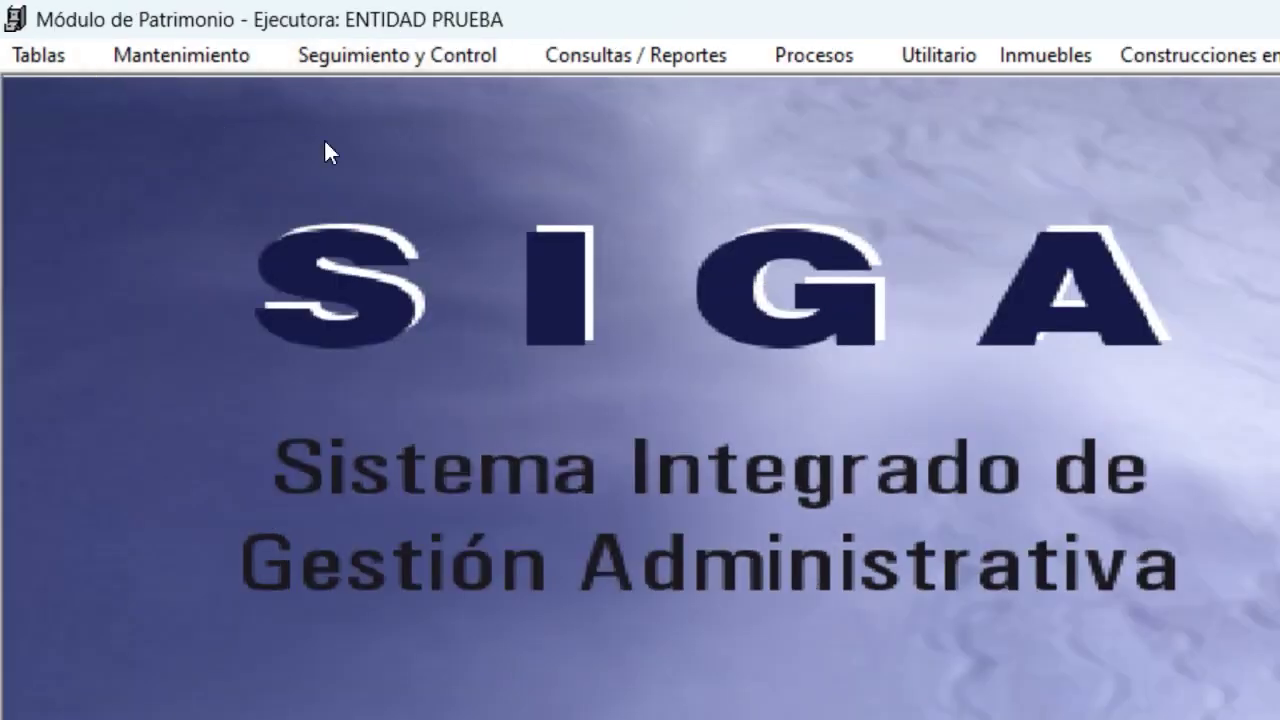
# Open the Seguimiento y Control > Asignación list and view the first assignment's details.
pyautogui.click(388, 68)
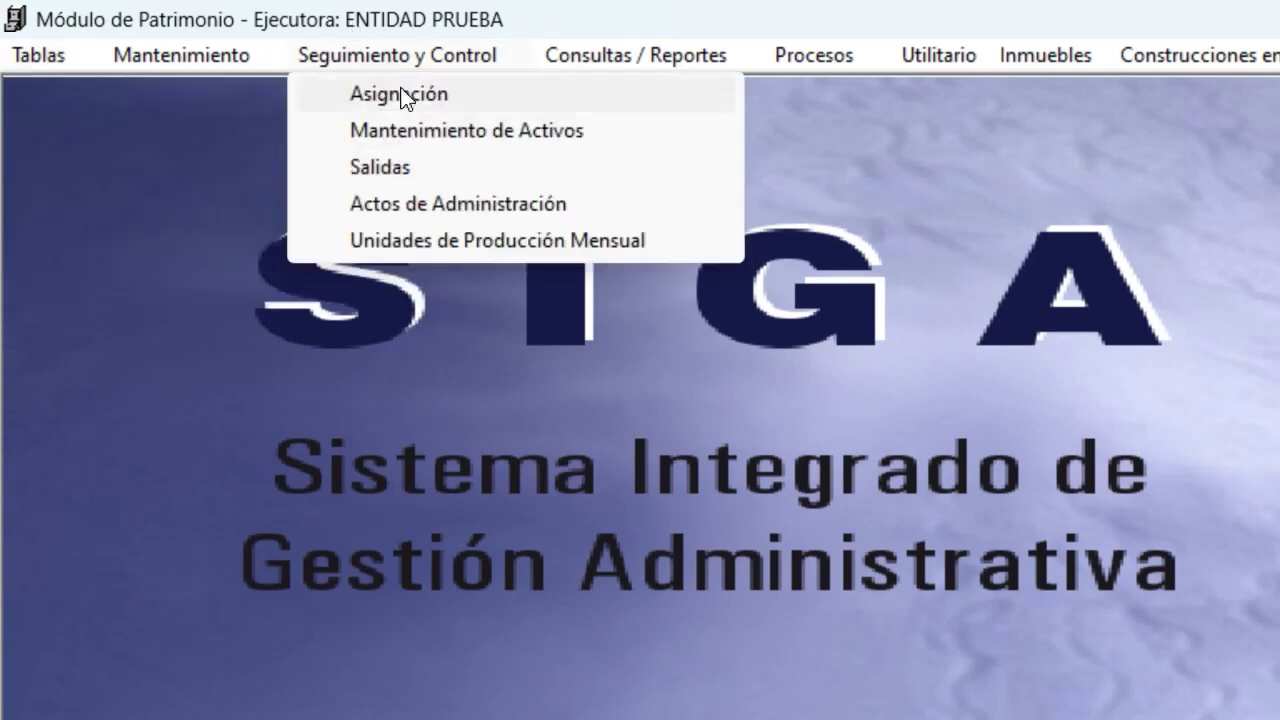
pyautogui.click(403, 97)
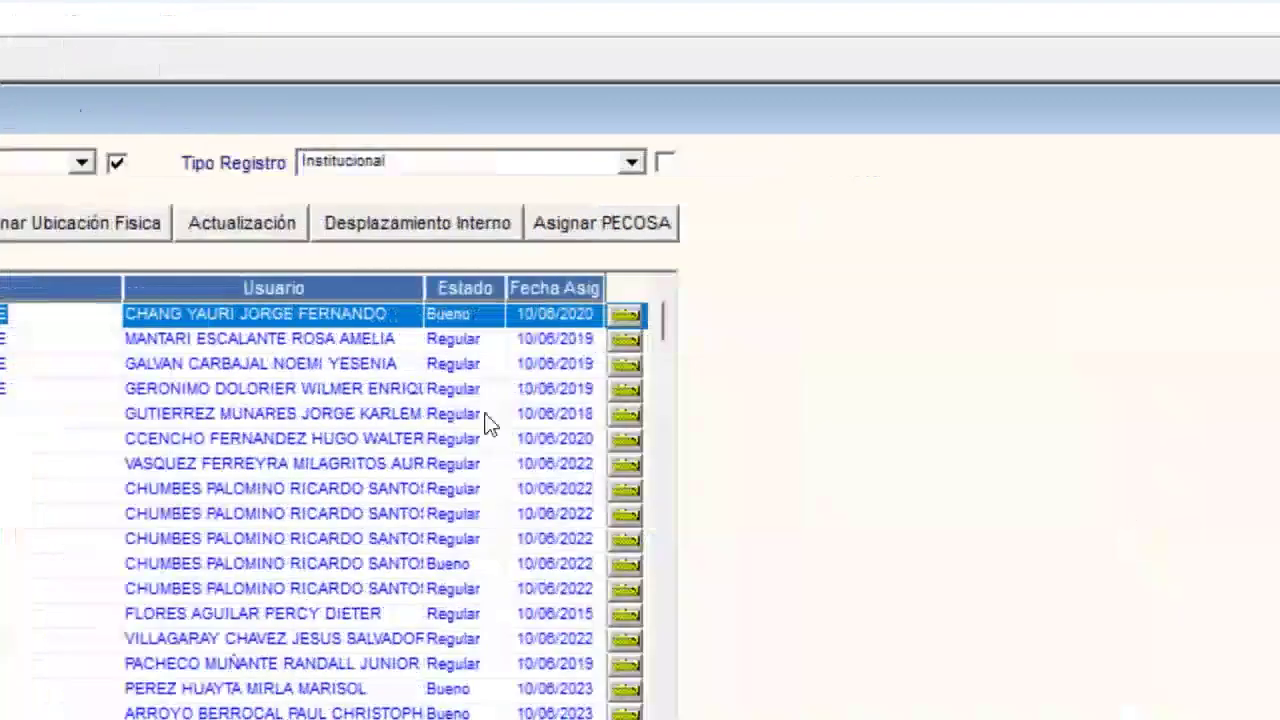
pyautogui.click(1268, 339)
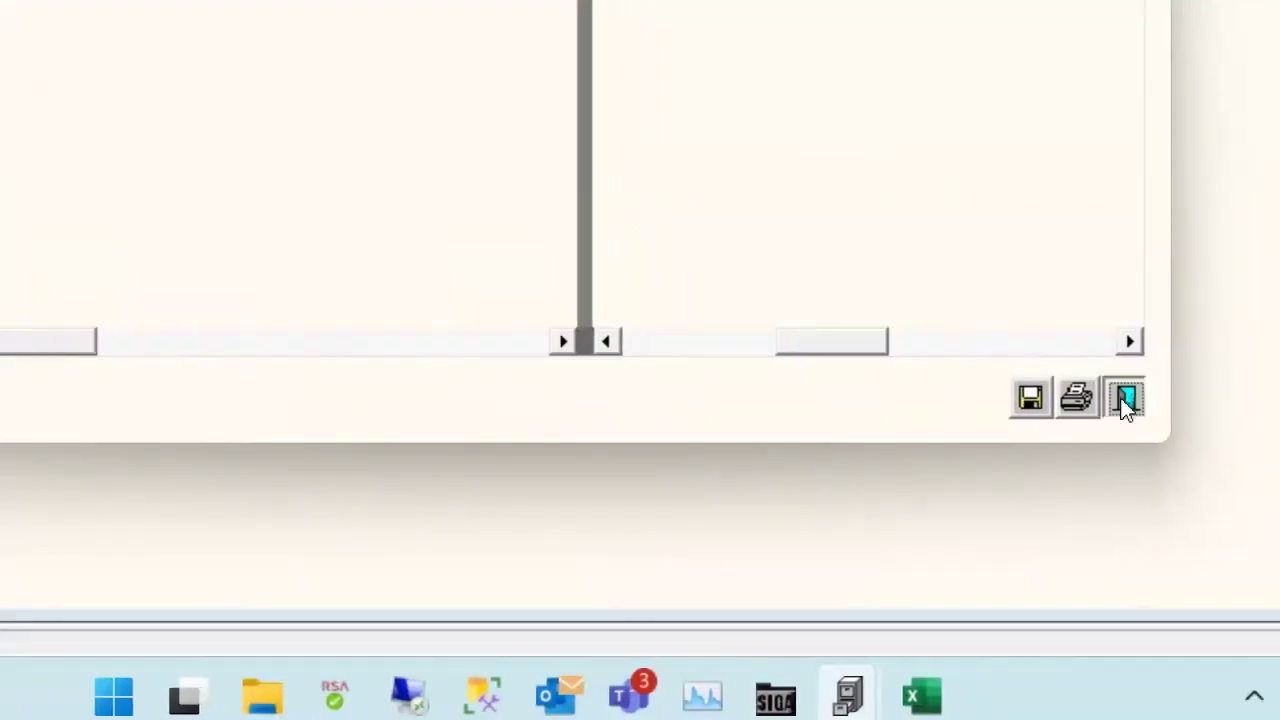
pyautogui.click(1124, 398)
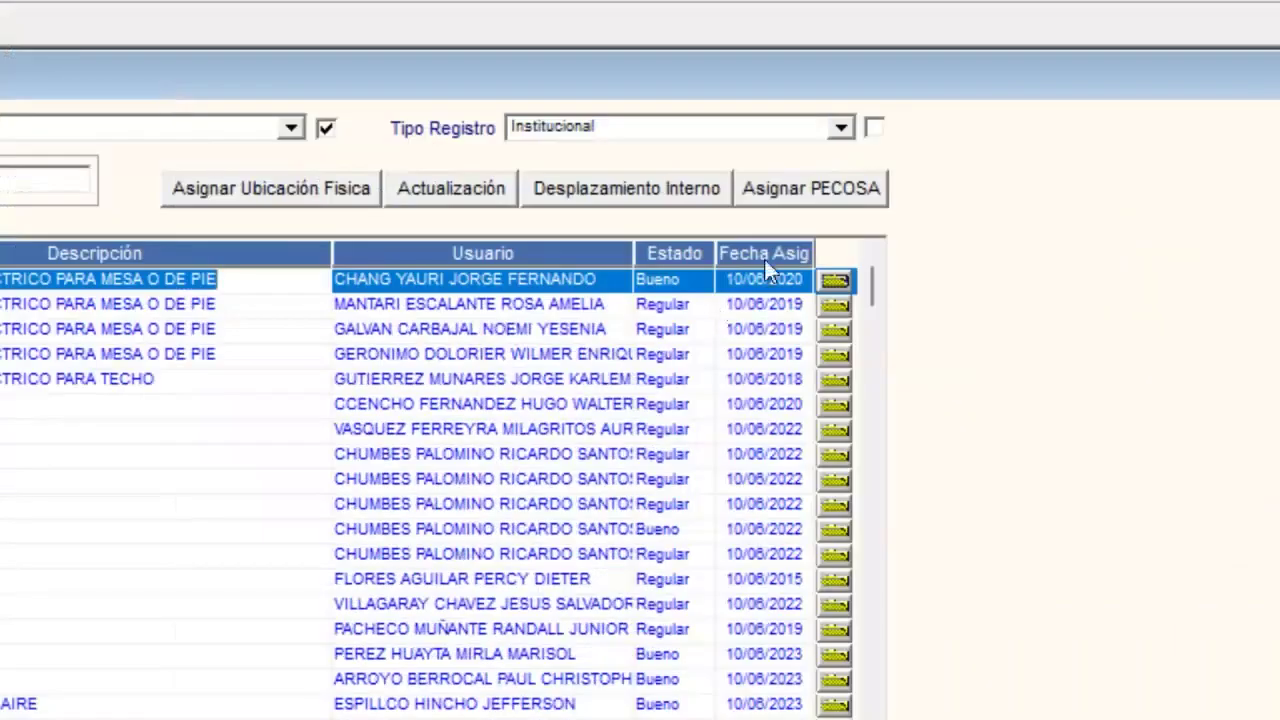
# Start an internal transfer with SECRETARIA as the destination cost centre.
pyautogui.click(634, 190)
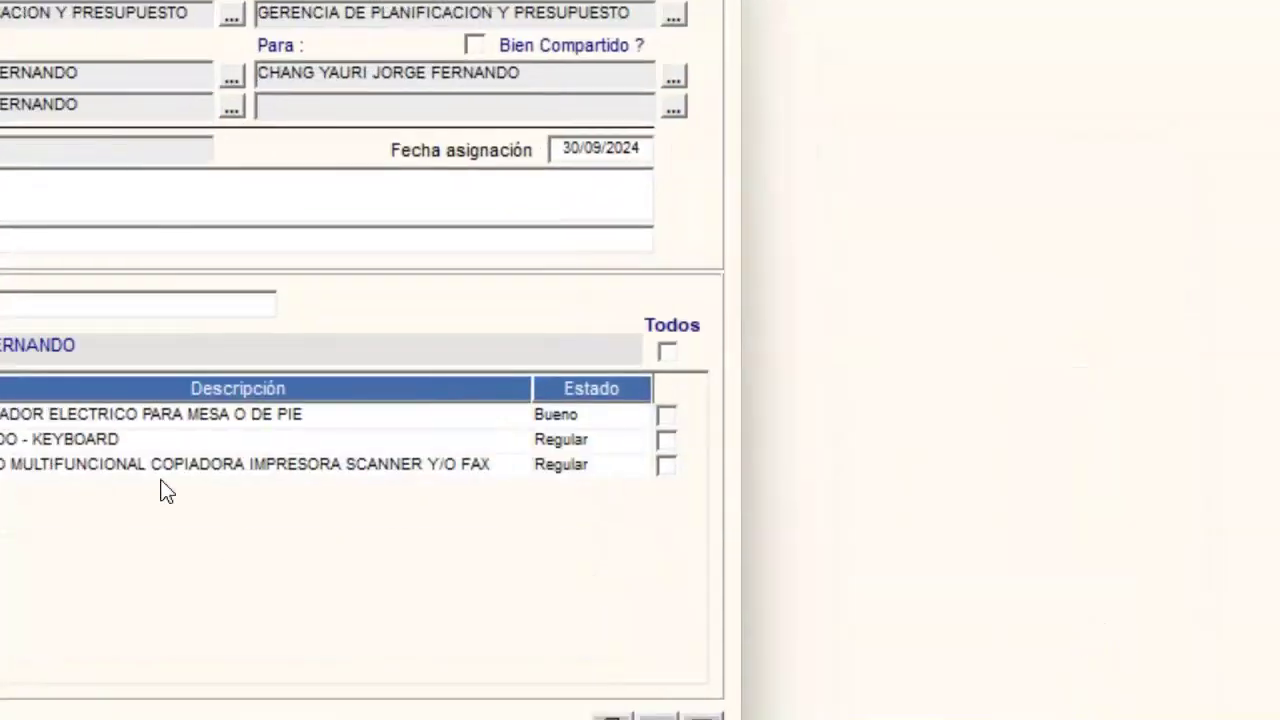
pyautogui.click(672, 106)
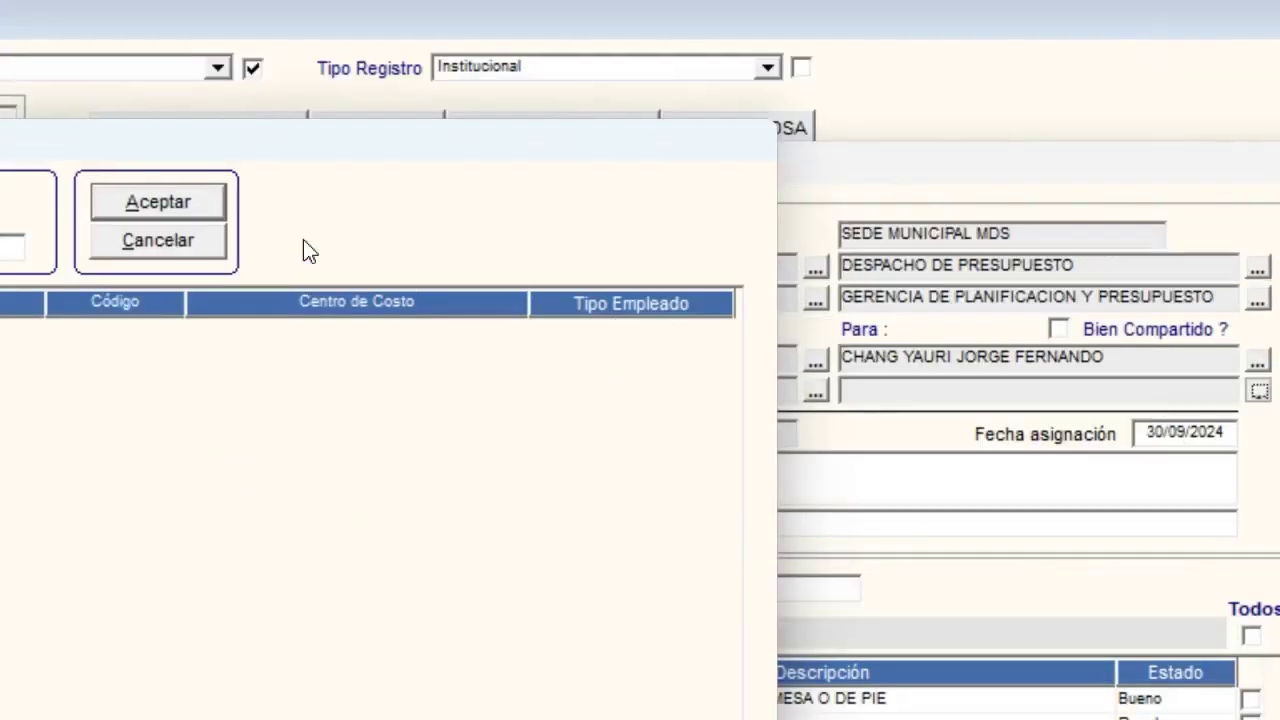
pyautogui.click(157, 17)
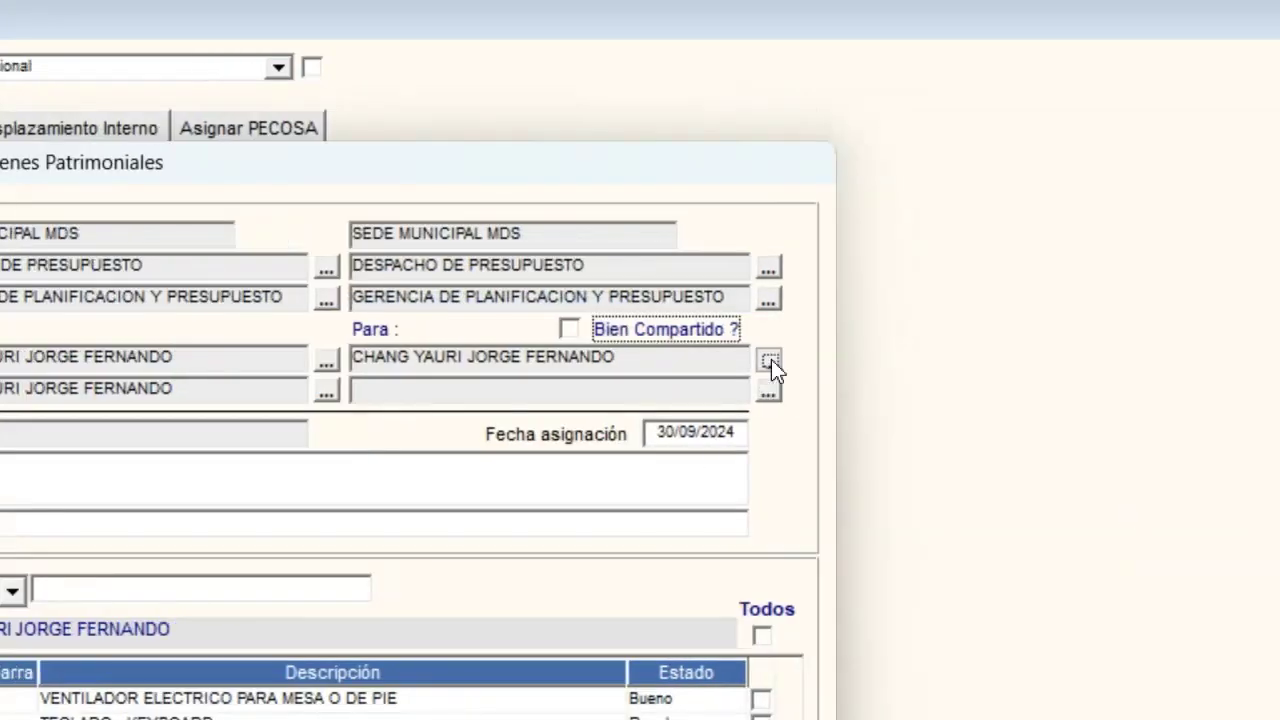
pyautogui.click(770, 360)
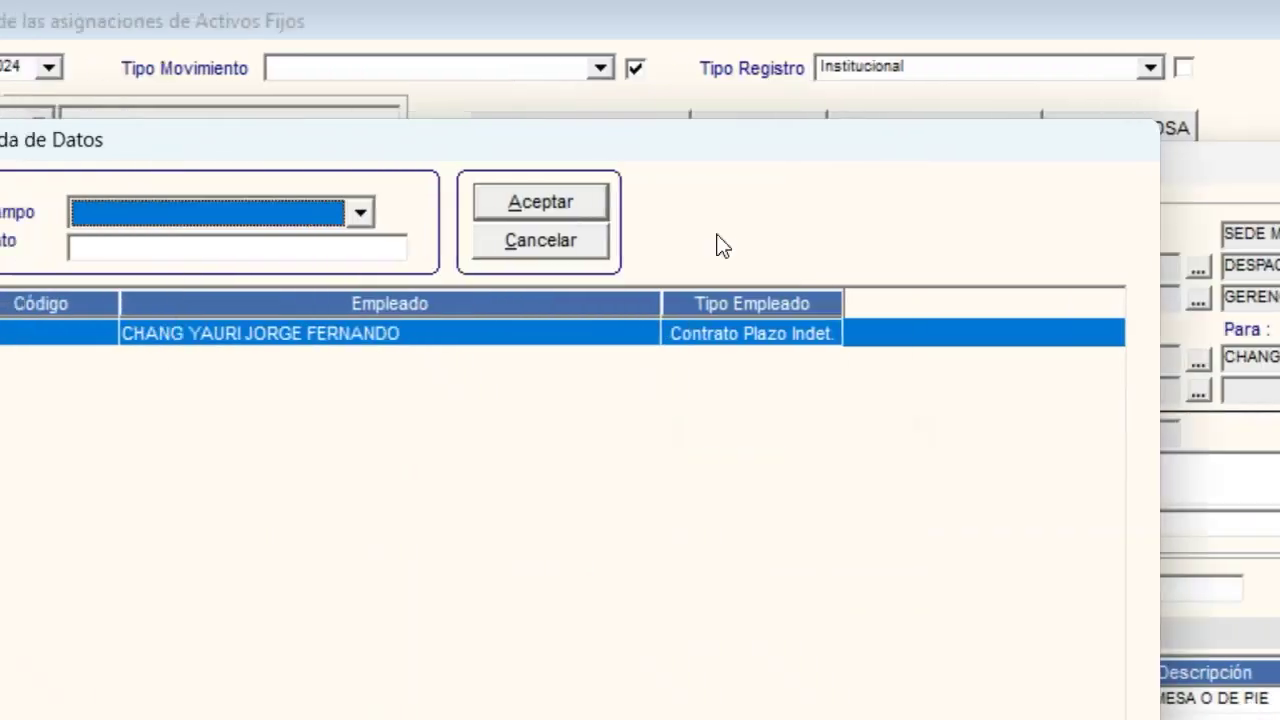
pyautogui.click(594, 247)
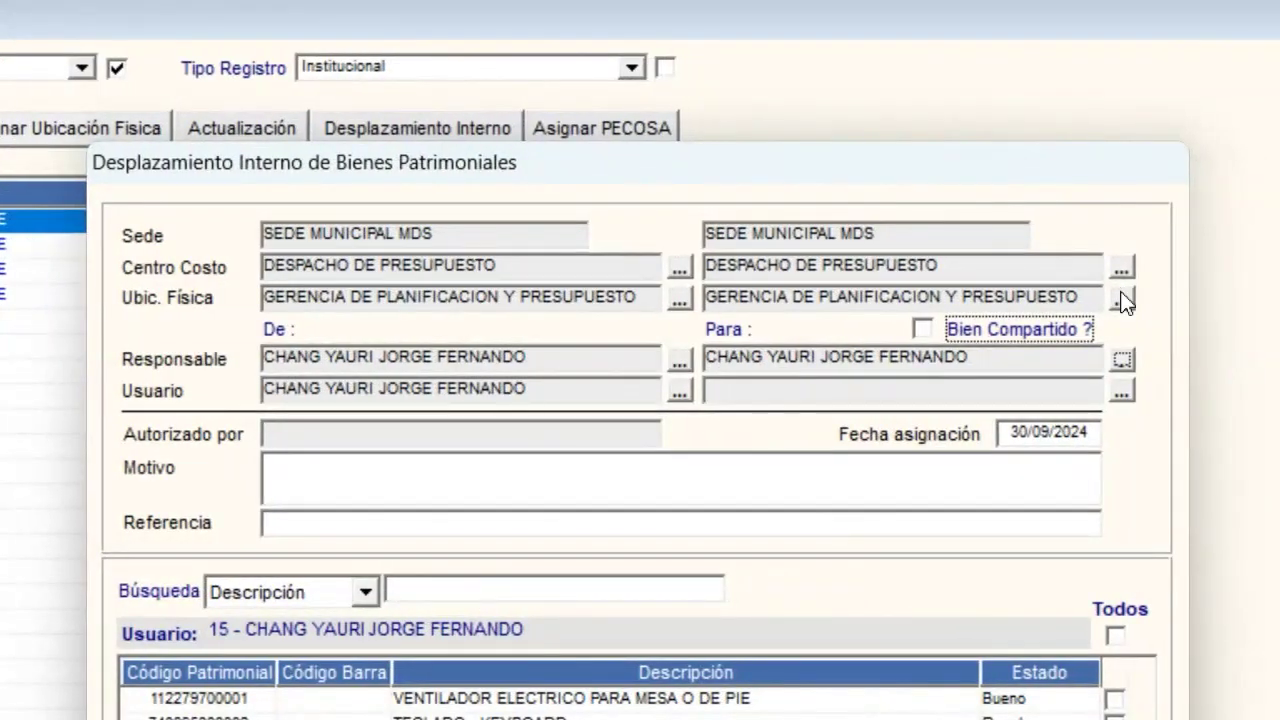
pyautogui.click(1121, 268)
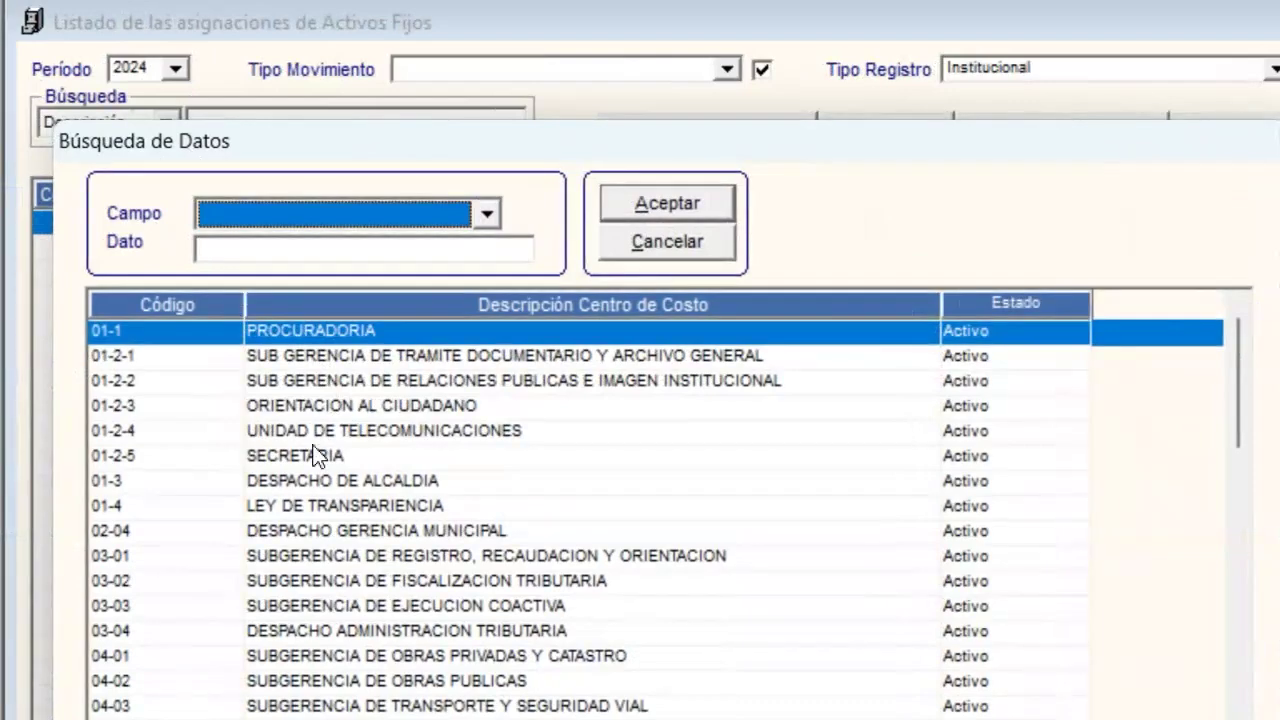
pyautogui.click(322, 430)
pyautogui.click(348, 460)
pyautogui.click(667, 205)
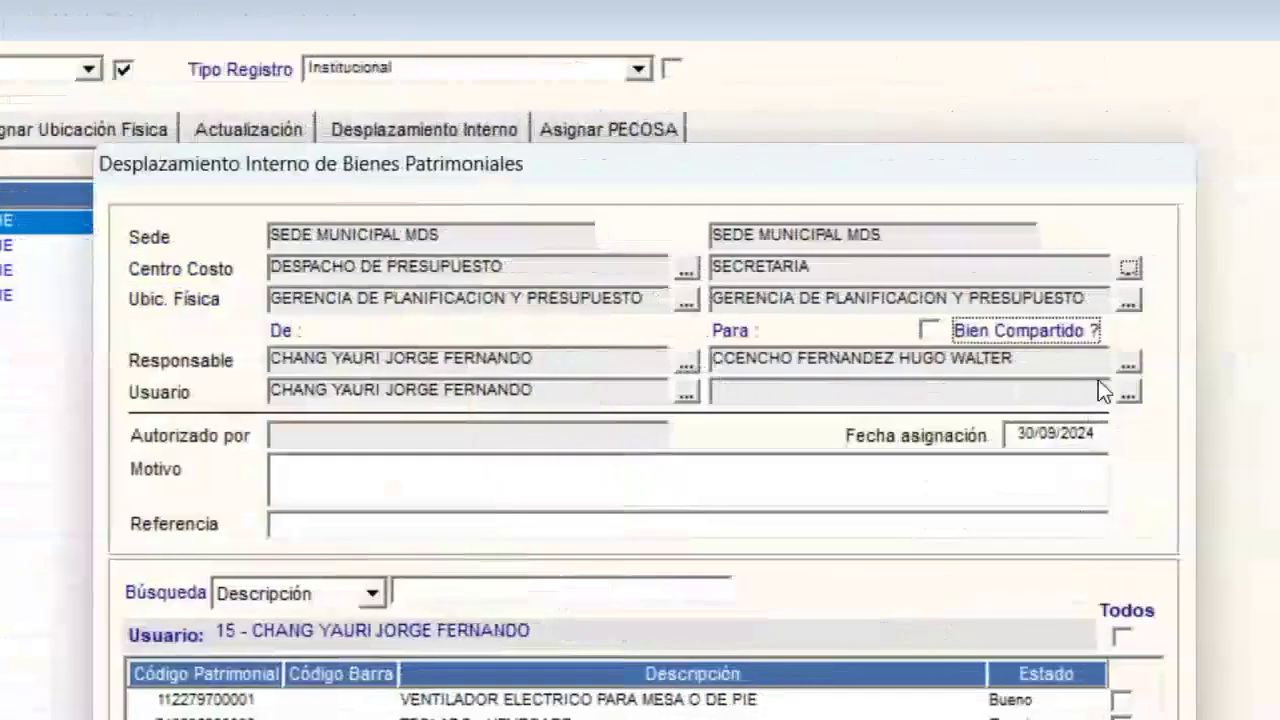
# Mark all three assets and try saving the transfer, then leave it unsaved after the error.
pyautogui.click(1124, 396)
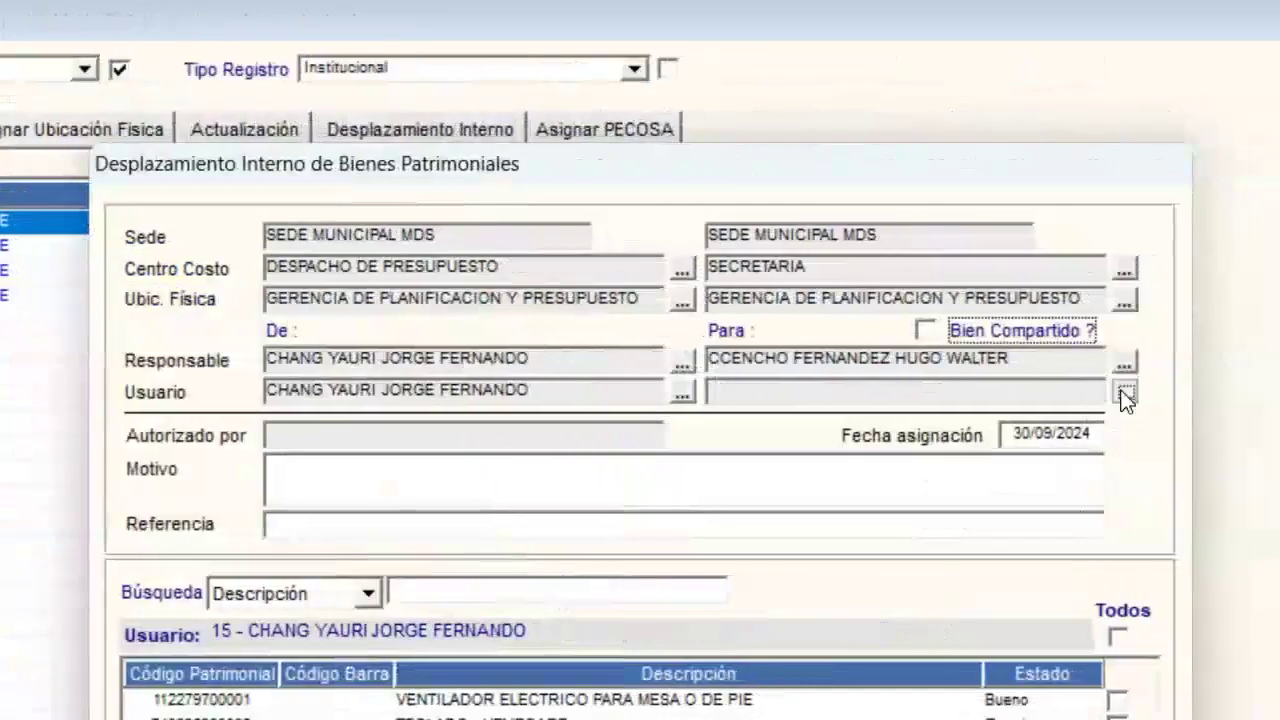
pyautogui.click(615, 243)
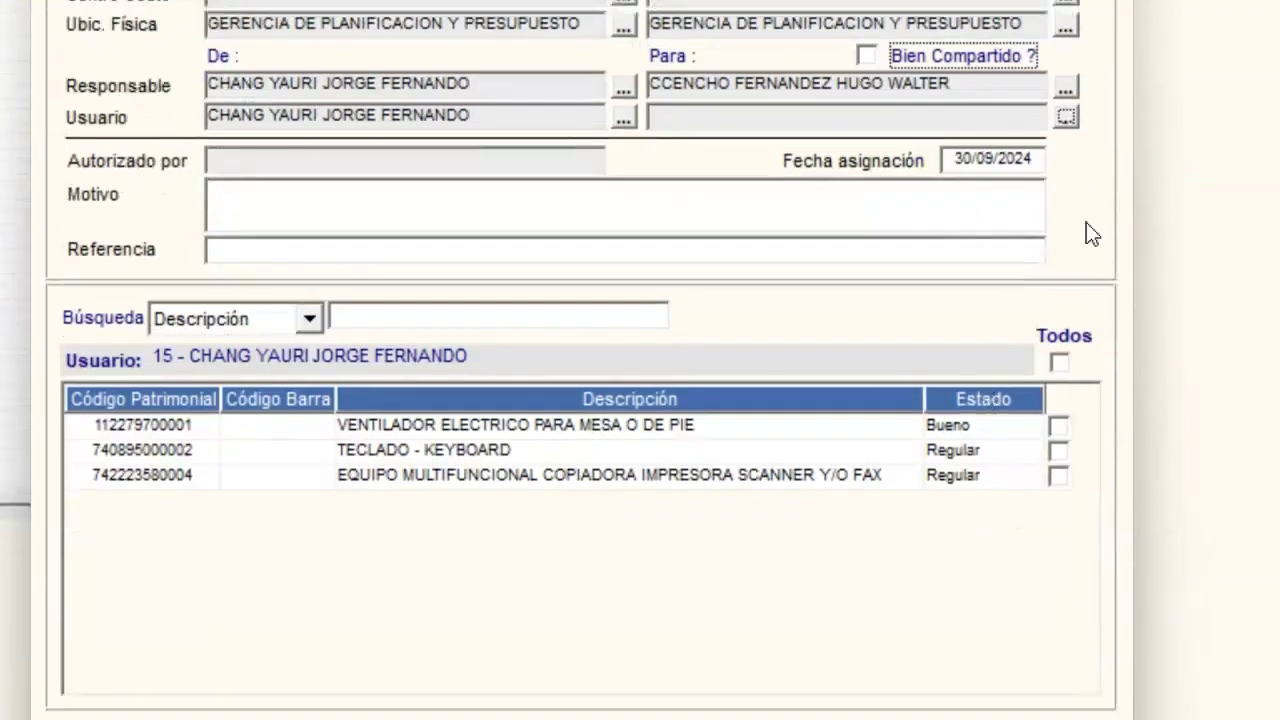
pyautogui.click(1058, 360)
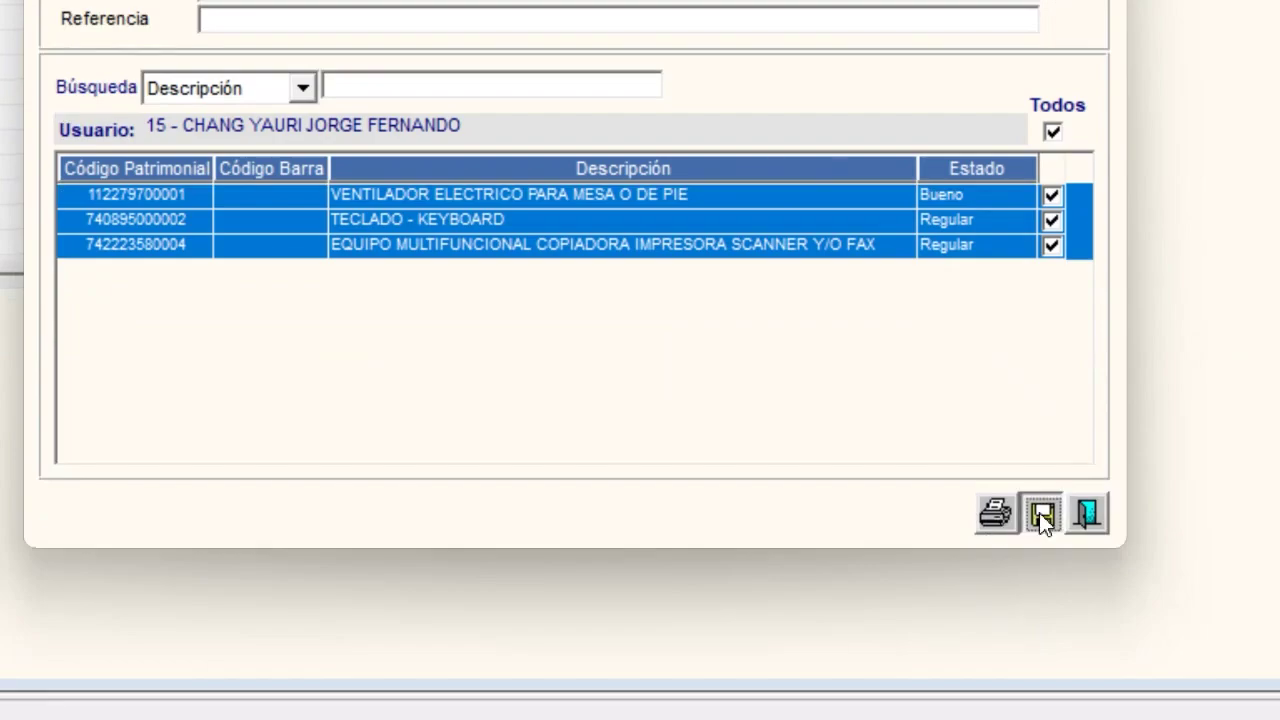
pyautogui.click(1041, 513)
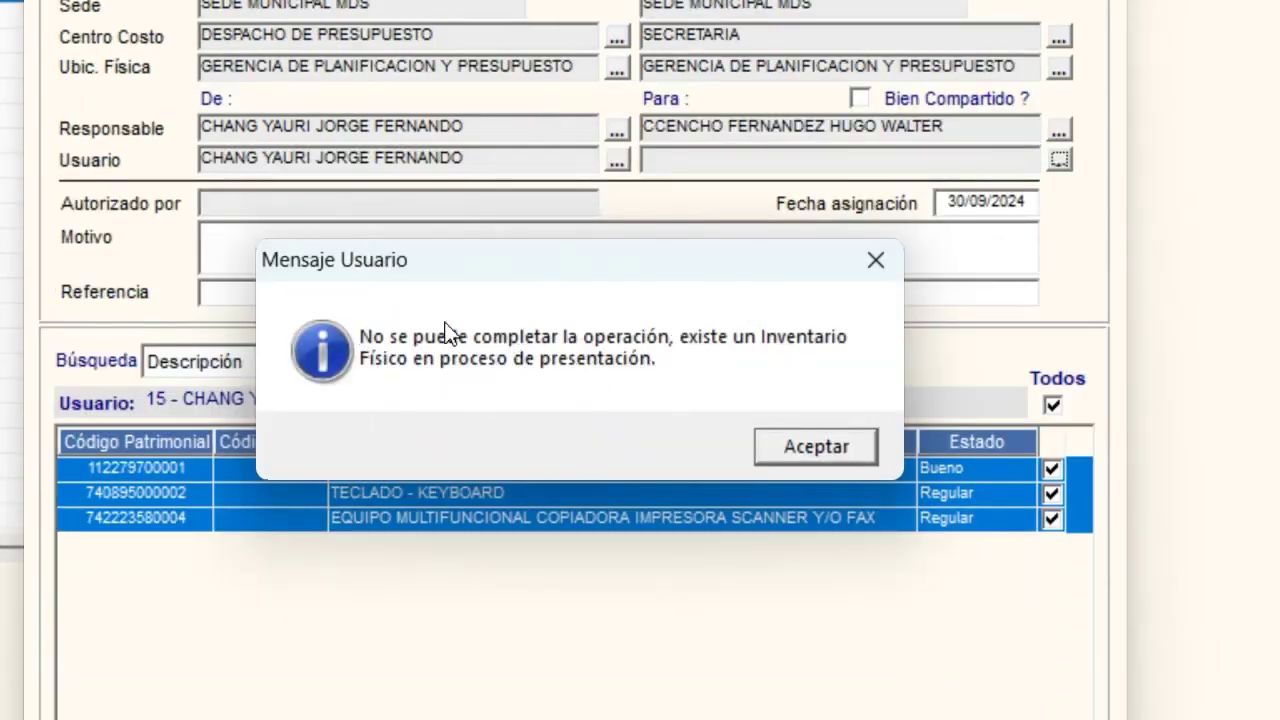
pyautogui.click(818, 446)
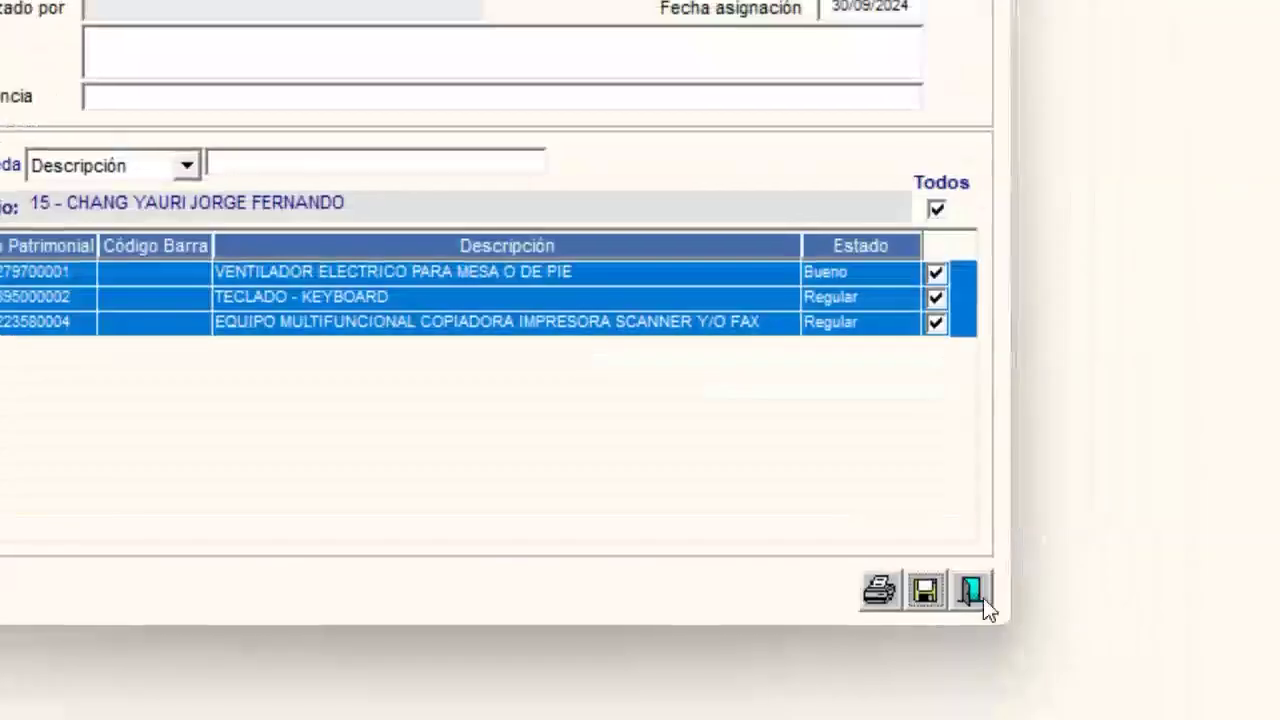
pyautogui.click(969, 594)
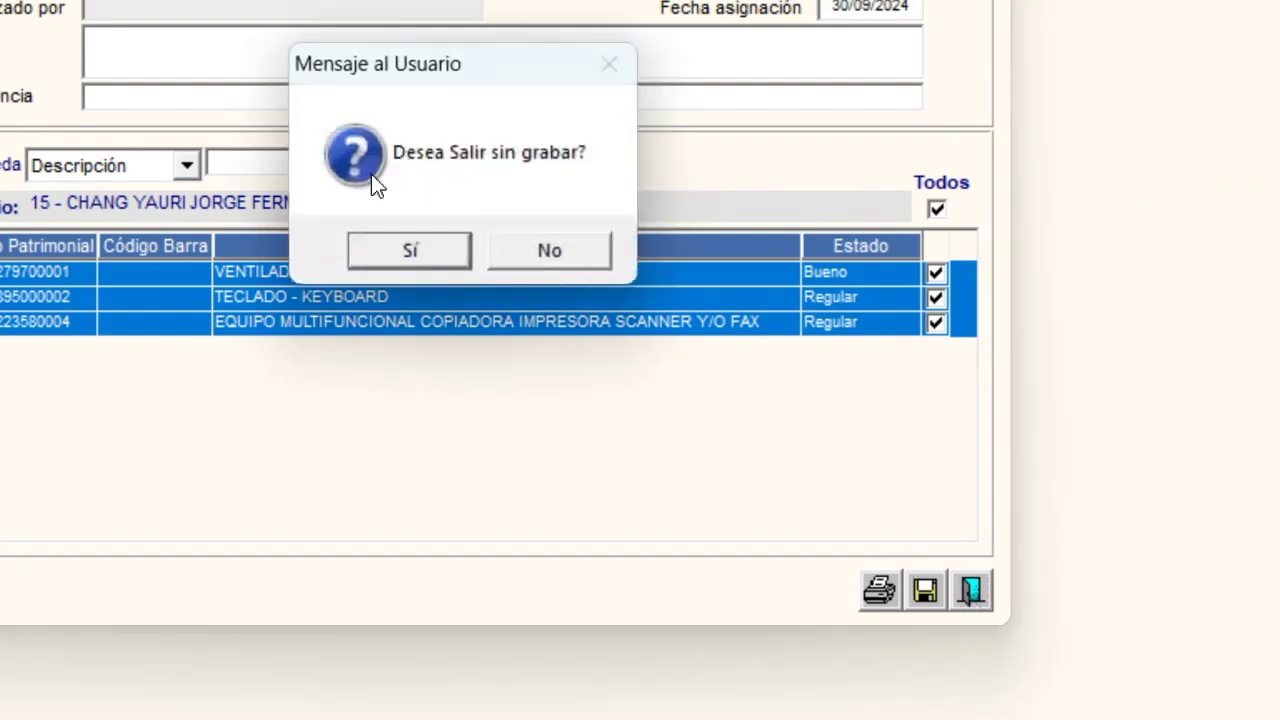
pyautogui.click(413, 252)
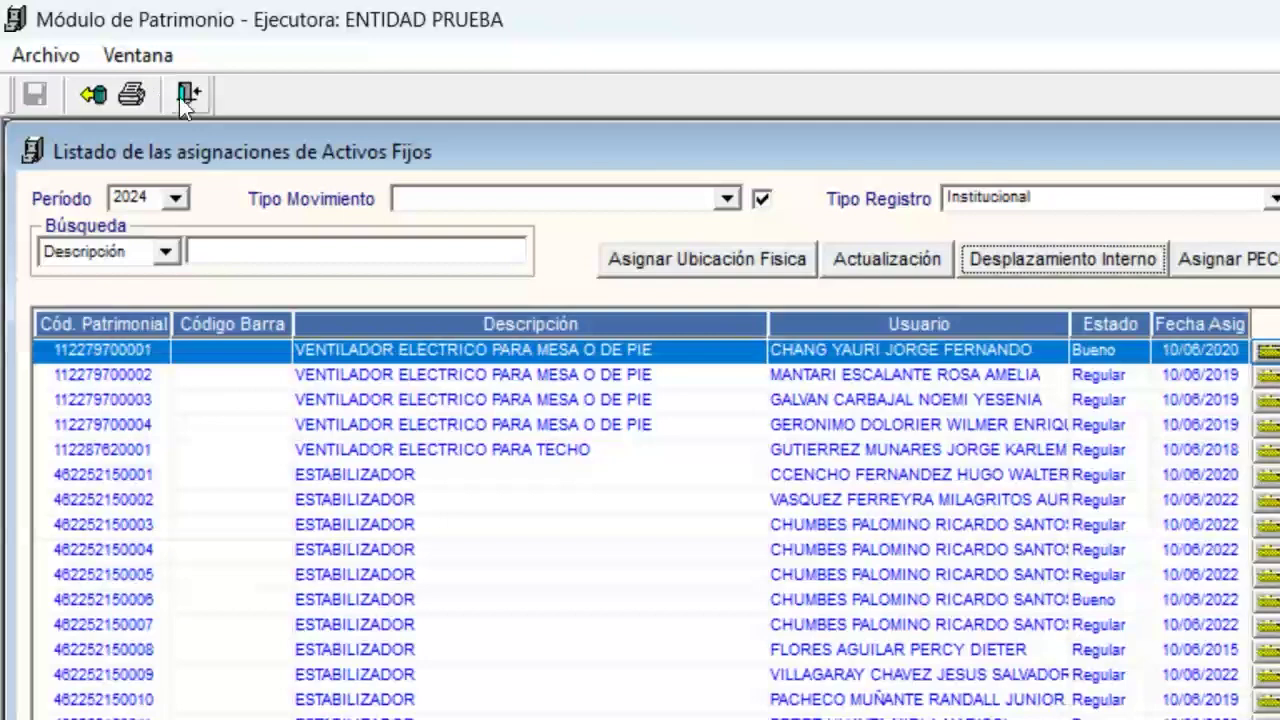
# Close the assignments list and open Inventario Físico > Presentación for year 2023.
pyautogui.click(183, 98)
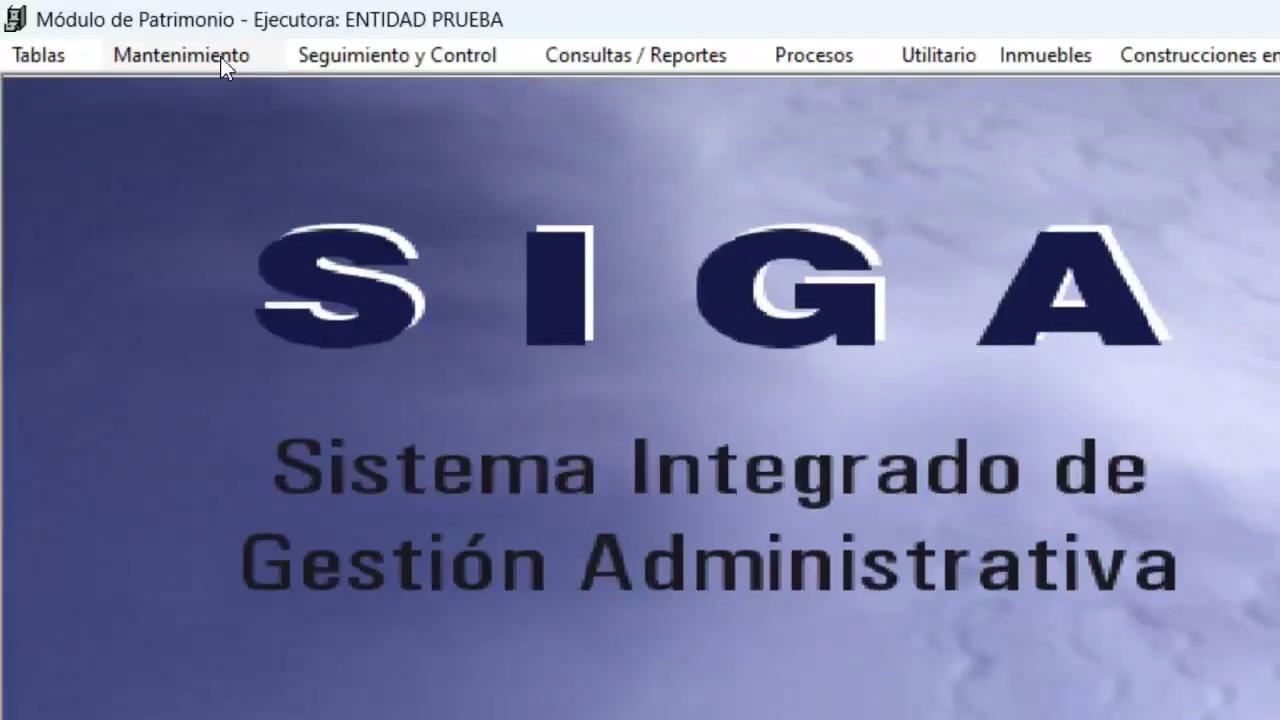
pyautogui.click(224, 62)
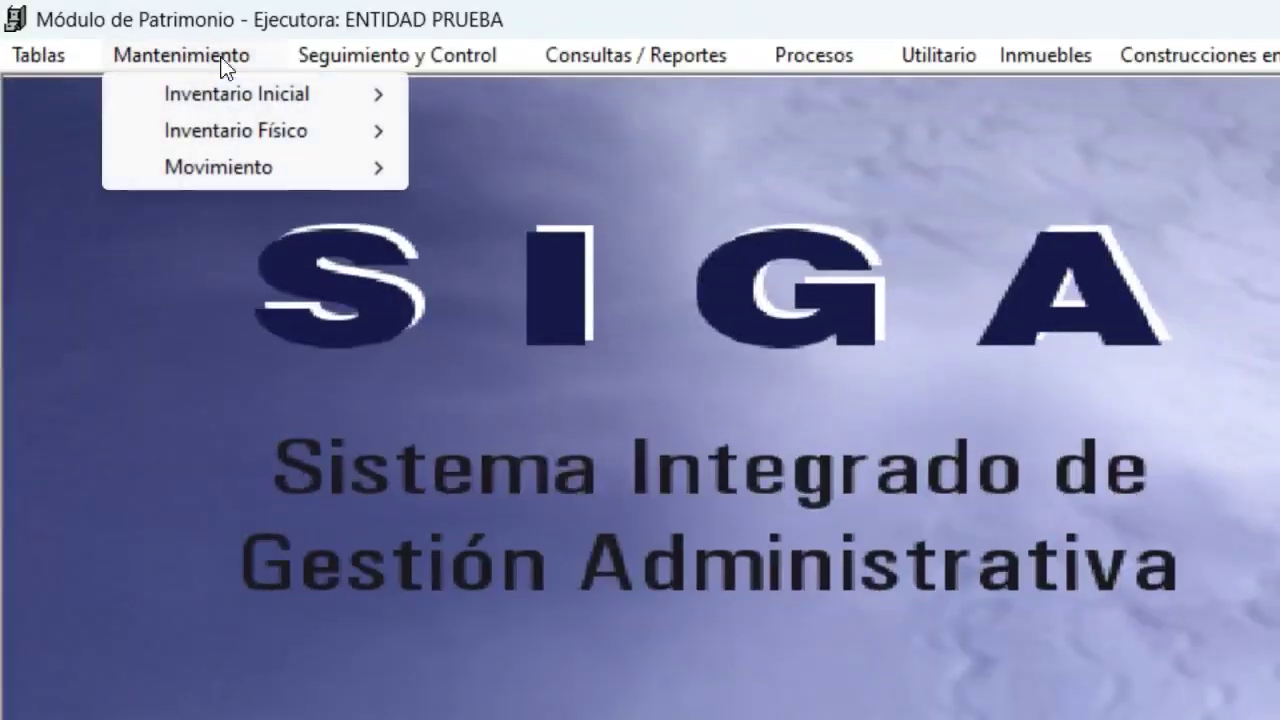
pyautogui.moveTo(281, 145)
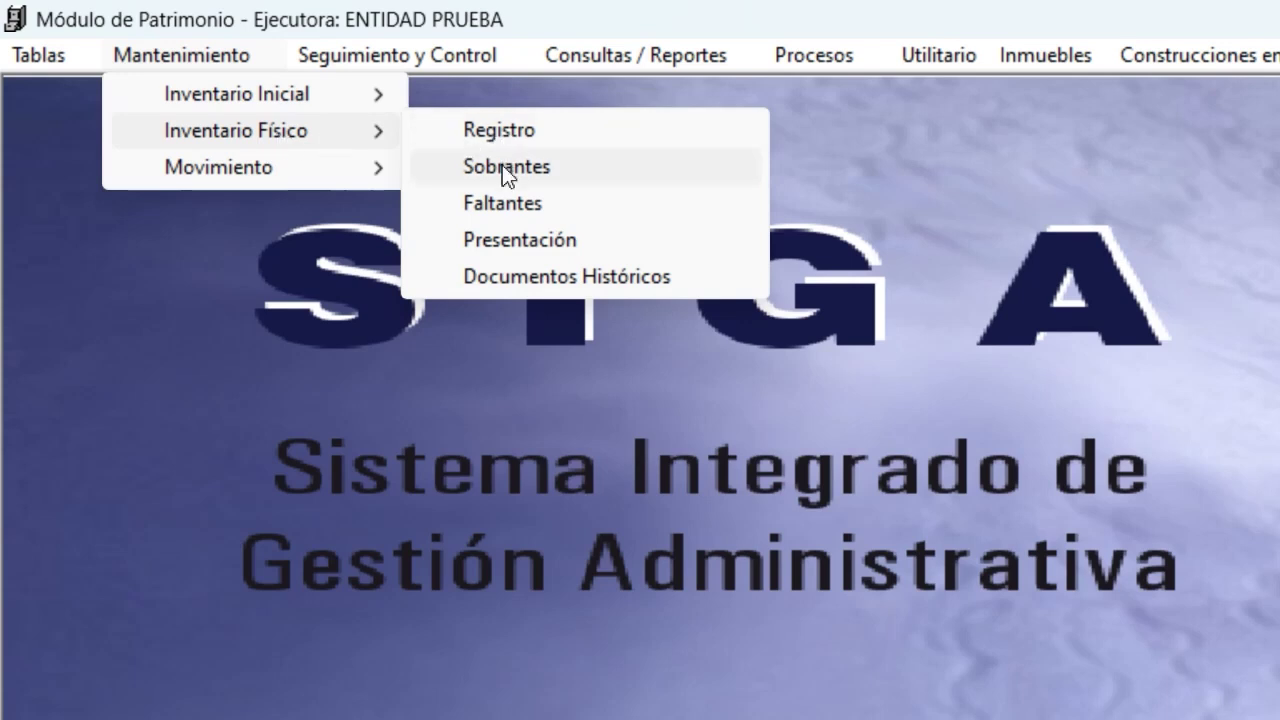
pyautogui.click(530, 240)
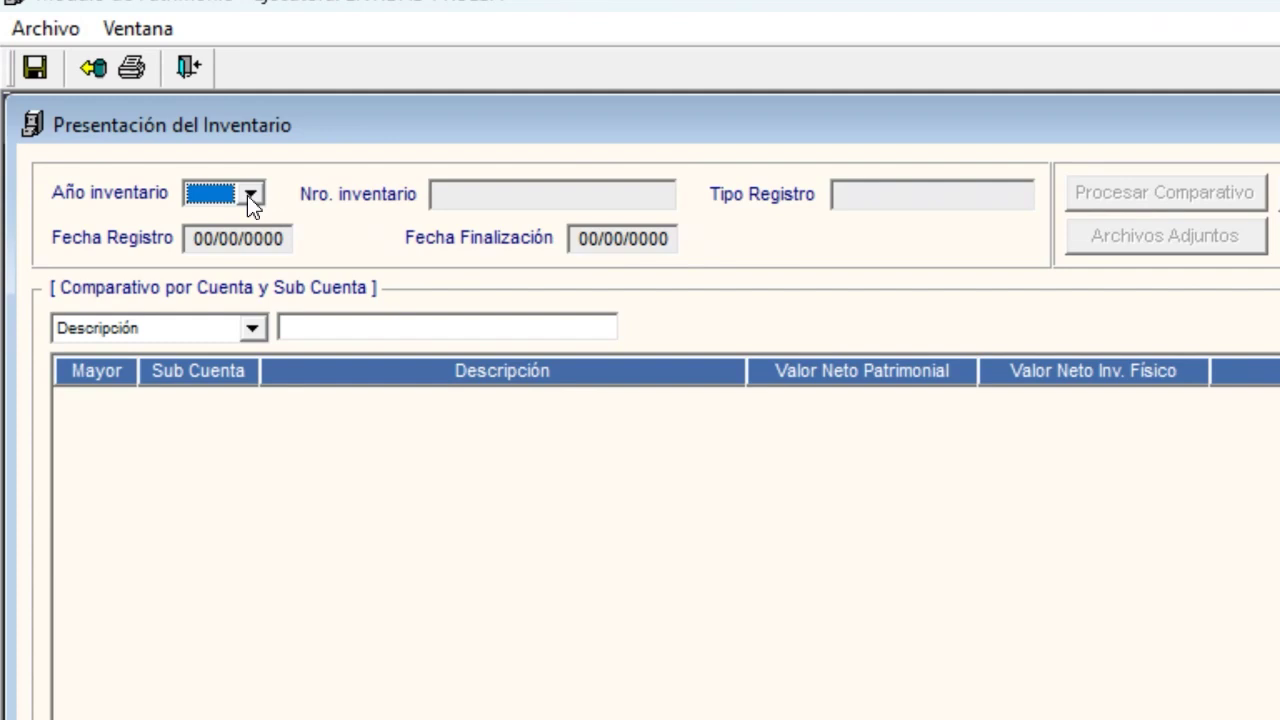
pyautogui.click(247, 195)
pyautogui.moveTo(257, 249); pyautogui.dragTo(257, 382)
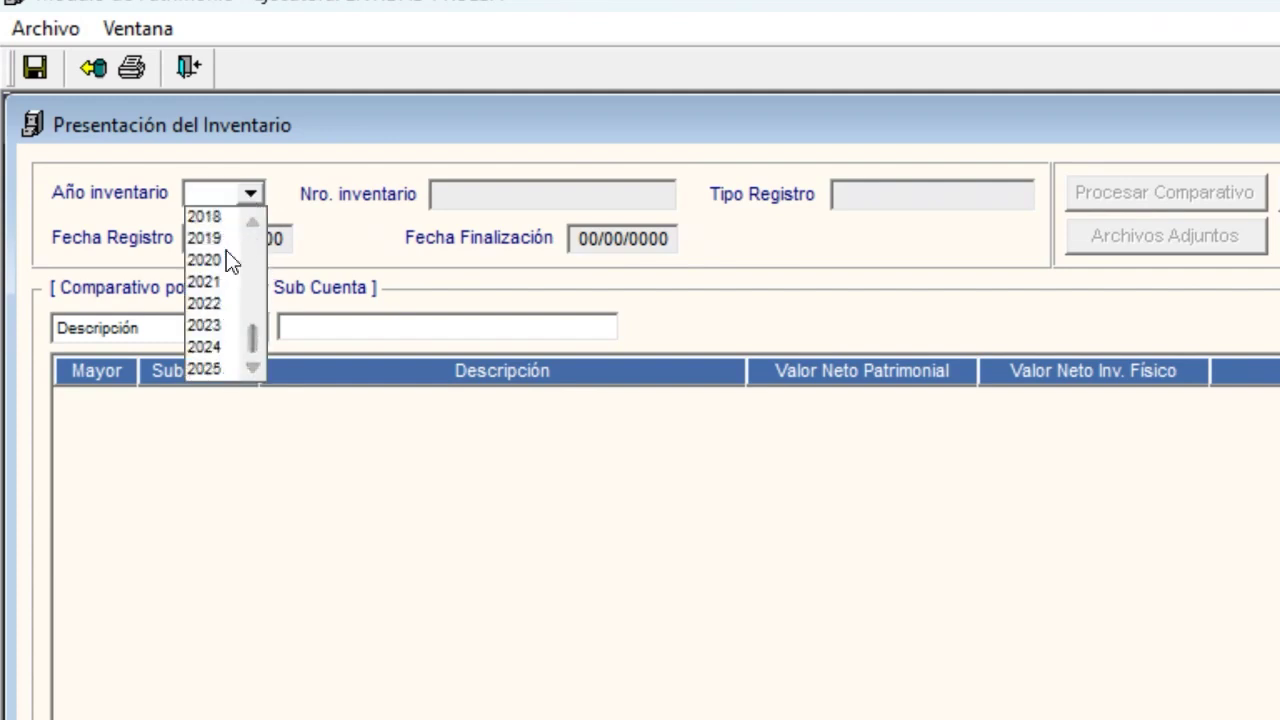
pyautogui.click(201, 331)
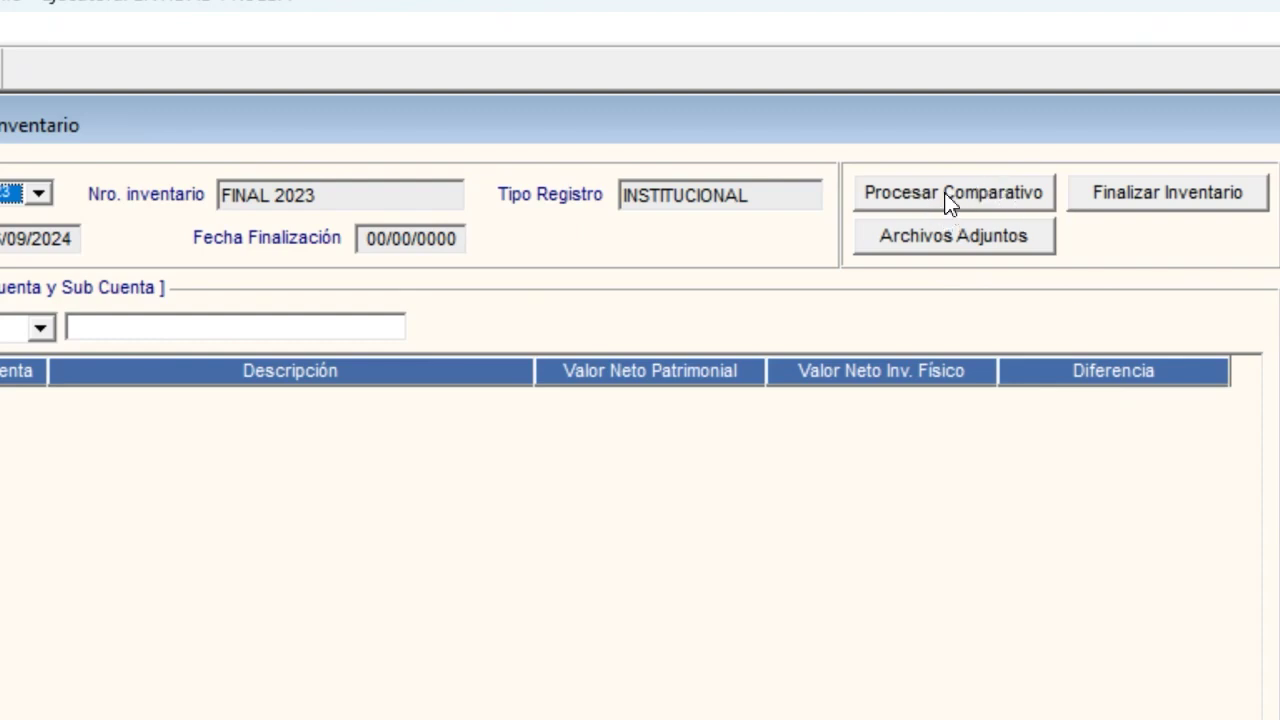
# Run Procesar Comparativo for FINAL 2023, giving totals 254,836.01 versus 253,958.51.
pyautogui.click(949, 202)
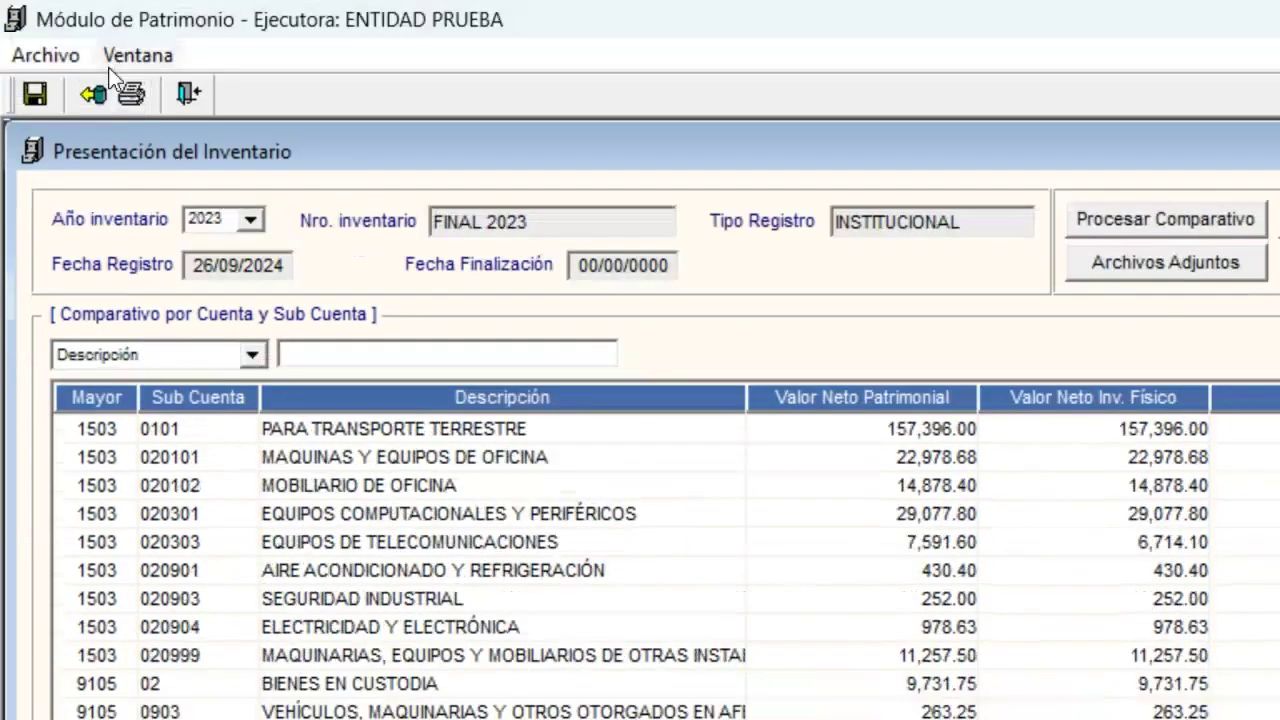
# Export 'Comparativo a nivel de saldos por bien patrimonial' to Descargas, overwriting the existing file.
pyautogui.click(134, 100)
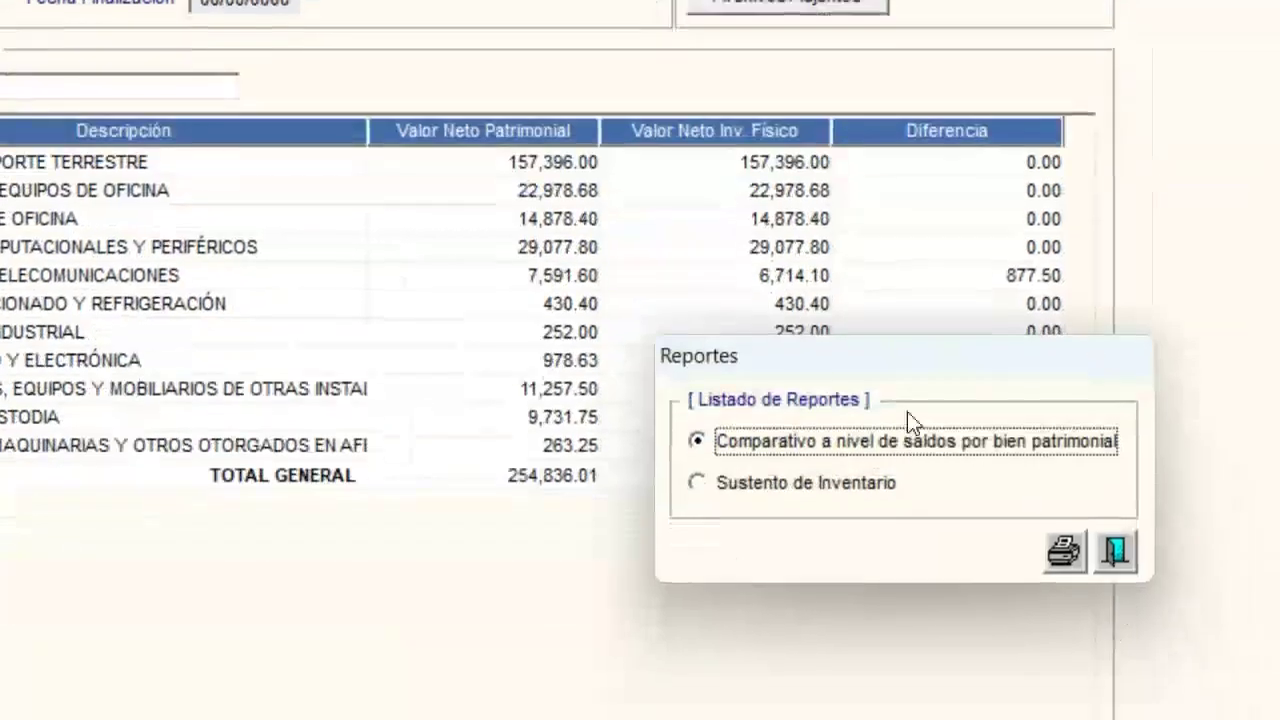
pyautogui.click(890, 433)
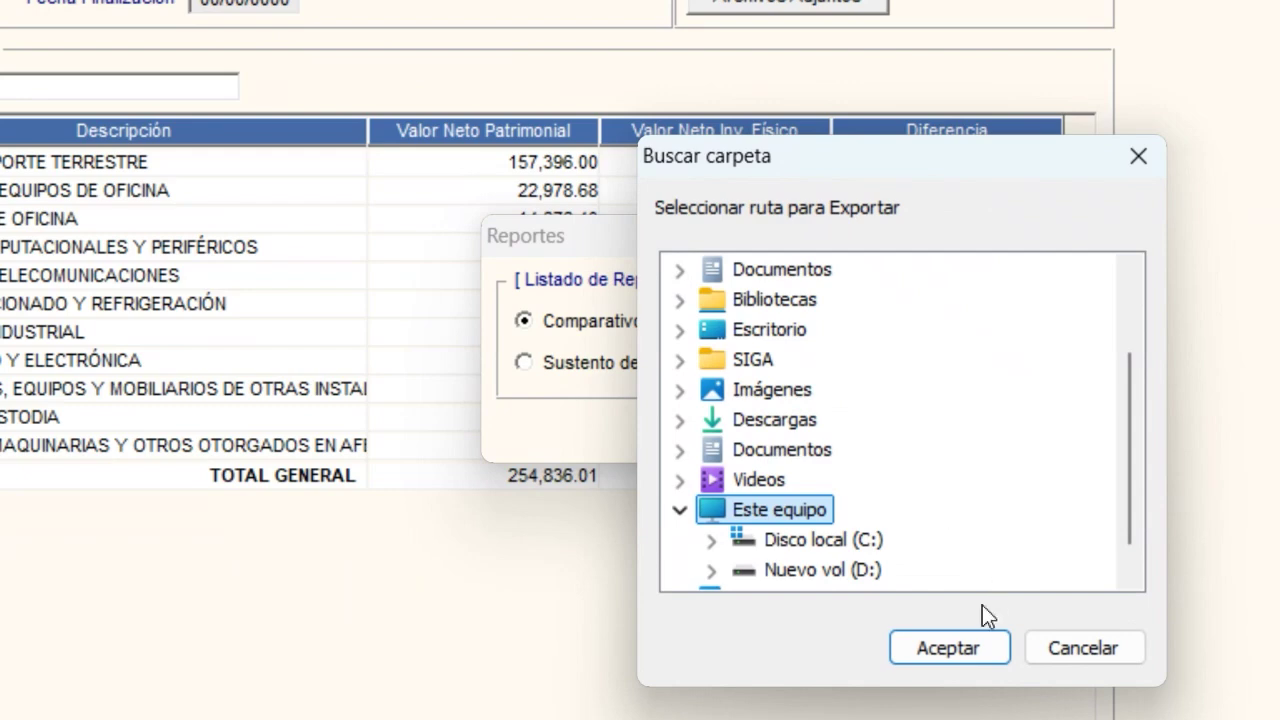
pyautogui.click(785, 430)
pyautogui.click(988, 650)
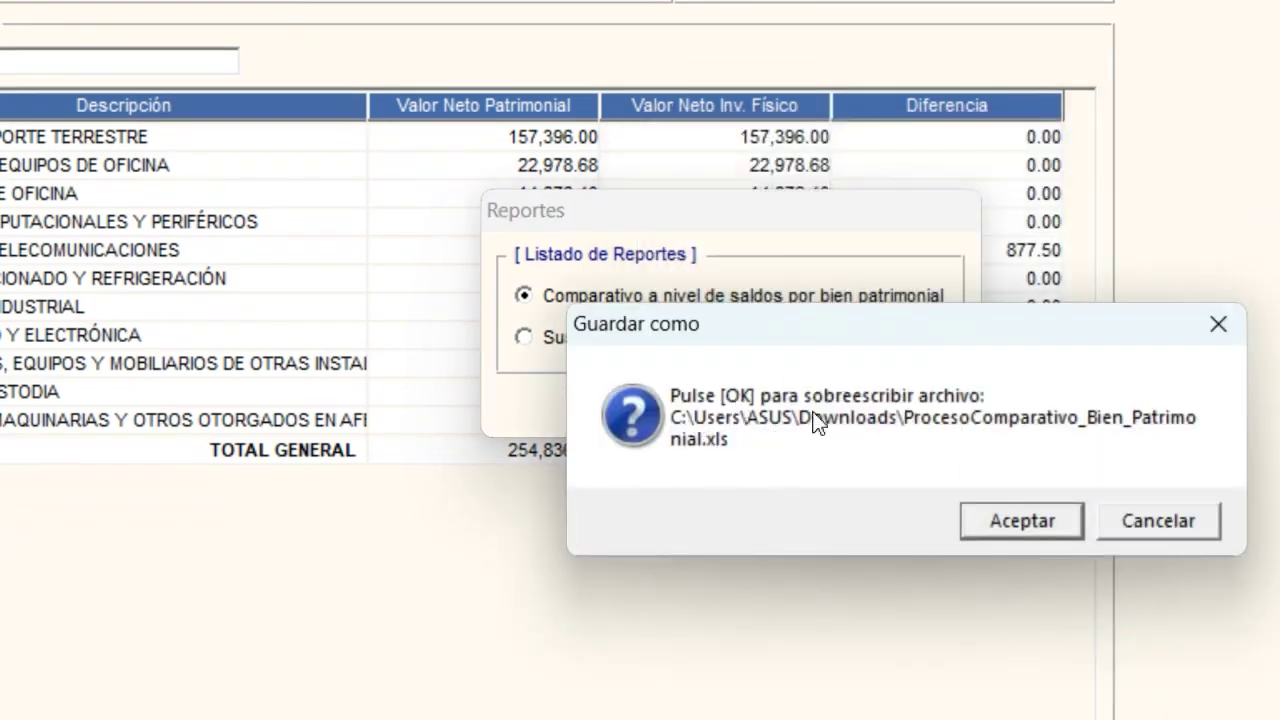
pyautogui.click(1034, 521)
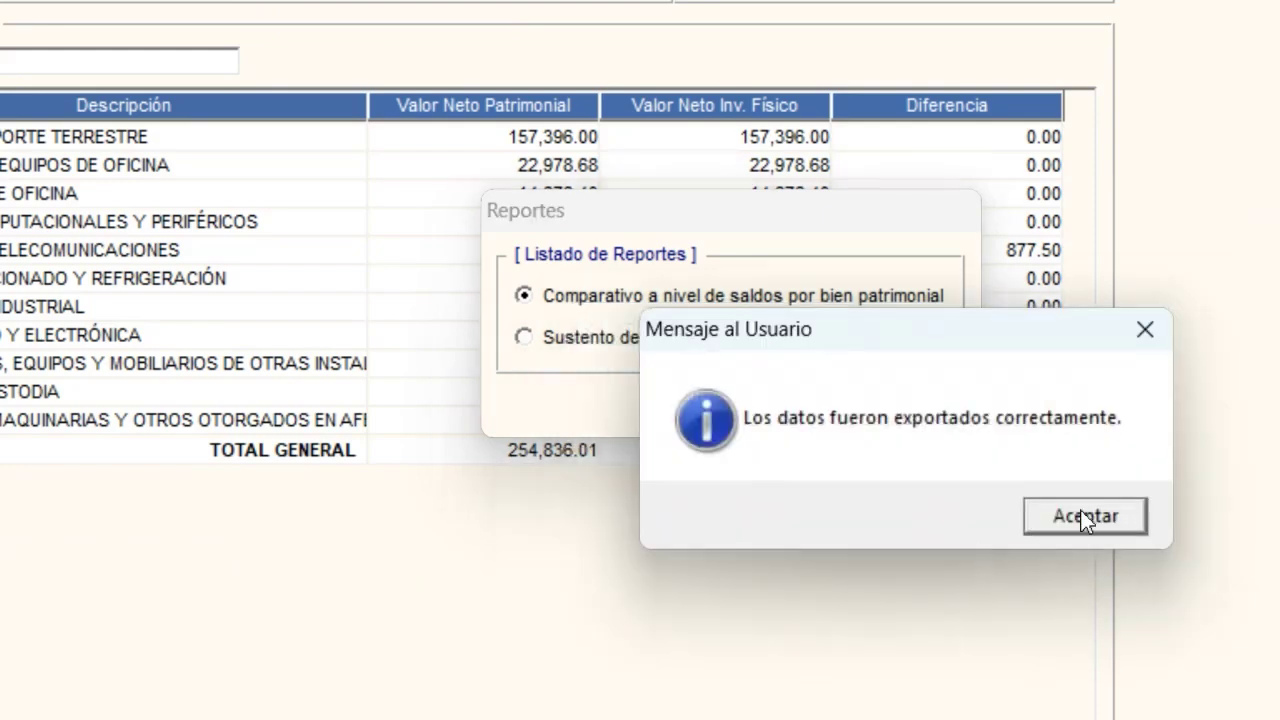
pyautogui.click(1080, 514)
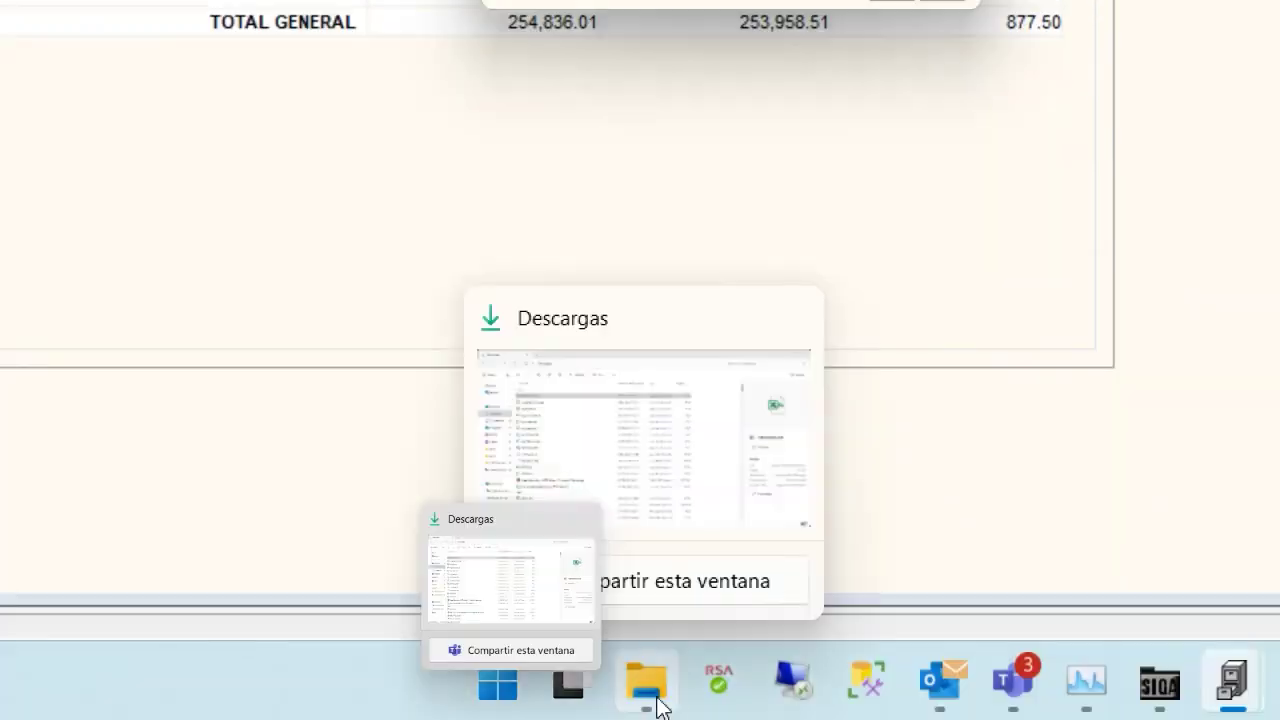
# Open ProcesoComparativo_Bien_Patrimonial.xls from Downloads in Excel.
pyautogui.click(648, 697)
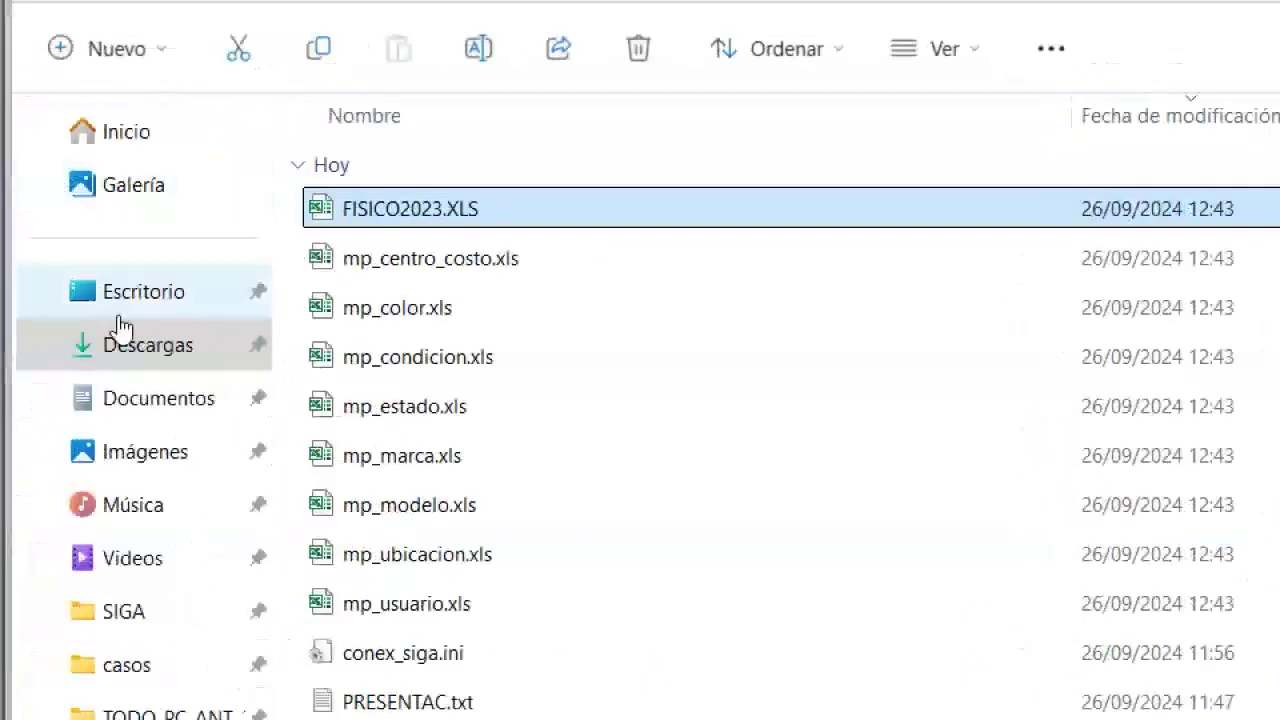
pyautogui.click(149, 347)
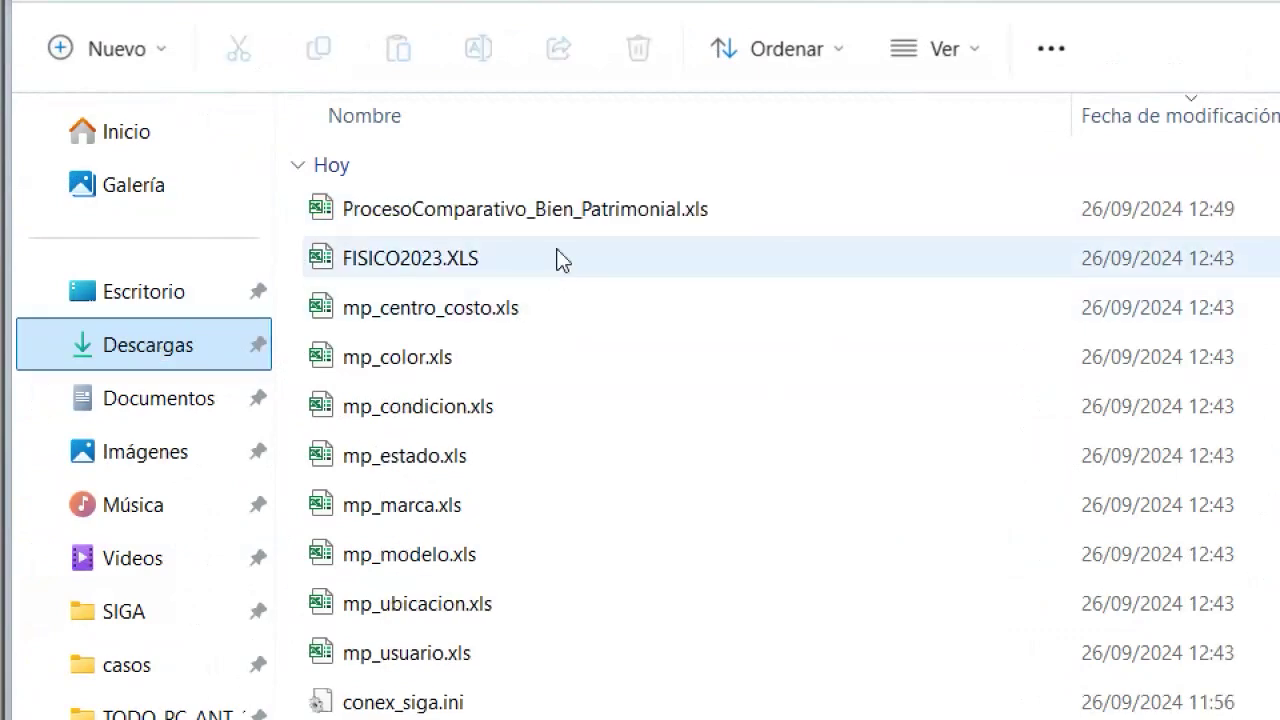
pyautogui.doubleClick(550, 218)
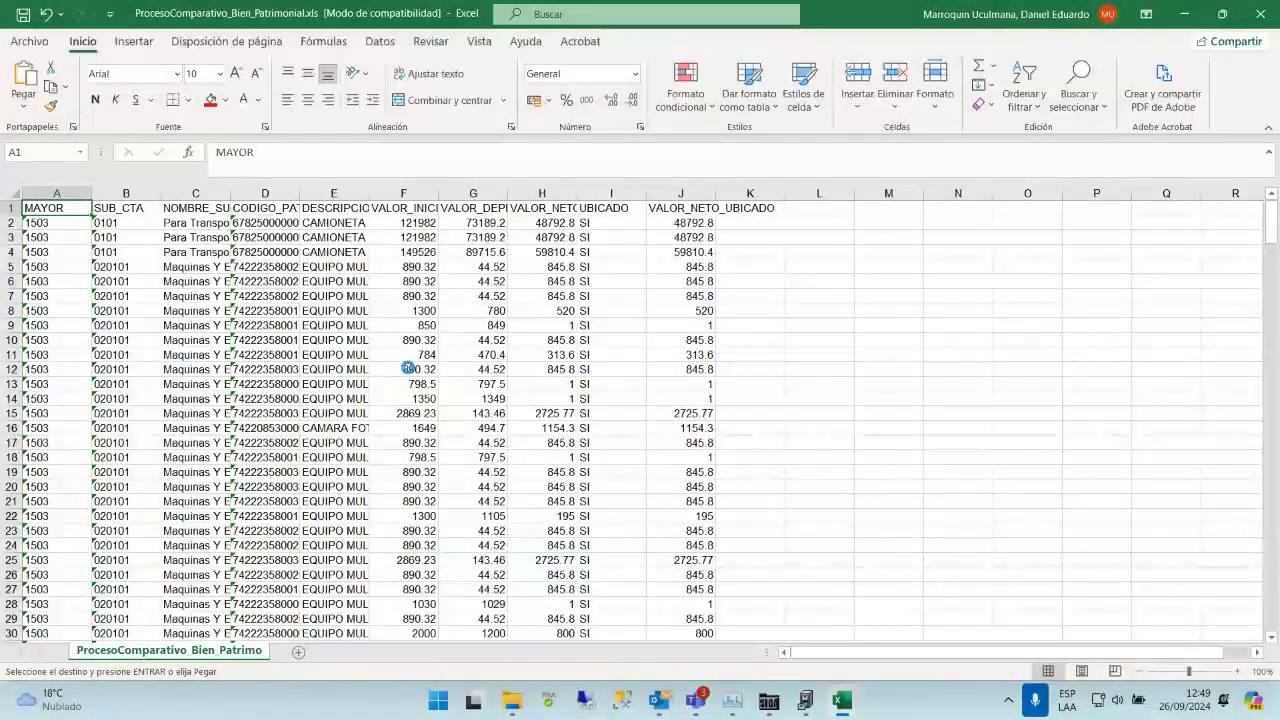
# Review the vehicle rows, checking their asset codes, net values and SI located entries.
pyautogui.keyDown('ctrl'); pyautogui.scroll(3, 410, 366); pyautogui.keyUp('ctrl')
pyautogui.keyDown('ctrl'); pyautogui.scroll(2, 408, 366); pyautogui.keyUp('ctrl')
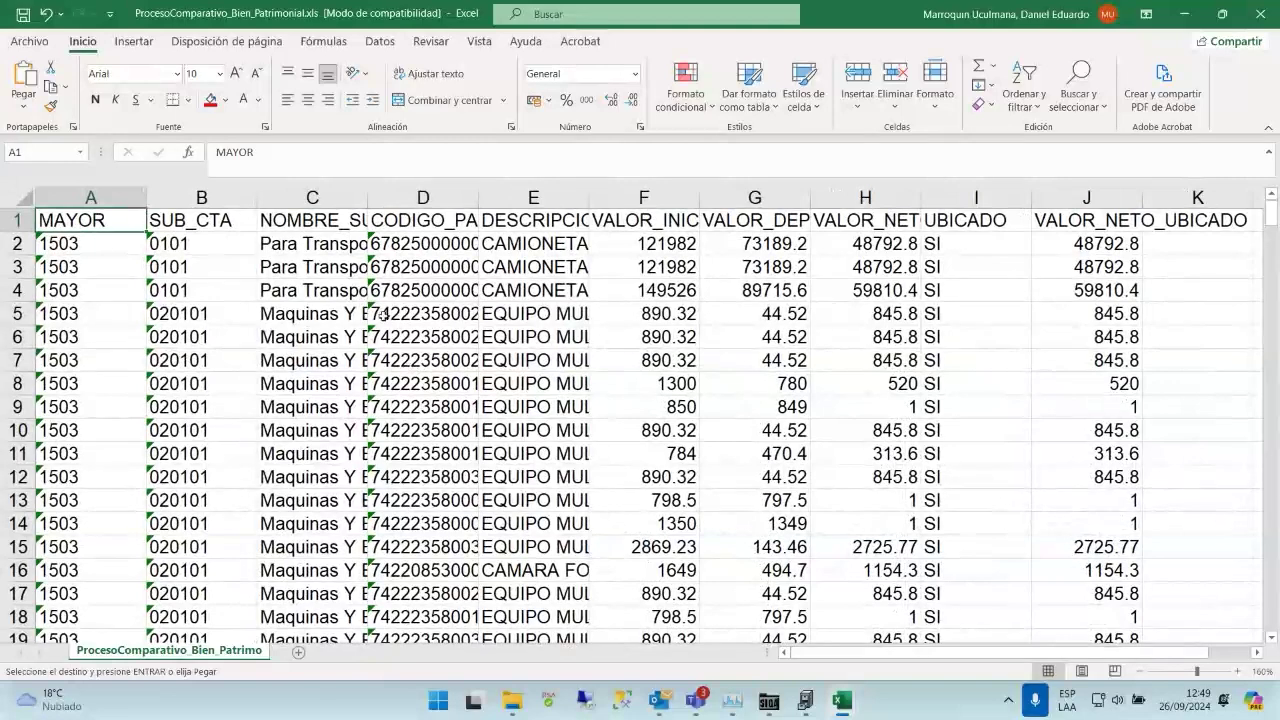
pyautogui.click(406, 287)
pyautogui.moveTo(88, 240); pyautogui.dragTo(420, 290)
pyautogui.click(452, 240)
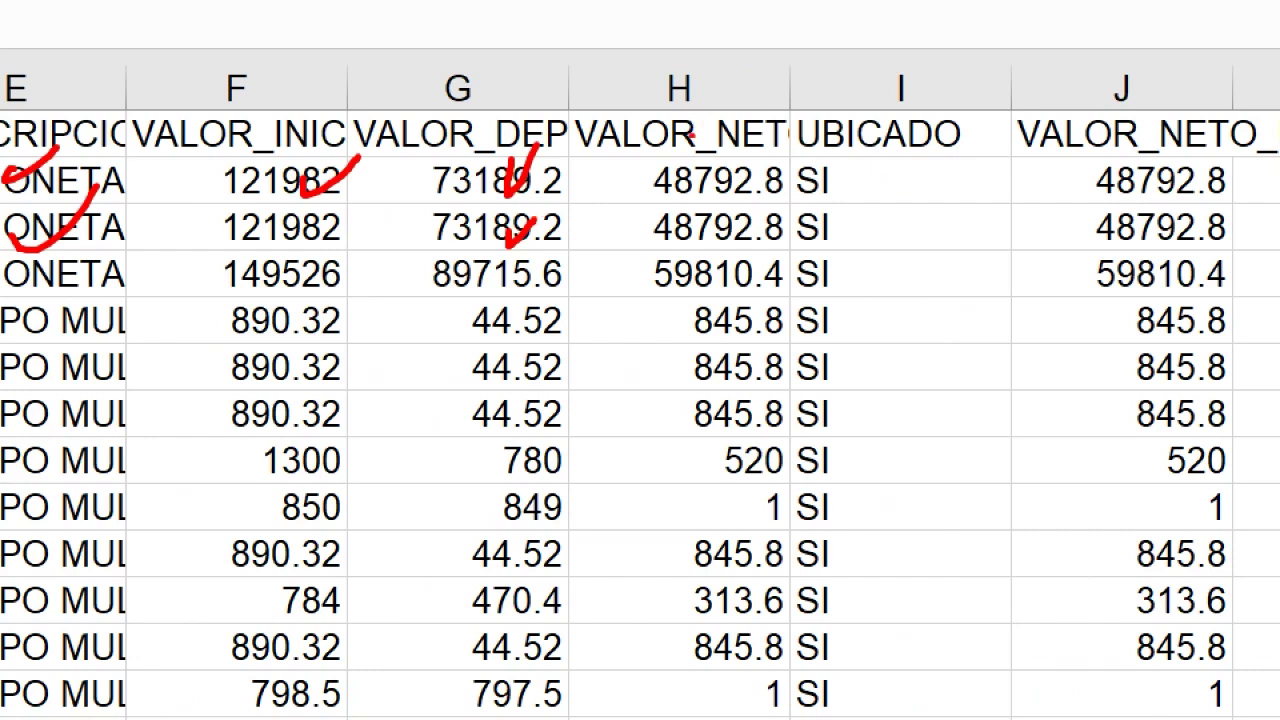
pyautogui.moveTo(696, 182); pyautogui.dragTo(712, 173)
pyautogui.moveTo(706, 218); pyautogui.dragTo(730, 222)
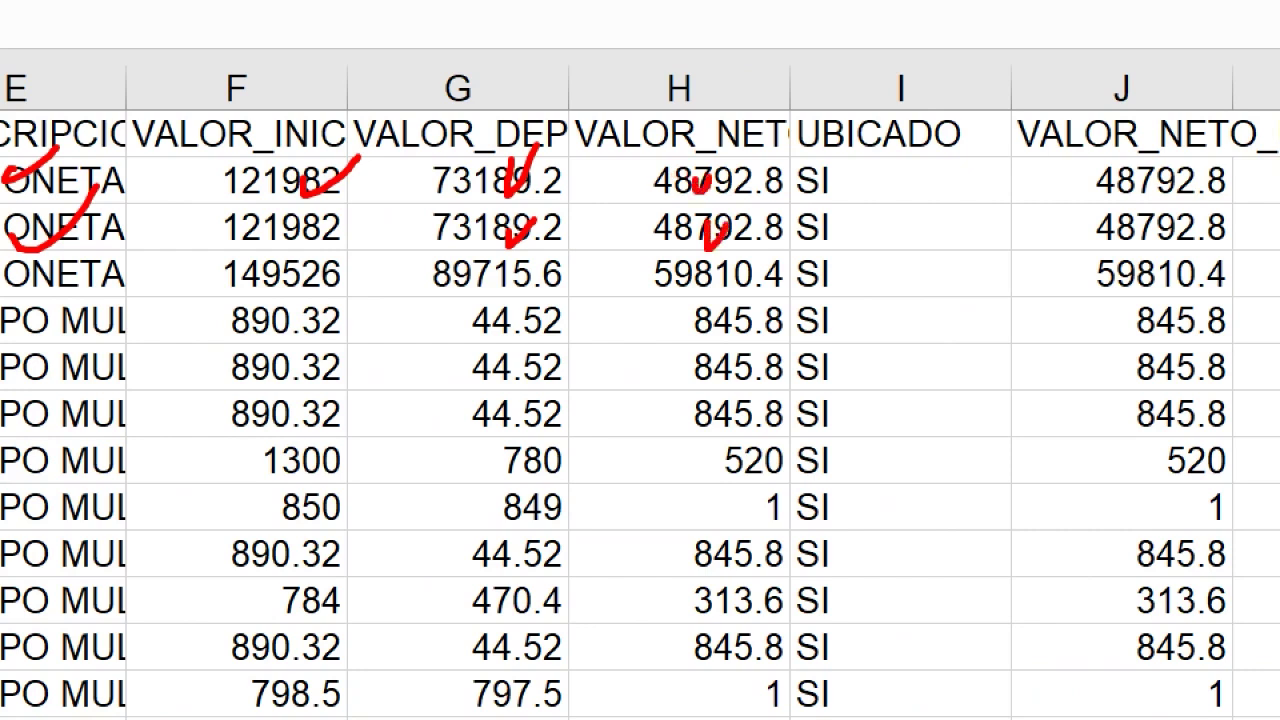
pyautogui.moveTo(862, 177); pyautogui.dragTo(882, 183)
pyautogui.moveTo(866, 224); pyautogui.dragTo(922, 210)
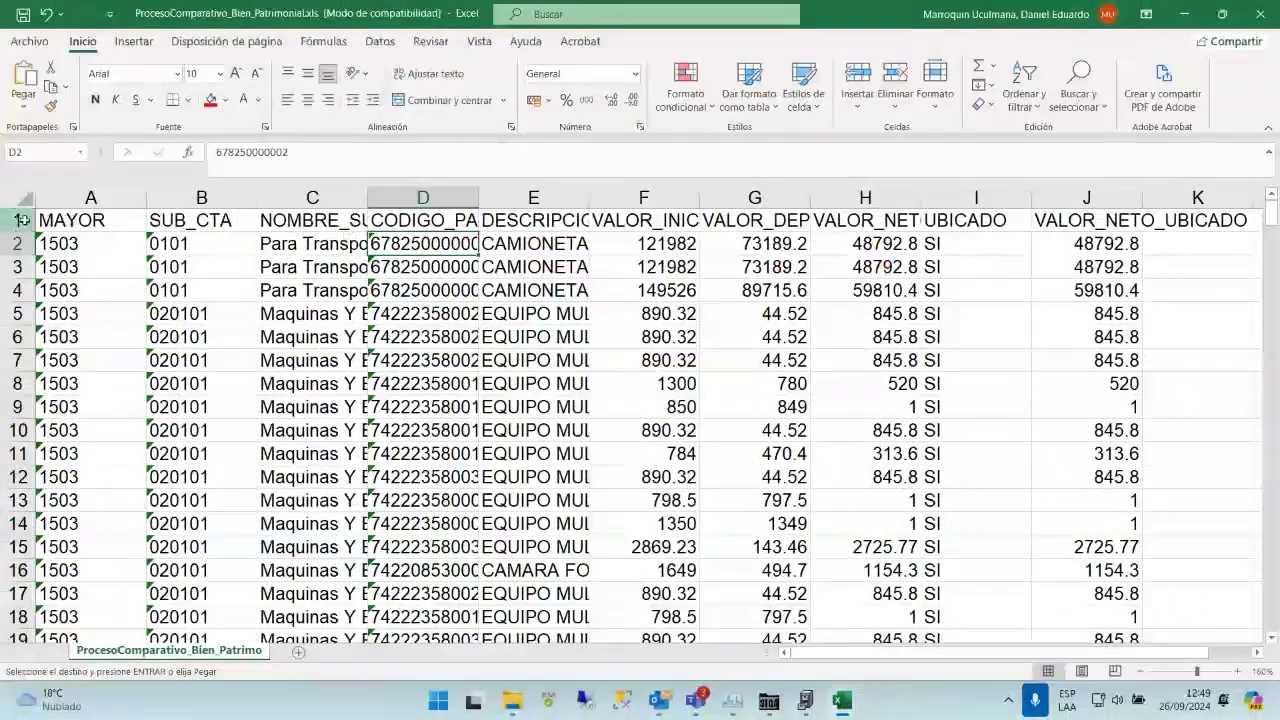
# Filter UBICADO to NO, revealing the single unlocated asset with net value 877.5.
pyautogui.click(18, 220)
pyautogui.click(1035, 97)
pyautogui.click(1100, 208)
pyautogui.click(270, 296)
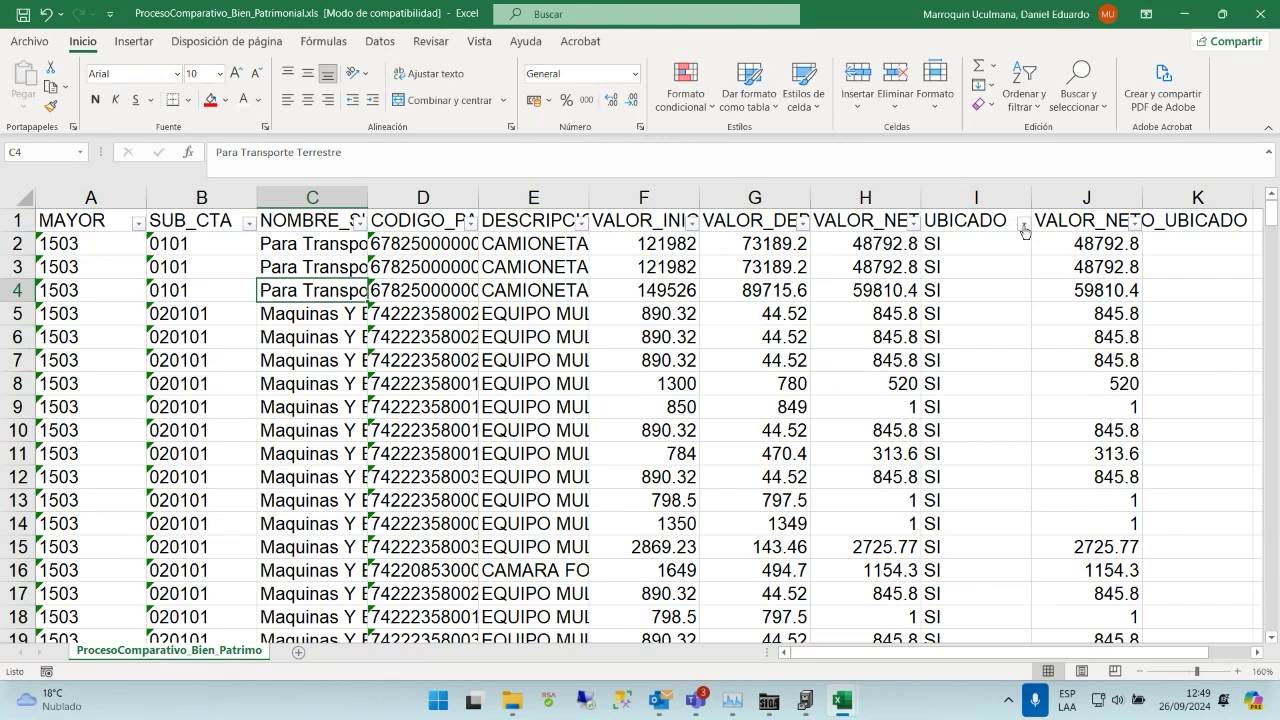
pyautogui.click(1024, 232)
pyautogui.click(853, 420)
pyautogui.click(853, 435)
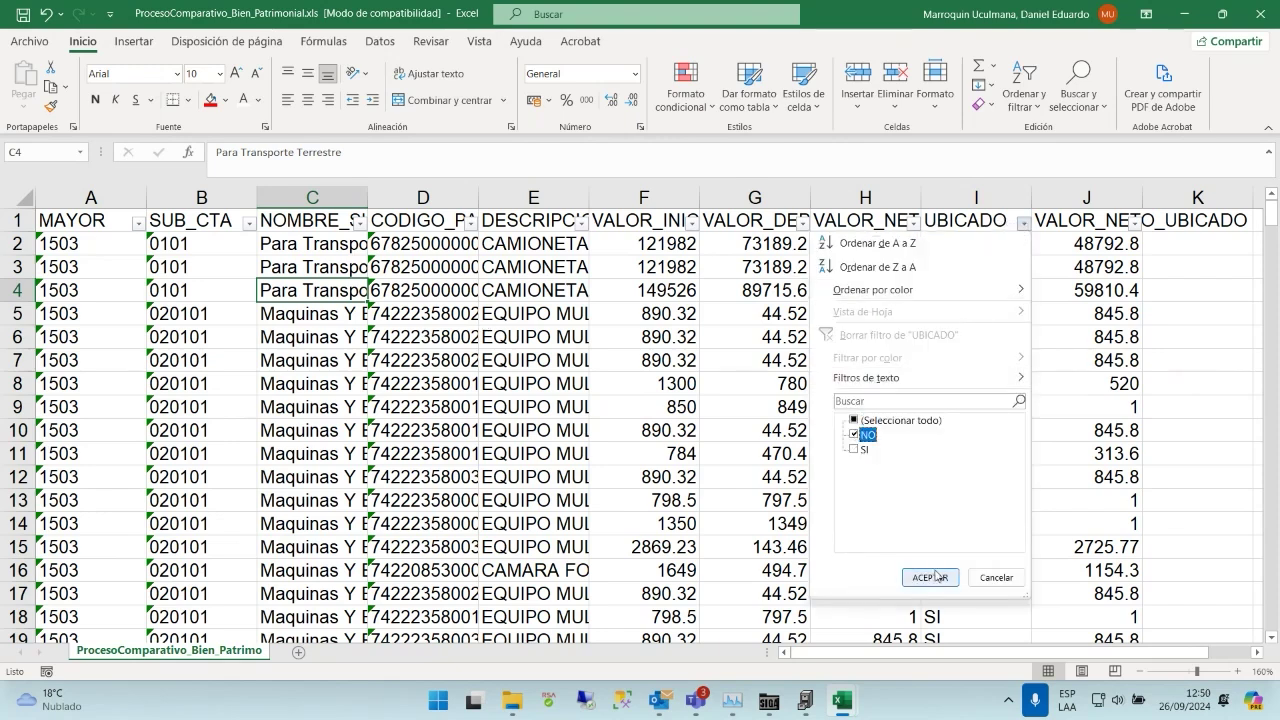
pyautogui.click(930, 577)
pyautogui.click(888, 251)
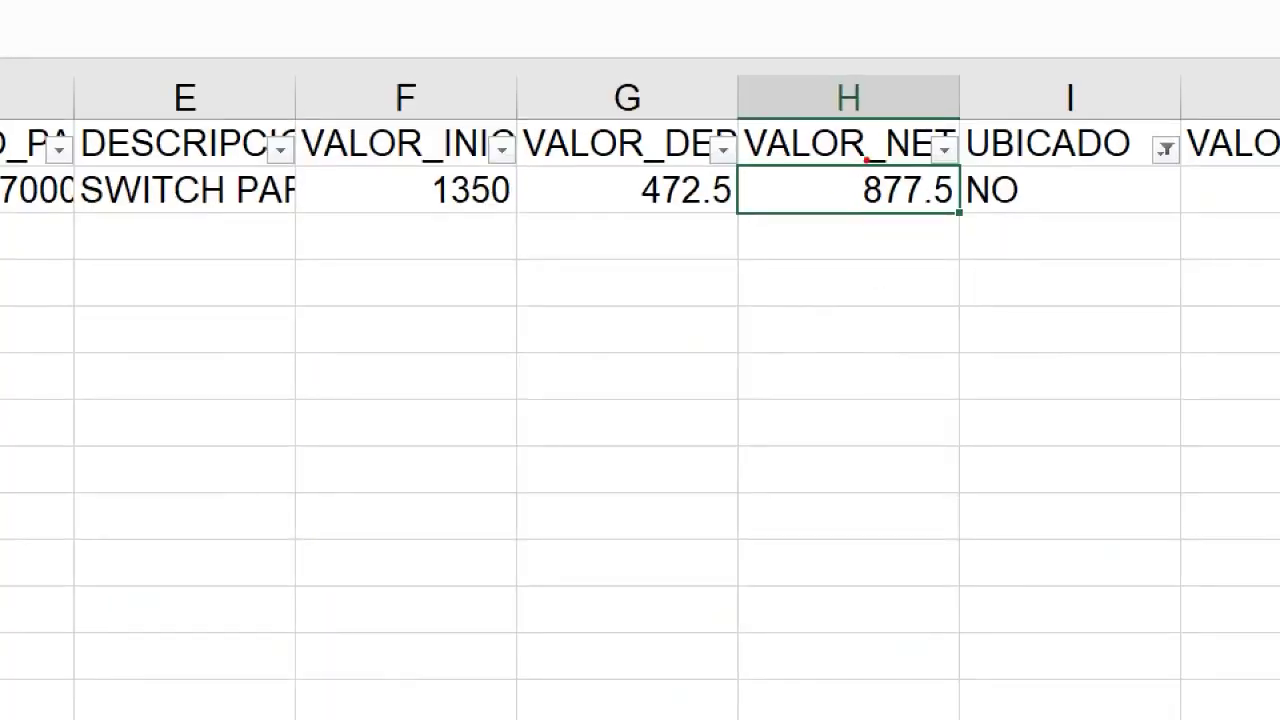
pyautogui.moveTo(867, 158)
pyautogui.mouseDown()
pyautogui.moveTo(1011, 206)
pyautogui.moveTo(776, 156)
pyautogui.mouseUp()
pyautogui.moveTo(1078, 182)
pyautogui.mouseDown()
pyautogui.moveTo(1066, 218)
pyautogui.moveTo(1140, 128)
pyautogui.mouseUp()
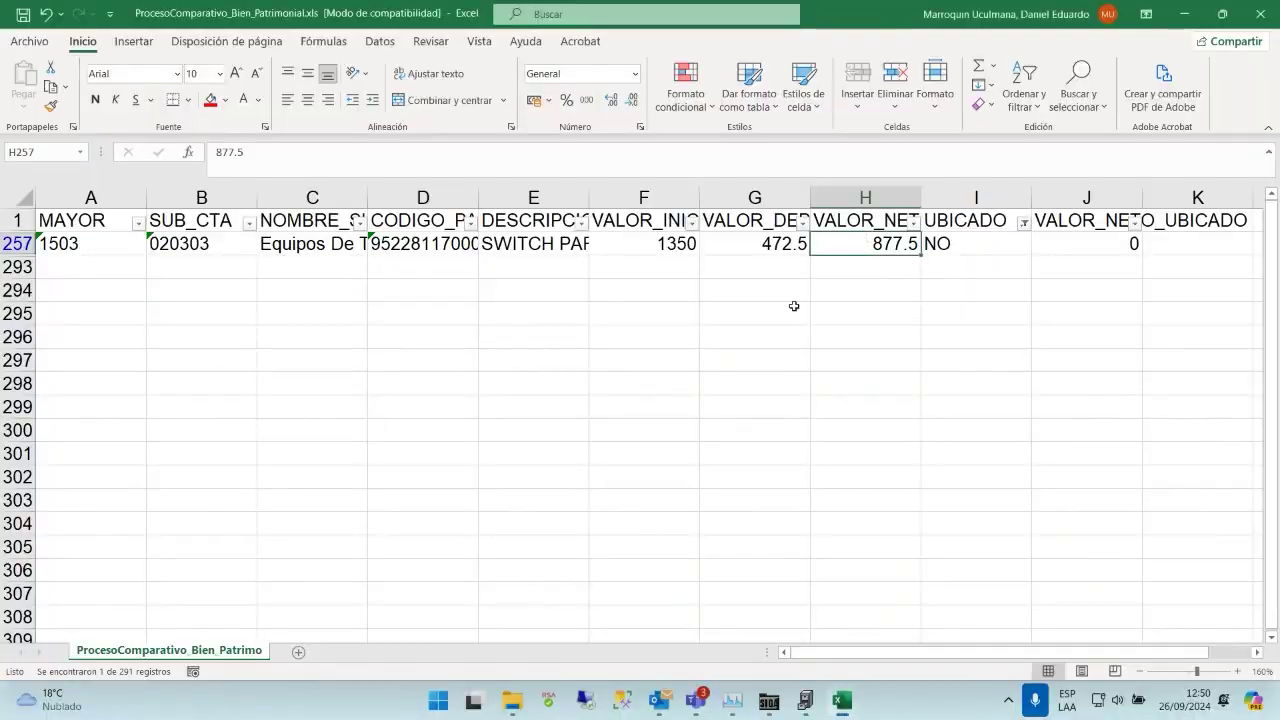
pyautogui.hscroll(1, 1150, 638)
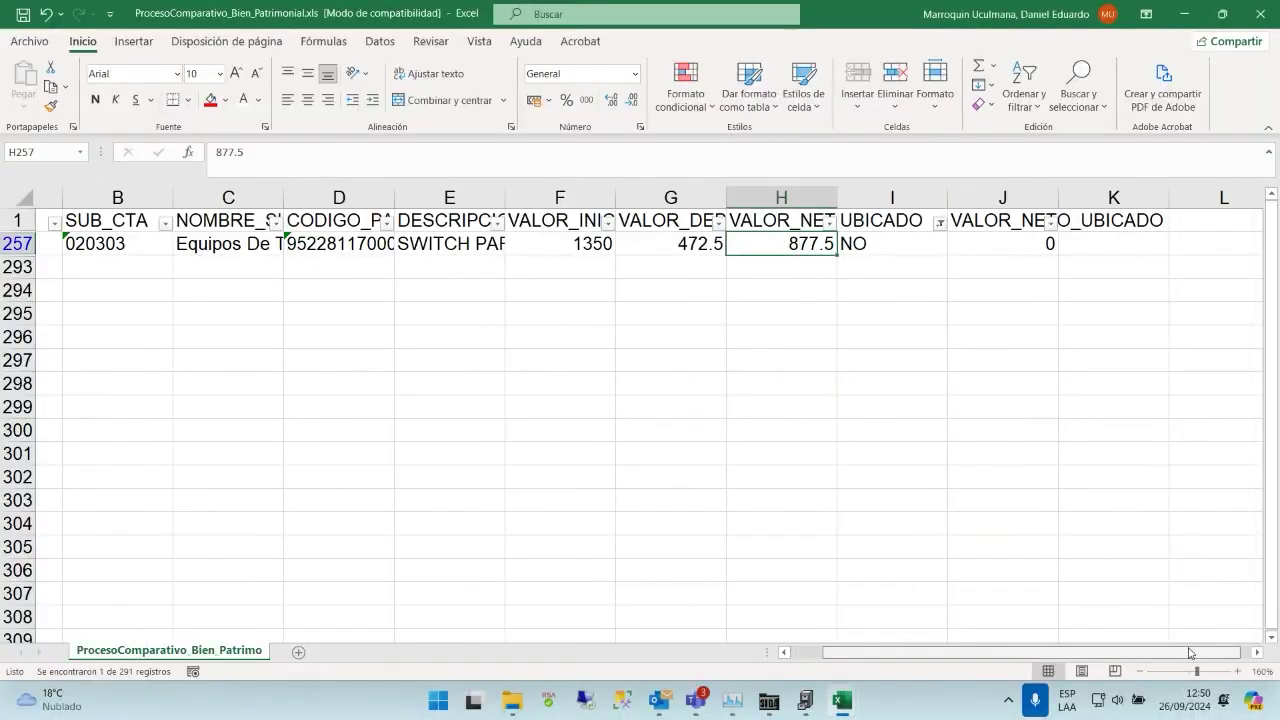
pyautogui.moveTo(1043, 251); pyautogui.dragTo(924, 244)
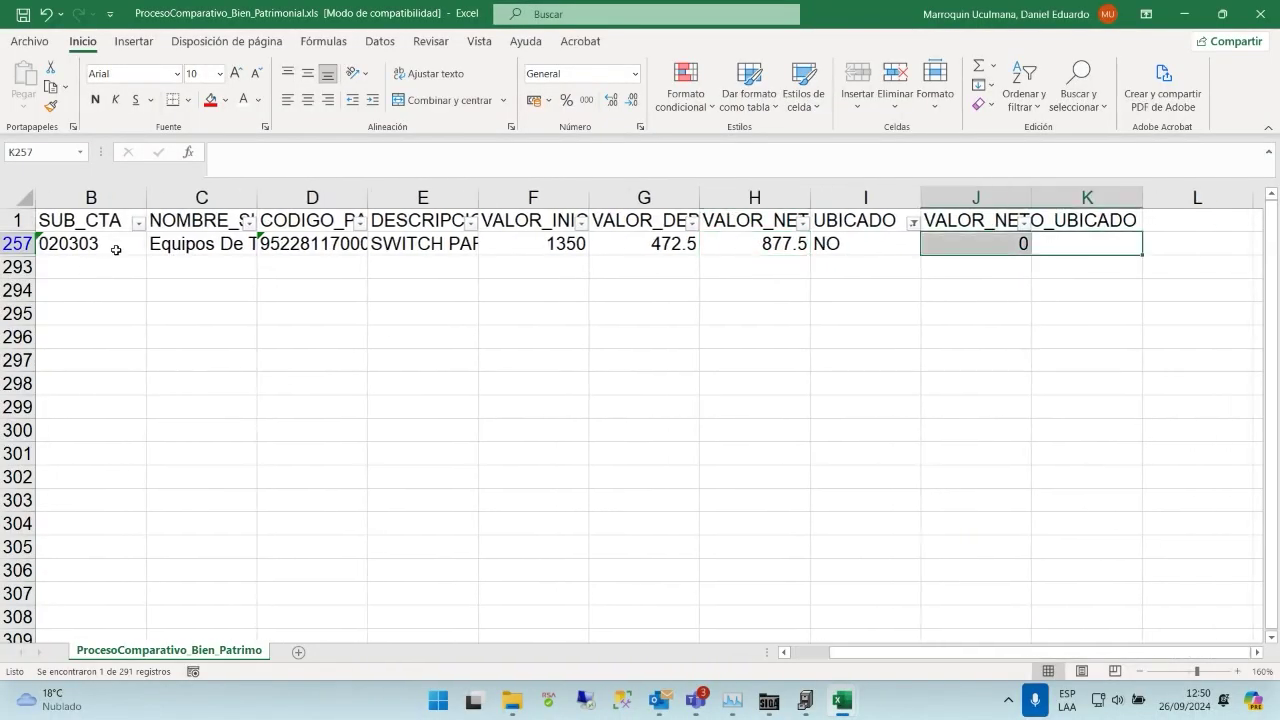
# Clear the filter, recheck located values, and close the workbook without saving.
pyautogui.click(17, 220)
pyautogui.click(1024, 97)
pyautogui.click(1046, 224)
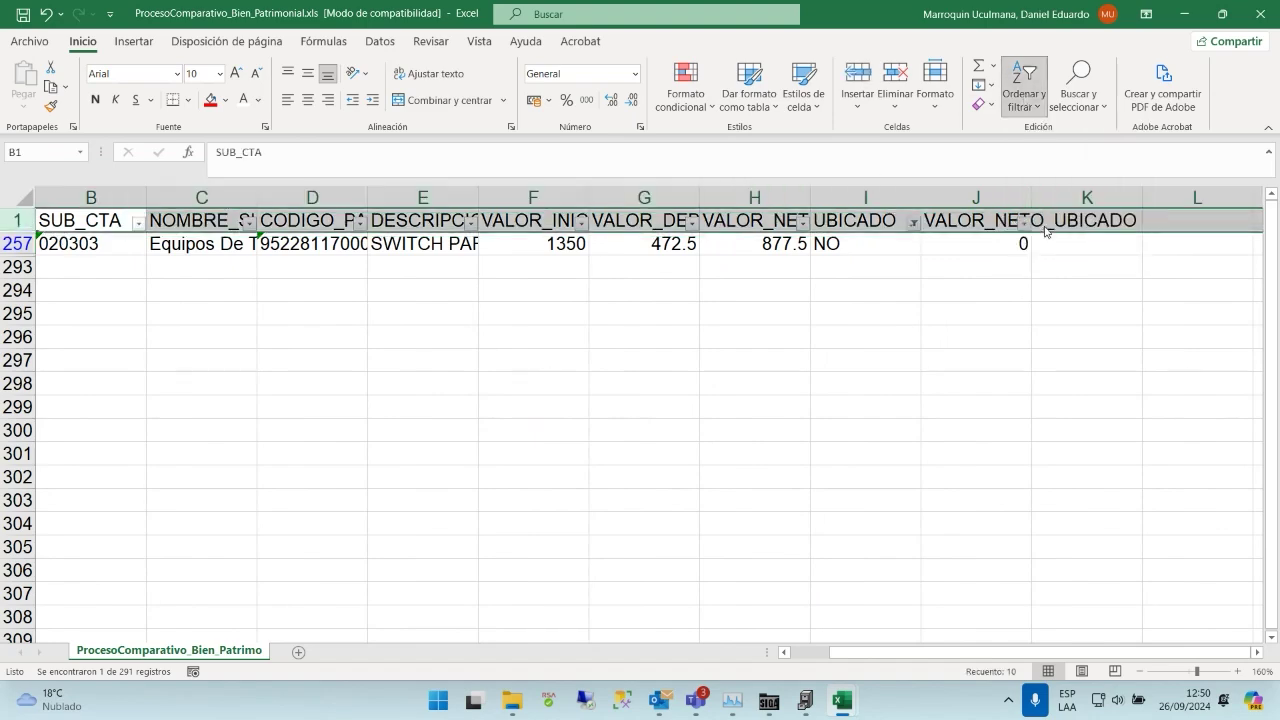
pyautogui.hotkey('ctrl', 'shift', 'Down')
pyautogui.hotkey('shift', 'Right')
pyautogui.hotkey('shift', 'Right')
pyautogui.hotkey('shift', 'Right')
pyautogui.hotkey('shift', 'Right')
pyautogui.hotkey('shift', 'Right')
pyautogui.hotkey('shift', 'Right')
pyautogui.hotkey('shift', 'Right')
pyautogui.hotkey('shift', 'Right')
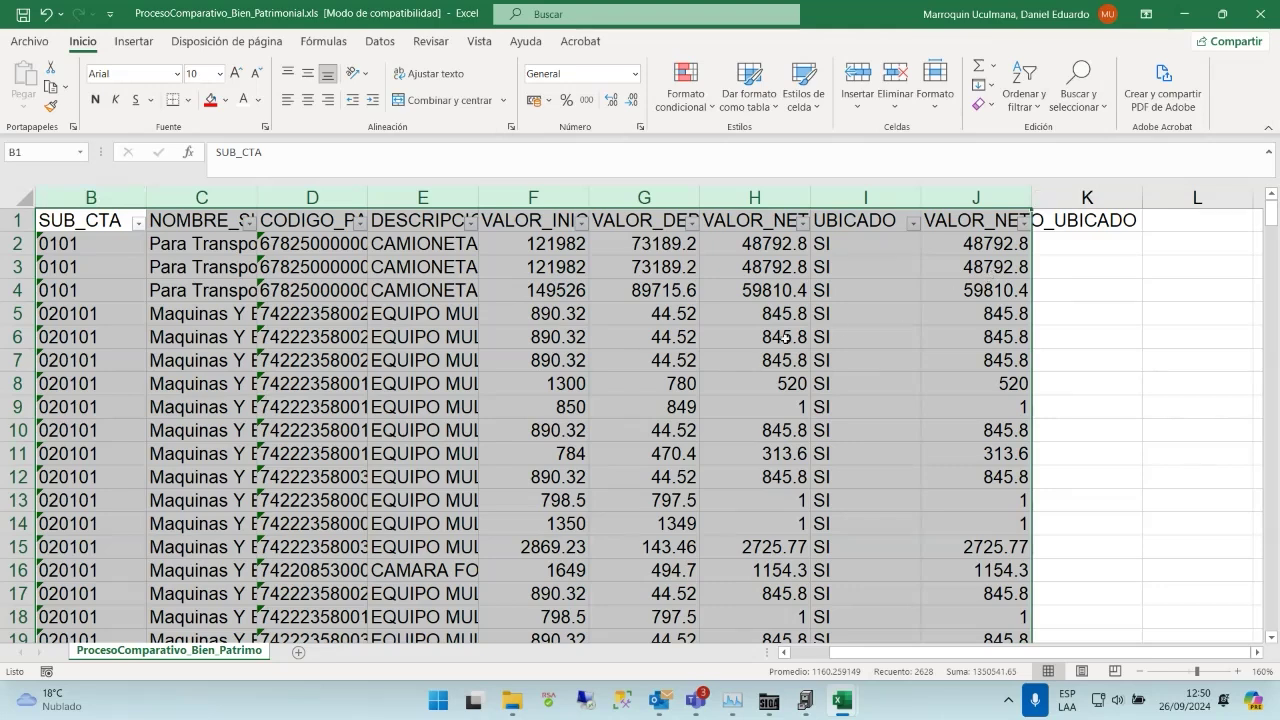
pyautogui.click(436, 383)
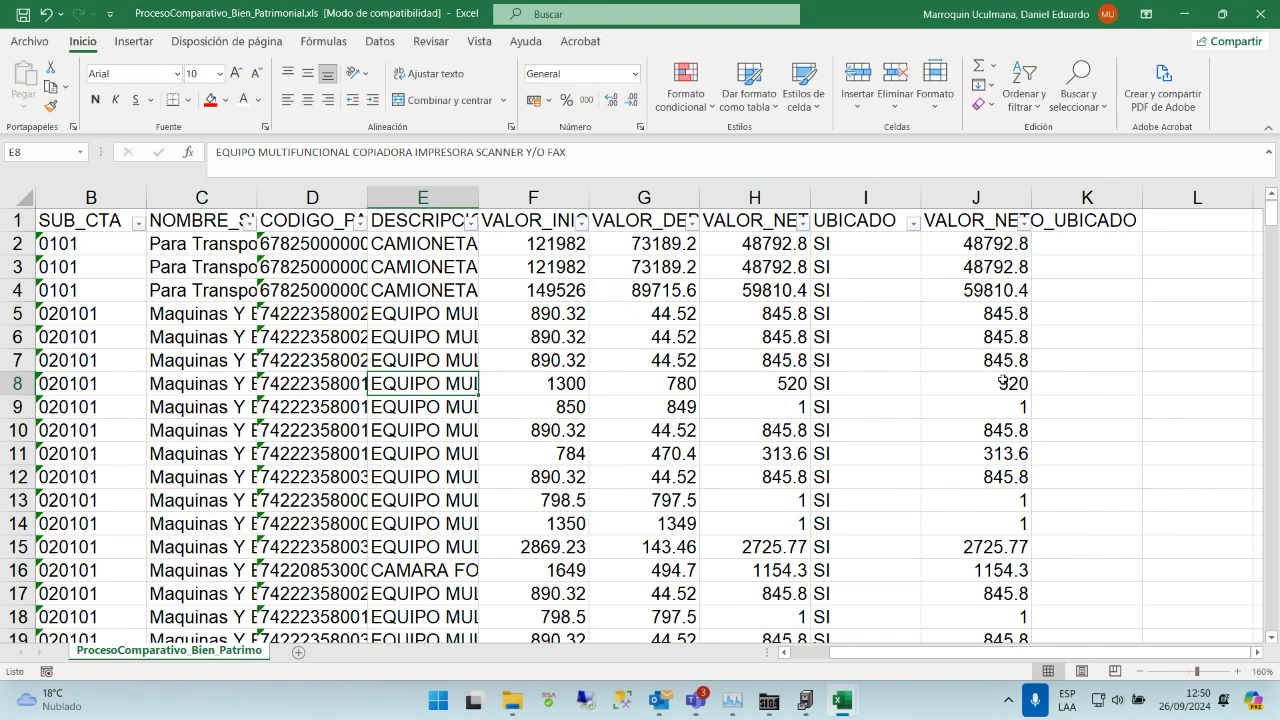
pyautogui.click(971, 332)
pyautogui.click(820, 337)
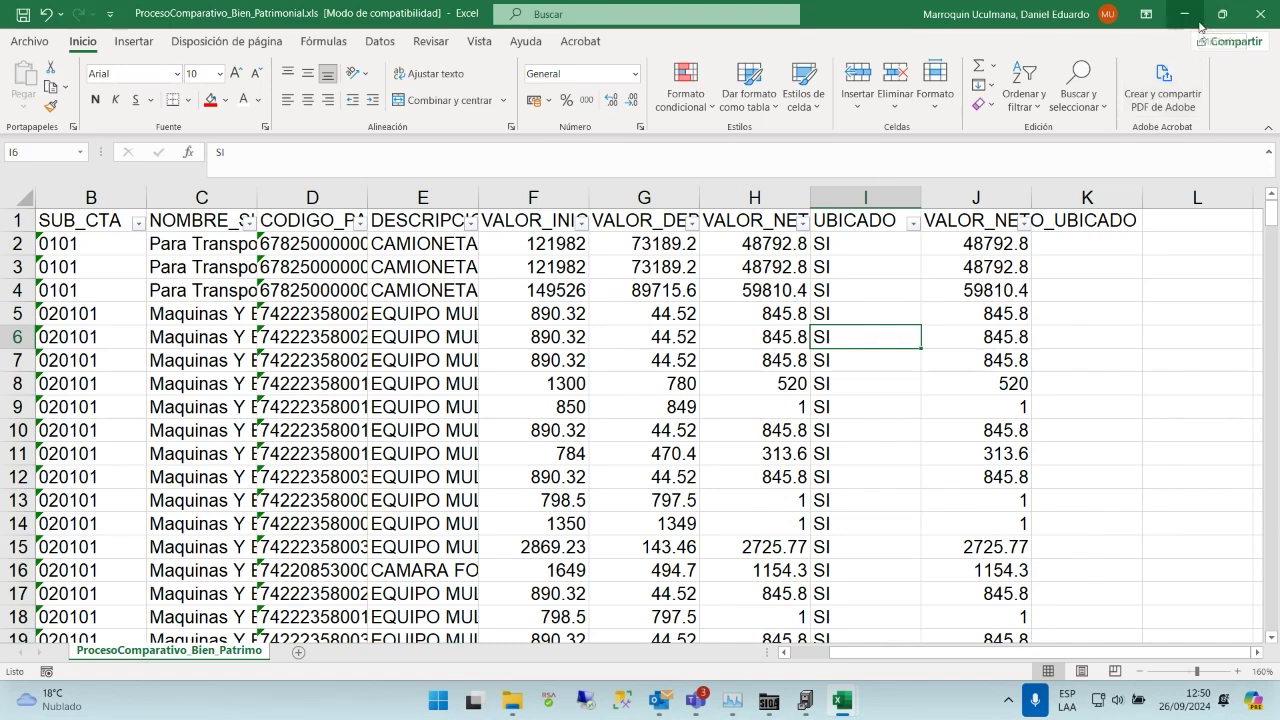
pyautogui.click(1260, 14)
pyautogui.click(640, 372)
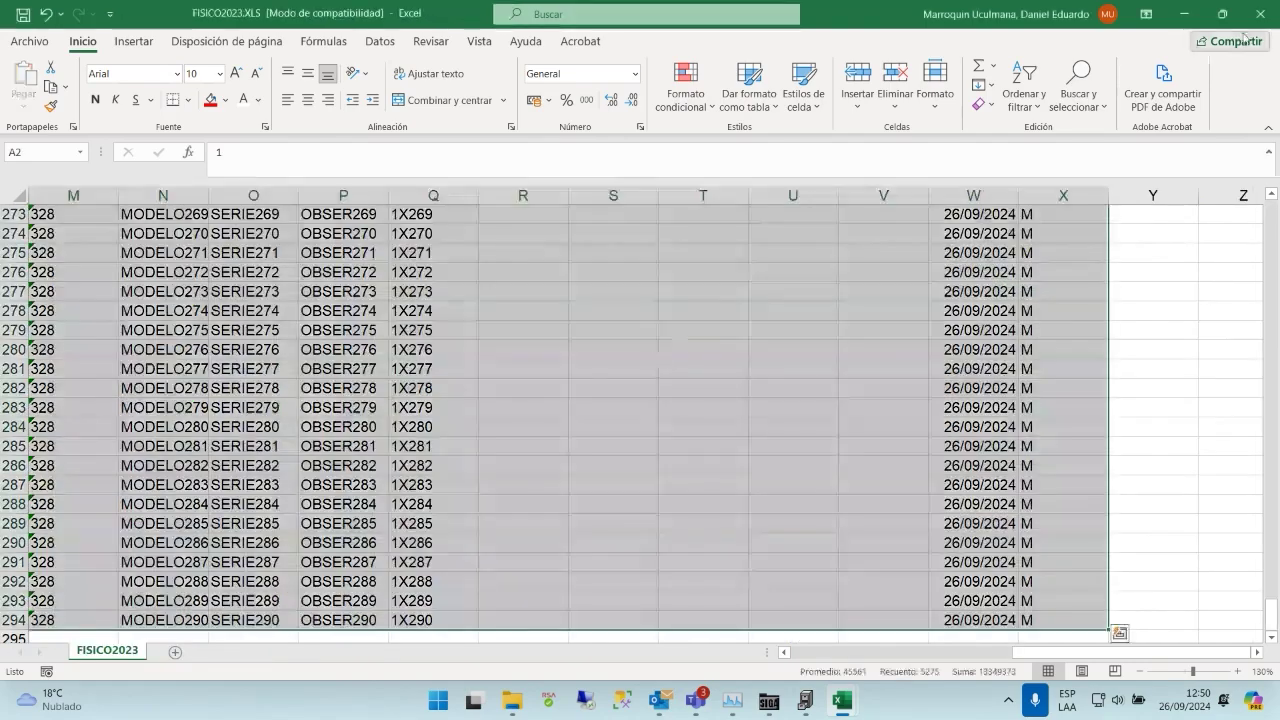
# Move Excel aside, bring SIGA Patrimonio forward, and close the reports list.
pyautogui.moveTo(620, 14); pyautogui.dragTo(620, 243)
pyautogui.click(842, 700)
pyautogui.moveTo(805, 700)
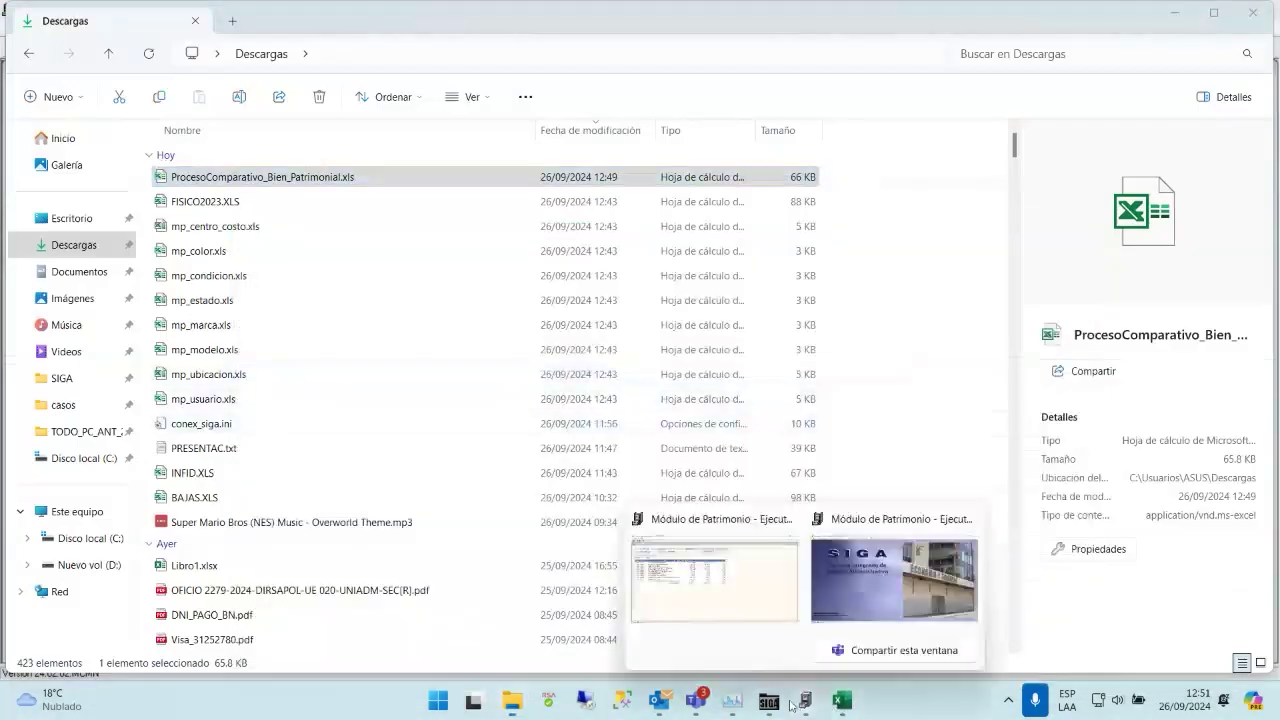
pyautogui.click(749, 601)
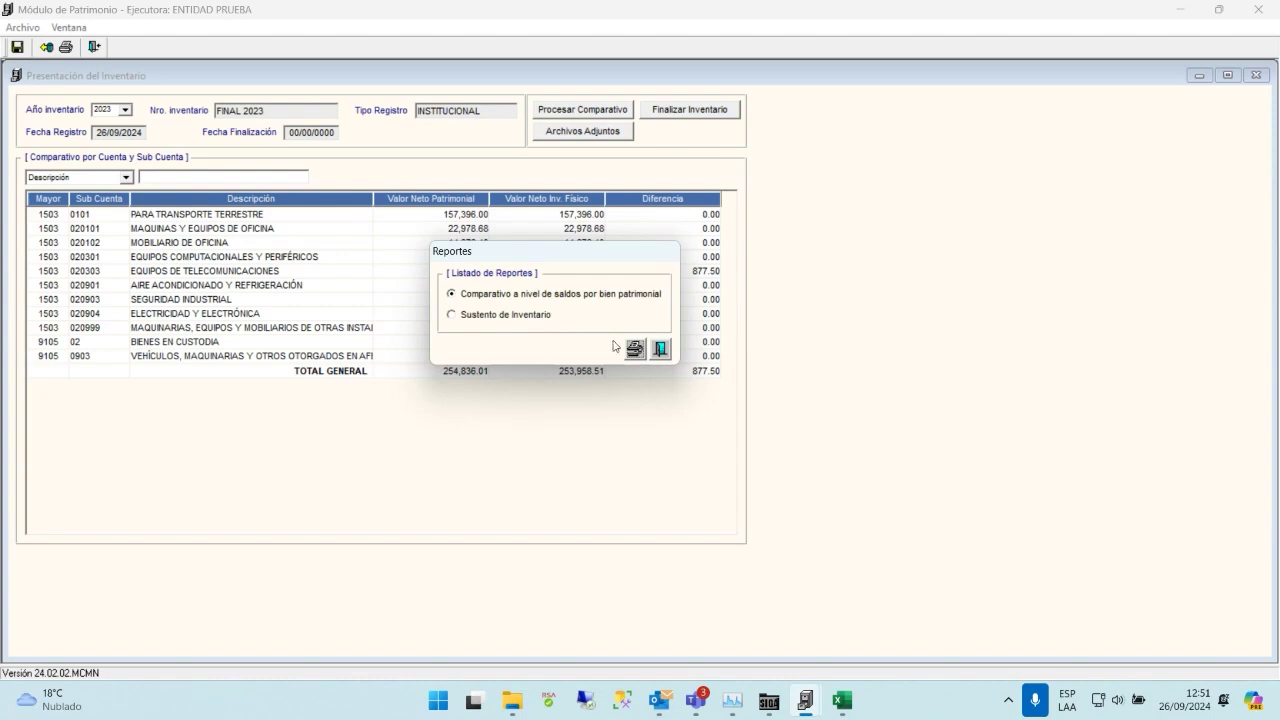
pyautogui.click(659, 349)
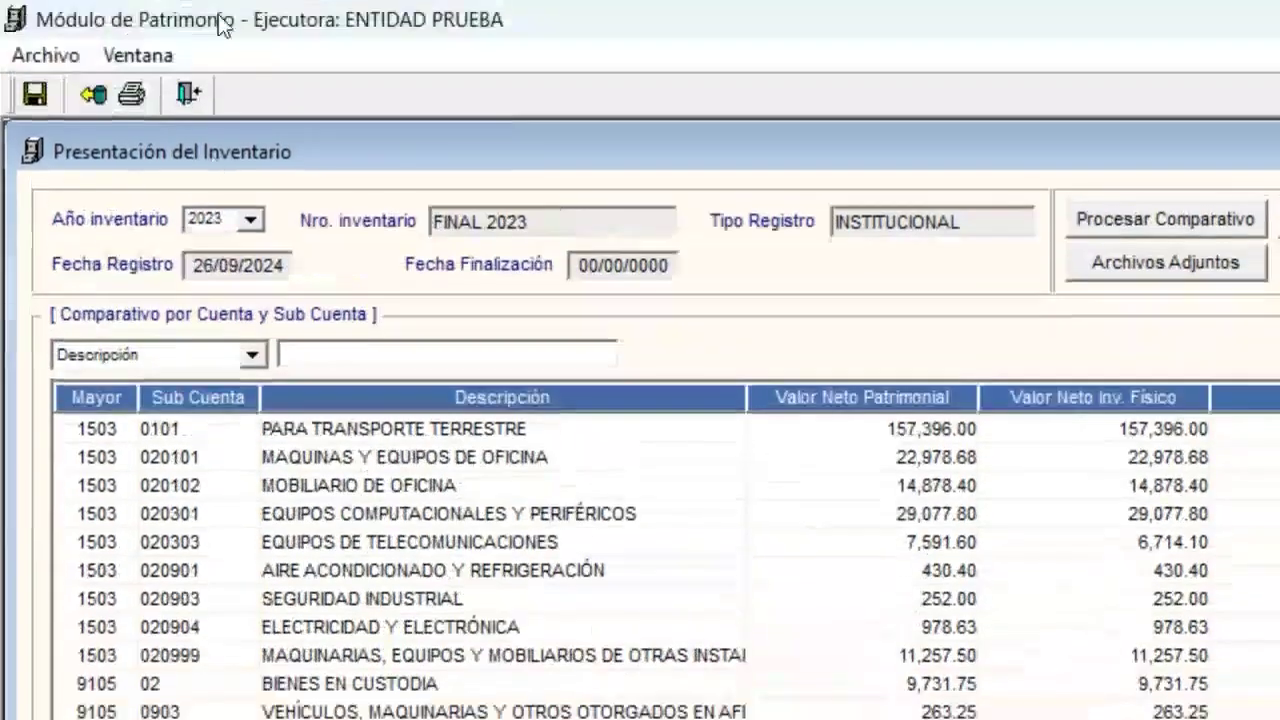
# Attempt the Sustento de Inventario report, dismiss the close-inventory warning, and begin closing the inventory.
pyautogui.click(66, 47)
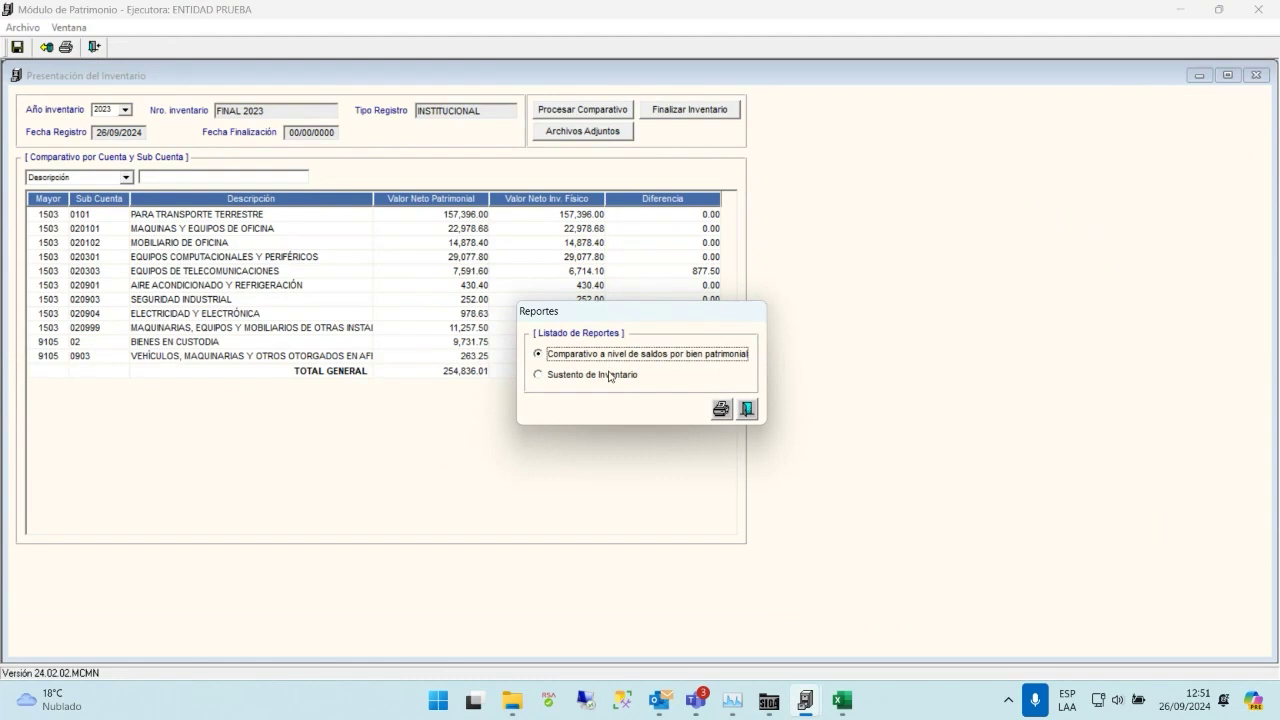
pyautogui.click(867, 276)
pyautogui.click(721, 409)
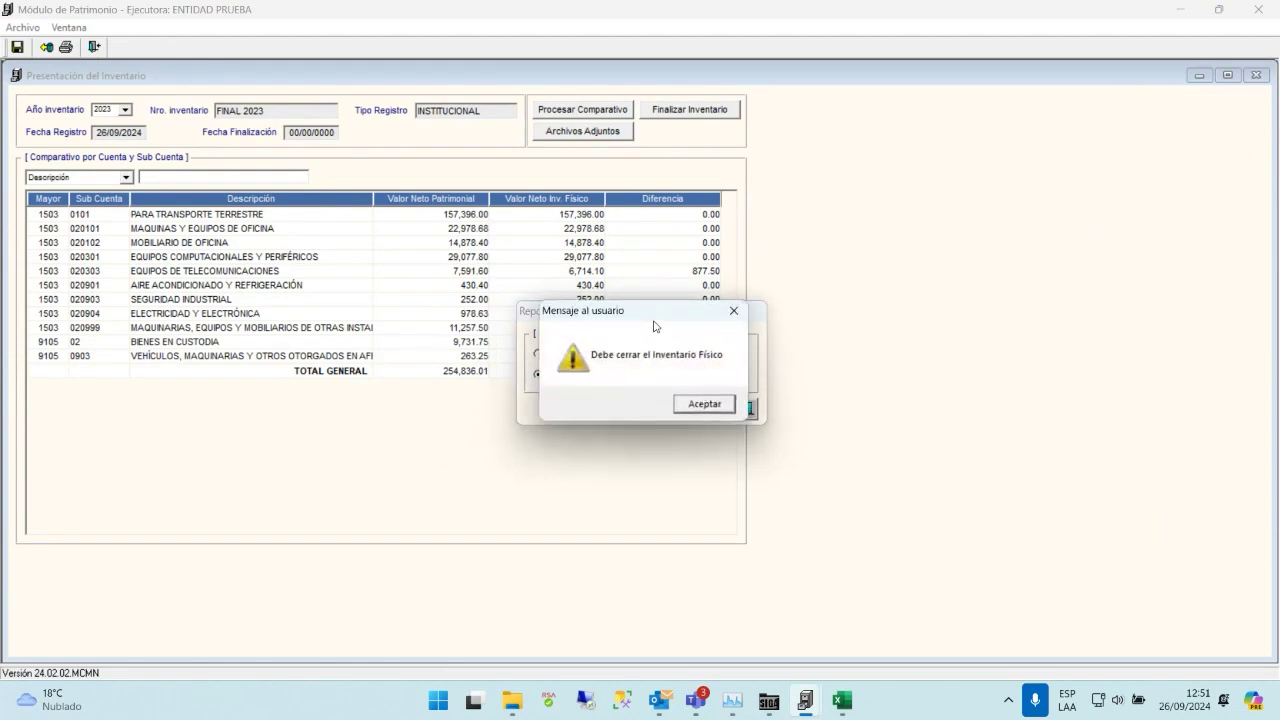
pyautogui.moveTo(653, 320); pyautogui.dragTo(575, 112)
pyautogui.click(640, 202)
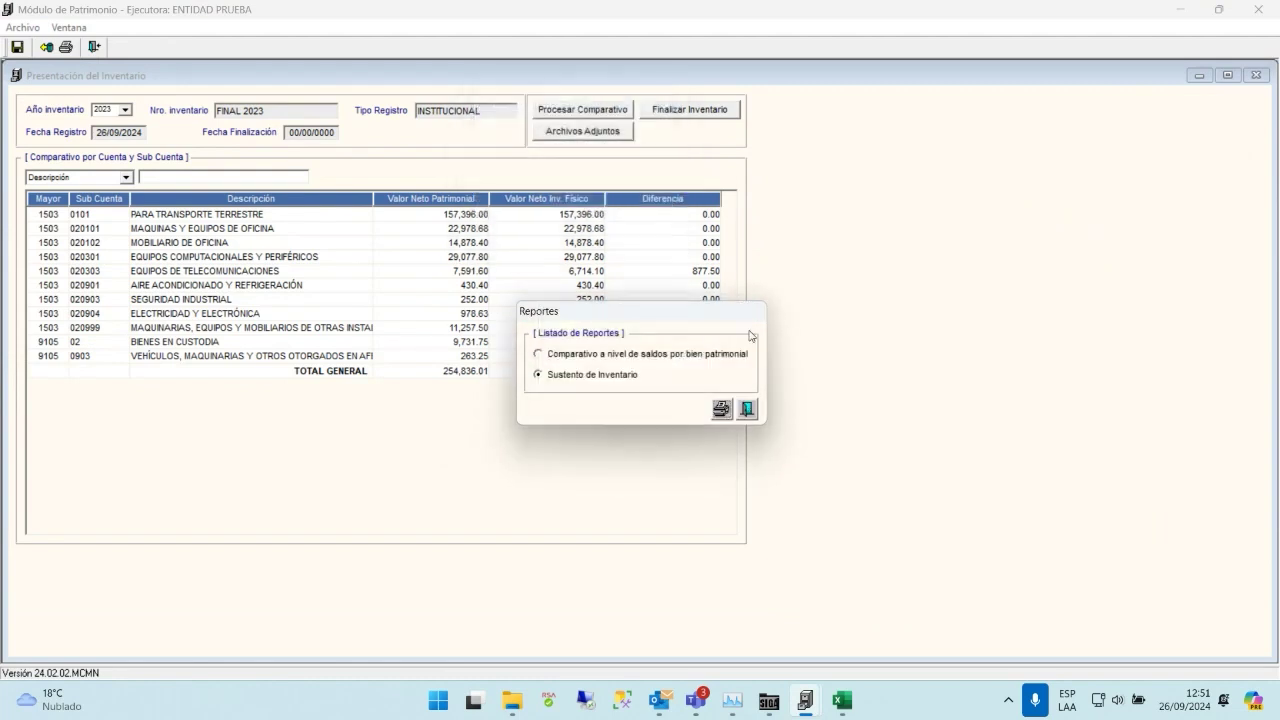
pyautogui.click(747, 409)
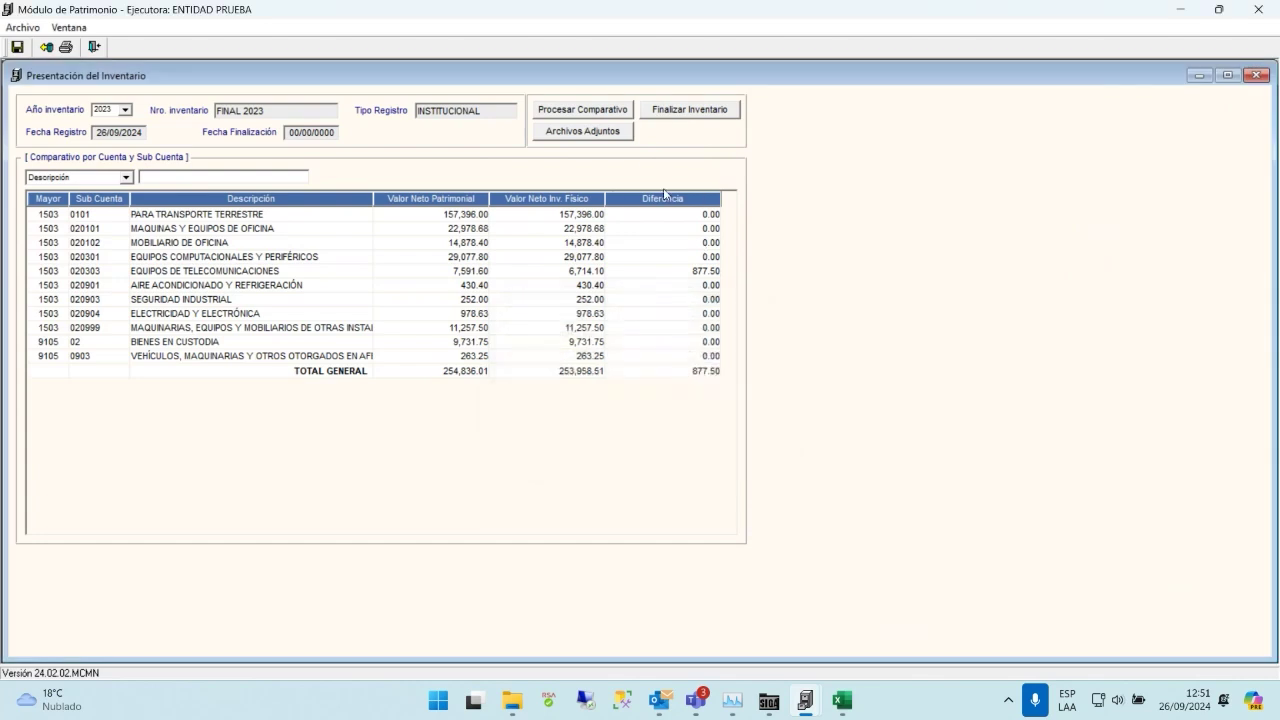
pyautogui.click(695, 112)
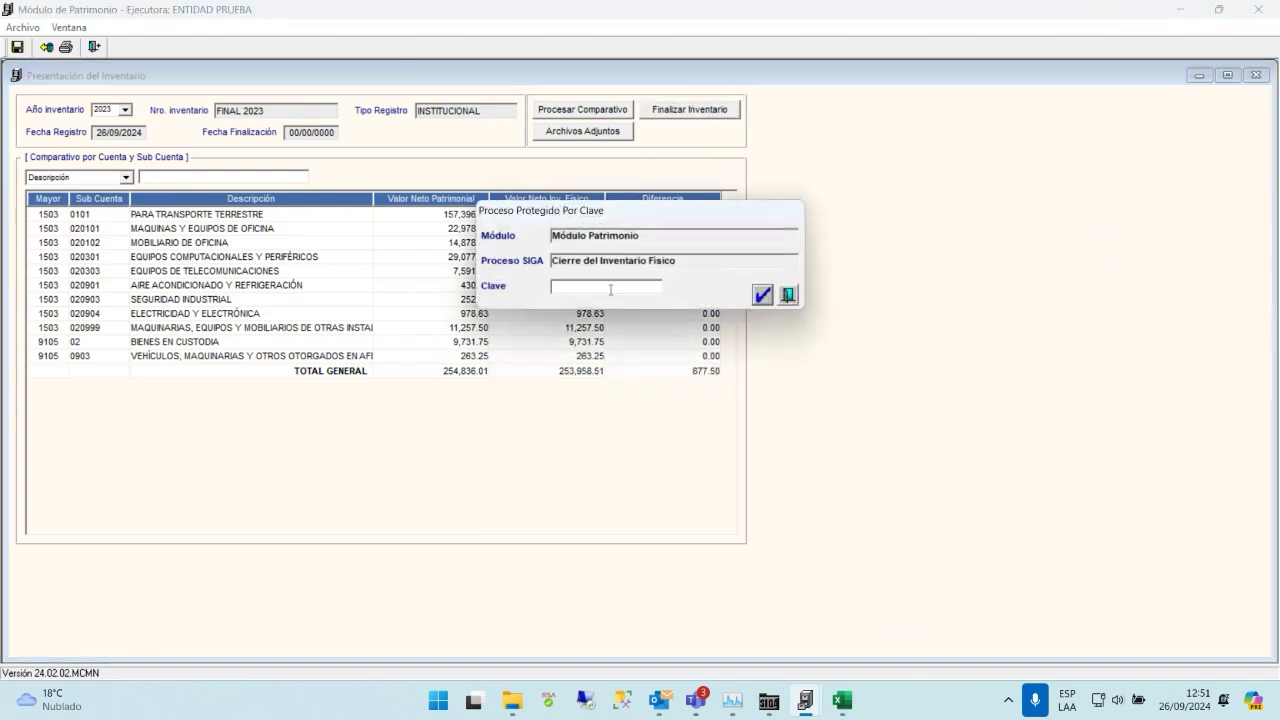
pyautogui.click(787, 296)
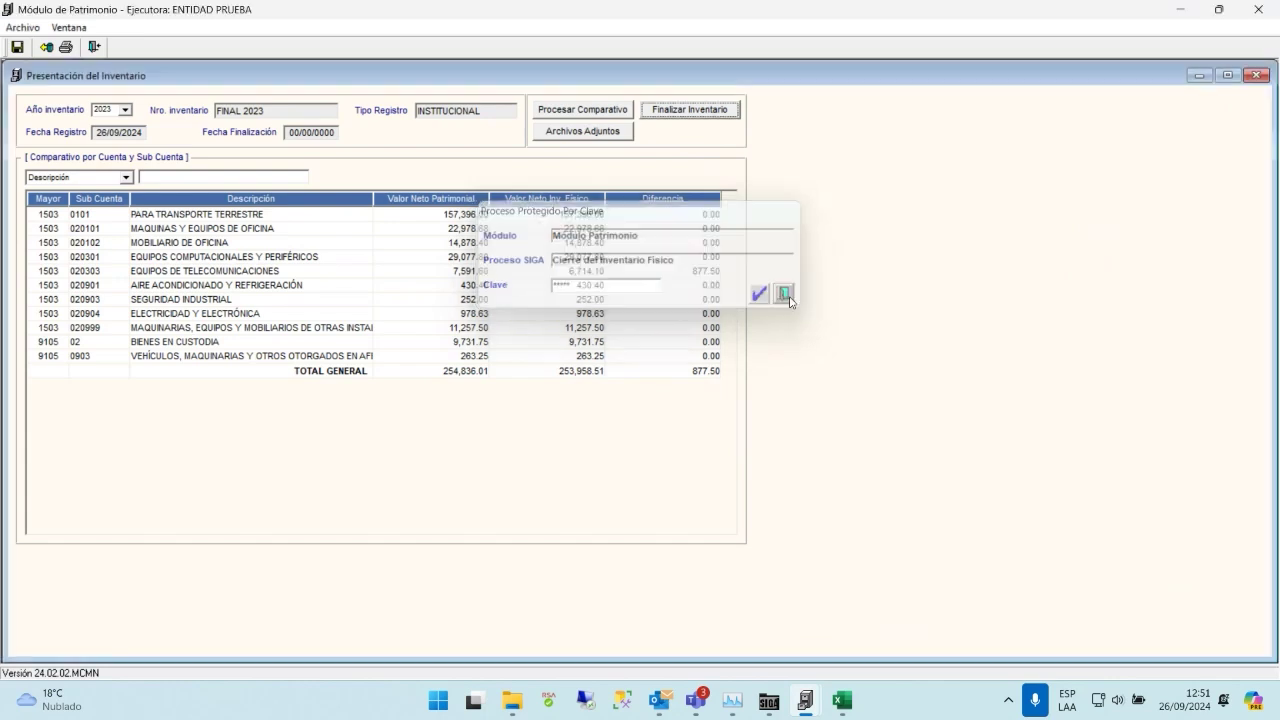
pyautogui.click(712, 113)
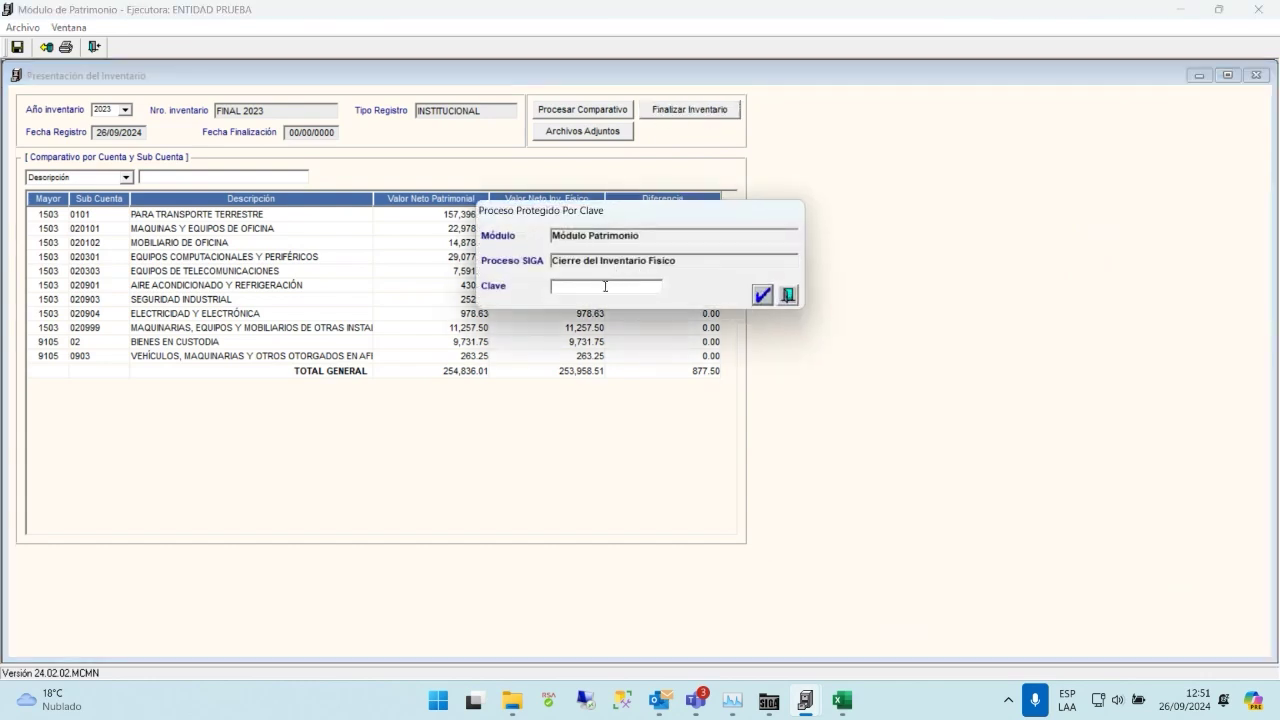
pyautogui.press('Return')
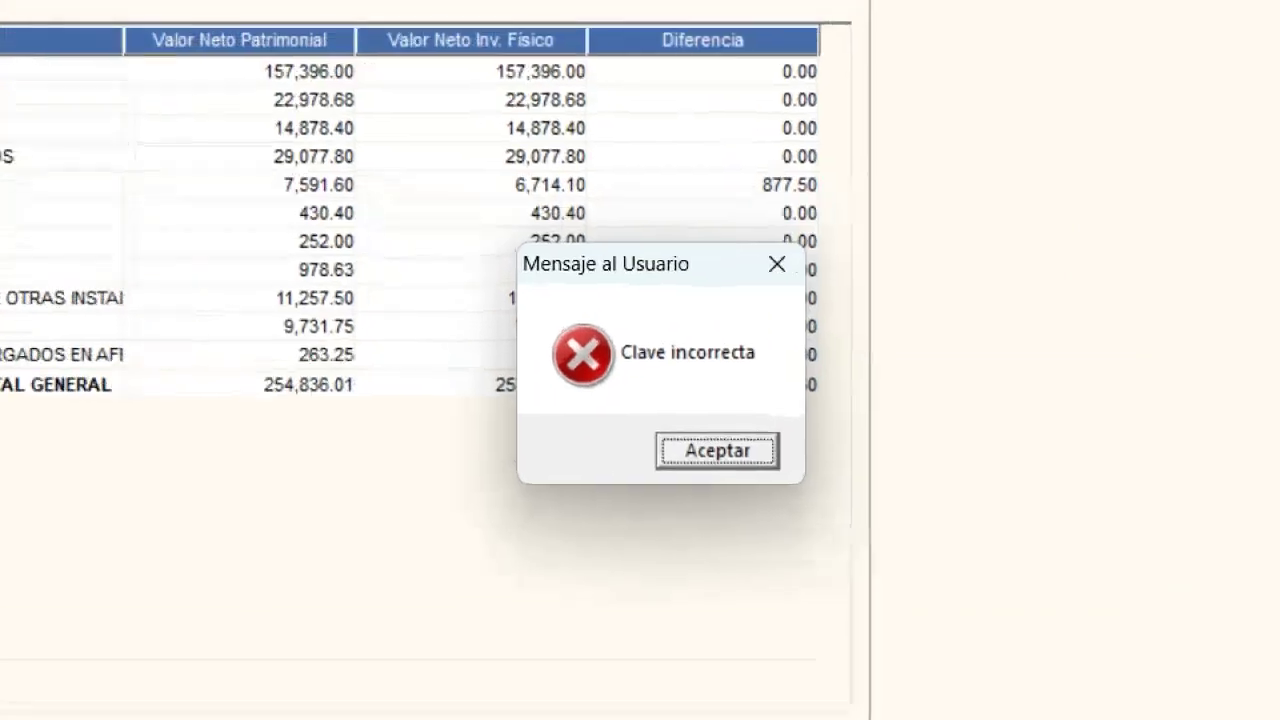
pyautogui.moveTo(624, 360); pyautogui.dragTo(700, 366)
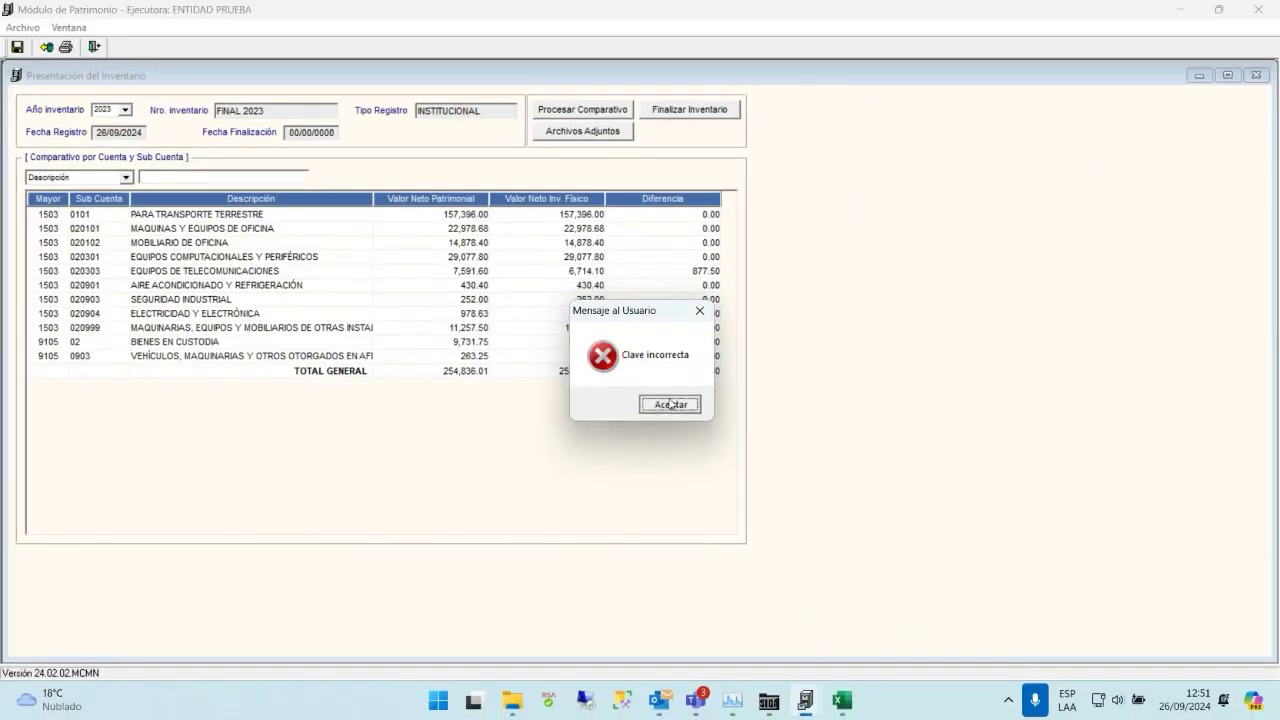
pyautogui.click(714, 452)
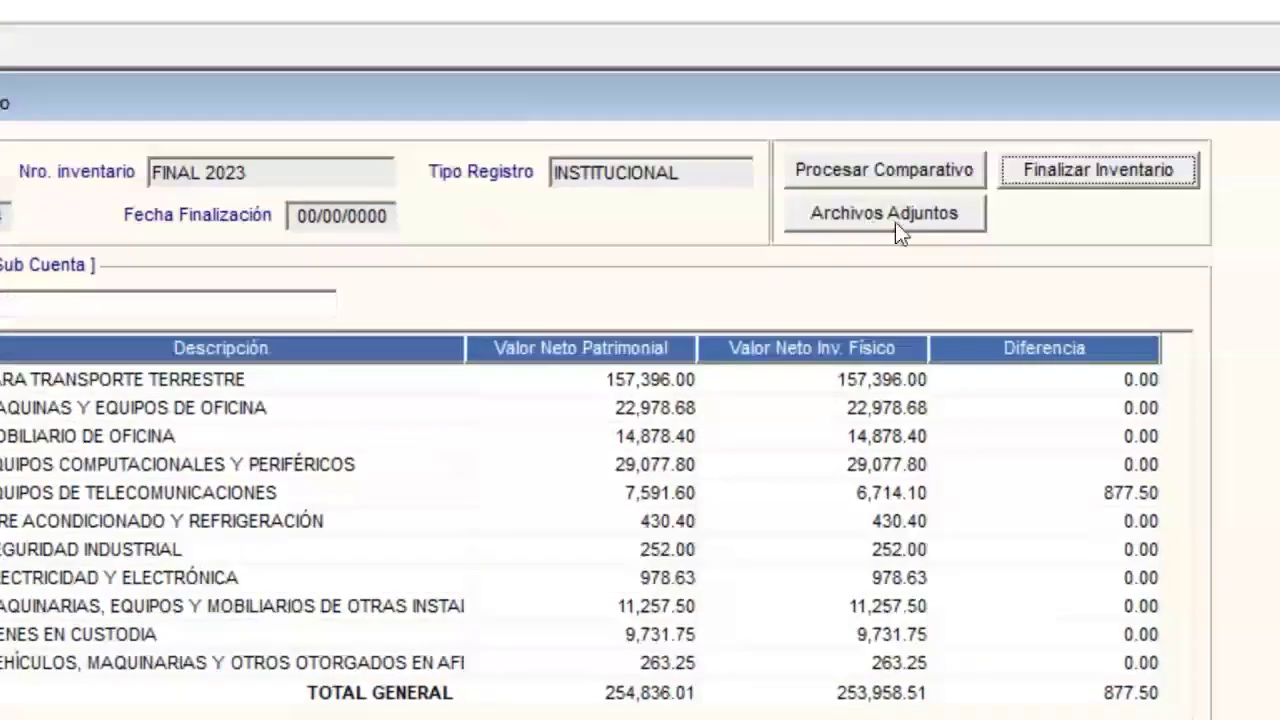
# Try attaching a file to Informe Final de Inventario, dismiss the invalid-path warning, and close Archivos Adjuntos.
pyautogui.click(582, 136)
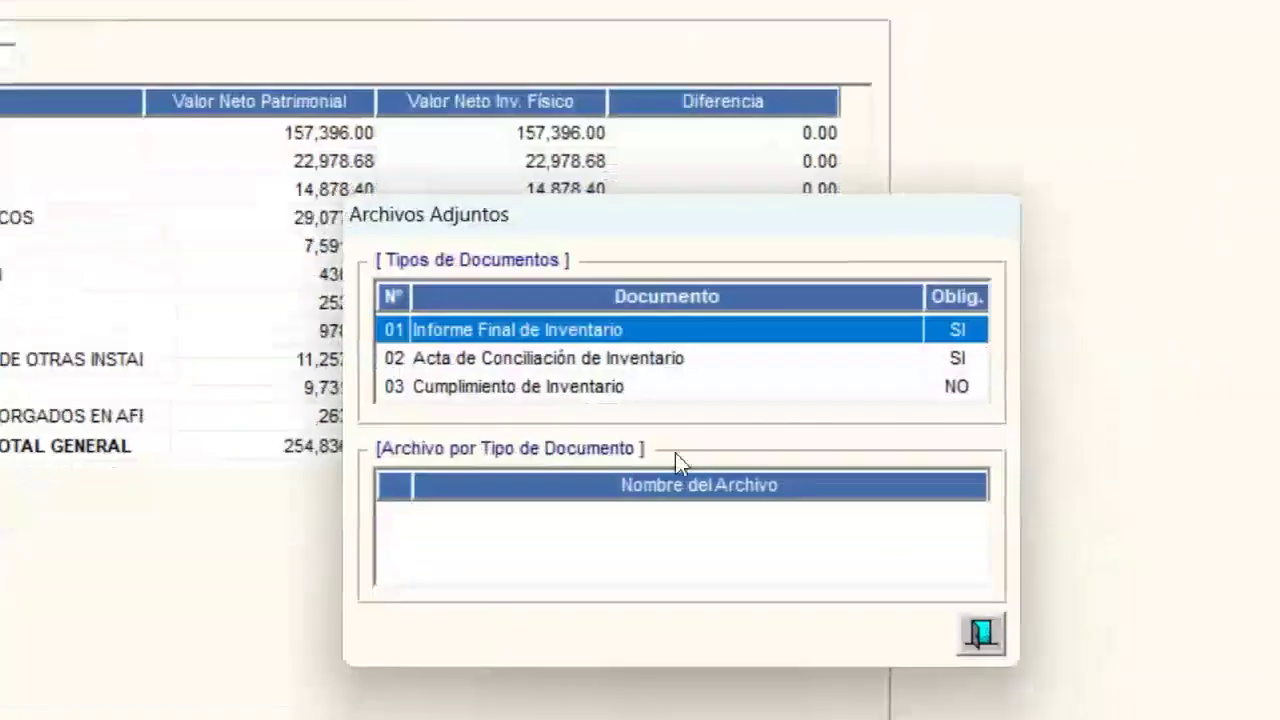
pyautogui.rightClick(849, 719)
pyautogui.click(671, 554)
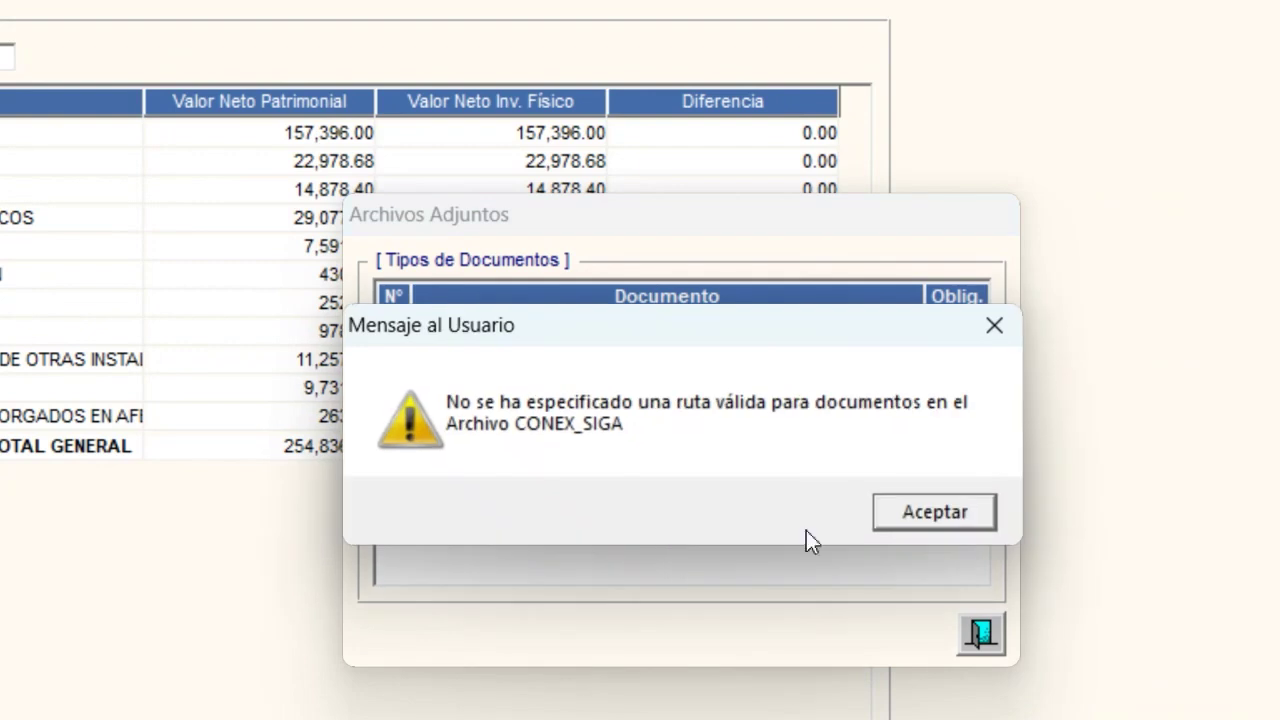
pyautogui.moveTo(714, 323); pyautogui.dragTo(696, 91)
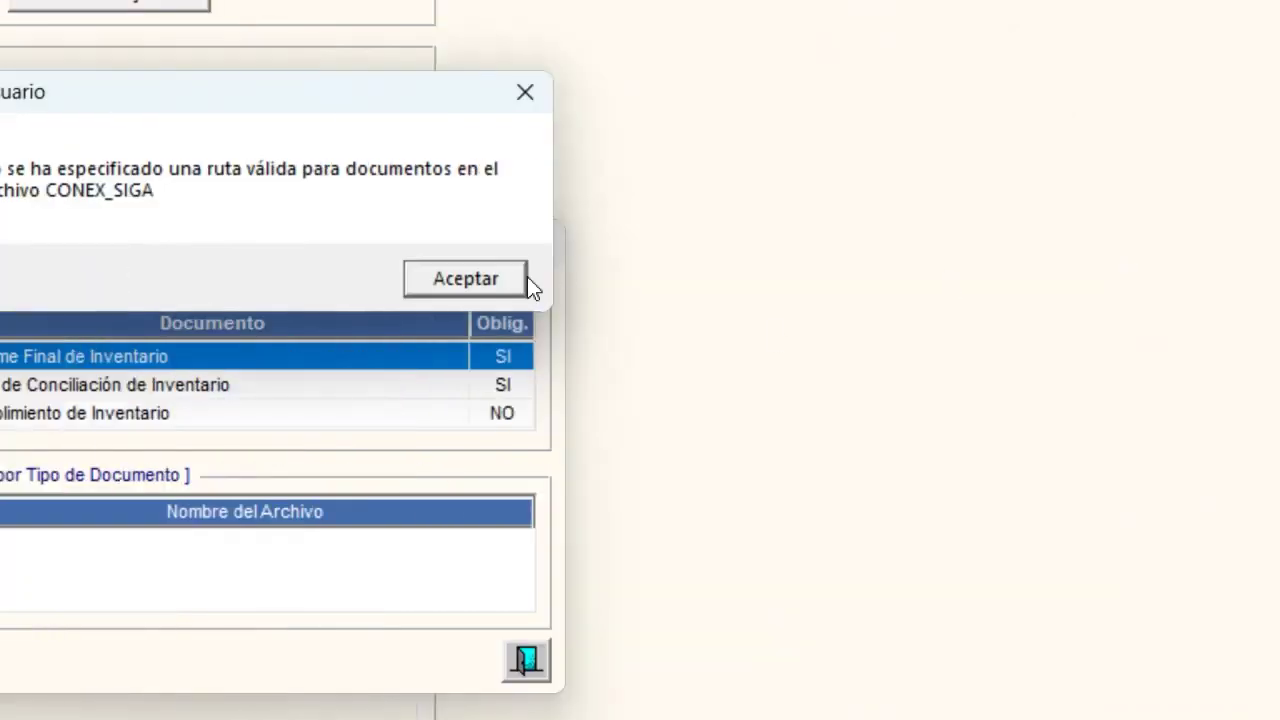
pyautogui.click(968, 281)
pyautogui.click(660, 660)
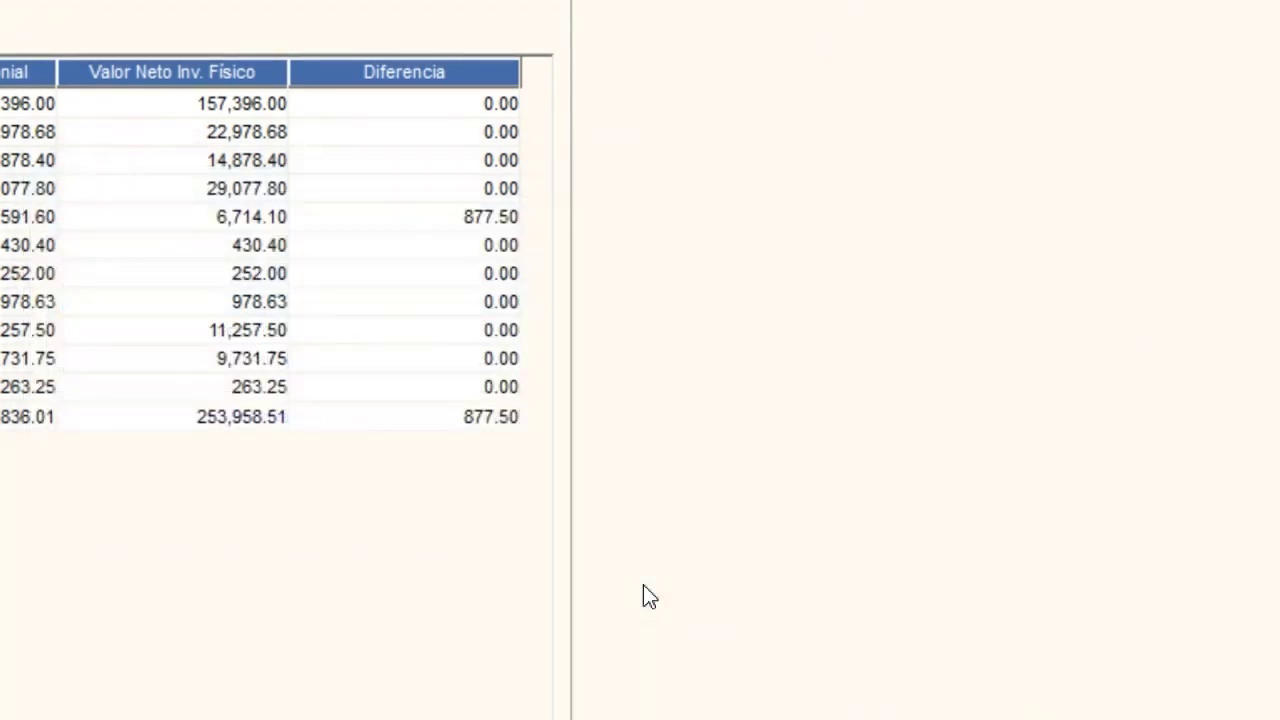
# Open conex_siga.ini from drive C: in a maximised Notepad window to read its settings.
pyautogui.click(505, 590)
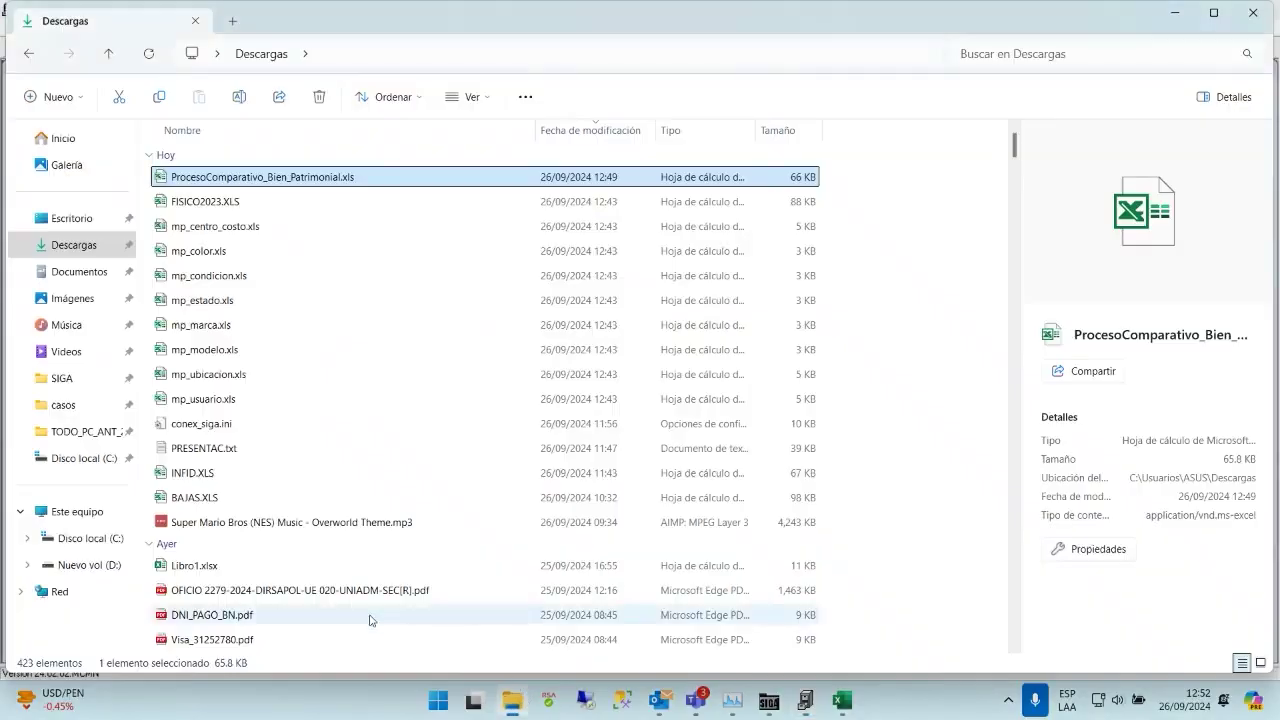
pyautogui.click(300, 349)
pyautogui.scroll(-20, 336, 493)
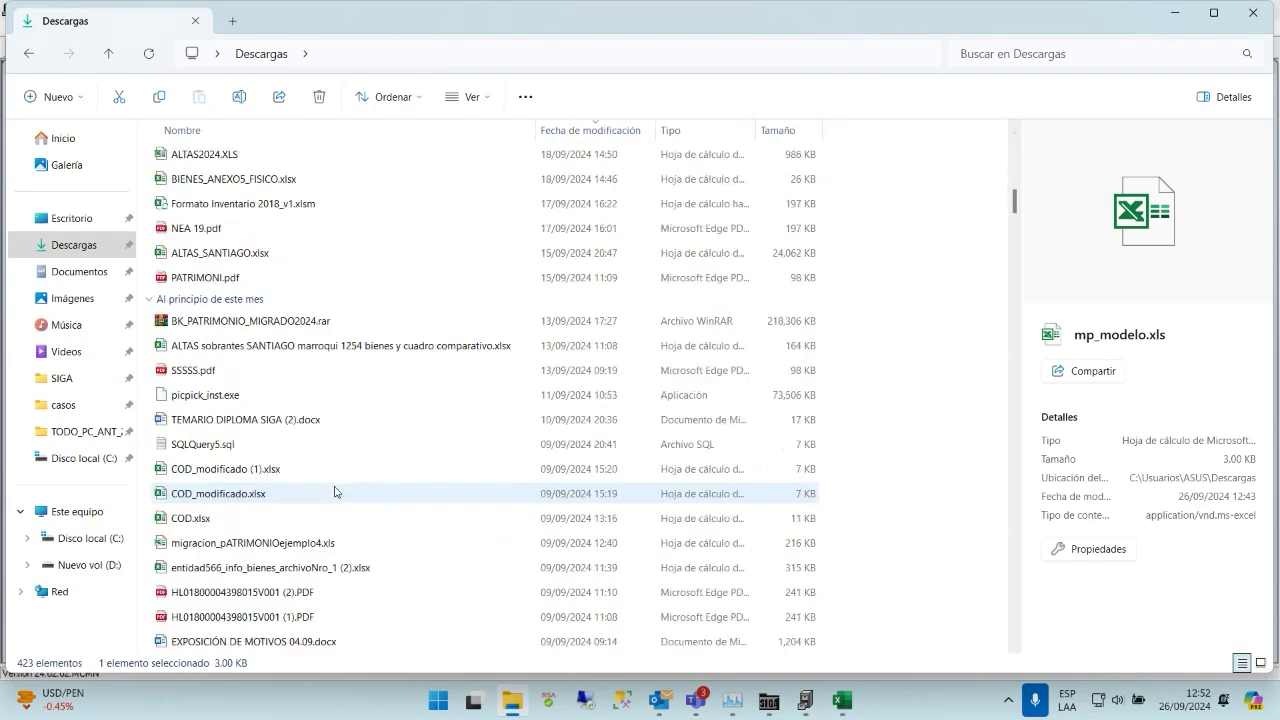
pyautogui.scroll(-5, 336, 493)
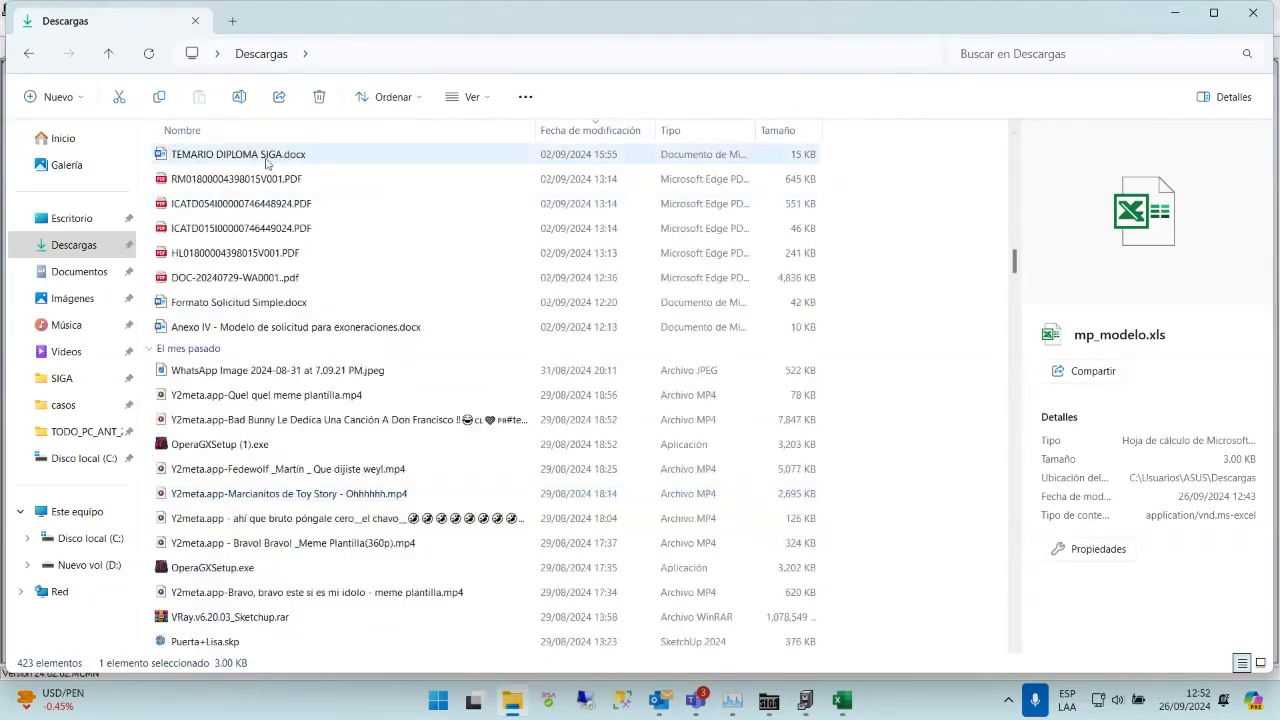
pyautogui.click(88, 538)
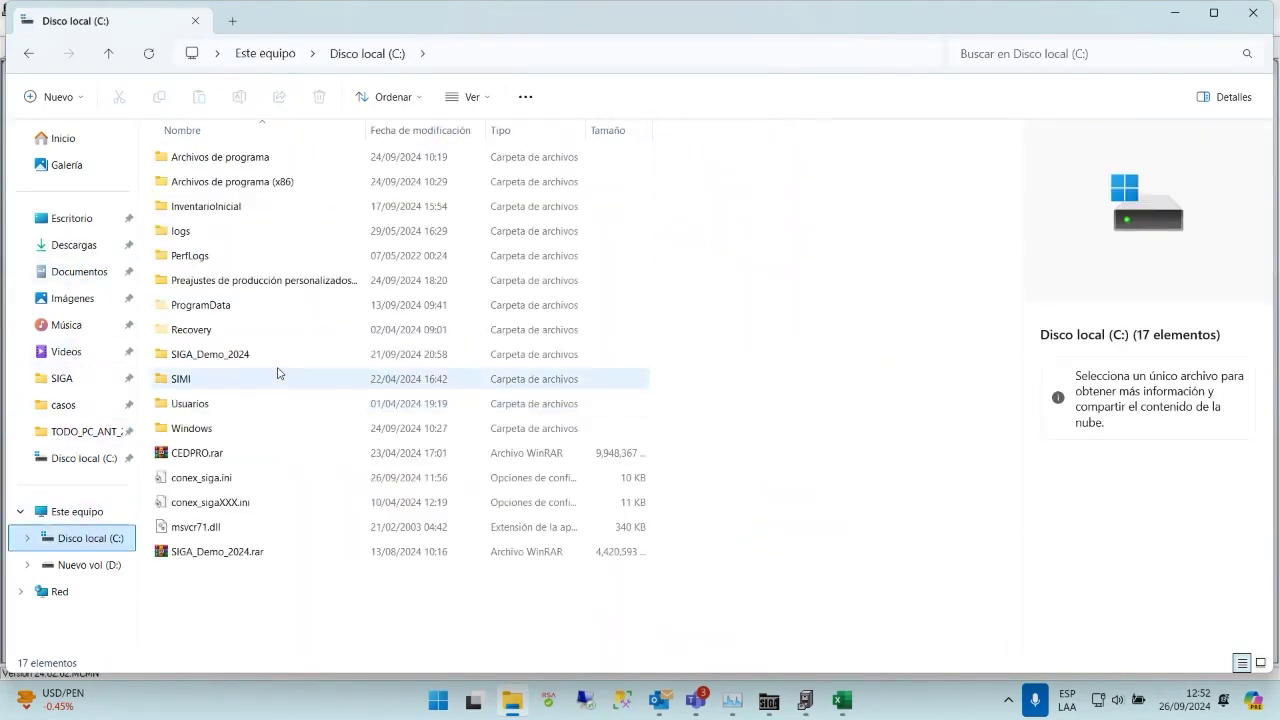
pyautogui.click(212, 484)
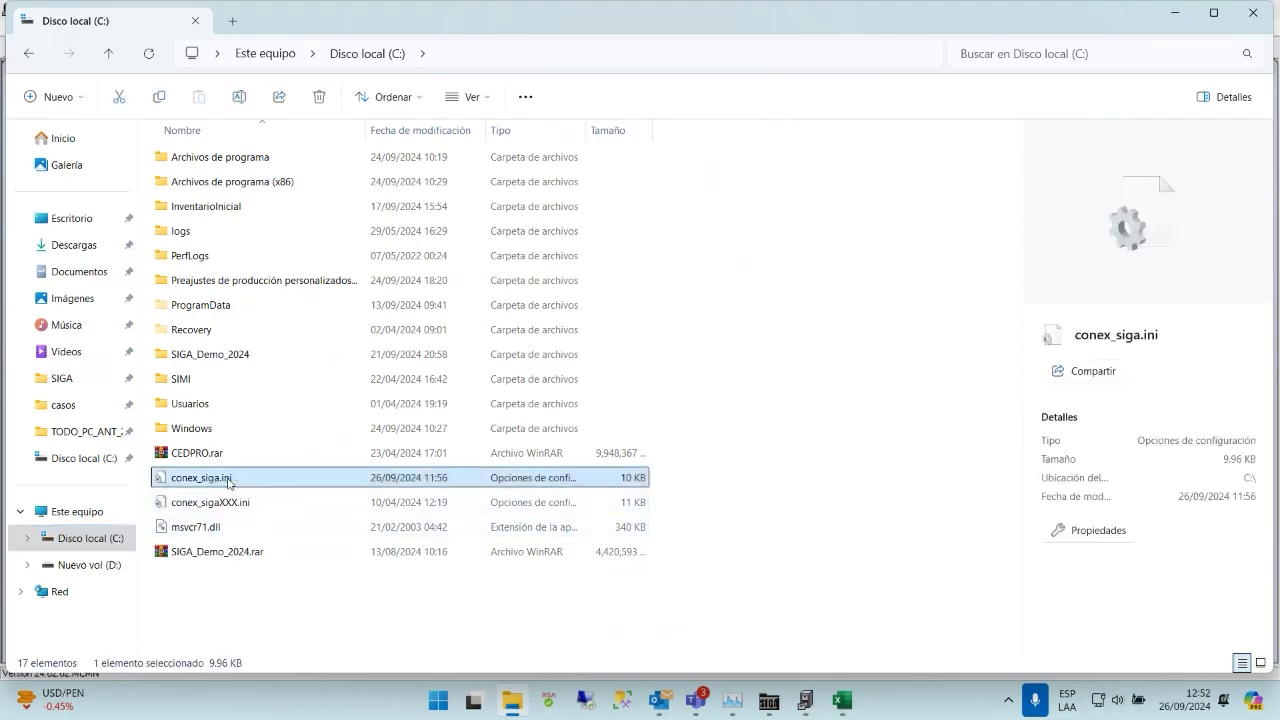
pyautogui.doubleClick(229, 482)
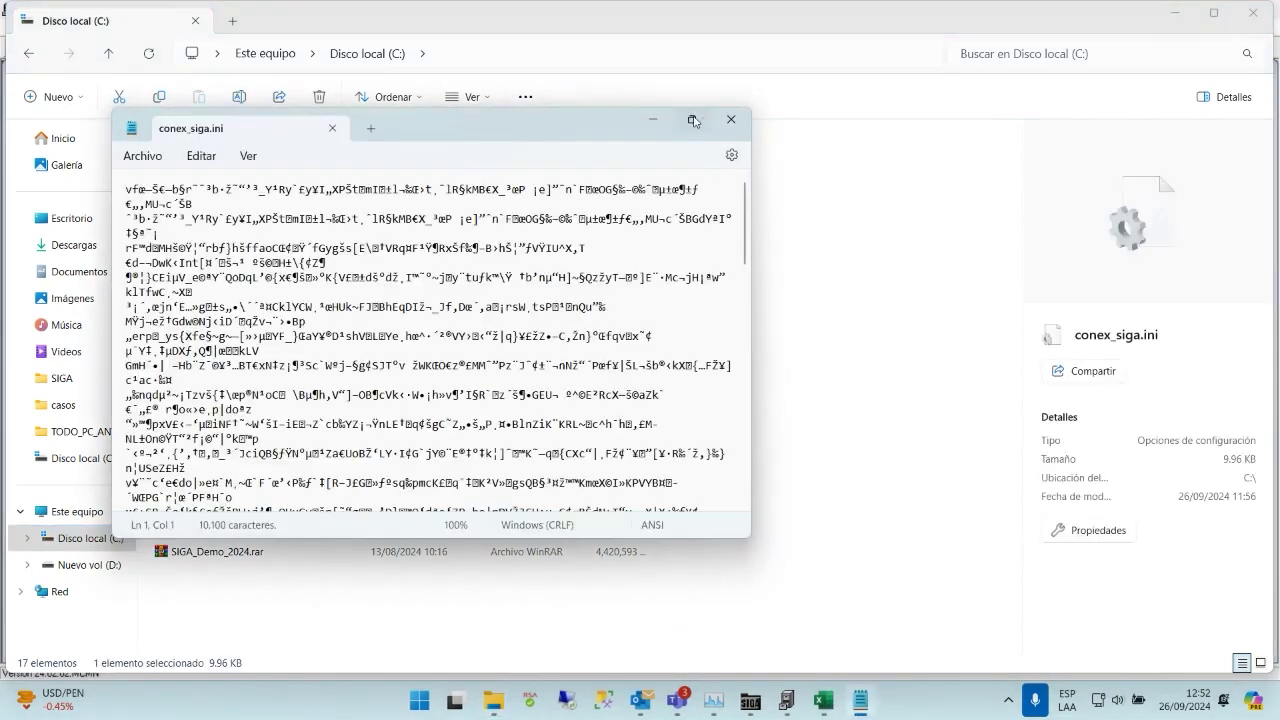
pyautogui.click(693, 121)
pyautogui.moveTo(1275, 145); pyautogui.dragTo(1278, 495)
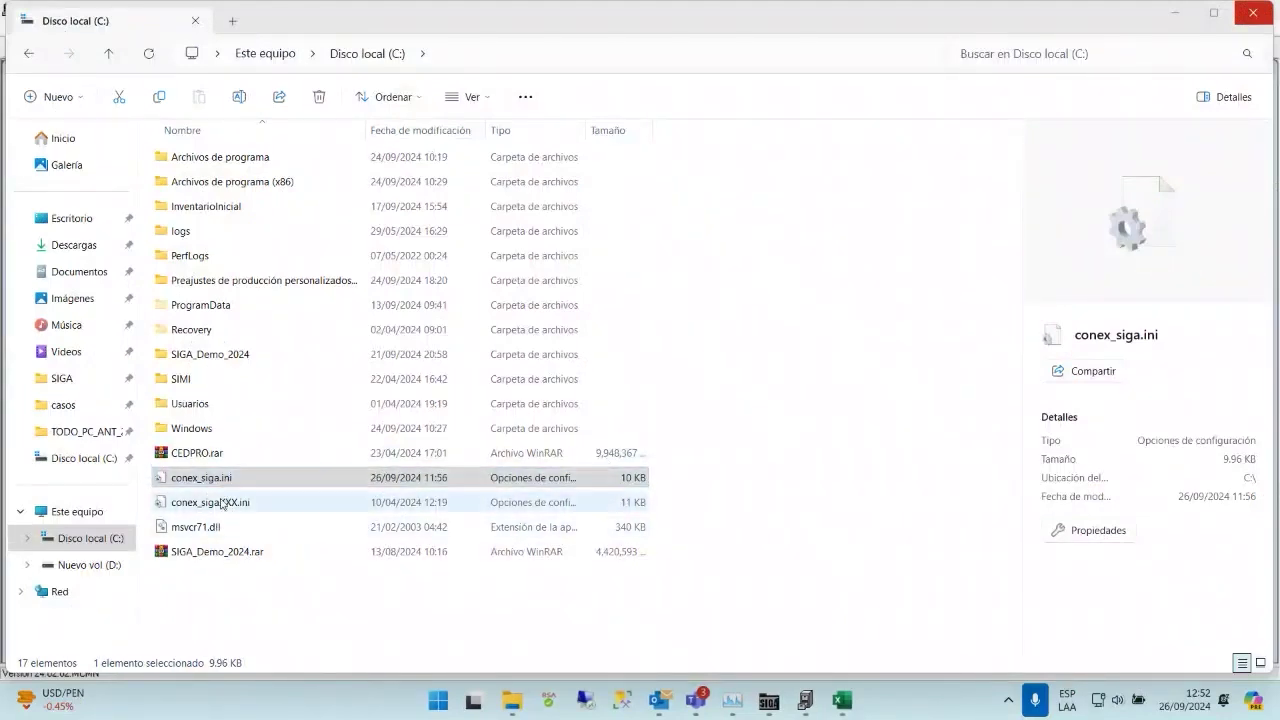
# Open conex_sigaXXX.ini and highlight its Logistica=D:\SIGA document path.
pyautogui.click(222, 503)
pyautogui.doubleClick(222, 503)
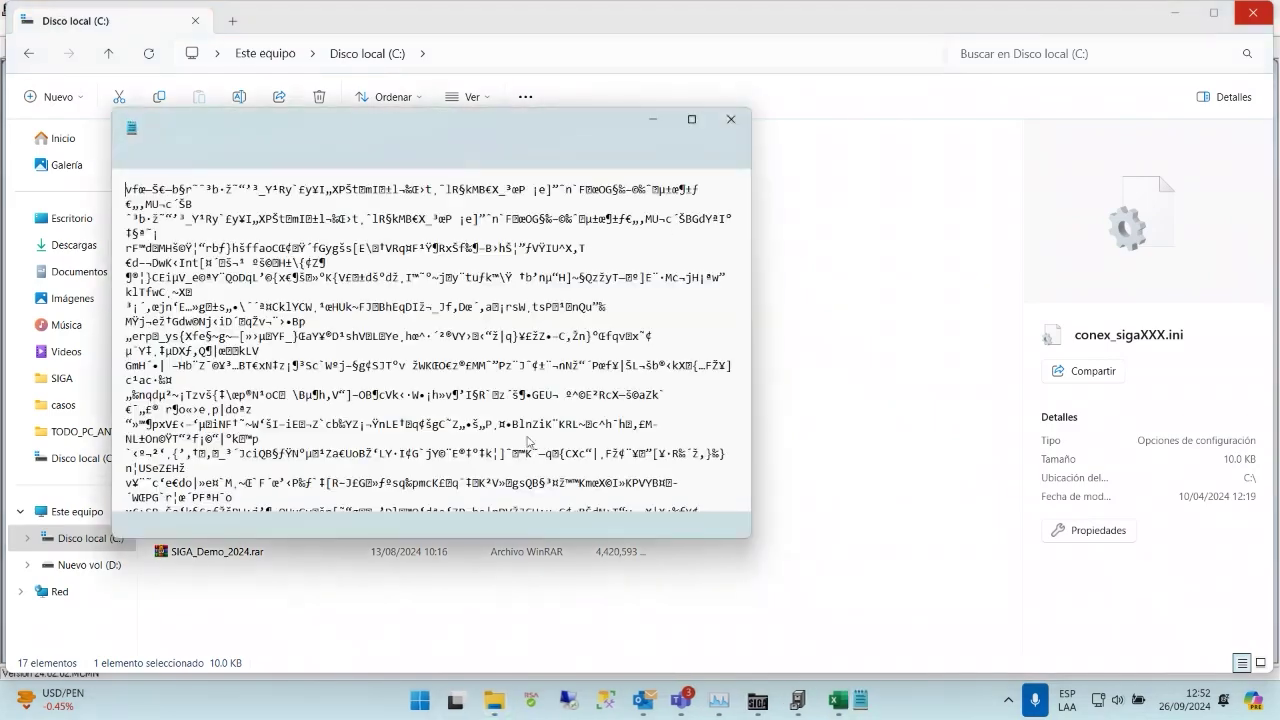
pyautogui.click(692, 120)
pyautogui.scroll(-15, 695, 121)
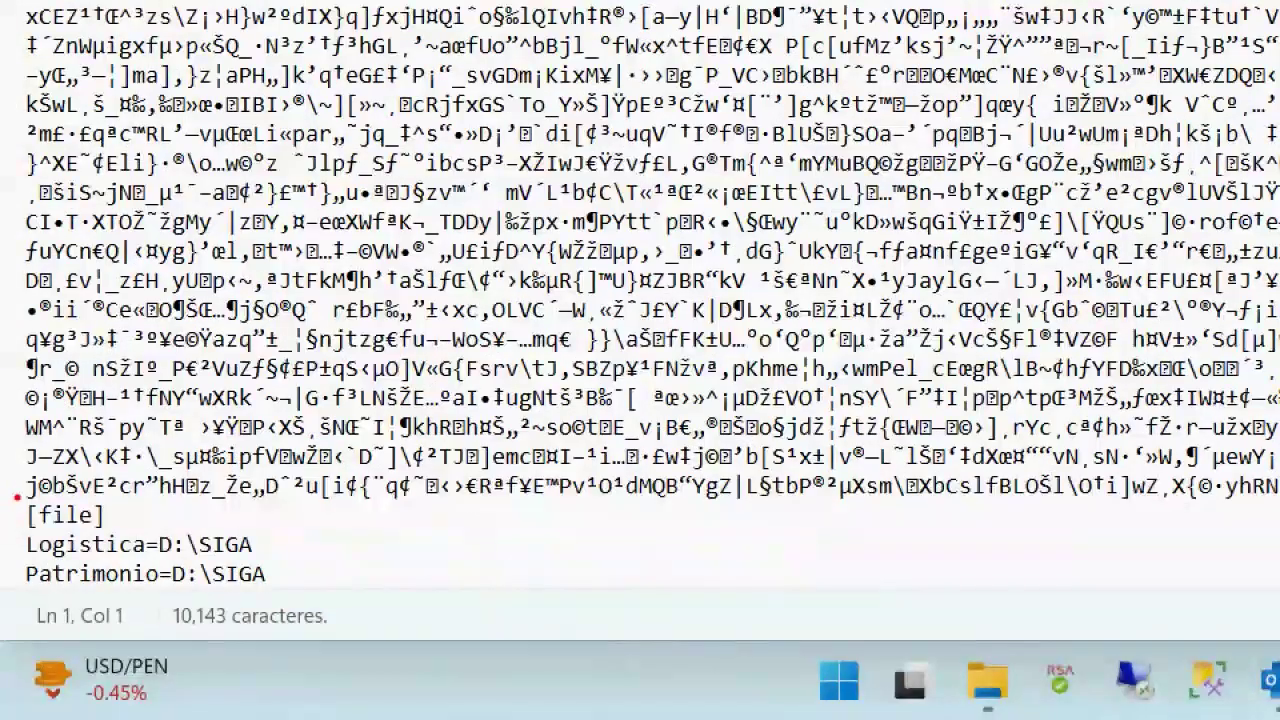
pyautogui.moveTo(17, 496)
pyautogui.mouseDown()
pyautogui.moveTo(135, 488)
pyautogui.moveTo(272, 517)
pyautogui.moveTo(294, 573)
pyautogui.moveTo(6, 588)
pyautogui.moveTo(12, 494)
pyautogui.mouseUp()
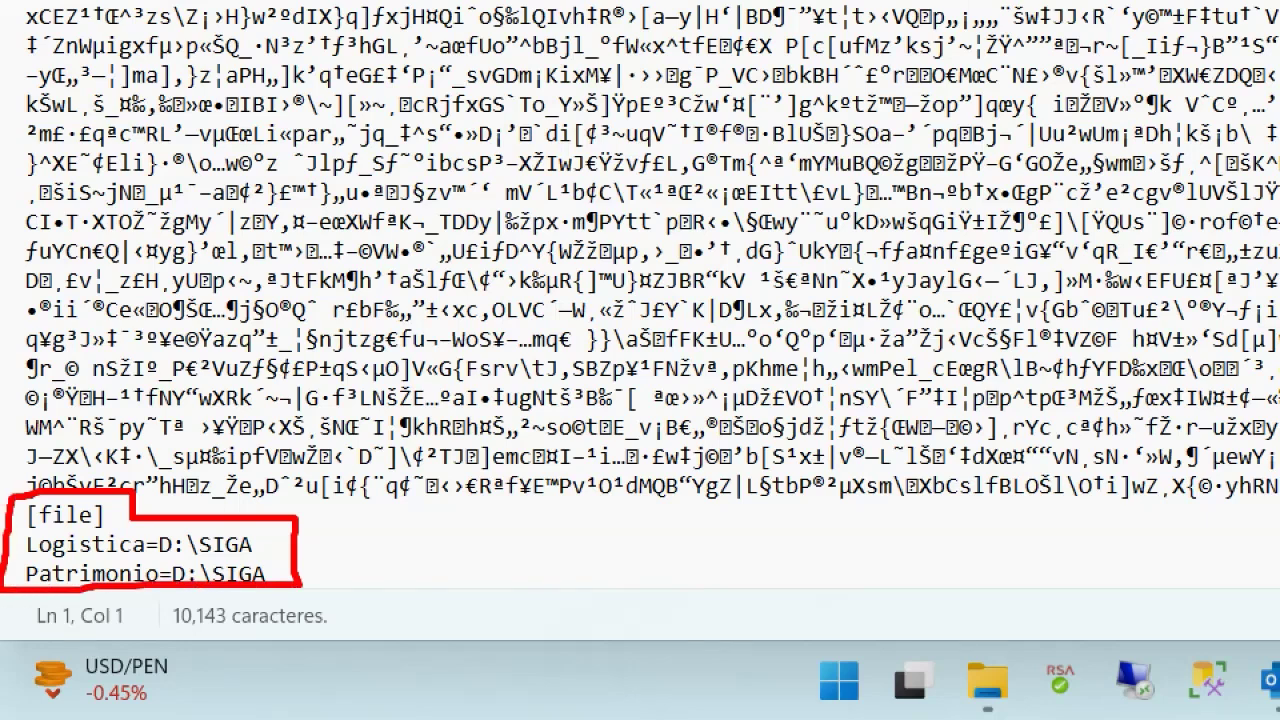
pyautogui.moveTo(20, 543)
pyautogui.mouseDown()
pyautogui.moveTo(264, 543)
pyautogui.moveTo(44, 555)
pyautogui.moveTo(228, 549)
pyautogui.mouseUp()
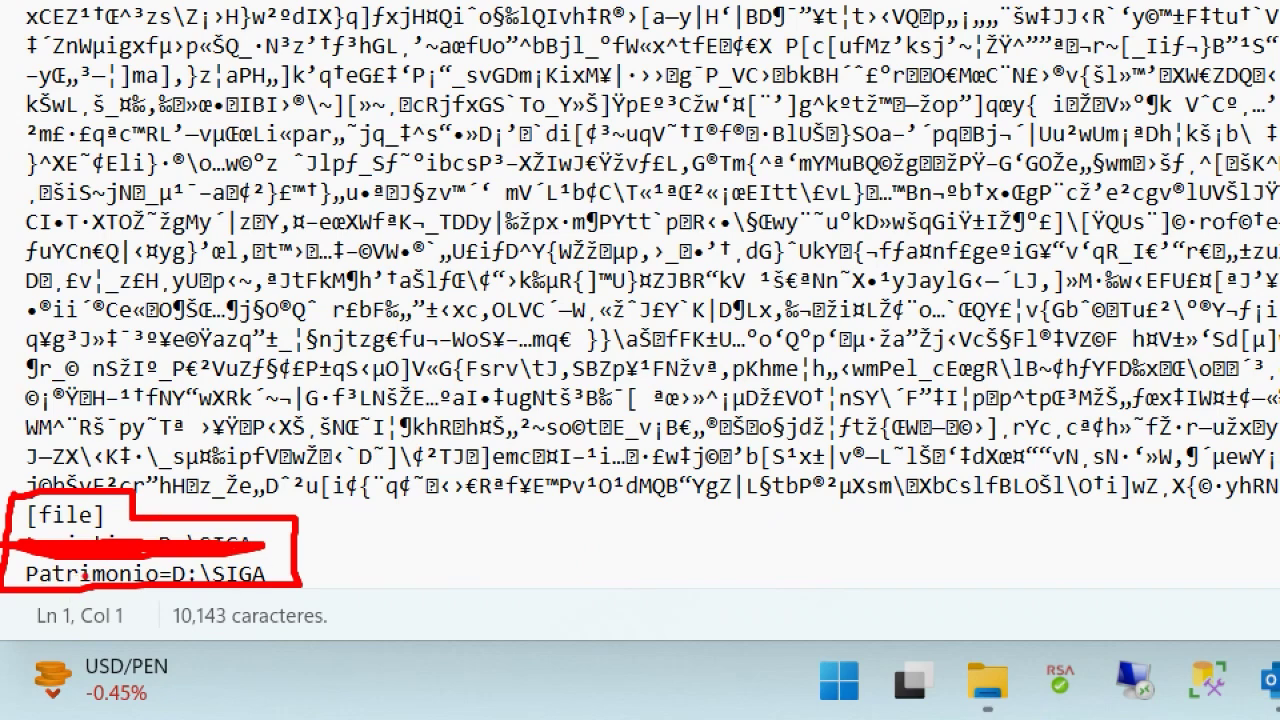
pyautogui.moveTo(168, 566)
pyautogui.mouseDown()
pyautogui.moveTo(206, 592)
pyautogui.moveTo(288, 590)
pyautogui.moveTo(266, 554)
pyautogui.mouseUp()
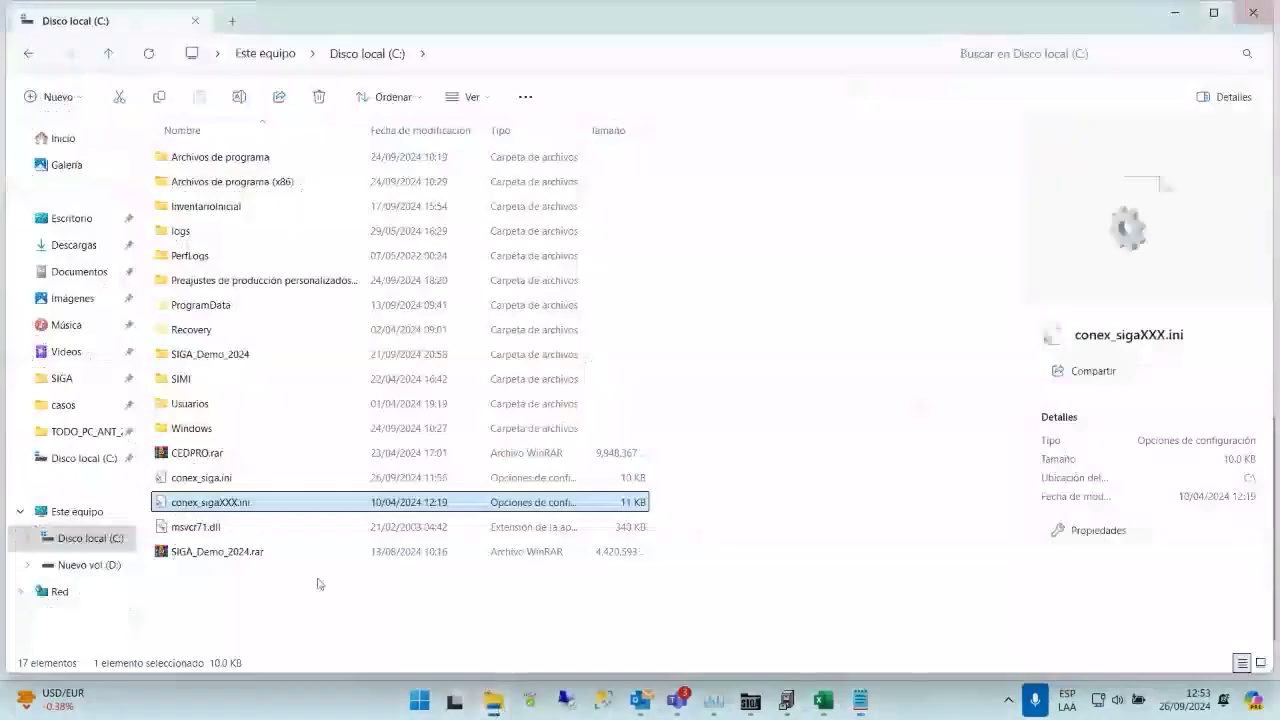
# Check the SIGA folder on drive D:, close conex_sigaXXX.ini and return to drive C:.
pyautogui.click(131, 566)
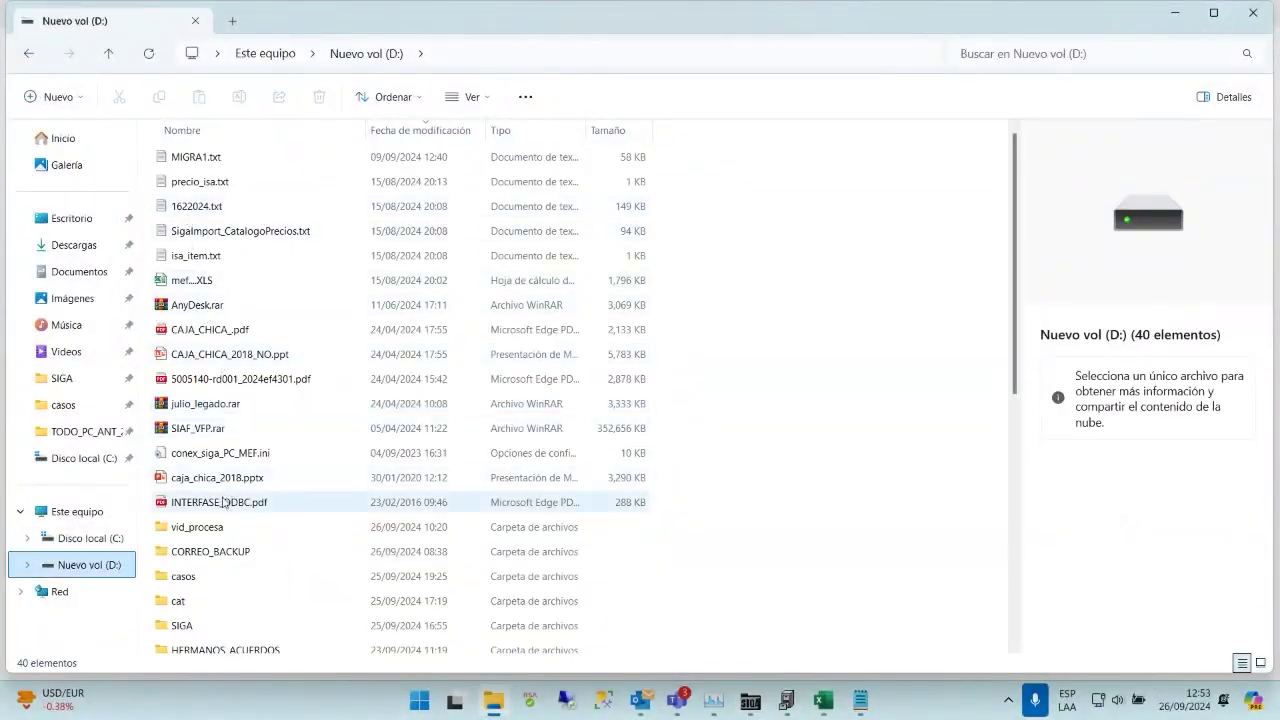
pyautogui.click(193, 620)
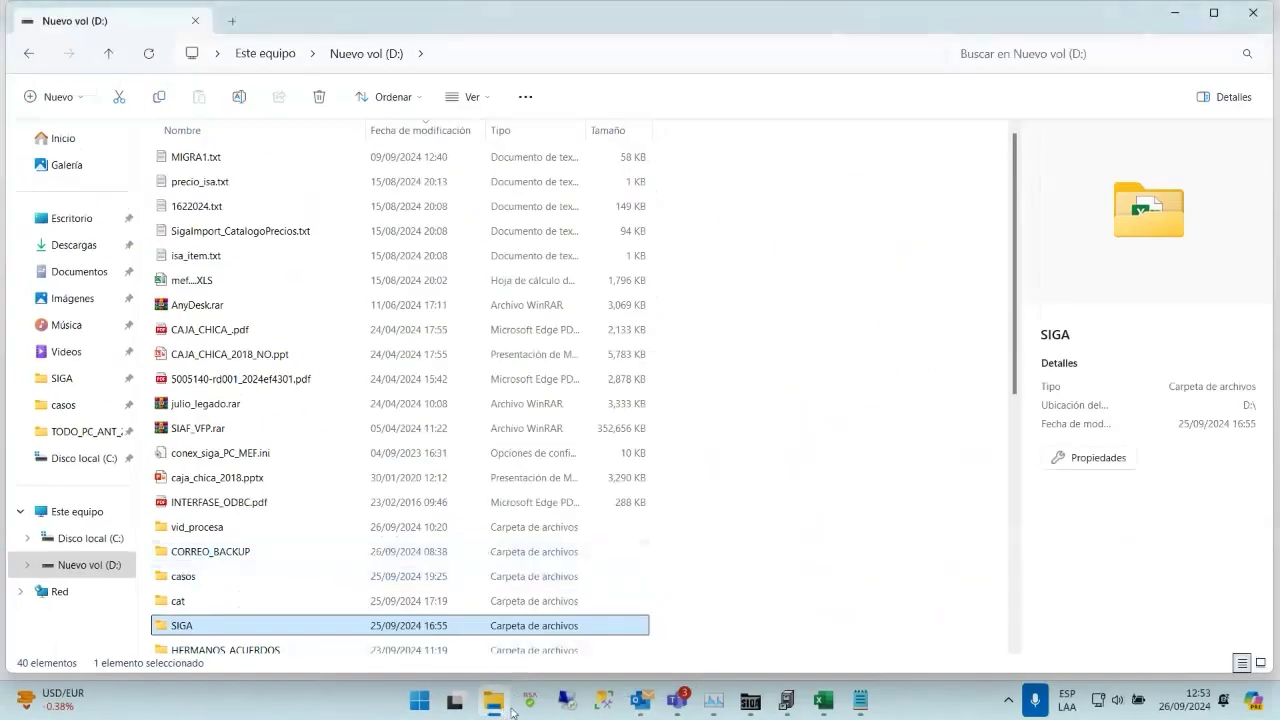
pyautogui.click(502, 708)
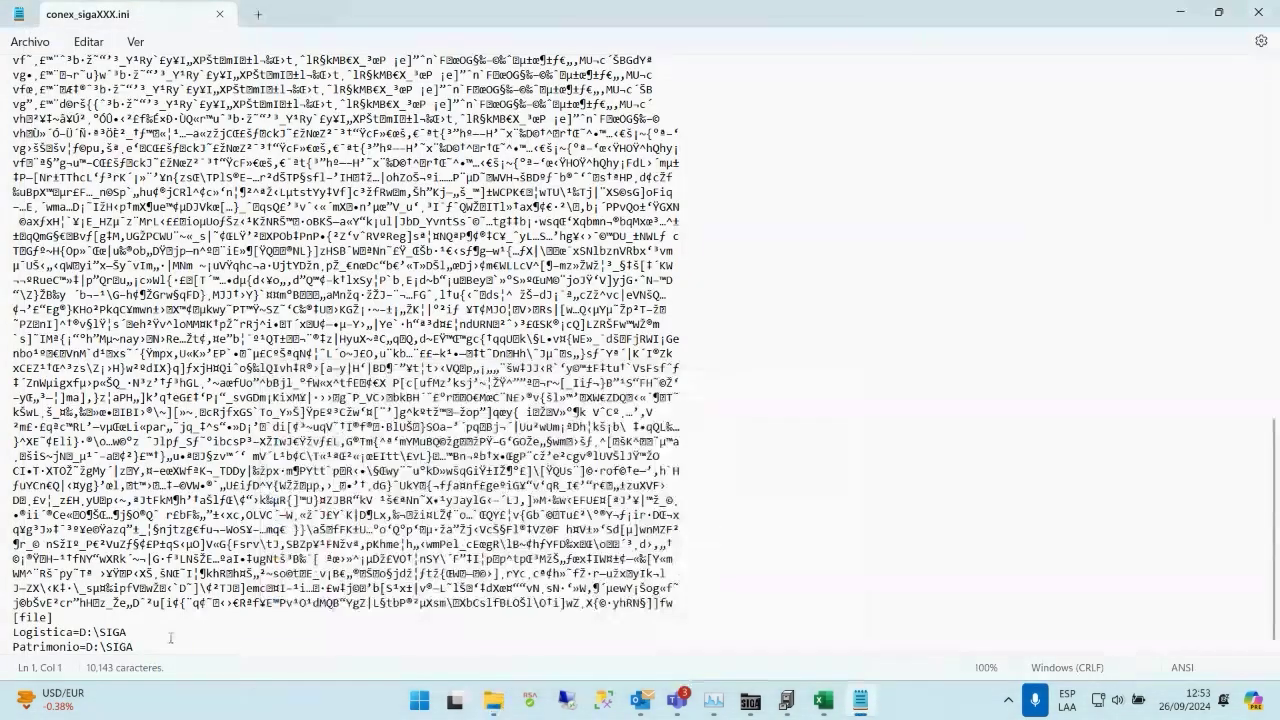
pyautogui.click(1258, 13)
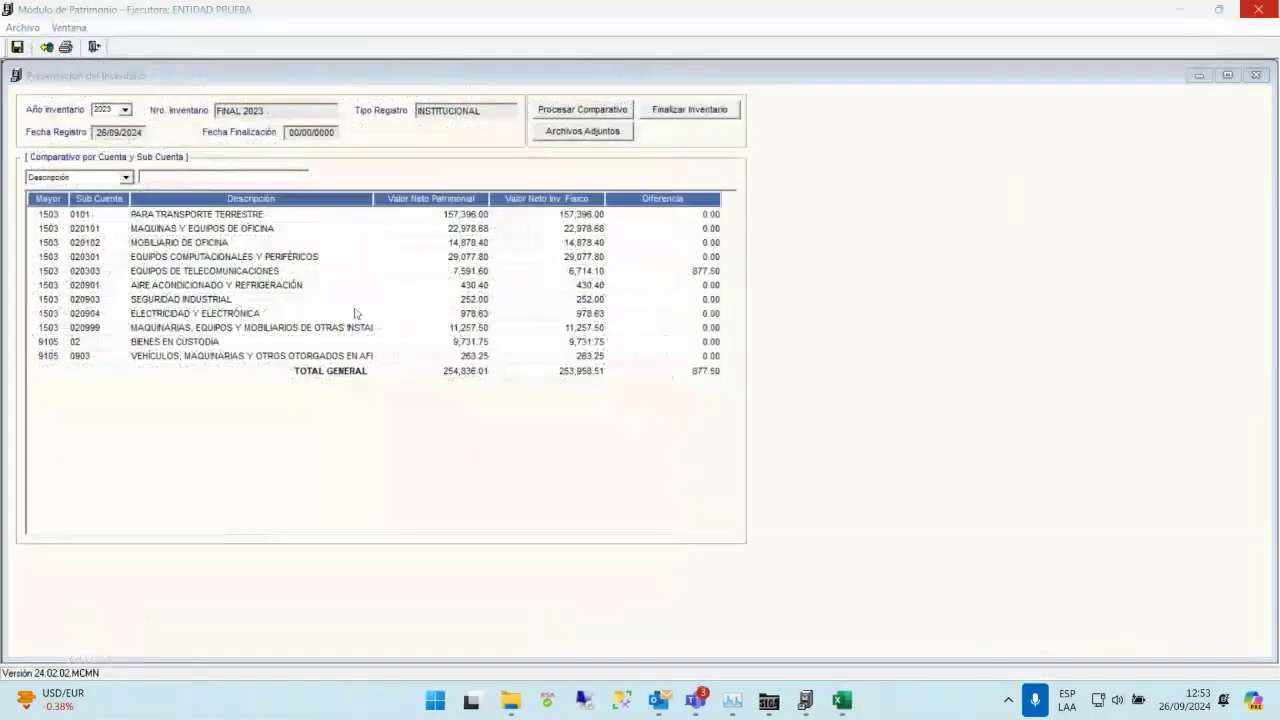
pyautogui.click(507, 700)
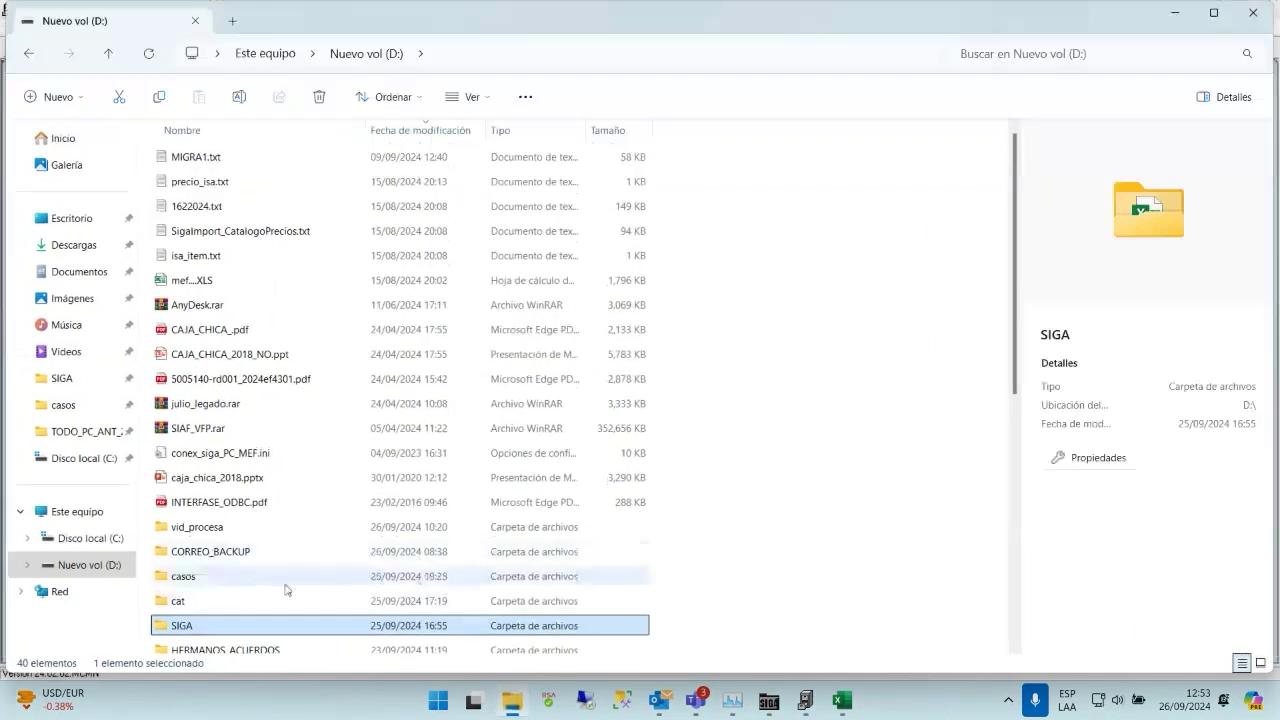
pyautogui.scroll(-4, 225, 614)
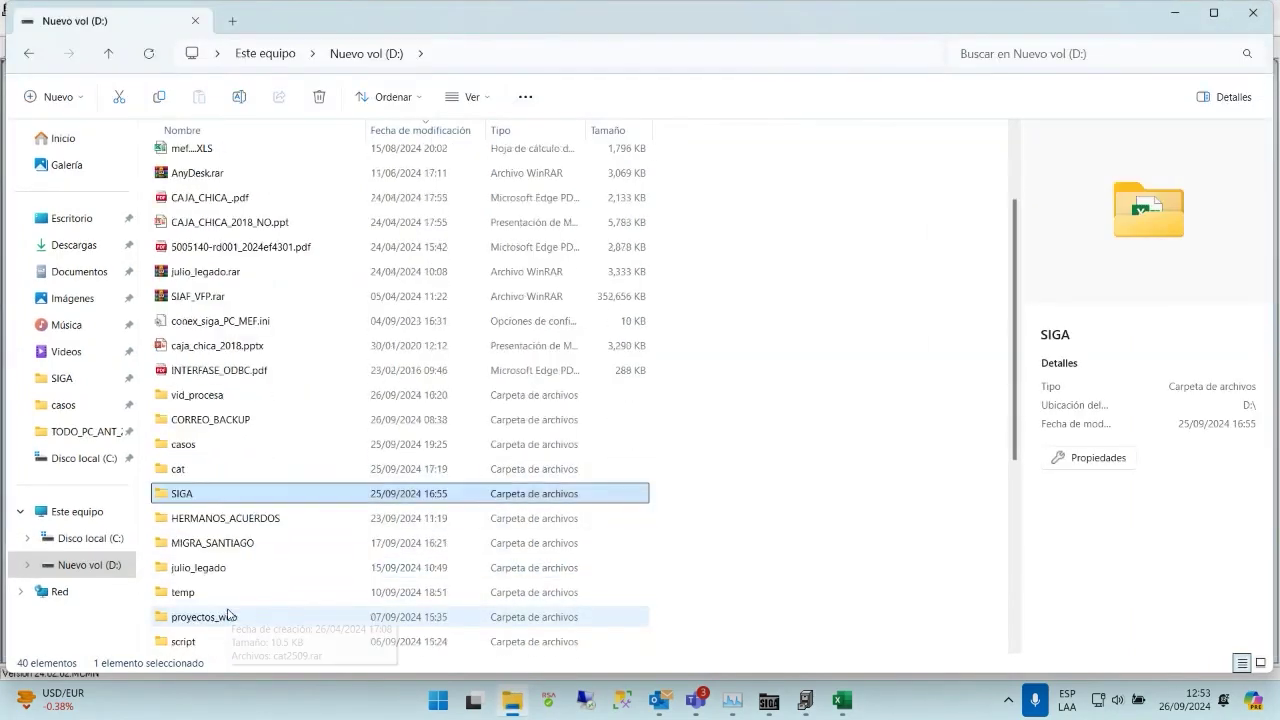
pyautogui.scroll(3, 210, 616)
pyautogui.click(82, 539)
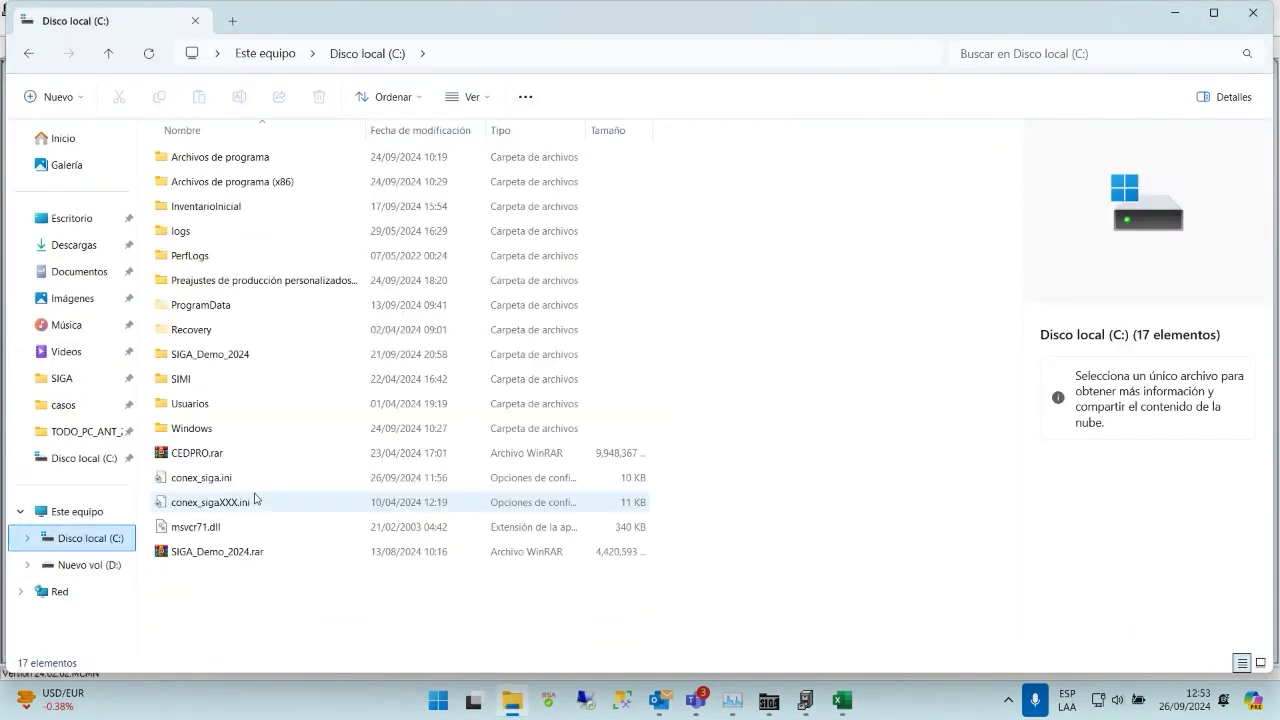
# Rename conex_siga.ini to conex_sigaX.ini, approving the administrator prompt.
pyautogui.click(213, 481)
pyautogui.click(222, 480)
pyautogui.press('Right')
pyautogui.write('X')
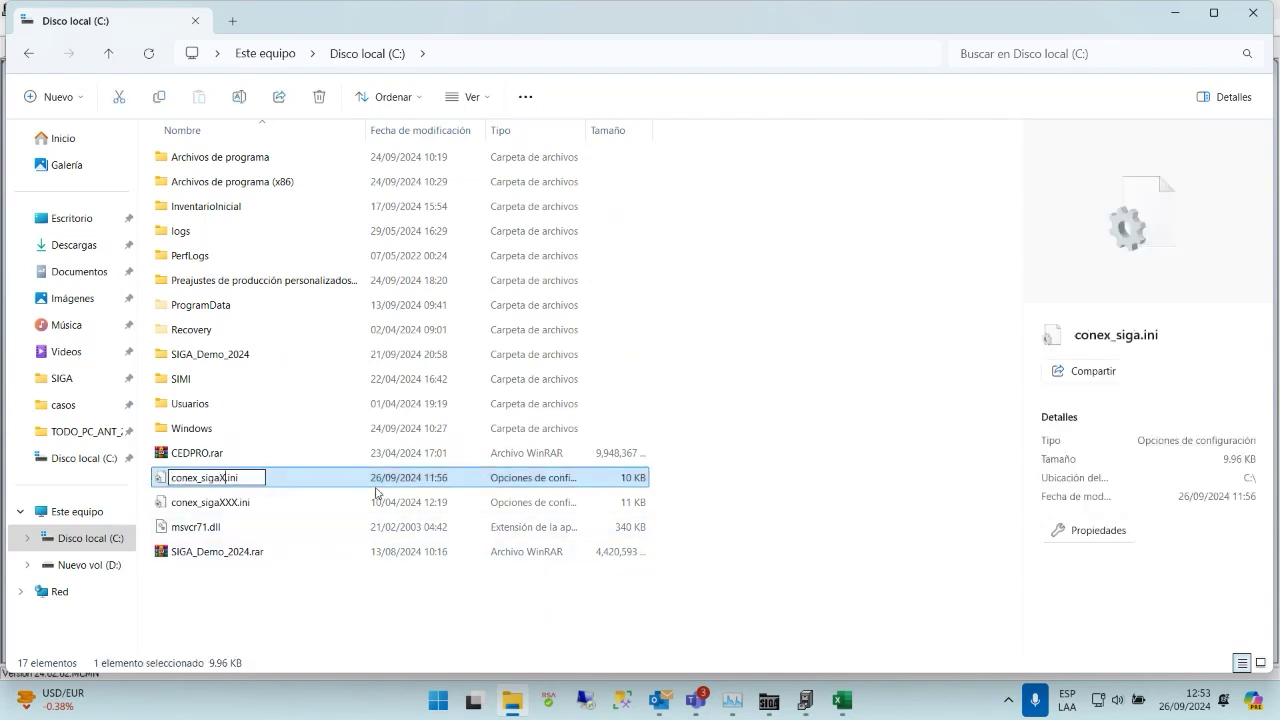
pyautogui.press('Return')
pyautogui.press('Escape')
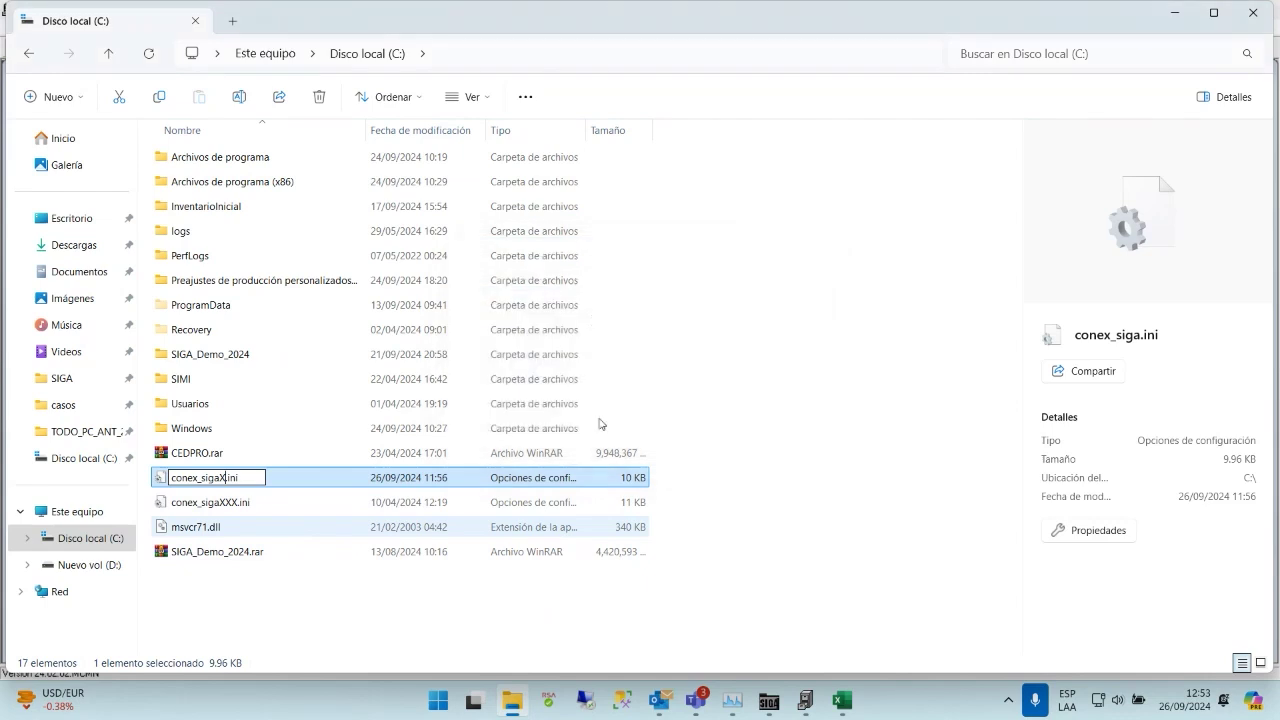
pyautogui.click(276, 518)
# Rename conex_sigaXXX.ini to conex_siga.ini, approving the administrator prompt.
pyautogui.click(222, 507)
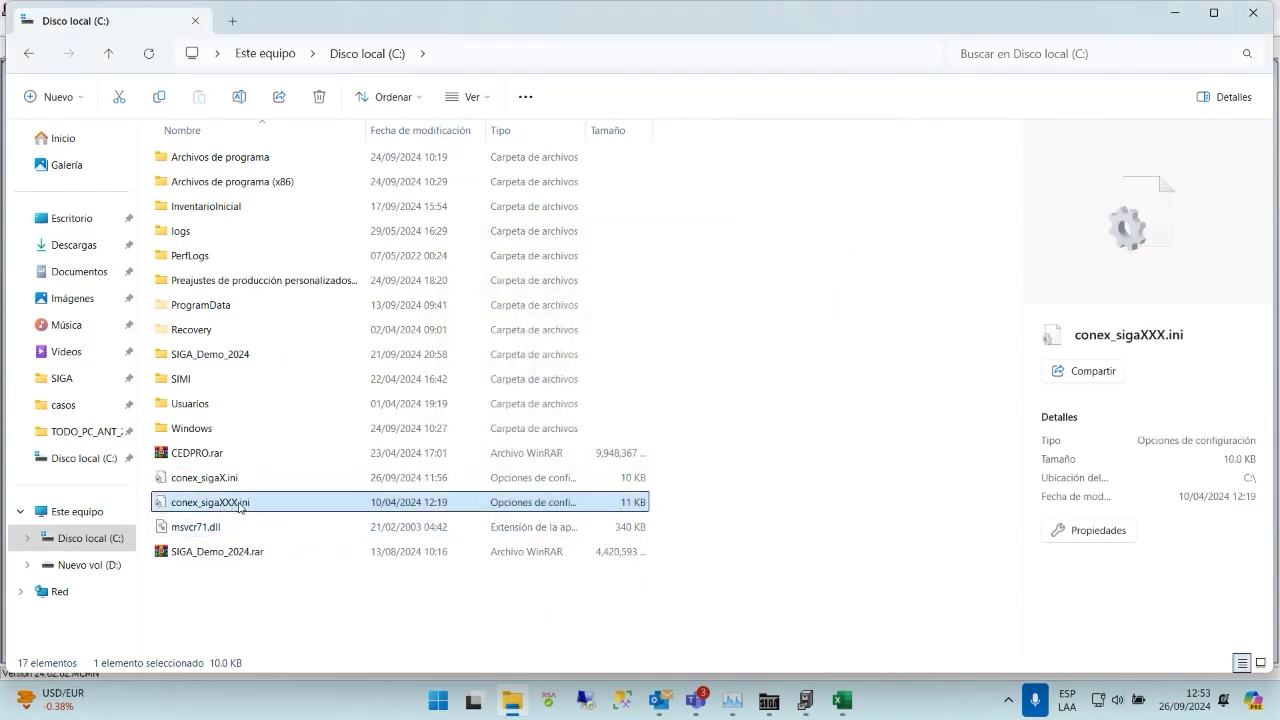
pyautogui.click(241, 505)
pyautogui.press('BackSpace')
pyautogui.press('BackSpace')
pyautogui.press('BackSpace')
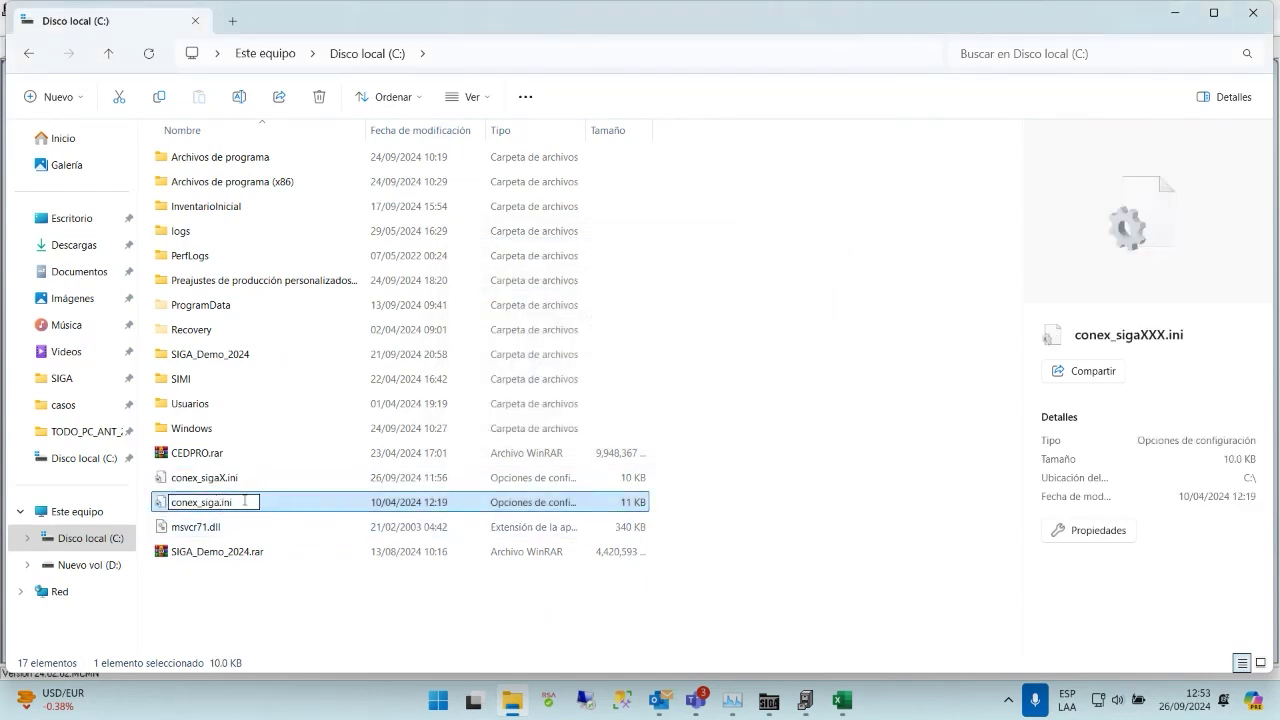
pyautogui.press('Return')
pyautogui.click(620, 411)
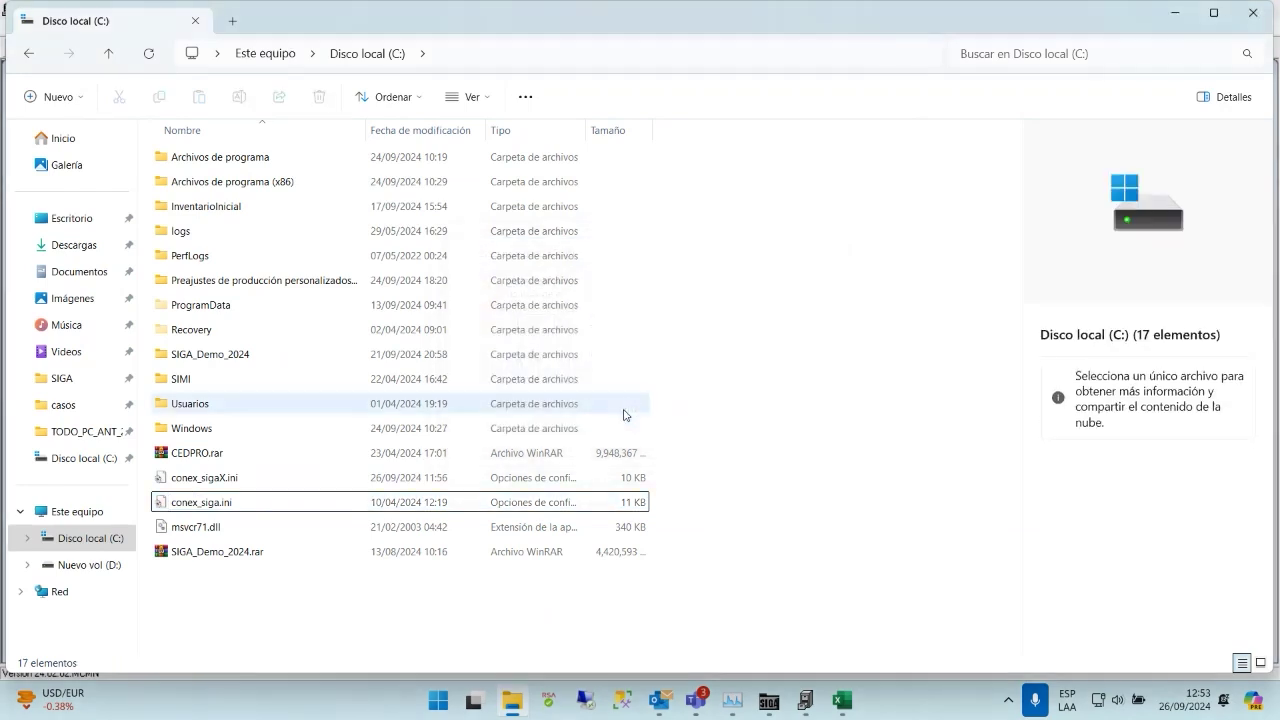
# Attach the OFICIO 2279 PDF as the inventory's Informe Final de Inventario.
pyautogui.moveTo(805, 700)
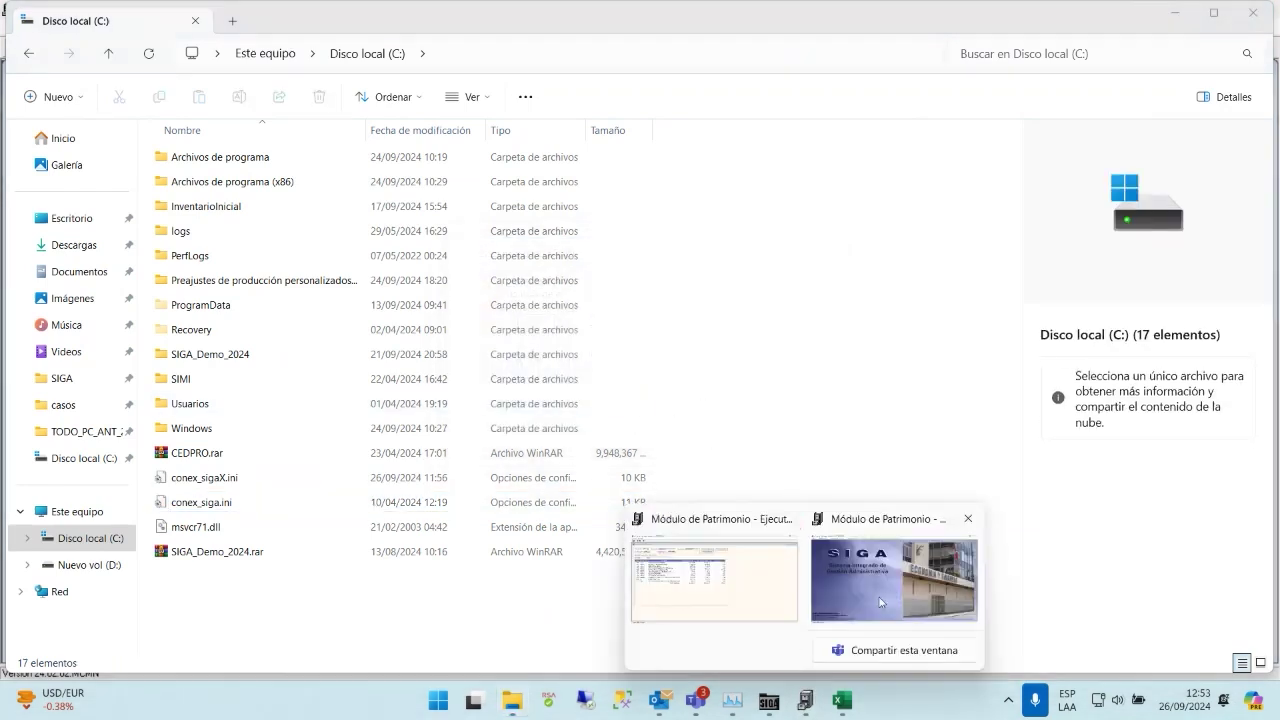
pyautogui.click(765, 585)
pyautogui.click(588, 133)
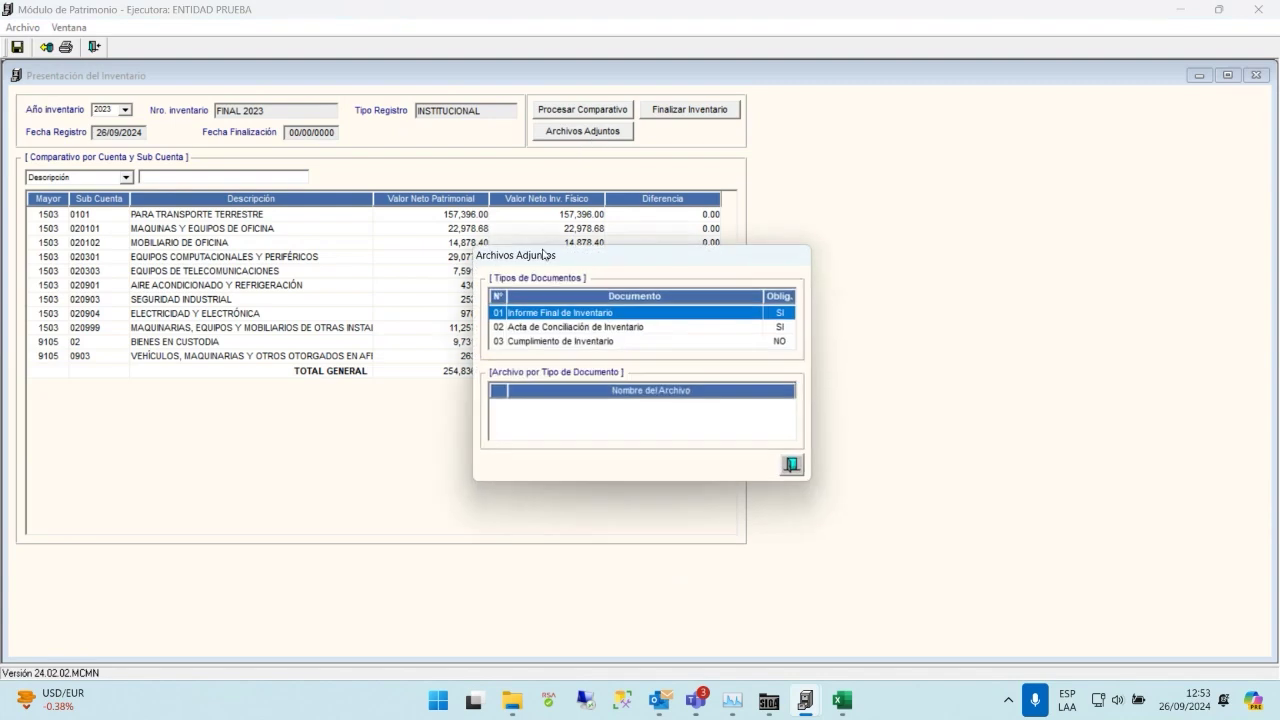
pyautogui.rightClick(590, 411)
pyautogui.click(628, 424)
pyautogui.moveTo(620, 285); pyautogui.dragTo(248, 155)
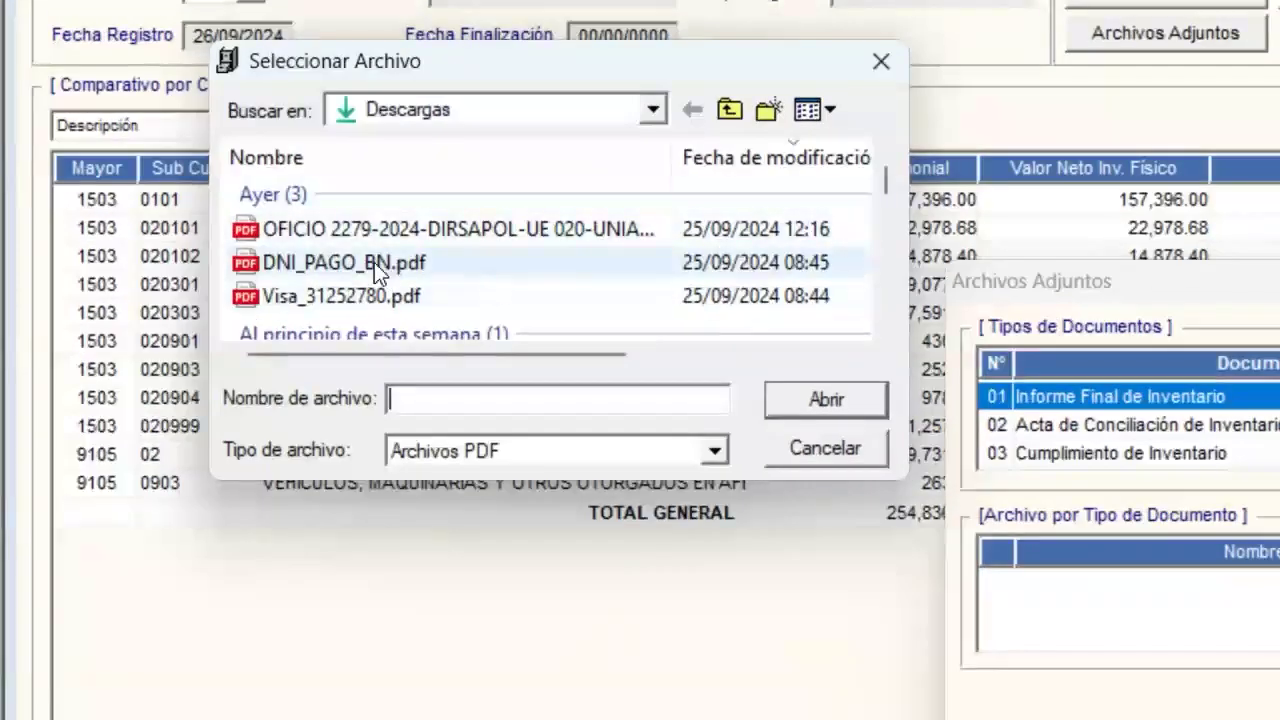
pyautogui.click(190, 228)
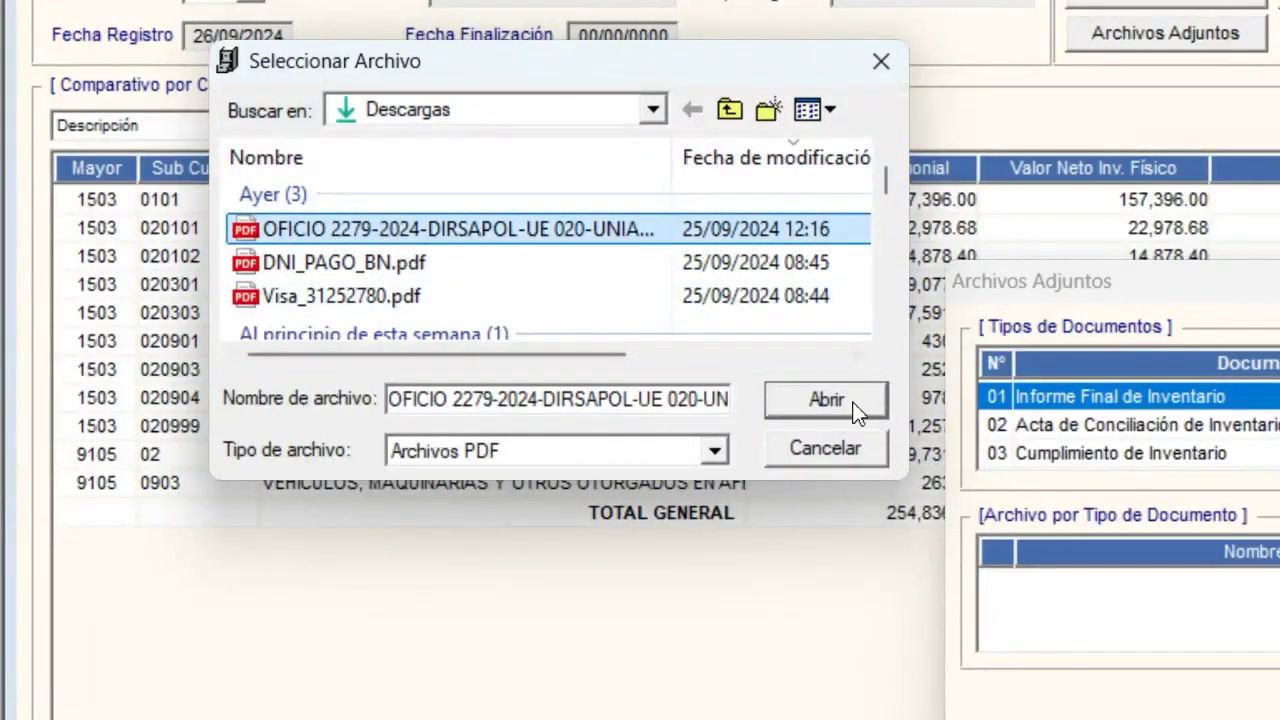
pyautogui.click(864, 411)
# Attach DNI_PAGO_BN.pdf as the Acta de Conciliación de Inventario and close the attachments window.
pyautogui.click(1116, 430)
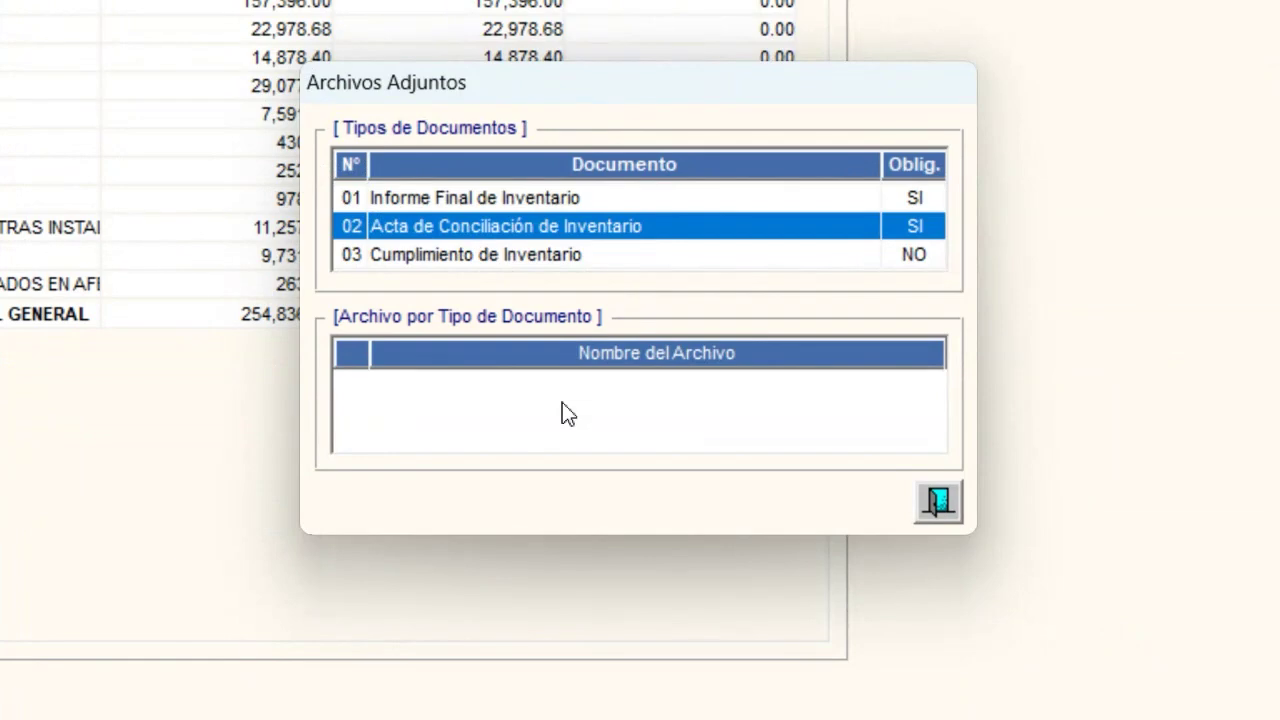
pyautogui.rightClick(562, 402)
pyautogui.click(618, 421)
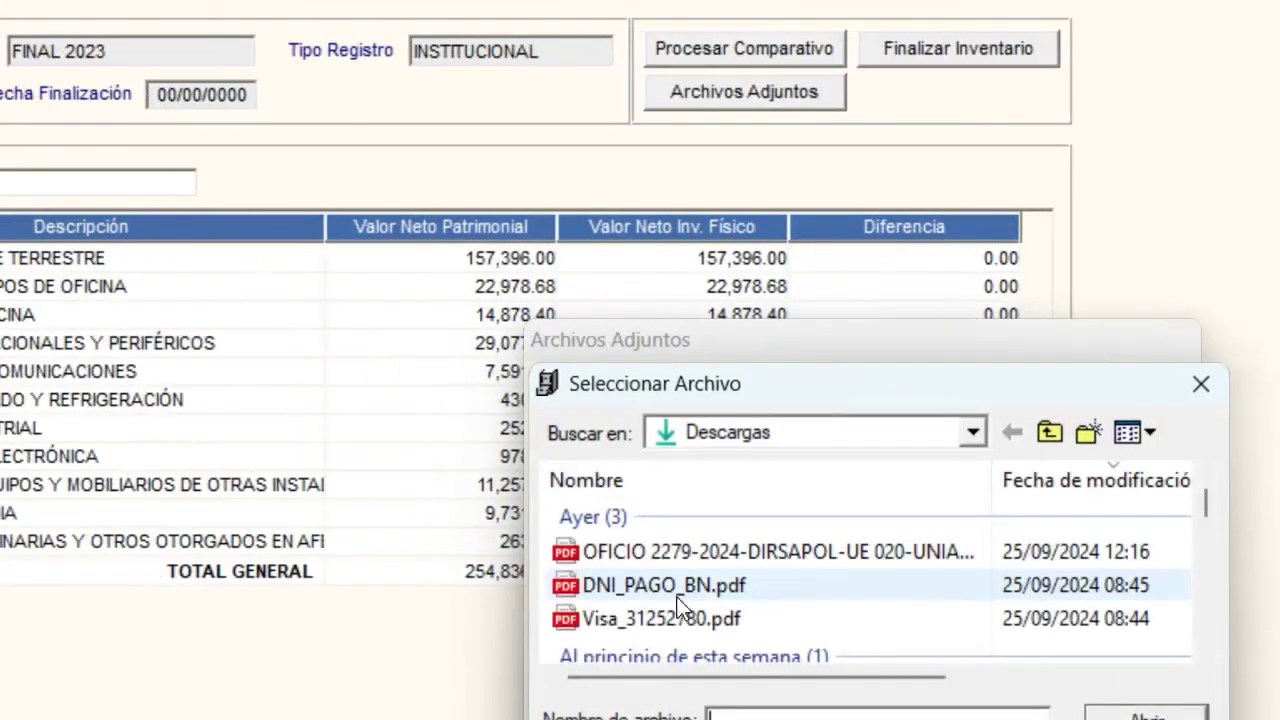
pyautogui.click(679, 590)
pyautogui.click(1148, 716)
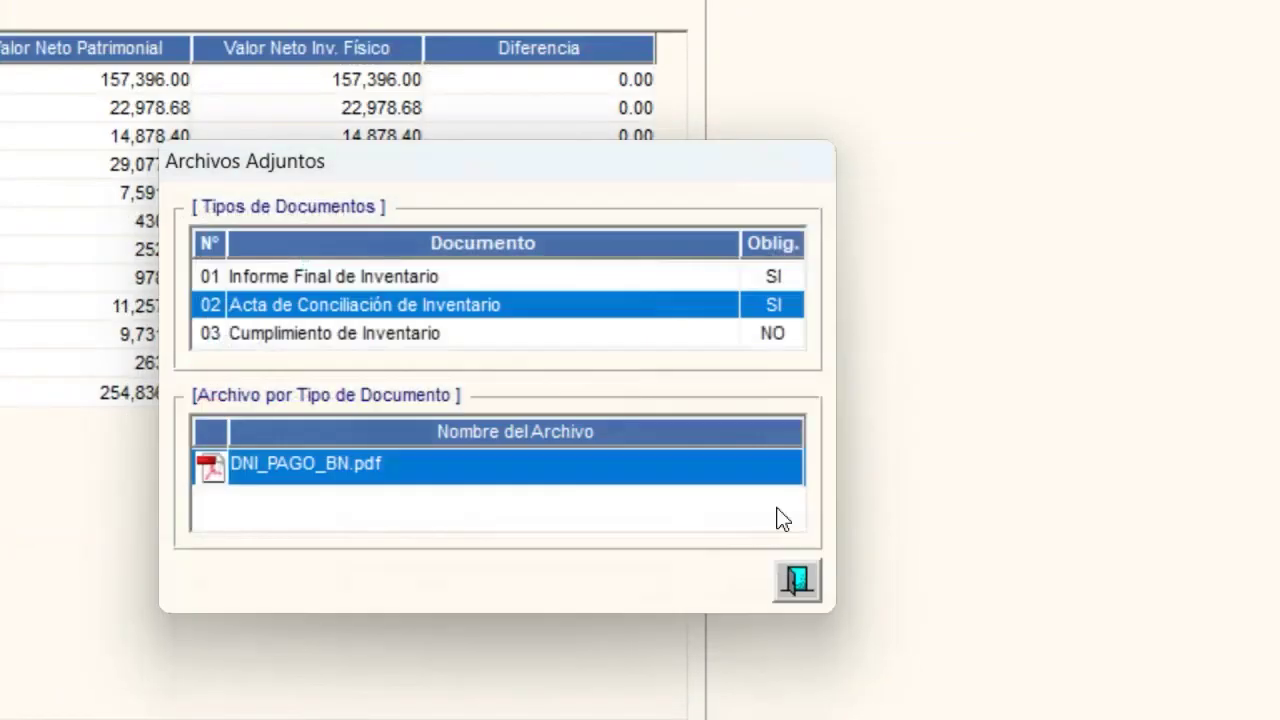
pyautogui.click(803, 590)
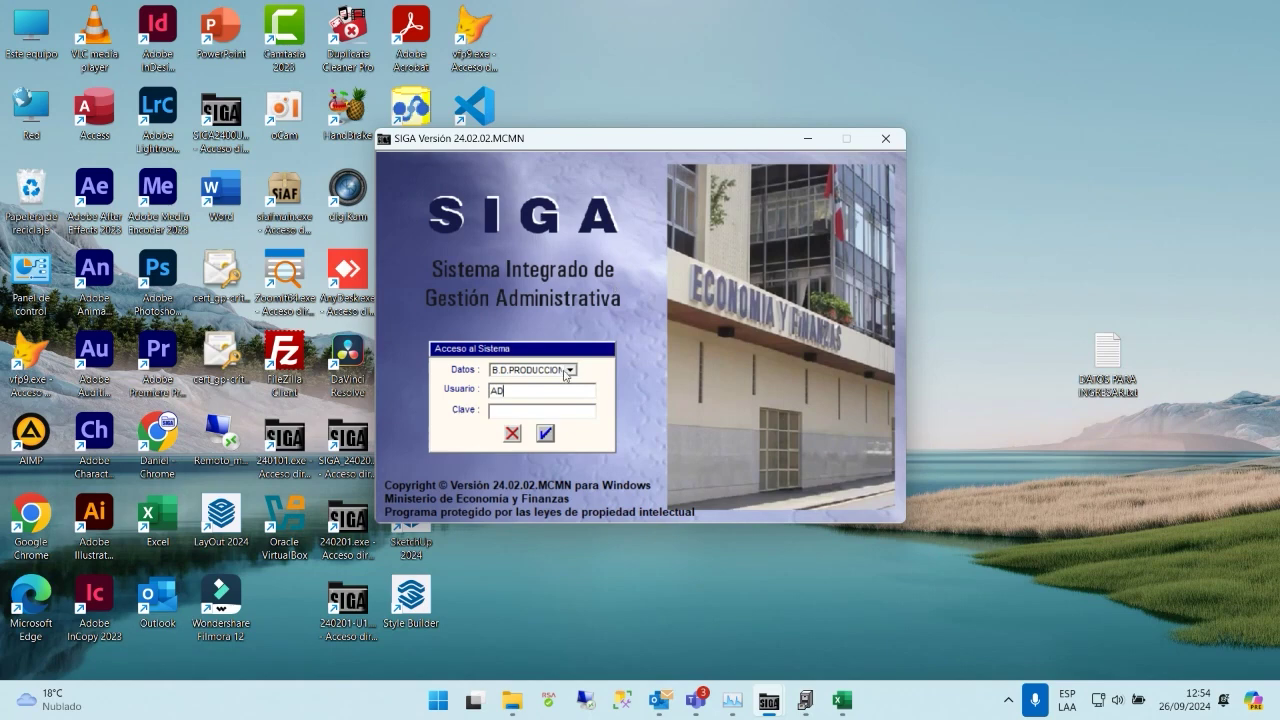
# Log in to the administrator module on the B.D.DEMO database.
pyautogui.click(566, 371)
pyautogui.click(520, 392)
pyautogui.press('Return')
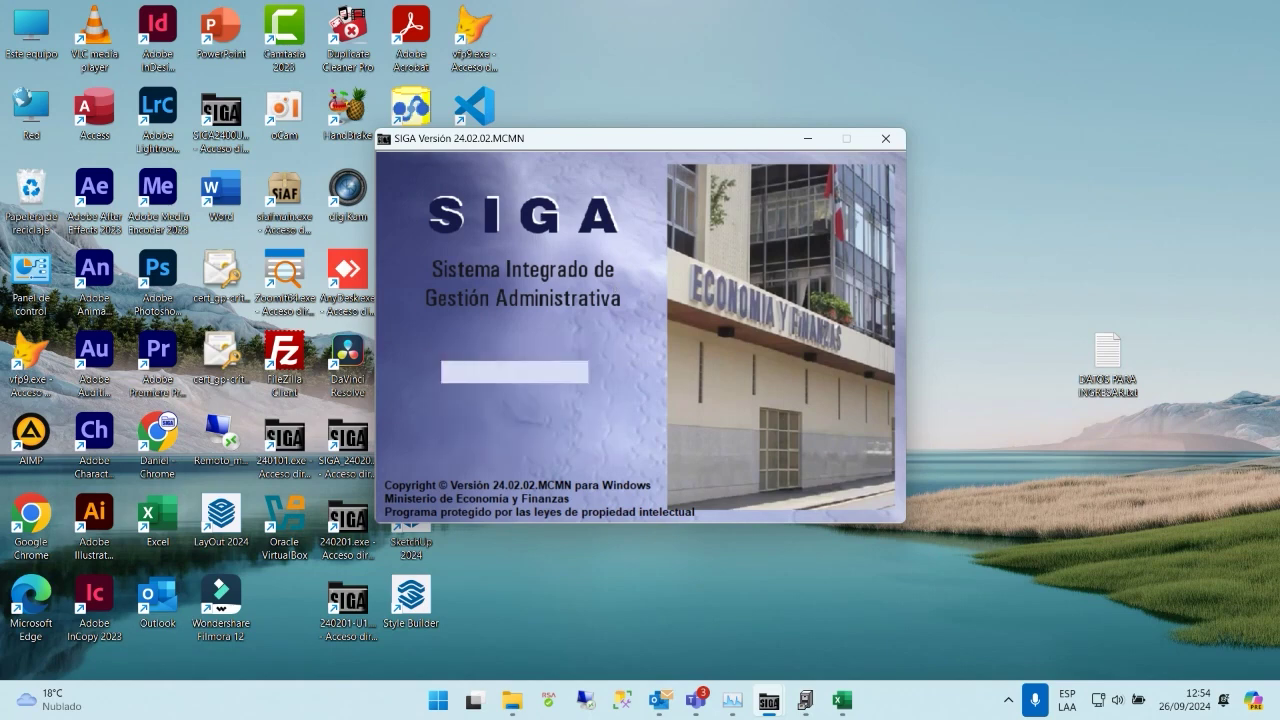
pyautogui.press('Return')
# Reset the Patrimonio Cierre del Inventario Físico process key, then minimise the SIGA windows.
pyautogui.click(39, 27)
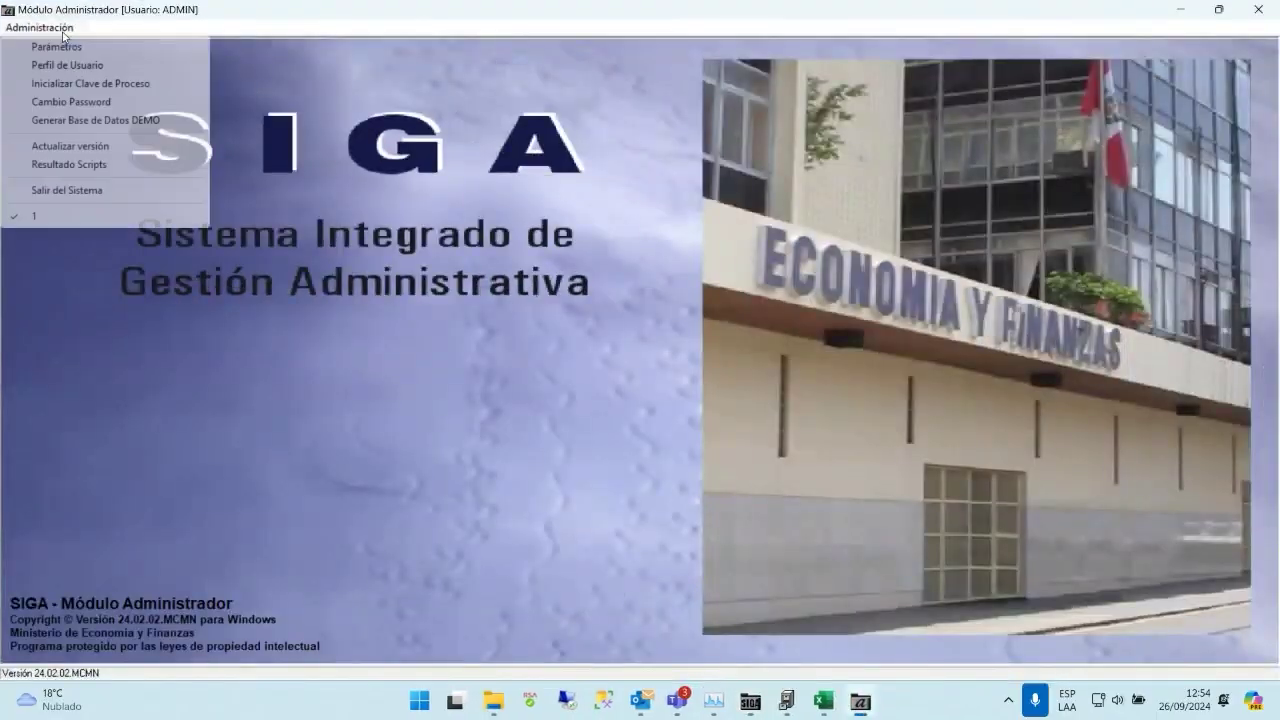
pyautogui.click(85, 84)
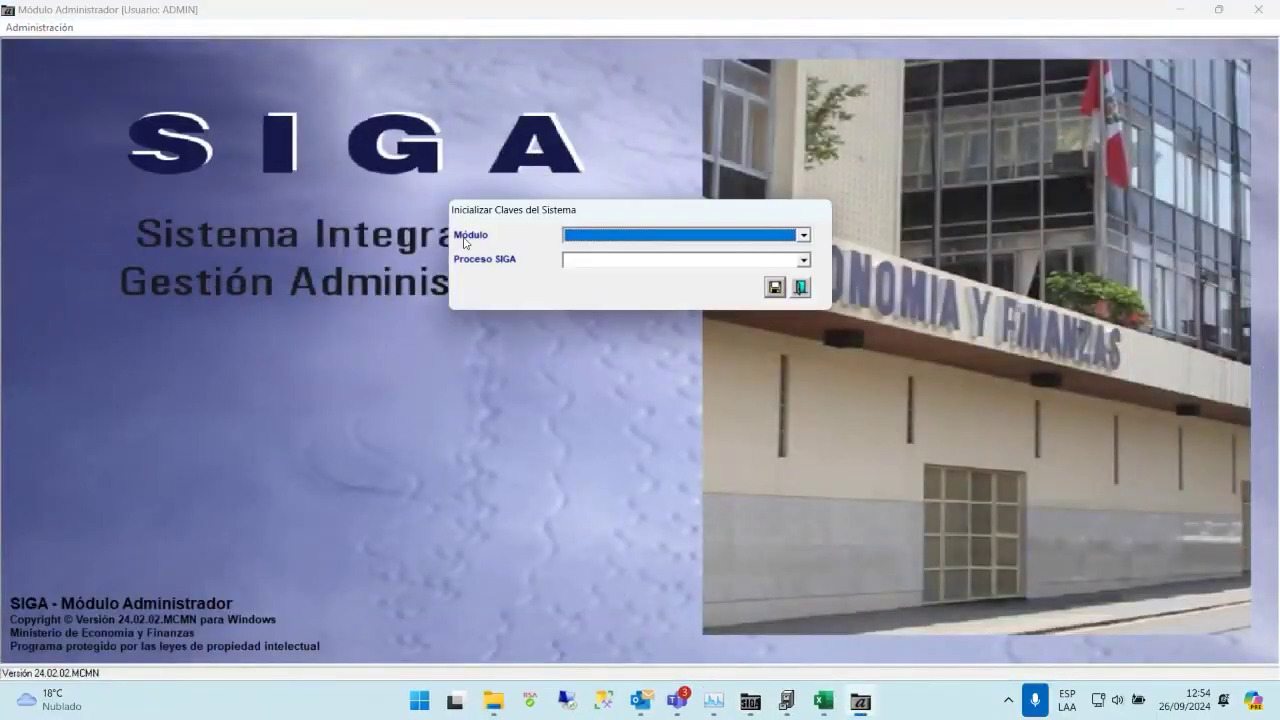
pyautogui.click(692, 236)
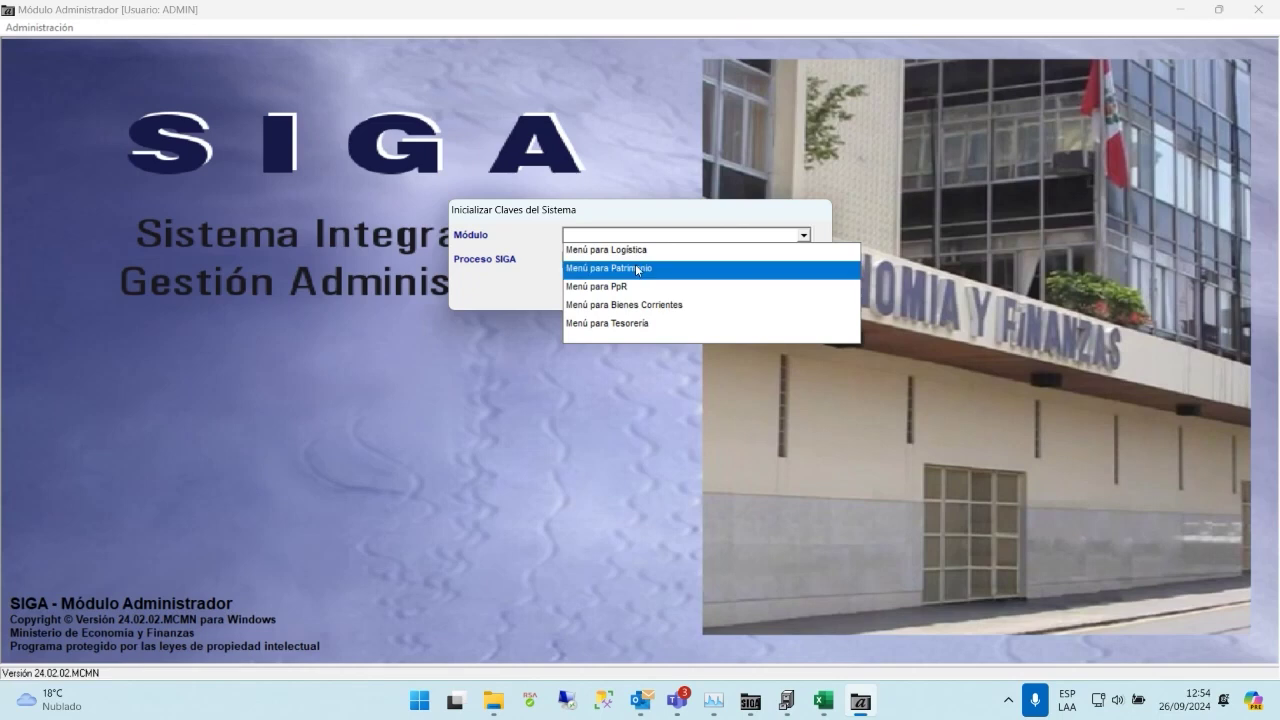
pyautogui.click(645, 266)
pyautogui.click(652, 262)
pyautogui.scroll(-2, 660, 310)
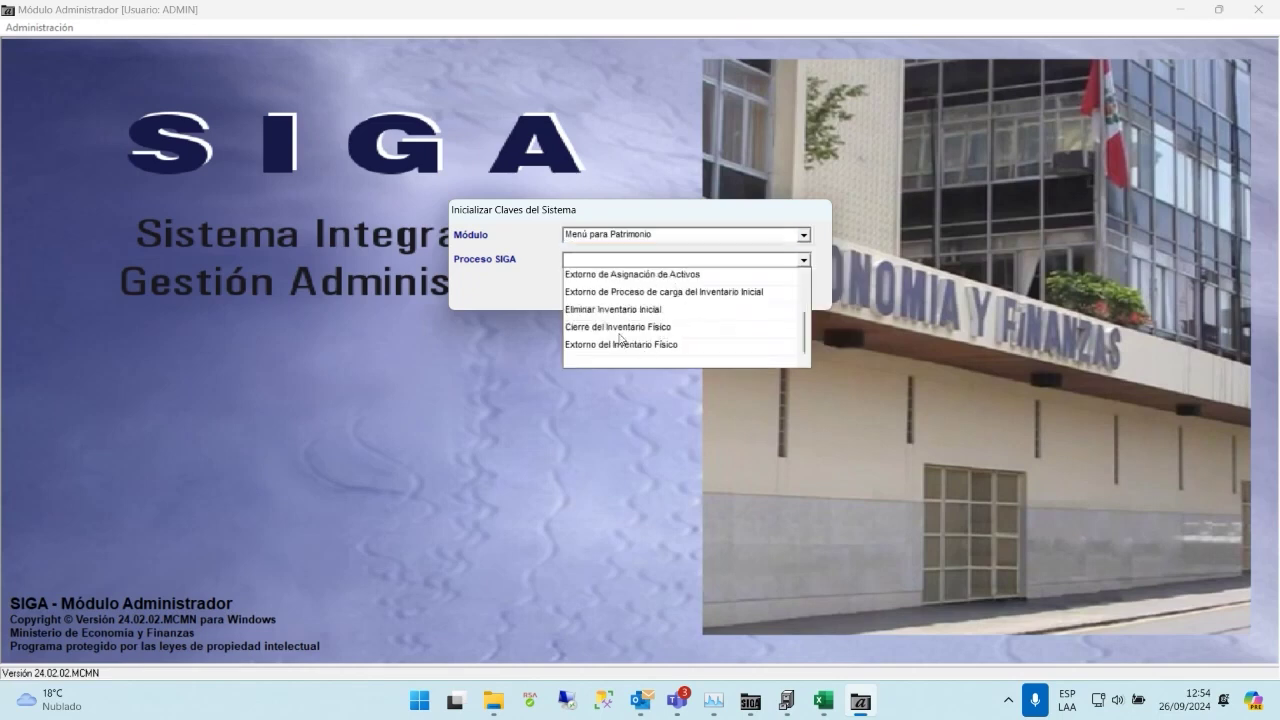
pyautogui.click(621, 327)
pyautogui.click(775, 287)
pyautogui.click(694, 404)
pyautogui.click(725, 404)
pyautogui.click(800, 287)
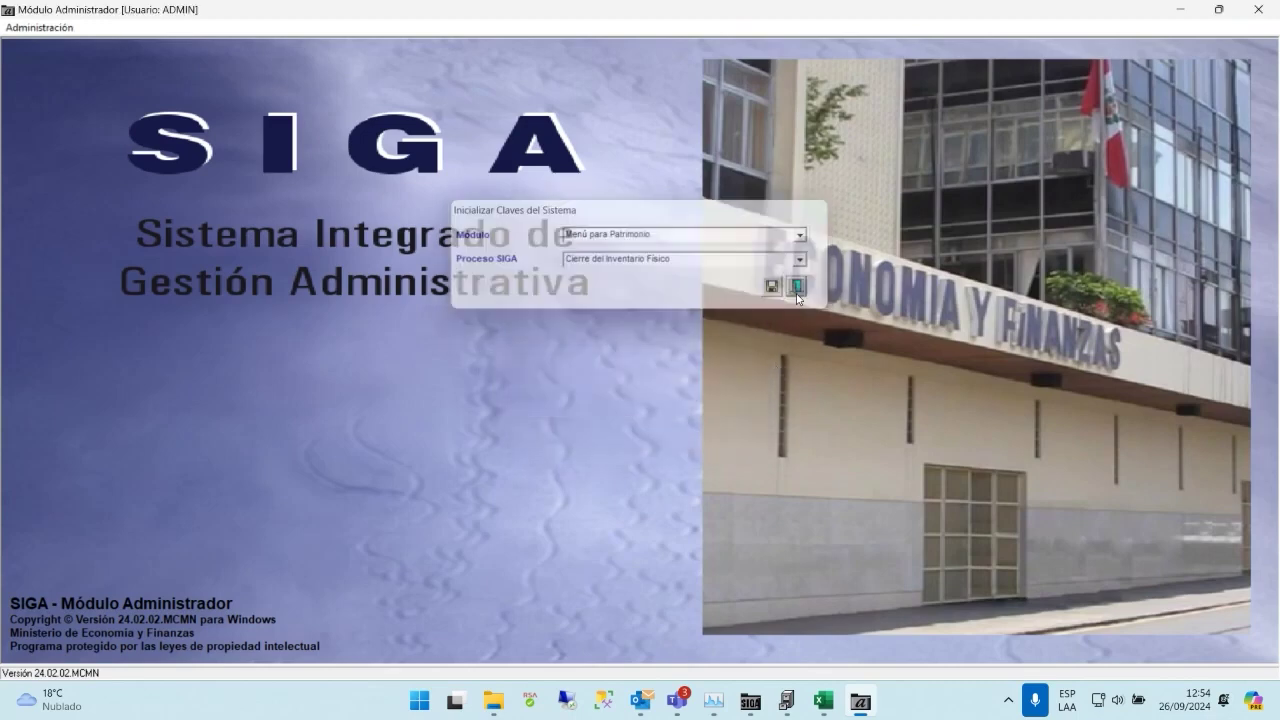
pyautogui.click(1183, 10)
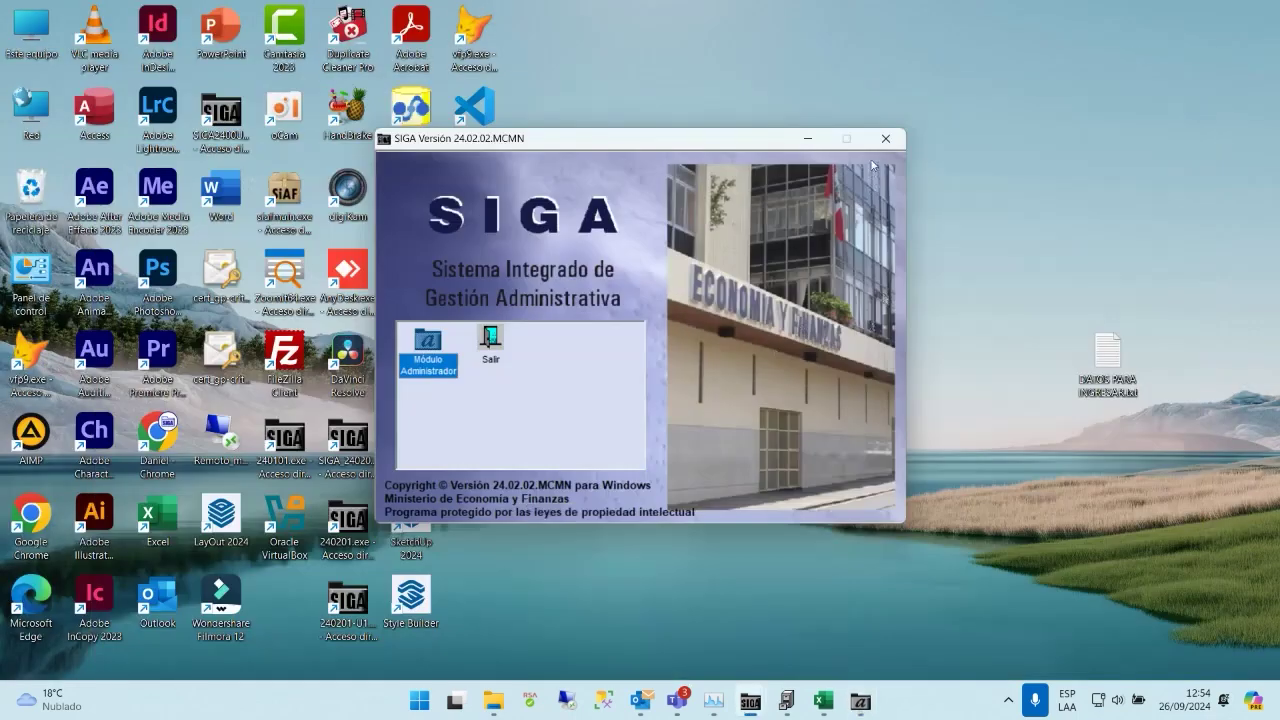
pyautogui.click(812, 142)
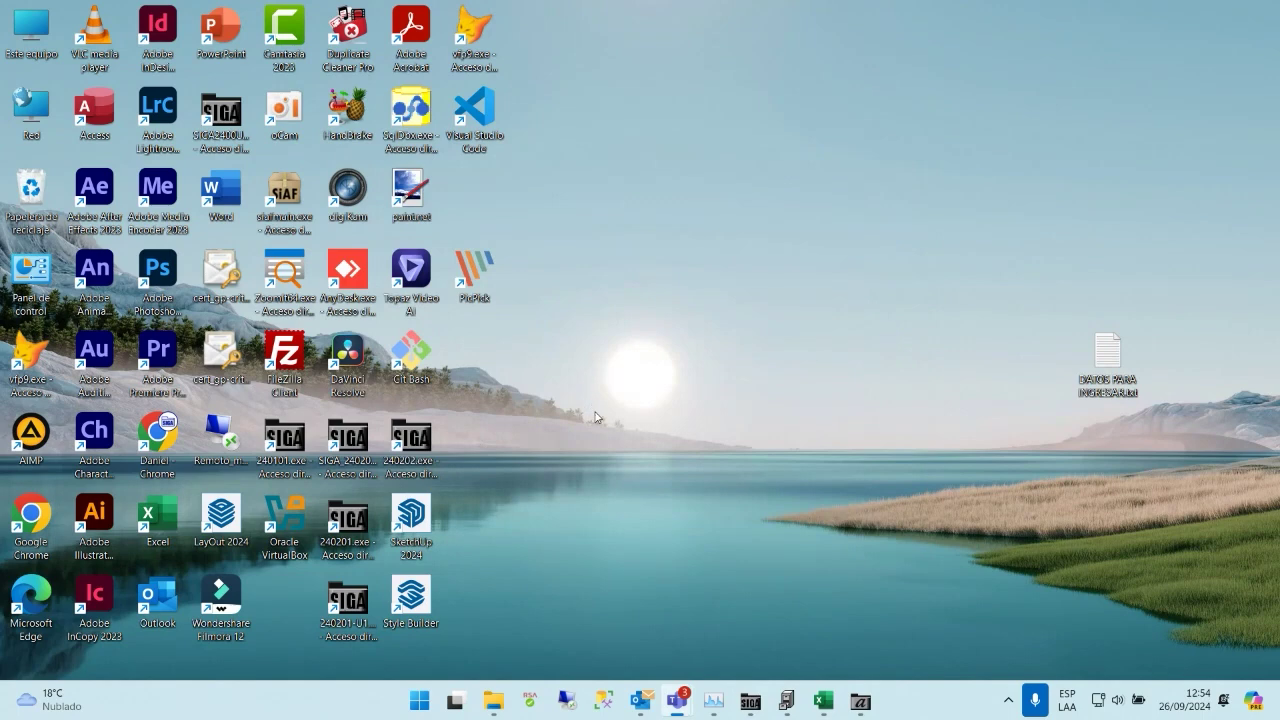
# In Personalización de Claves del Sistema, select the Cierre del Inventario Físico process.
pyautogui.moveTo(786, 701)
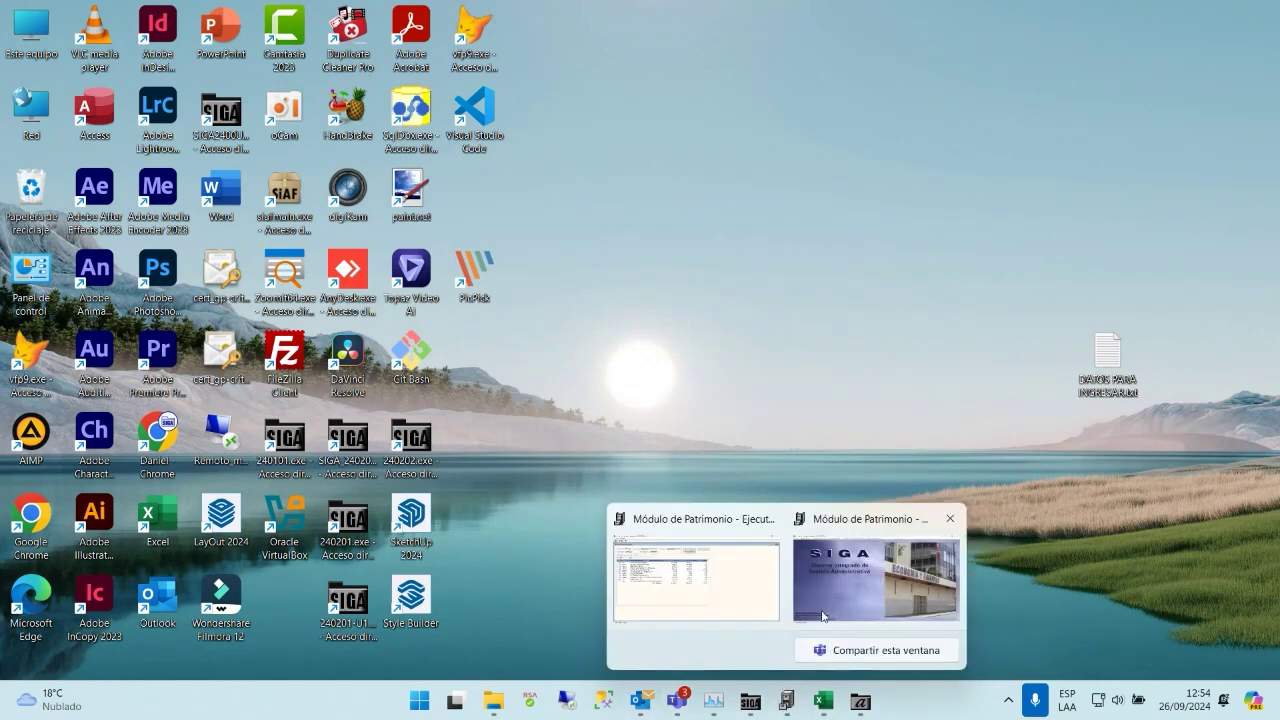
pyautogui.click(832, 578)
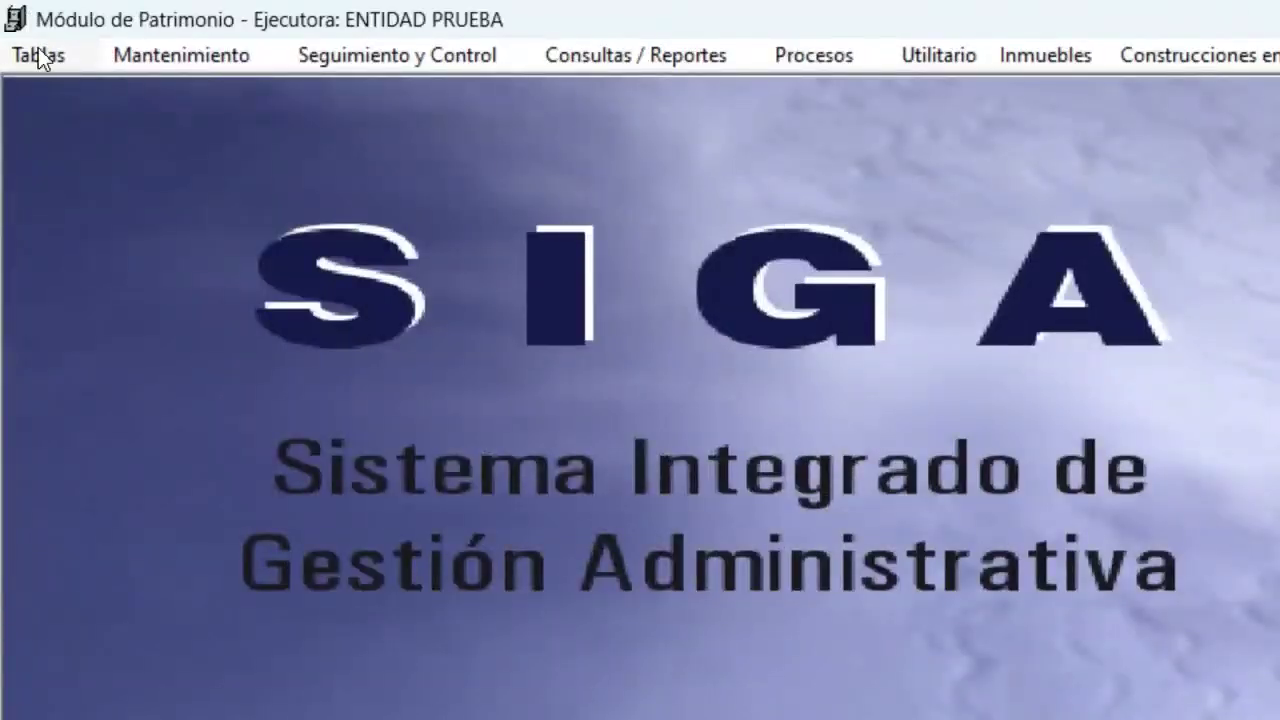
pyautogui.click(20, 27)
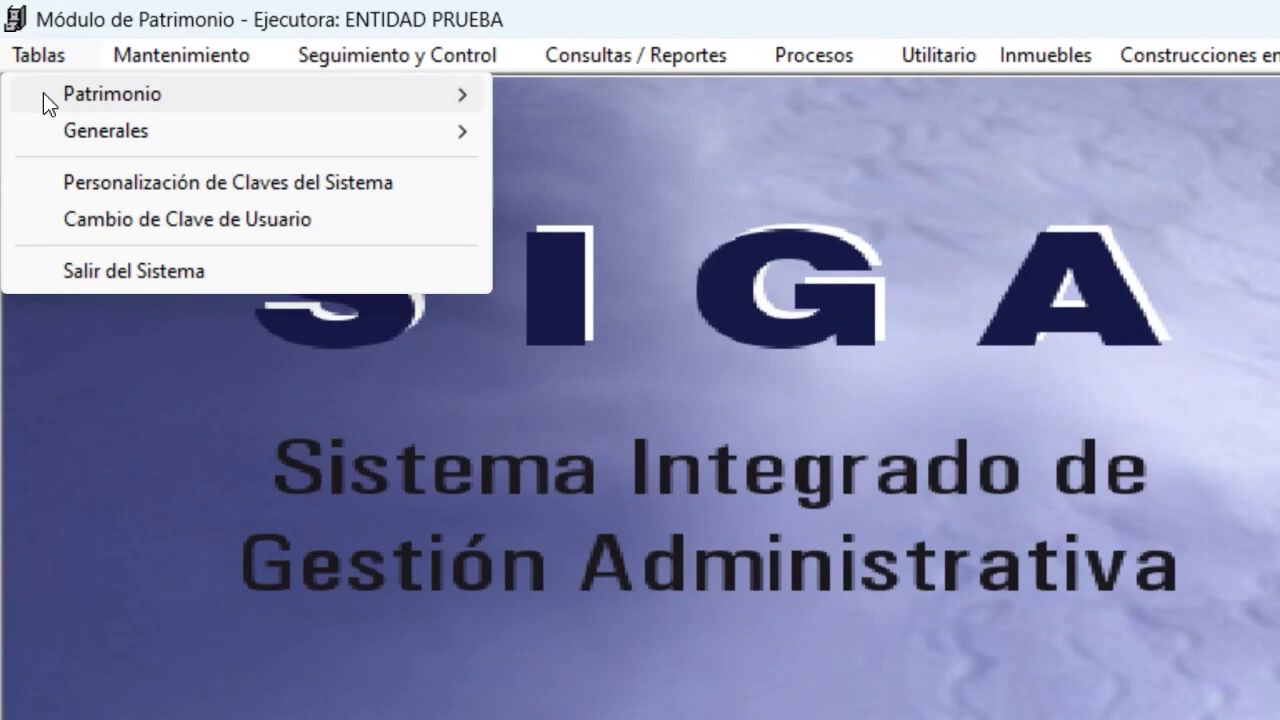
pyautogui.click(150, 187)
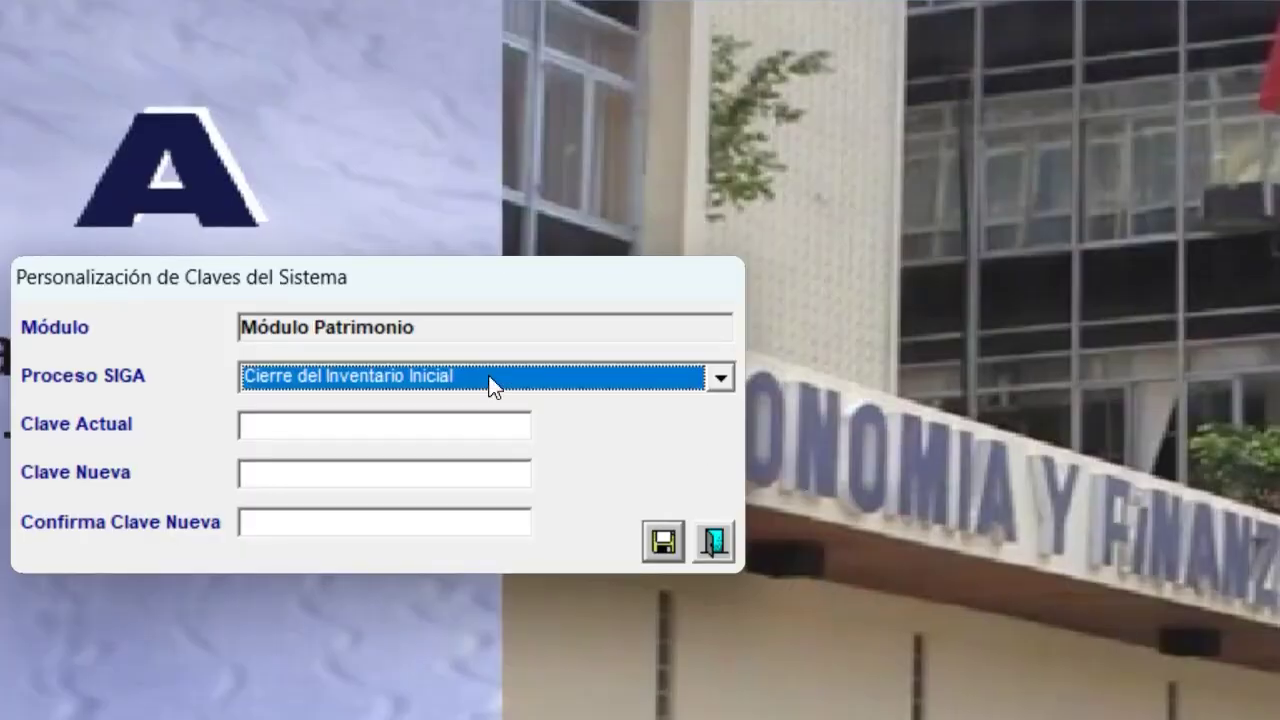
pyautogui.click(492, 387)
pyautogui.scroll(-2, 440, 460)
pyautogui.click(355, 519)
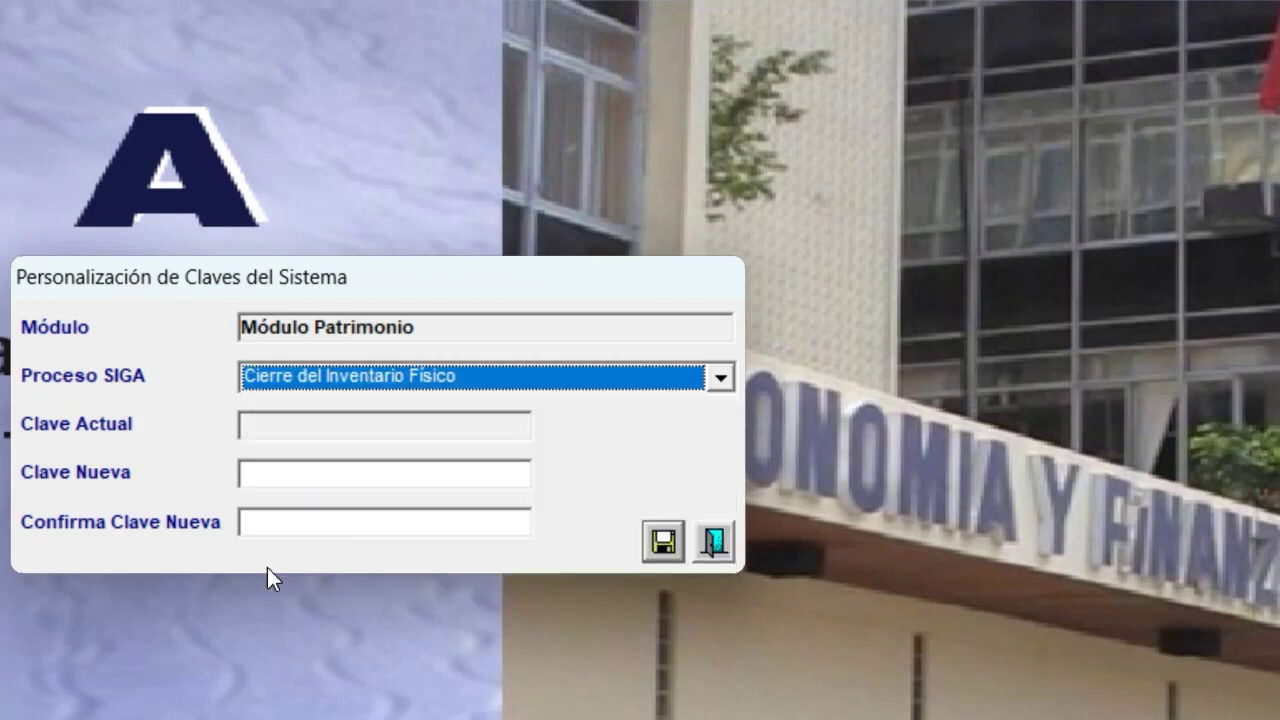
# Enter and confirm the new process key, then save and accept the change.
pyautogui.click(323, 481)
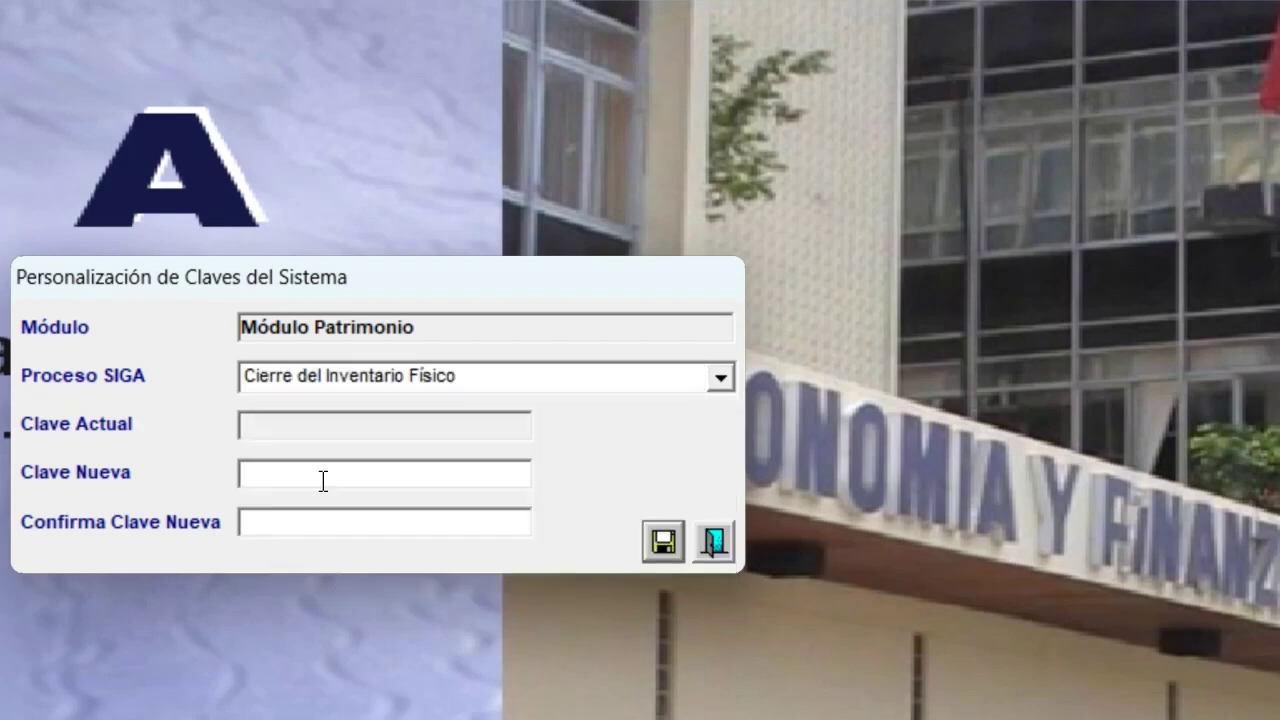
pyautogui.write('*****')
pyautogui.click(311, 524)
pyautogui.write('*****')
pyautogui.click(662, 542)
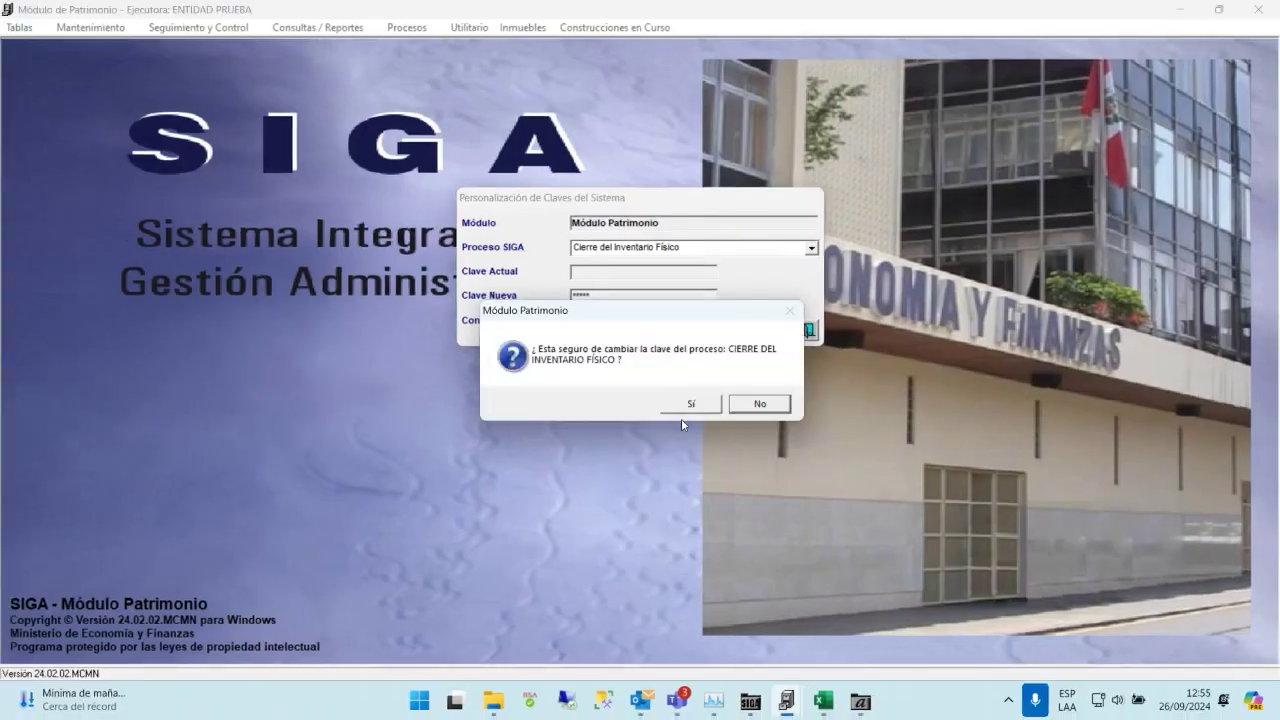
pyautogui.click(694, 405)
pyautogui.click(727, 404)
pyautogui.click(808, 330)
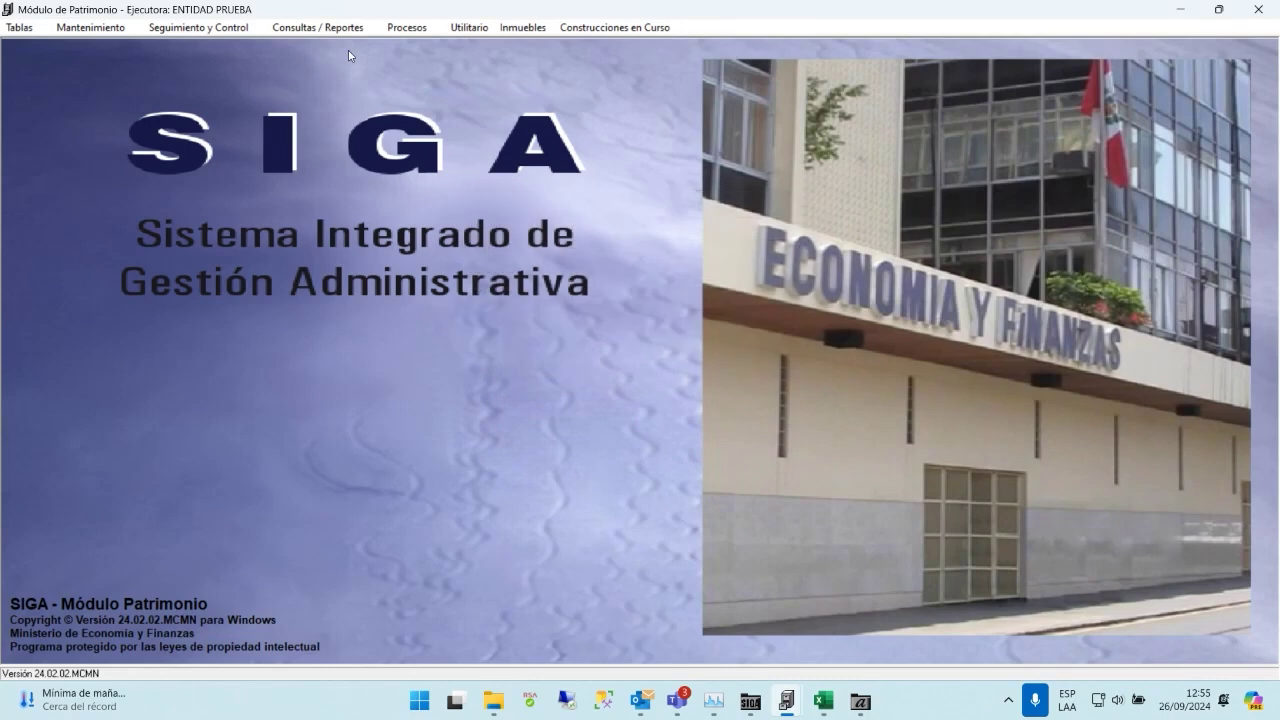
# Open the Presentación del Inventario window from Mantenimiento > Inventario Físico.
pyautogui.click(113, 28)
pyautogui.moveTo(138, 65)
pyautogui.click(262, 119)
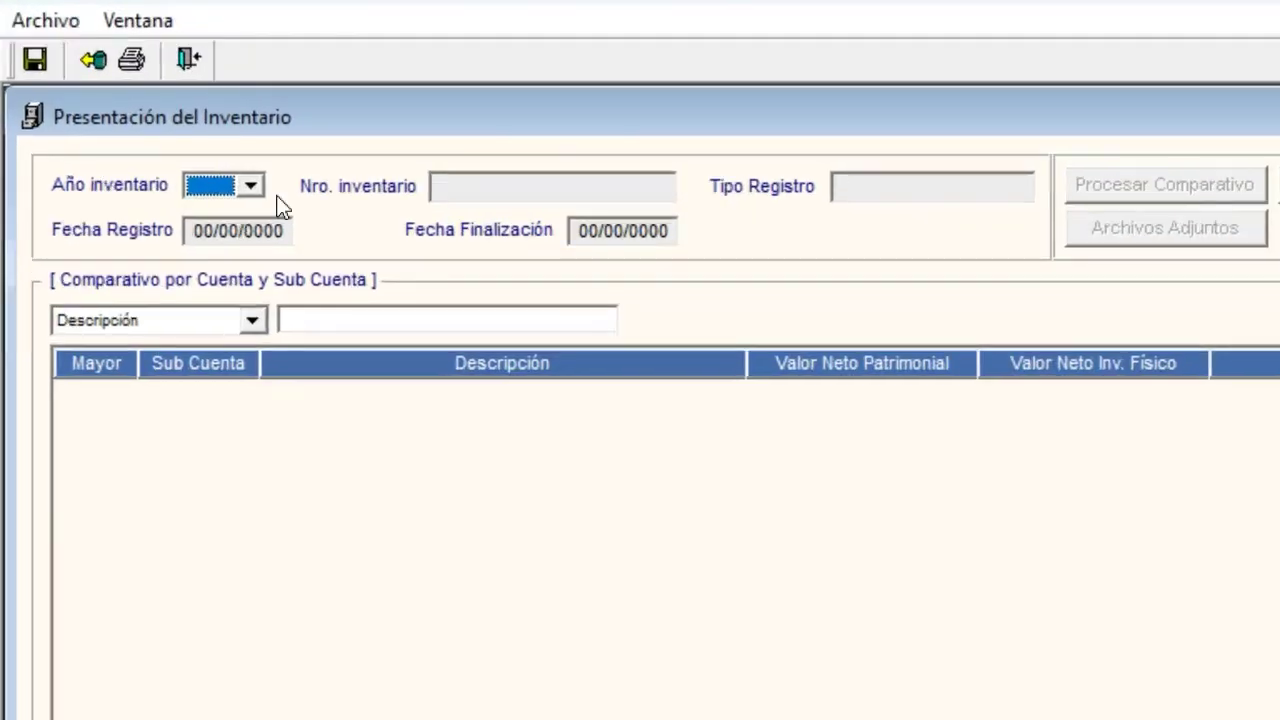
# Load the 2023 inventory and finalise it with the process key, confirming the closure.
pyautogui.click(125, 110)
pyautogui.scroll(-6, 104, 188)
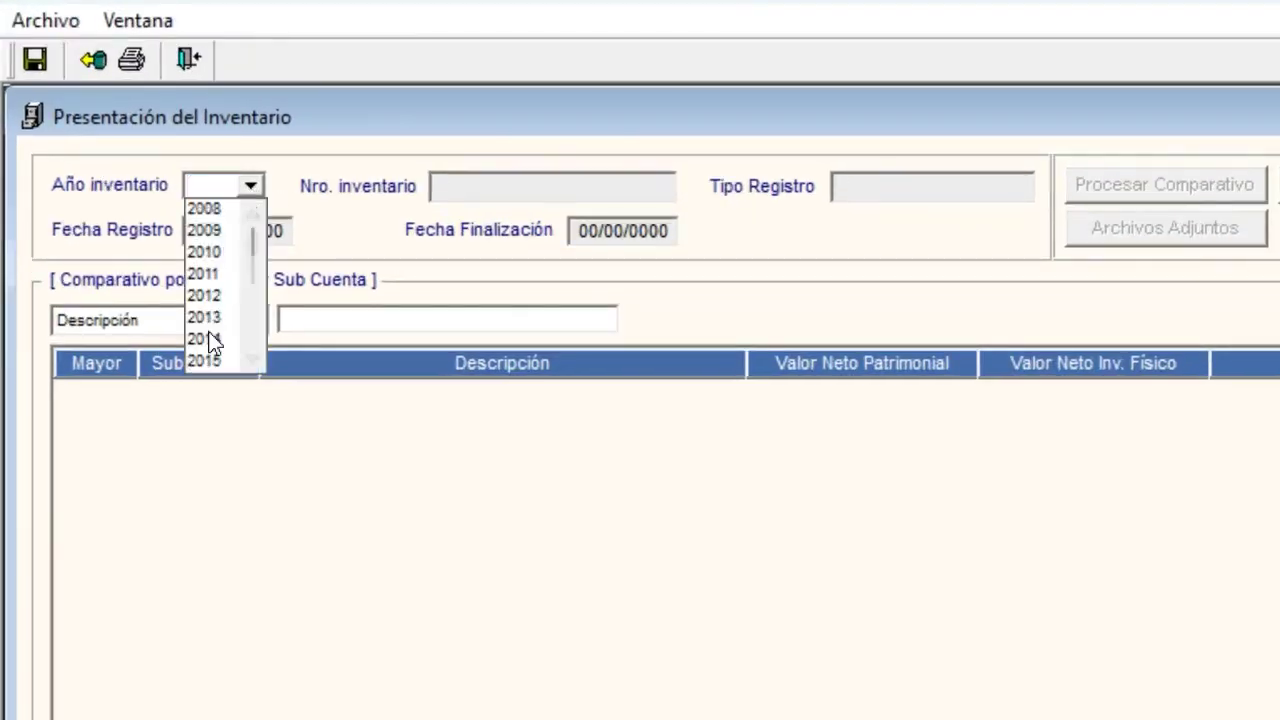
pyautogui.click(210, 317)
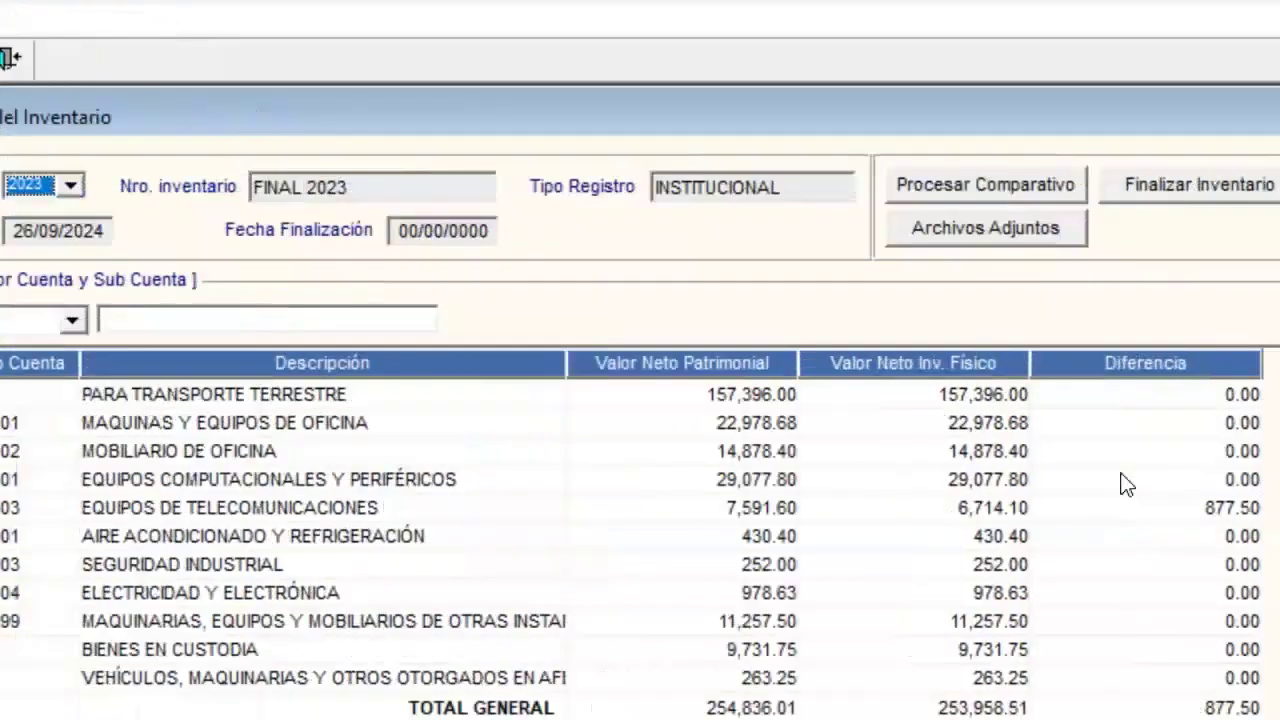
pyautogui.click(1188, 184)
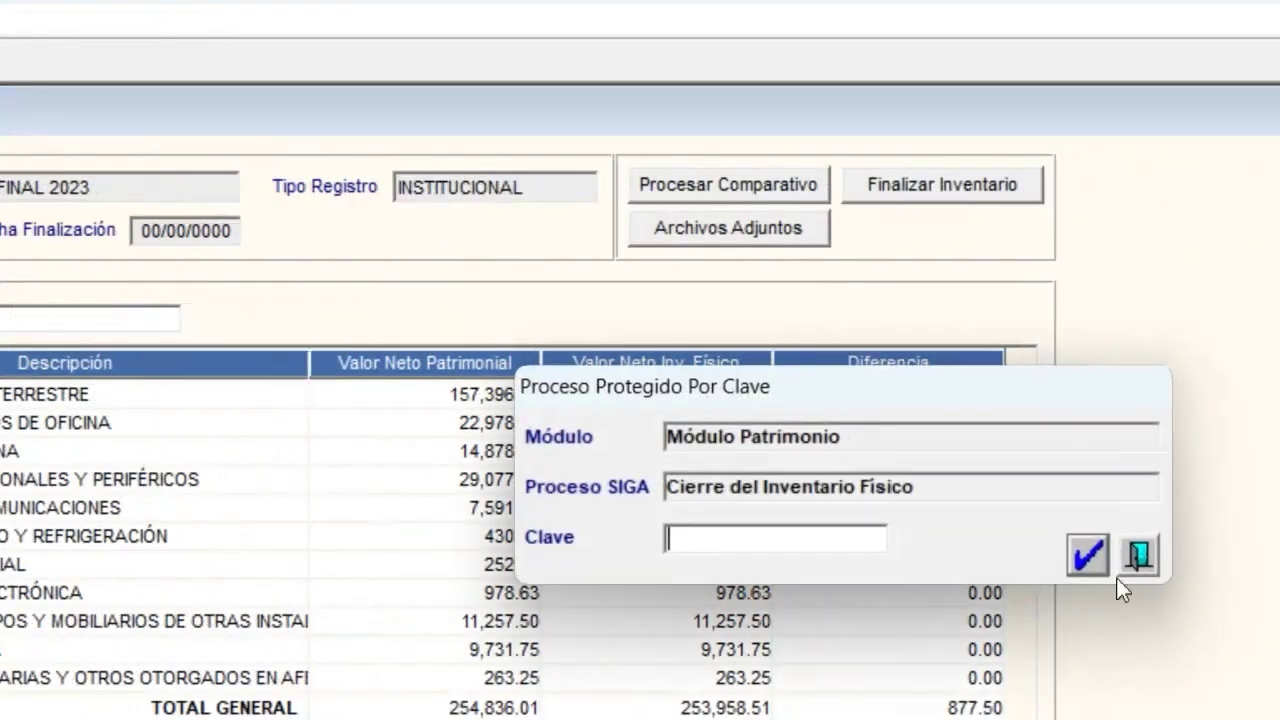
pyautogui.write('****')
pyautogui.press('Return')
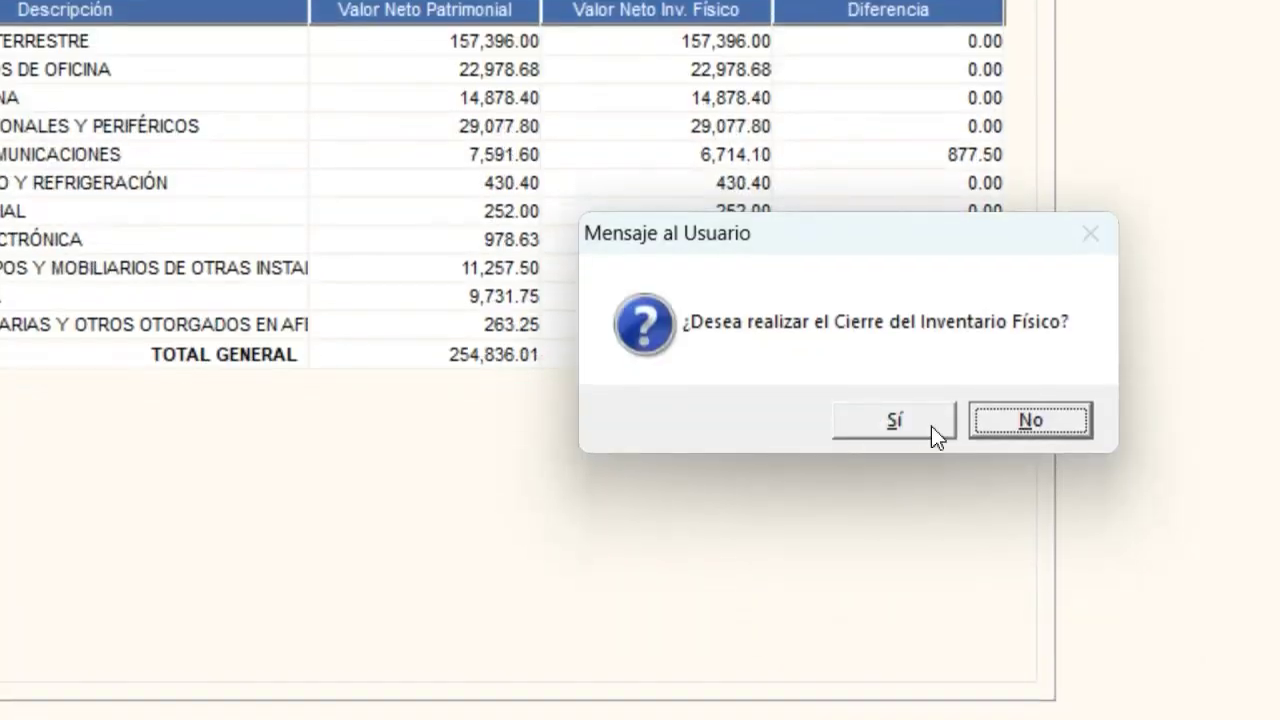
pyautogui.click(931, 427)
pyautogui.click(930, 425)
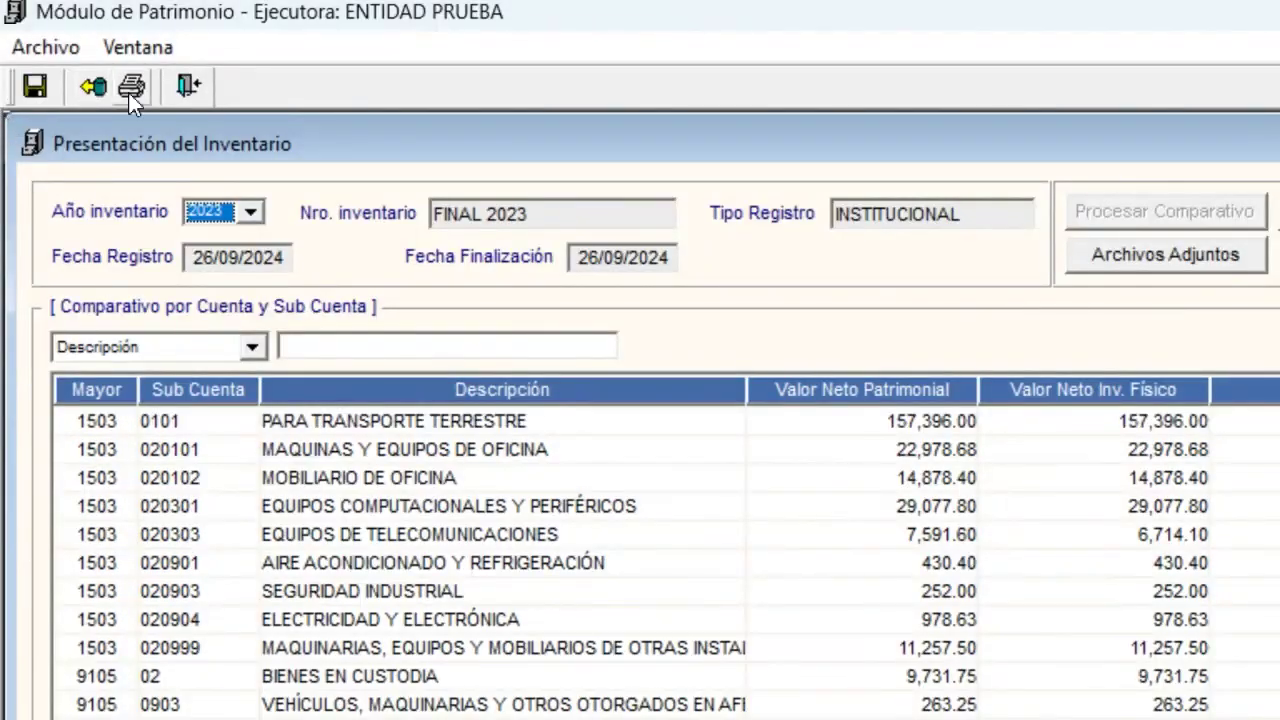
# Print the Sustento de Inventario report, review its preview, then close the preview and reports list.
pyautogui.click(131, 86)
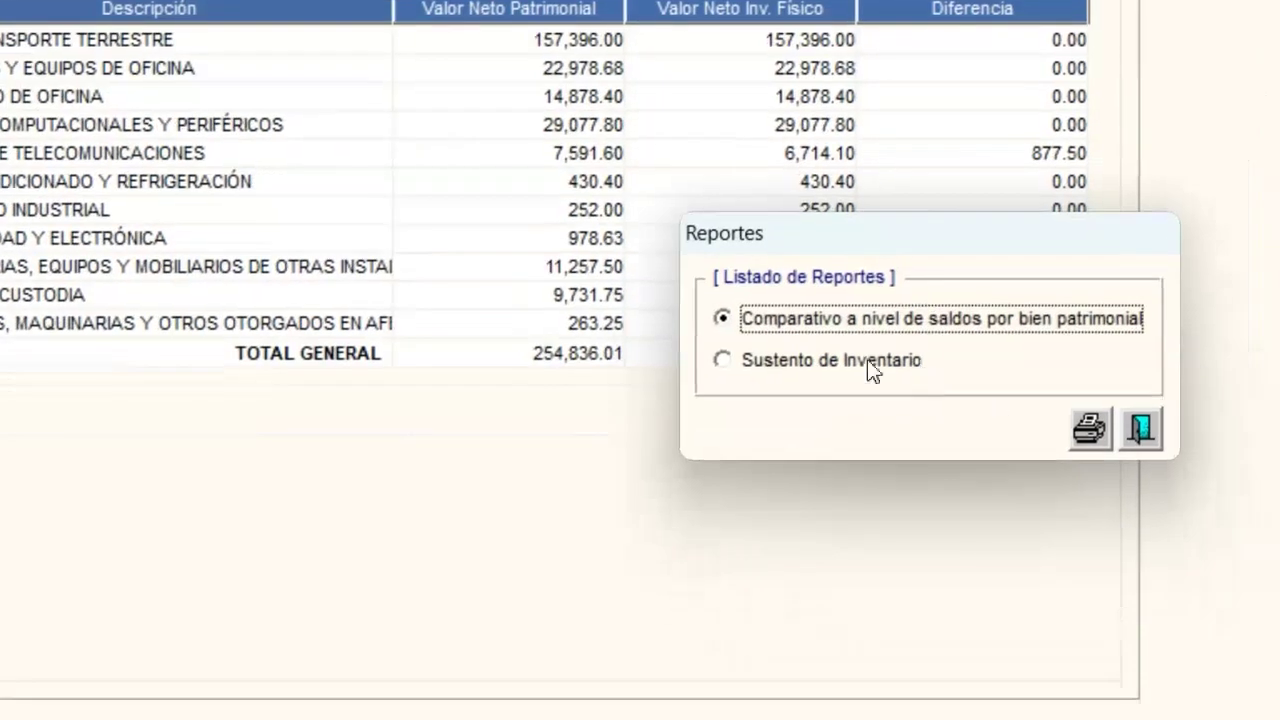
pyautogui.click(824, 361)
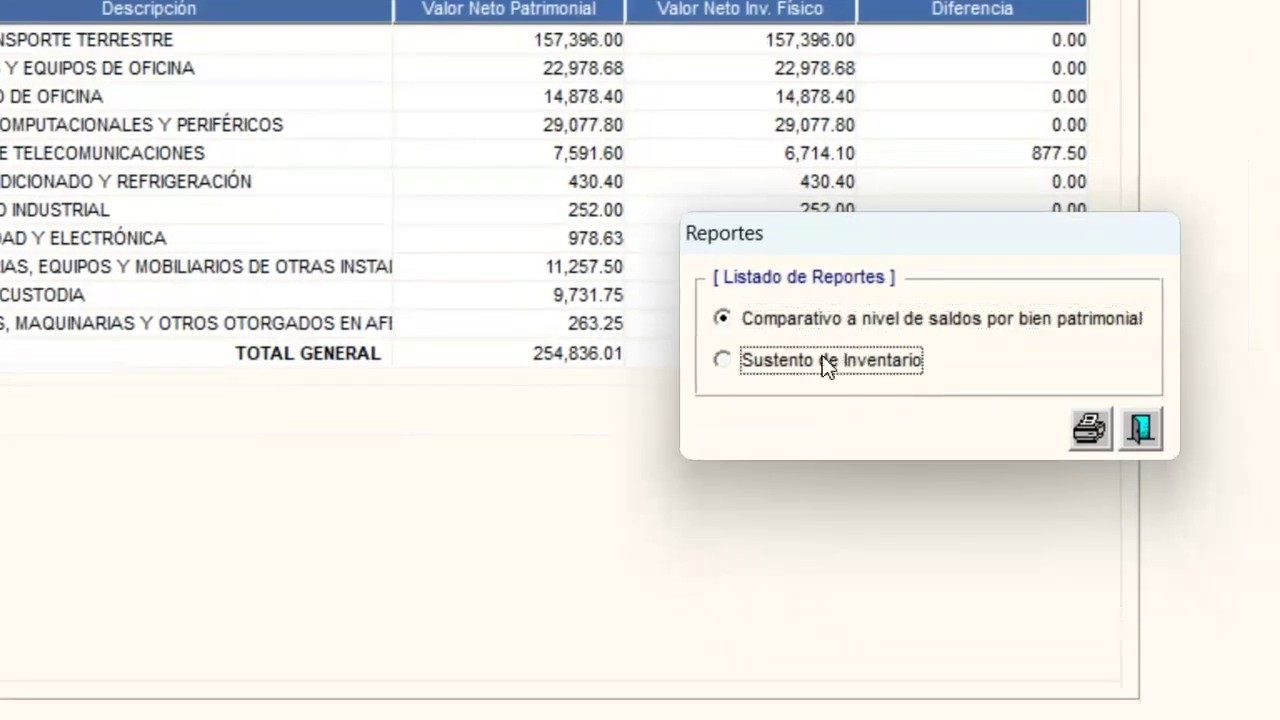
pyautogui.click(1086, 428)
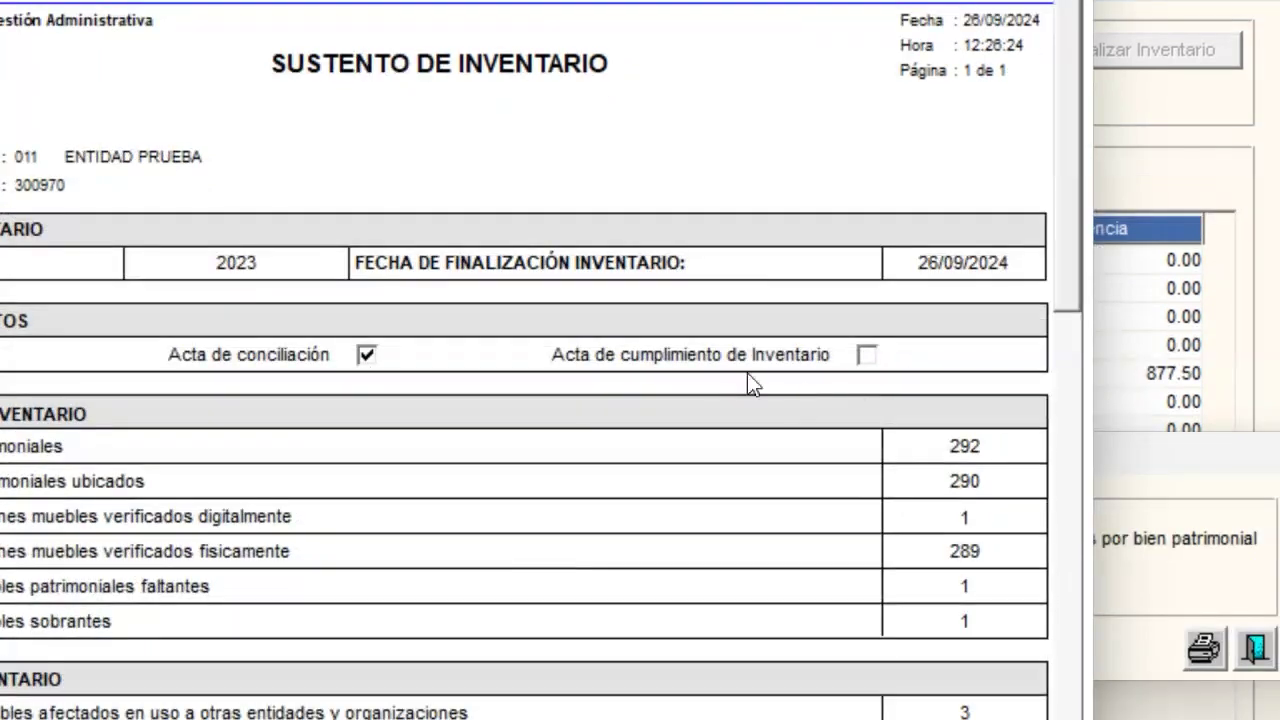
pyautogui.moveTo(1077, 294); pyautogui.dragTo(1060, 408)
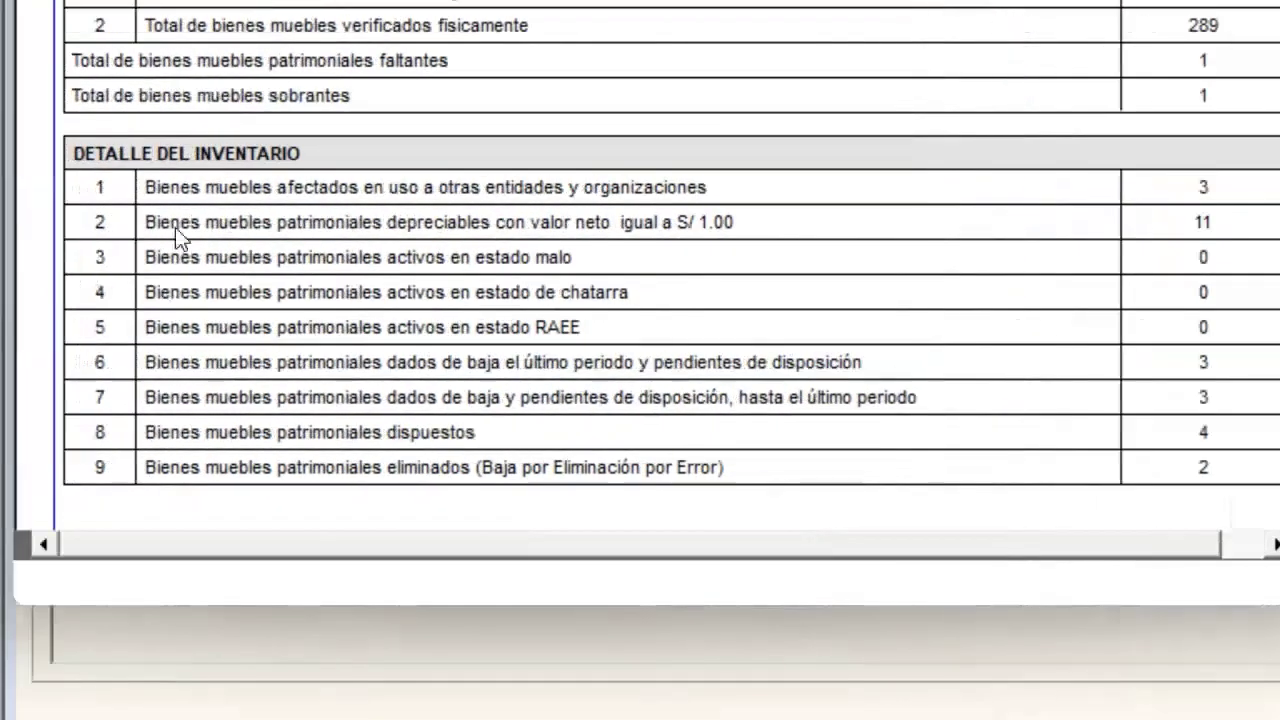
pyautogui.moveTo(1279, 214); pyautogui.dragTo(1279, 285)
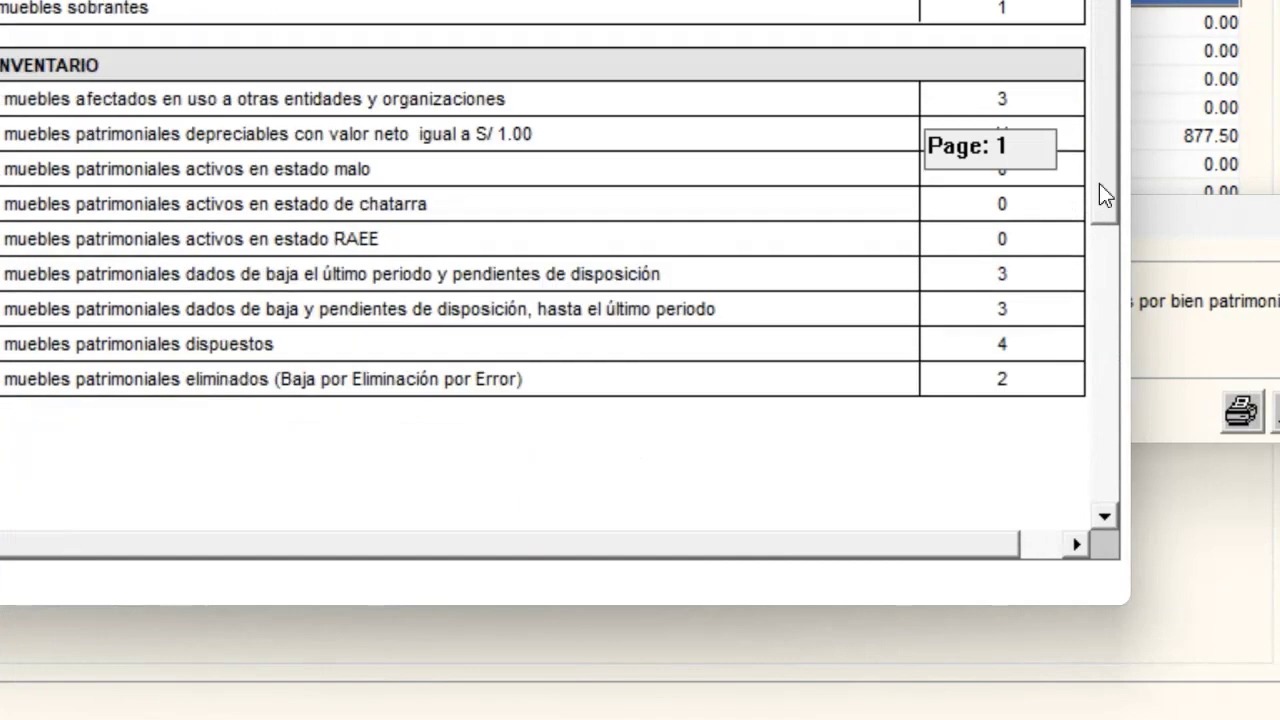
pyautogui.moveTo(1087, 285); pyautogui.dragTo(1018, 100)
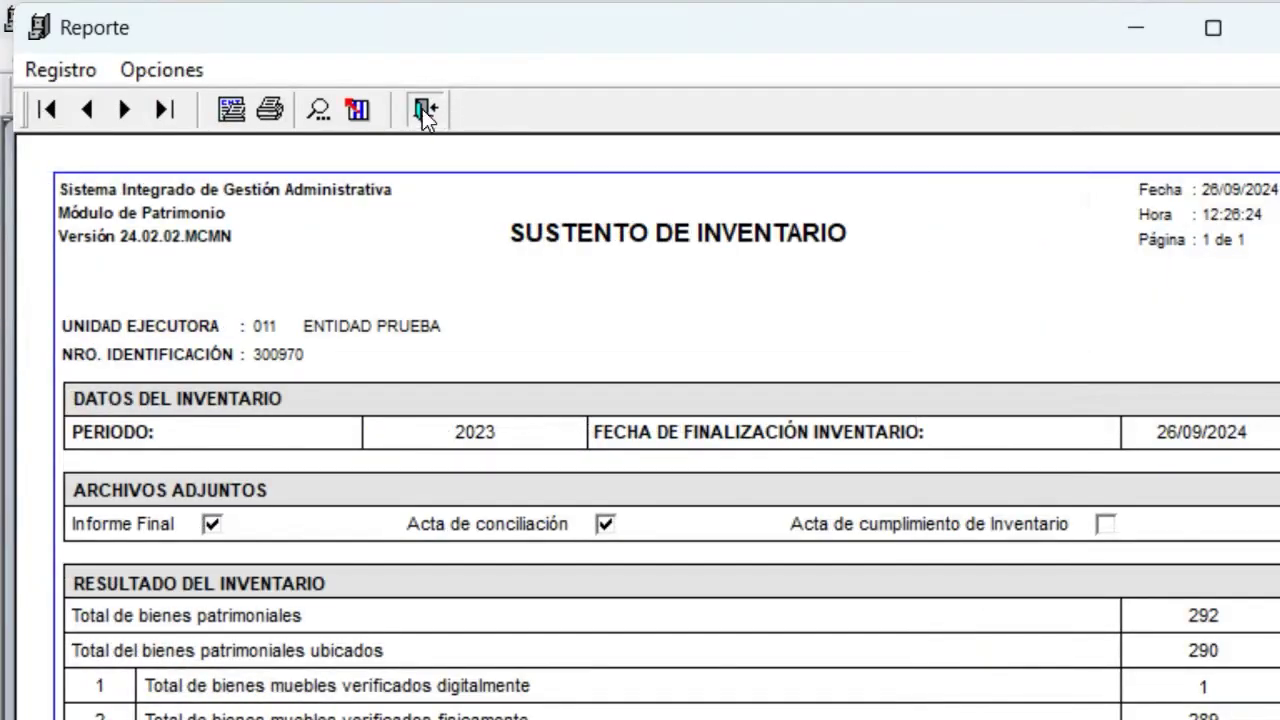
pyautogui.click(422, 109)
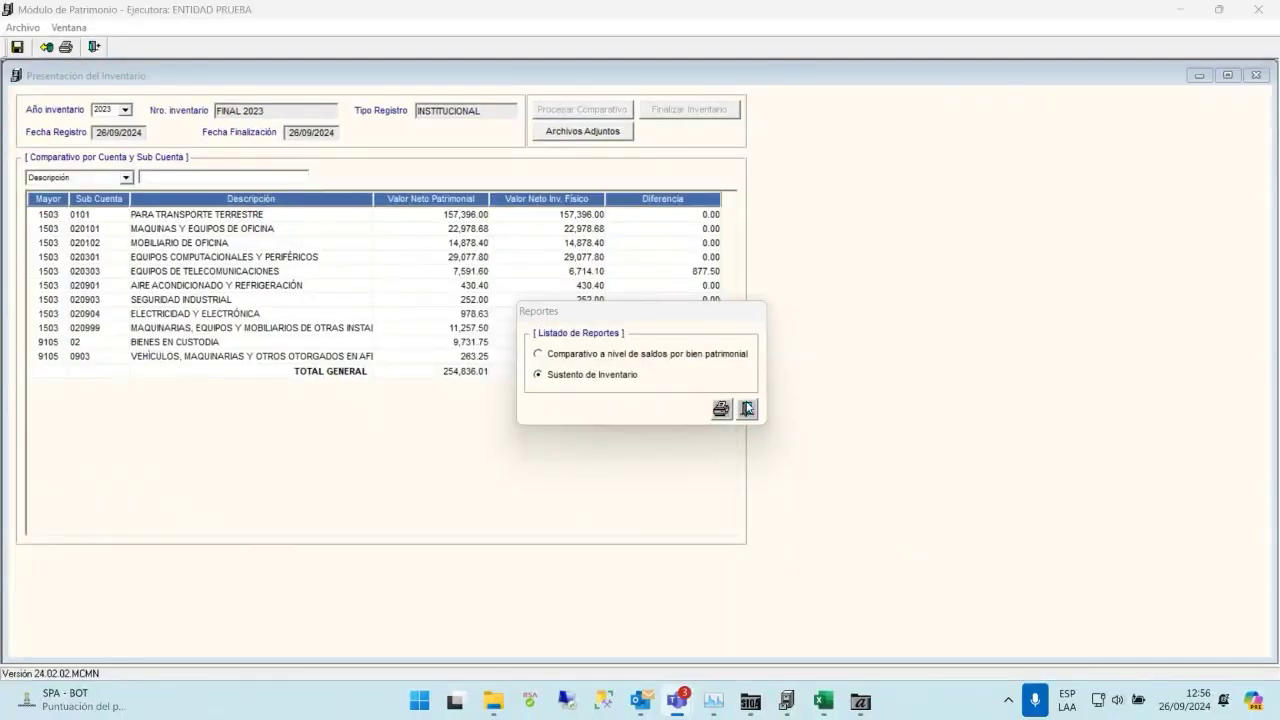
pyautogui.click(747, 408)
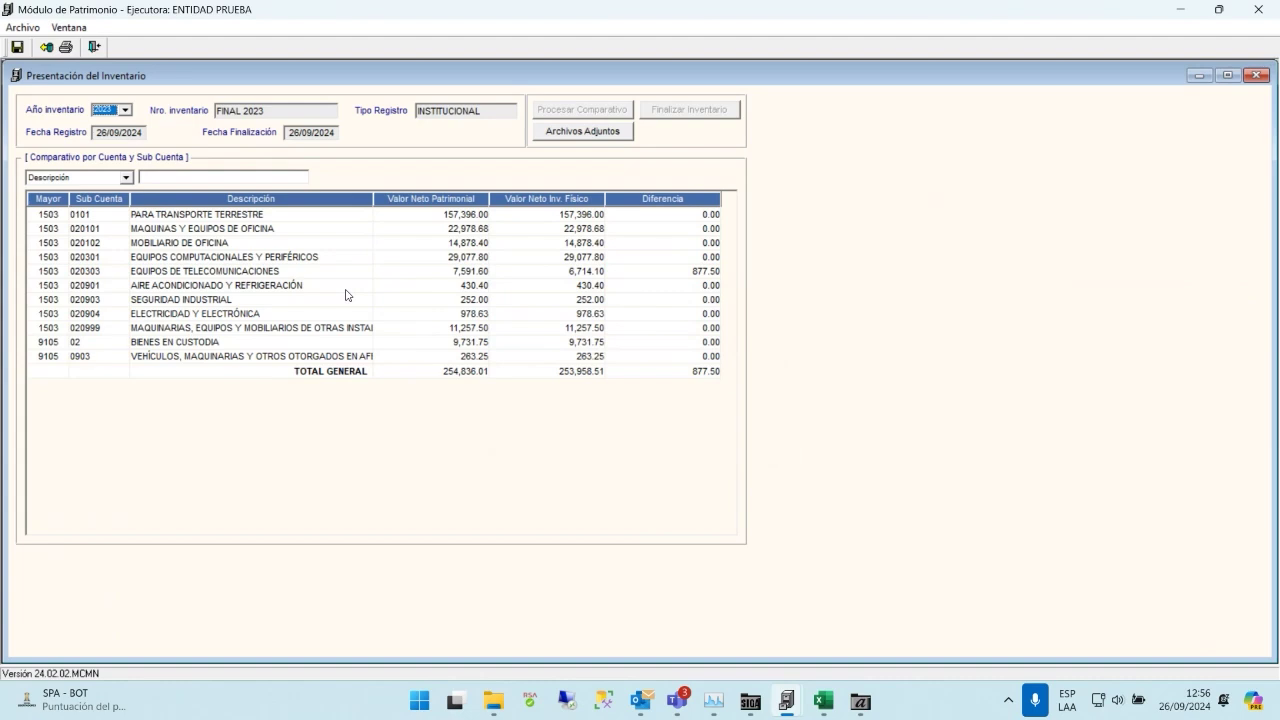